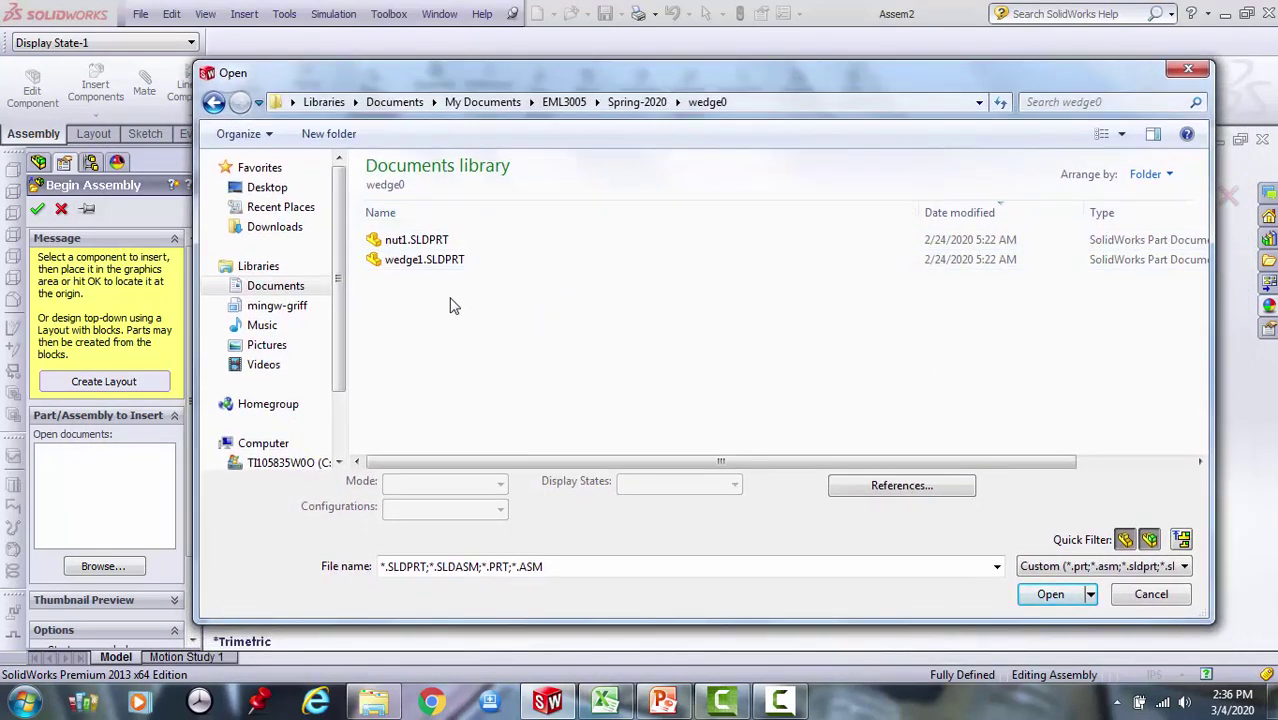
Insert the nut1.SLDPRT part from the wedge0 folder into the new assembly as its first component.
{"action": "left_click", "coordinate": [416, 240]}
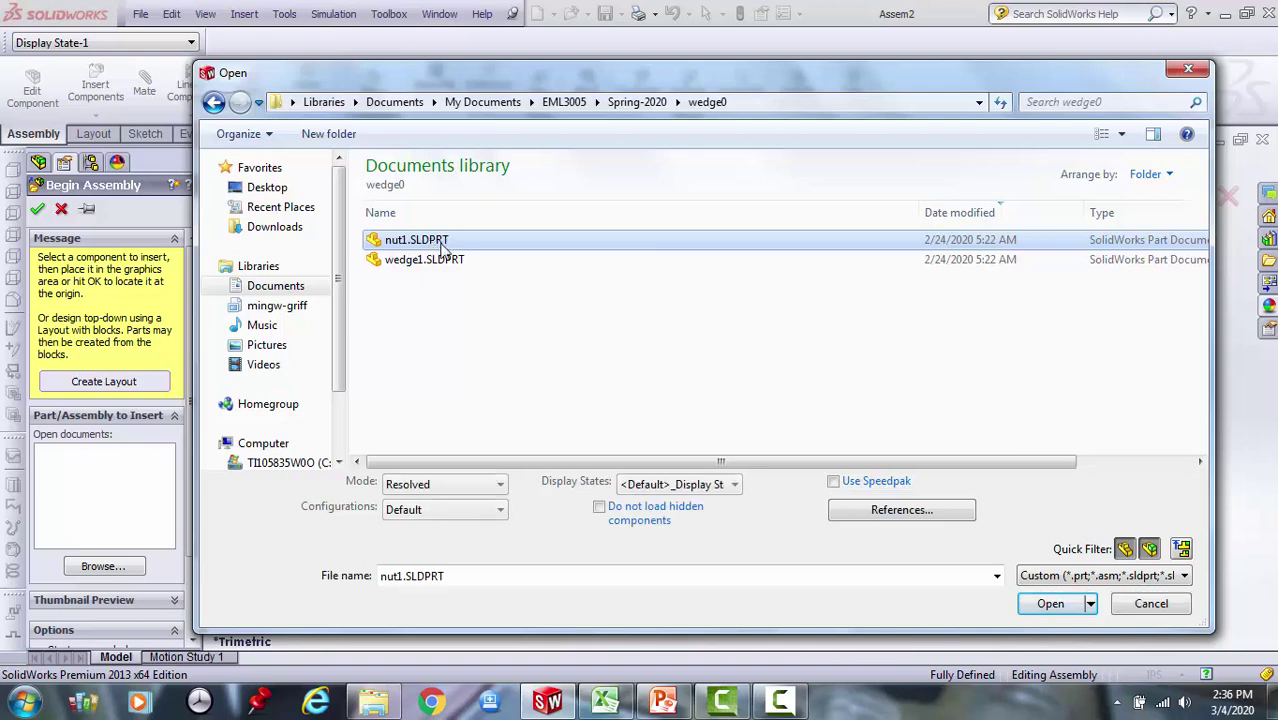
{"action": "left_click", "coordinate": [1045, 603]}
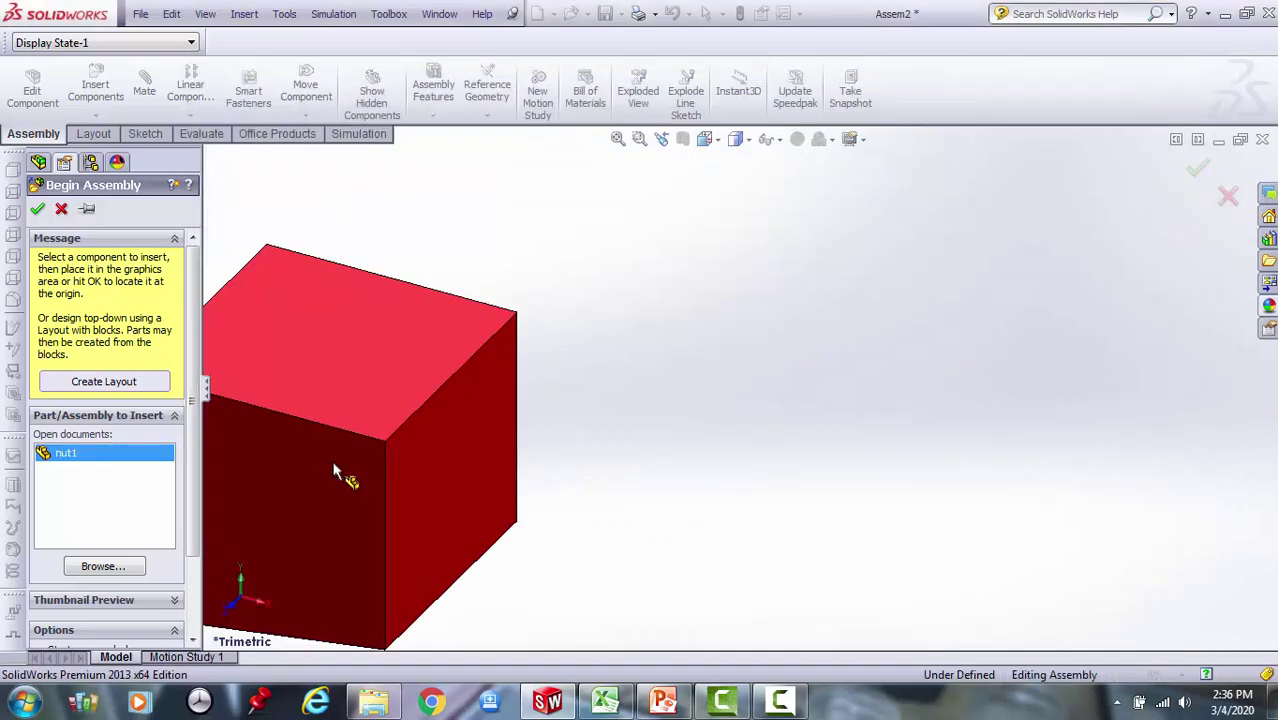
{"action": "left_click", "coordinate": [399, 489]}
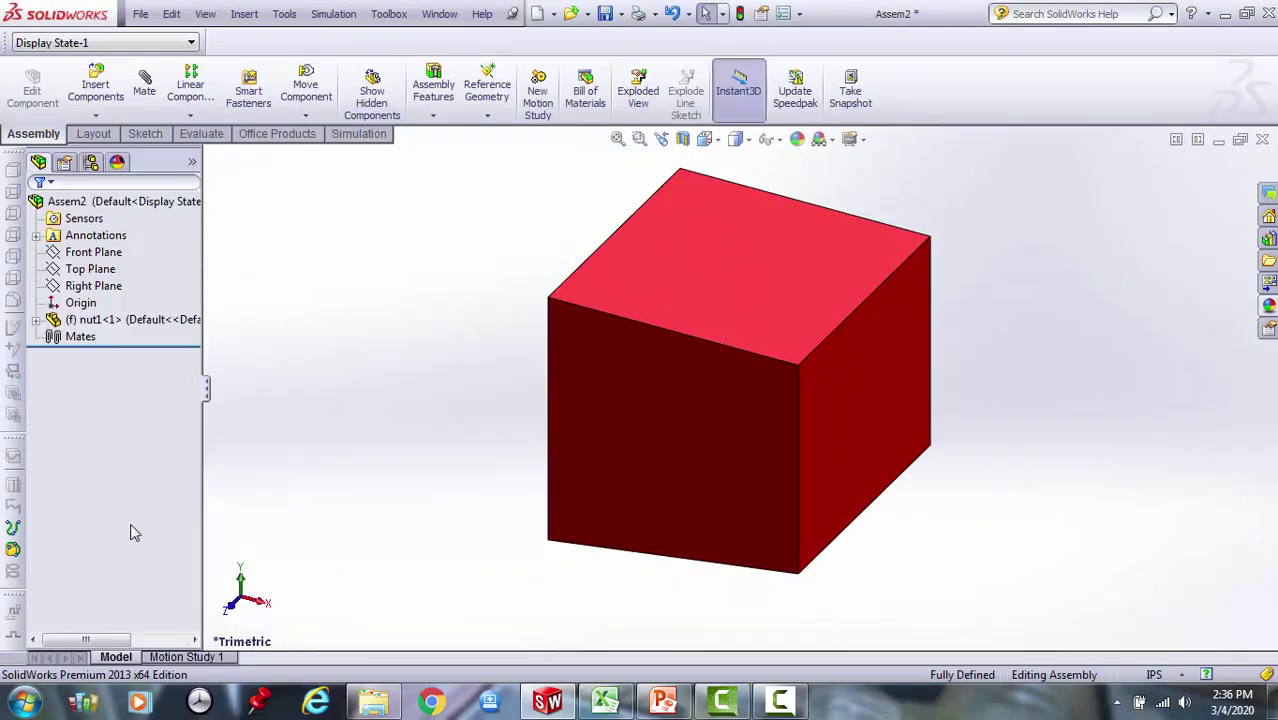
Insert the wedge1.SLDPRT part from the wedge0 folder and place it in front of the nut block.
{"action": "left_click", "coordinate": [95, 86]}
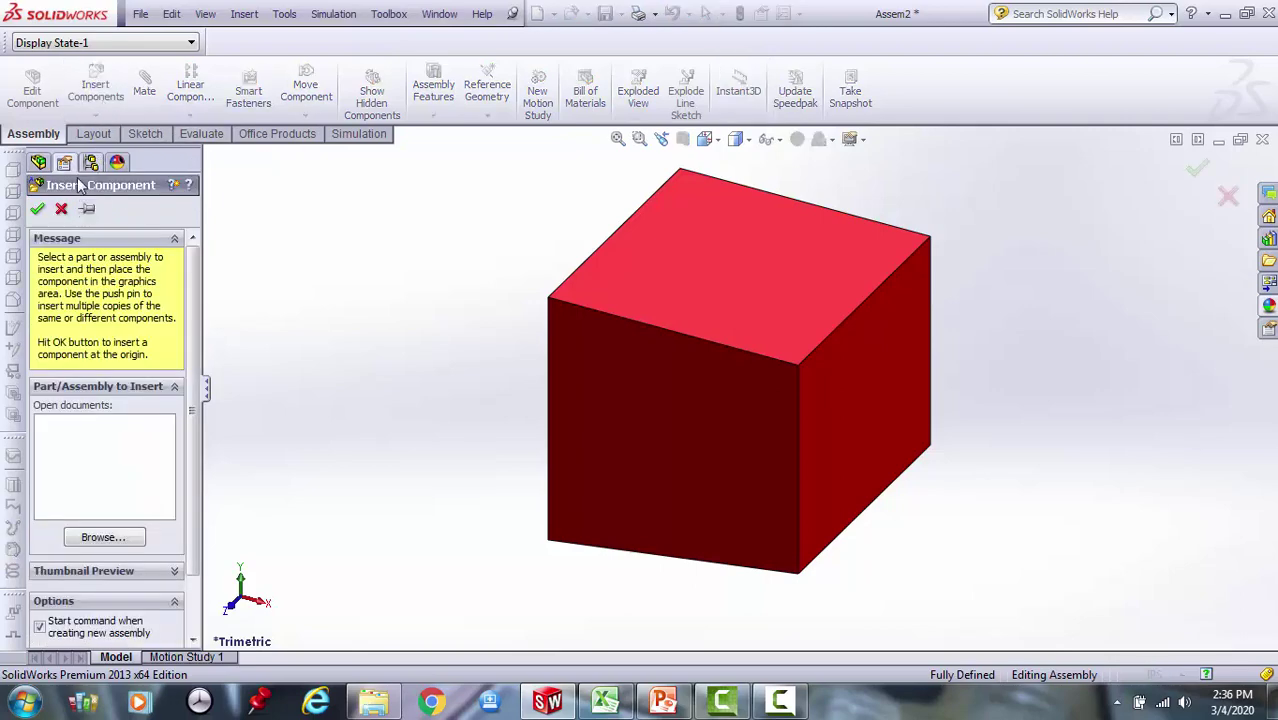
{"action": "left_click", "coordinate": [118, 538]}
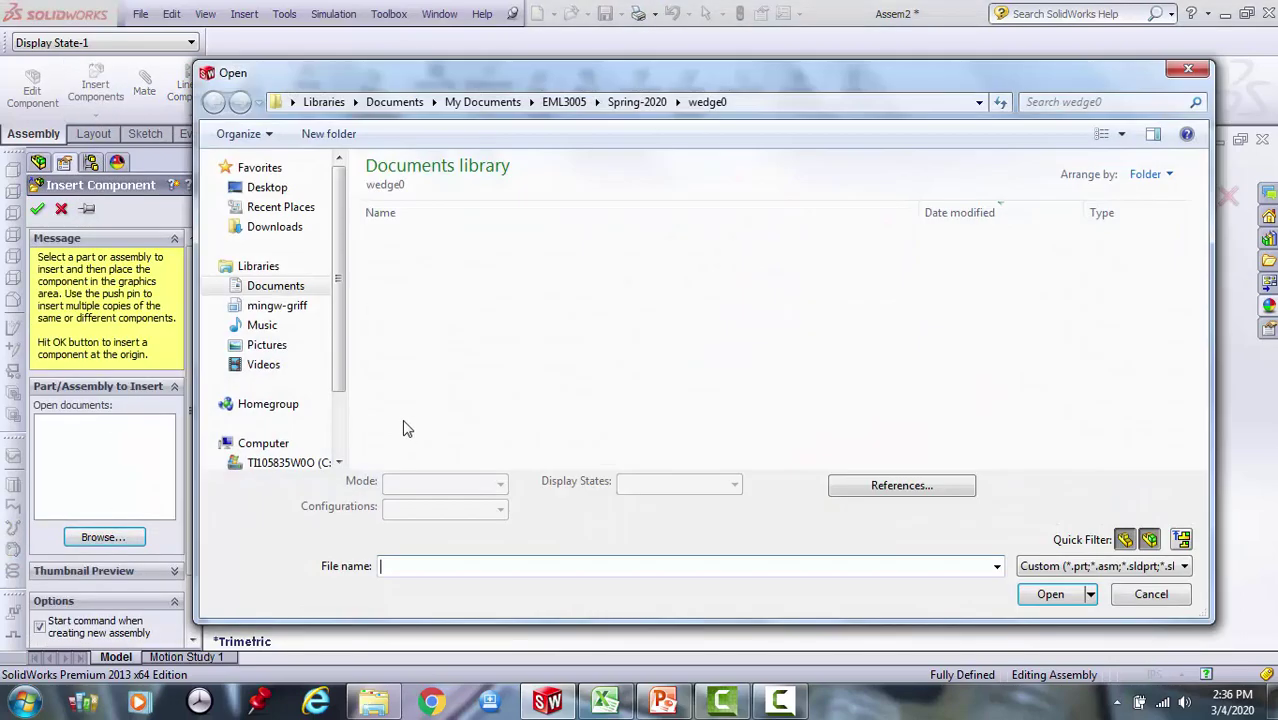
{"action": "left_click", "coordinate": [421, 262]}
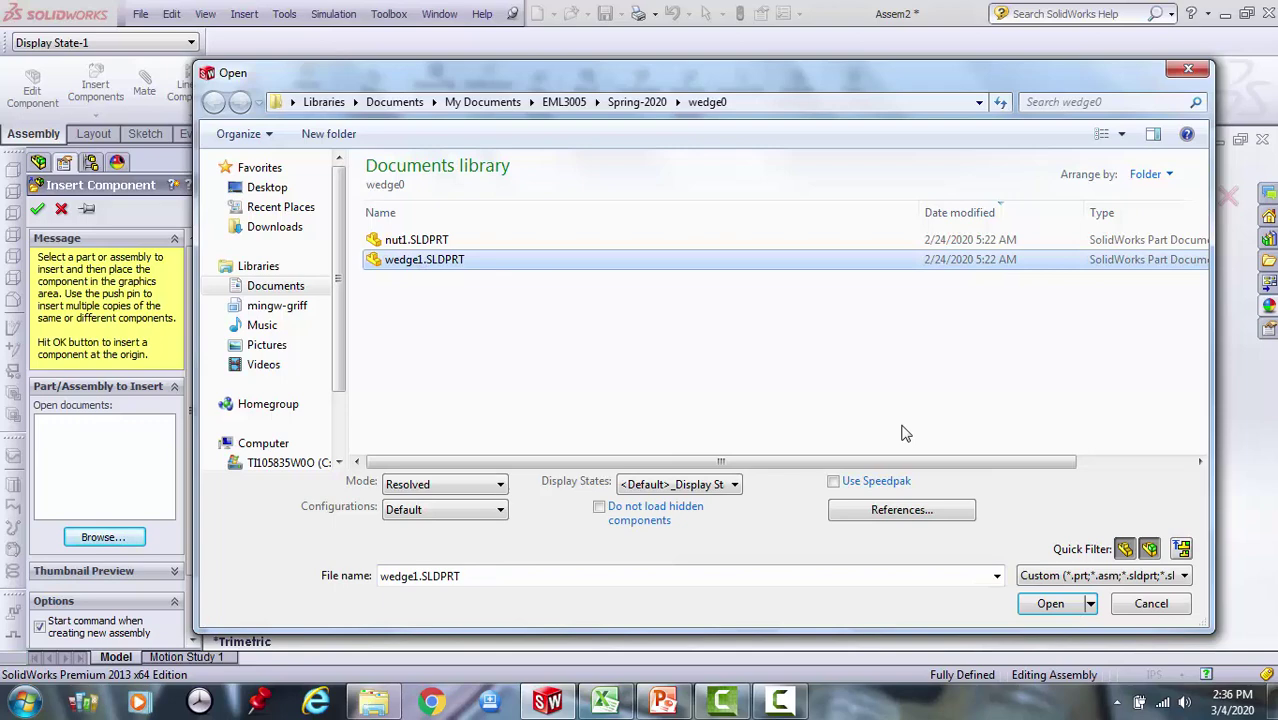
{"action": "left_click", "coordinate": [1052, 603]}
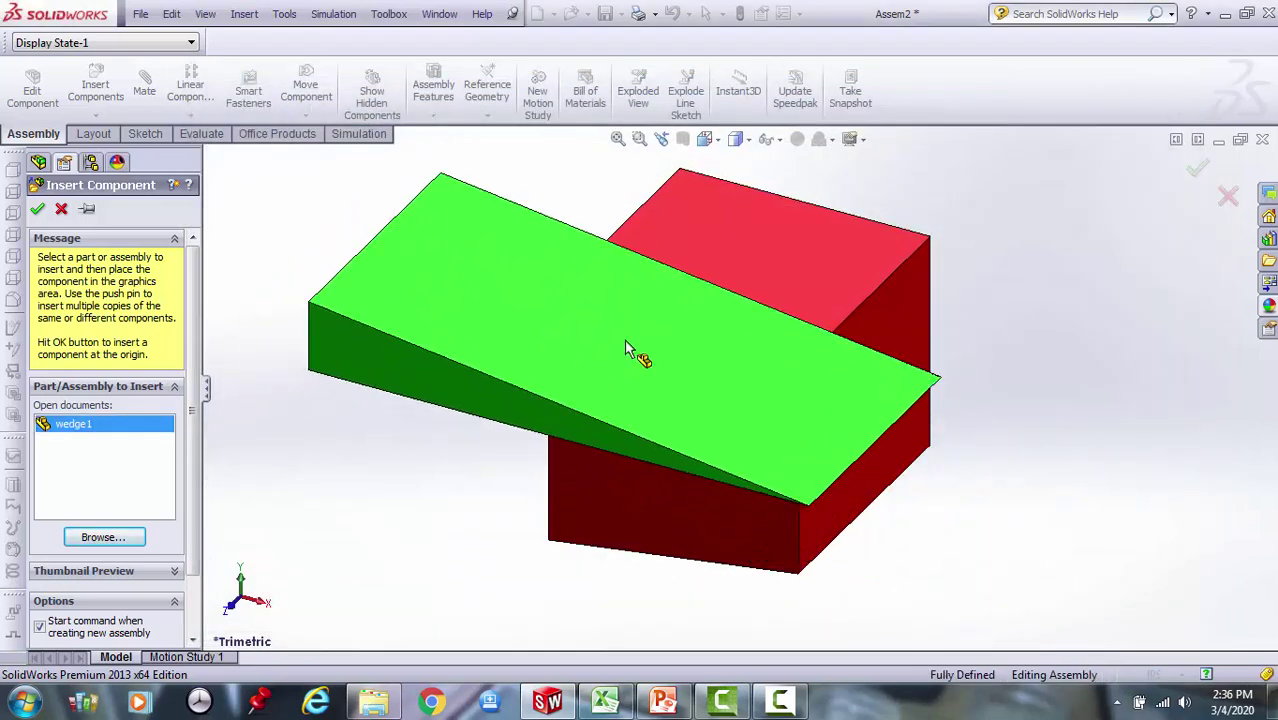
{"action": "left_click", "coordinate": [625, 343]}
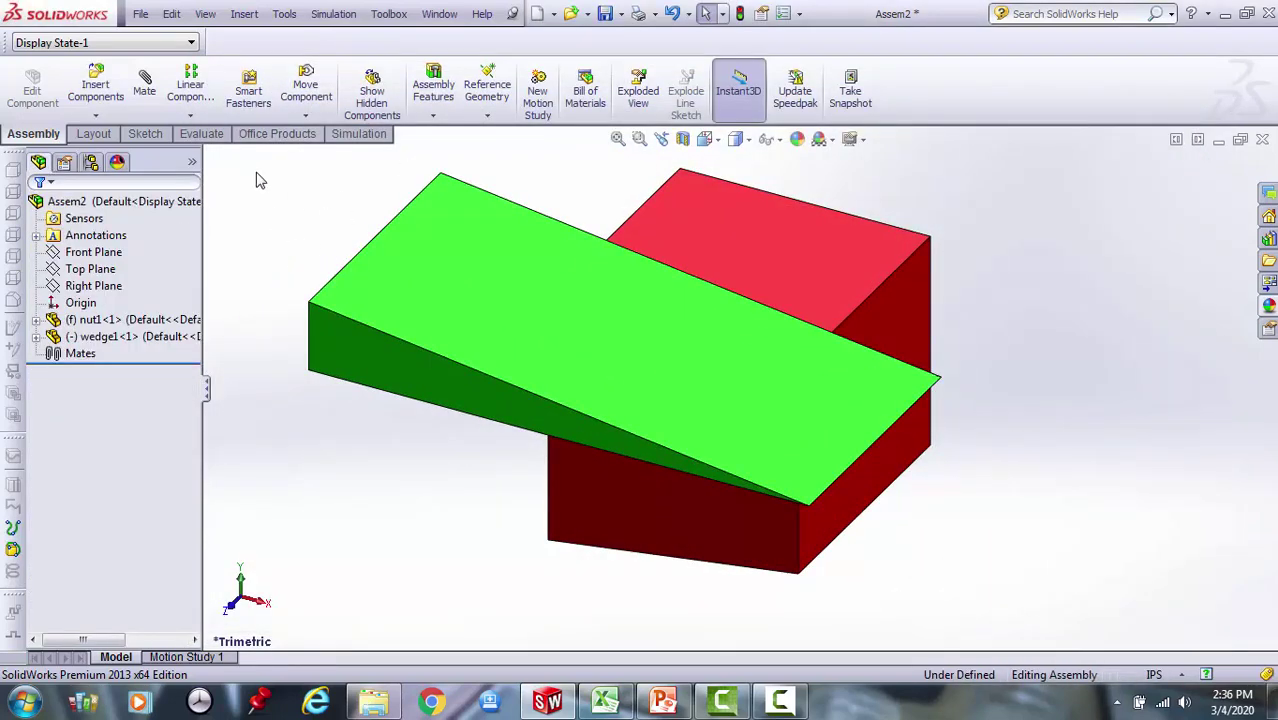
Save the assembly in the wedge0 folder under the name simple1.
{"action": "left_click", "coordinate": [140, 13]}
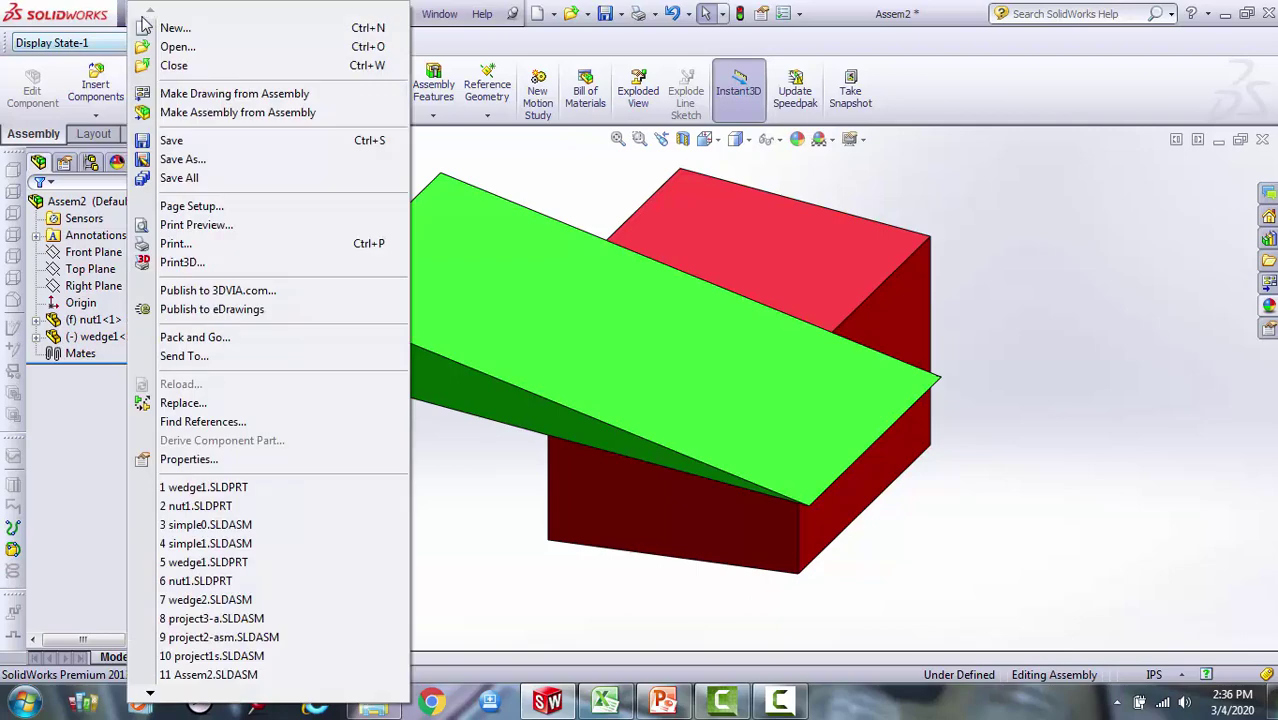
{"action": "left_click", "coordinate": [180, 160]}
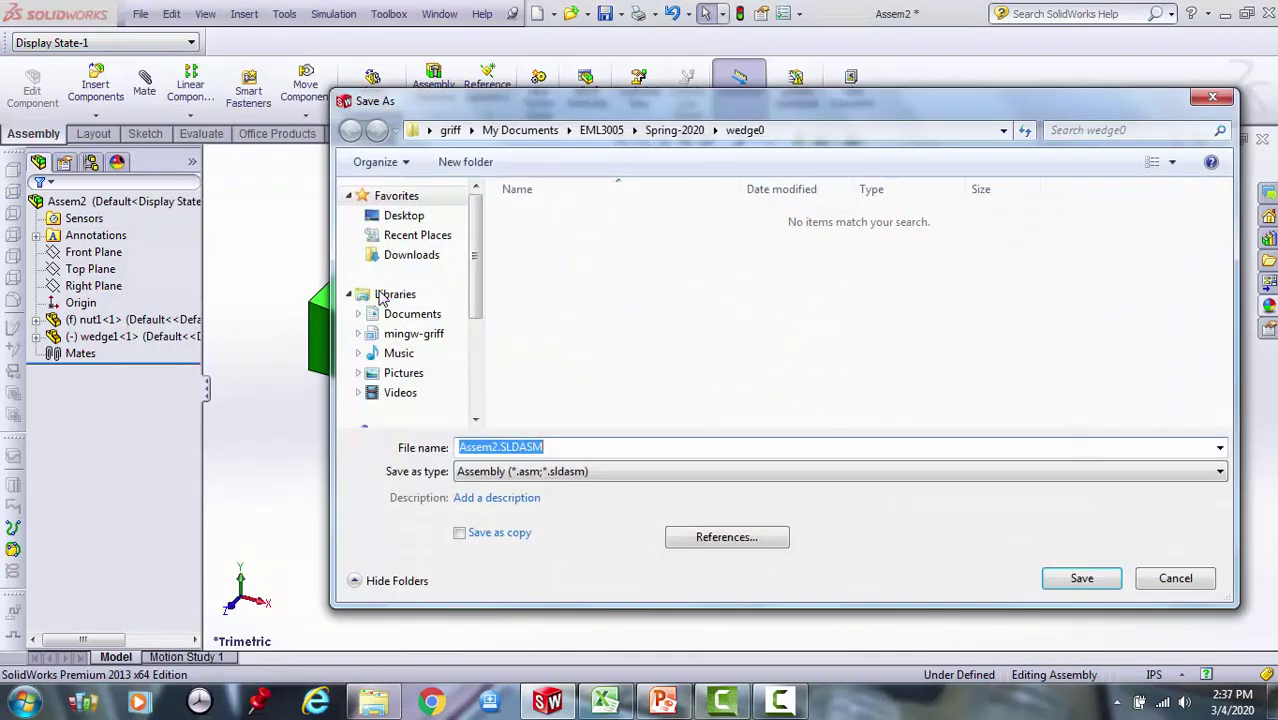
{"action": "type", "text": "simple1"}
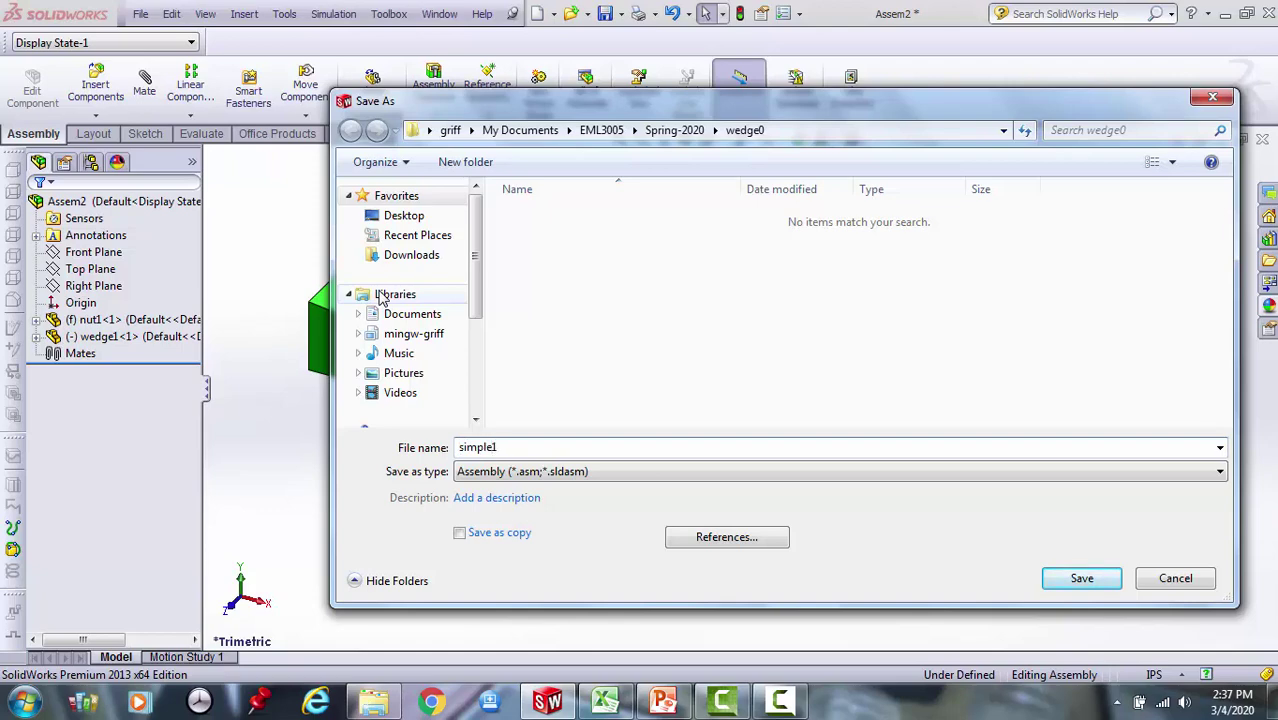
{"action": "key", "text": "Return"}
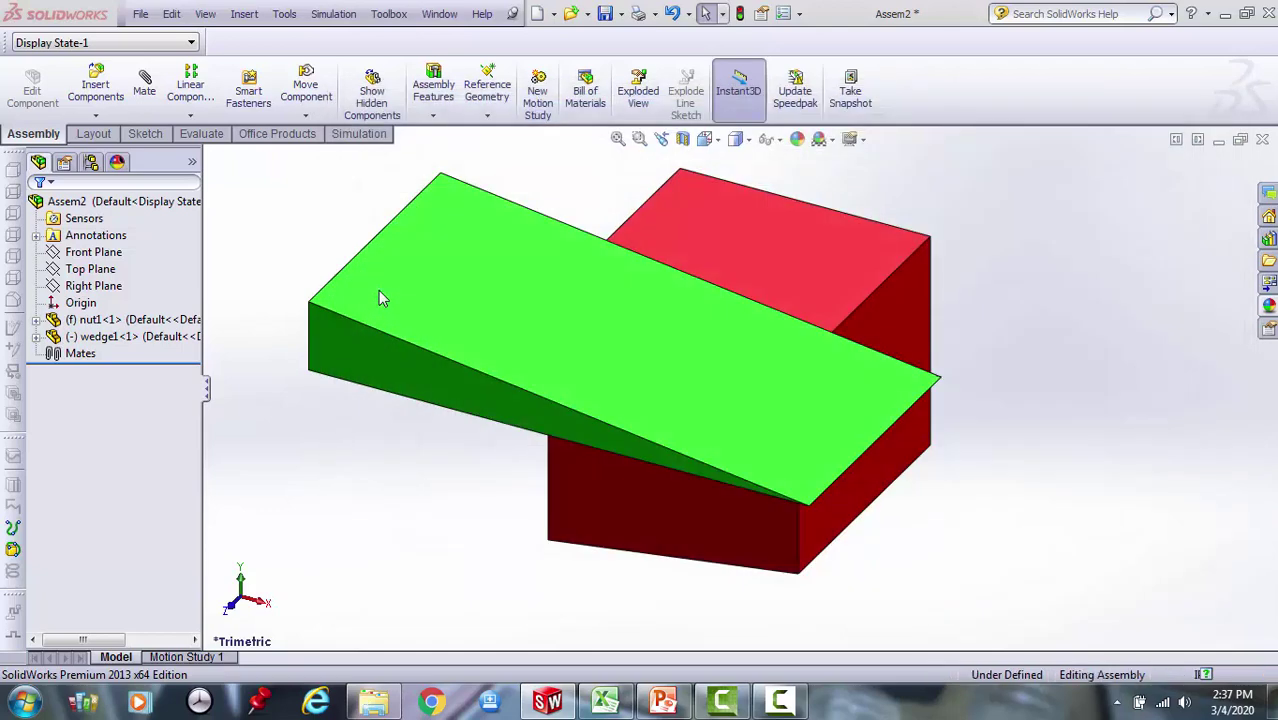
Move the green wedge down so it covers less of the red nut block.
{"action": "left_click_drag", "start_coordinate": [667, 408], "coordinate": [672, 500]}
{"action": "scroll", "coordinate": [980, 431], "scroll_direction": "up", "scroll_amount": 4}
{"action": "scroll", "coordinate": [770, 426], "scroll_direction": "down", "scroll_amount": 4}
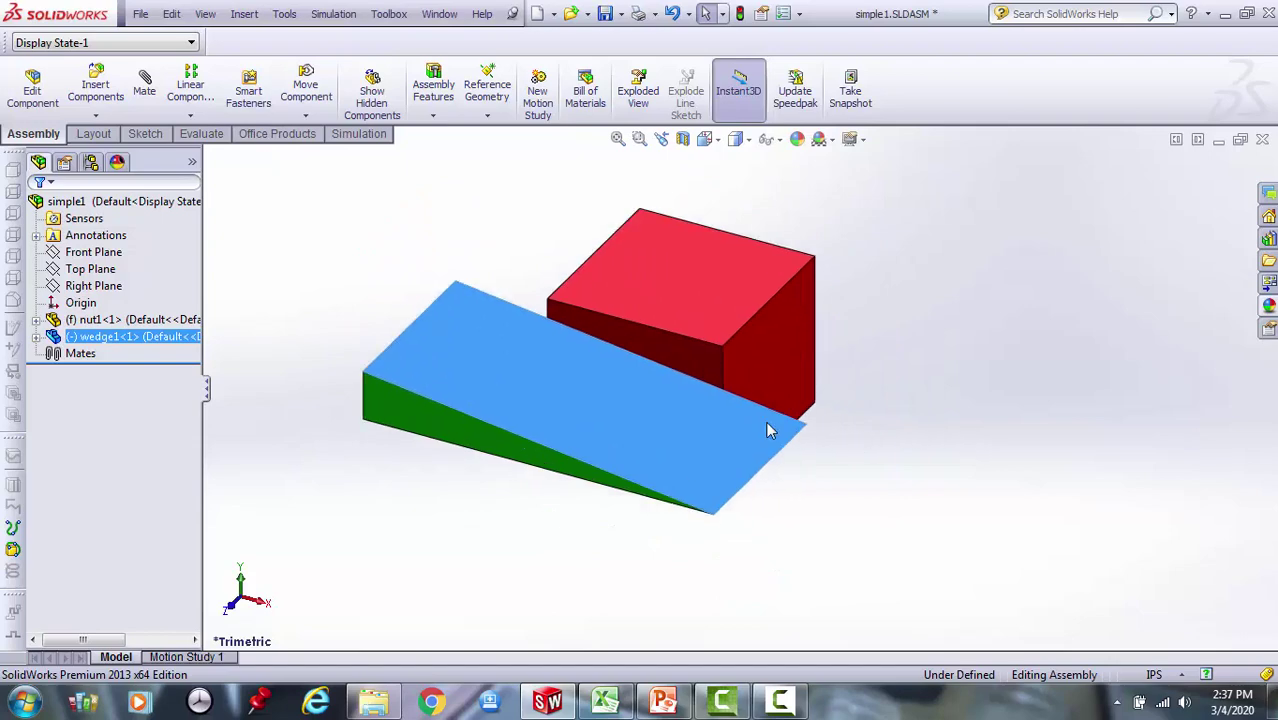
{"action": "scroll", "coordinate": [635, 287], "scroll_direction": "up", "scroll_amount": 4}
{"action": "scroll", "coordinate": [624, 325], "scroll_direction": "down", "scroll_amount": 3}
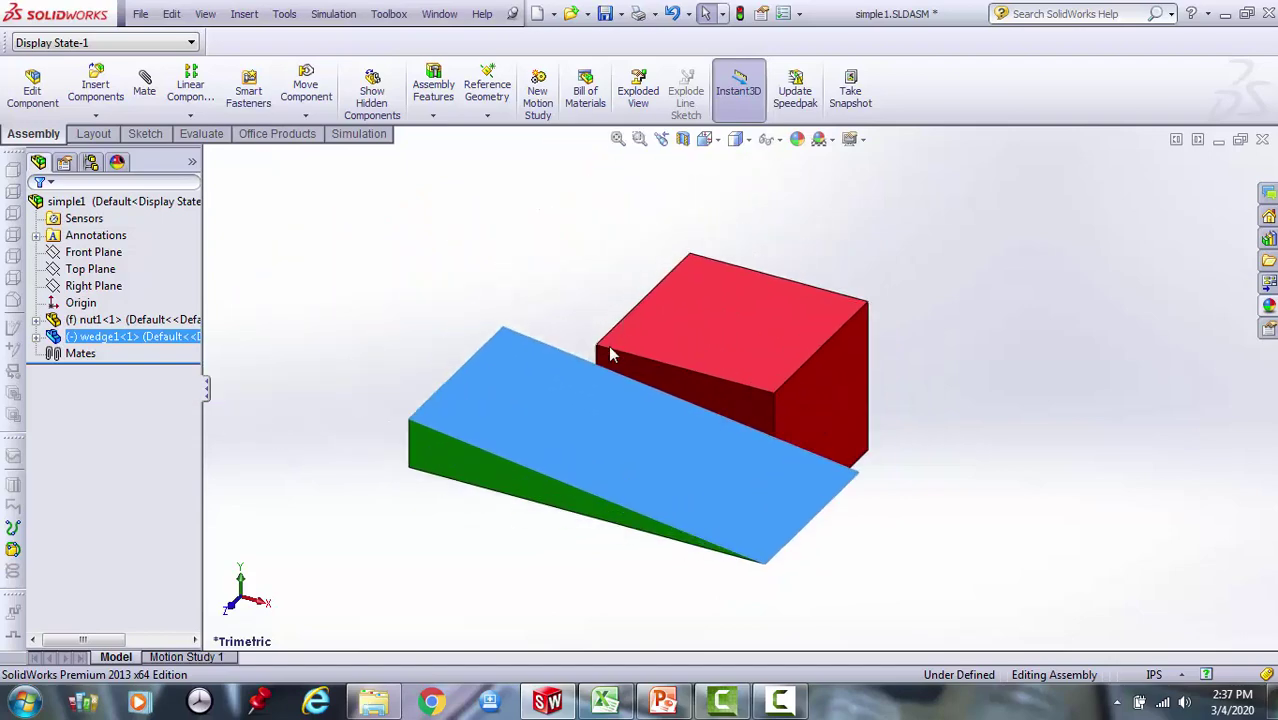
Deselect the wedge and change the assembly's scene to a white background.
{"action": "left_click", "coordinate": [558, 307]}
{"action": "left_click", "coordinate": [831, 140]}
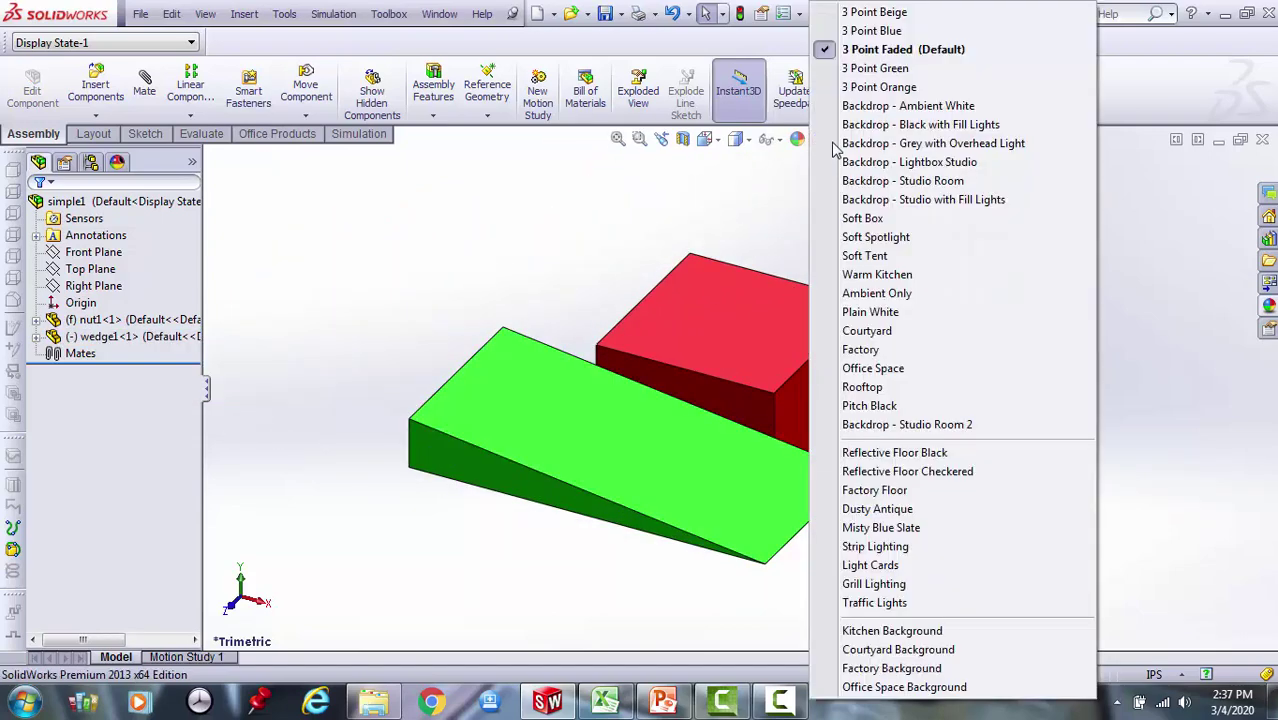
{"action": "left_click", "coordinate": [908, 124]}
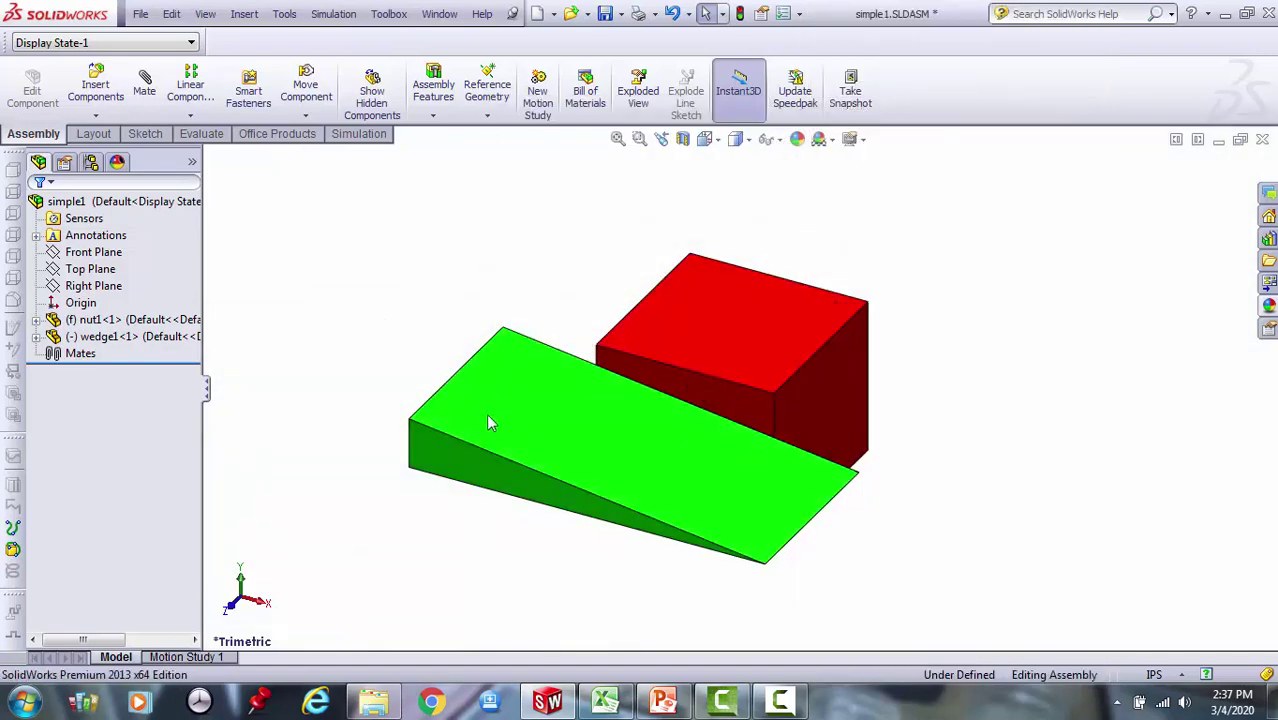
Move the wedge further down and away from the nut block until the two parts are clearly separated, and deselect it.
{"action": "left_click_drag", "start_coordinate": [488, 423], "coordinate": [408, 533]}
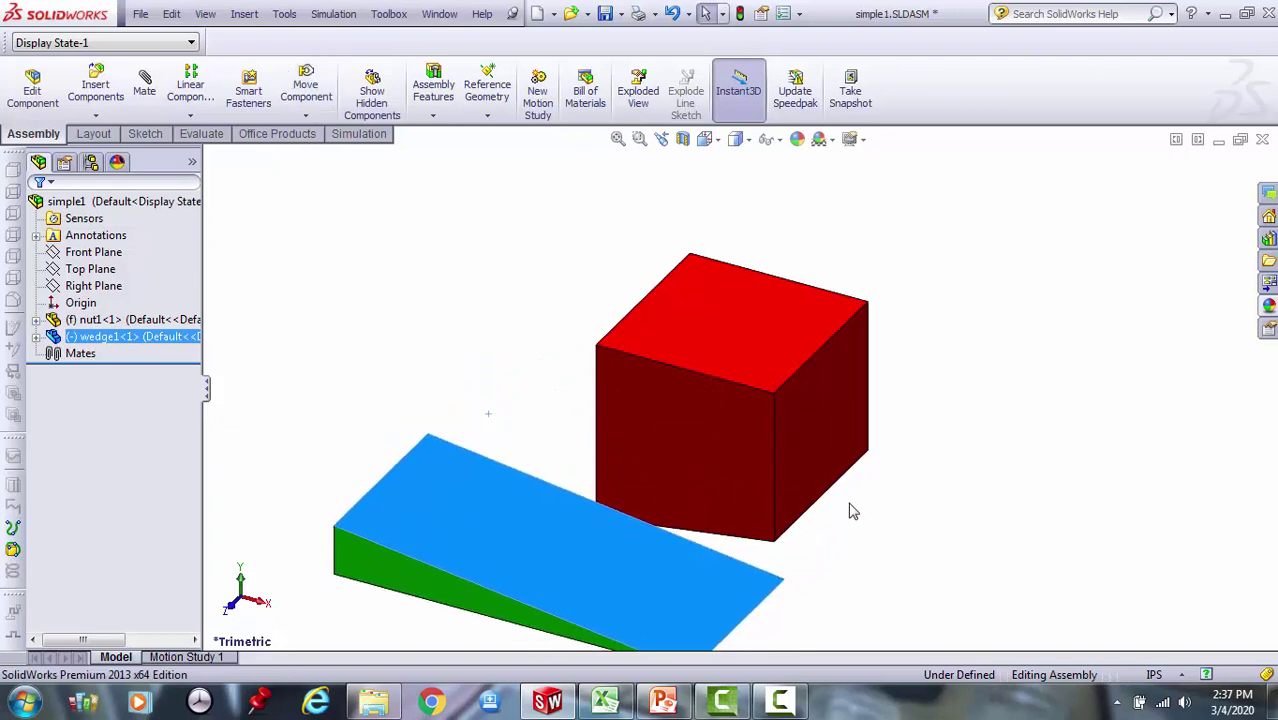
{"action": "scroll", "coordinate": [849, 503], "scroll_direction": "up", "scroll_amount": 3}
{"action": "left_click_drag", "start_coordinate": [641, 474], "coordinate": [617, 510]}
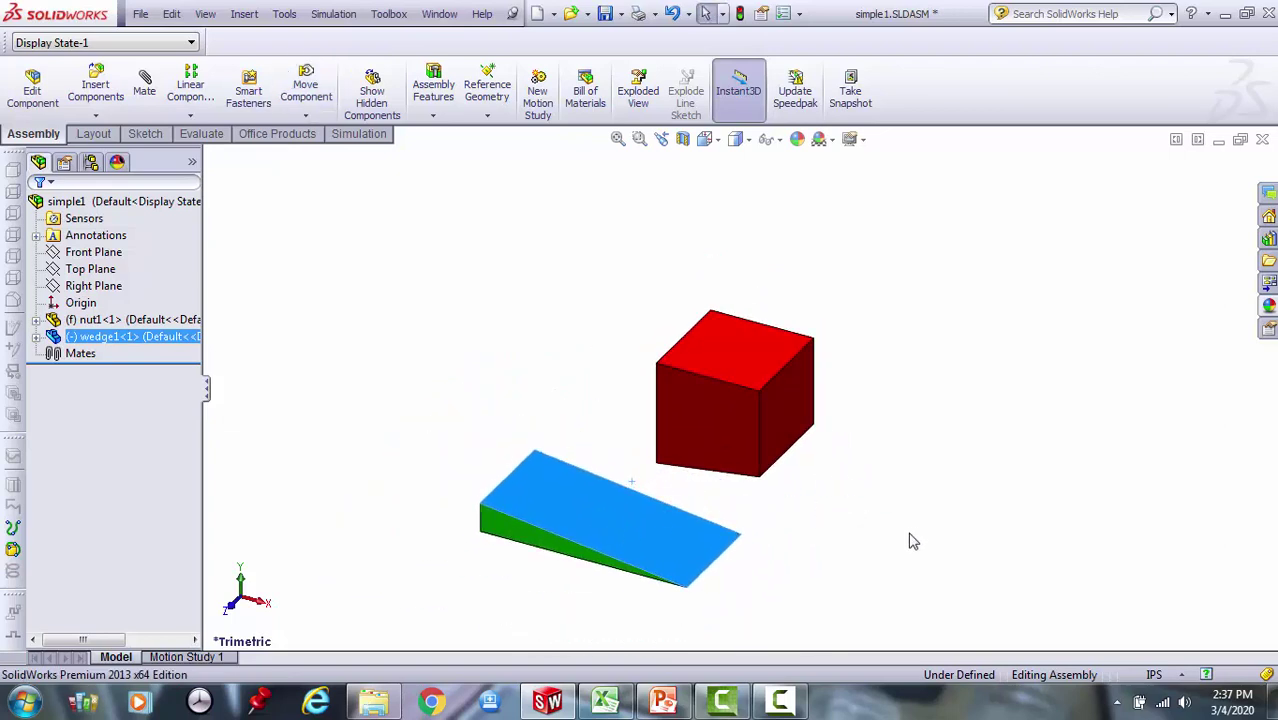
{"action": "left_click", "coordinate": [559, 366]}
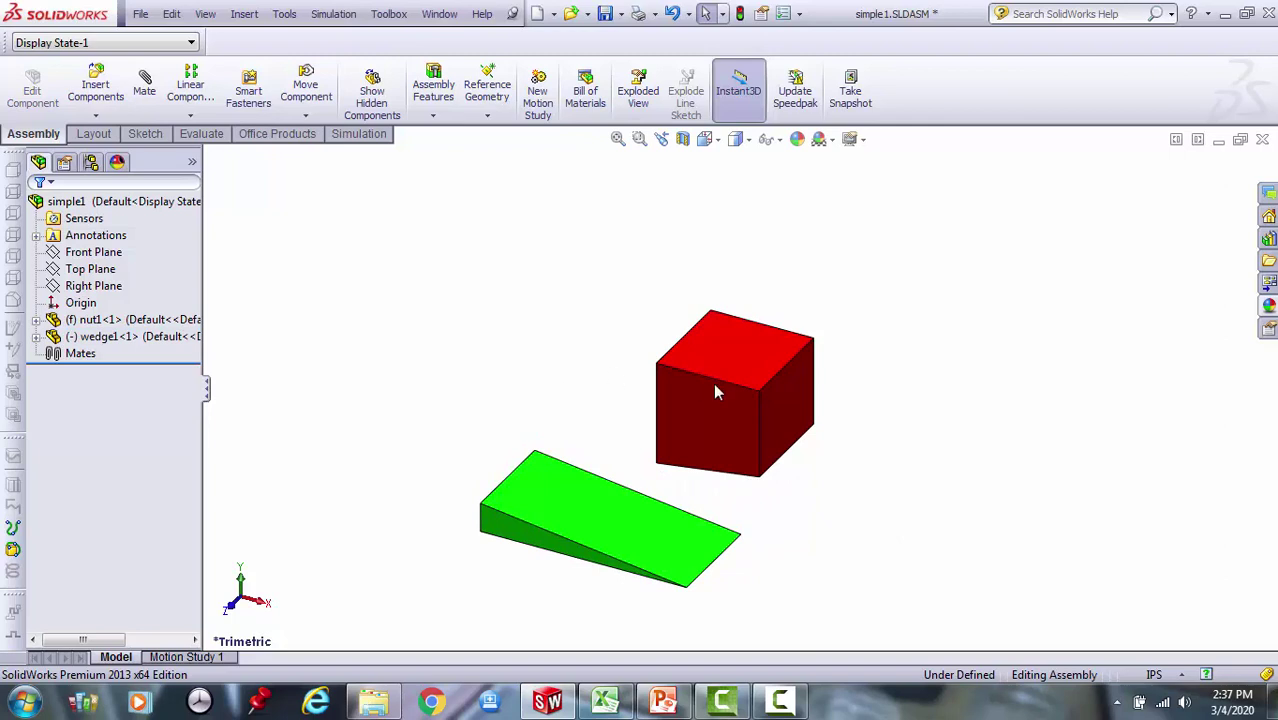
{"action": "scroll", "coordinate": [834, 435], "scroll_direction": "down", "scroll_amount": 2}
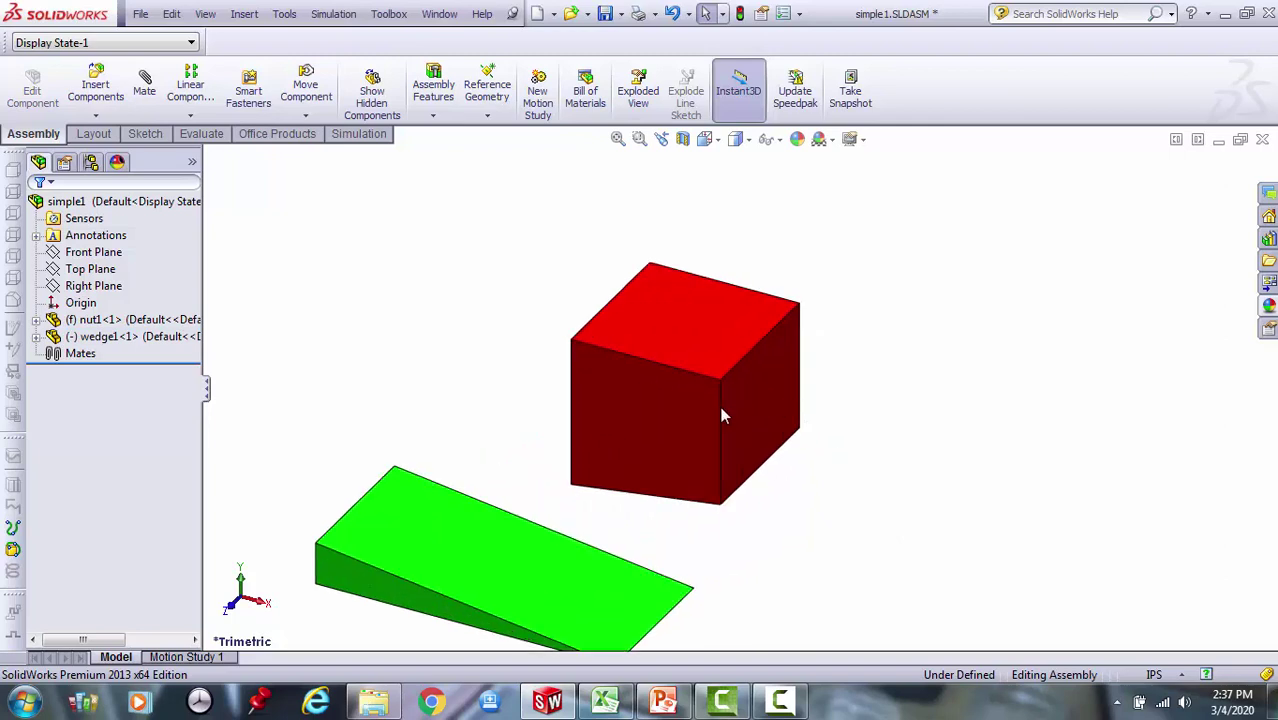
Float the fixed nut1 component so it can be moved and positioned with mates.
{"action": "left_click", "coordinate": [625, 404]}
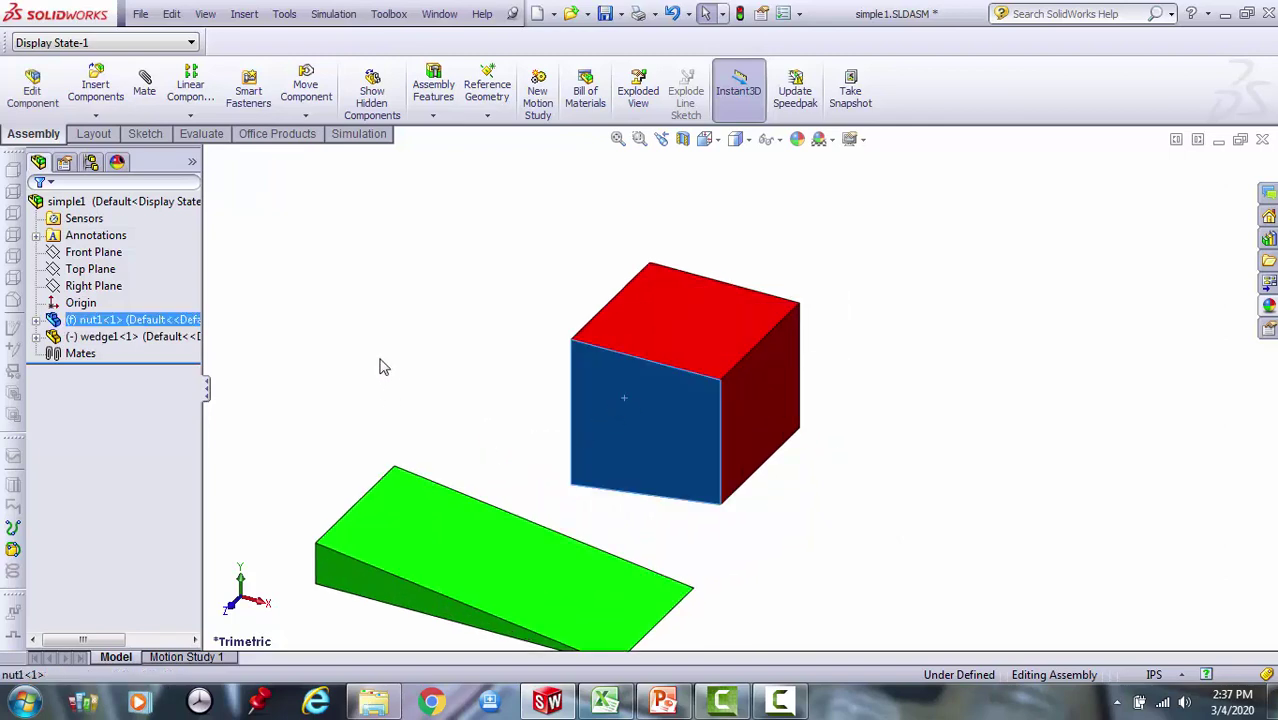
{"action": "right_click", "coordinate": [110, 325]}
{"action": "left_click", "coordinate": [140, 462]}
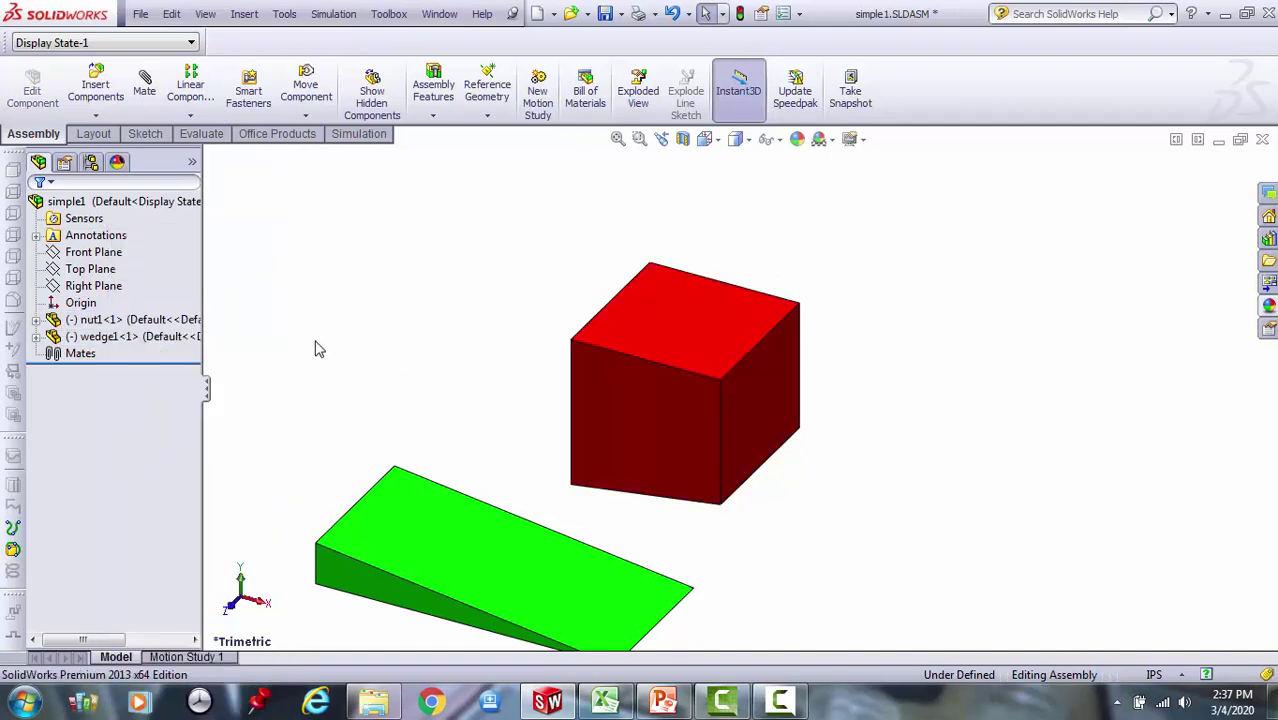
{"action": "left_click", "coordinate": [133, 340]}
Add a coincident mate between the nut block's front face and the assembly's Front Plane.
{"action": "left_click", "coordinate": [643, 432]}
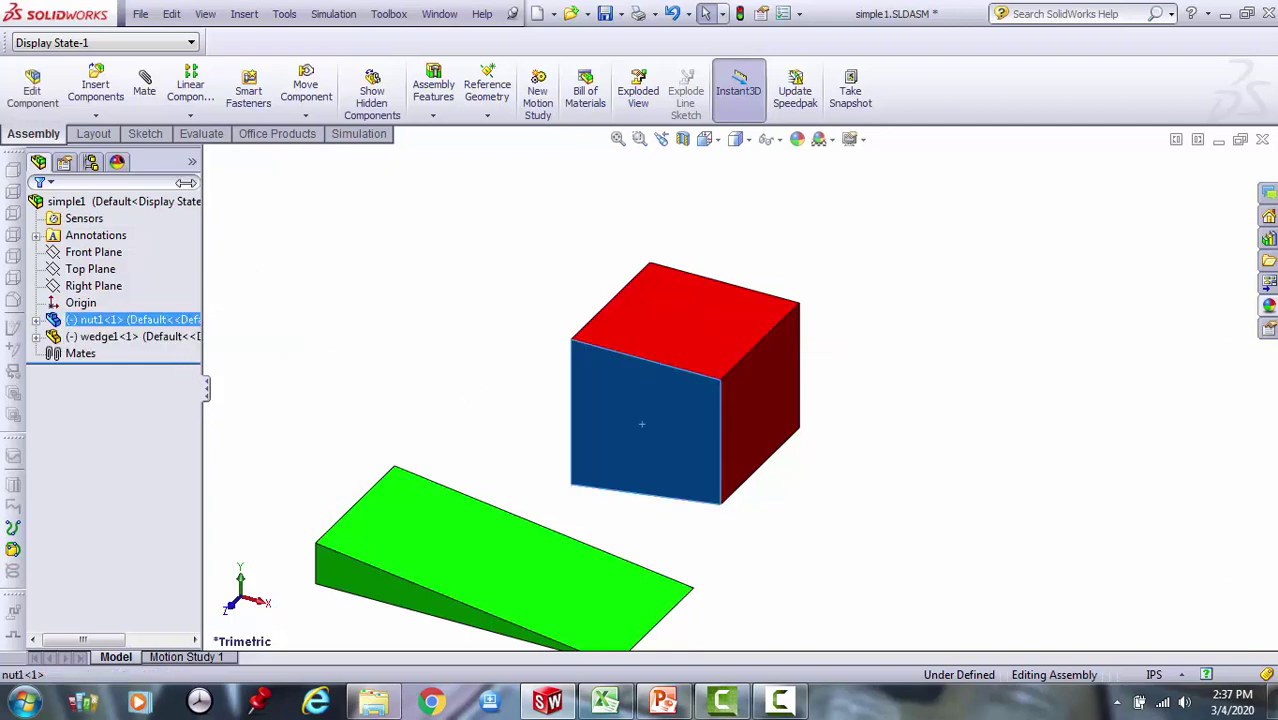
{"action": "left_click", "coordinate": [144, 90]}
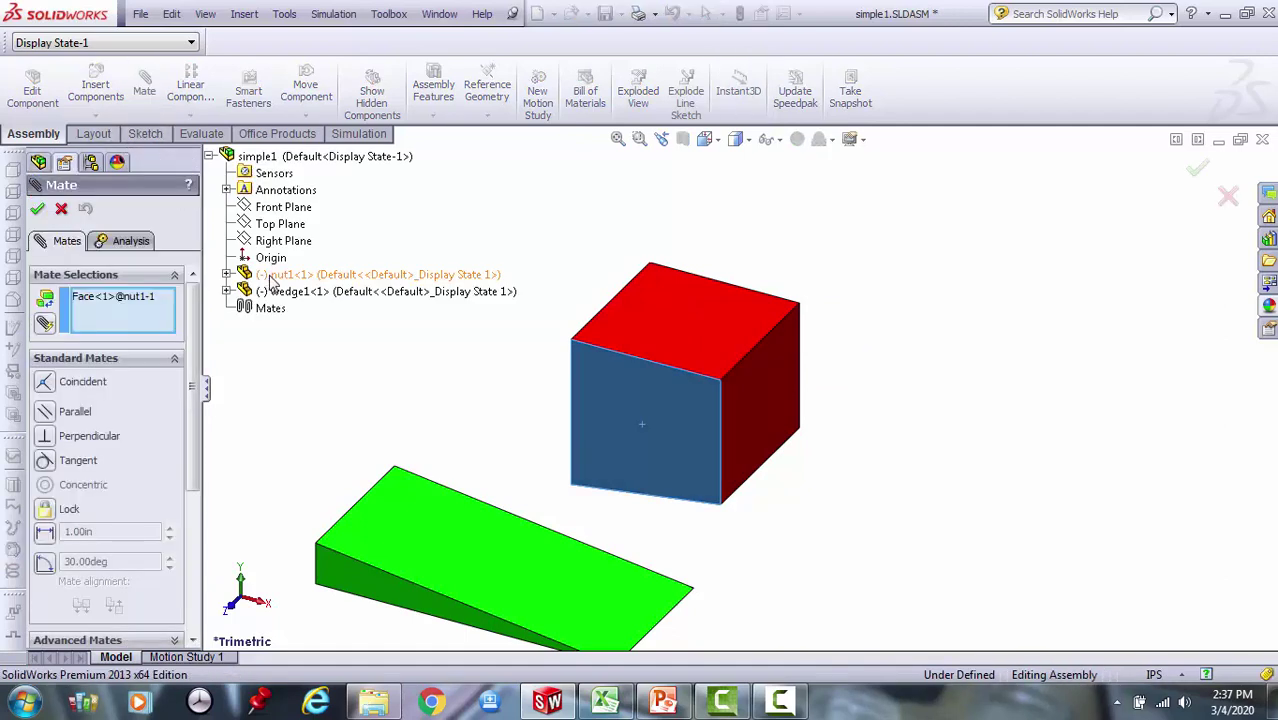
{"action": "left_click", "coordinate": [276, 209]}
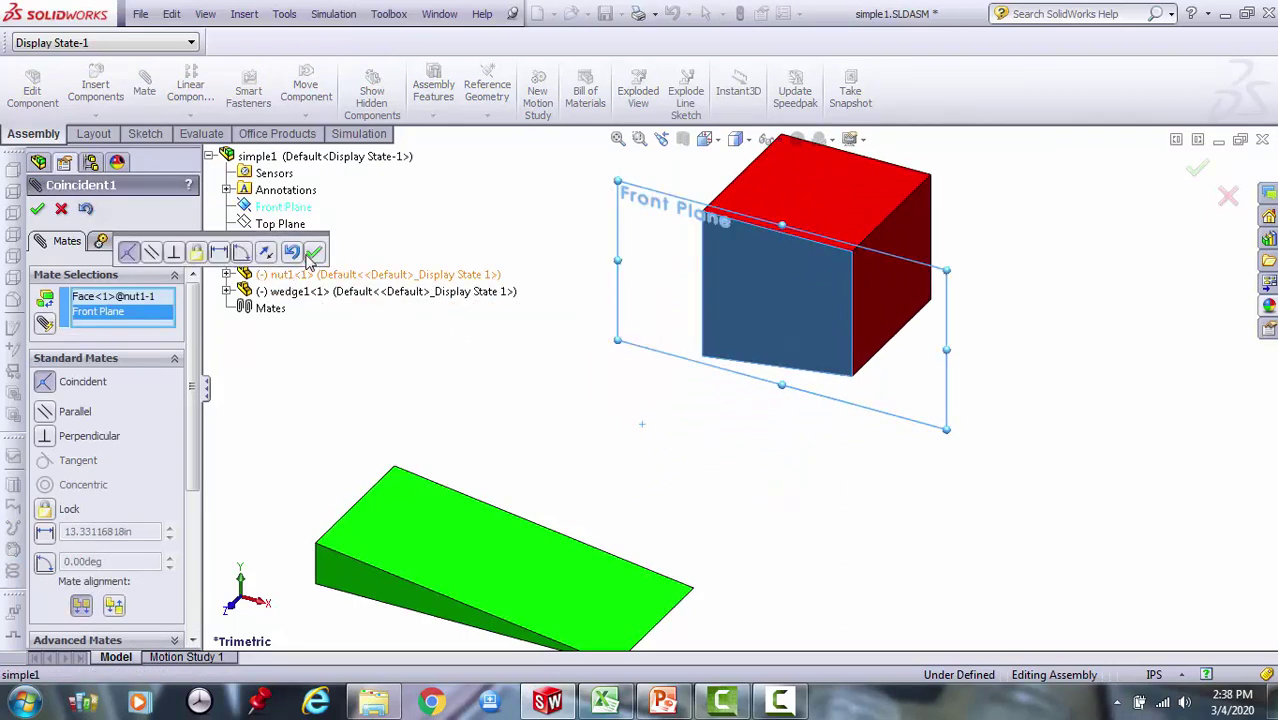
{"action": "left_click", "coordinate": [313, 252]}
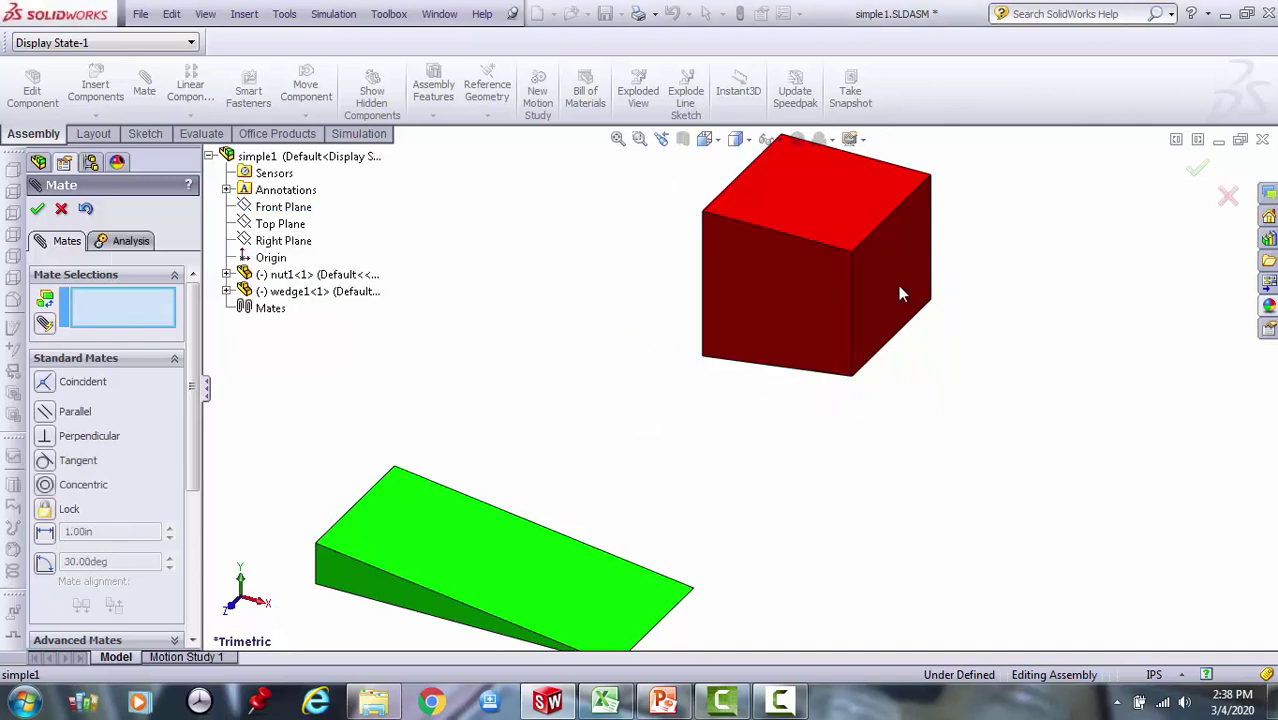
Add a coincident mate between the nut block's right side face and the assembly's Right Plane.
{"action": "left_click", "coordinate": [898, 285]}
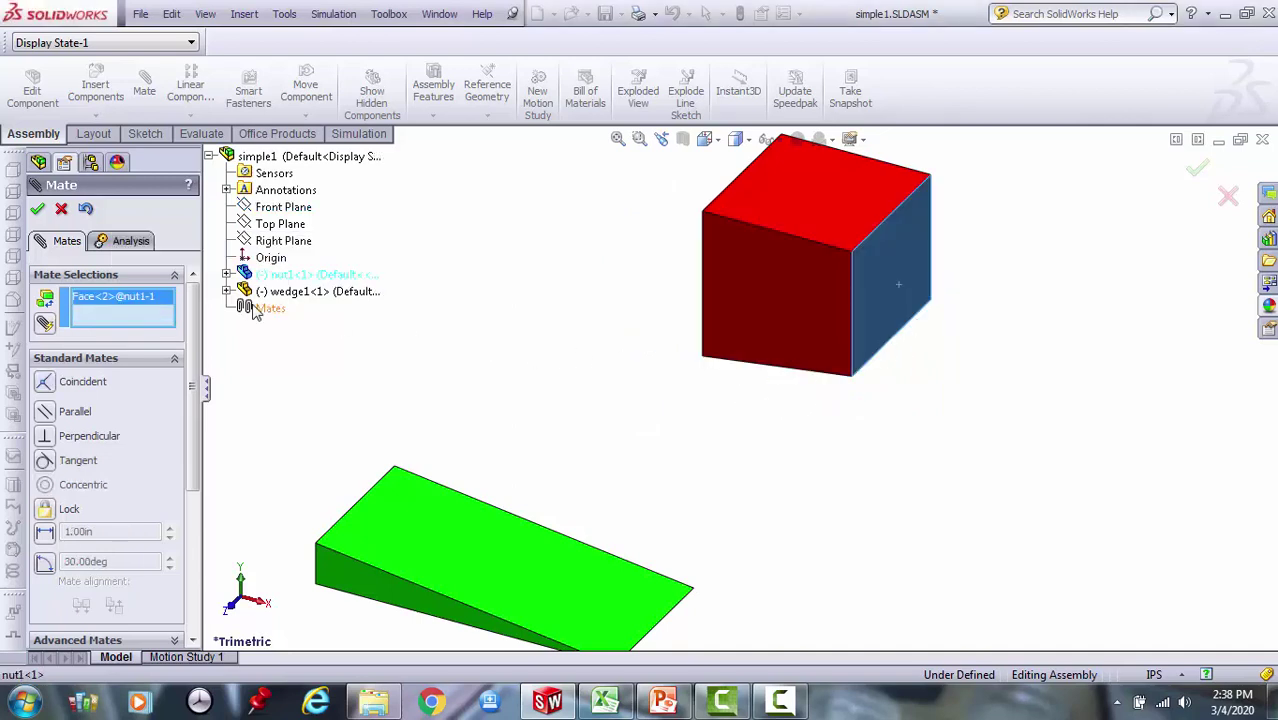
{"action": "left_click", "coordinate": [273, 242]}
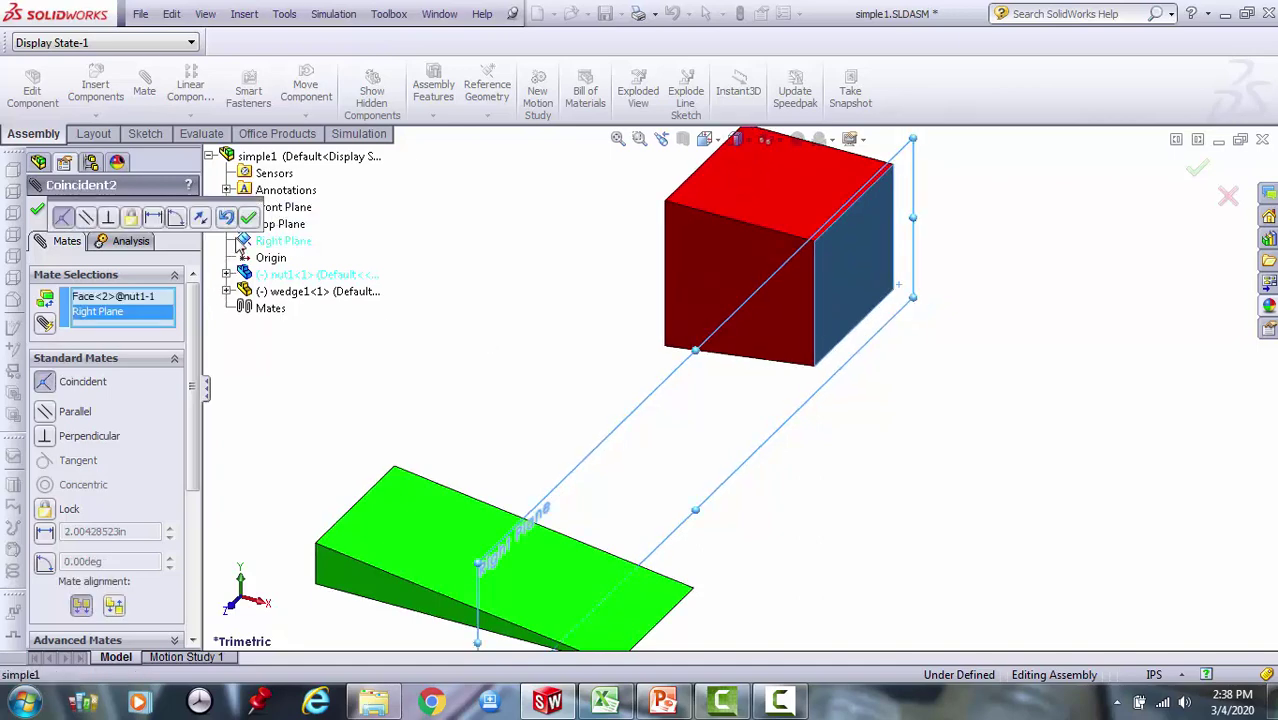
{"action": "left_click", "coordinate": [248, 218]}
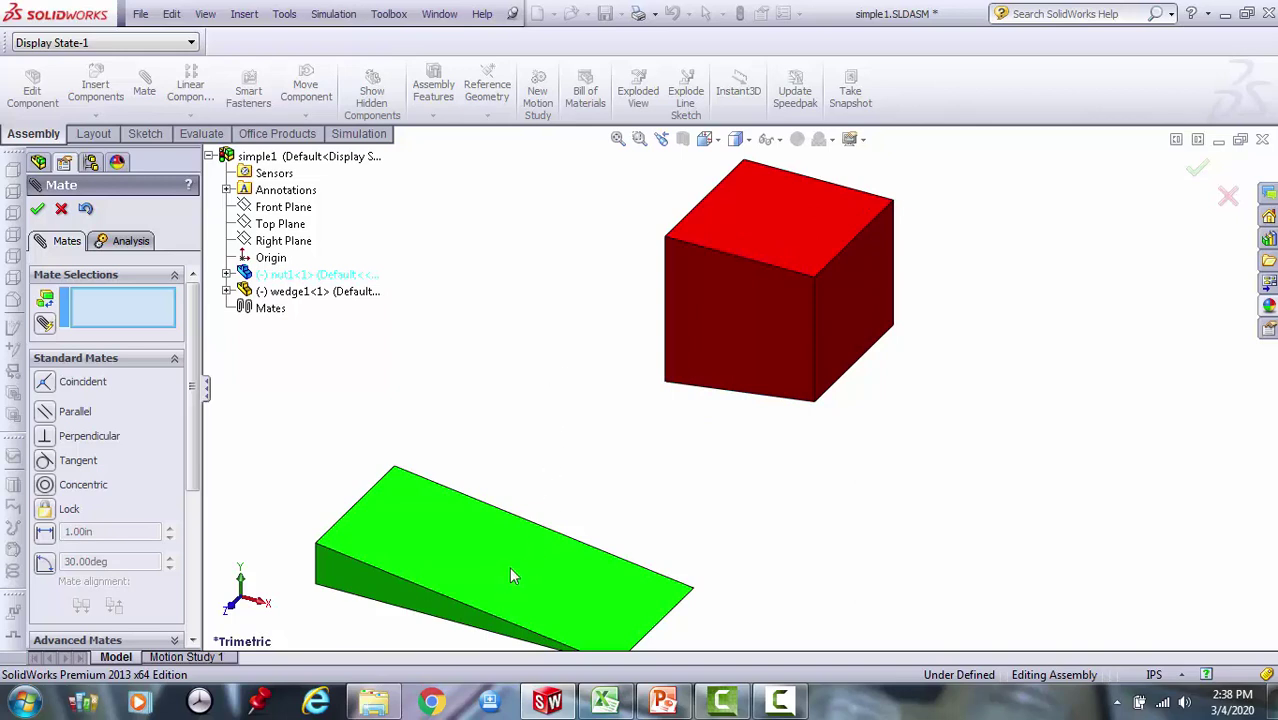
Move the wedge closer to the nut block and mate its rear triangular face coincident with the Front Plane, with the mate alignment flipped.
{"action": "left_click_drag", "start_coordinate": [509, 568], "coordinate": [631, 494]}
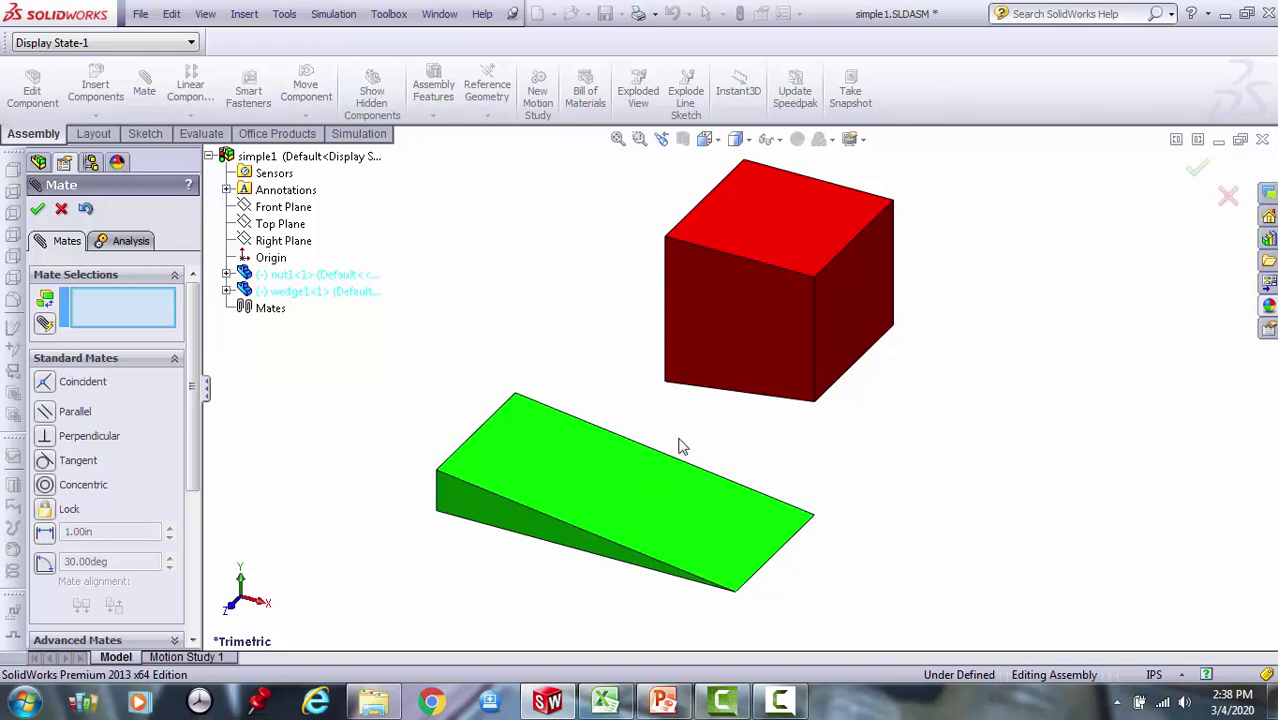
{"action": "left_click", "coordinate": [639, 138]}
{"action": "right_click", "coordinate": [566, 295]}
{"action": "left_click", "coordinate": [626, 360]}
{"action": "left_click_drag", "start_coordinate": [626, 360], "coordinate": [585, 408]}
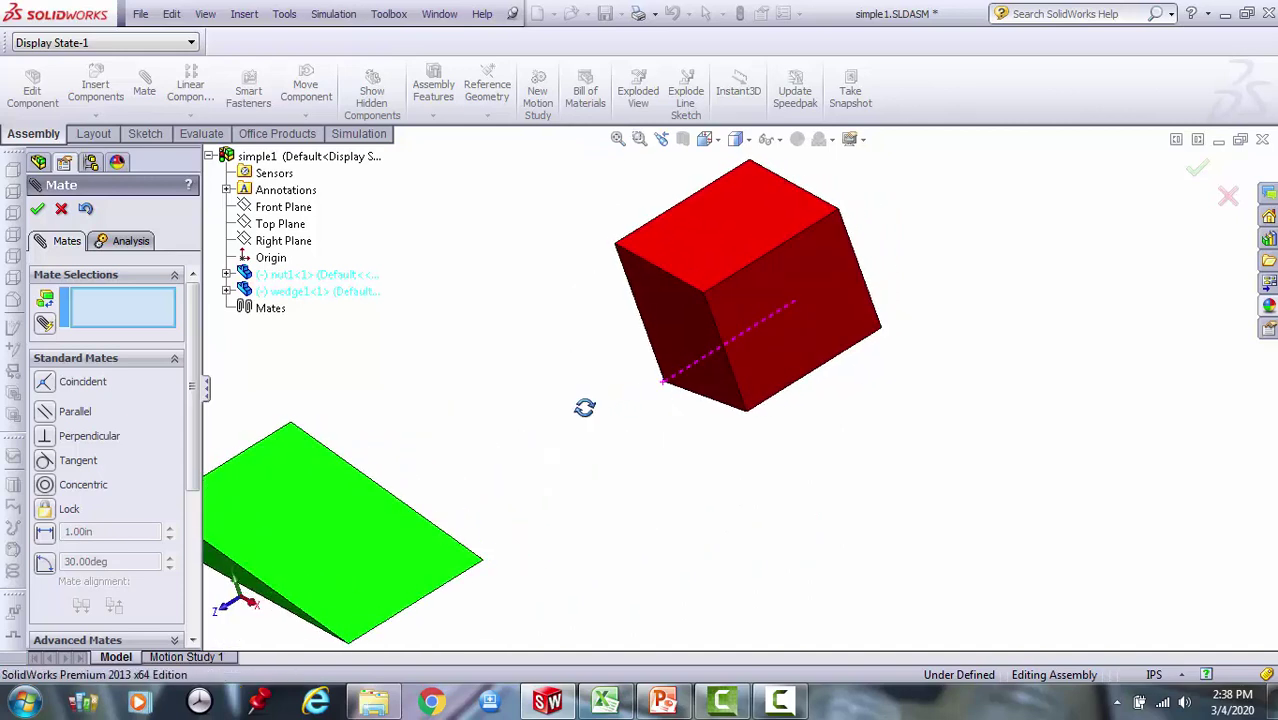
{"action": "scroll", "coordinate": [550, 450], "scroll_direction": "up", "scroll_amount": 2}
{"action": "left_click_drag", "start_coordinate": [550, 450], "coordinate": [488, 479]}
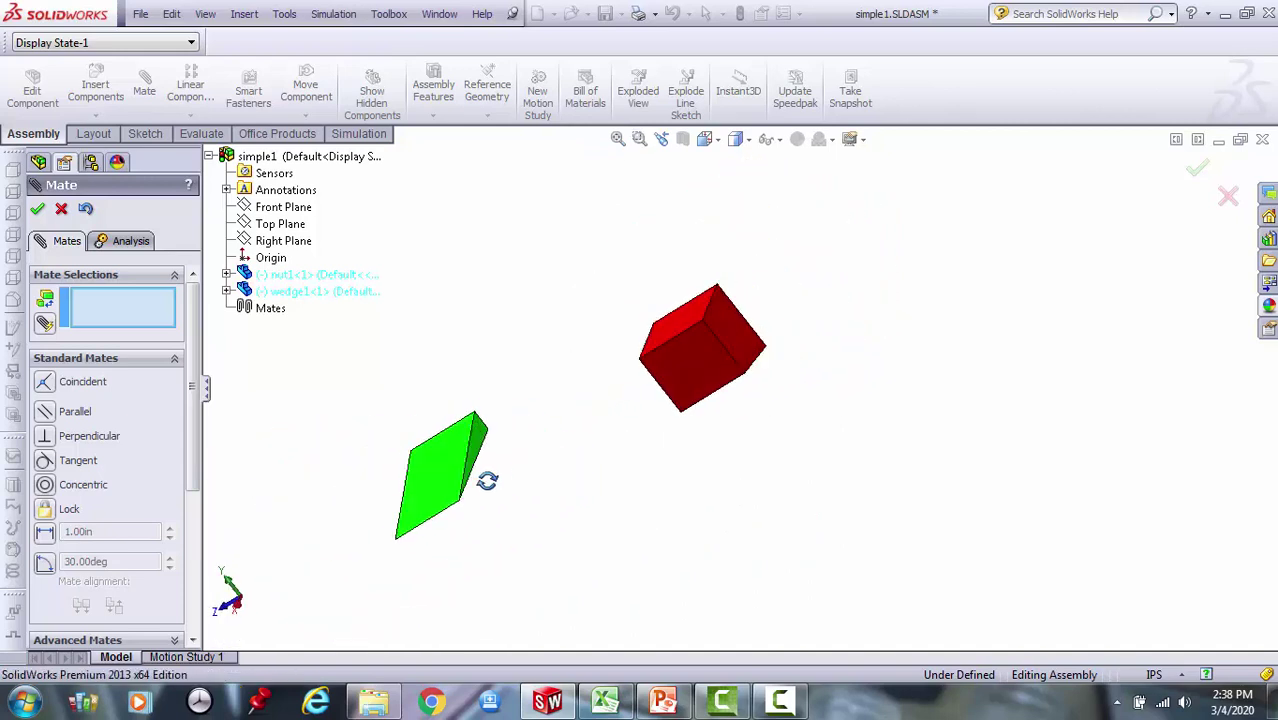
{"action": "scroll", "coordinate": [508, 416], "scroll_direction": "down", "scroll_amount": 2}
{"action": "right_click", "coordinate": [584, 430]}
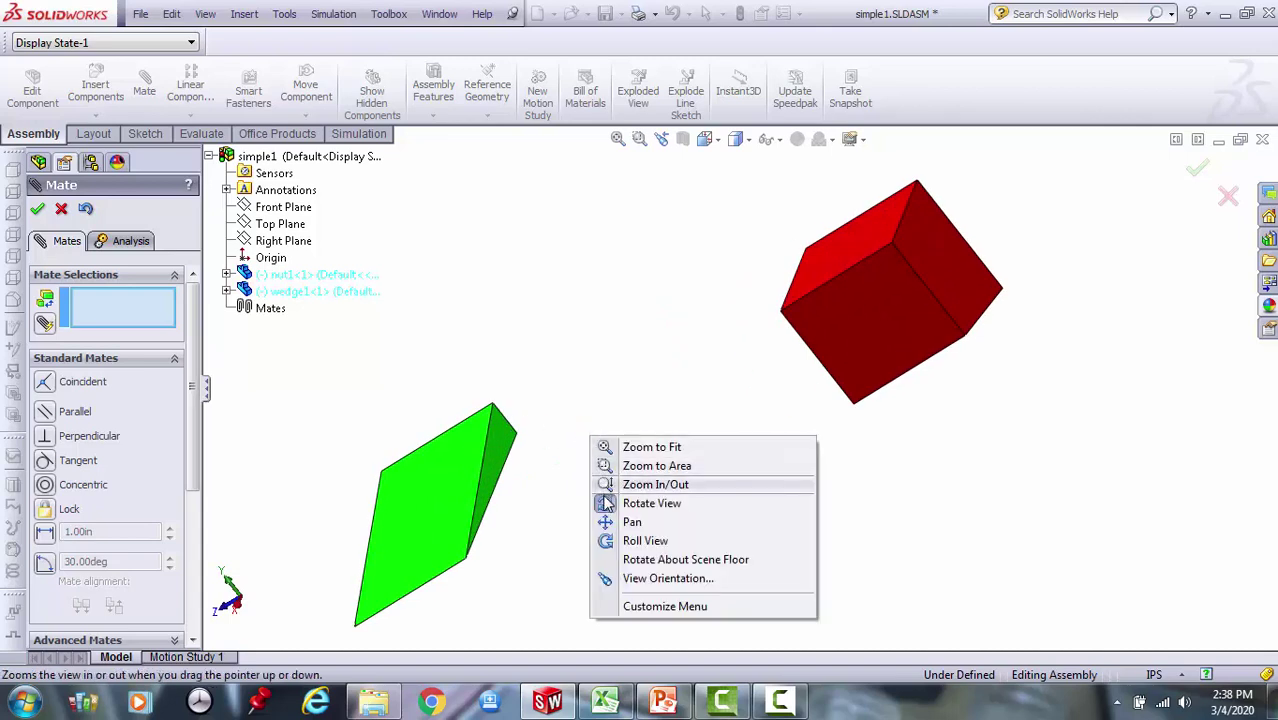
{"action": "left_click", "coordinate": [613, 502]}
{"action": "left_click", "coordinate": [509, 453]}
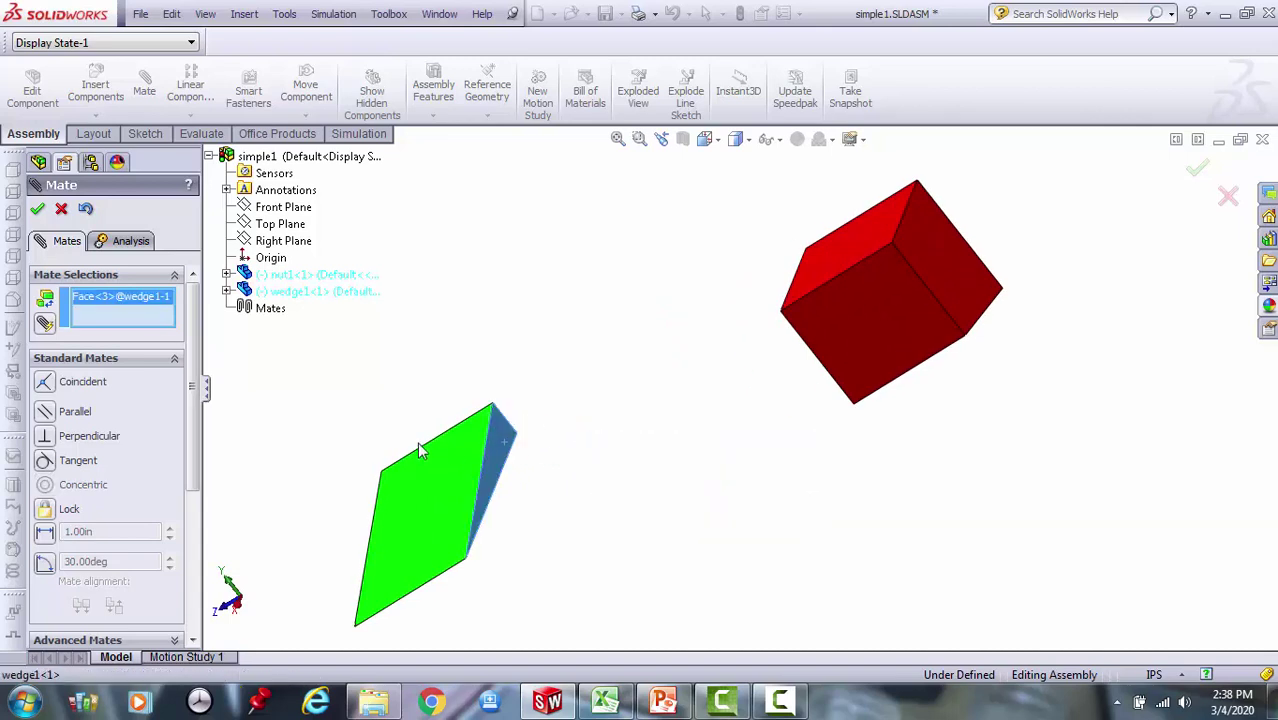
{"action": "left_click", "coordinate": [281, 207]}
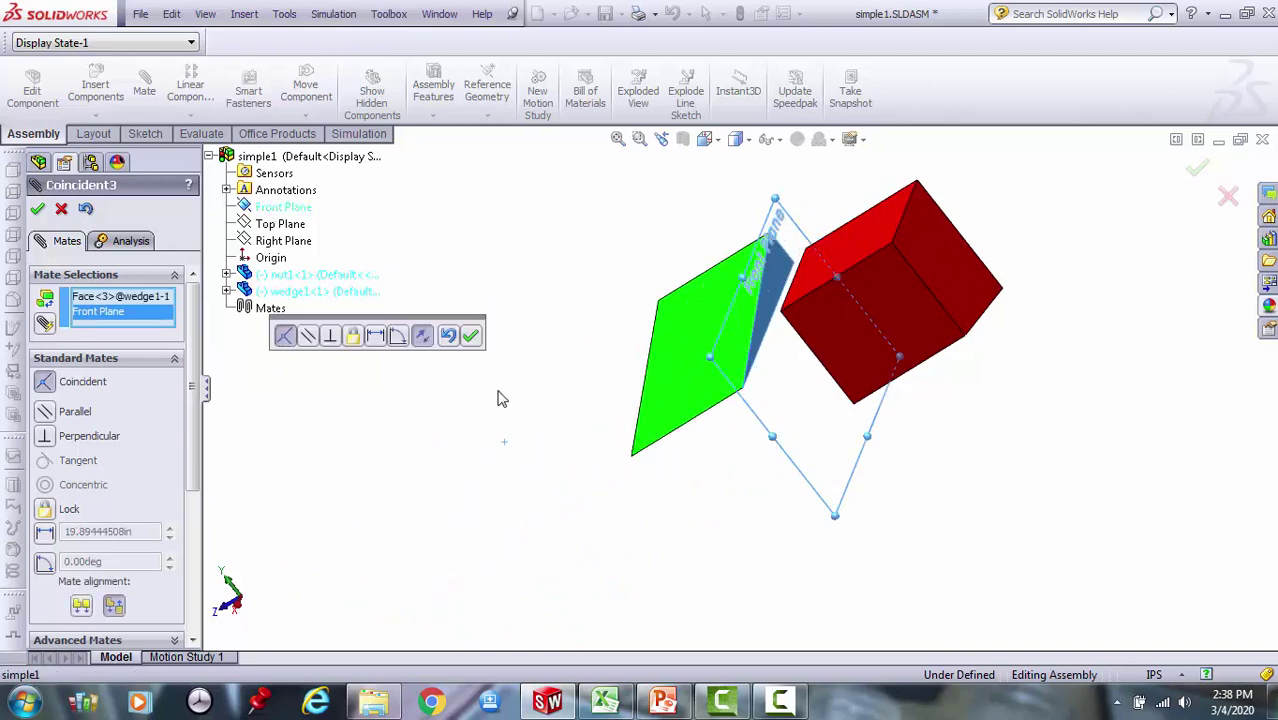
{"action": "left_click", "coordinate": [422, 336]}
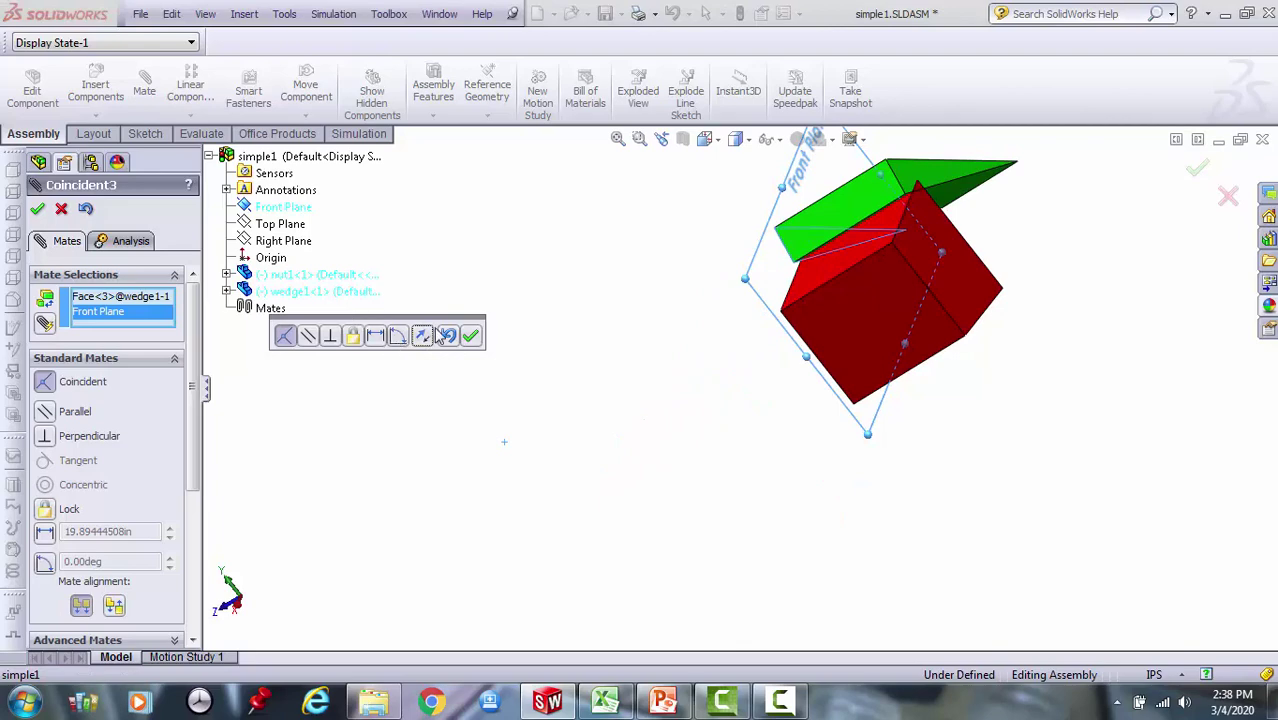
{"action": "left_click", "coordinate": [470, 337]}
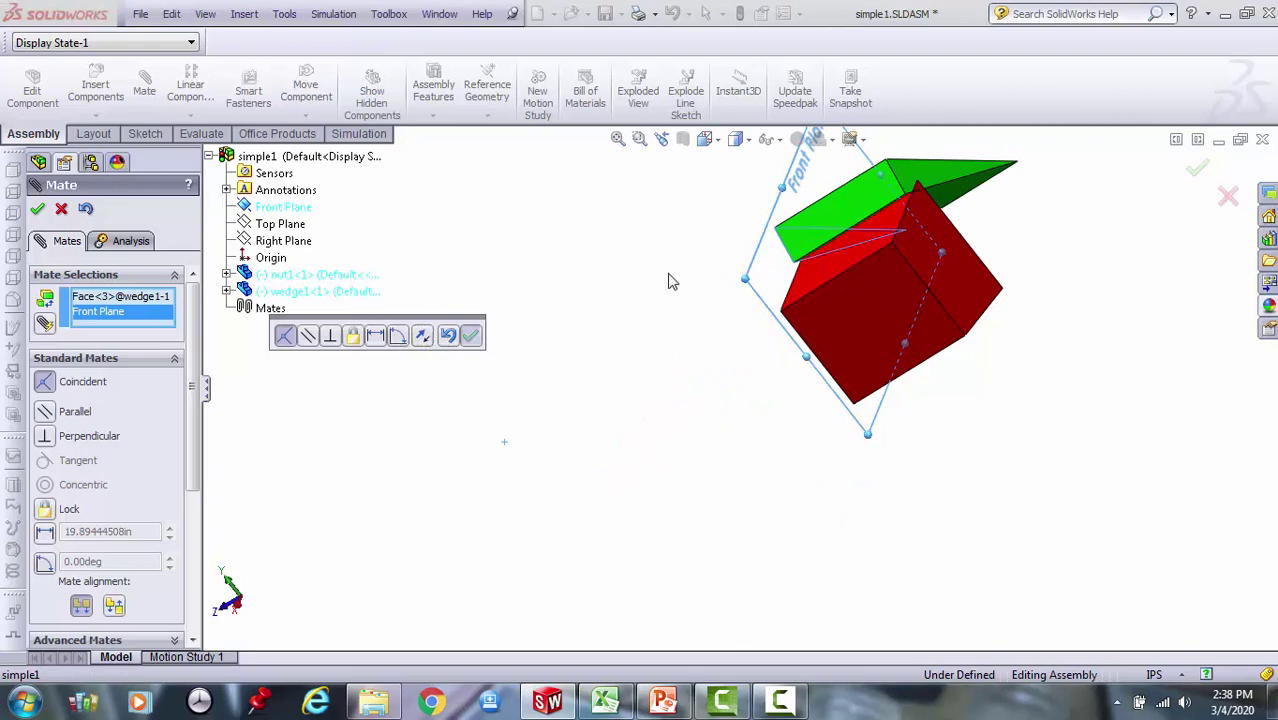
Move the wedge below the nut block, working in the front view.
{"action": "left_click", "coordinate": [704, 139]}
{"action": "left_click", "coordinate": [728, 222]}
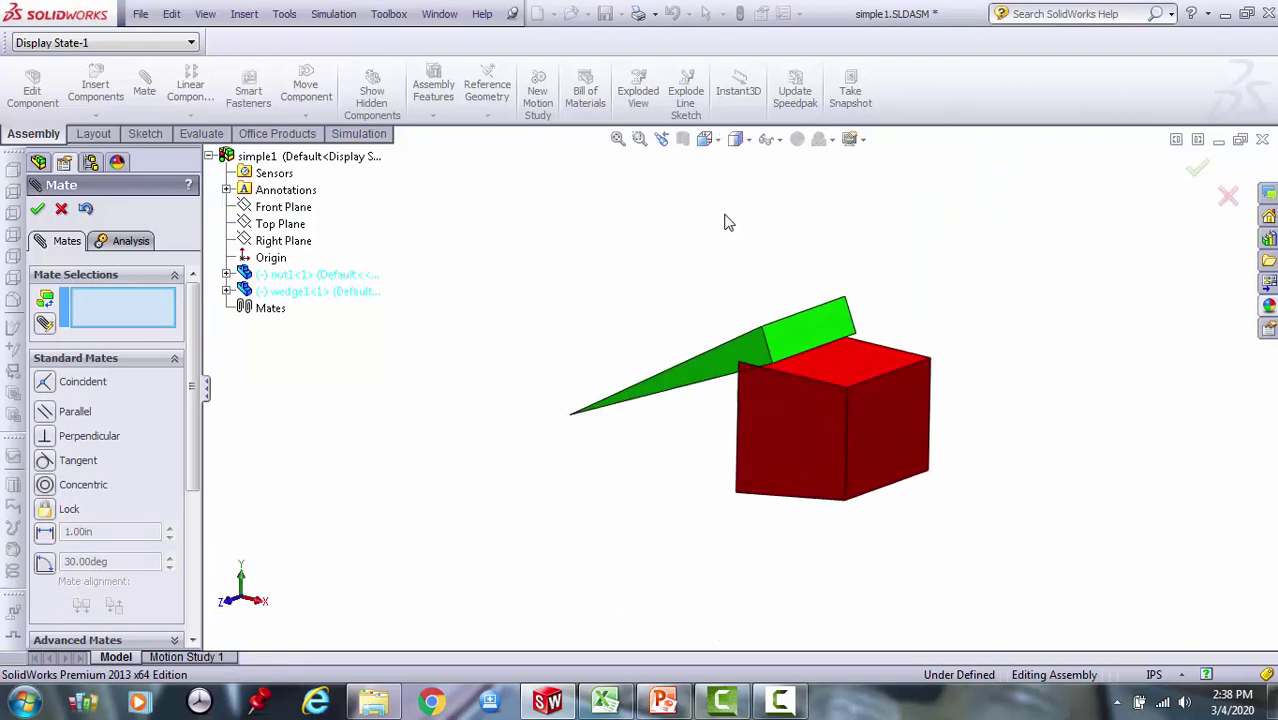
{"action": "left_click_drag", "start_coordinate": [762, 340], "coordinate": [1043, 548]}
{"action": "scroll", "coordinate": [1064, 586], "scroll_direction": "up", "scroll_amount": 5}
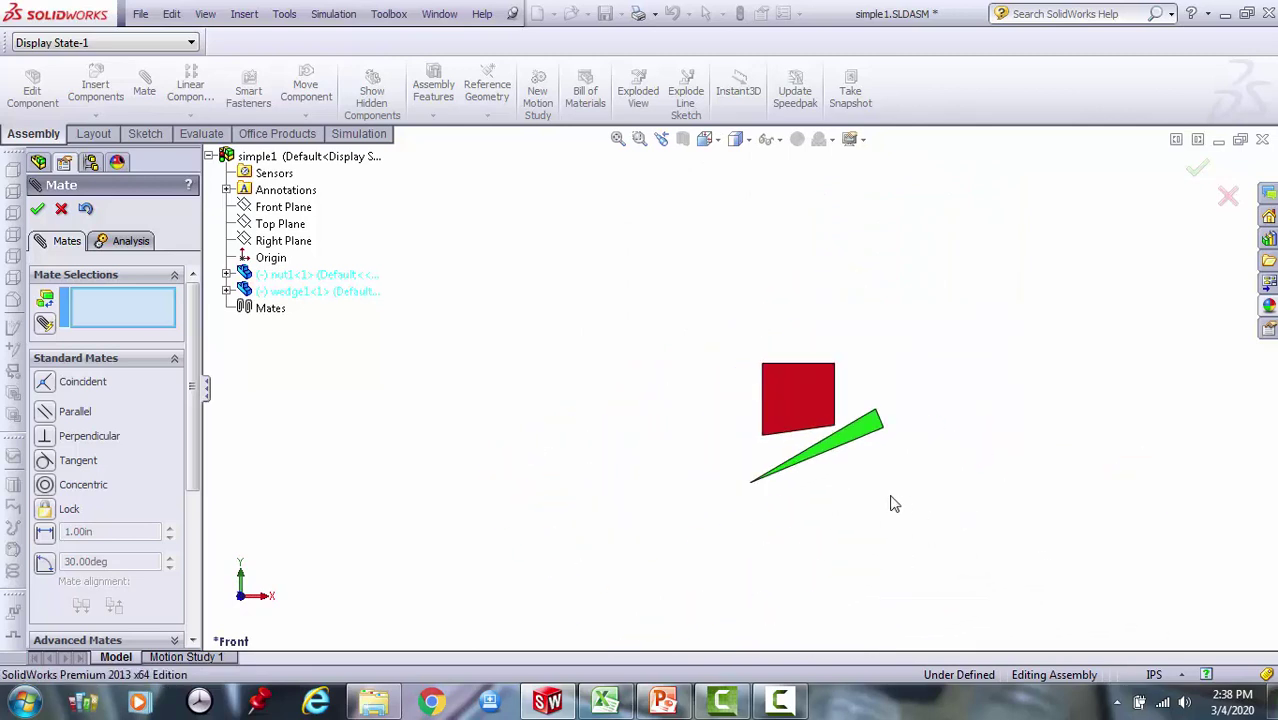
{"action": "scroll", "coordinate": [880, 499], "scroll_direction": "down", "scroll_amount": 2}
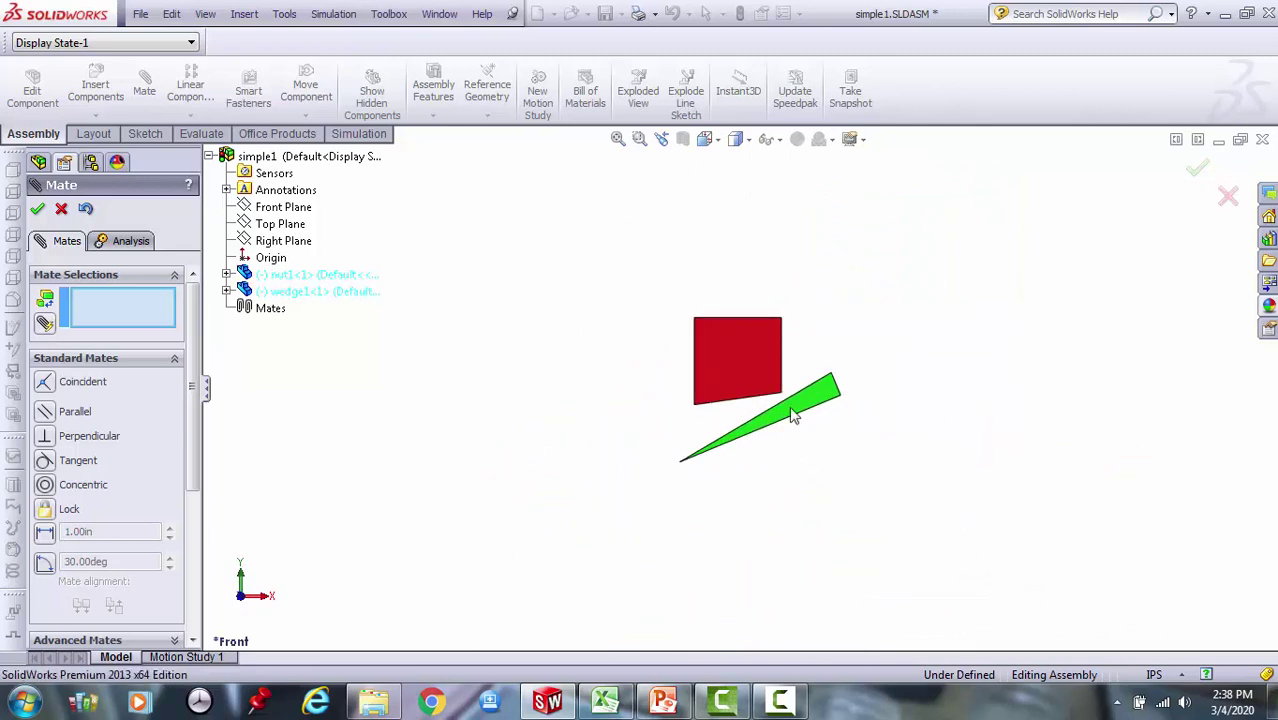
Add a coincident mate between the wedge's bottom face and the assembly's Top Plane, and finish mating.
{"action": "left_click", "coordinate": [640, 139]}
{"action": "right_click", "coordinate": [730, 188]}
{"action": "left_click", "coordinate": [785, 255]}
{"action": "left_click_drag", "start_coordinate": [814, 343], "coordinate": [541, 370]}
{"action": "right_click", "coordinate": [541, 370]}
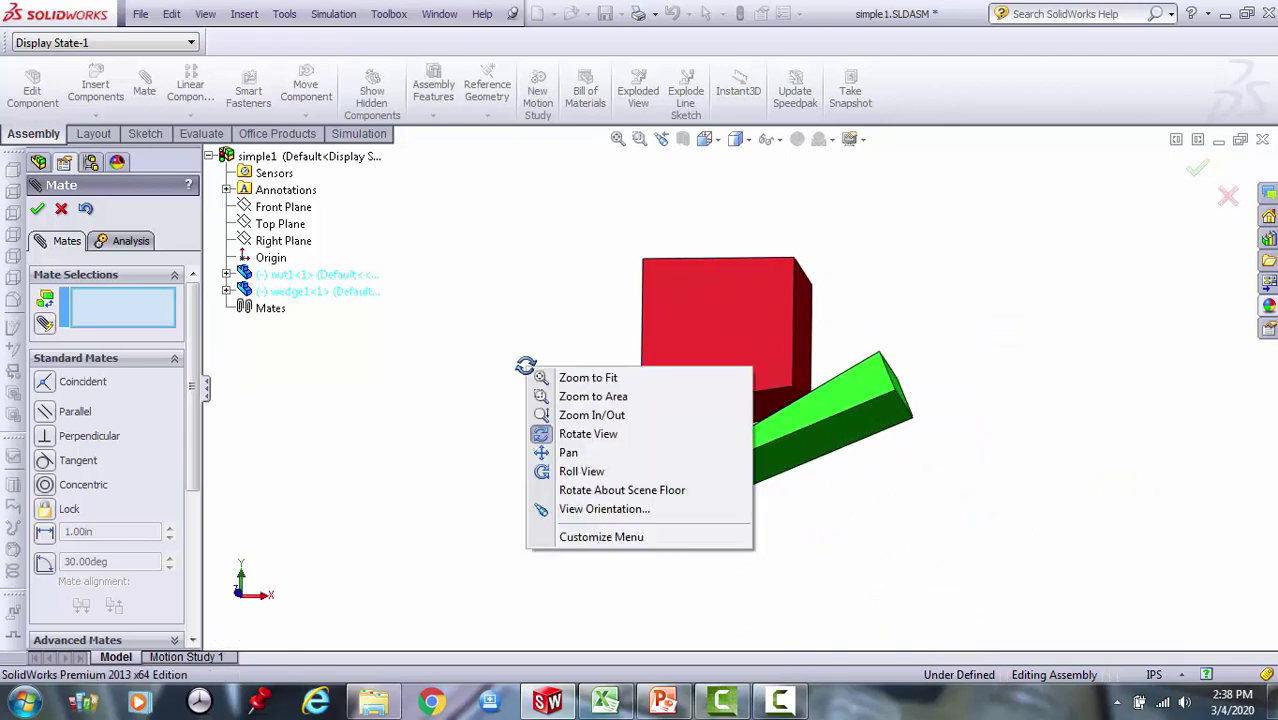
{"action": "left_click", "coordinate": [548, 438]}
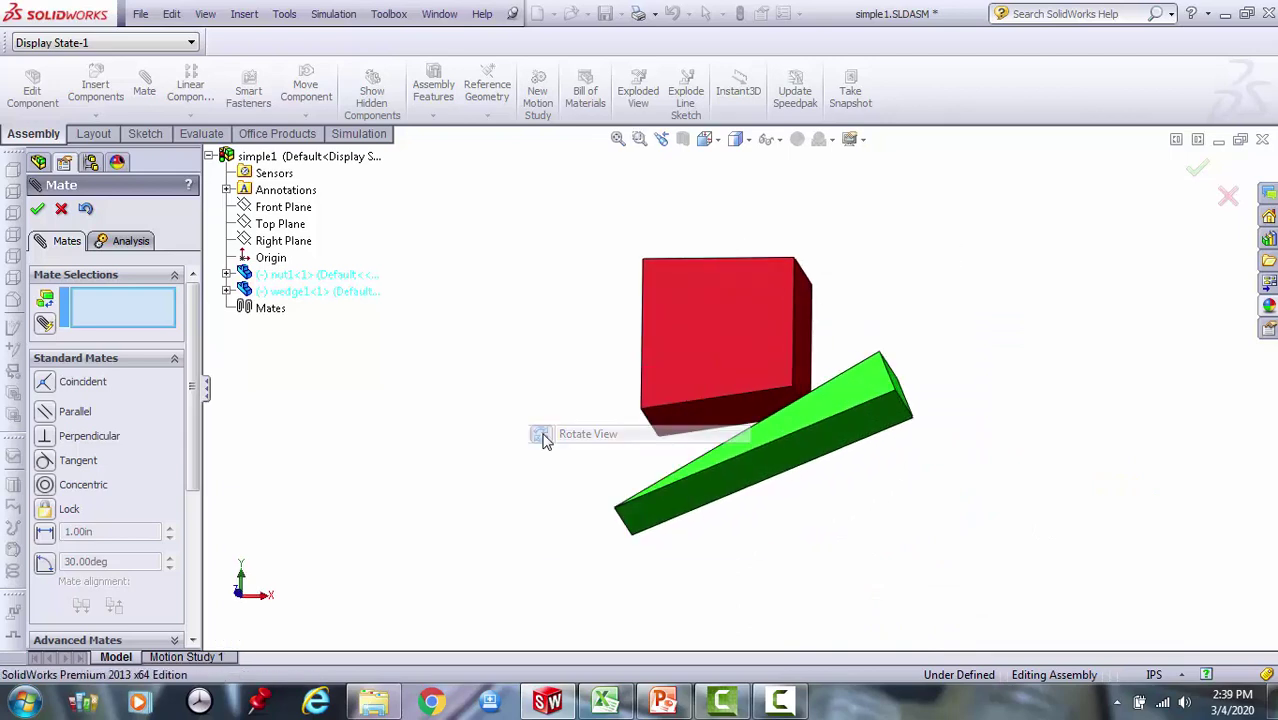
{"action": "left_click", "coordinate": [799, 466]}
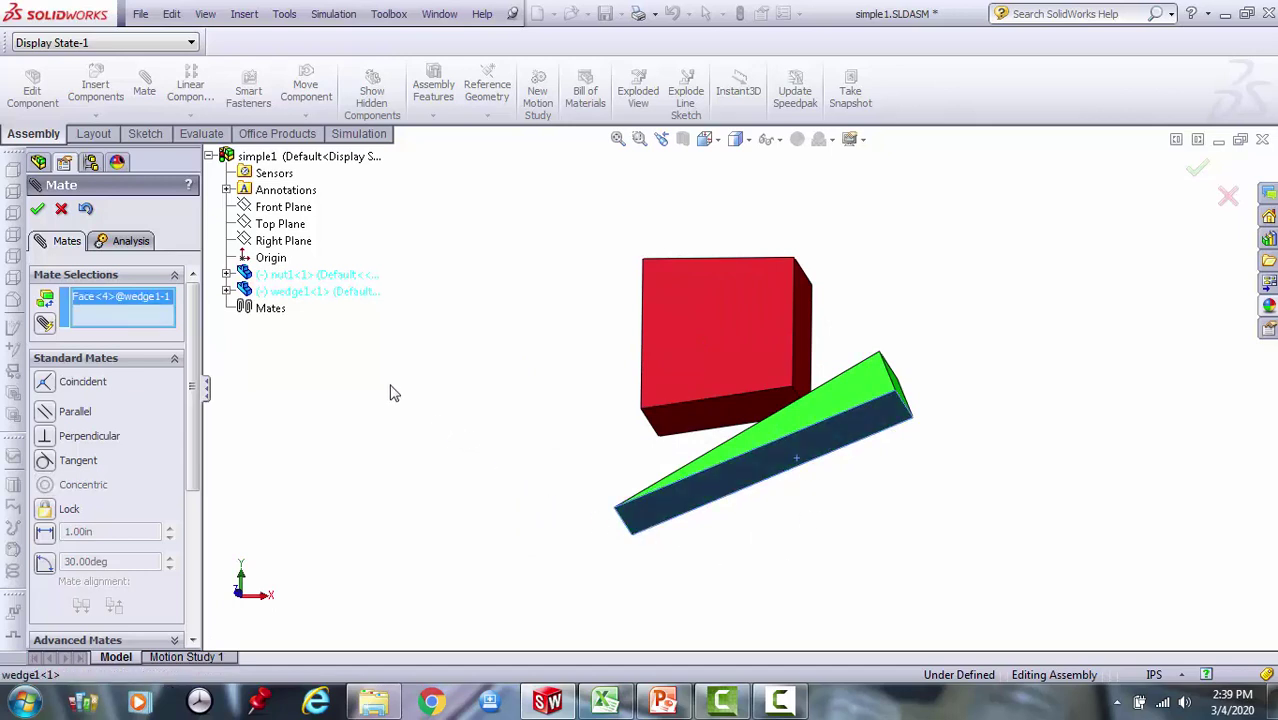
{"action": "left_click", "coordinate": [281, 226]}
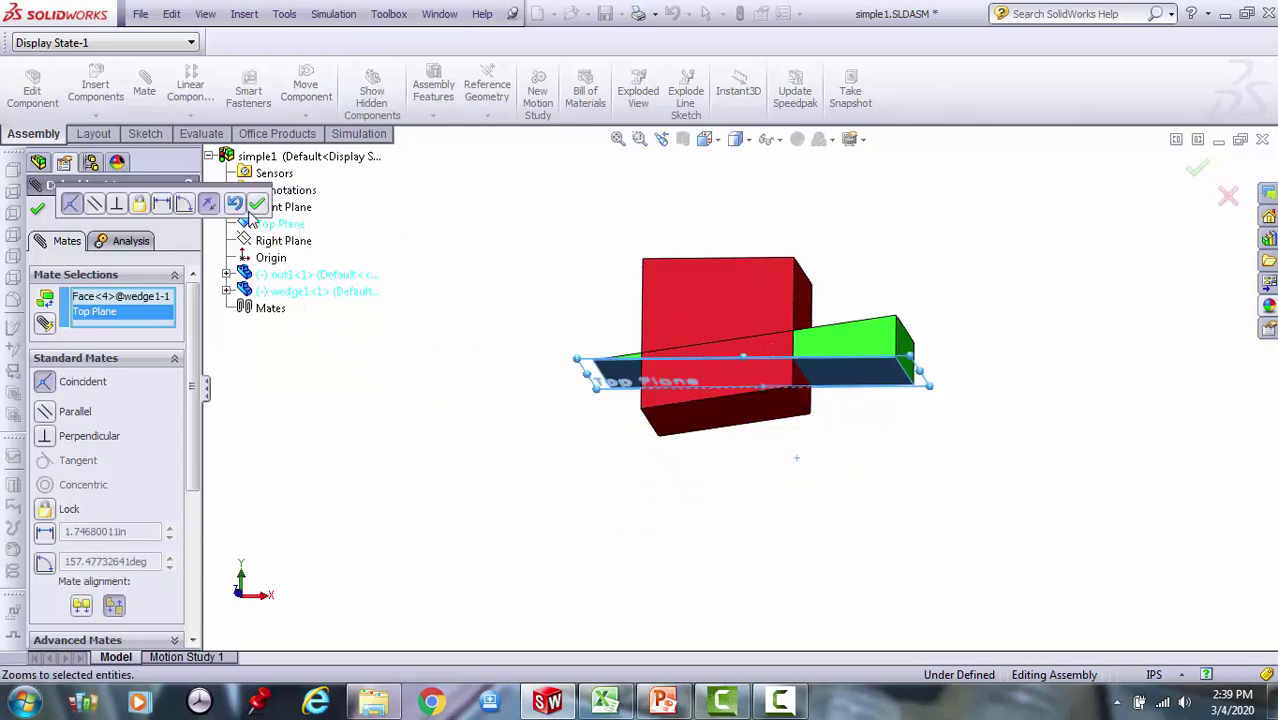
{"action": "left_click", "coordinate": [257, 205]}
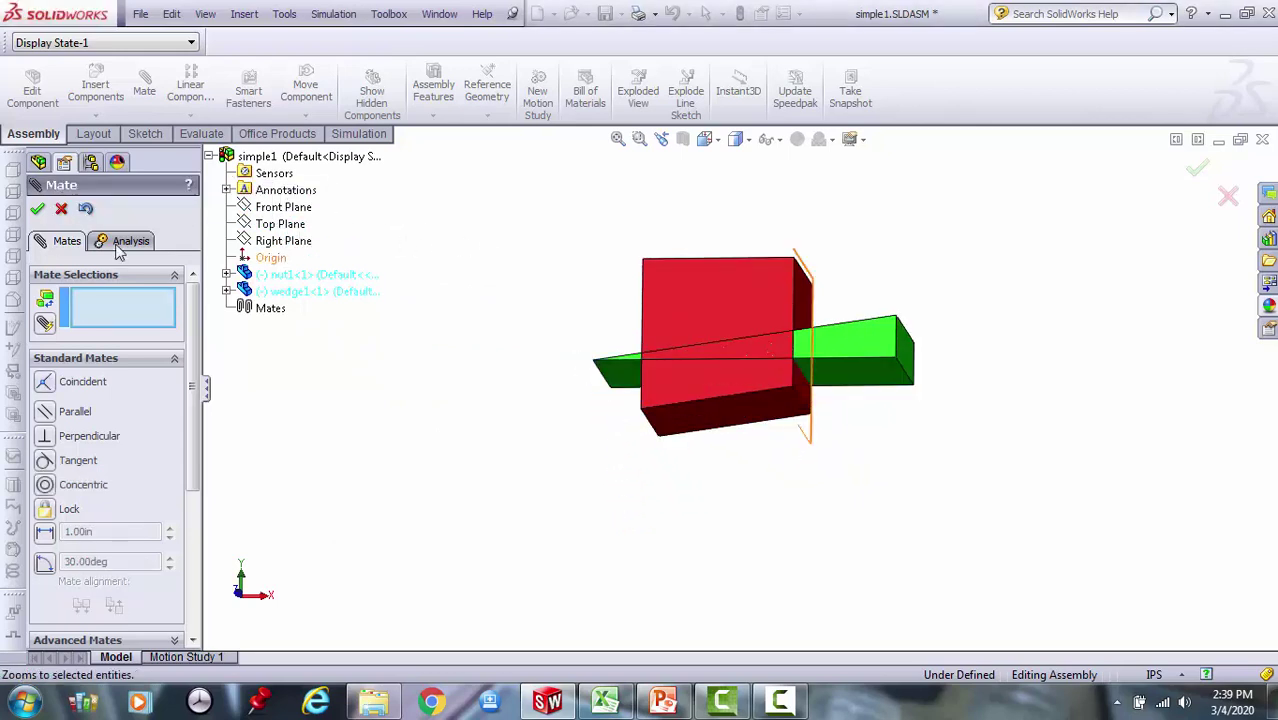
{"action": "left_click", "coordinate": [37, 208]}
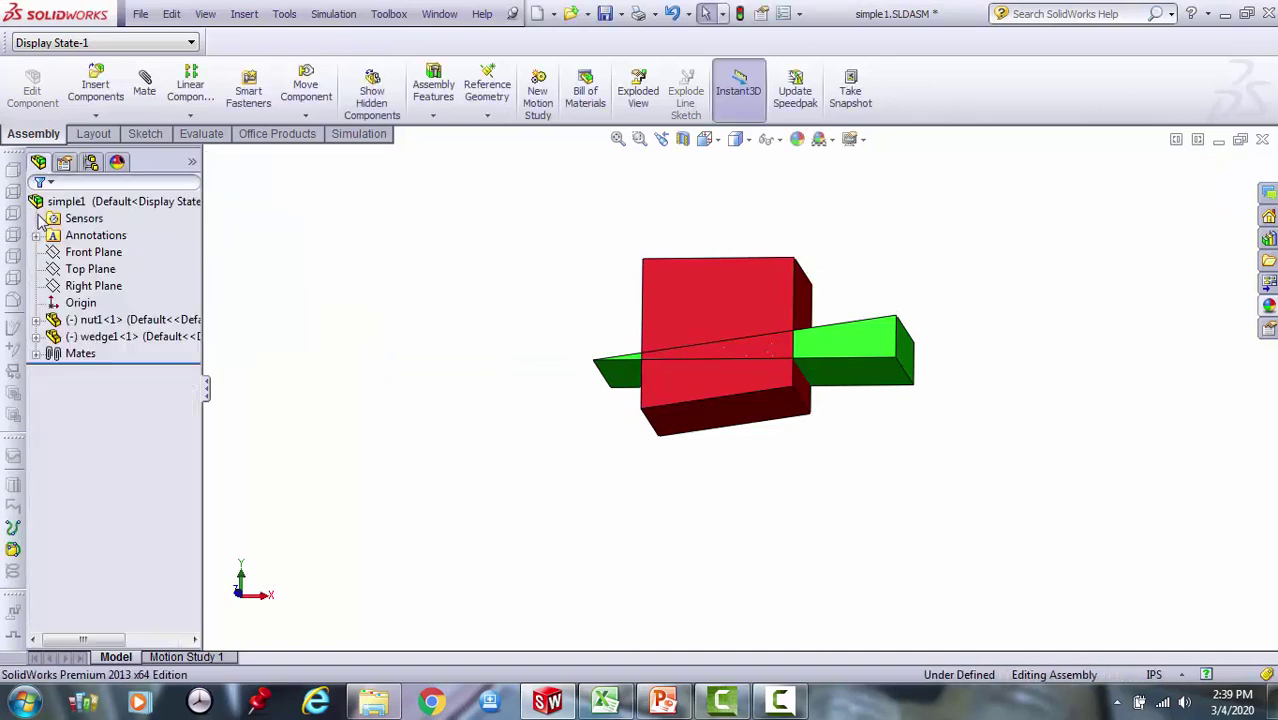
Expand the list of assembly mates and widen the feature tree to read their full names.
{"action": "left_click", "coordinate": [36, 353]}
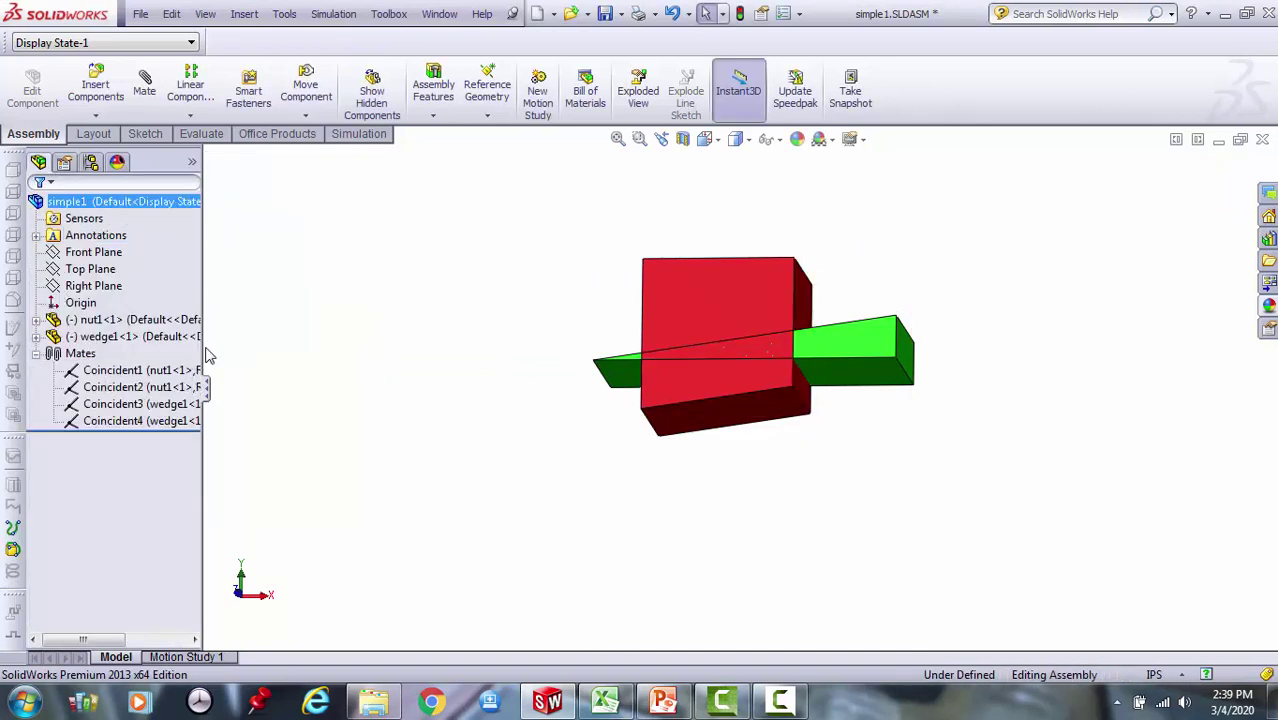
{"action": "left_click_drag", "start_coordinate": [201, 344], "coordinate": [321, 349]}
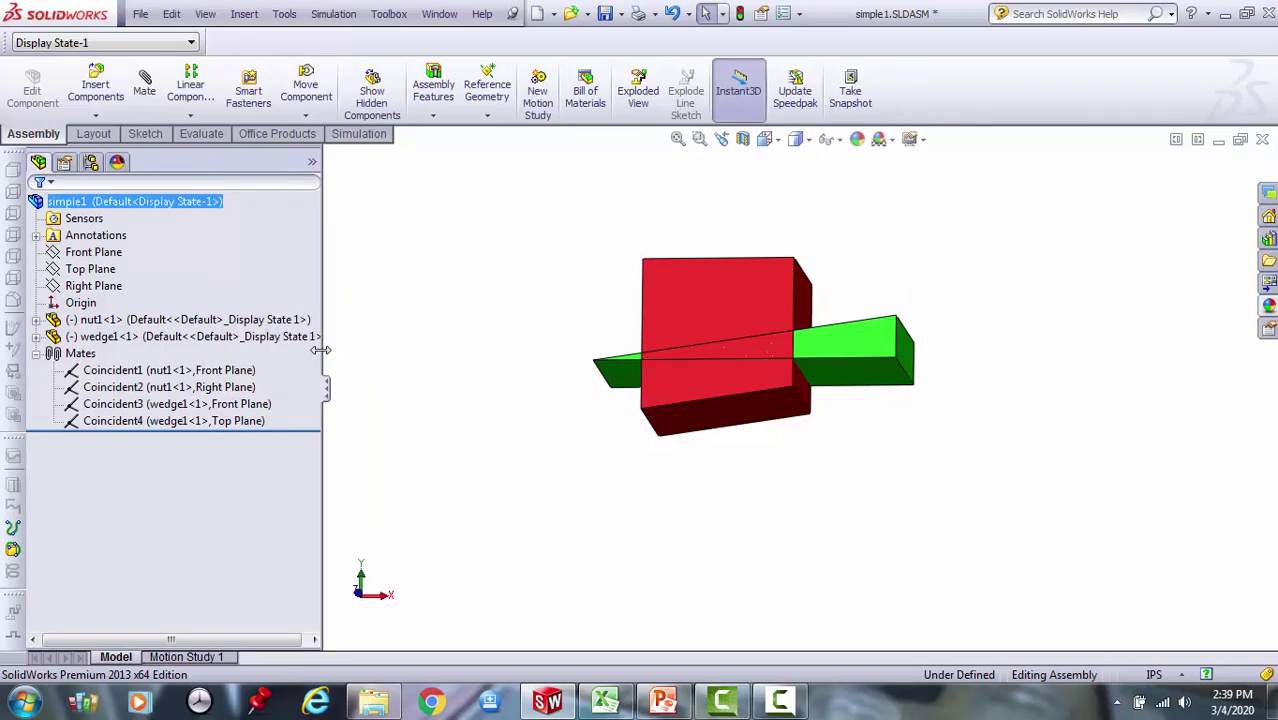
{"action": "scroll", "coordinate": [454, 350], "scroll_direction": "down", "scroll_amount": 2}
{"action": "scroll", "coordinate": [915, 388], "scroll_direction": "up", "scroll_amount": 1}
{"action": "scroll", "coordinate": [920, 388], "scroll_direction": "down", "scroll_amount": 2}
{"action": "scroll", "coordinate": [993, 327], "scroll_direction": "up", "scroll_amount": 5}
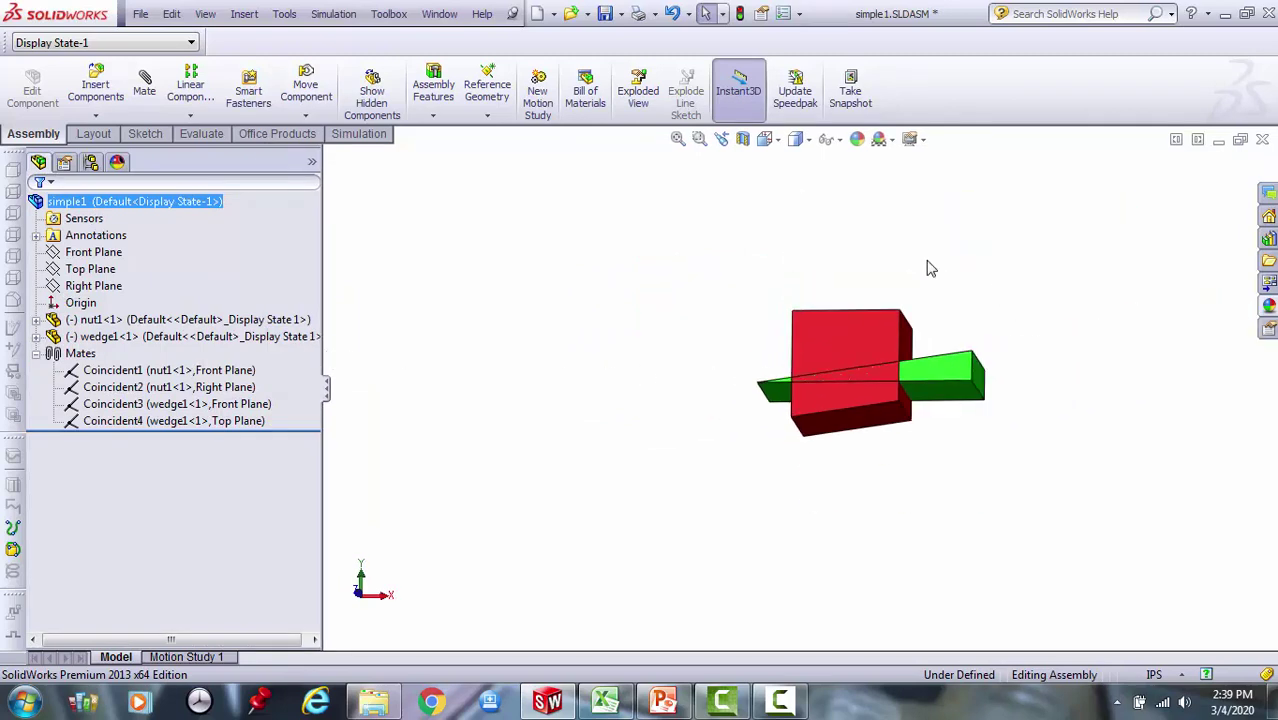
Raise the nut block along its free vertical direction until it sits clear above the wedge, and deselect it.
{"action": "left_click", "coordinate": [699, 139]}
{"action": "right_click", "coordinate": [876, 190]}
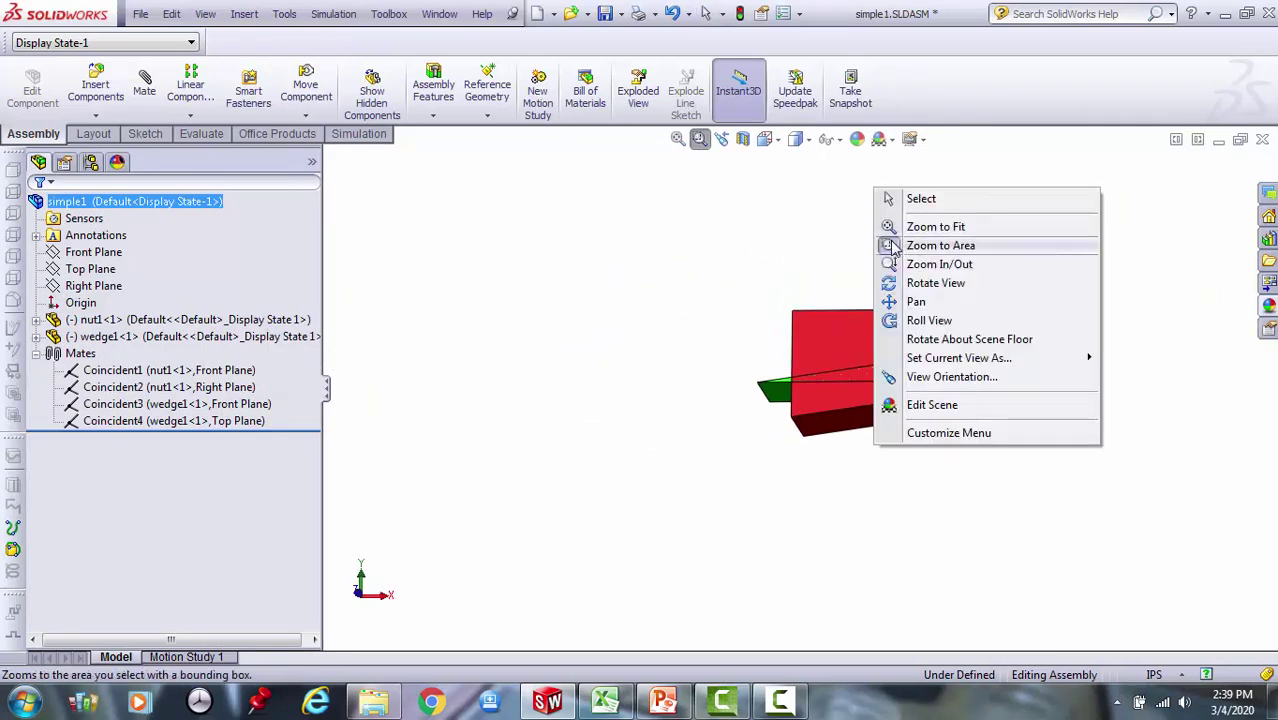
{"action": "left_click", "coordinate": [898, 284]}
{"action": "mouse_move", "coordinate": [907, 282]}
{"action": "left_mouse_down"}
{"action": "mouse_move", "coordinate": [937, 359]}
{"action": "mouse_move", "coordinate": [922, 302]}
{"action": "left_mouse_up"}
{"action": "scroll", "coordinate": [935, 355], "scroll_direction": "up", "scroll_amount": 1}
{"action": "scroll", "coordinate": [922, 363], "scroll_direction": "down", "scroll_amount": 3}
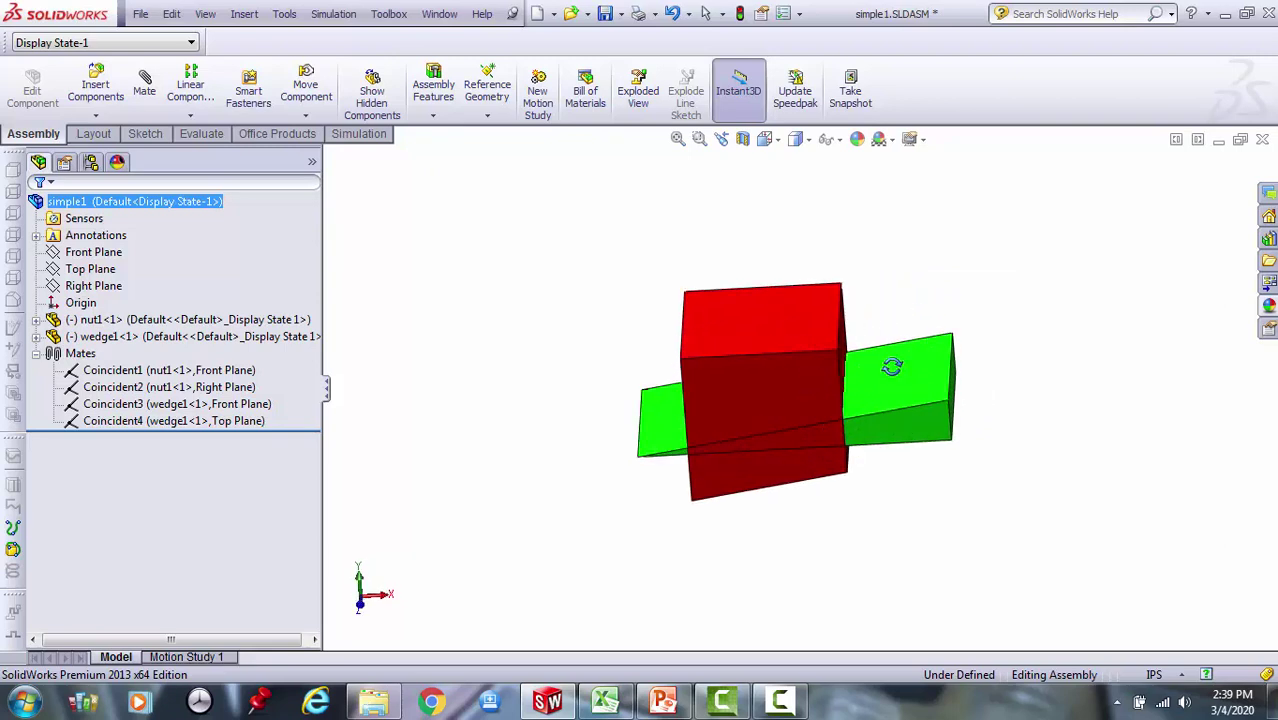
{"action": "right_click", "coordinate": [937, 295]}
{"action": "left_click", "coordinate": [955, 390]}
{"action": "left_click_drag", "start_coordinate": [806, 377], "coordinate": [776, 300]}
{"action": "key", "text": "Escape"}
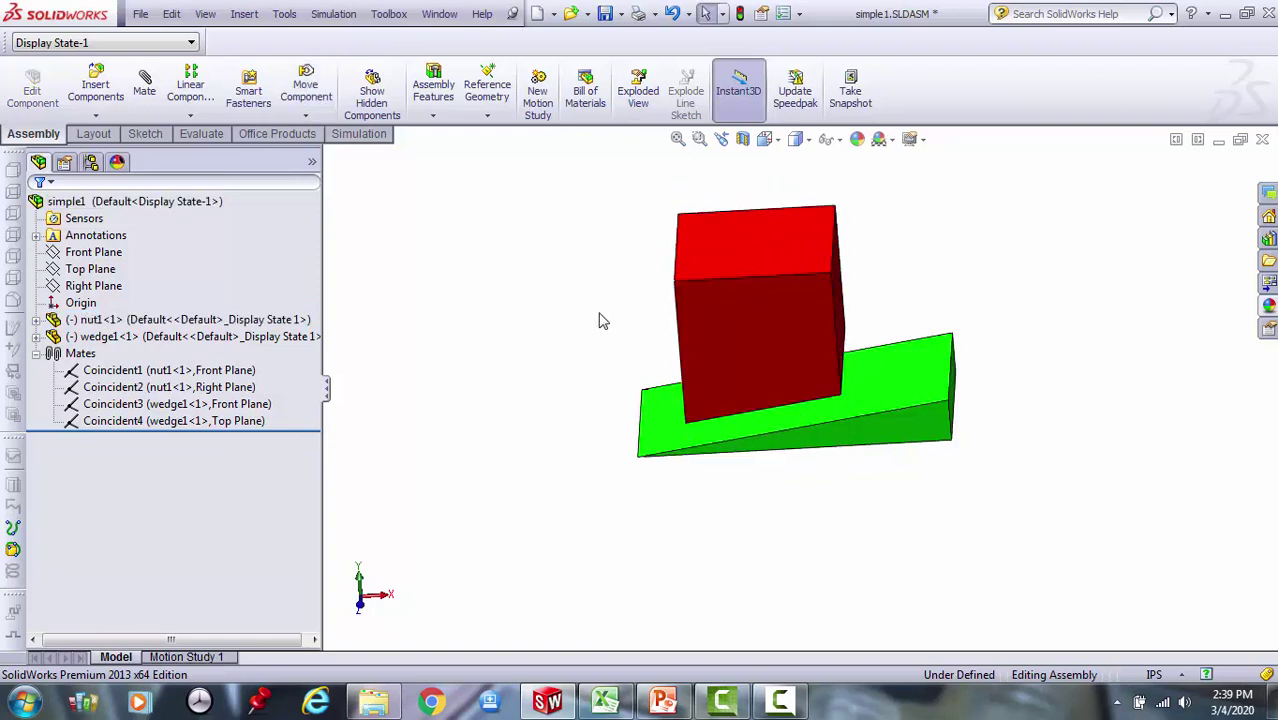
Slide the wedge slightly along its free horizontal direction, deselect it, and examine the gap between the wedge and the nut block.
{"action": "left_click_drag", "start_coordinate": [903, 433], "coordinate": [875, 480]}
{"action": "key", "text": "Escape"}
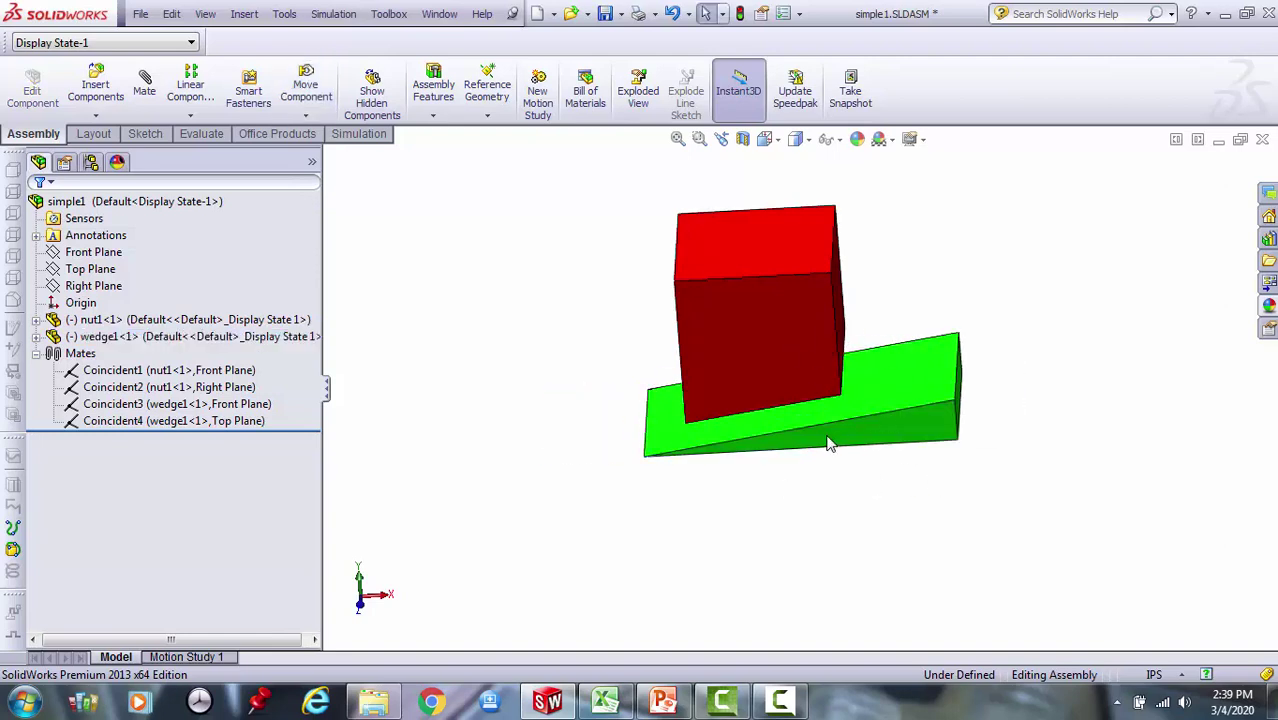
{"action": "scroll", "coordinate": [787, 414], "scroll_direction": "down", "scroll_amount": 2}
{"action": "scroll", "coordinate": [801, 384], "scroll_direction": "up", "scroll_amount": 4}
{"action": "scroll", "coordinate": [840, 329], "scroll_direction": "down", "scroll_amount": 4}
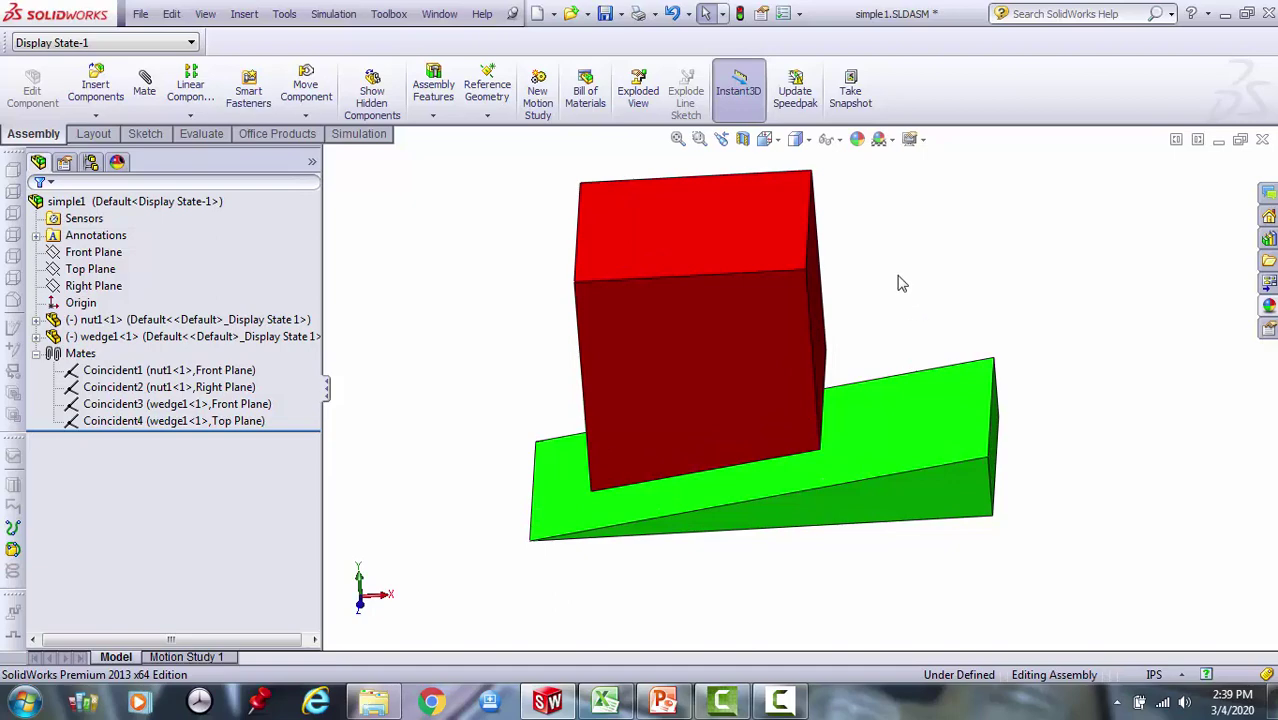
{"action": "left_click", "coordinate": [699, 139]}
{"action": "right_click", "coordinate": [873, 240]}
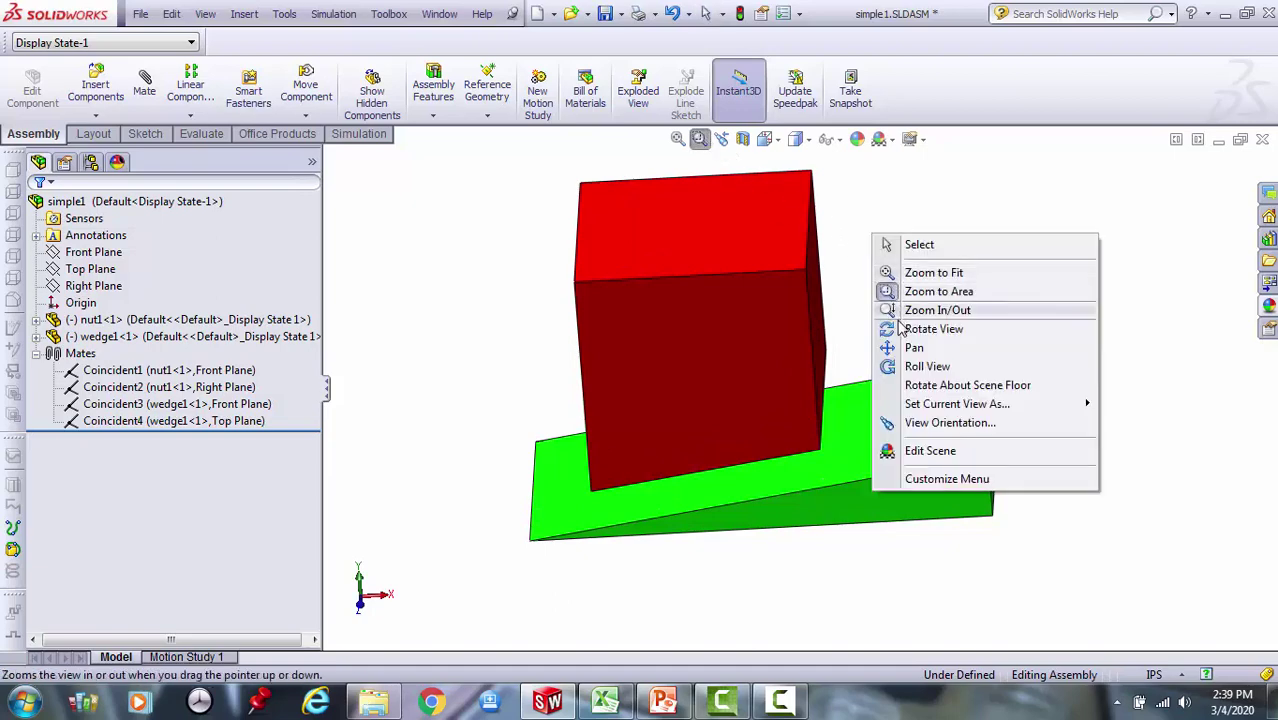
{"action": "left_click", "coordinate": [905, 329]}
{"action": "mouse_move", "coordinate": [900, 328]}
{"action": "left_mouse_down"}
{"action": "mouse_move", "coordinate": [877, 260]}
{"action": "mouse_move", "coordinate": [904, 320]}
{"action": "left_mouse_up"}
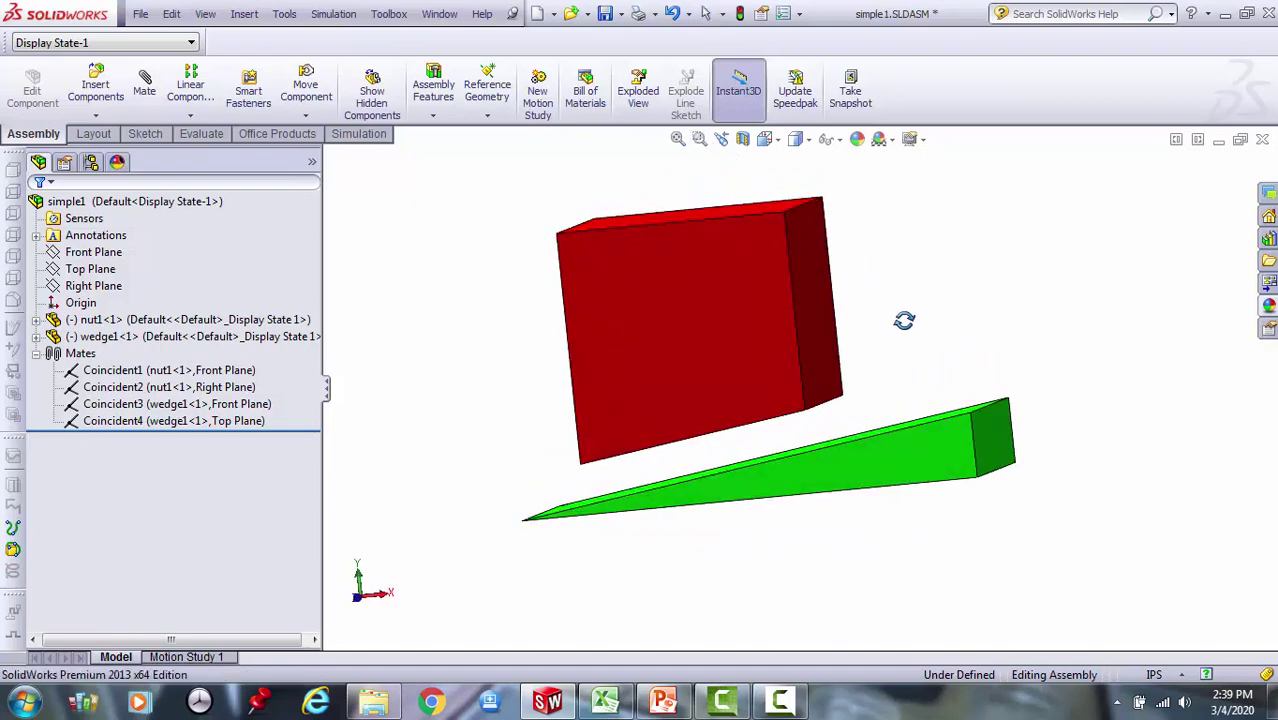
{"action": "right_click", "coordinate": [376, 376]}
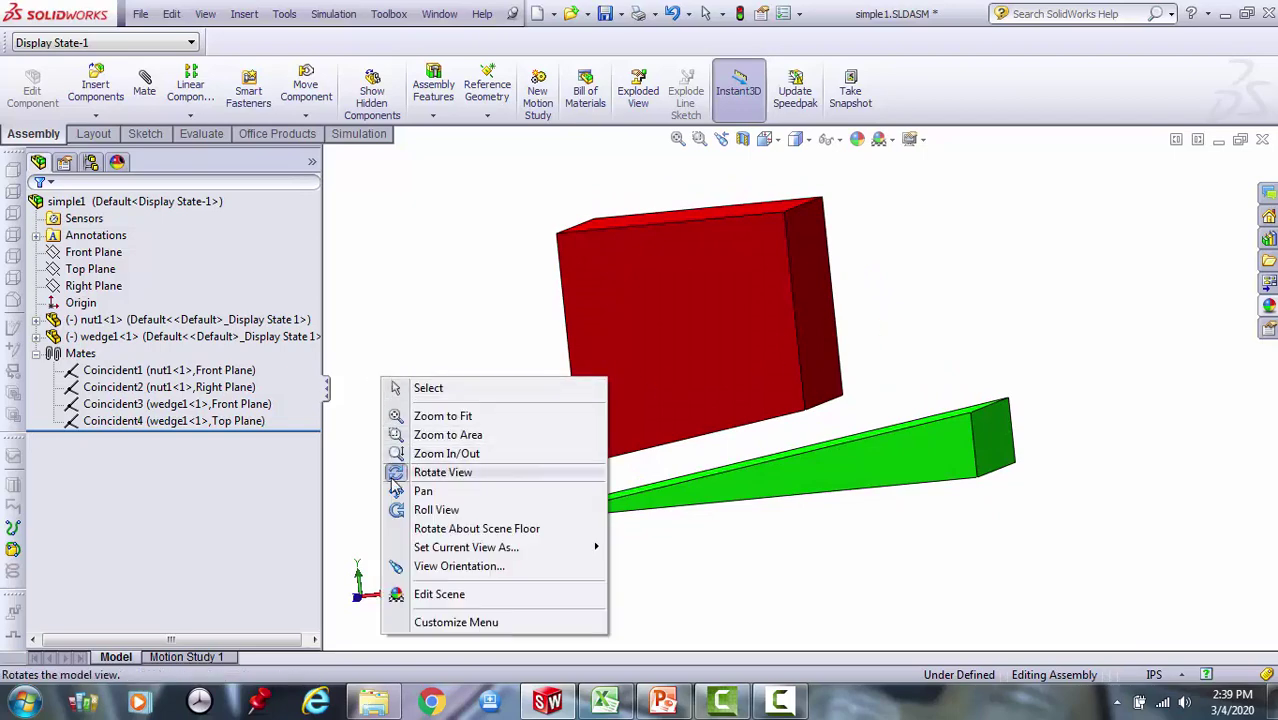
{"action": "left_click", "coordinate": [393, 478]}
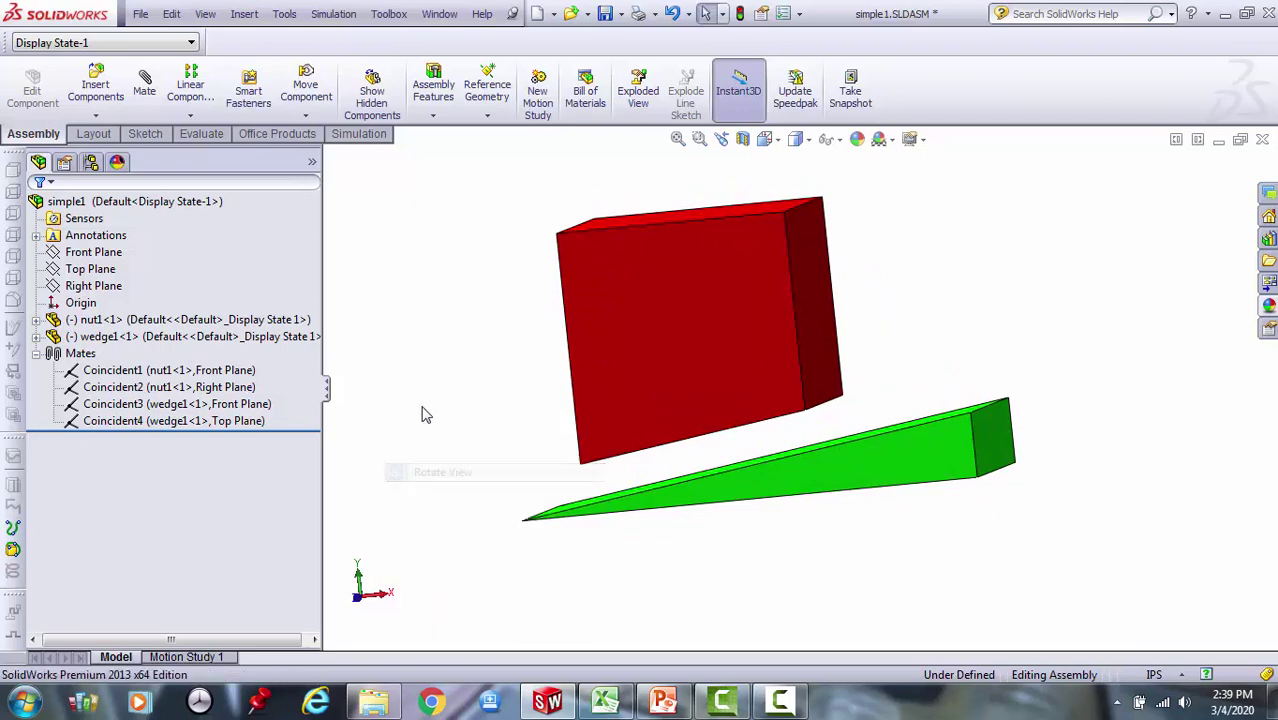
Begin a new advanced mate of the Linear/Linear Coupler type.
{"action": "left_click", "coordinate": [152, 108]}
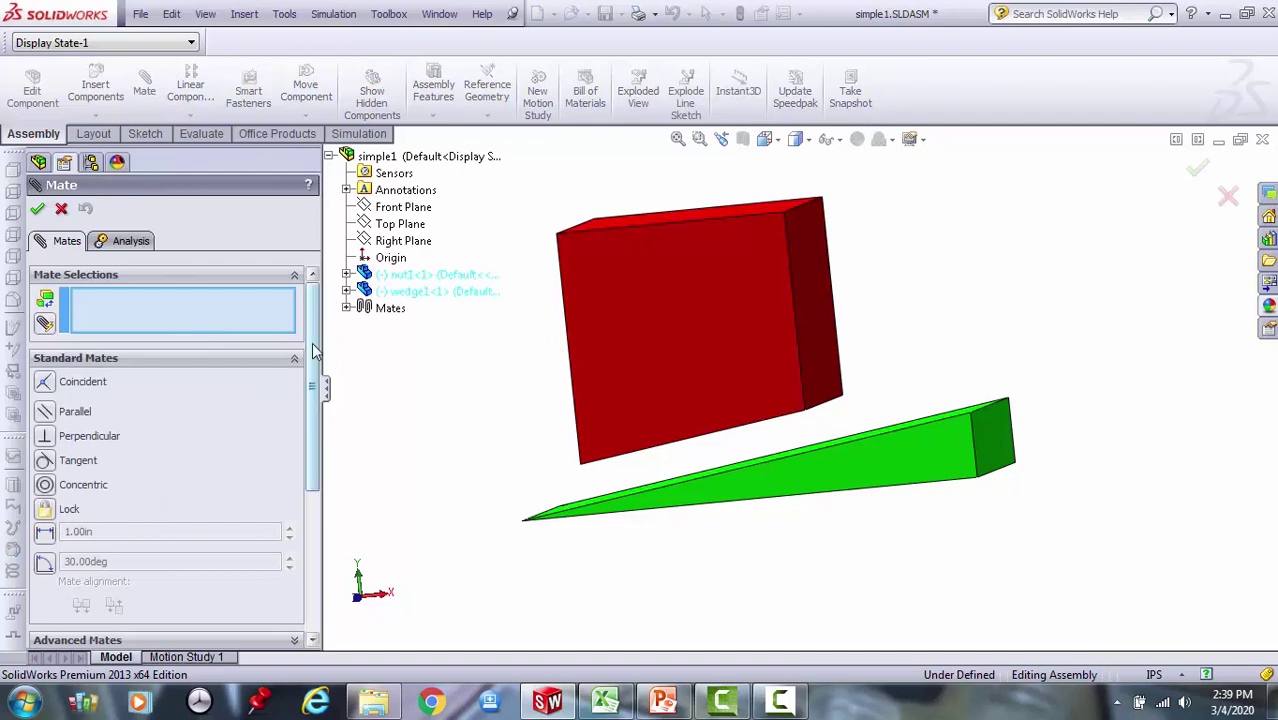
{"action": "left_click_drag", "start_coordinate": [311, 360], "coordinate": [289, 464]}
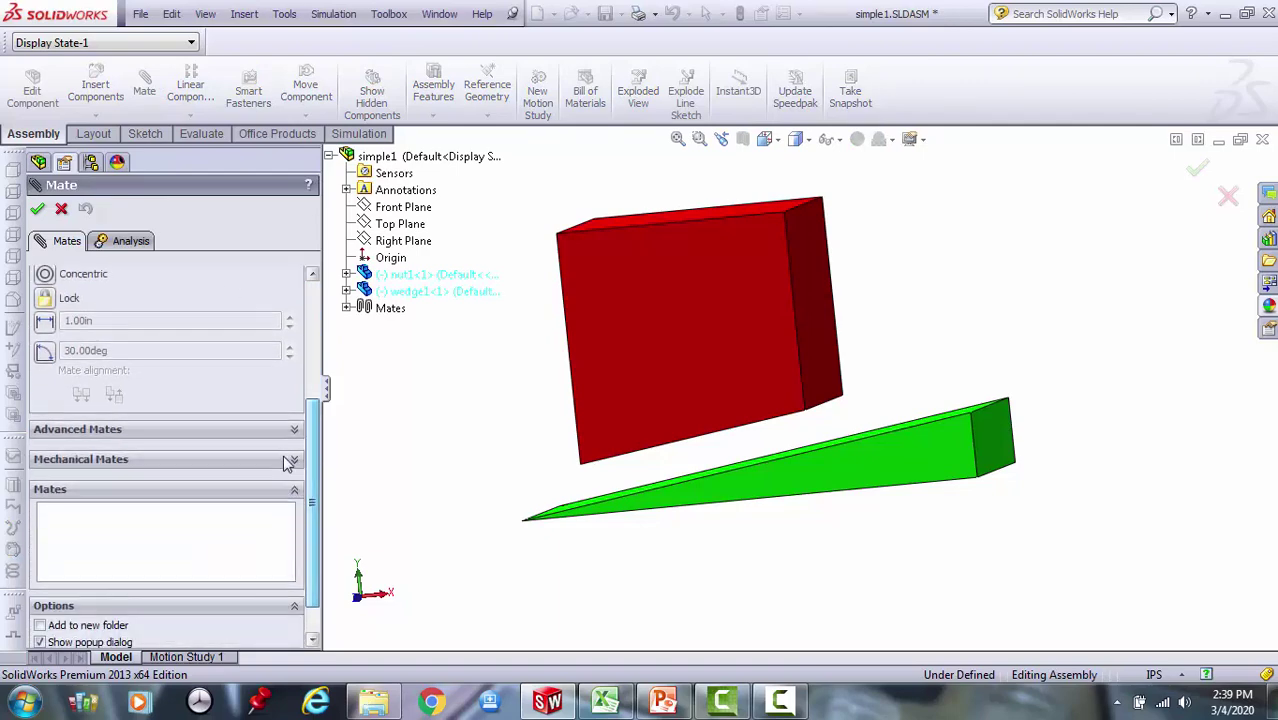
{"action": "left_click", "coordinate": [124, 428]}
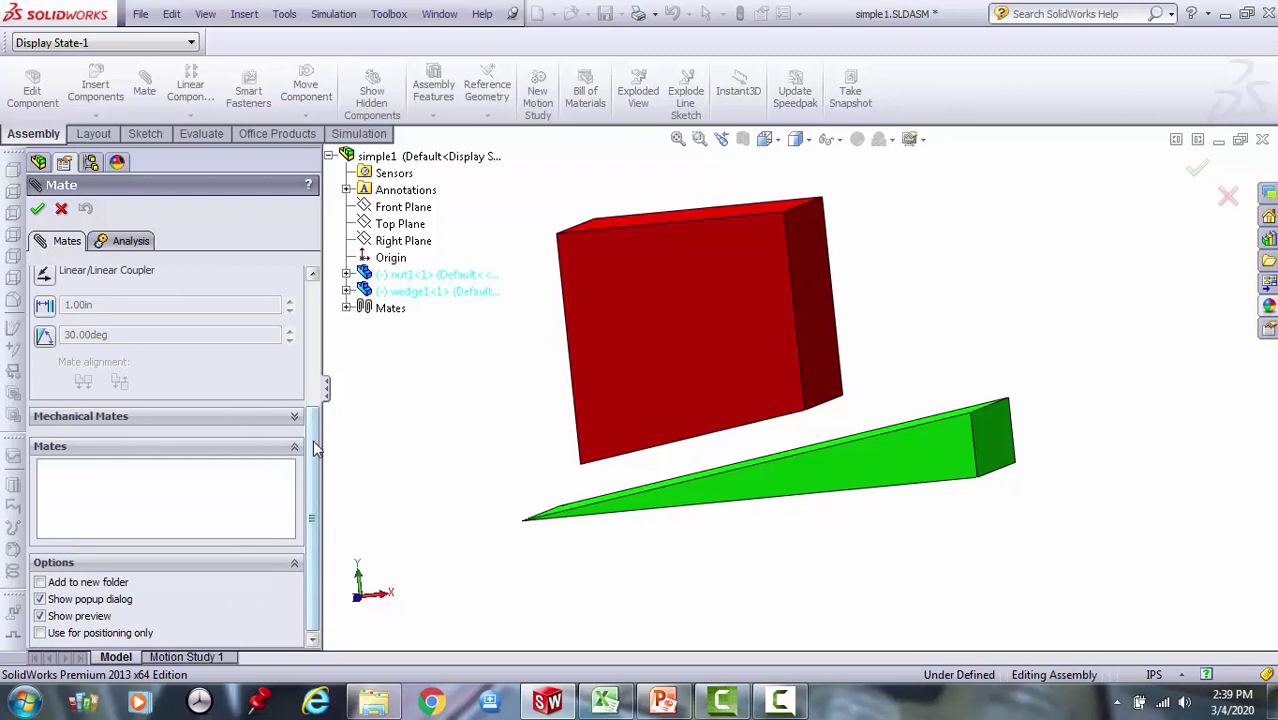
{"action": "scroll", "coordinate": [197, 401], "scroll_direction": "up", "scroll_amount": 3}
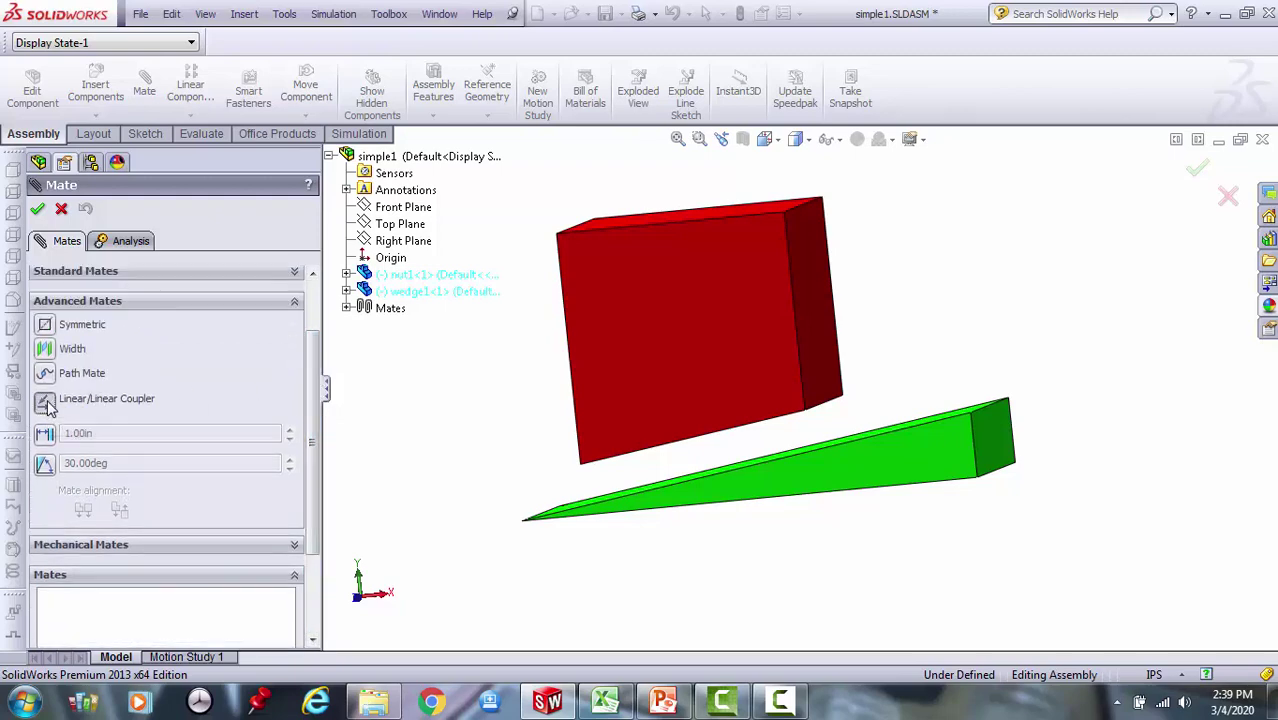
{"action": "left_click", "coordinate": [45, 400]}
Choose the nut block's top face and the wedge's thick end face as the two coupled mate entities.
{"action": "middle_click_drag", "start_coordinate": [476, 381], "coordinate": [815, 371]}
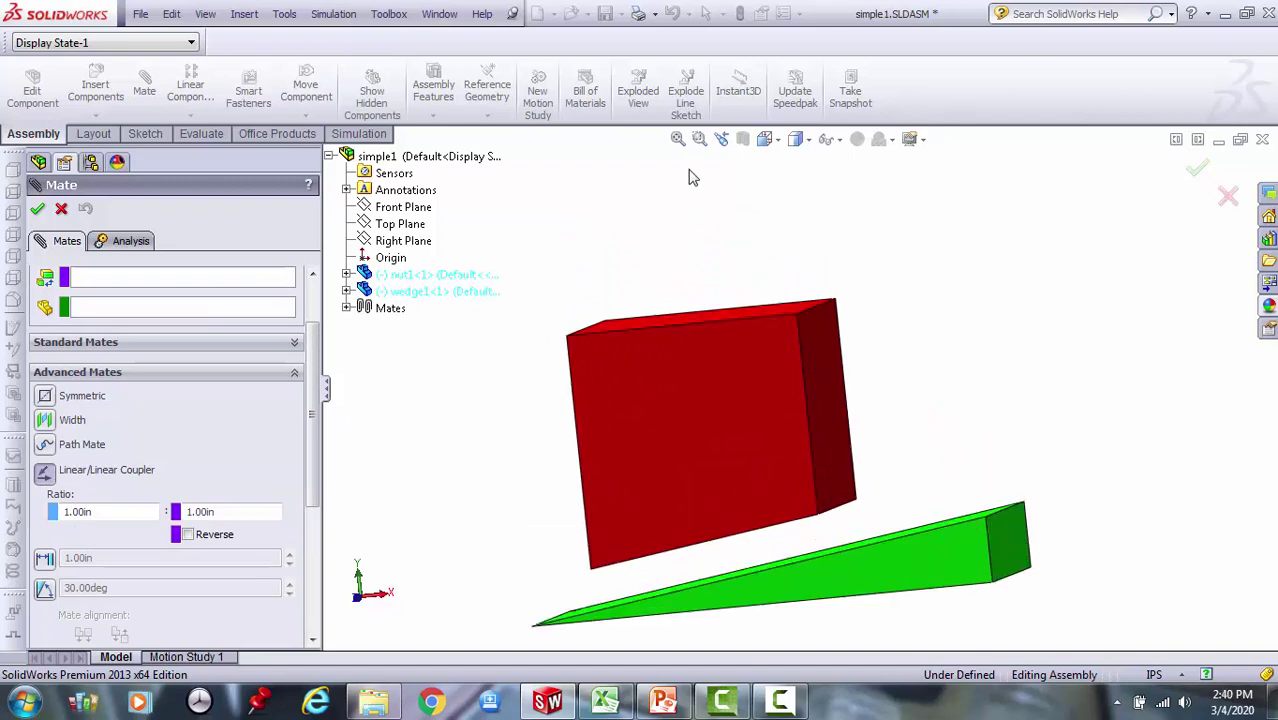
{"action": "right_click", "coordinate": [735, 195]}
{"action": "left_click", "coordinate": [800, 261]}
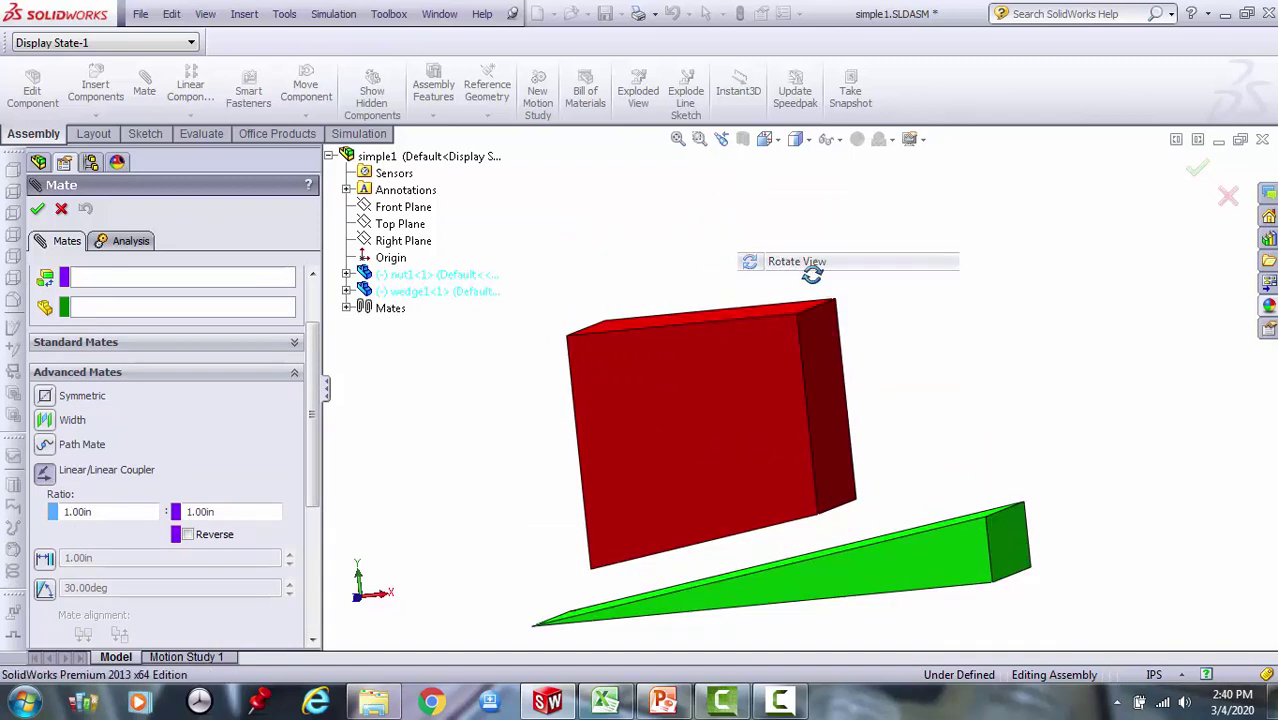
{"action": "left_click_drag", "start_coordinate": [812, 274], "coordinate": [867, 349]}
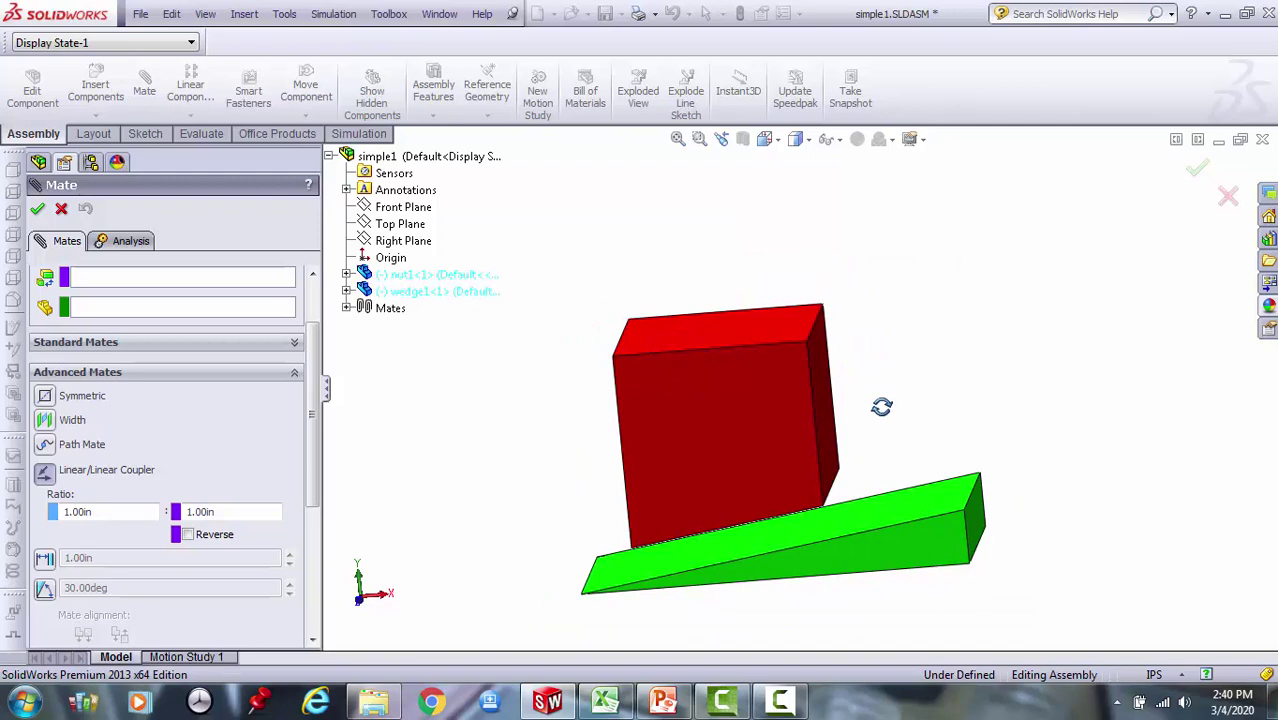
{"action": "left_click_drag", "start_coordinate": [881, 406], "coordinate": [870, 422]}
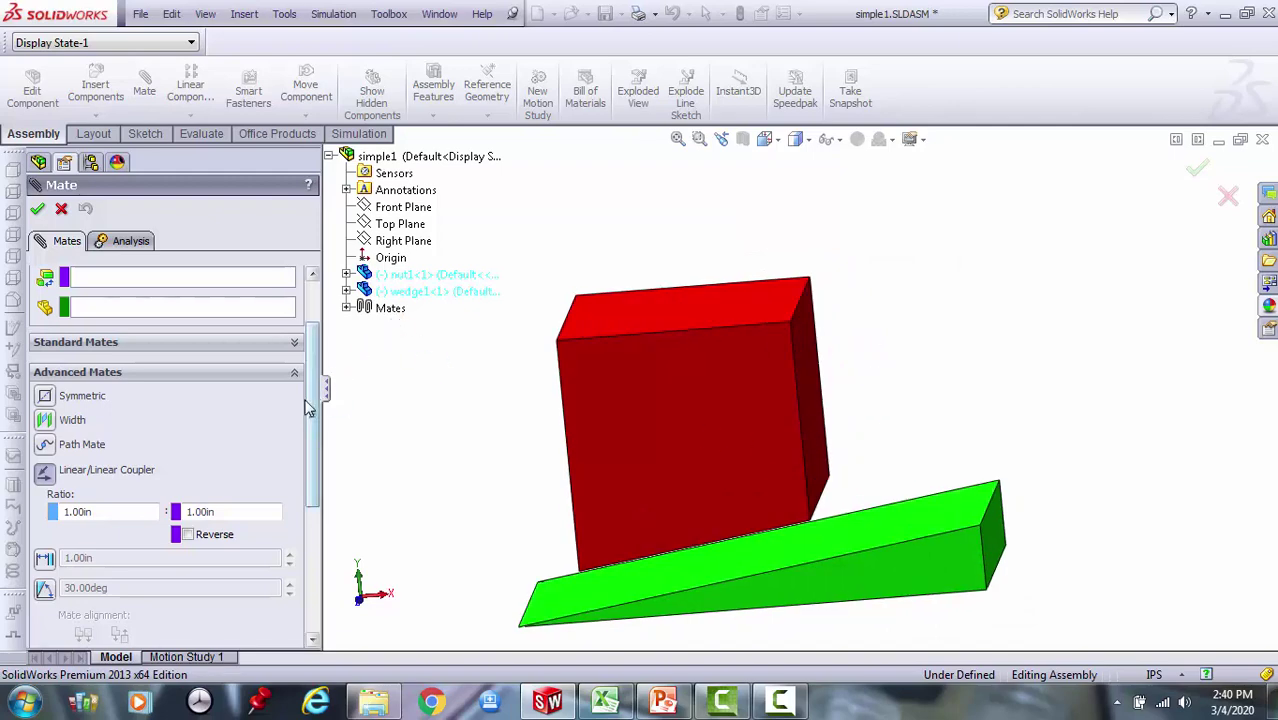
{"action": "left_click_drag", "start_coordinate": [313, 405], "coordinate": [318, 333]}
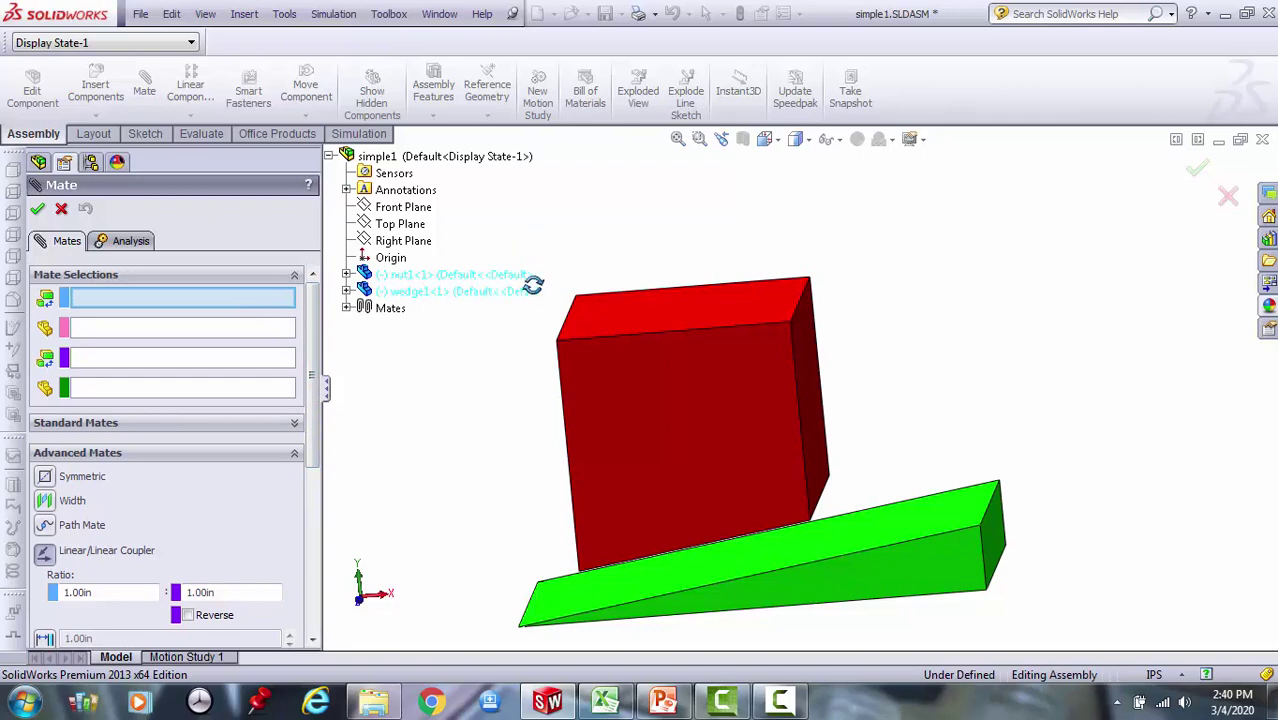
{"action": "right_click", "coordinate": [620, 229]}
{"action": "left_click", "coordinate": [685, 298]}
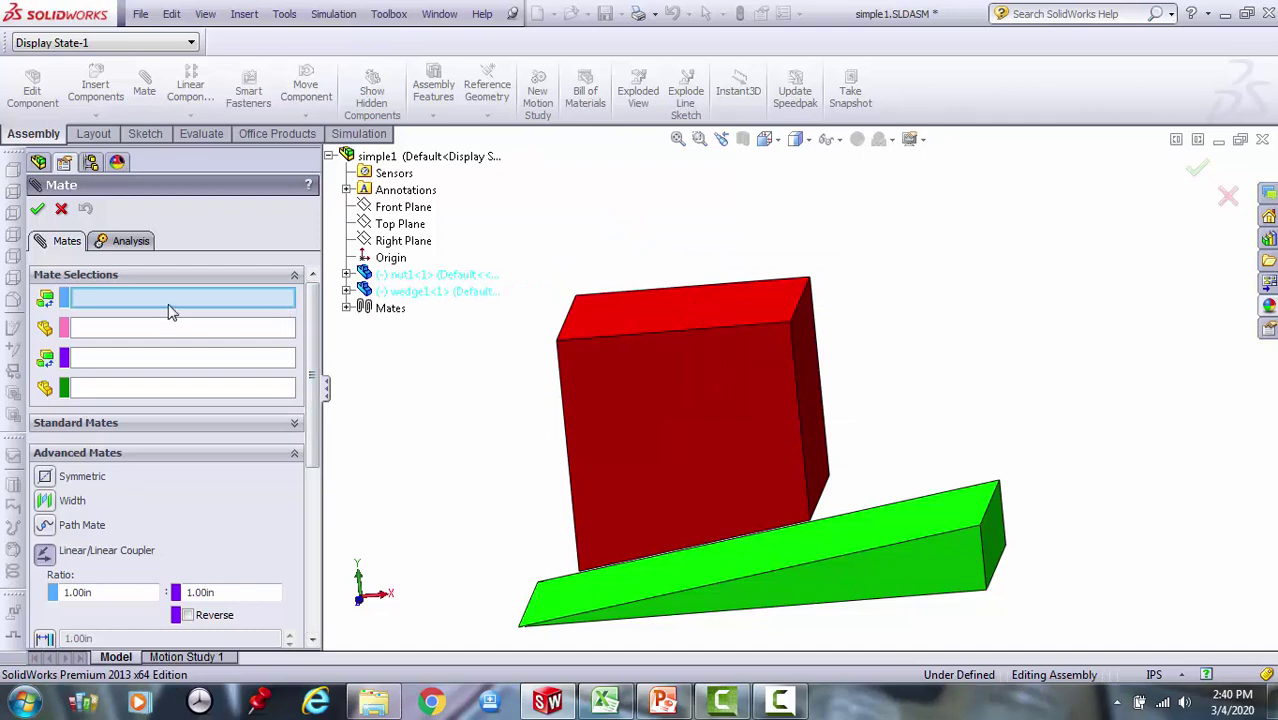
{"action": "left_click", "coordinate": [663, 313]}
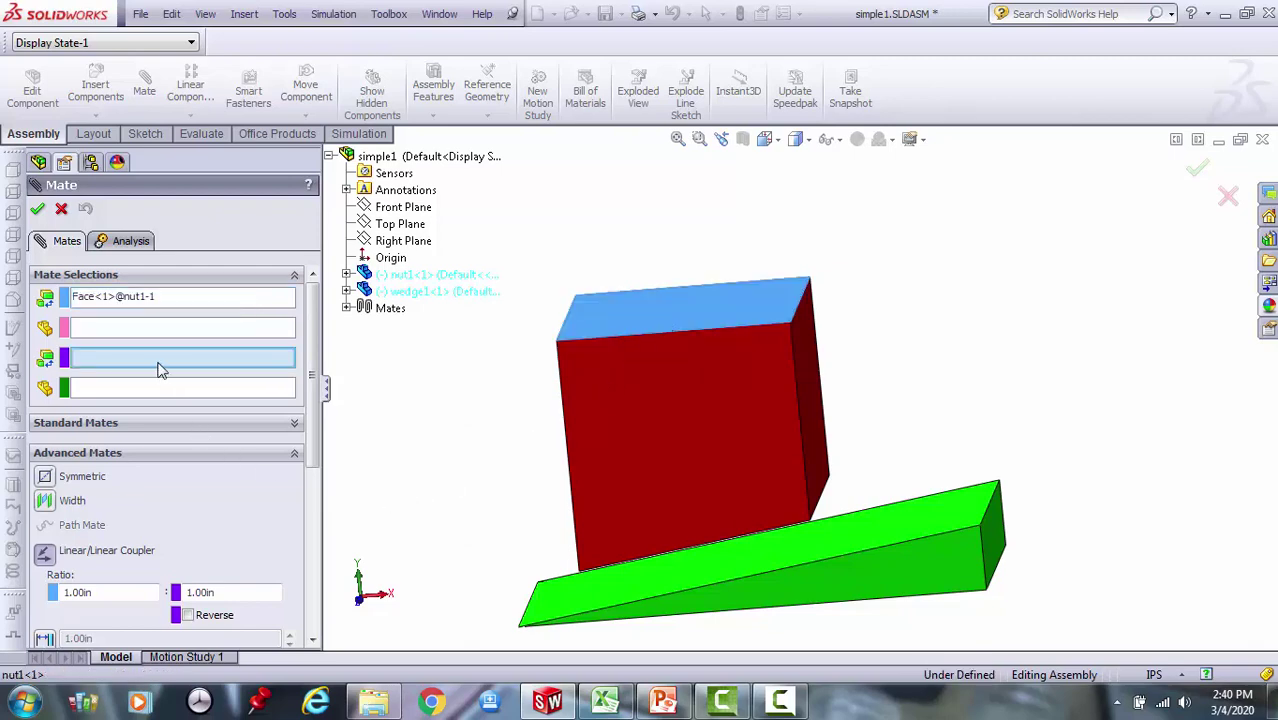
{"action": "left_click", "coordinate": [996, 545]}
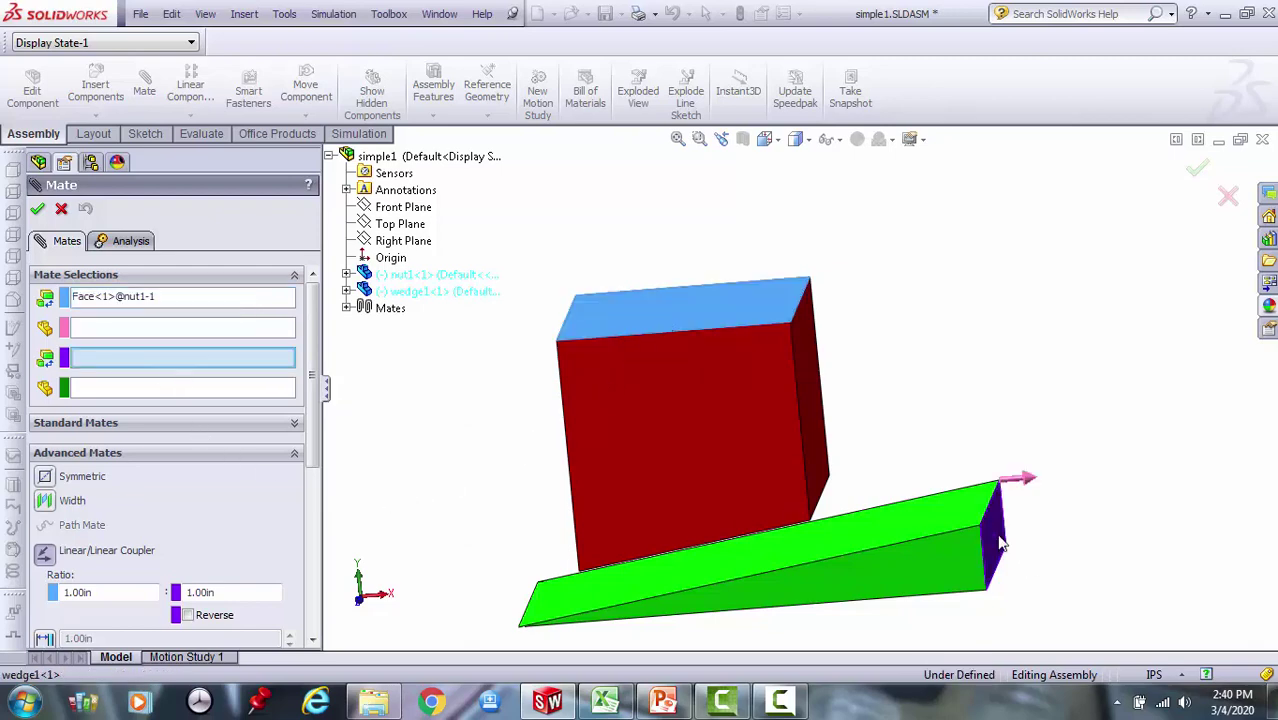
{"action": "scroll", "coordinate": [958, 401], "scroll_direction": "up", "scroll_amount": 1}
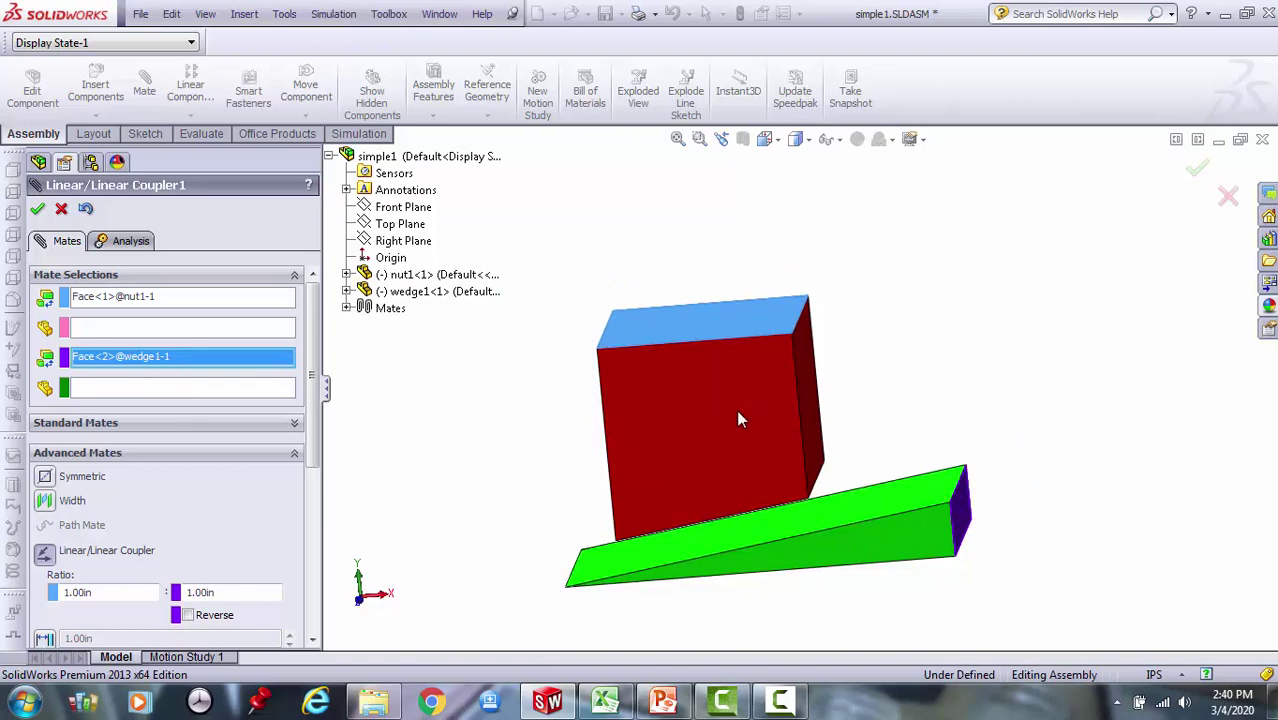
Switch to the wedge1.xlsx workbook in Excel, look up the G, m* ratio in cell D3, and return to the SolidWorks assembly.
{"action": "scroll", "coordinate": [316, 465], "scroll_direction": "down", "scroll_amount": 2}
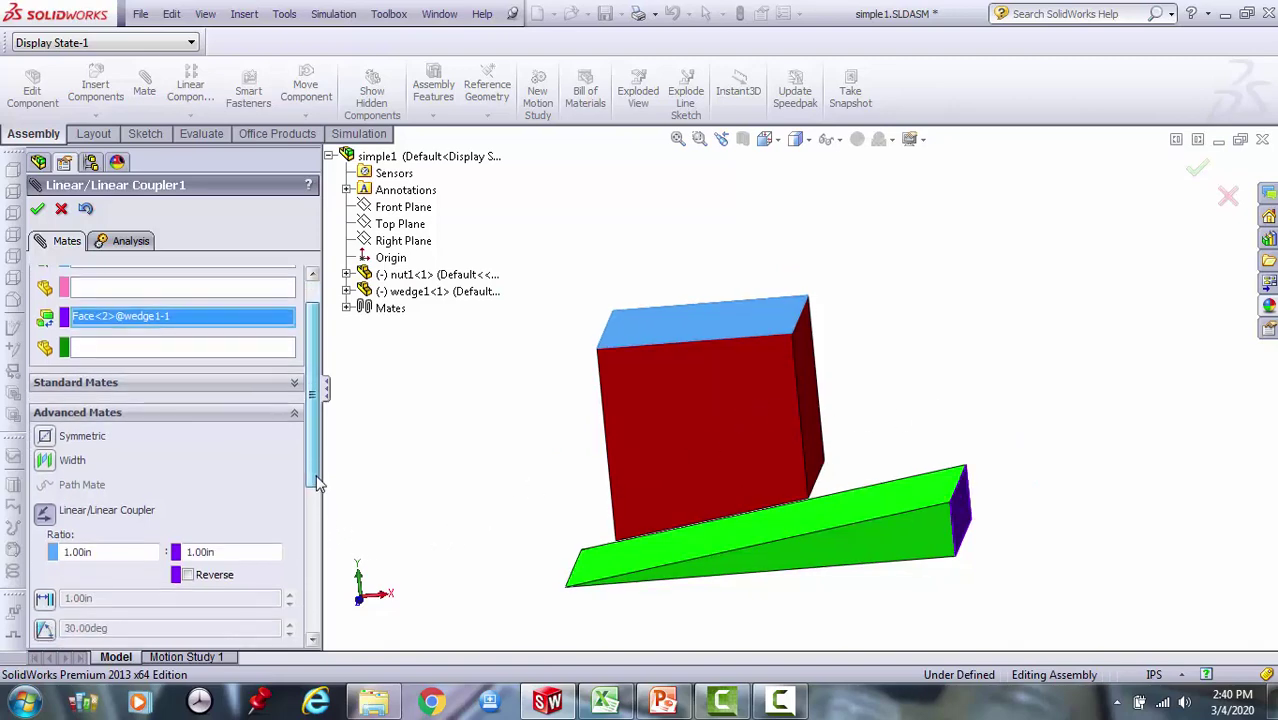
{"action": "left_click", "coordinate": [605, 700]}
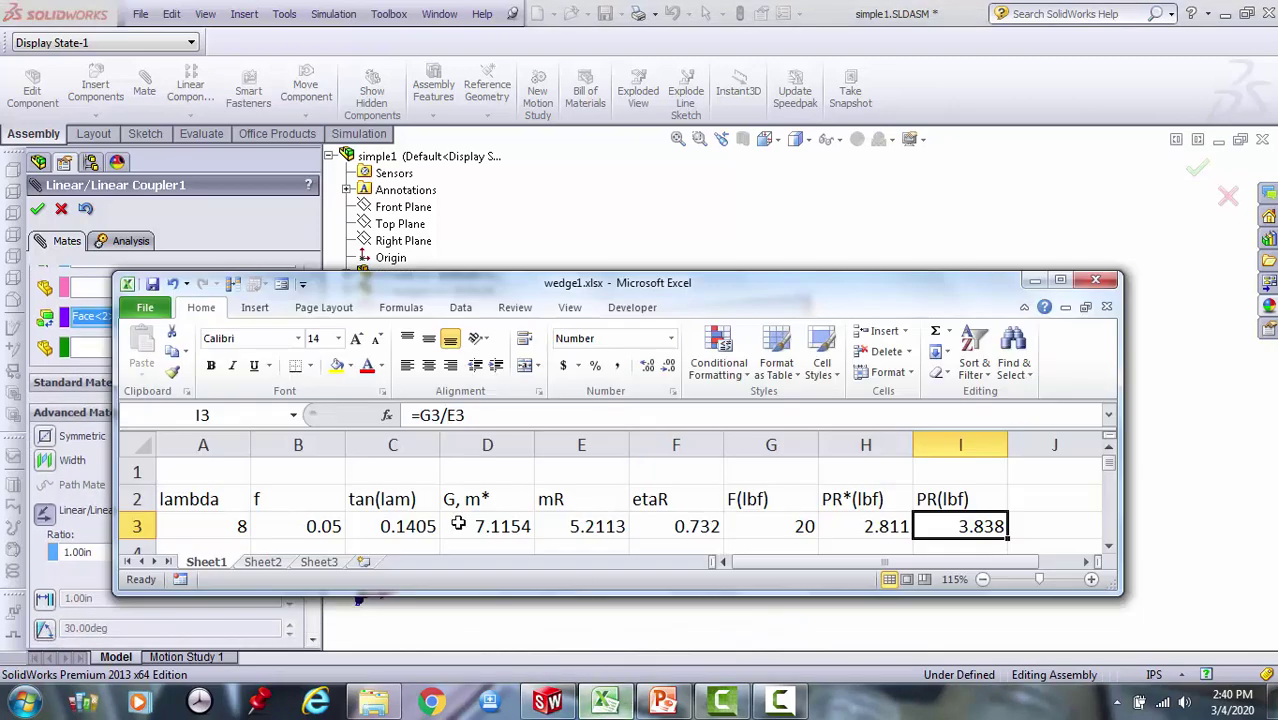
{"action": "left_click", "coordinate": [480, 527]}
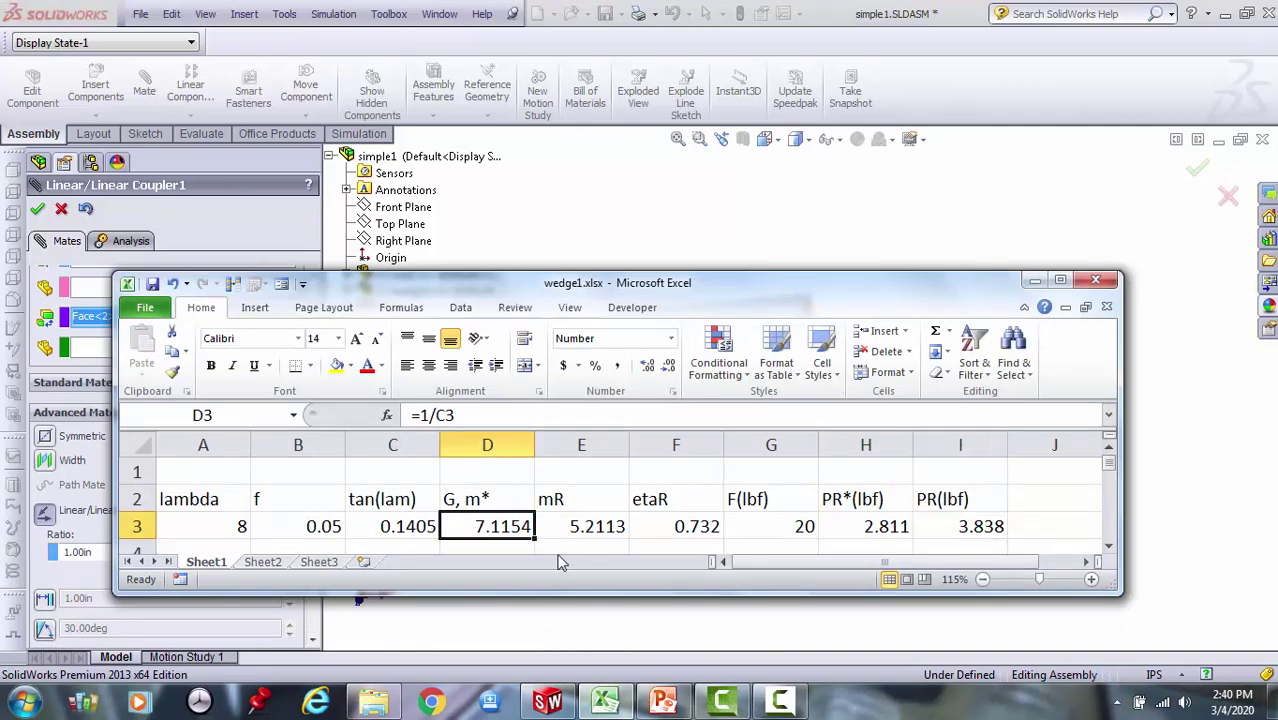
{"action": "left_click", "coordinate": [1176, 437]}
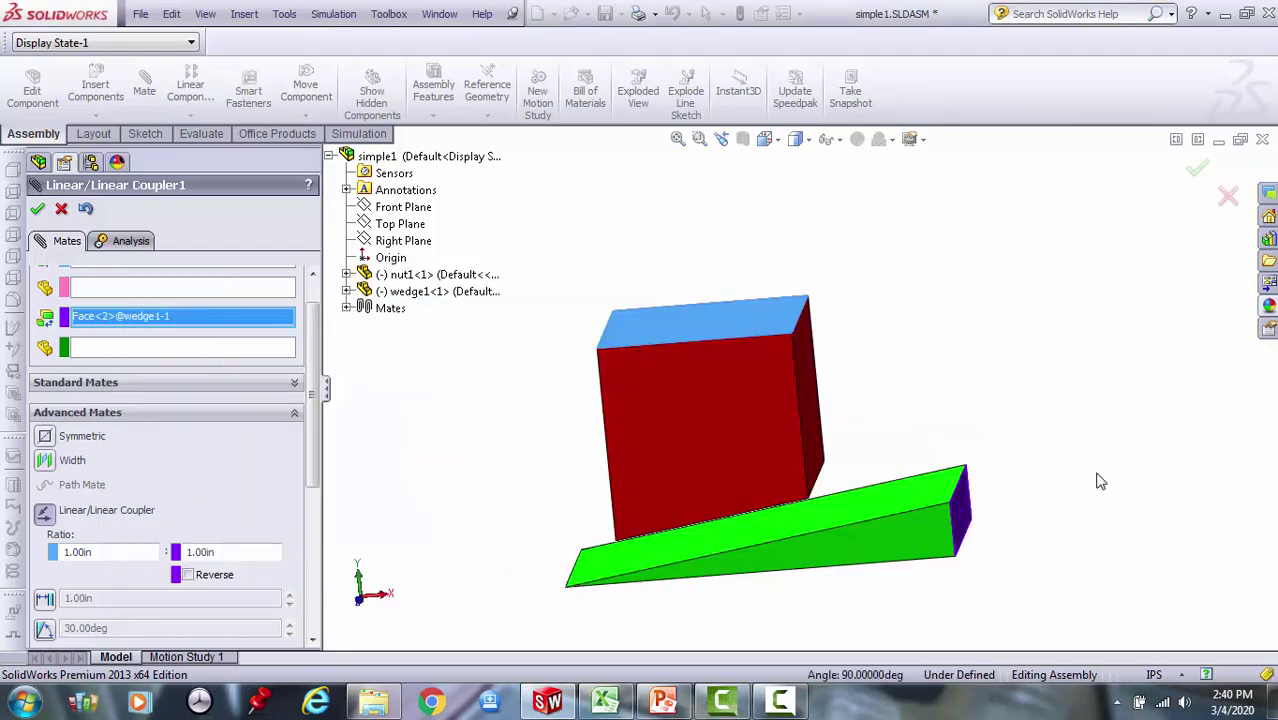
Set the nut side of the coupler ratio to 7.1154 in against 1.00 in for the wedge, create the mate, and finish mating.
{"action": "double_click", "coordinate": [117, 553]}
{"action": "type", "text": "7.1154"}
{"action": "key", "text": "Return"}
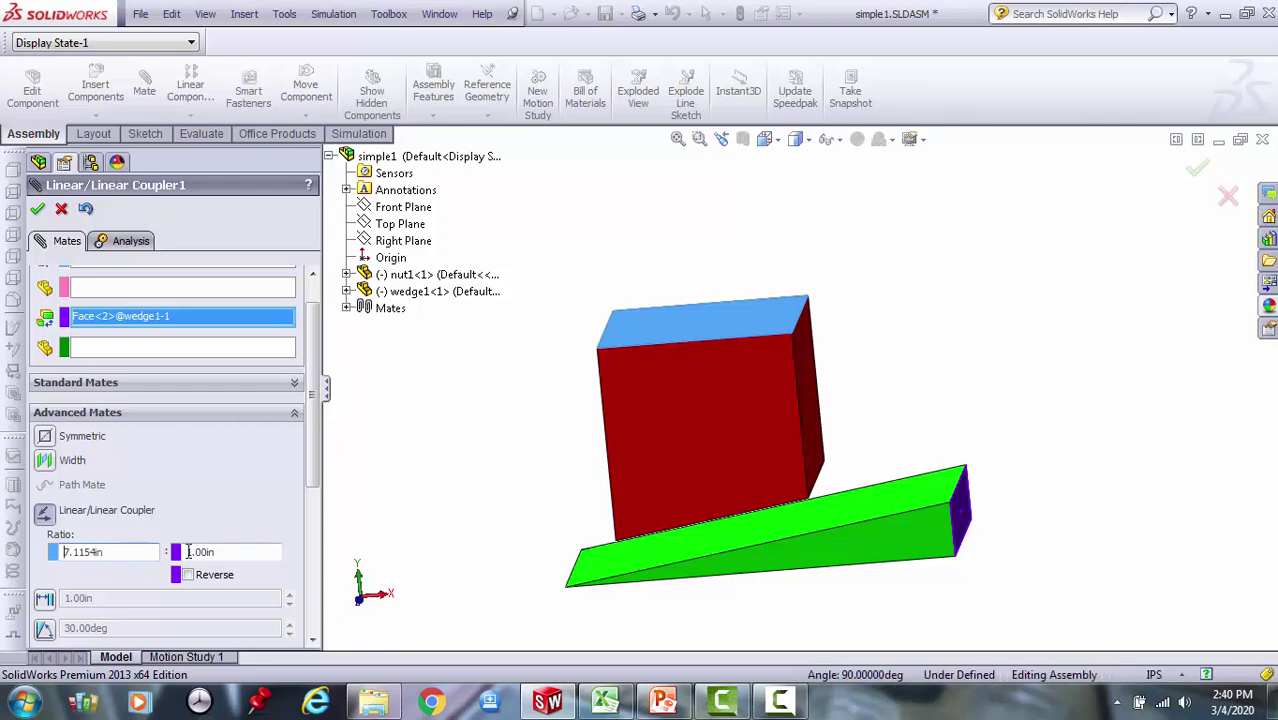
{"action": "mouse_move", "coordinate": [311, 455]}
{"action": "left_mouse_down"}
{"action": "mouse_move", "coordinate": [311, 433]}
{"action": "mouse_move", "coordinate": [311, 463]}
{"action": "mouse_move", "coordinate": [315, 446]}
{"action": "left_mouse_up"}
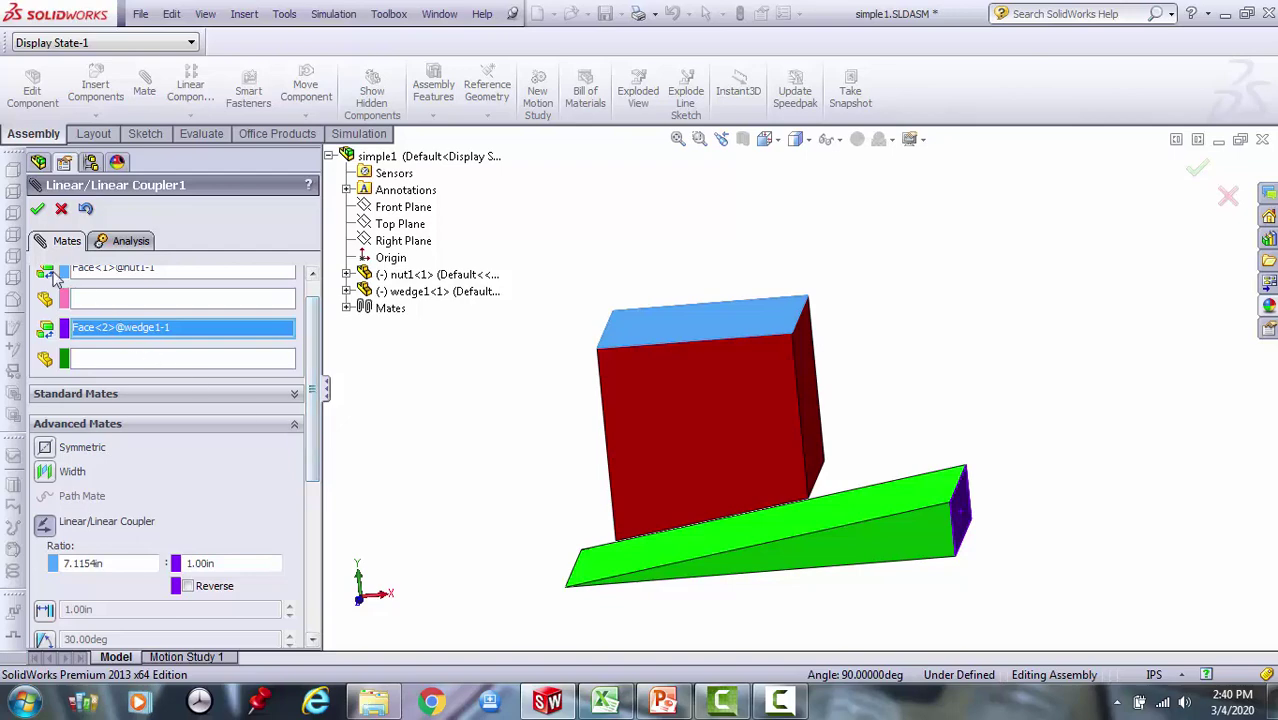
{"action": "left_click", "coordinate": [37, 210]}
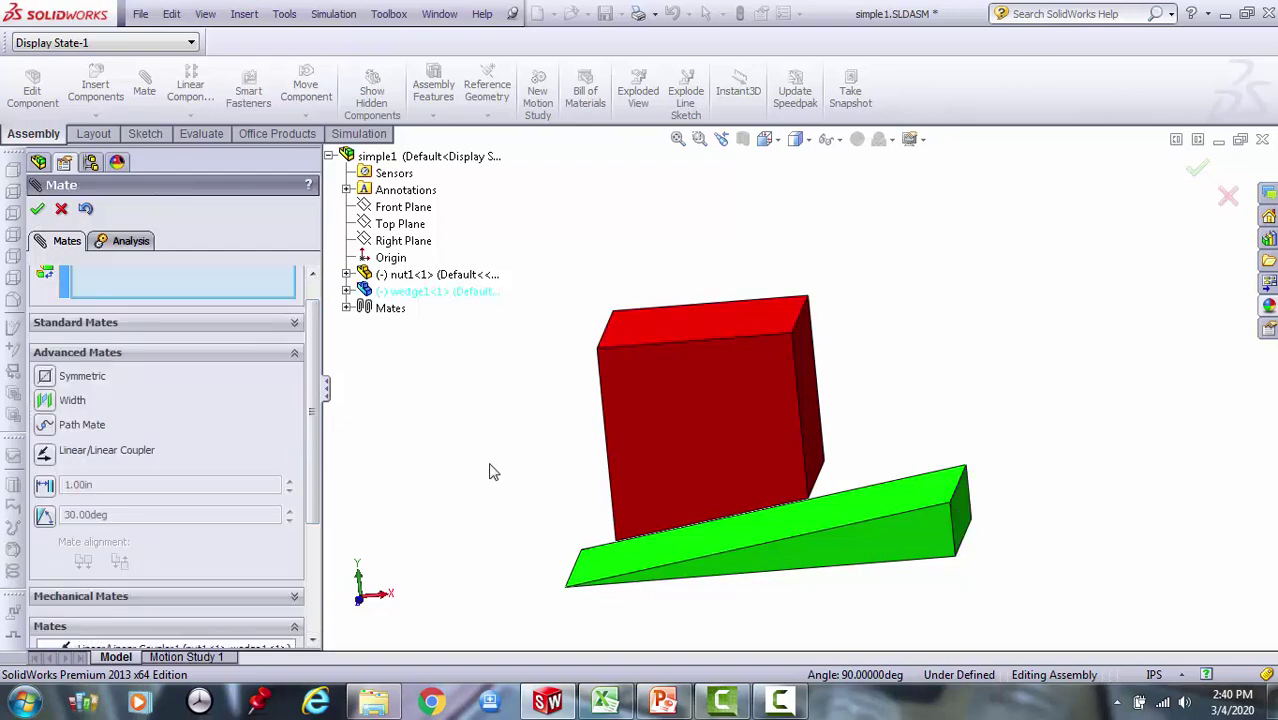
{"action": "left_click", "coordinate": [38, 209]}
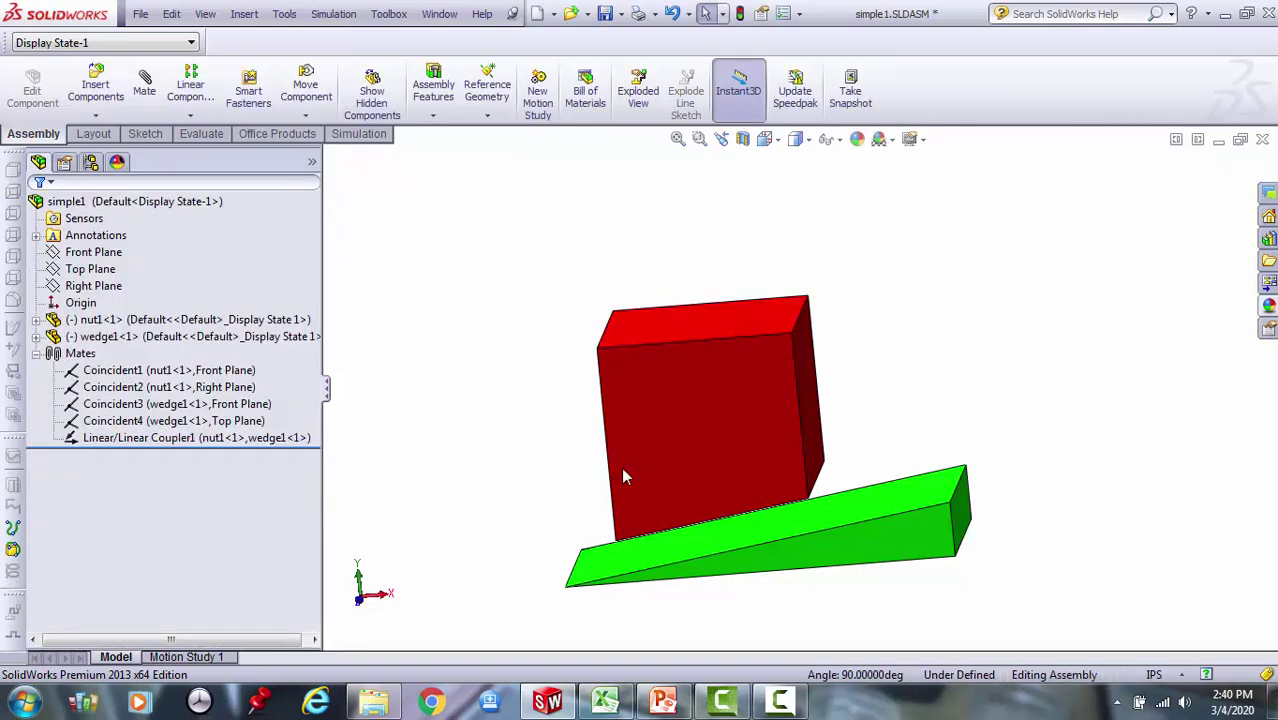
Test the coupled motion by moving the wedge horizontally and the nut block vertically, and clear the selection.
{"action": "left_click_drag", "start_coordinate": [860, 528], "coordinate": [922, 540]}
{"action": "left_click_drag", "start_coordinate": [740, 345], "coordinate": [754, 375]}
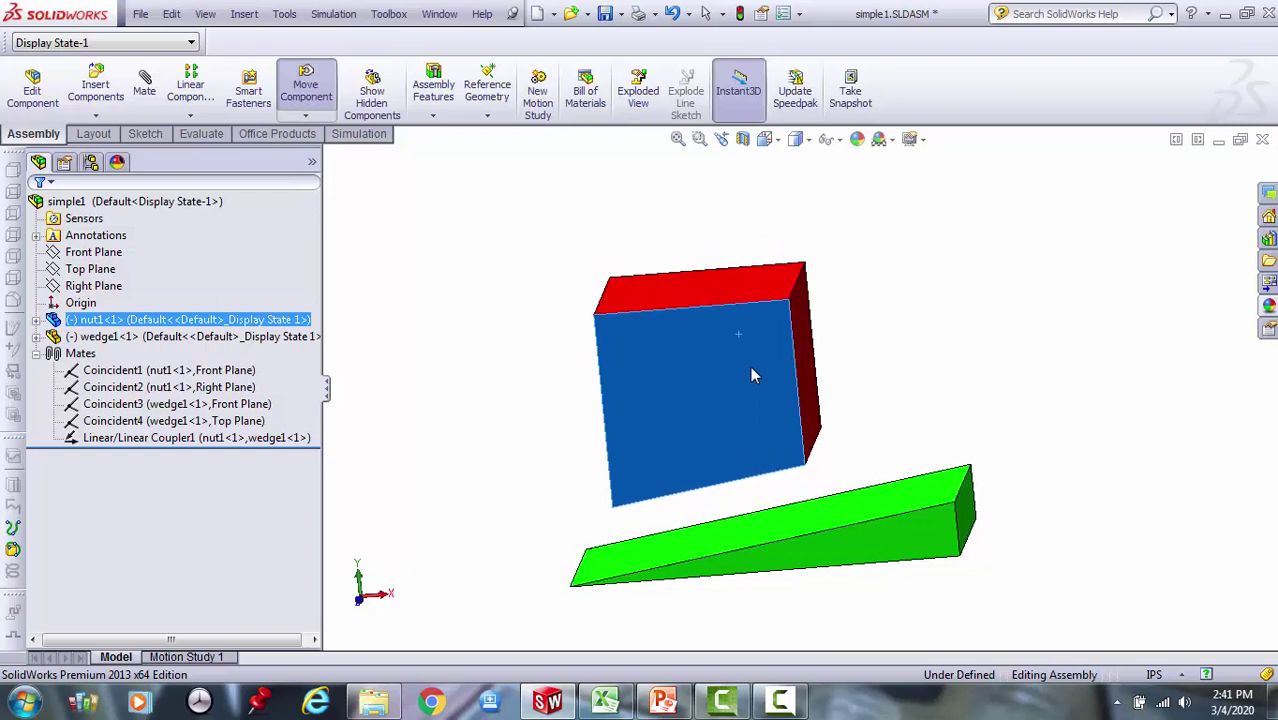
{"action": "key", "text": "Escape"}
{"action": "left_click", "coordinate": [852, 378]}
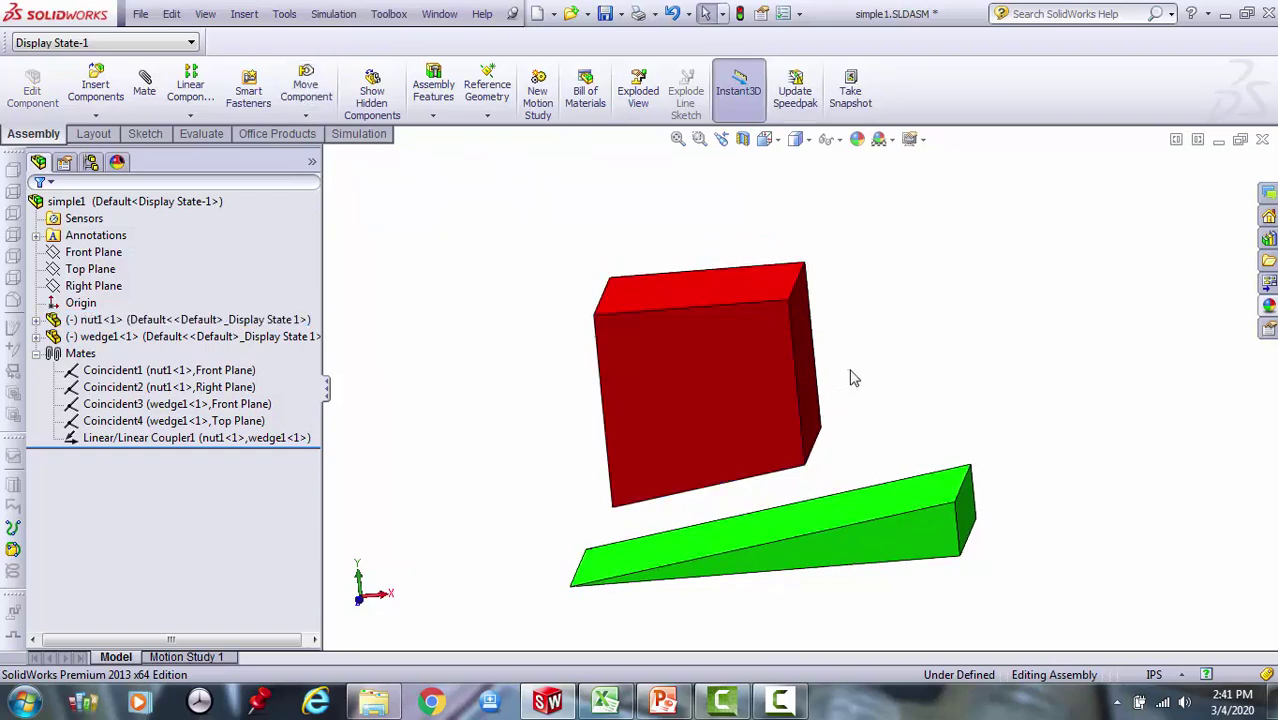
Edit the Linear/Linear Coupler mate to reverse its direction of motion, and accept the change.
{"action": "left_click", "coordinate": [157, 440]}
{"action": "right_click", "coordinate": [157, 441]}
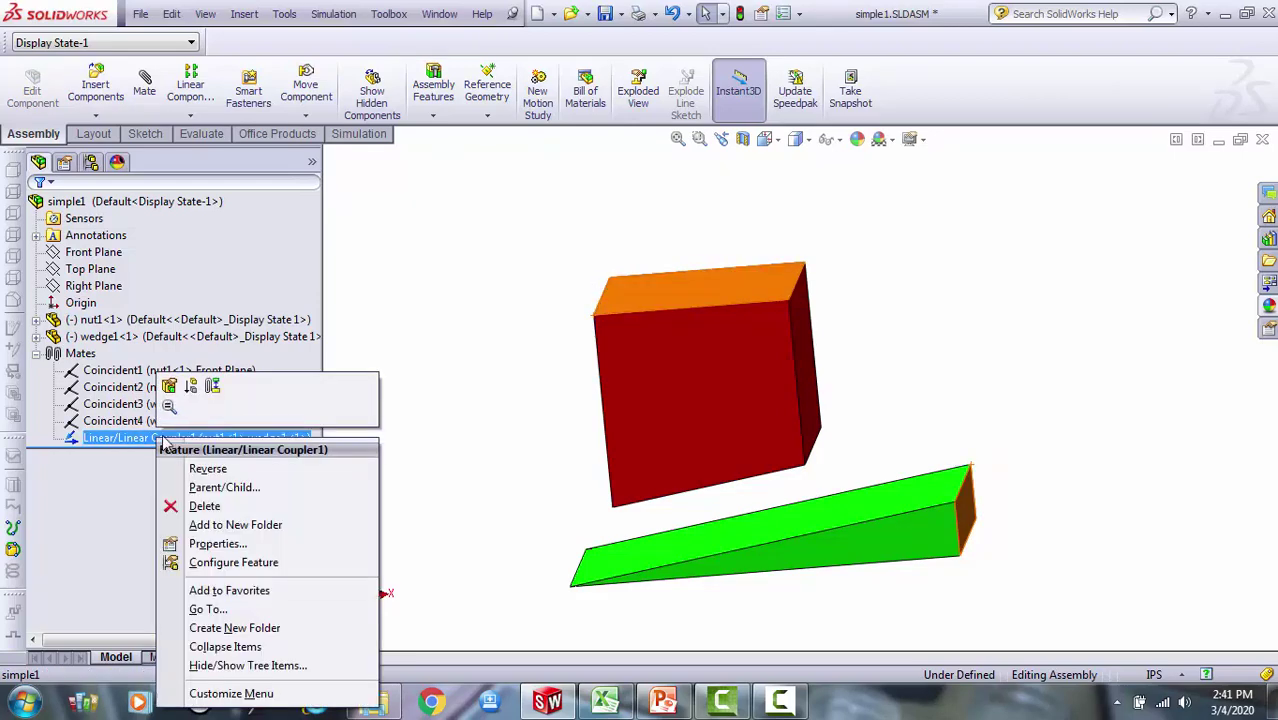
{"action": "left_click", "coordinate": [171, 398]}
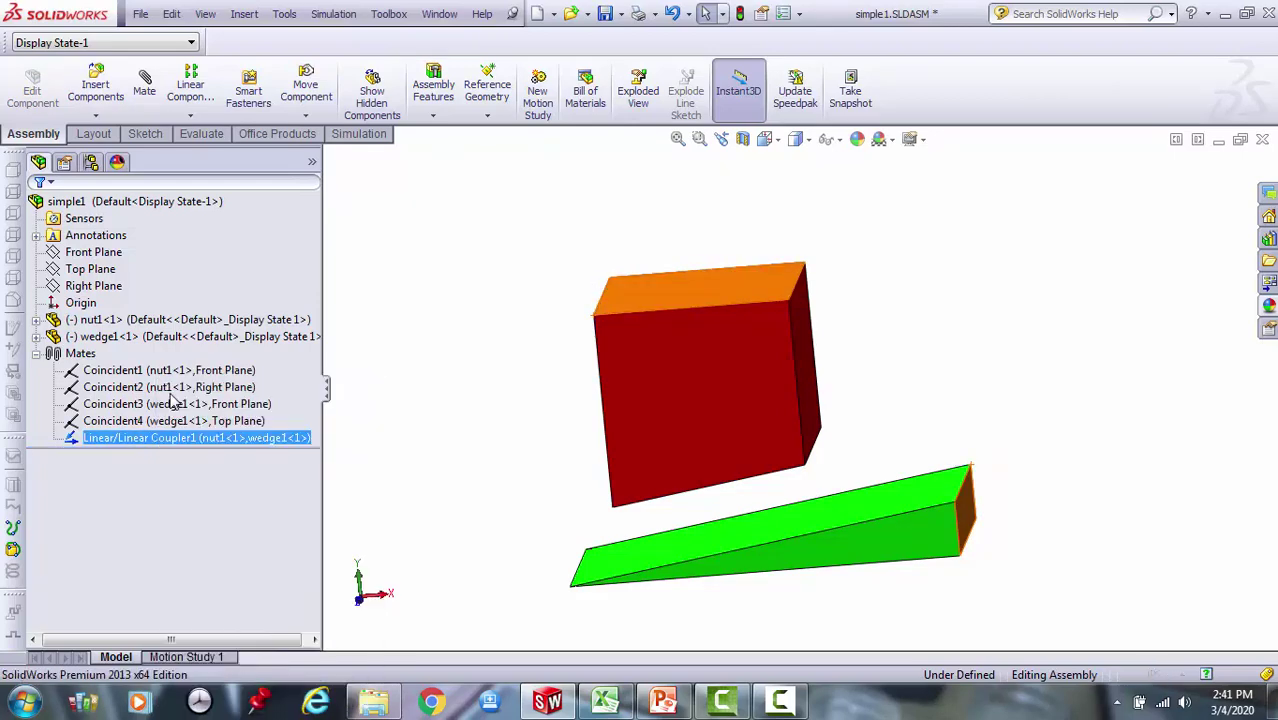
{"action": "scroll", "coordinate": [305, 418], "scroll_direction": "down", "scroll_amount": 2}
{"action": "scroll", "coordinate": [305, 418], "scroll_direction": "down", "scroll_amount": 2}
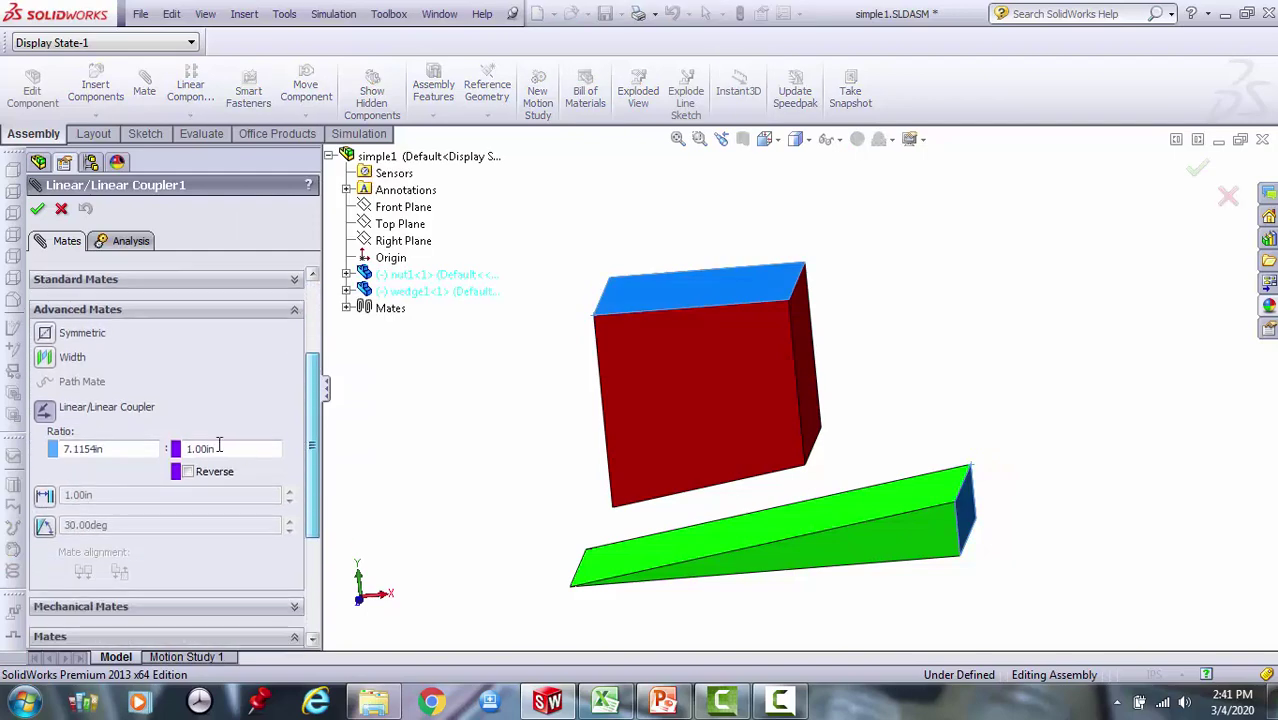
{"action": "left_click", "coordinate": [188, 471]}
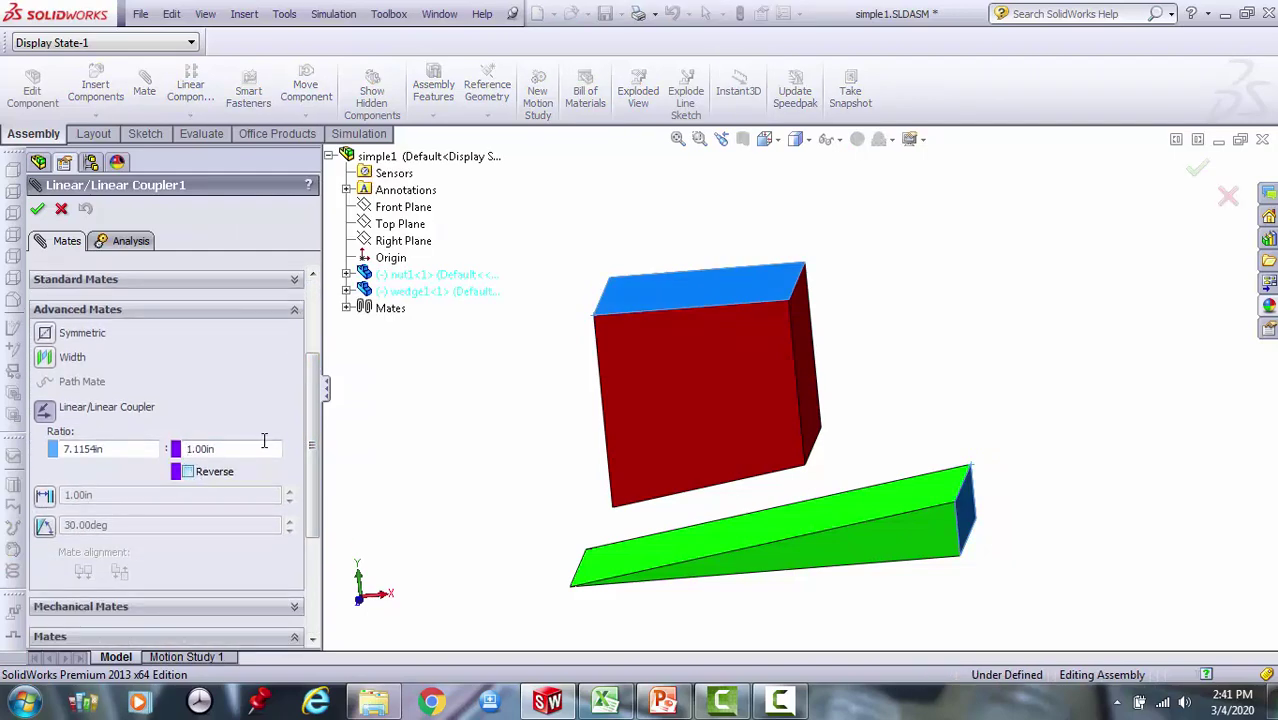
{"action": "left_click", "coordinate": [37, 208]}
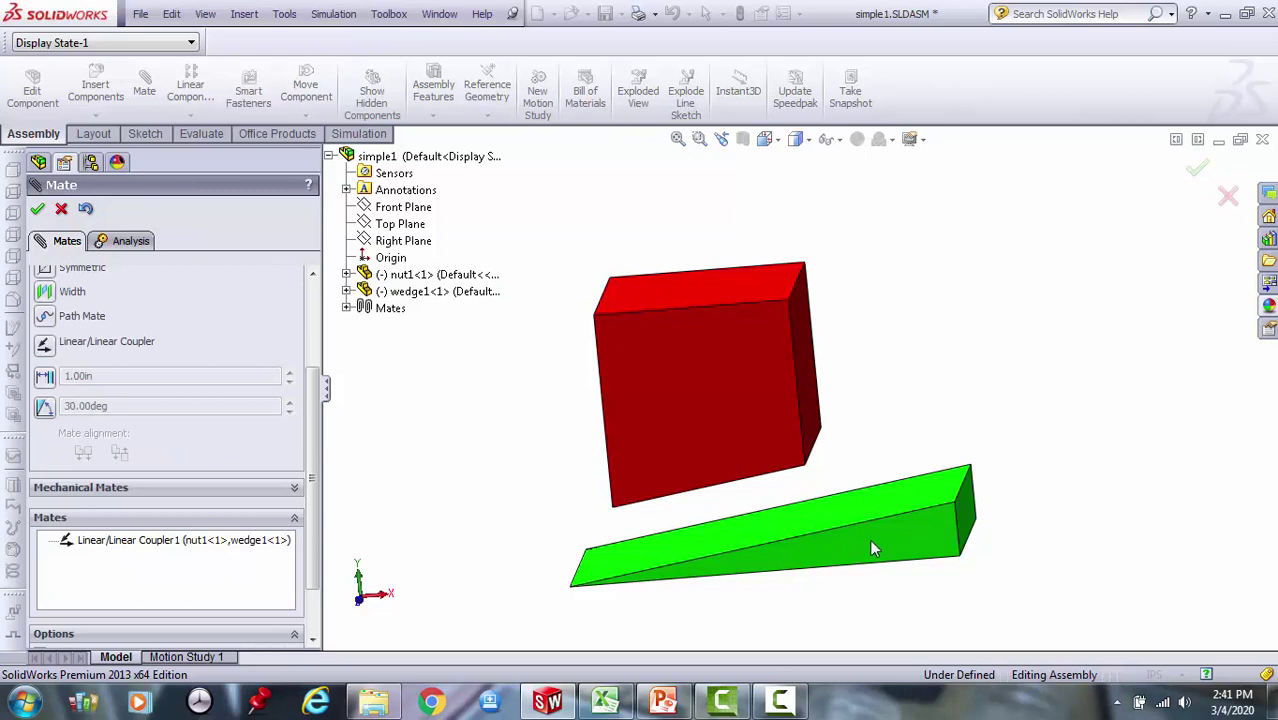
Check the reversed coupling by moving the wedge and the nut block back and forth, and close the mate command.
{"action": "mouse_move", "coordinate": [922, 539]}
{"action": "left_mouse_down"}
{"action": "mouse_move", "coordinate": [884, 553]}
{"action": "mouse_move", "coordinate": [919, 551]}
{"action": "left_mouse_up"}
{"action": "mouse_move", "coordinate": [723, 409]}
{"action": "left_mouse_down"}
{"action": "mouse_move", "coordinate": [725, 434]}
{"action": "mouse_move", "coordinate": [722, 406]}
{"action": "mouse_move", "coordinate": [740, 418]}
{"action": "left_mouse_up"}
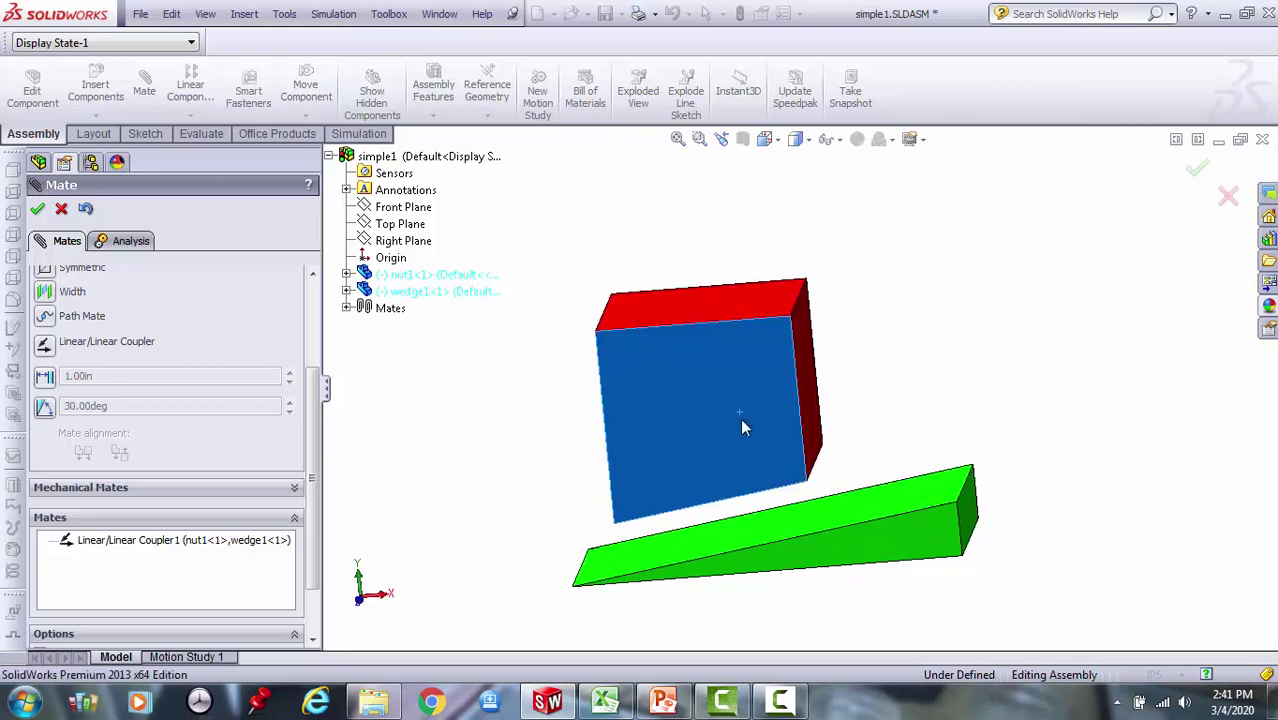
{"action": "left_click_drag", "start_coordinate": [929, 526], "coordinate": [922, 524]}
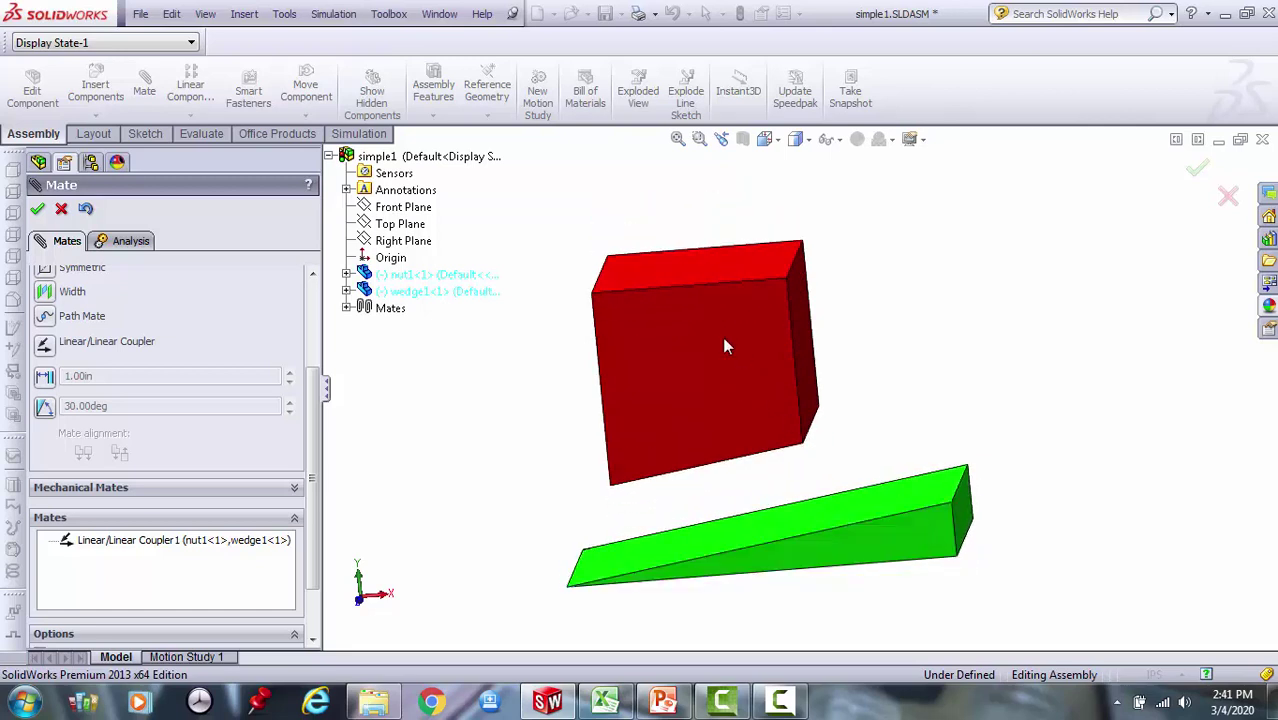
{"action": "left_click_drag", "start_coordinate": [722, 336], "coordinate": [715, 347]}
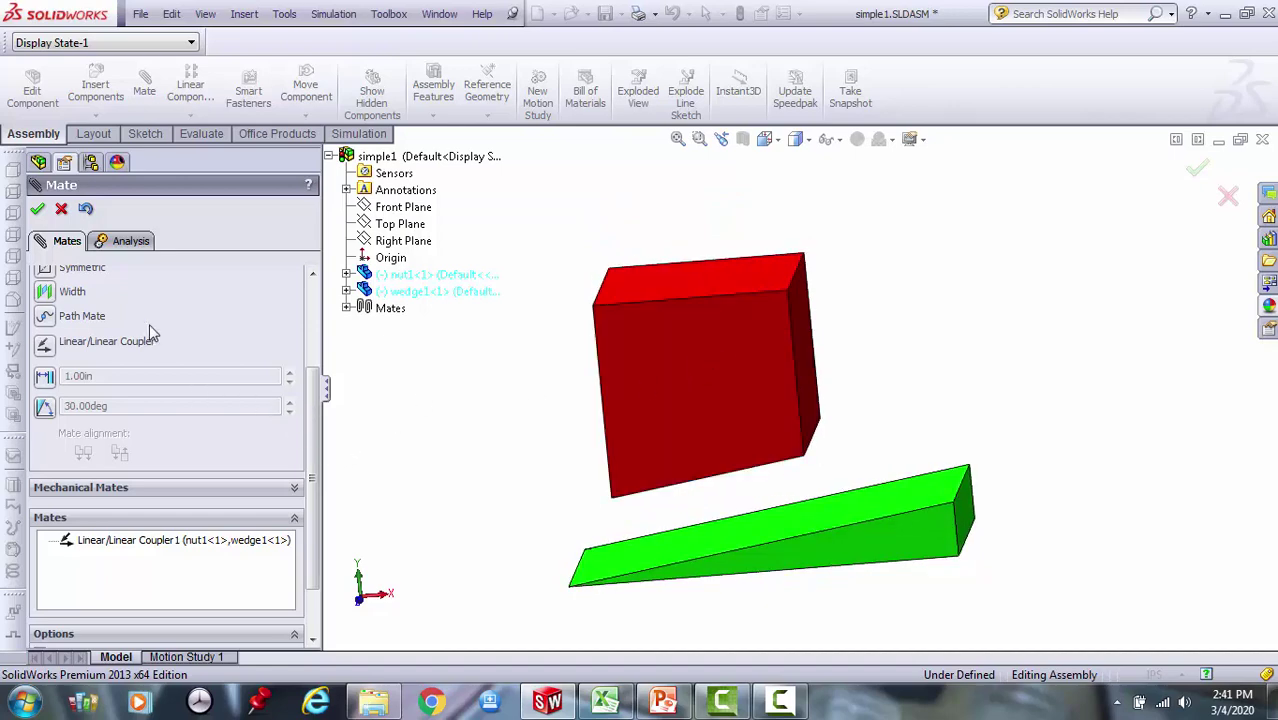
{"action": "left_click", "coordinate": [61, 209]}
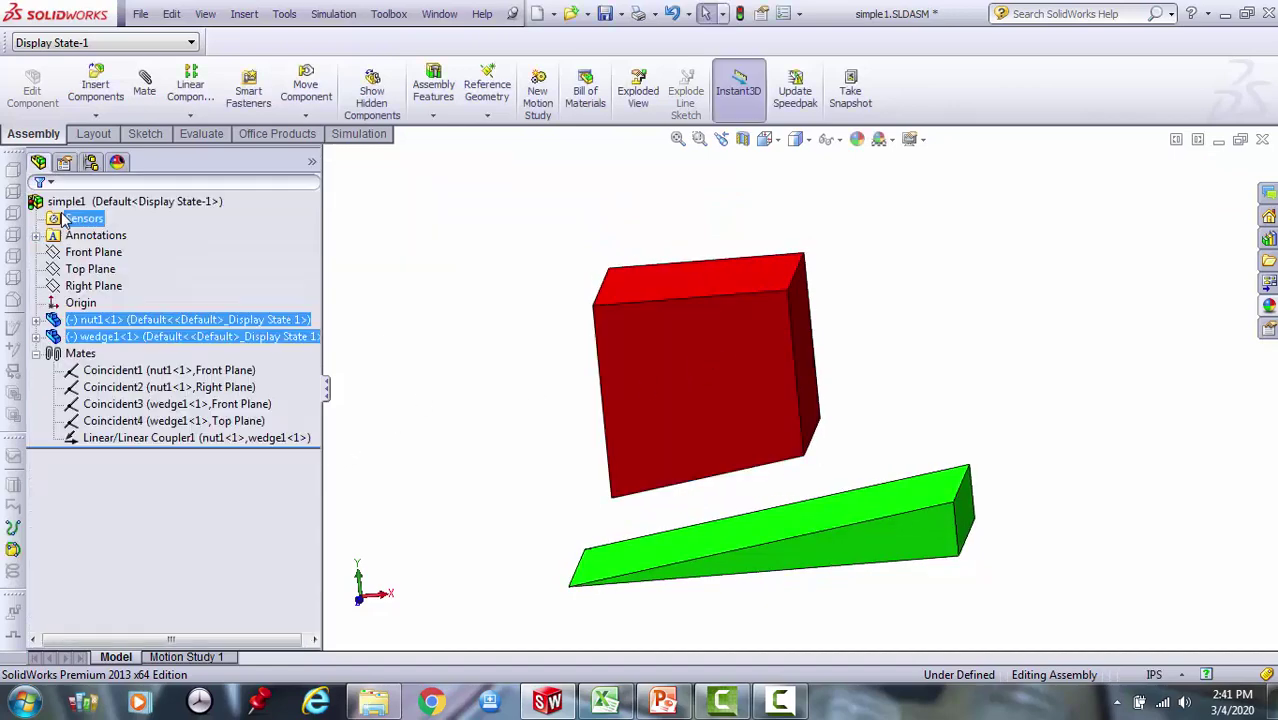
Open the Linear/Linear Coupler mate for editing and remove both the nut face and the wedge face from its mate selections.
{"action": "left_click", "coordinate": [123, 441]}
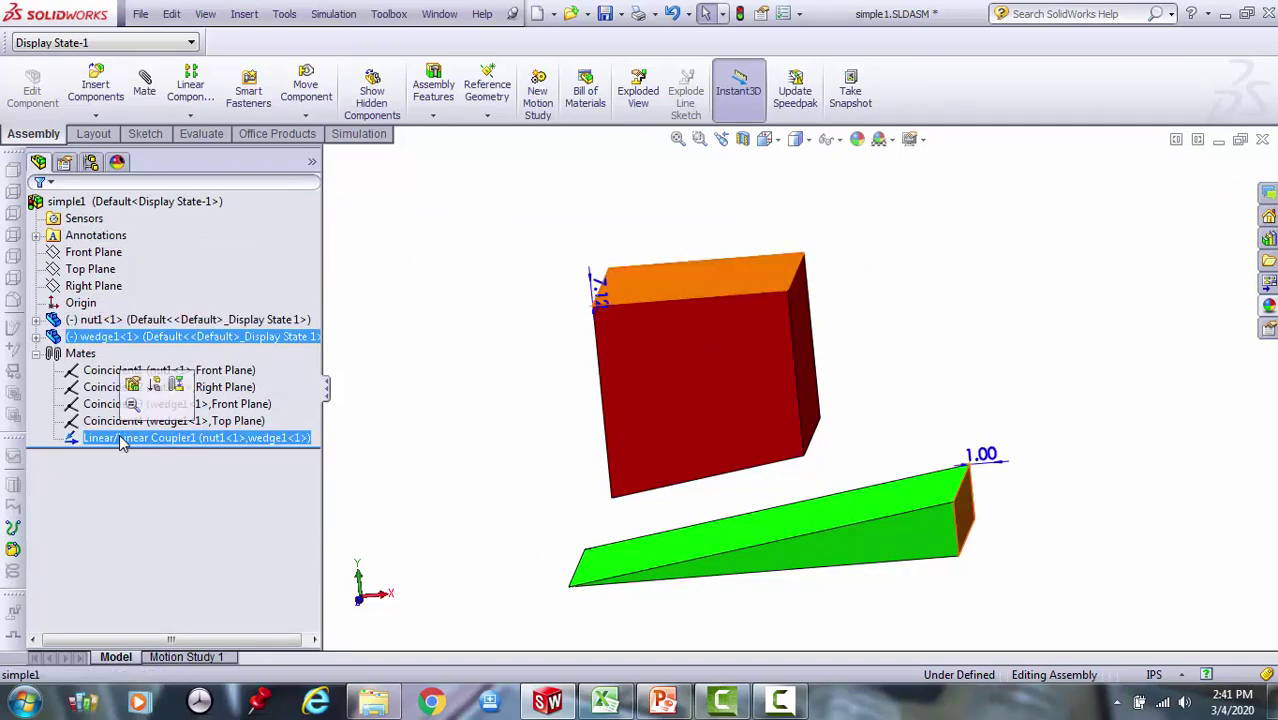
{"action": "left_click", "coordinate": [118, 440]}
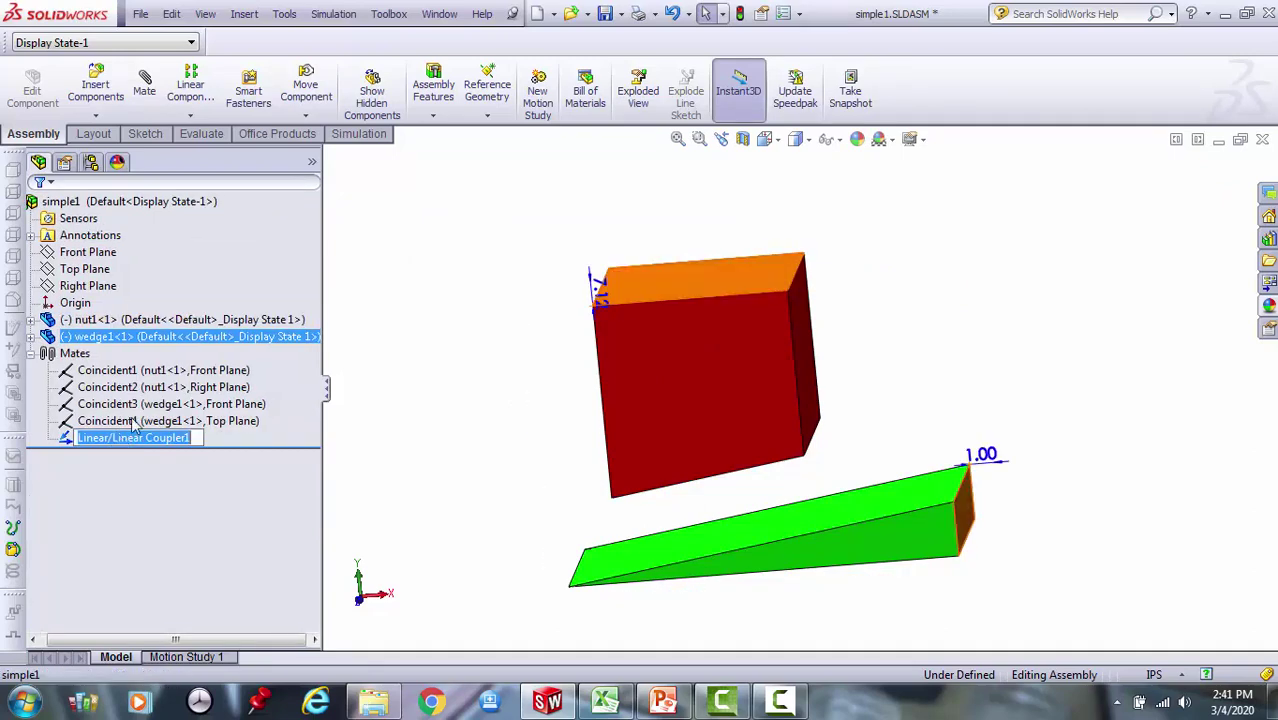
{"action": "left_click", "coordinate": [74, 441]}
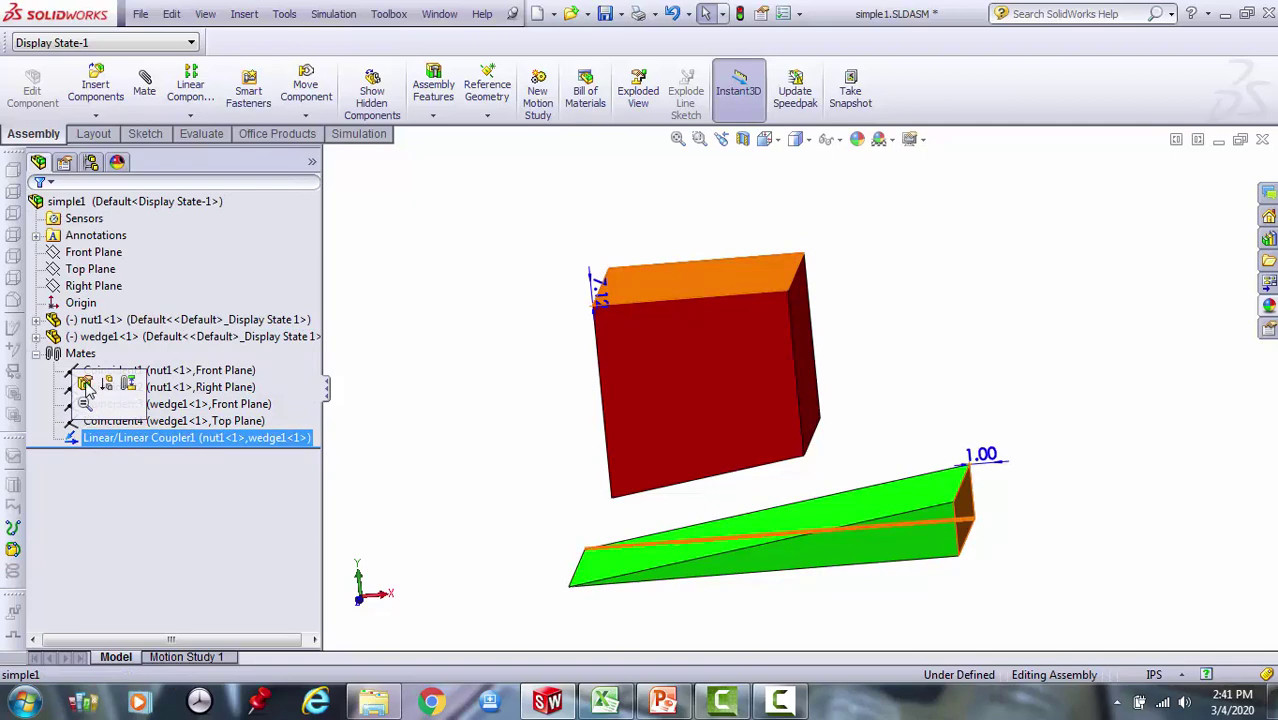
{"action": "left_click", "coordinate": [85, 384]}
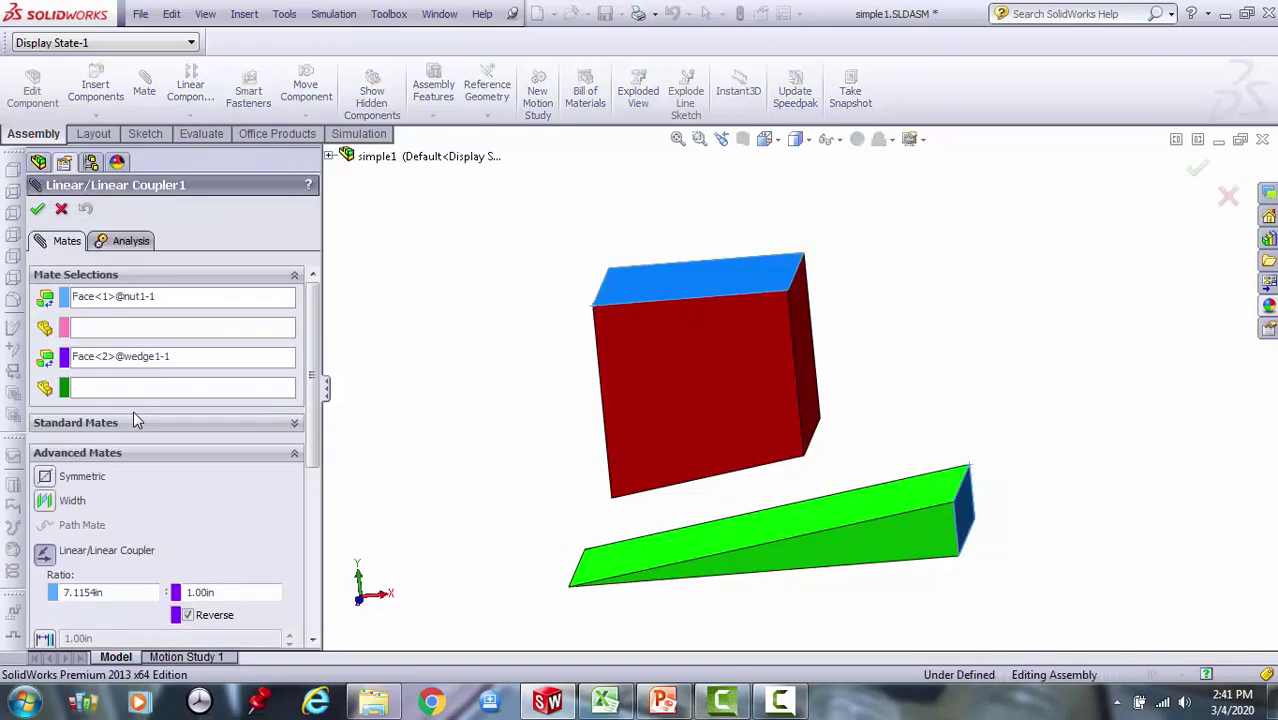
{"action": "left_click", "coordinate": [177, 299]}
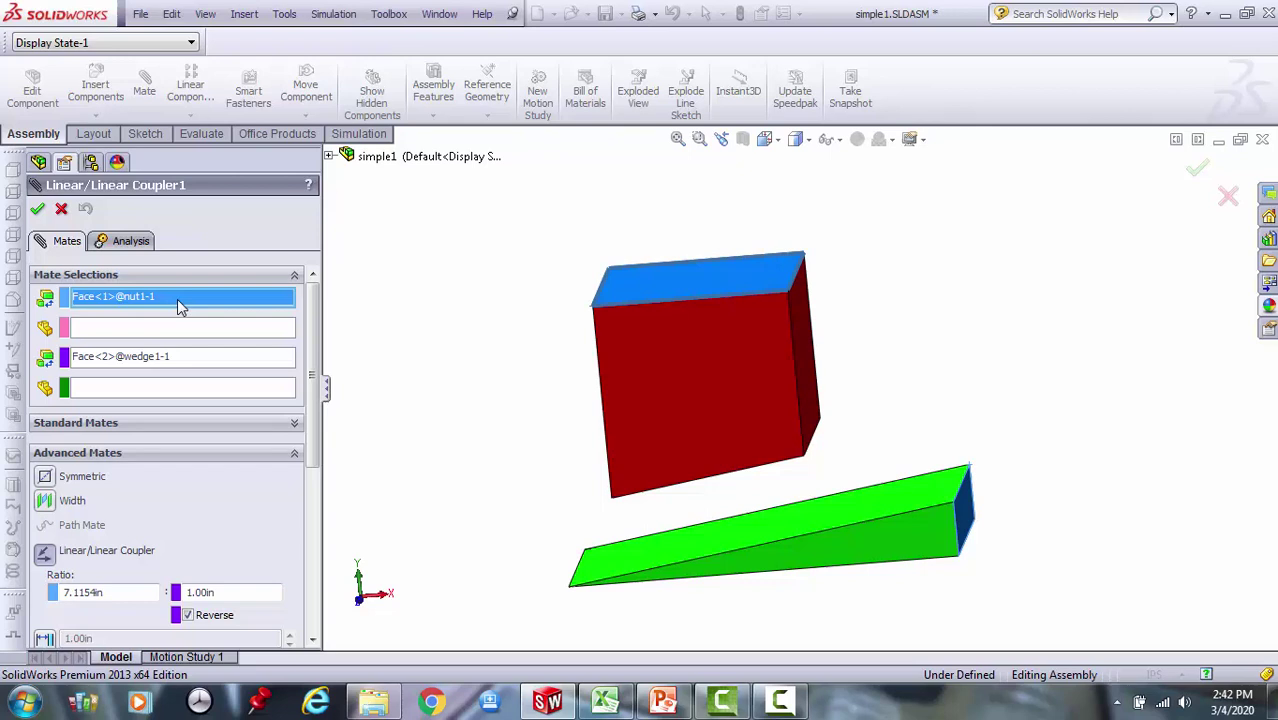
{"action": "left_click", "coordinate": [187, 364]}
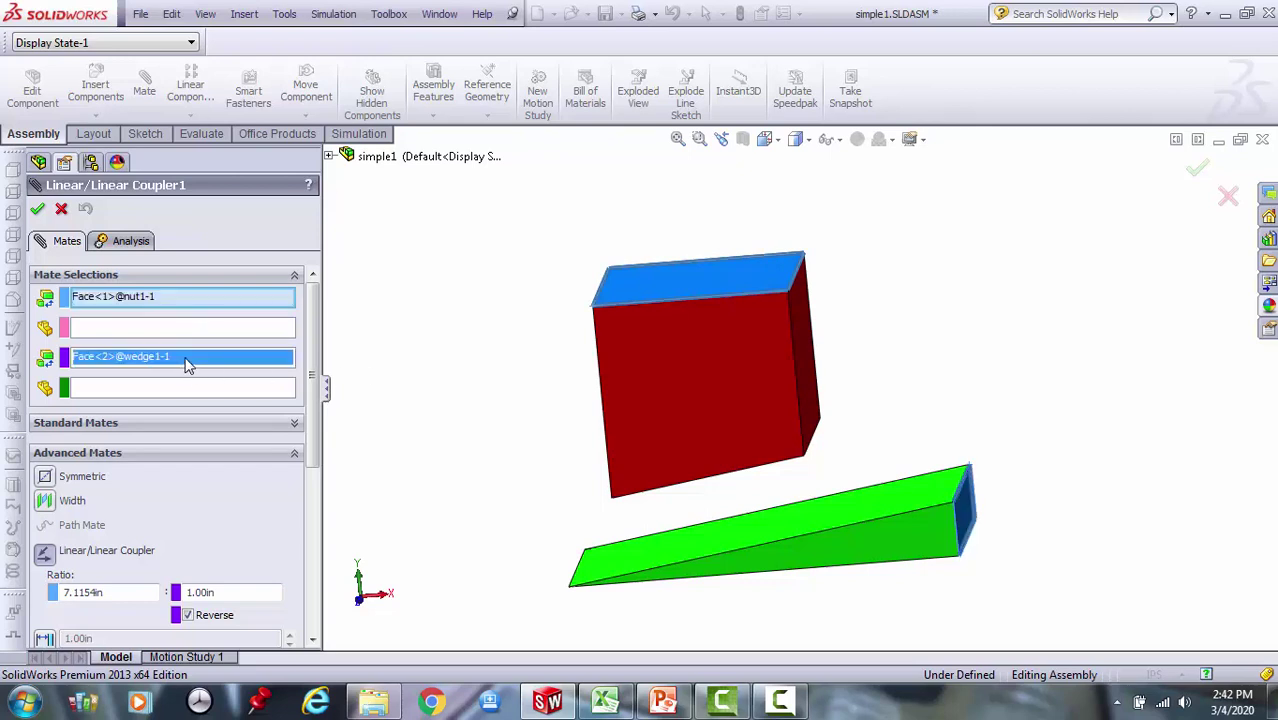
{"action": "left_click", "coordinate": [176, 303]}
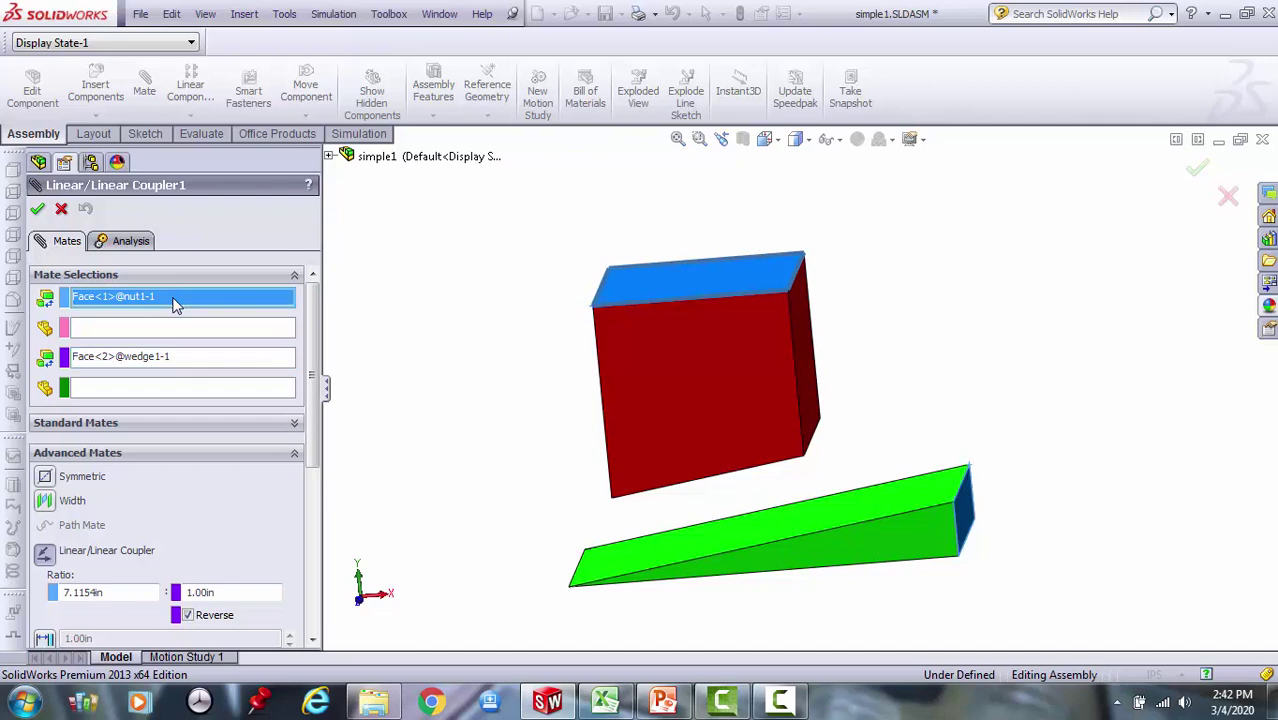
{"action": "key", "text": "Delete"}
{"action": "left_click", "coordinate": [193, 358]}
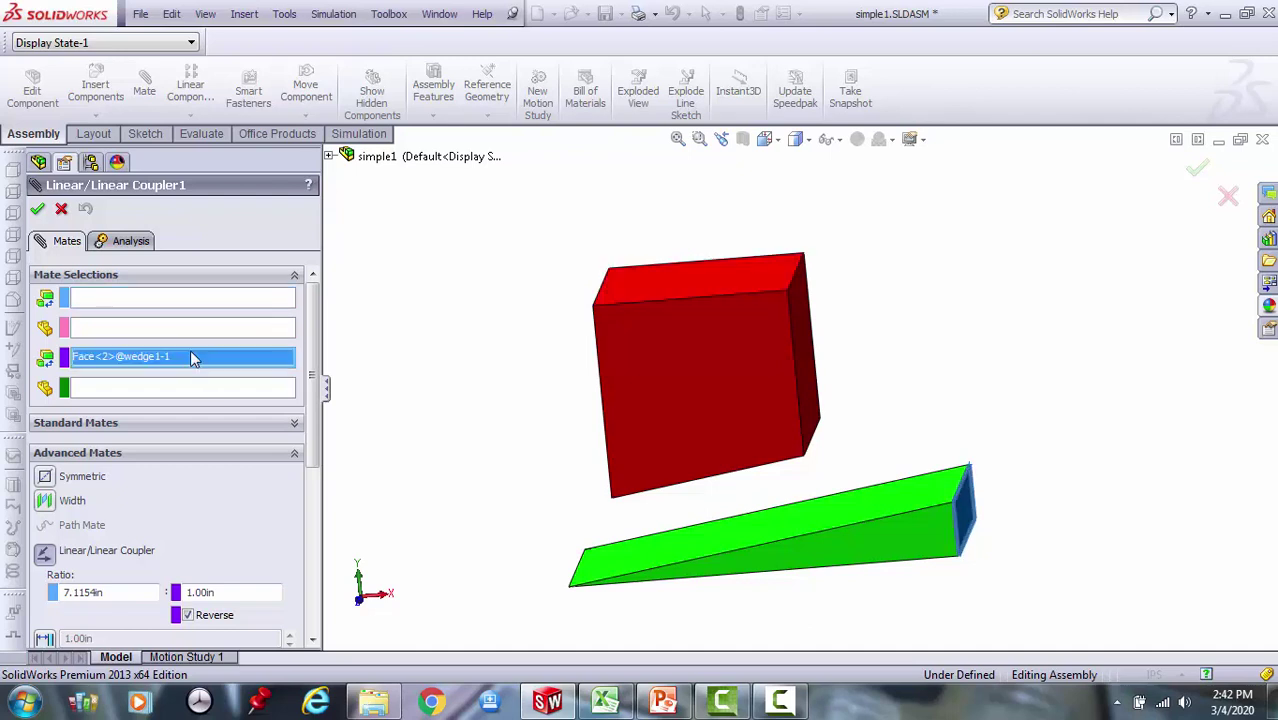
{"action": "key", "text": "Delete"}
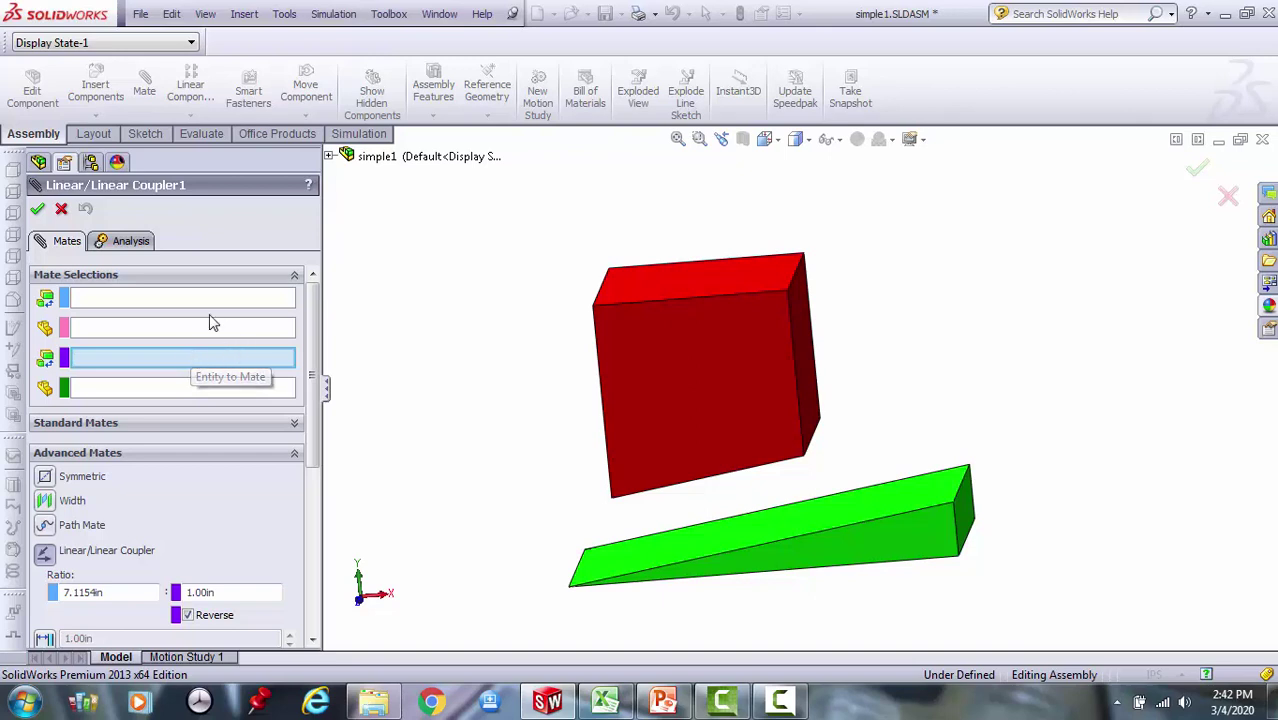
Reassign the coupler with the wedge's tall end face as first entity and the nut's top face as second, and accept the mate.
{"action": "left_click", "coordinate": [186, 305]}
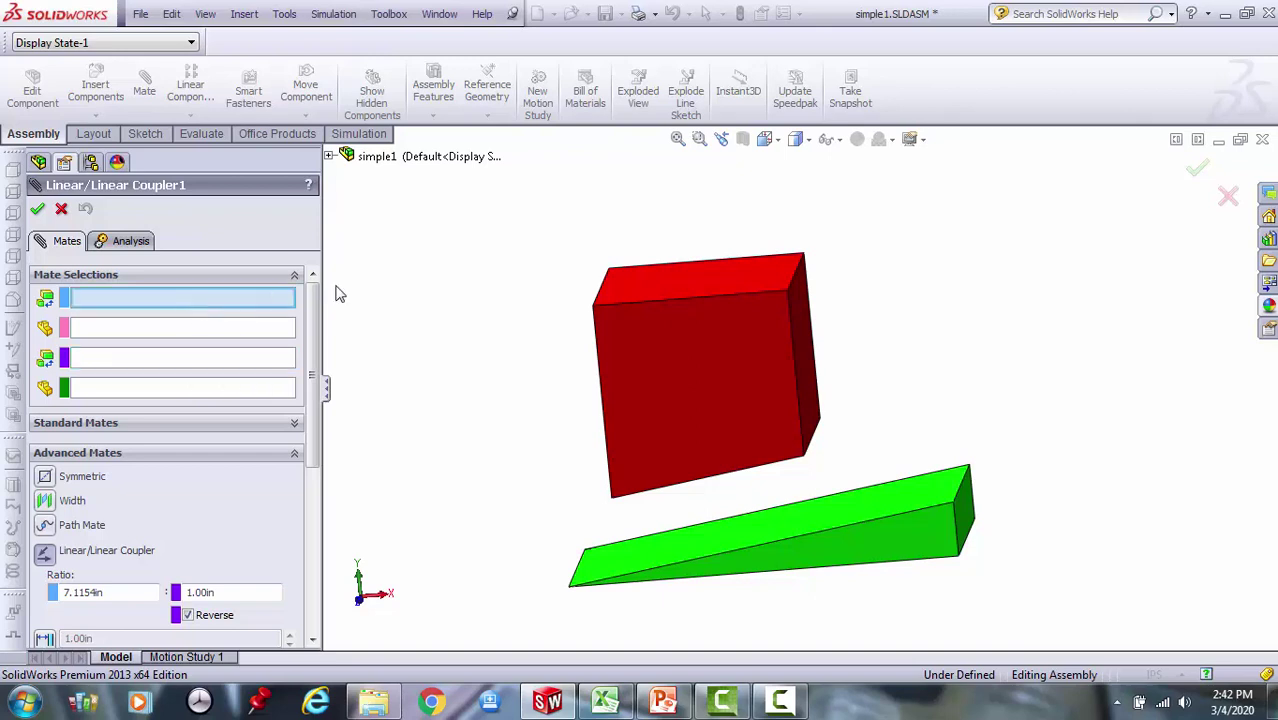
{"action": "left_click", "coordinate": [972, 524]}
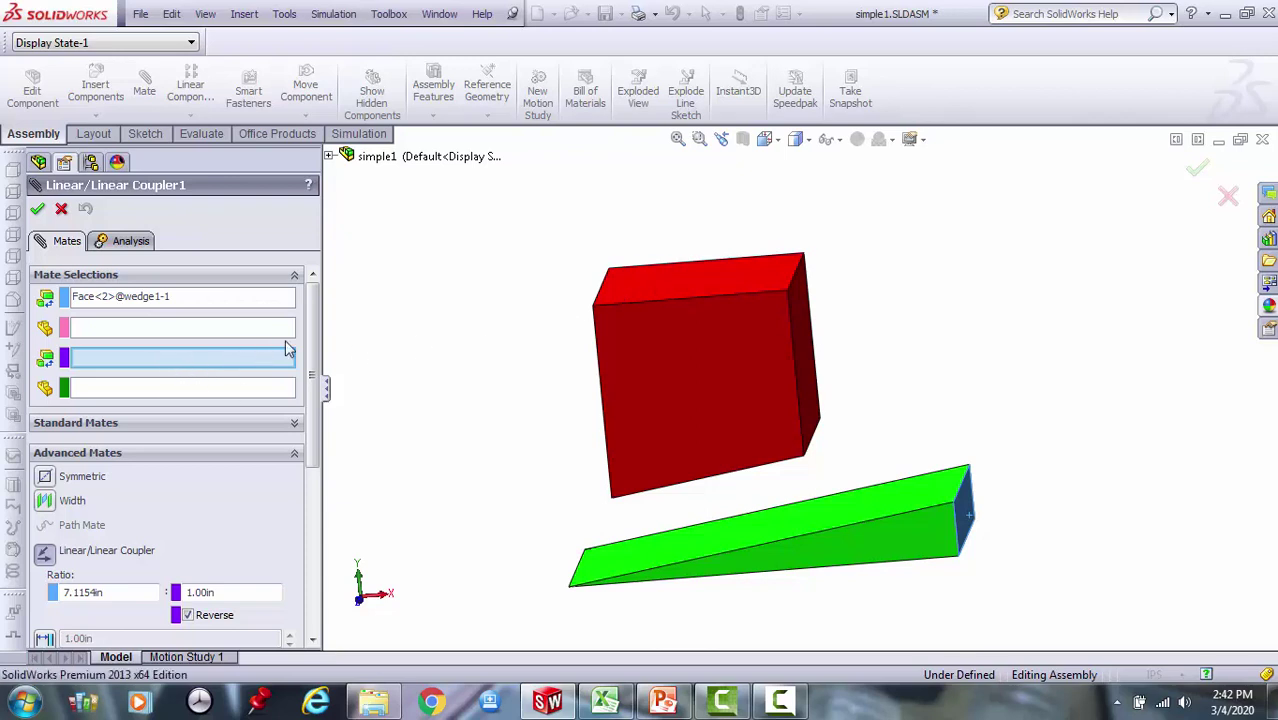
{"action": "left_click", "coordinate": [709, 287]}
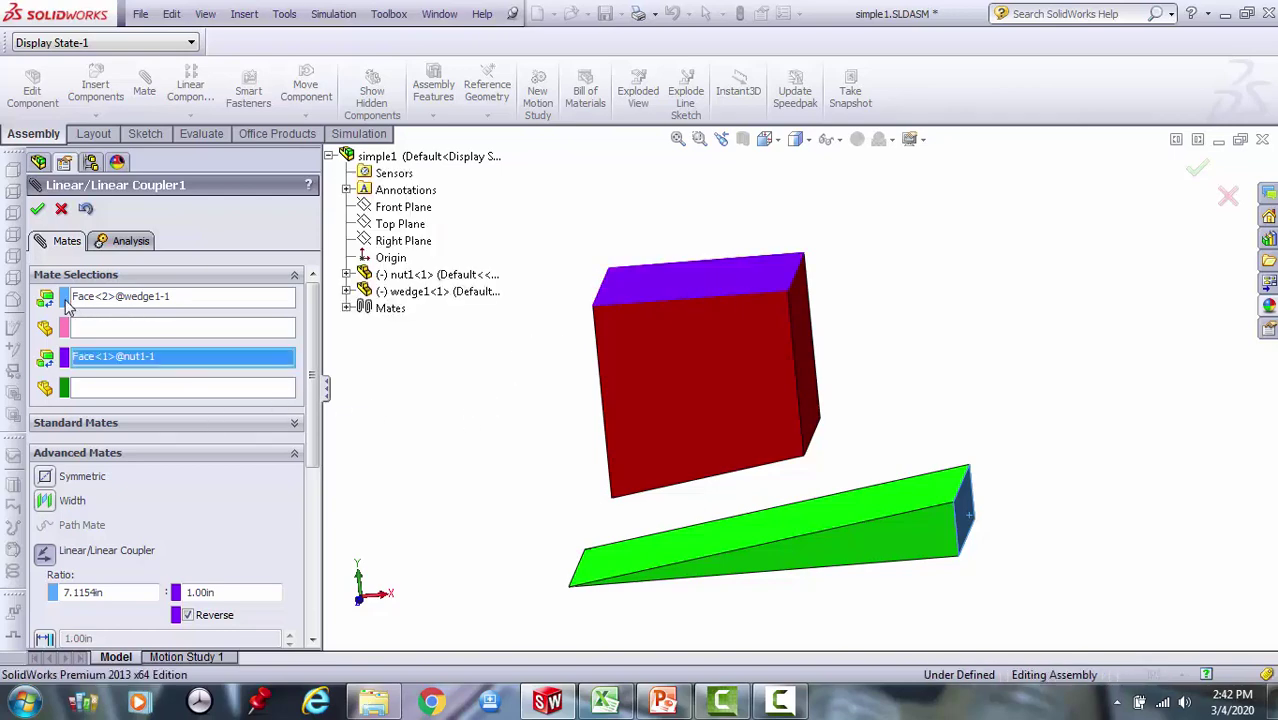
{"action": "left_click", "coordinate": [37, 210]}
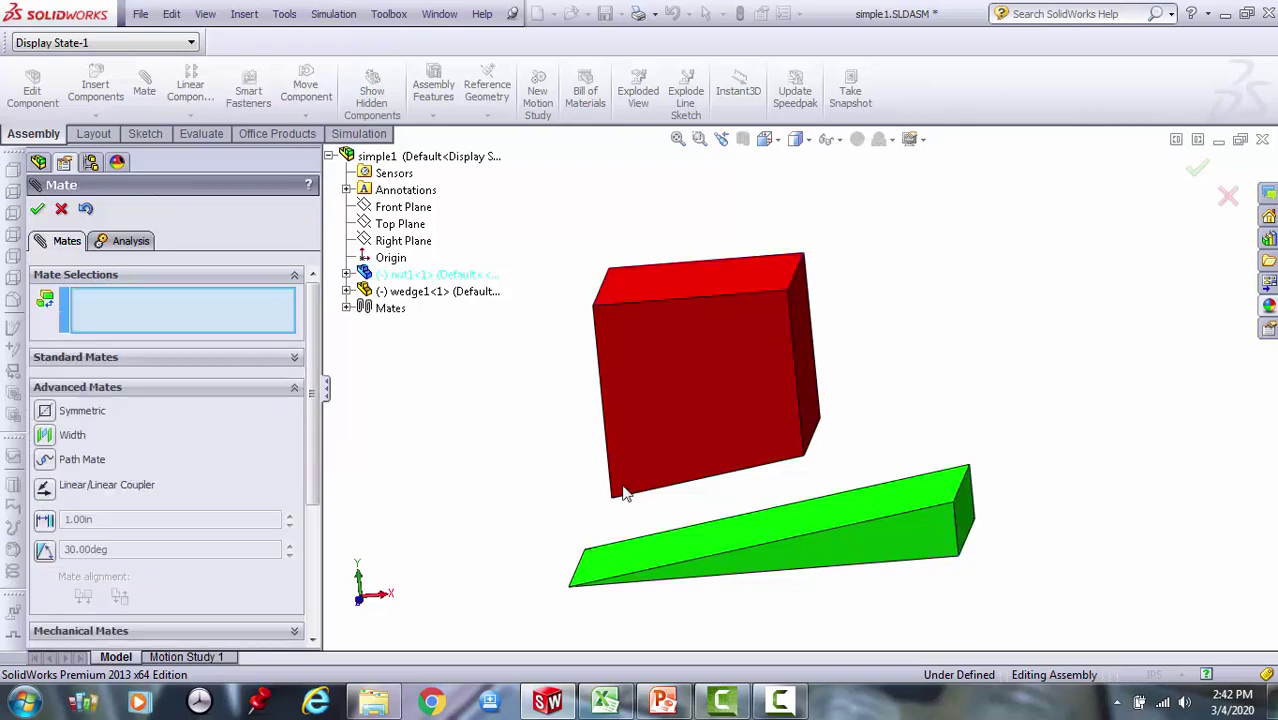
Test the re-referenced coupling by moving the nut block and the wedge, and finish the mate command.
{"action": "left_click_drag", "start_coordinate": [754, 429], "coordinate": [730, 394]}
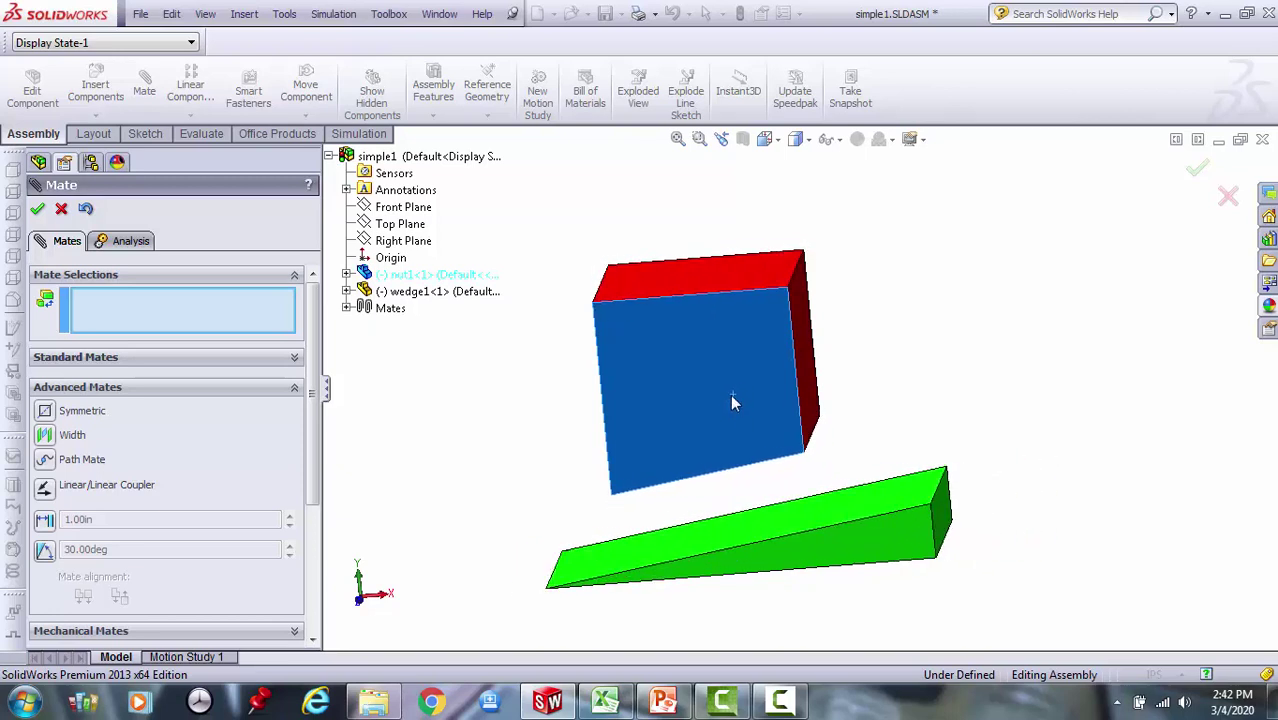
{"action": "left_click_drag", "start_coordinate": [893, 541], "coordinate": [934, 587]}
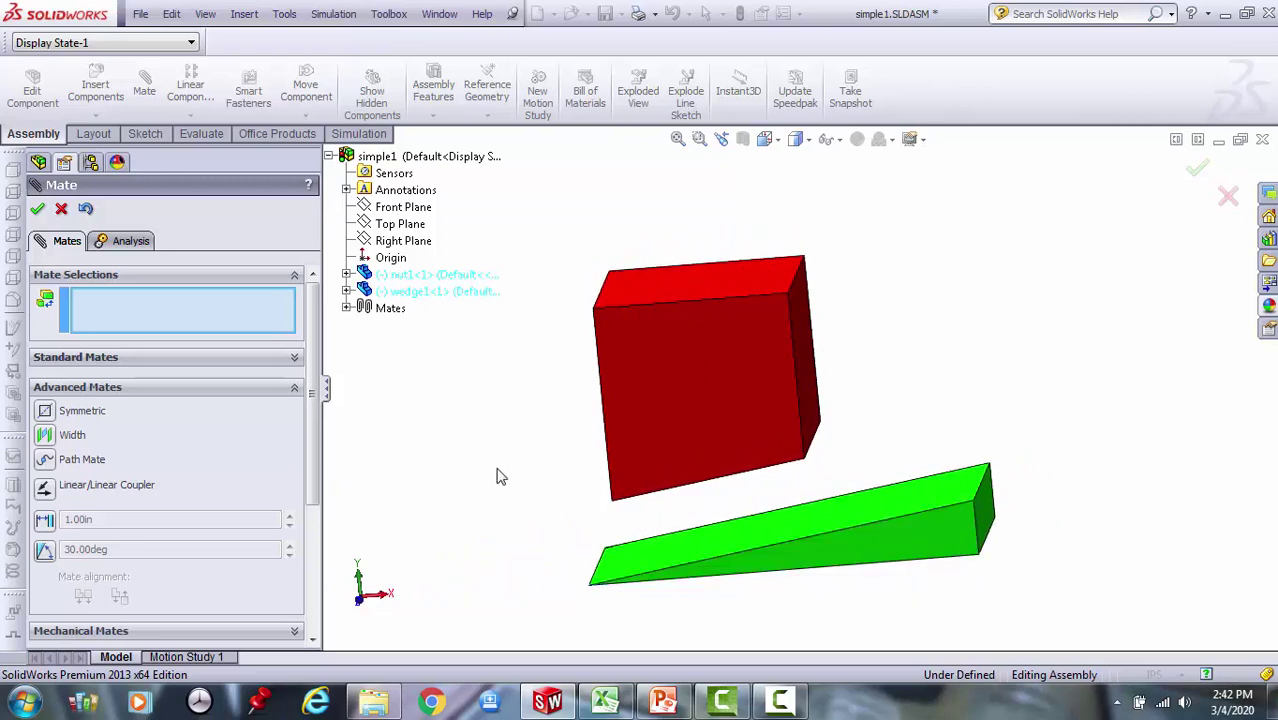
{"action": "left_click", "coordinate": [38, 212]}
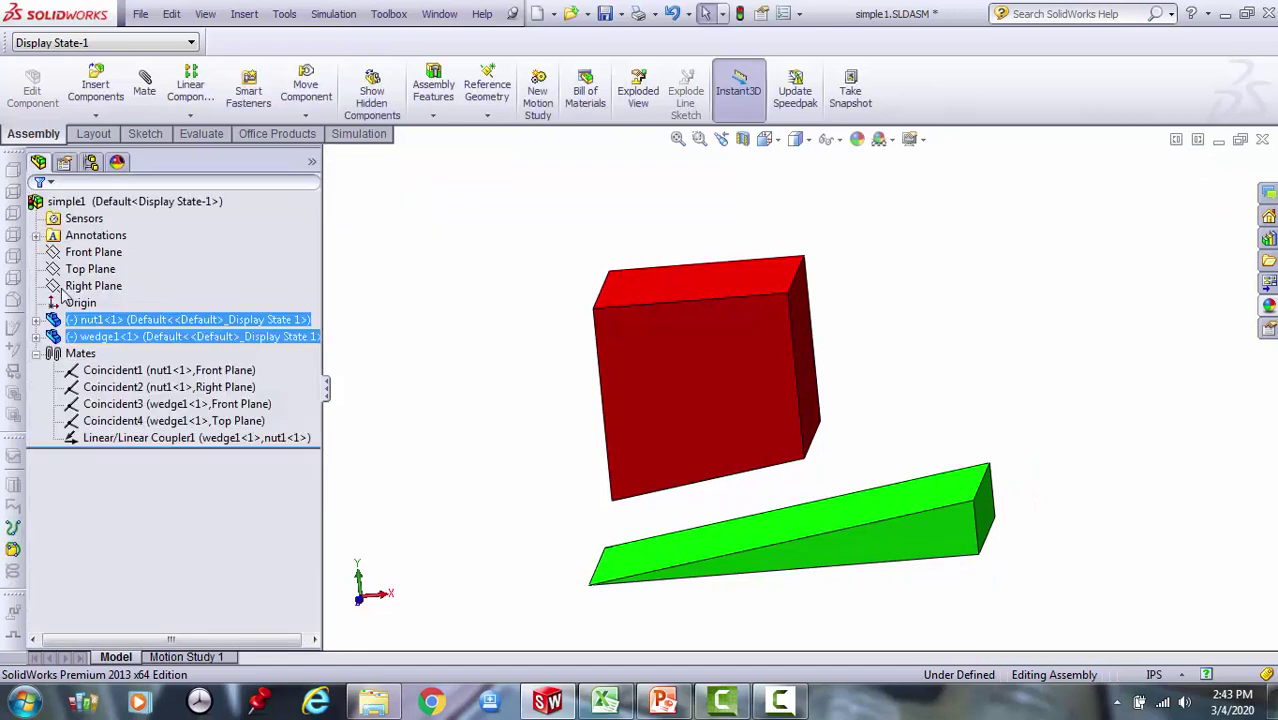
Suppress the Linear/Linear Coupler mate between the wedge and the nut, and clear the selection.
{"action": "left_click", "coordinate": [122, 439]}
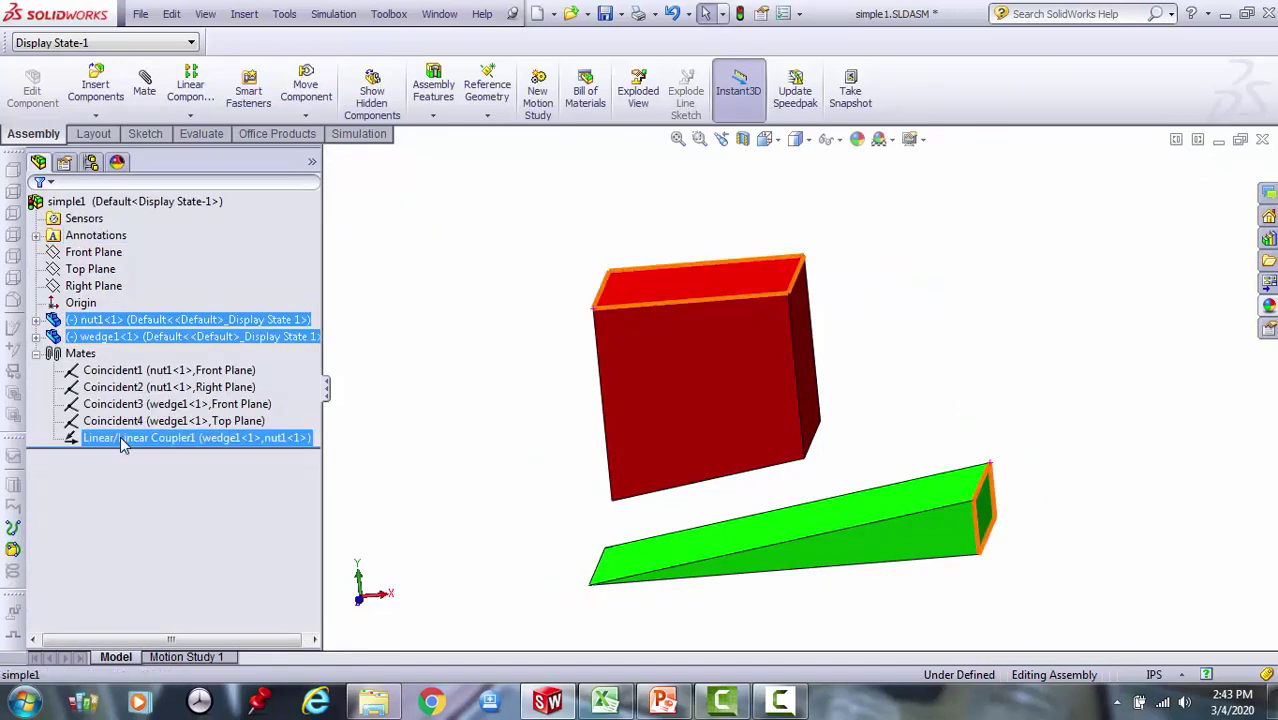
{"action": "left_click", "coordinate": [518, 440]}
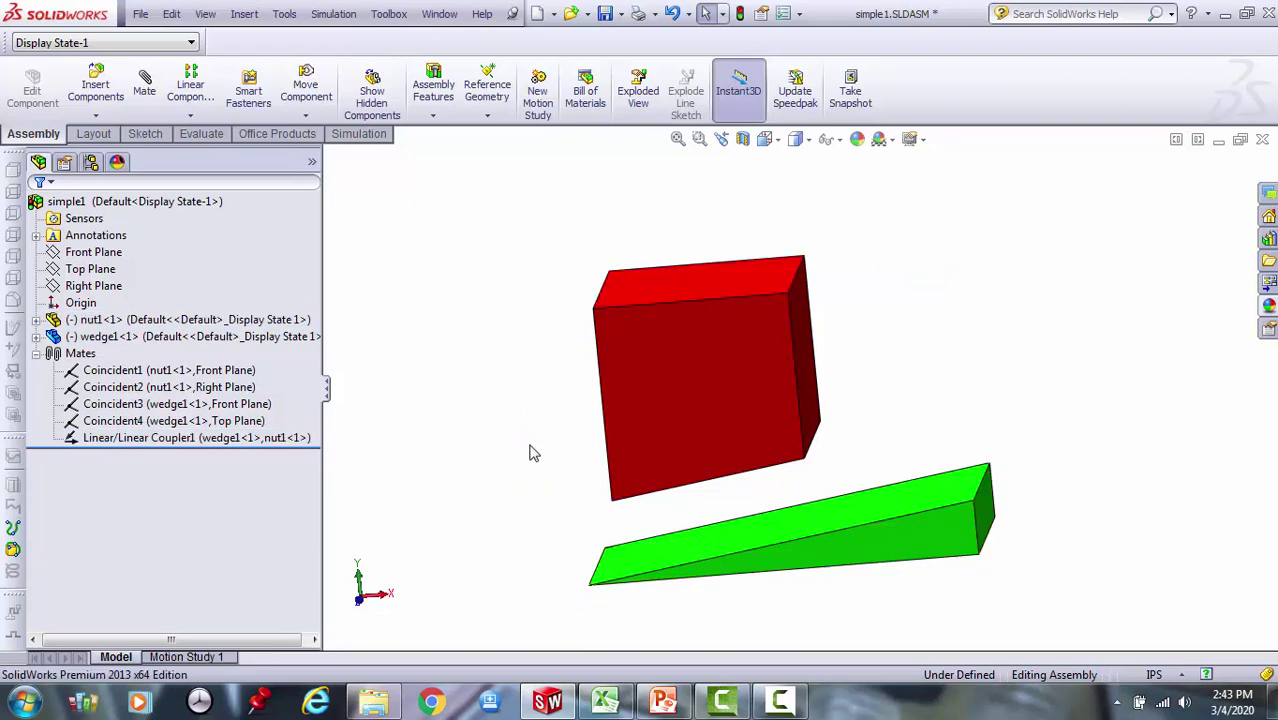
{"action": "left_click", "coordinate": [140, 440]}
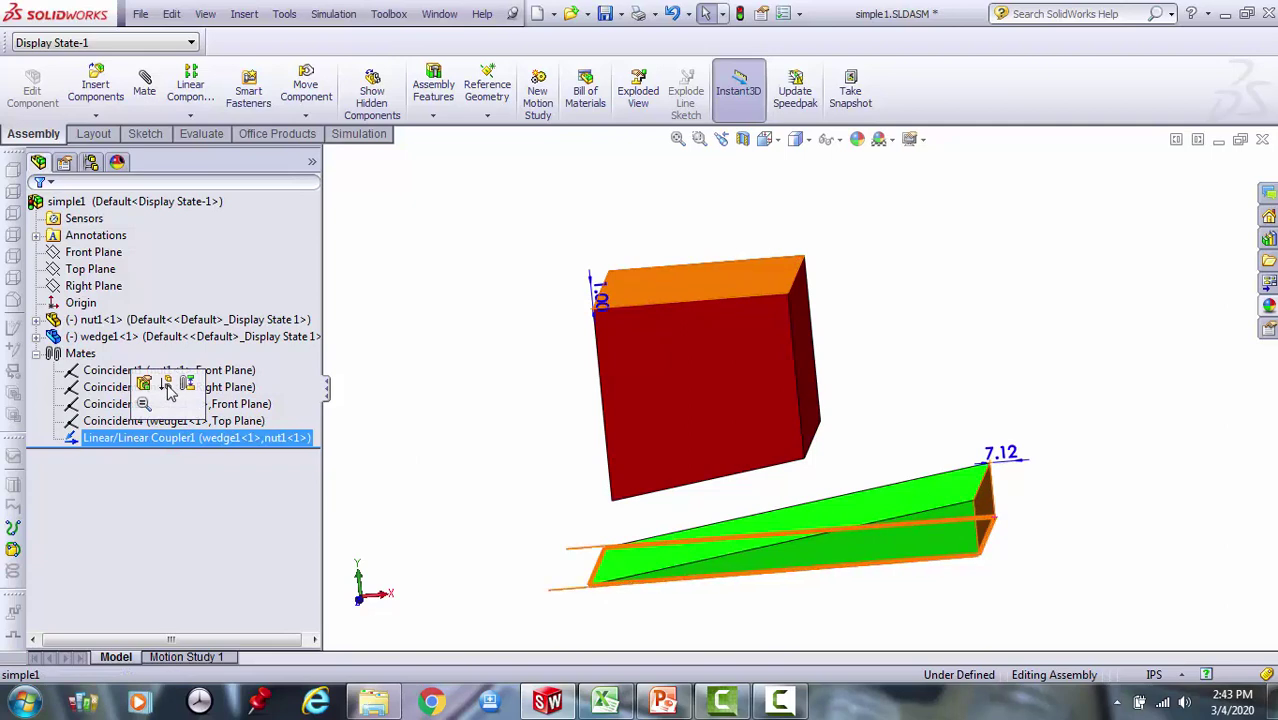
{"action": "left_click", "coordinate": [167, 388]}
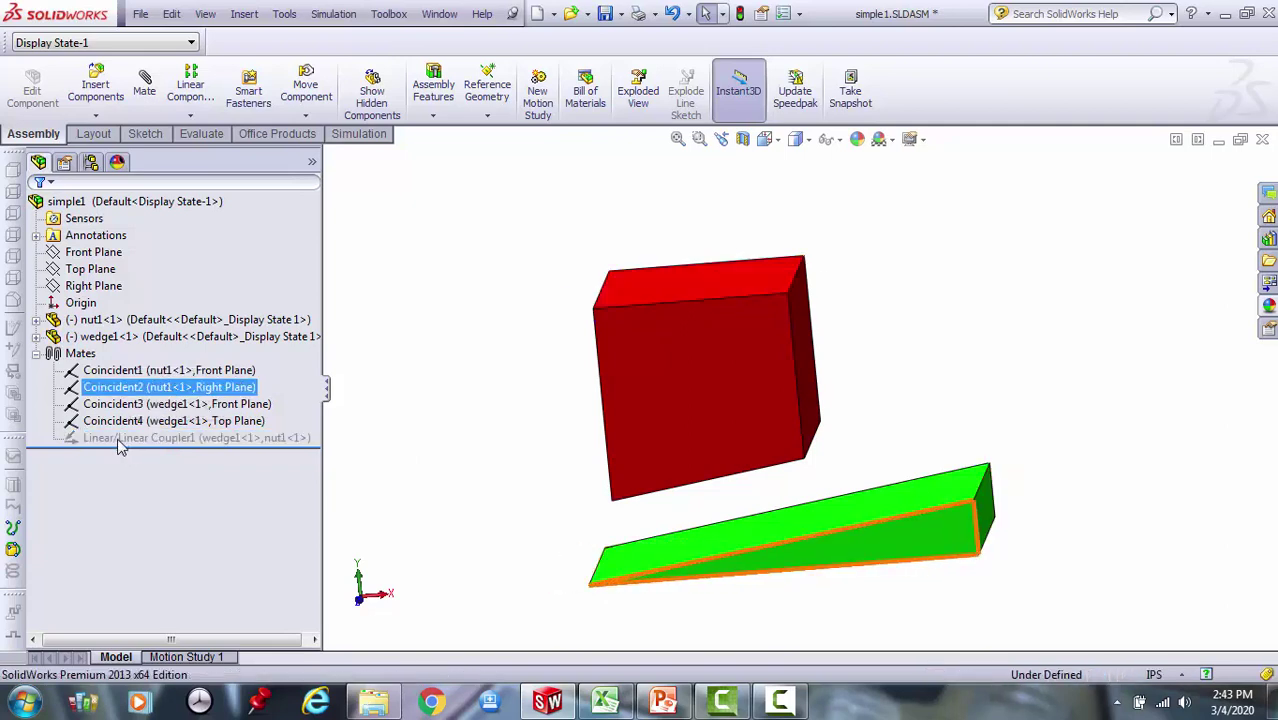
{"action": "left_click", "coordinate": [497, 376]}
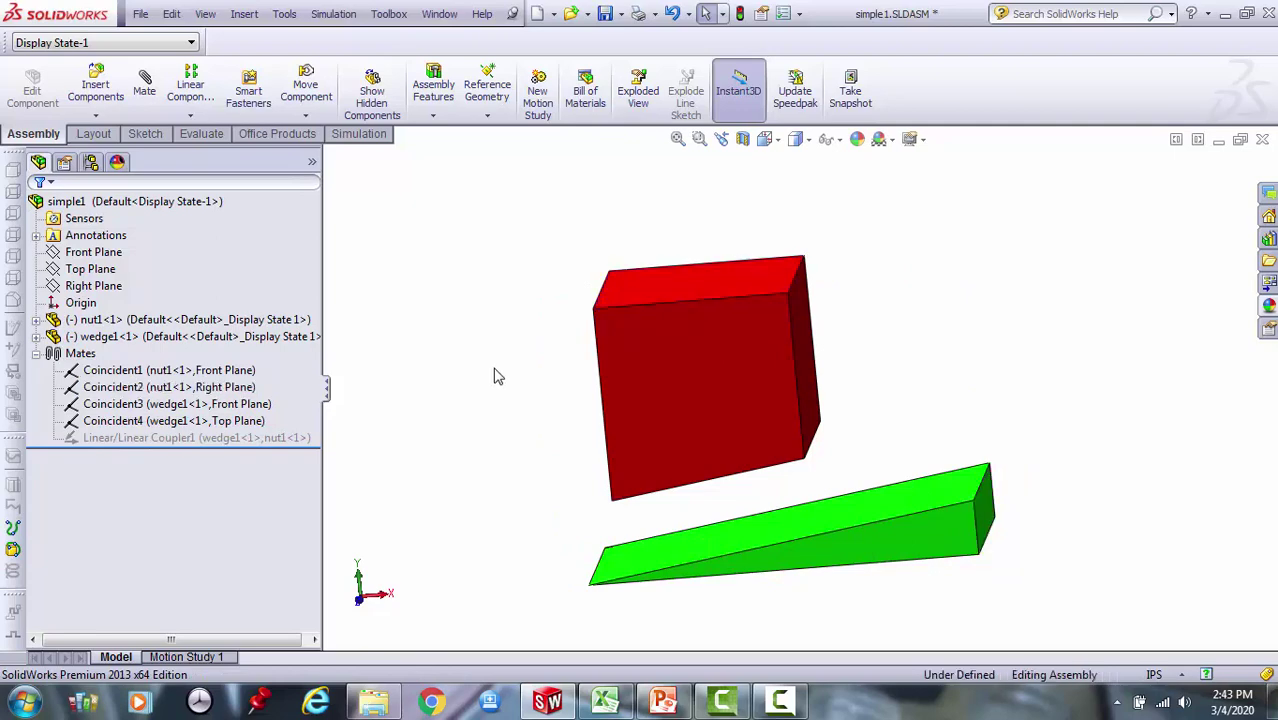
Add a Coincident mate between the nut's lower edge above the wedge tip and the wedge's thin tip edge, and finish mating.
{"action": "left_click", "coordinate": [699, 139]}
{"action": "right_click", "coordinate": [452, 392]}
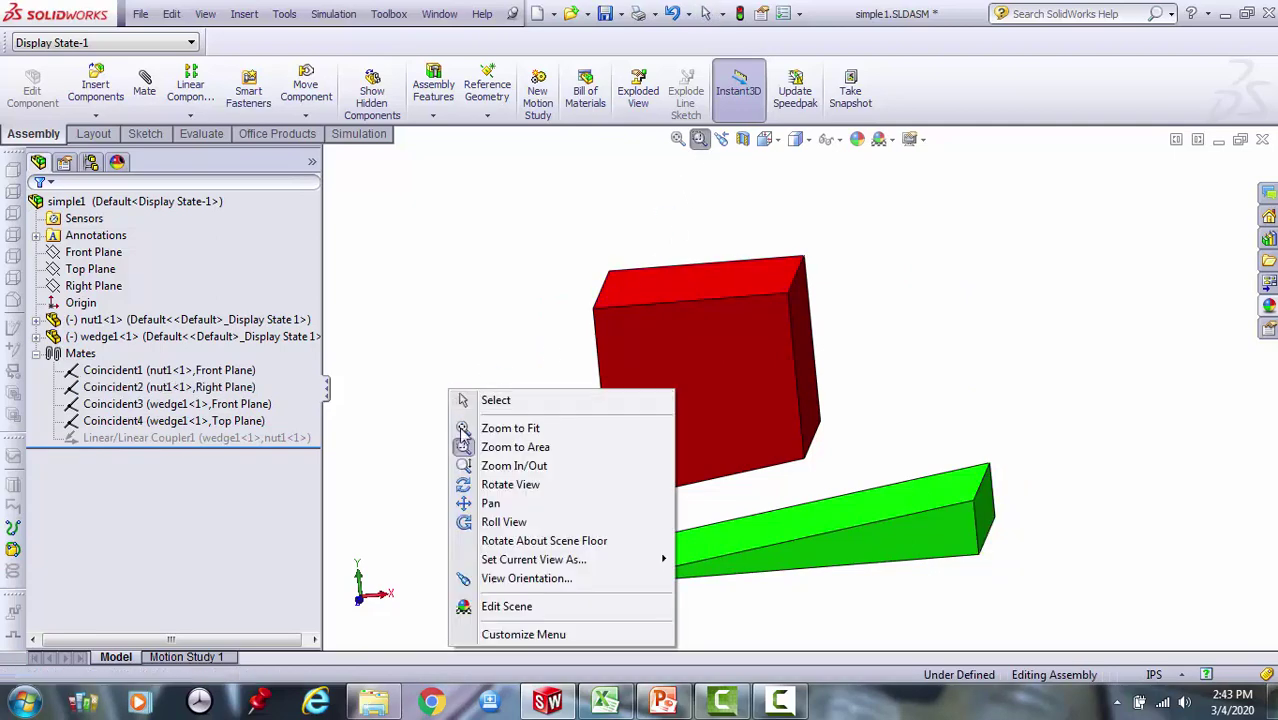
{"action": "left_click", "coordinate": [469, 490]}
{"action": "left_click_drag", "start_coordinate": [507, 402], "coordinate": [670, 508]}
{"action": "right_click", "coordinate": [423, 368]}
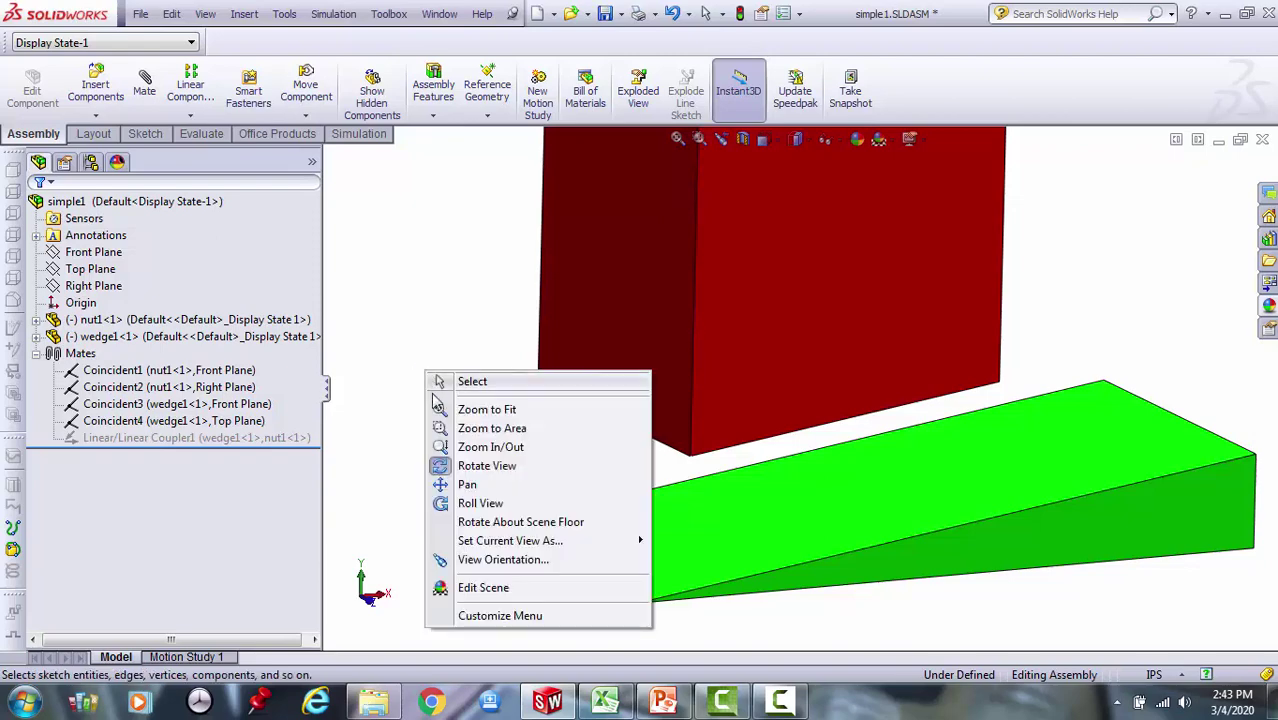
{"action": "left_click", "coordinate": [441, 466]}
{"action": "left_click", "coordinate": [622, 426]}
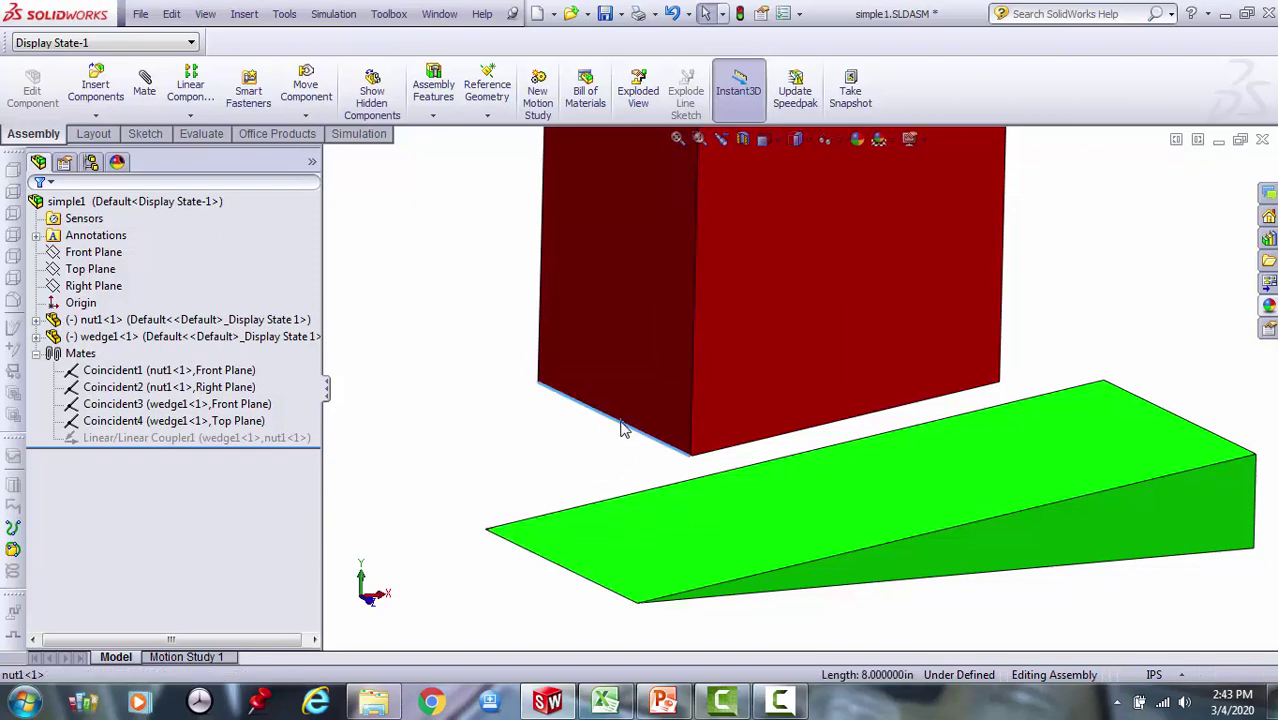
{"action": "left_click", "coordinate": [144, 88]}
{"action": "left_click", "coordinate": [530, 552]}
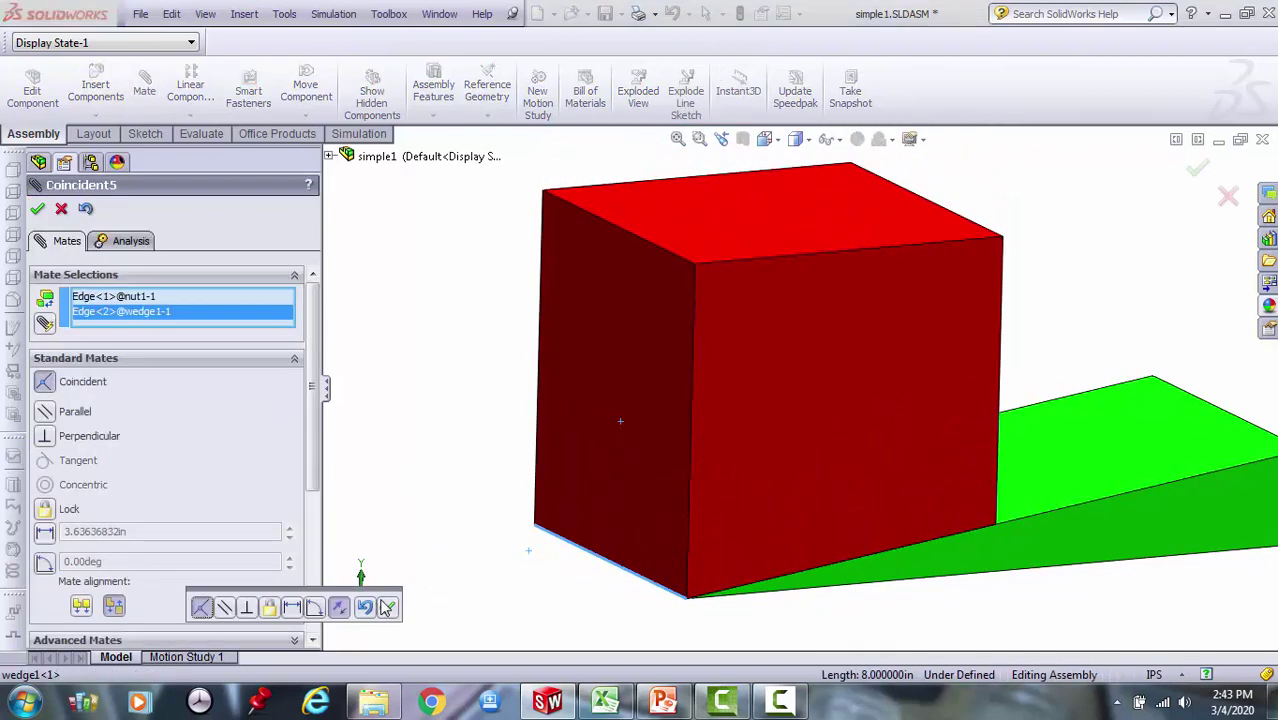
{"action": "left_click", "coordinate": [388, 608]}
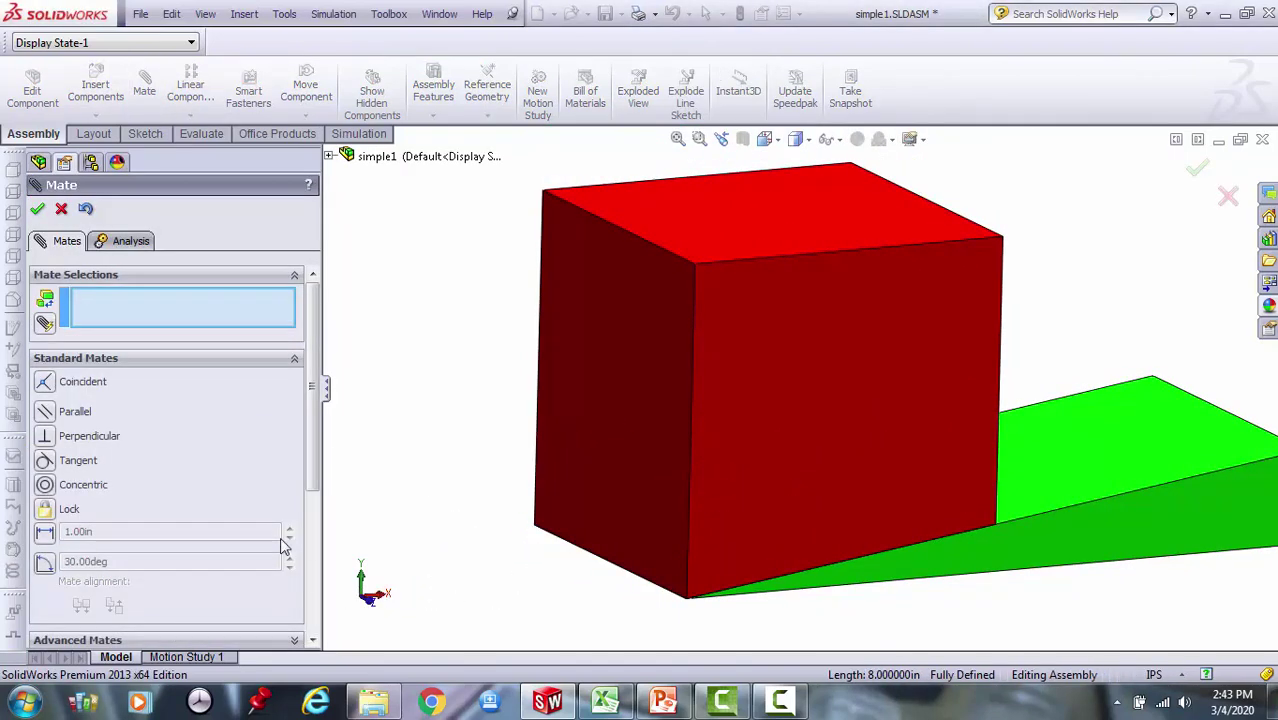
{"action": "left_click", "coordinate": [38, 209]}
Rename the new coincident mate between nut1 and wedge1 as edge-to-edge.
{"action": "left_click", "coordinate": [105, 456]}
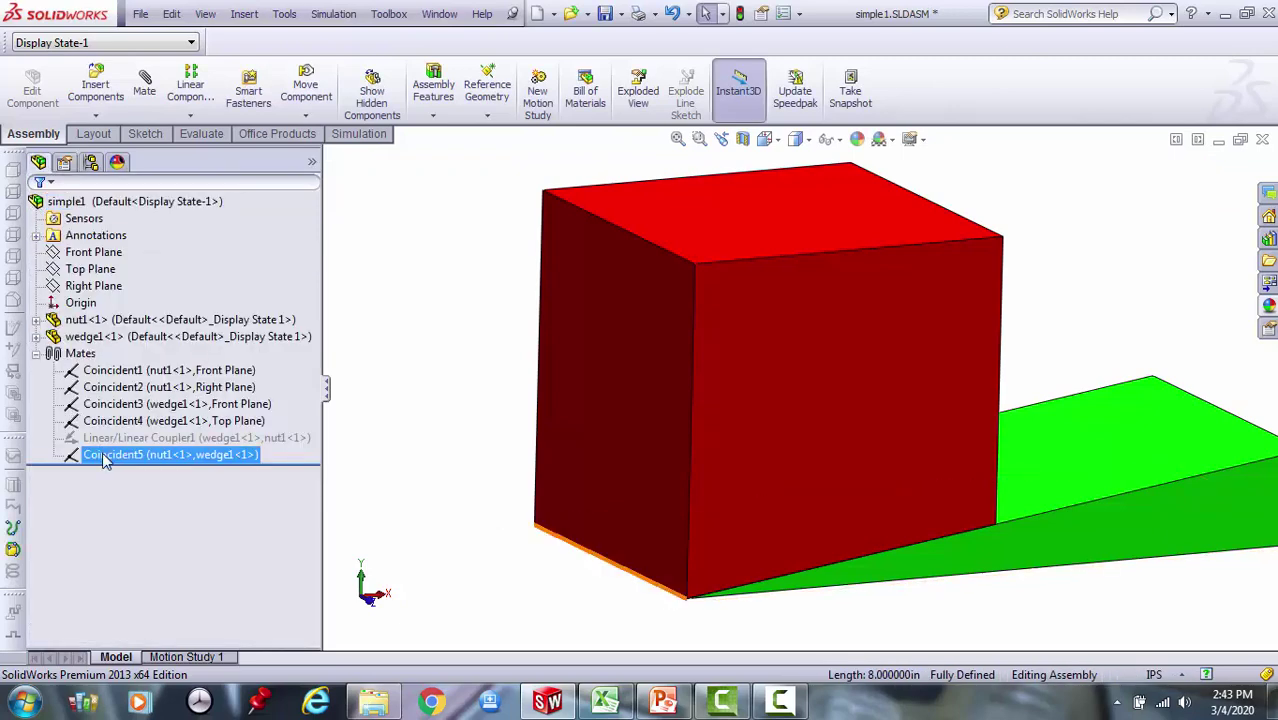
{"action": "left_click", "coordinate": [100, 456]}
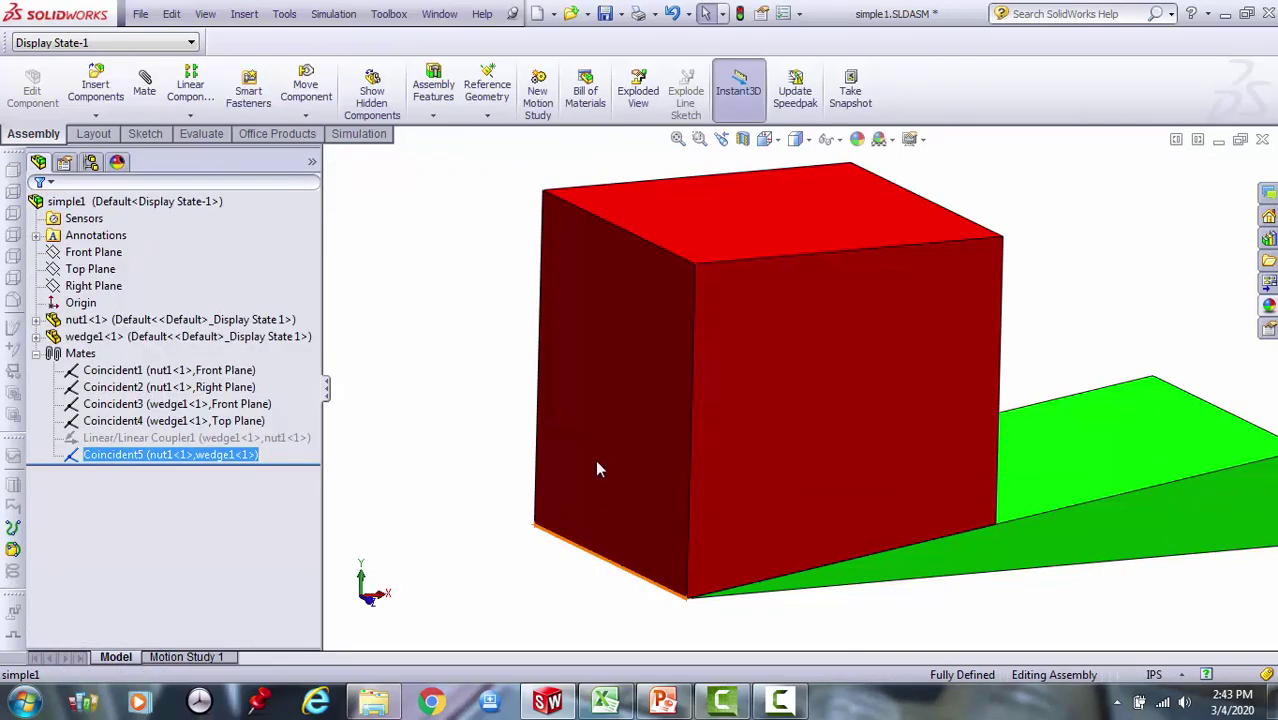
{"action": "type", "text": "edge-to-edge"}
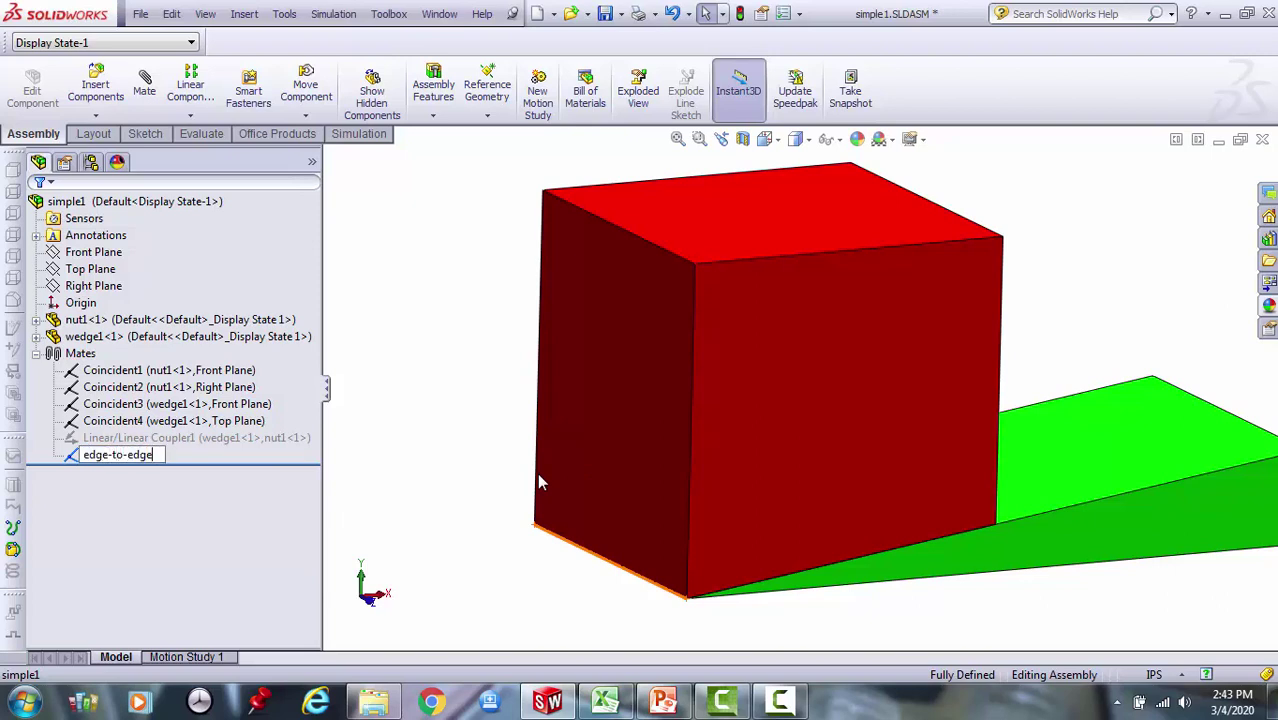
{"action": "key", "text": "Return"}
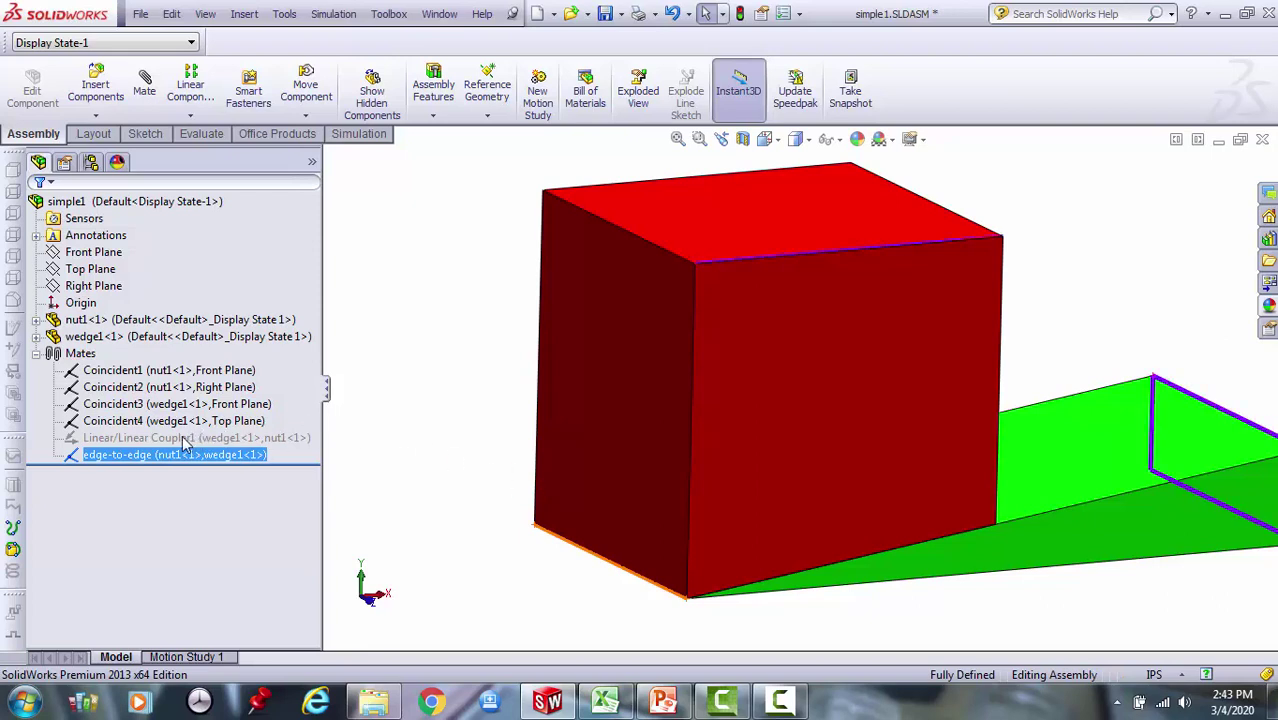
Rename the suppressed Linear/Linear Coupler mate as gear1.
{"action": "left_click", "coordinate": [147, 438]}
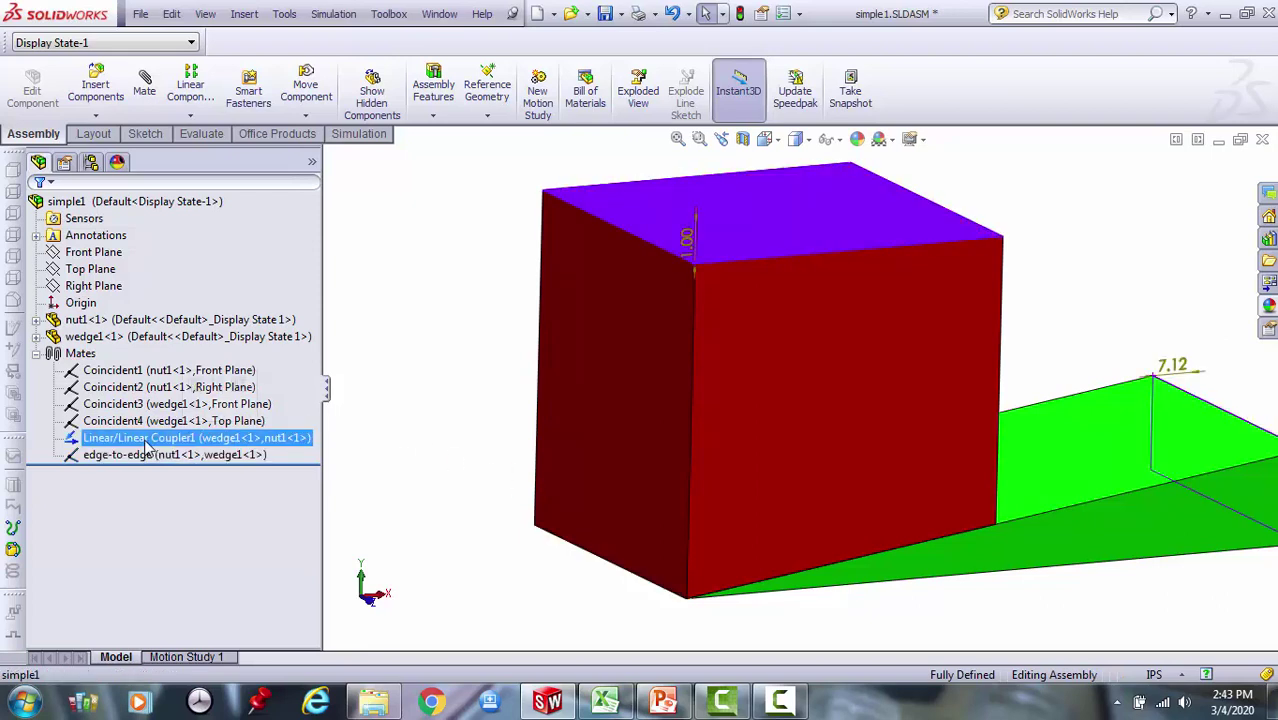
{"action": "left_click", "coordinate": [150, 438]}
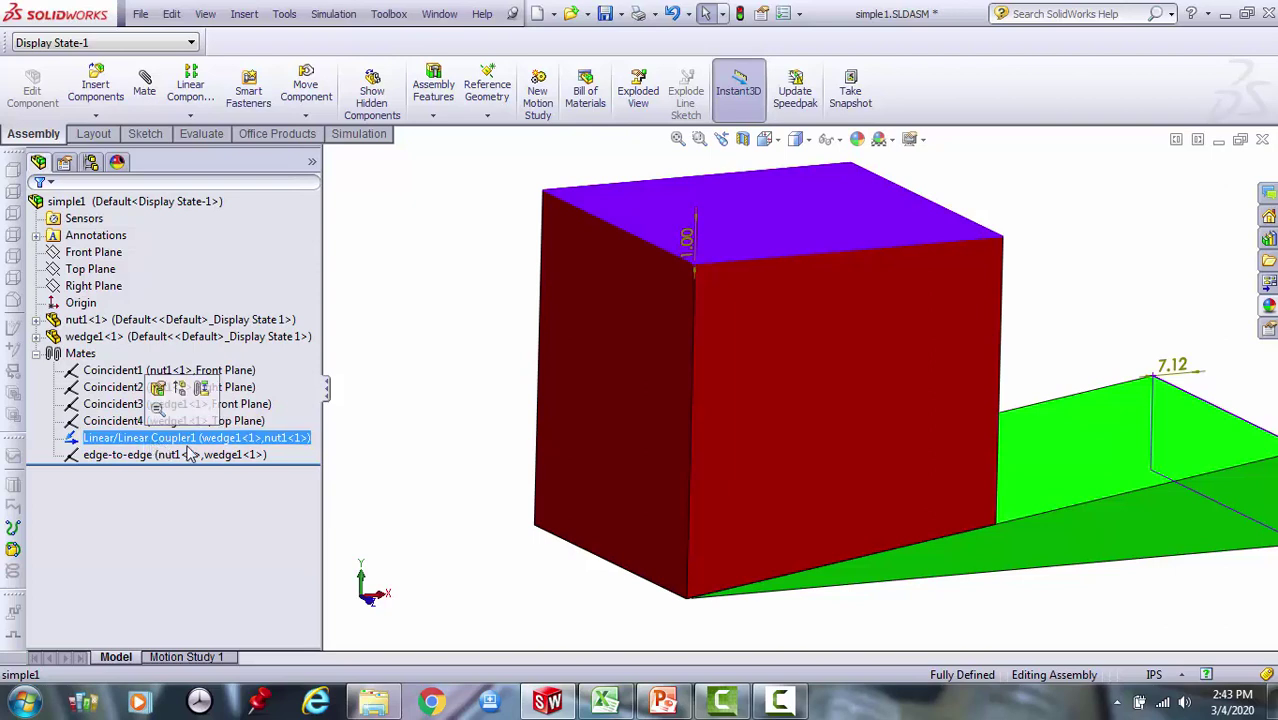
{"action": "left_click", "coordinate": [222, 456]}
{"action": "type", "text": "gea"}
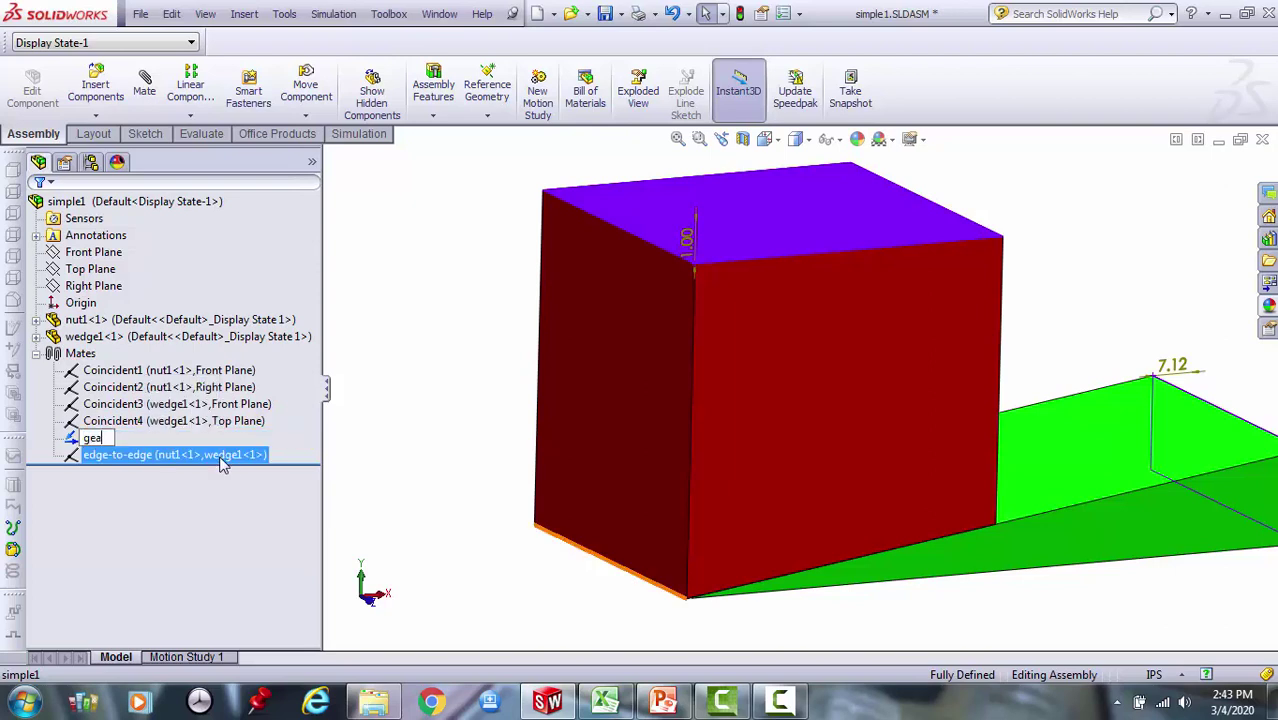
{"action": "type", "text": "r1"}
{"action": "key", "text": "Return"}
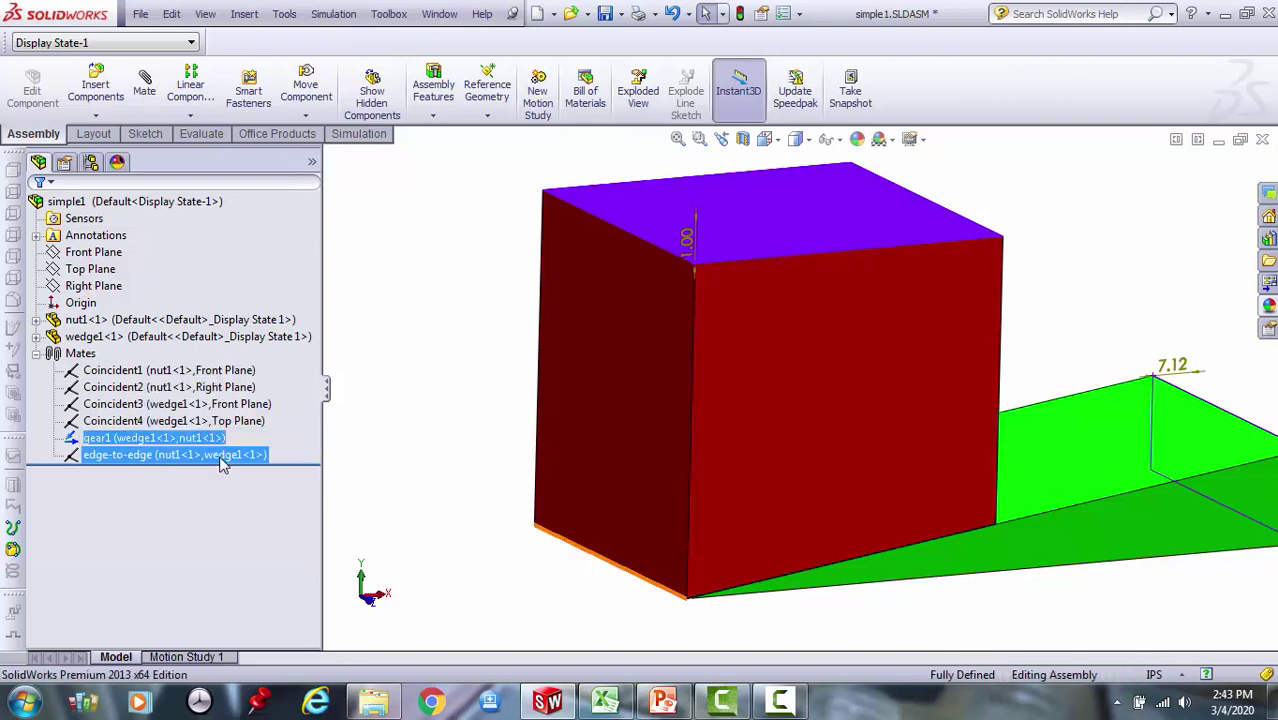
{"action": "left_click", "coordinate": [418, 487]}
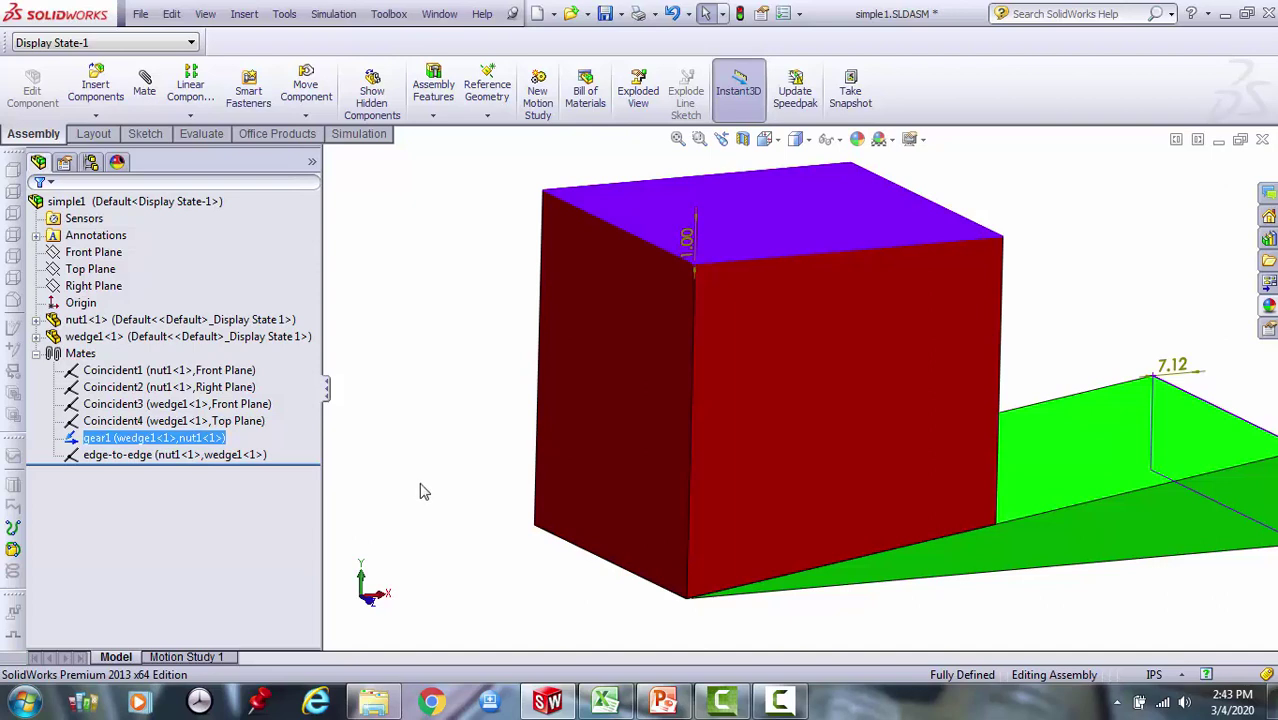
Suppress the edge-to-edge mate between nut1 and wedge1.
{"action": "scroll", "coordinate": [891, 487], "scroll_direction": "up", "scroll_amount": 4}
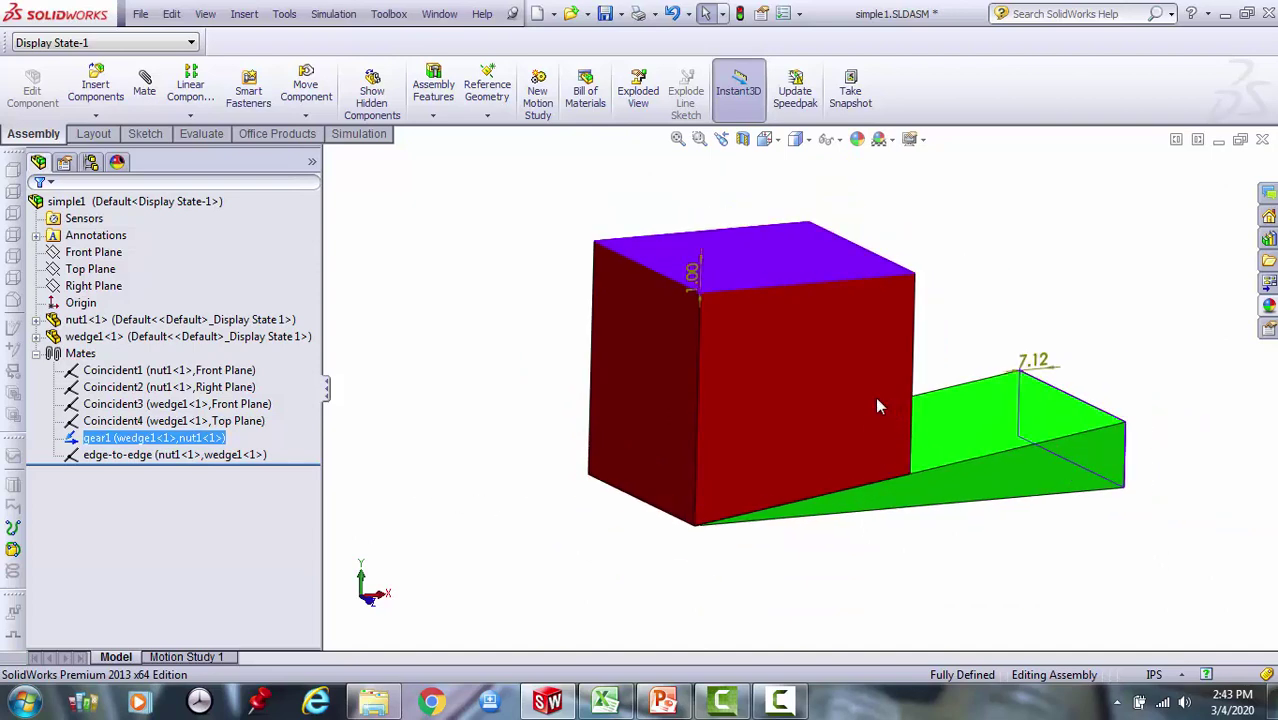
{"action": "left_click", "coordinate": [519, 432]}
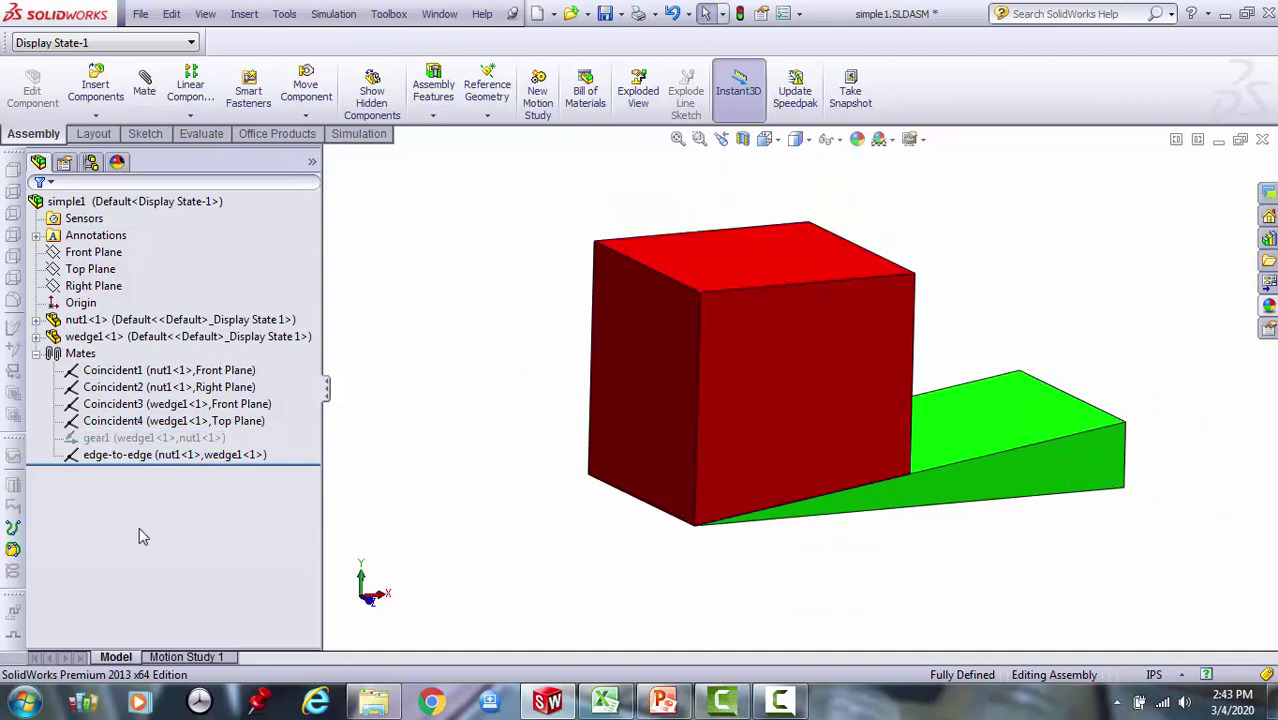
{"action": "left_click", "coordinate": [102, 456]}
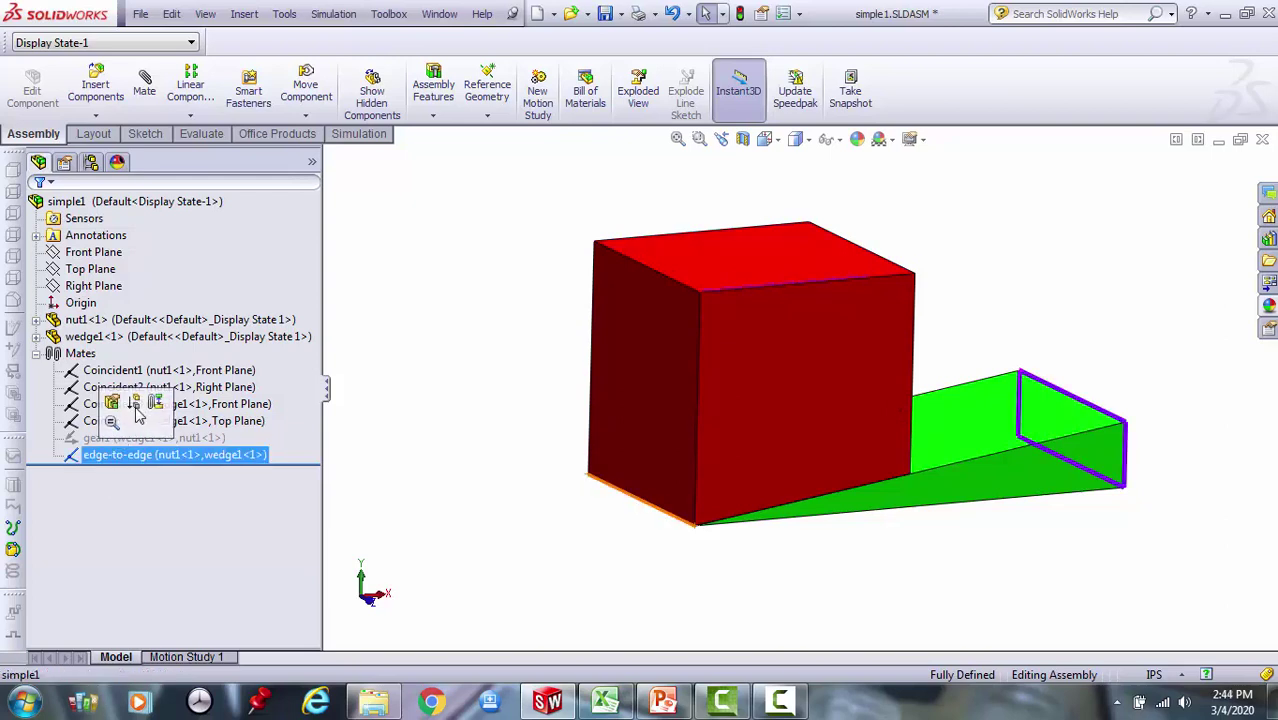
{"action": "left_click", "coordinate": [134, 405]}
{"action": "left_click", "coordinate": [134, 405]}
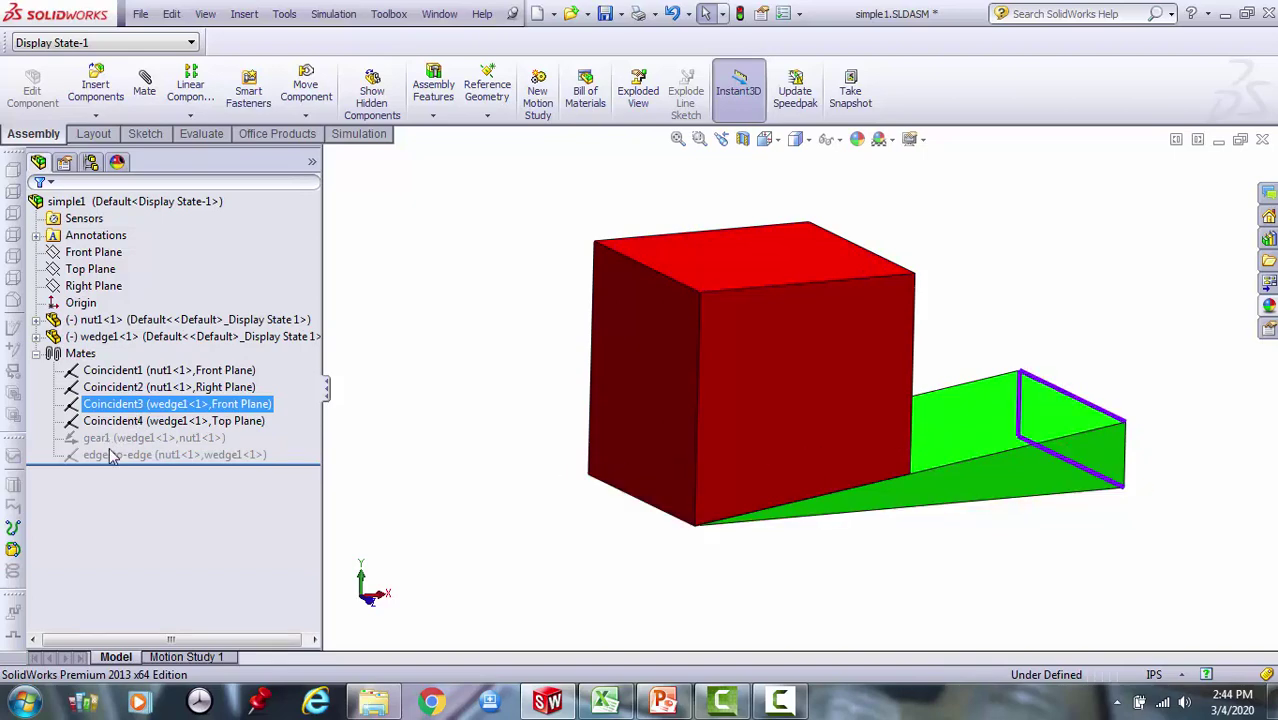
{"action": "left_click", "coordinate": [113, 455]}
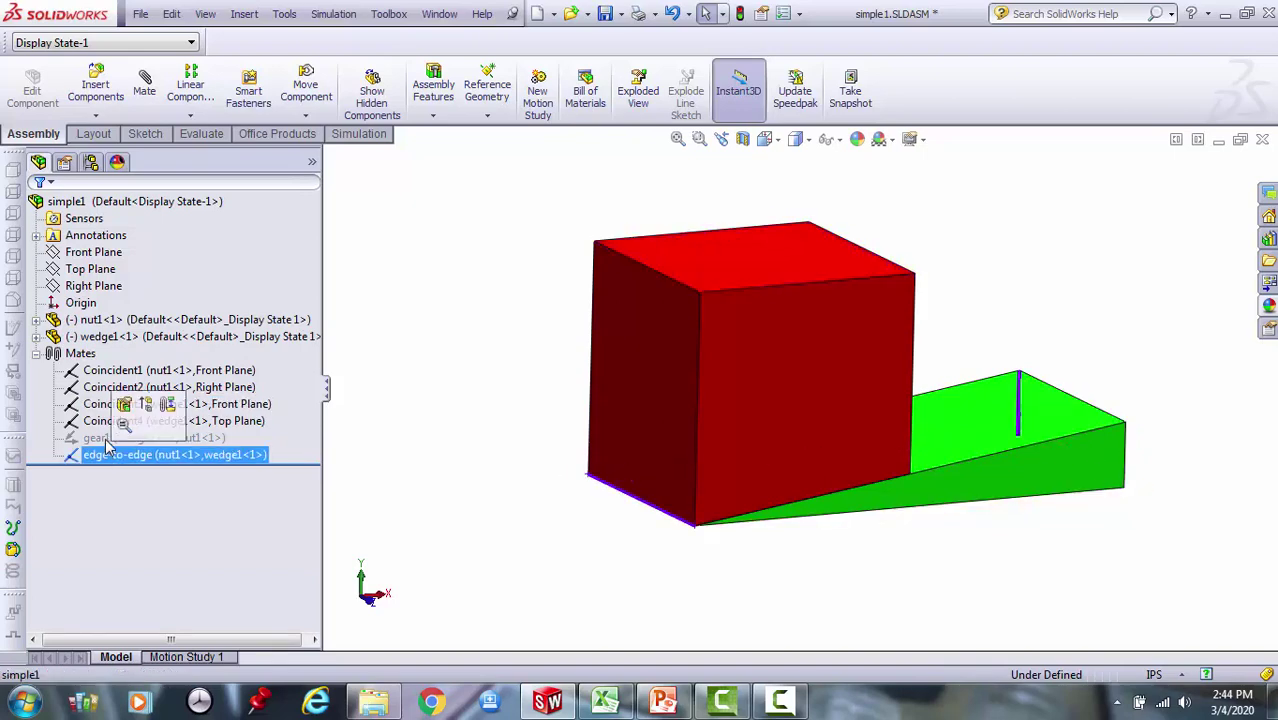
Unsuppress the gear1 mate coupling wedge1 and nut1.
{"action": "left_click", "coordinate": [106, 439]}
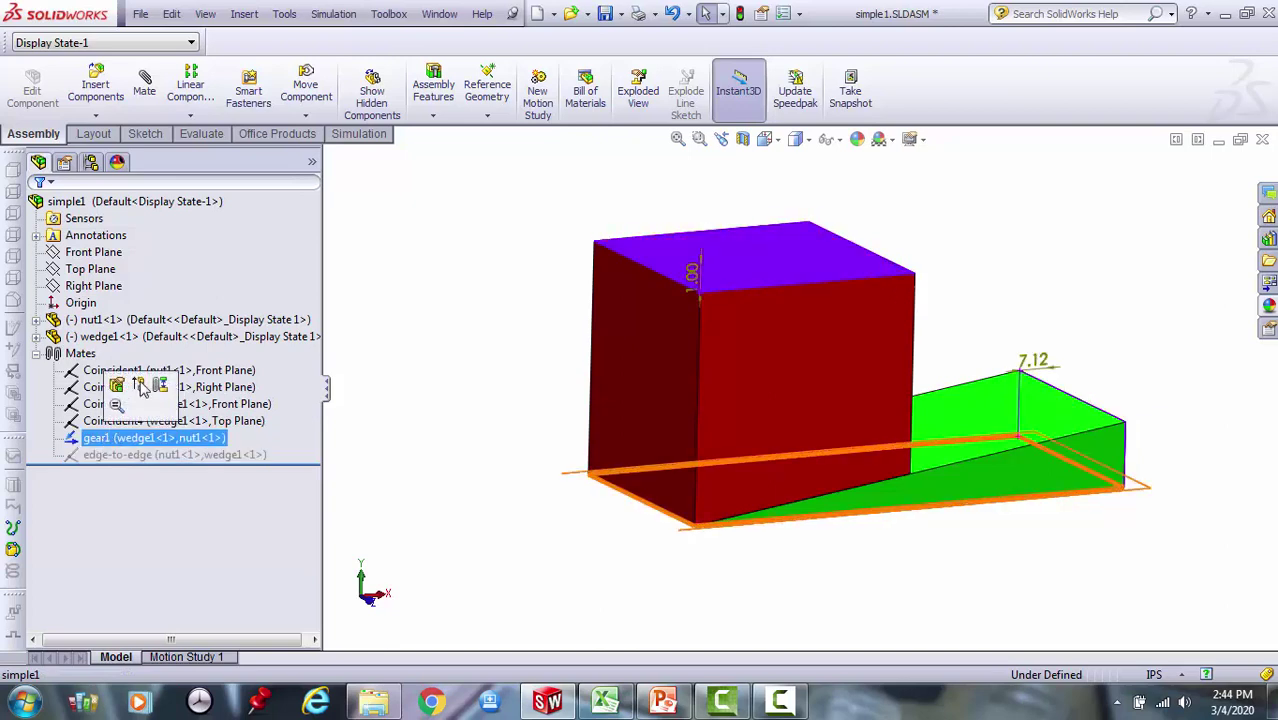
{"action": "left_click", "coordinate": [135, 388]}
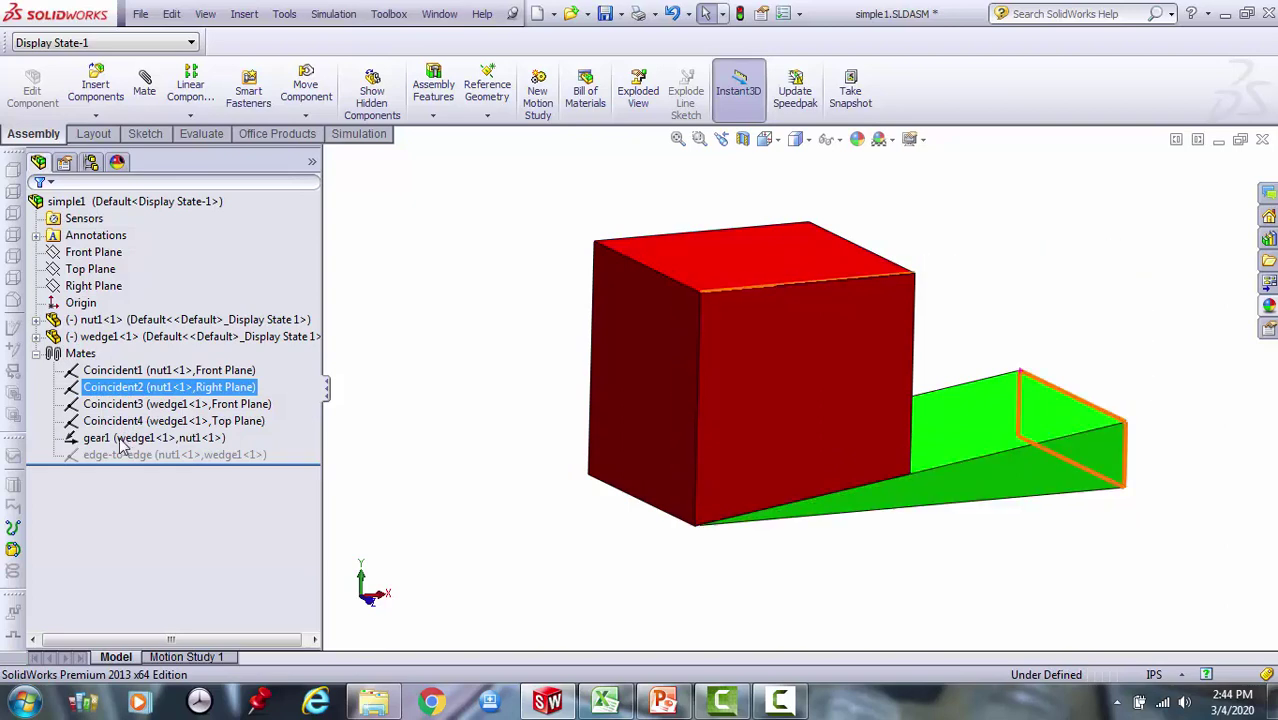
{"action": "left_click", "coordinate": [118, 440]}
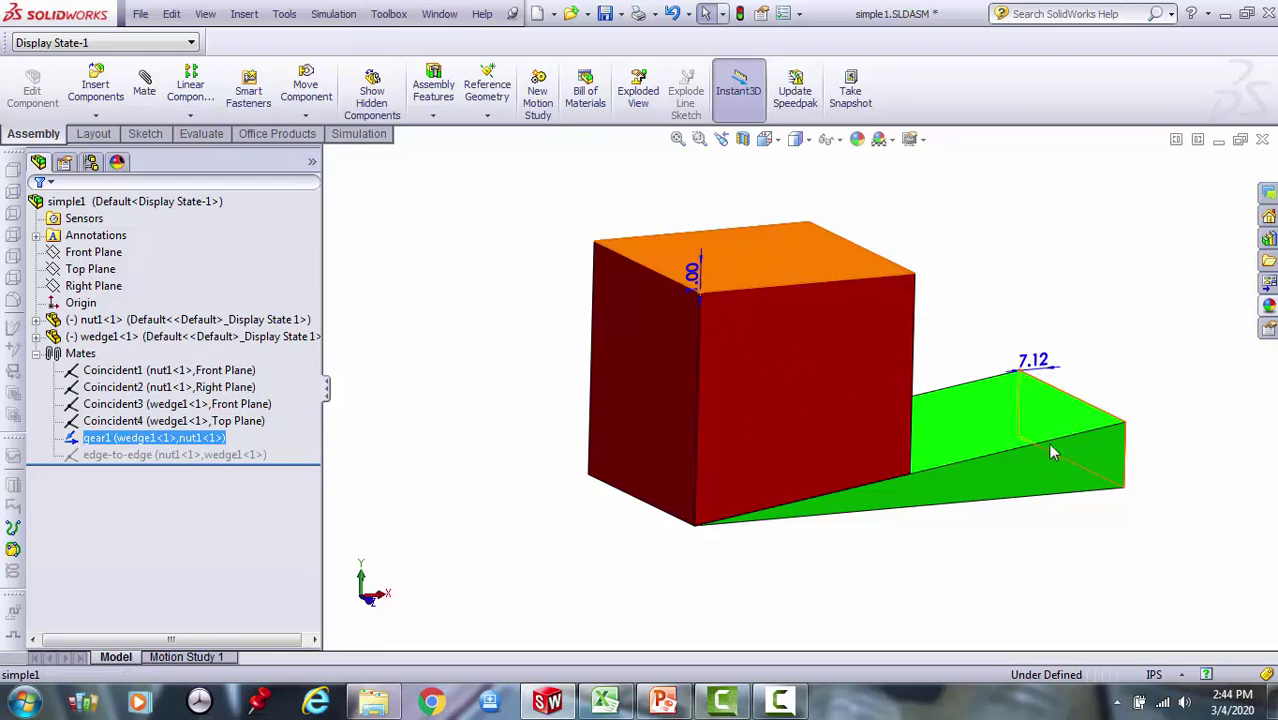
Slide the wedge under the nut and partway back out to test the coupled motion, leaving it partly beneath the nut.
{"action": "left_click_drag", "start_coordinate": [1106, 476], "coordinate": [894, 529]}
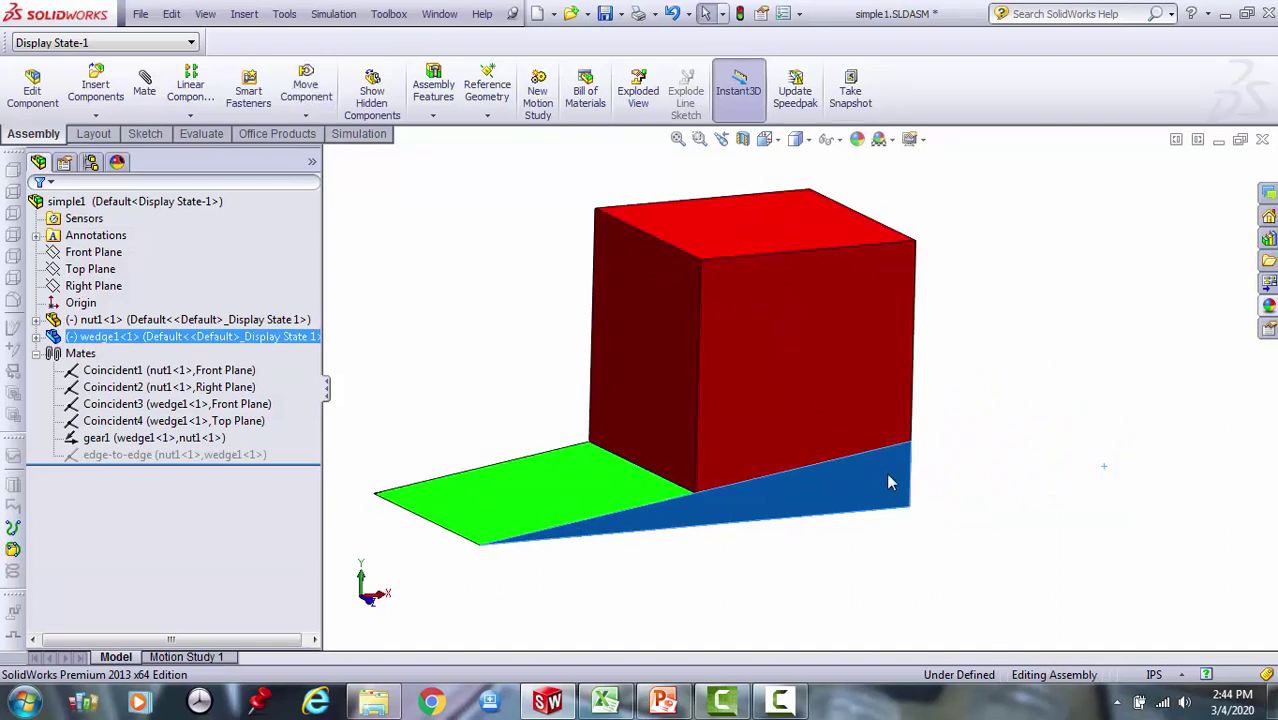
{"action": "left_click_drag", "start_coordinate": [890, 483], "coordinate": [976, 479]}
{"action": "key", "text": "Escape"}
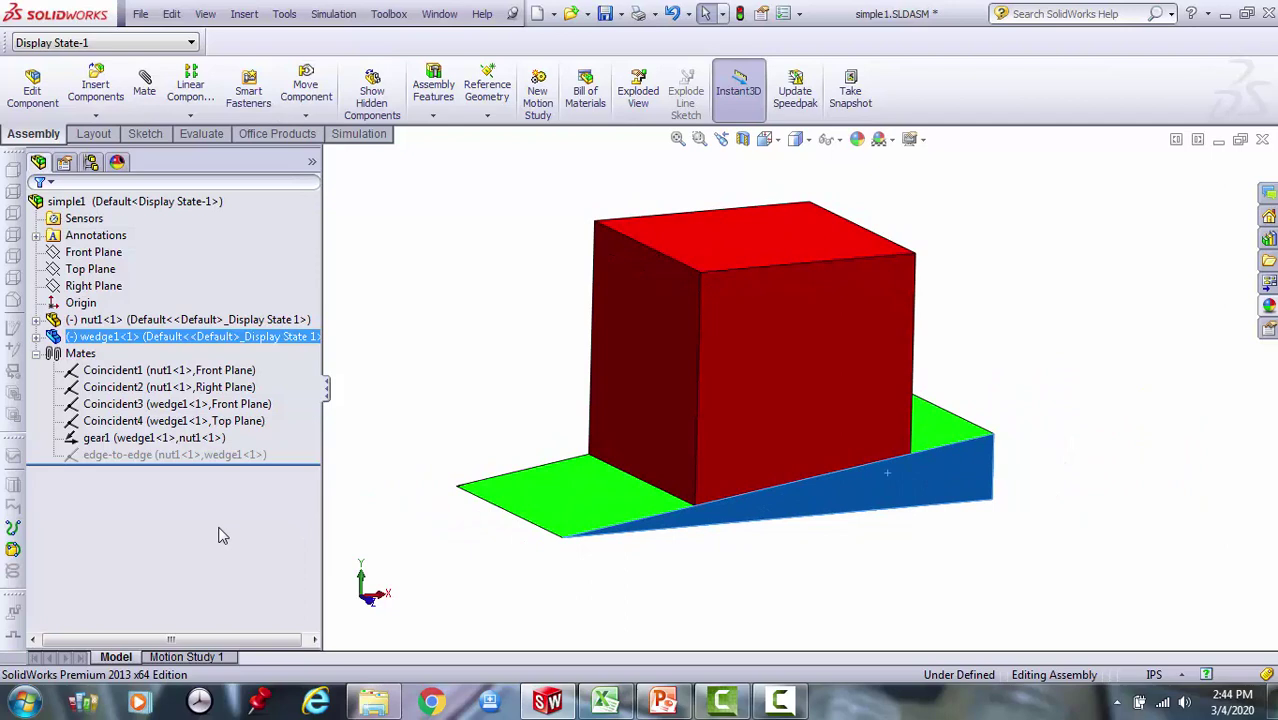
Unsuppress the edge-to-edge mate to bring the nut and wedge back to their starting position, and clear the selection.
{"action": "left_click", "coordinate": [137, 455]}
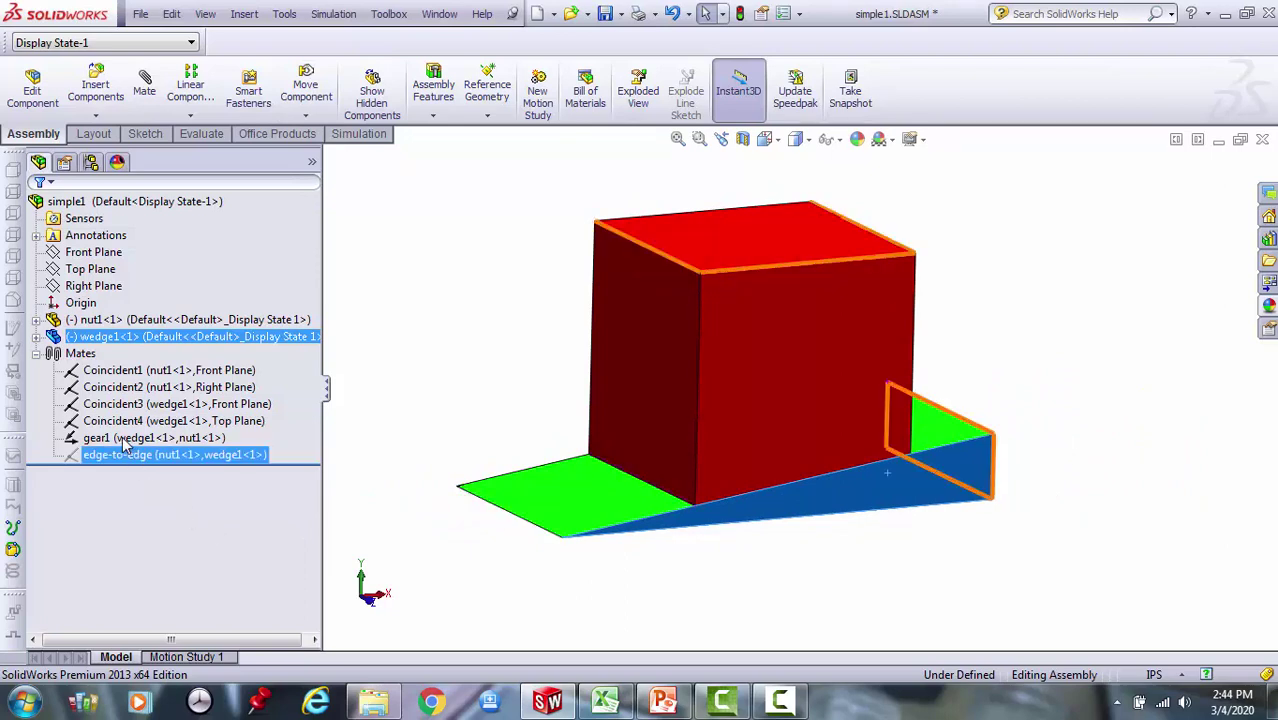
{"action": "left_click", "coordinate": [125, 439]}
{"action": "left_click", "coordinate": [115, 457], "text": "ctrl"}
{"action": "left_click", "coordinate": [115, 458]}
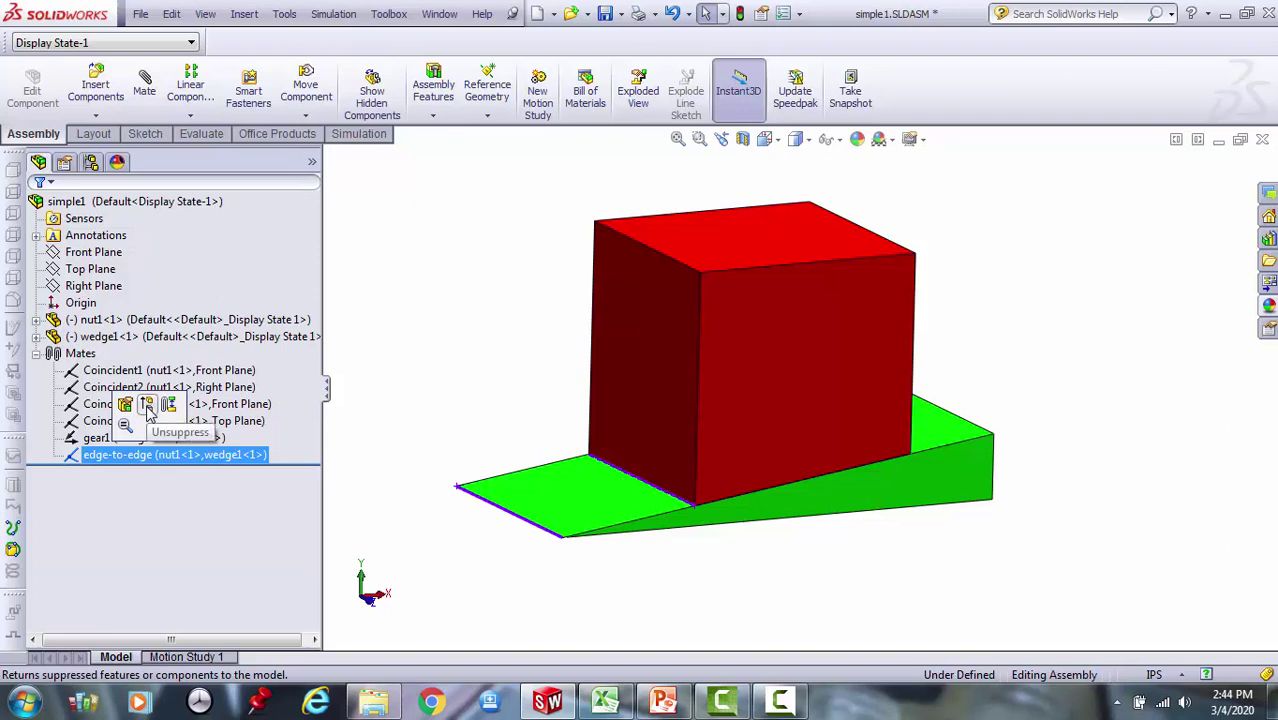
{"action": "left_click", "coordinate": [146, 405]}
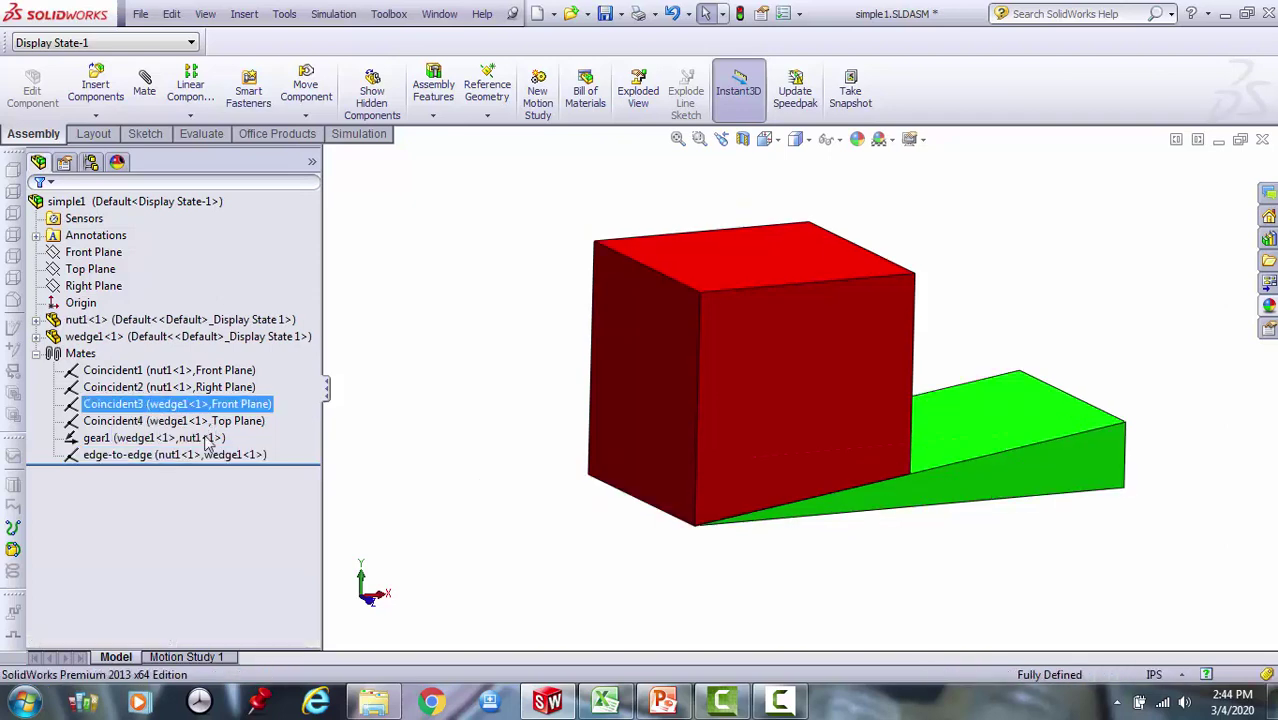
{"action": "left_click", "coordinate": [484, 497]}
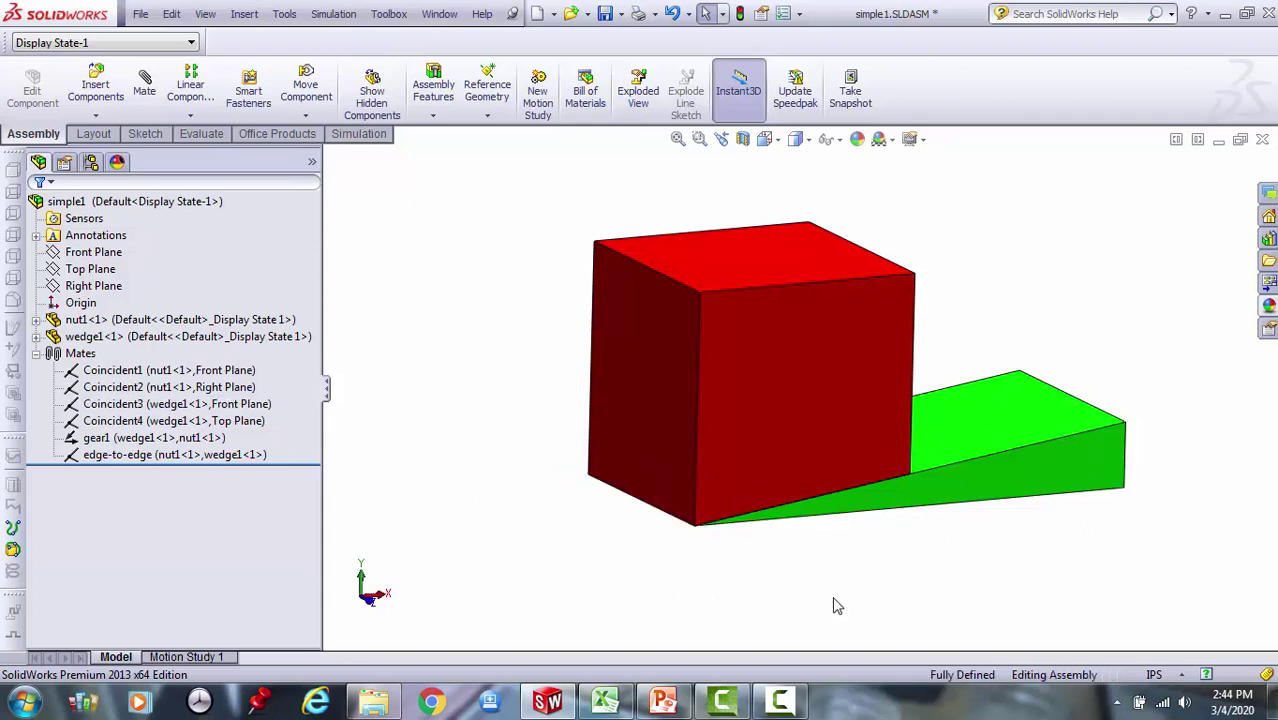
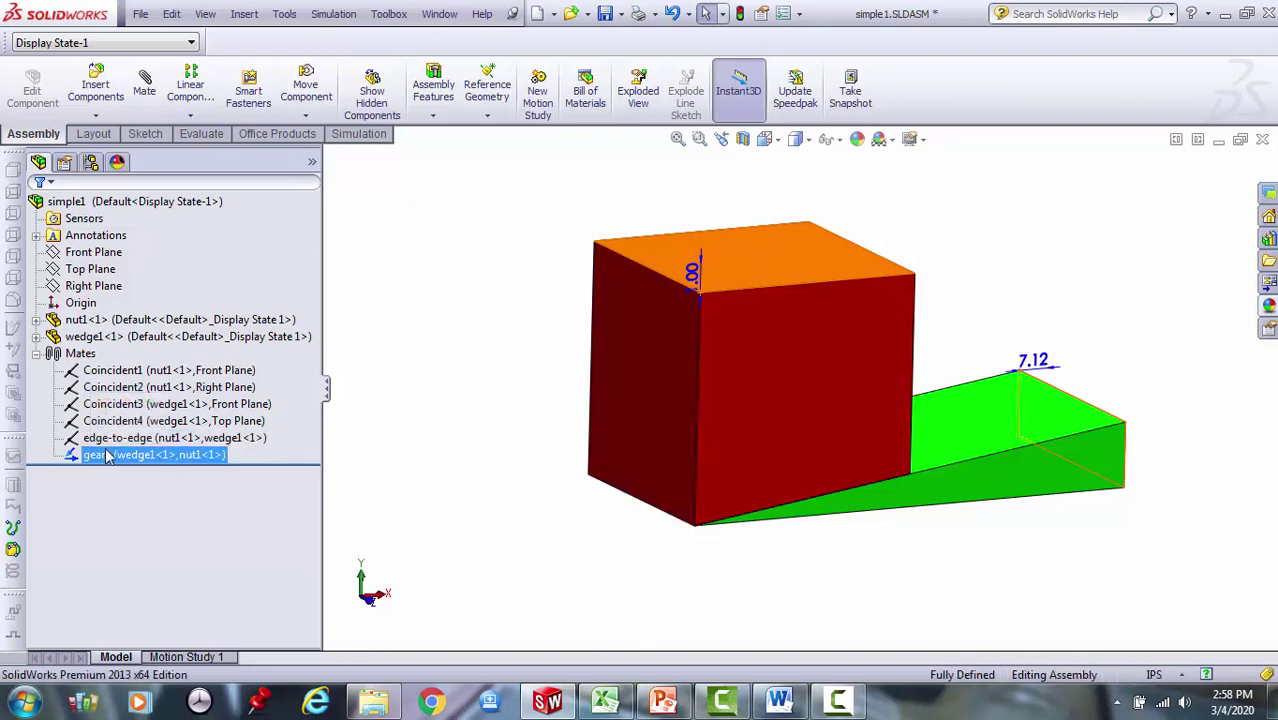
Reorder the mates so that gear1 comes before edge-to-edge, and clear the selection.
{"action": "mouse_move", "coordinate": [110, 455]}
{"action": "left_mouse_down"}
{"action": "mouse_move", "coordinate": [120, 425]}
{"action": "mouse_move", "coordinate": [131, 441]}
{"action": "left_mouse_up"}
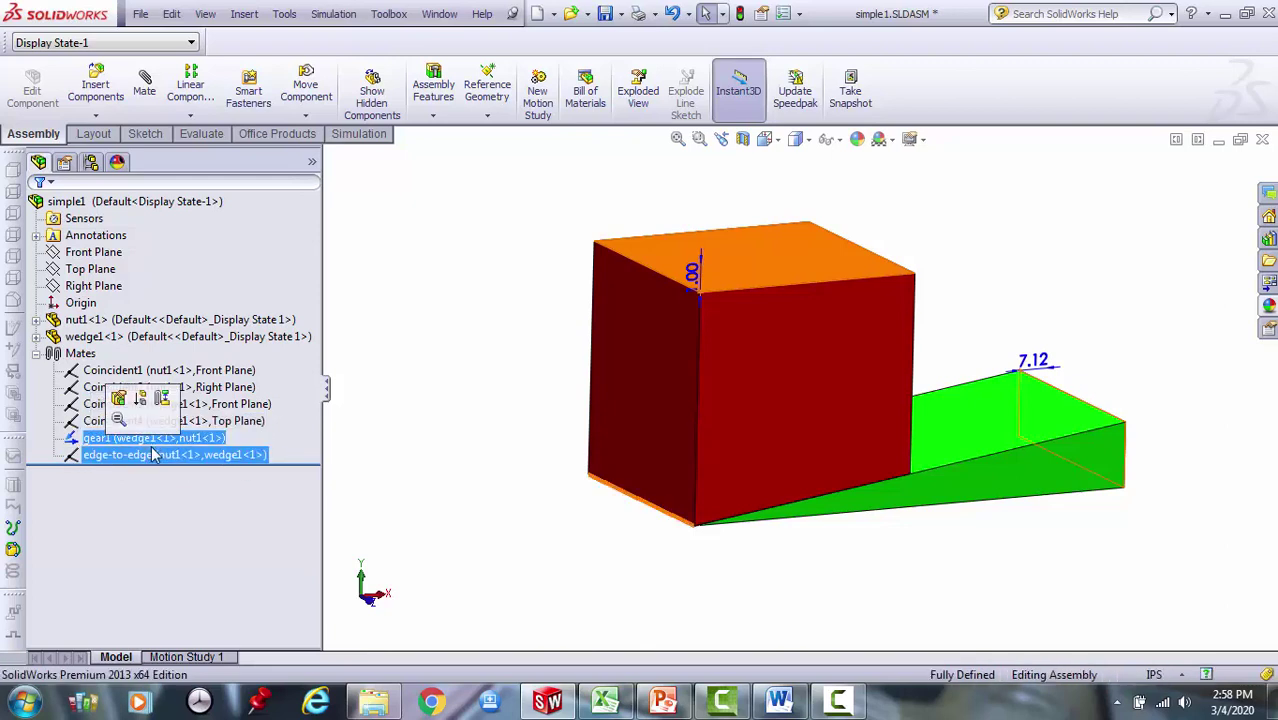
{"action": "left_click", "coordinate": [393, 434]}
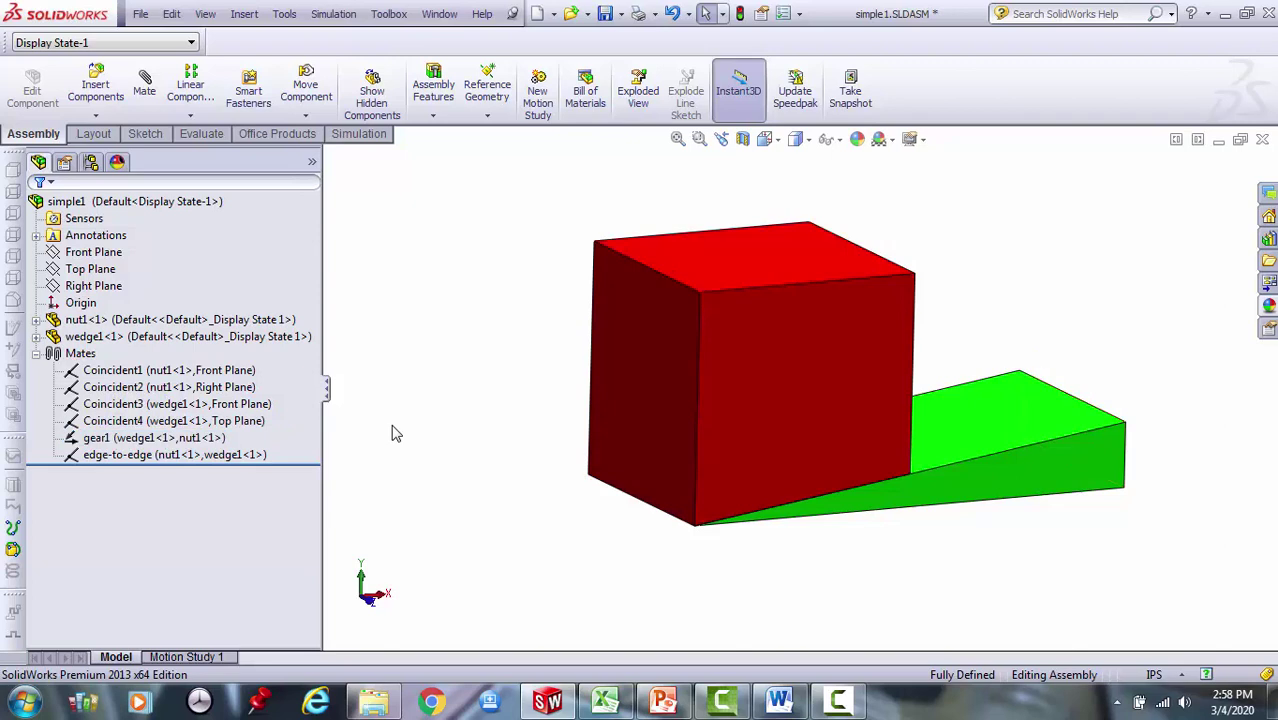
Examine the gear1 and edge-to-edge mates by highlighting their mated geometry and comparing their order among the mates.
{"action": "left_click", "coordinate": [214, 438]}
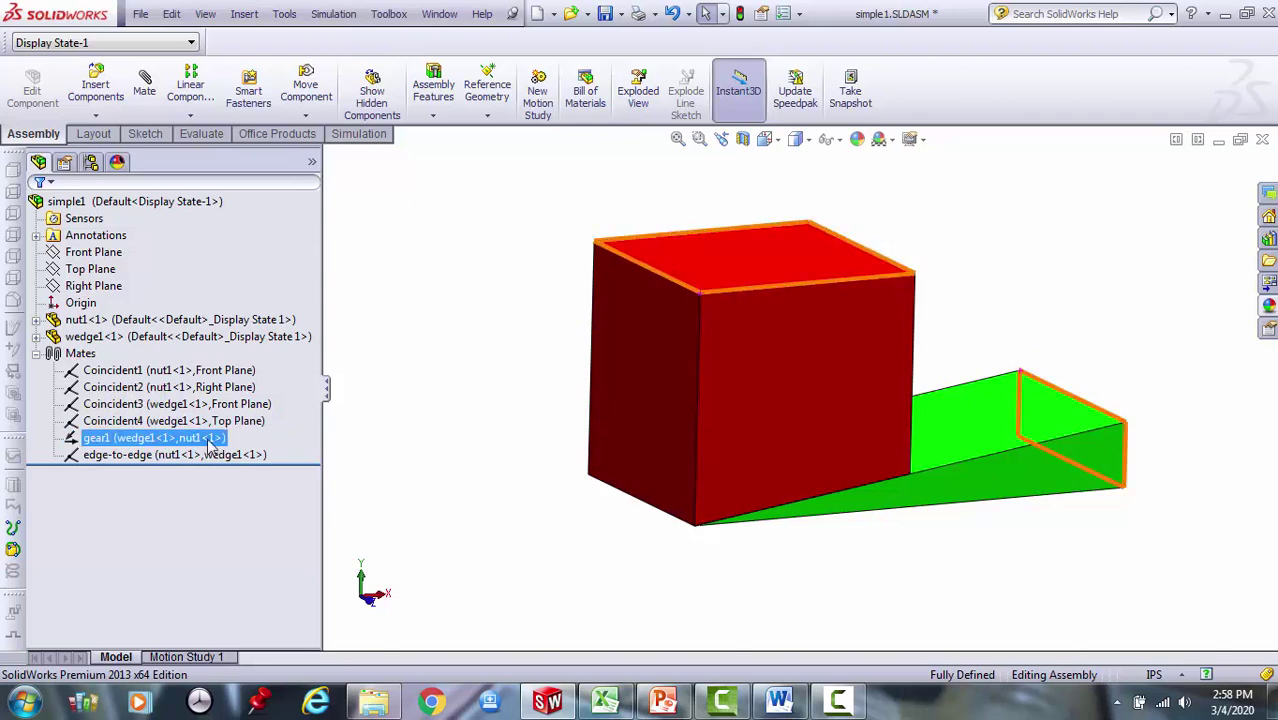
{"action": "left_click", "coordinate": [212, 455]}
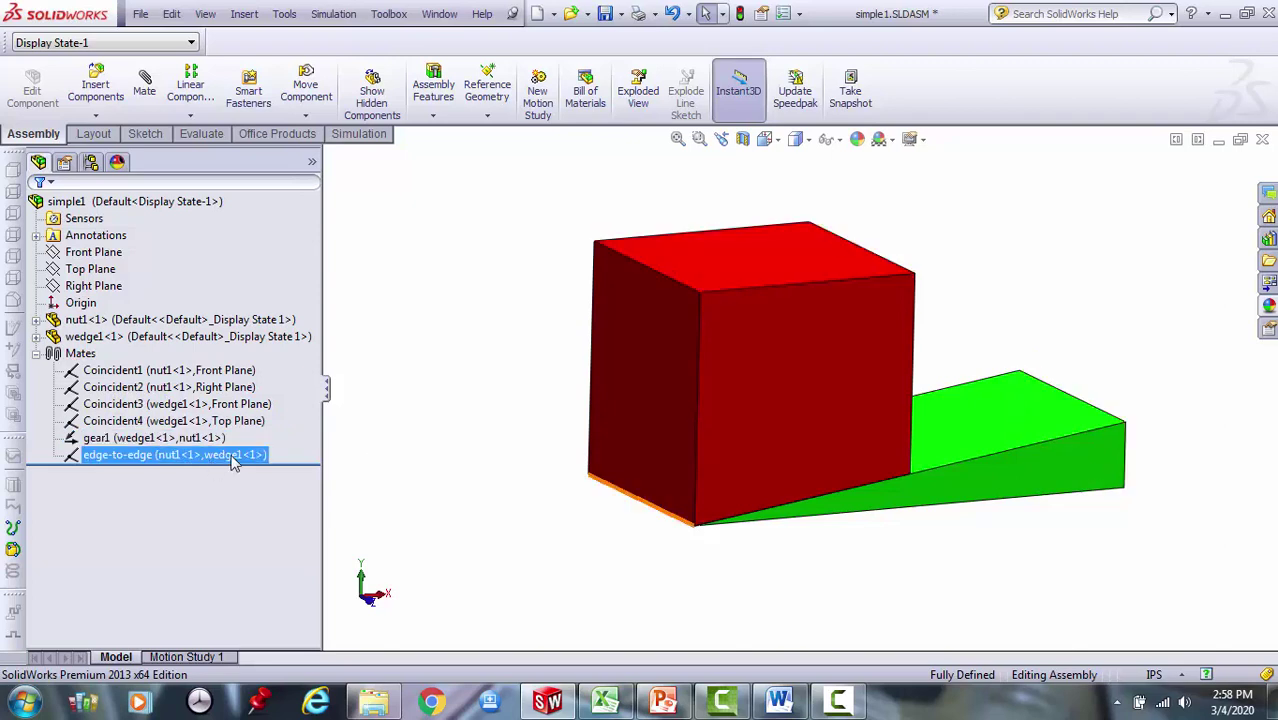
{"action": "left_click", "coordinate": [434, 445]}
{"action": "left_click", "coordinate": [193, 457]}
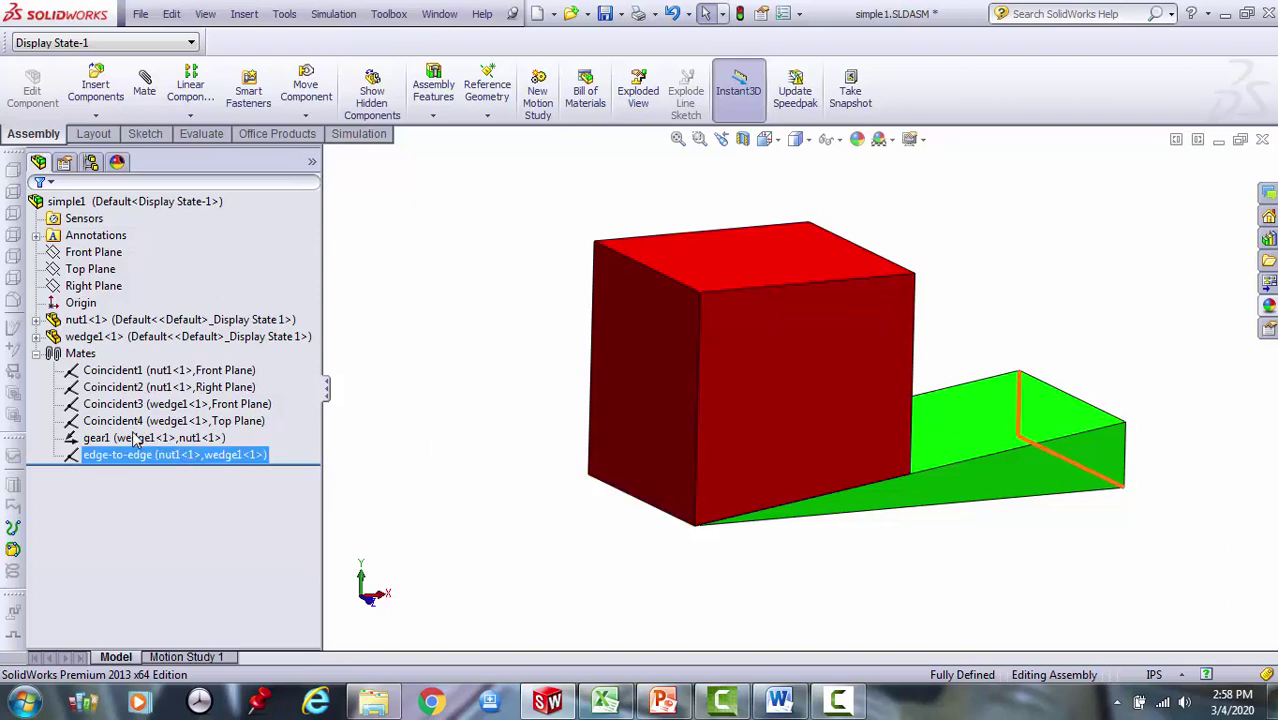
{"action": "left_click", "coordinate": [367, 428]}
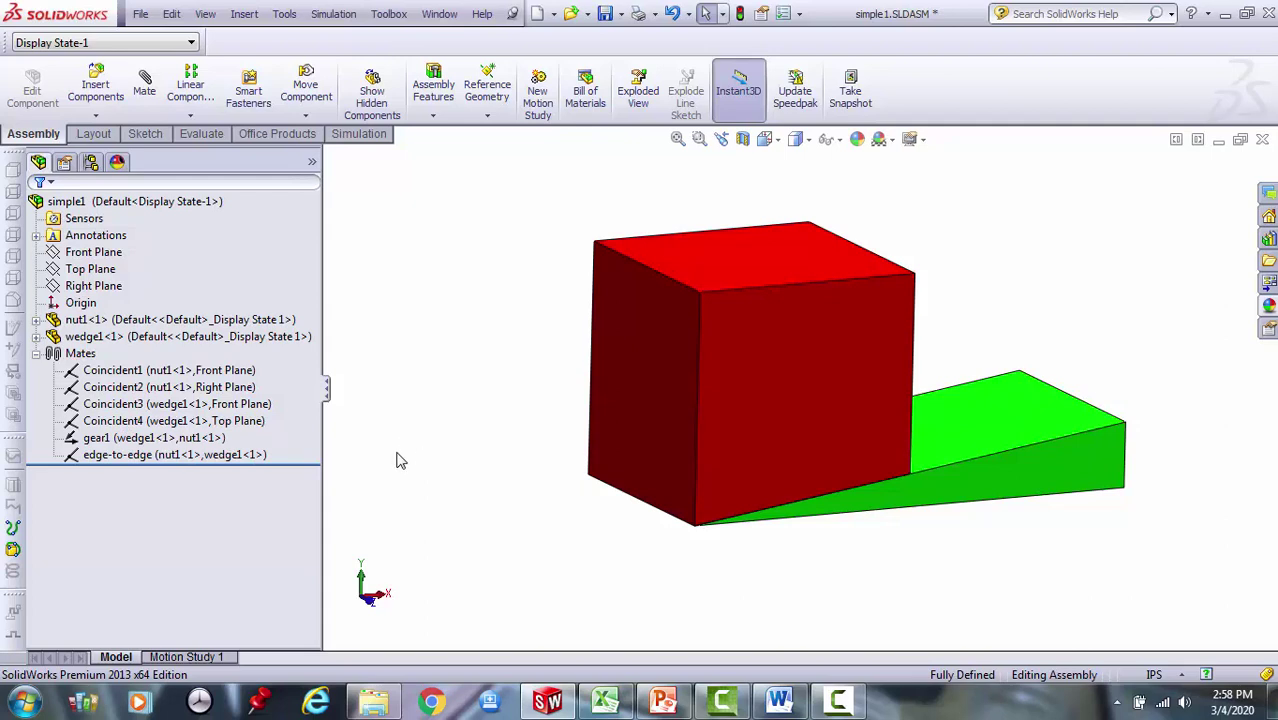
{"action": "left_click", "coordinate": [166, 455]}
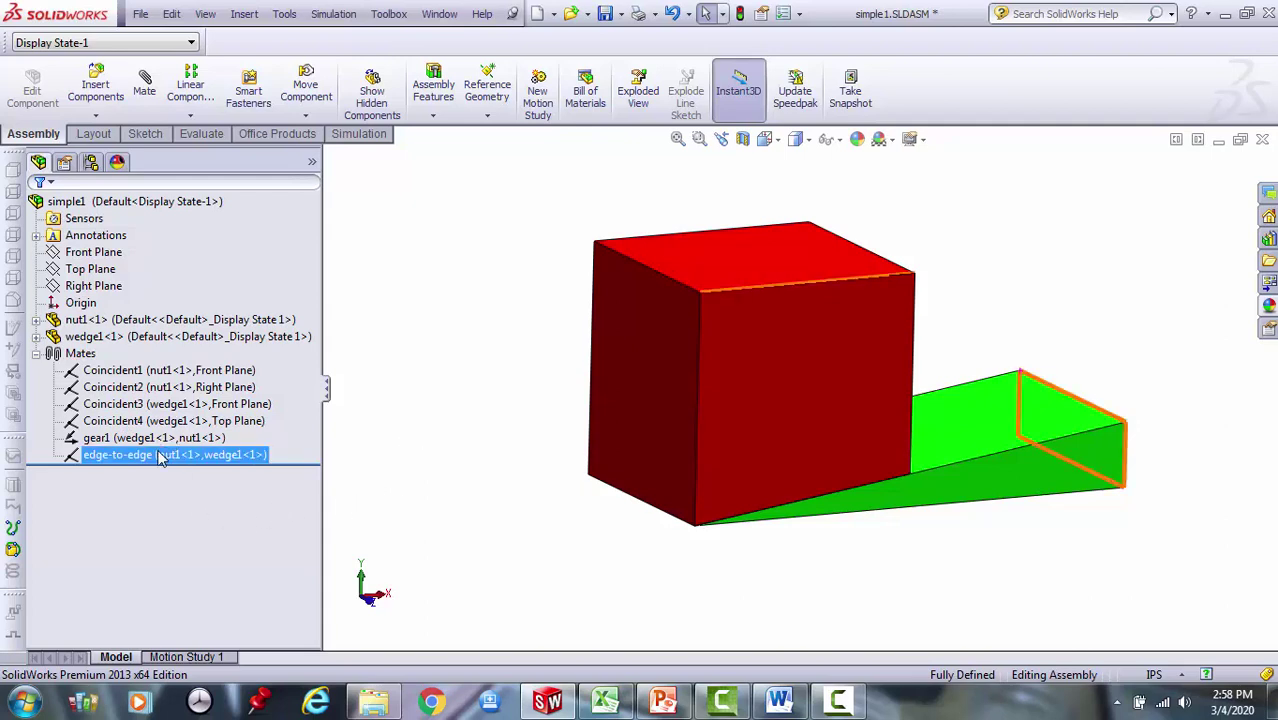
{"action": "left_click", "coordinate": [251, 444]}
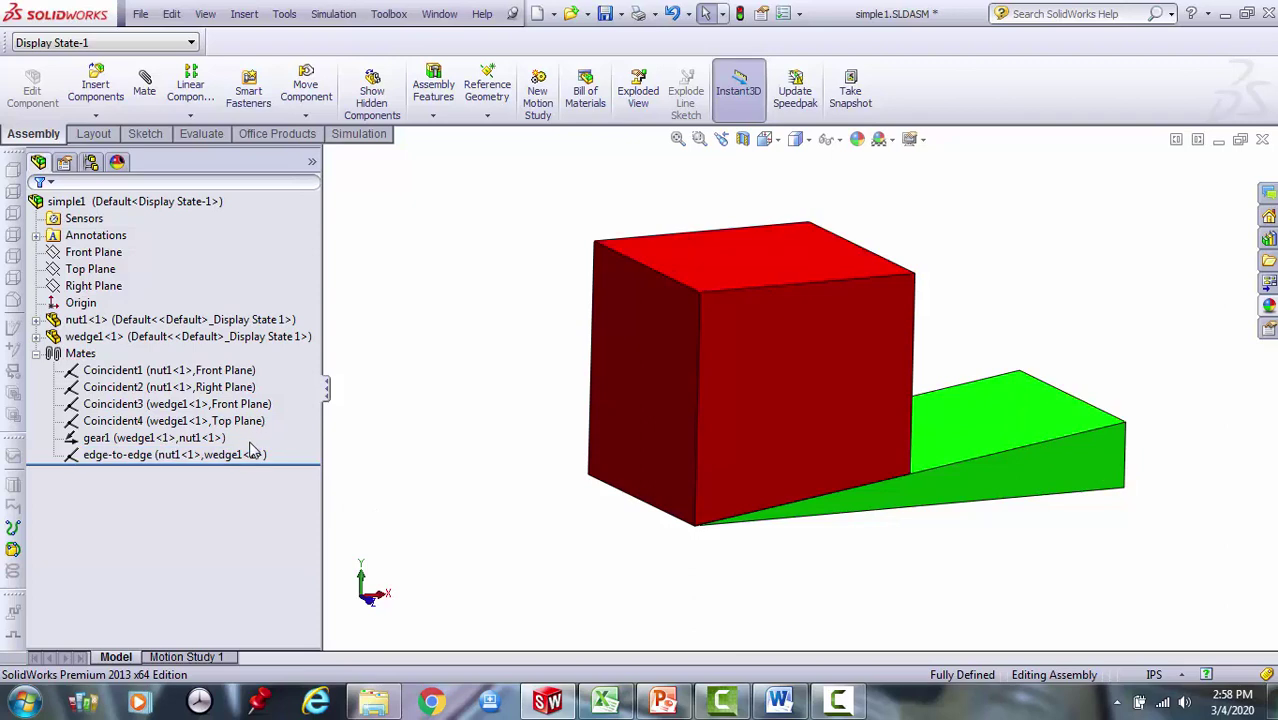
{"action": "left_click", "coordinate": [163, 456]}
{"action": "left_click", "coordinate": [257, 455]}
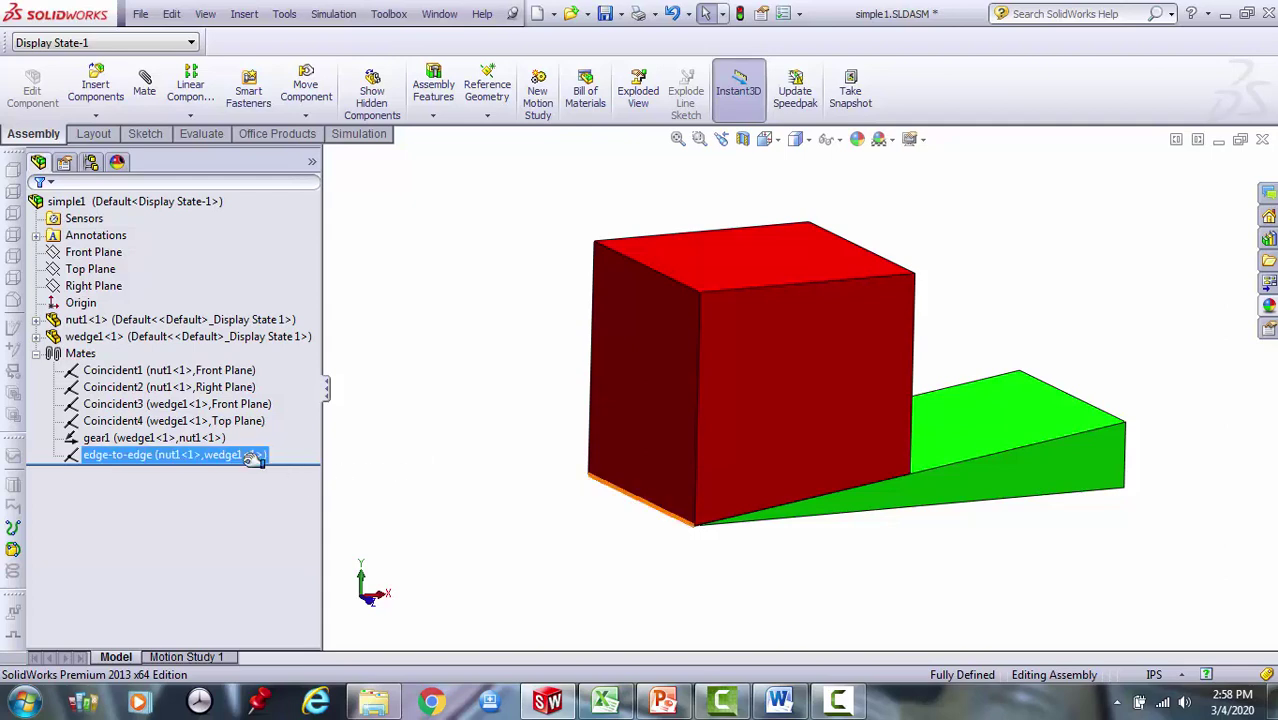
{"action": "left_click", "coordinate": [406, 500]}
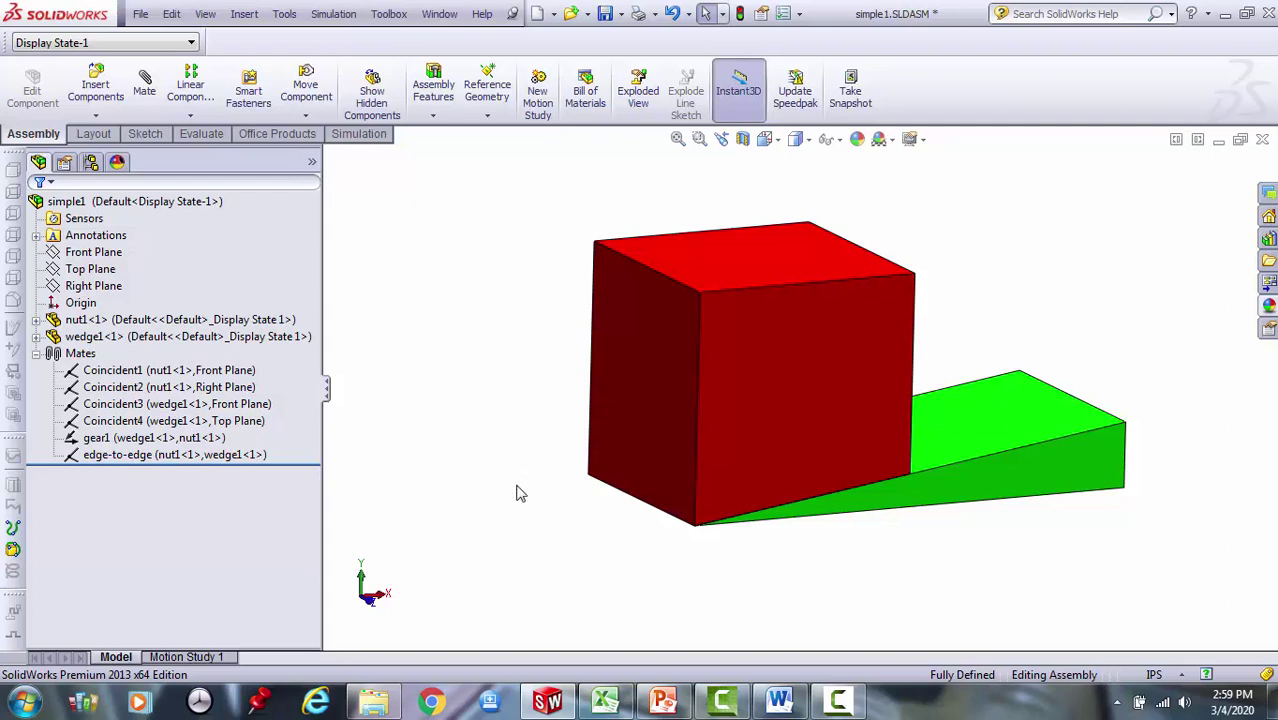
{"action": "left_click", "coordinate": [195, 455]}
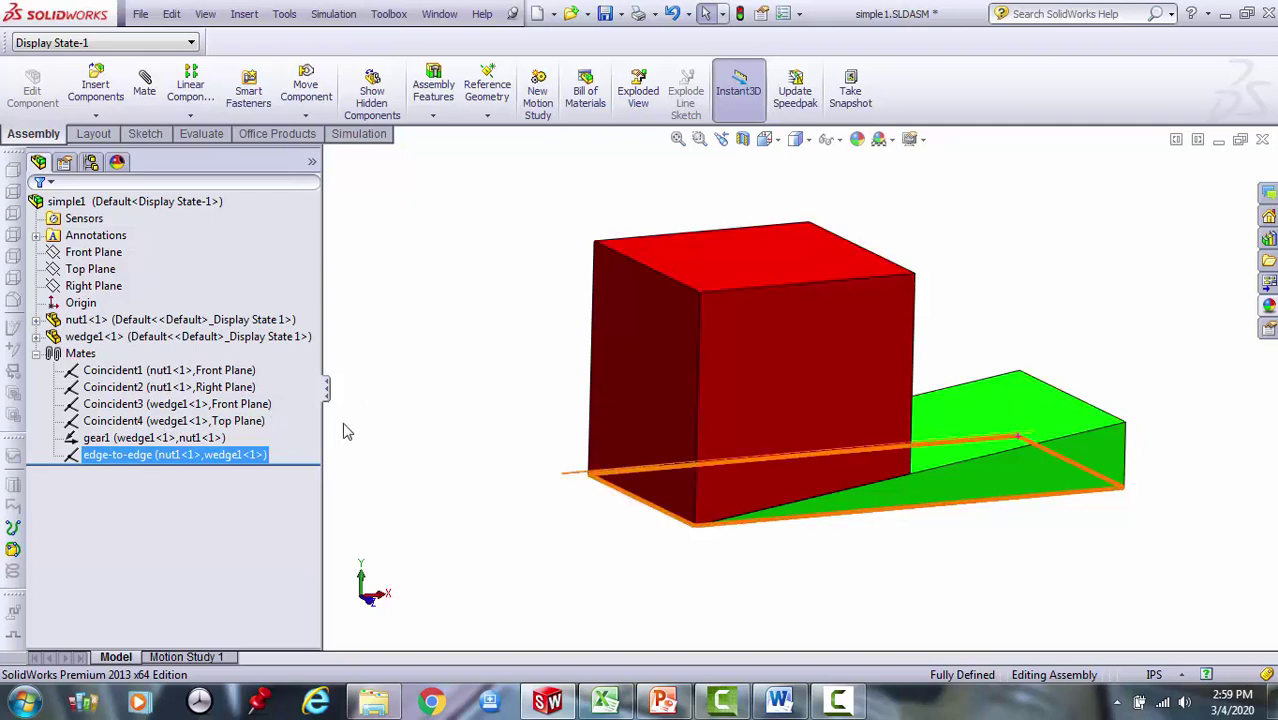
{"action": "left_click", "coordinate": [372, 450]}
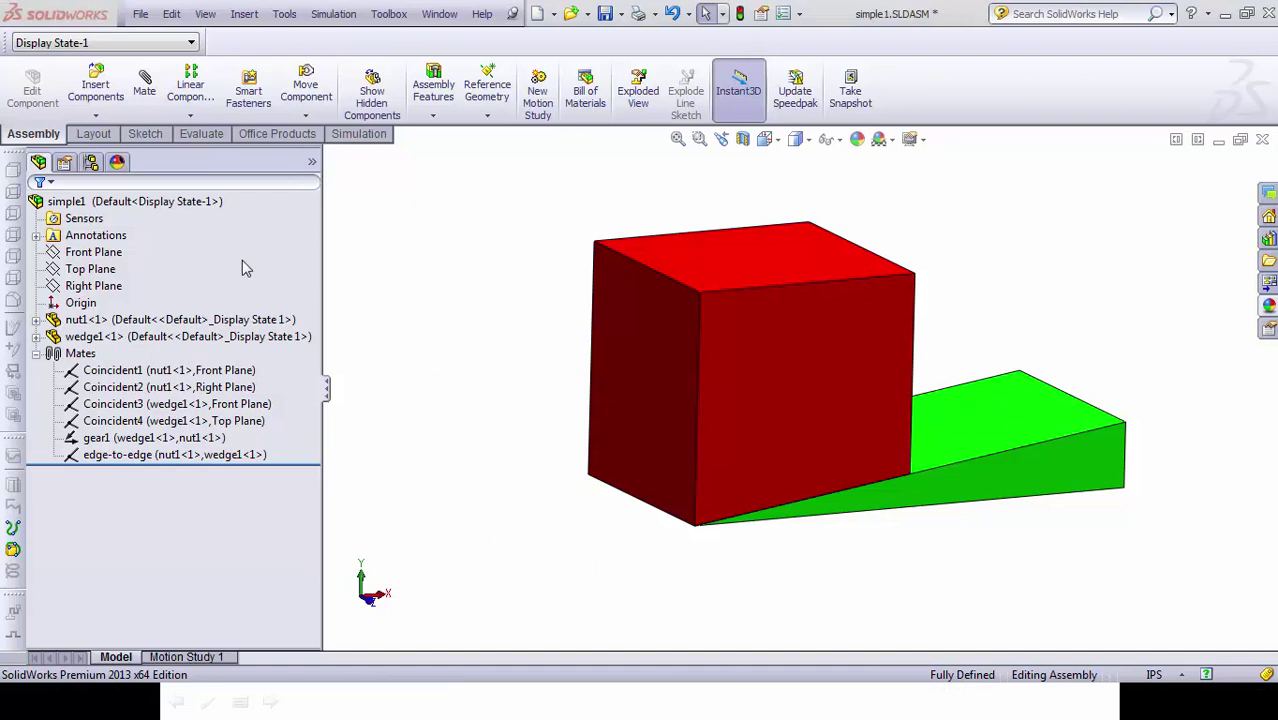
Run Interference Detection on the whole simple1 assembly, and close the check.
{"action": "left_click", "coordinate": [201, 134]}
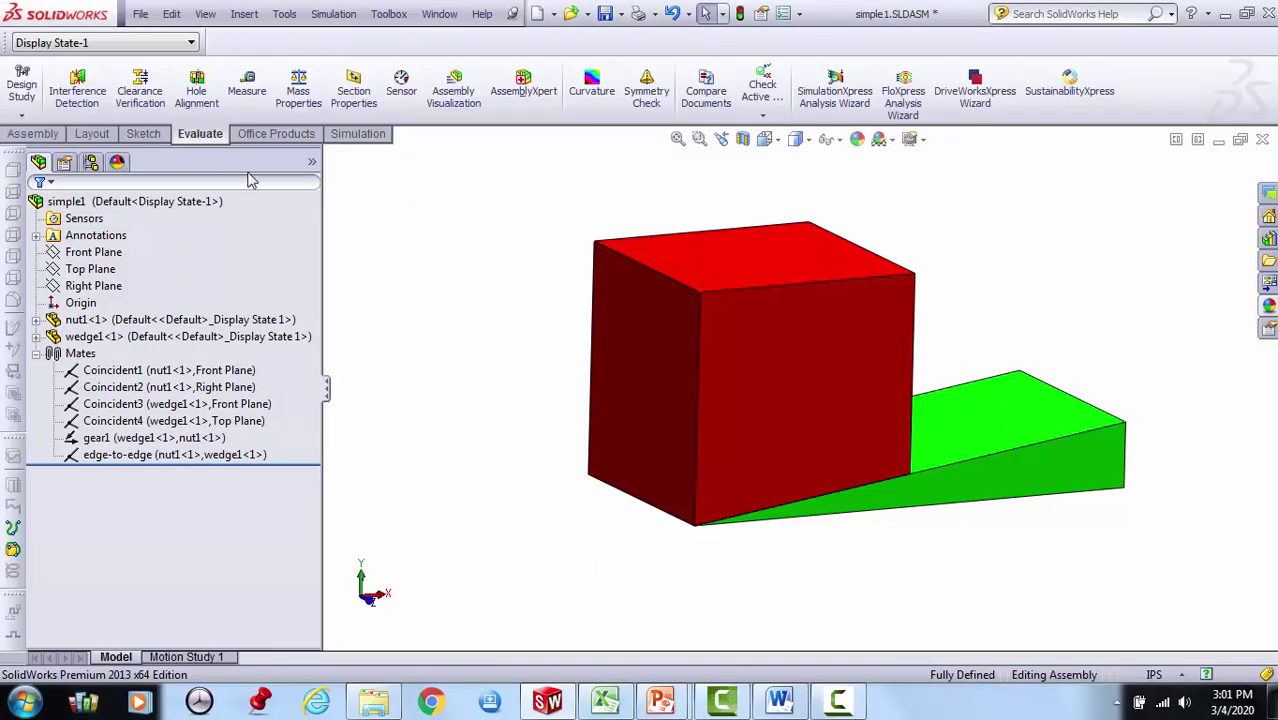
{"action": "left_click", "coordinate": [80, 108]}
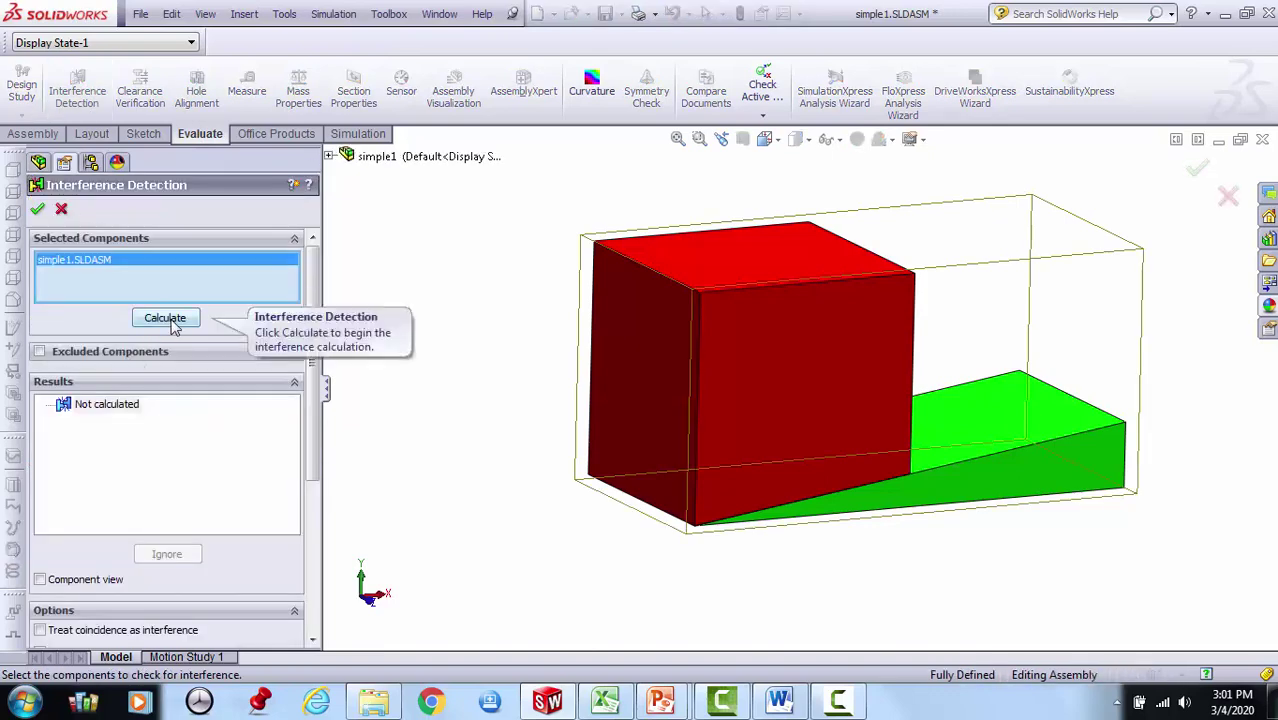
{"action": "left_click", "coordinate": [165, 318]}
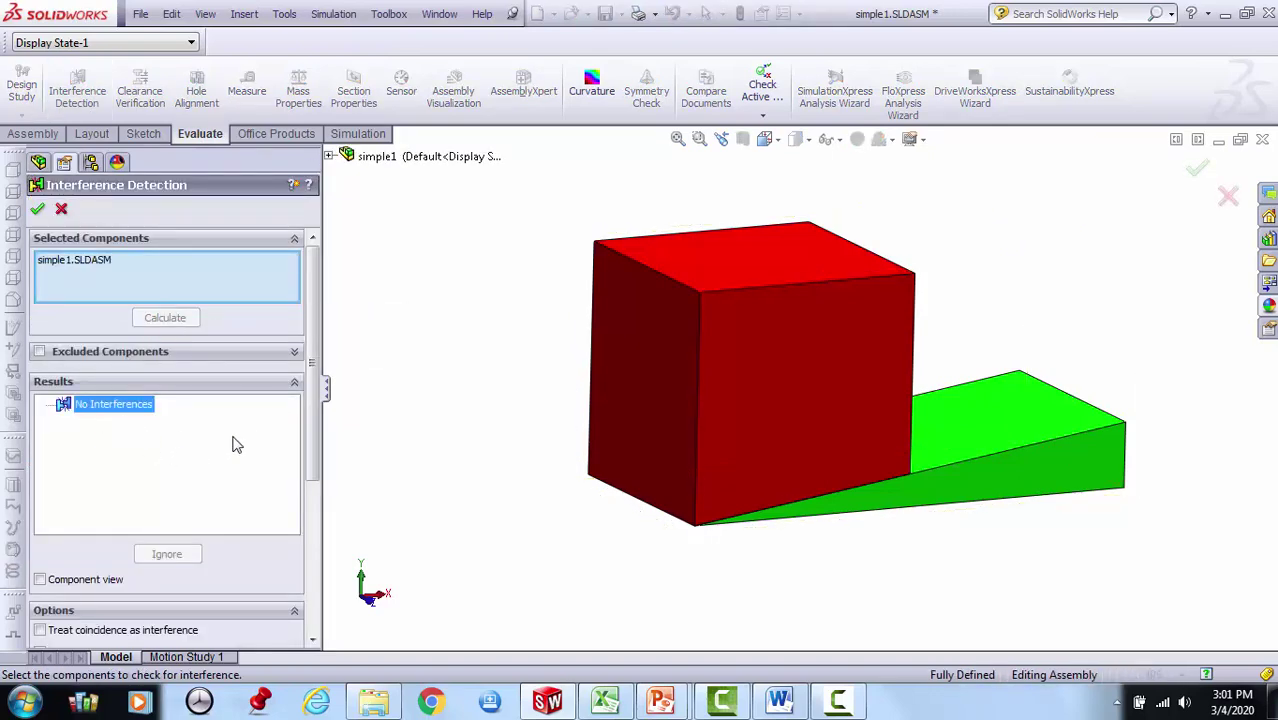
{"action": "left_click", "coordinate": [38, 211]}
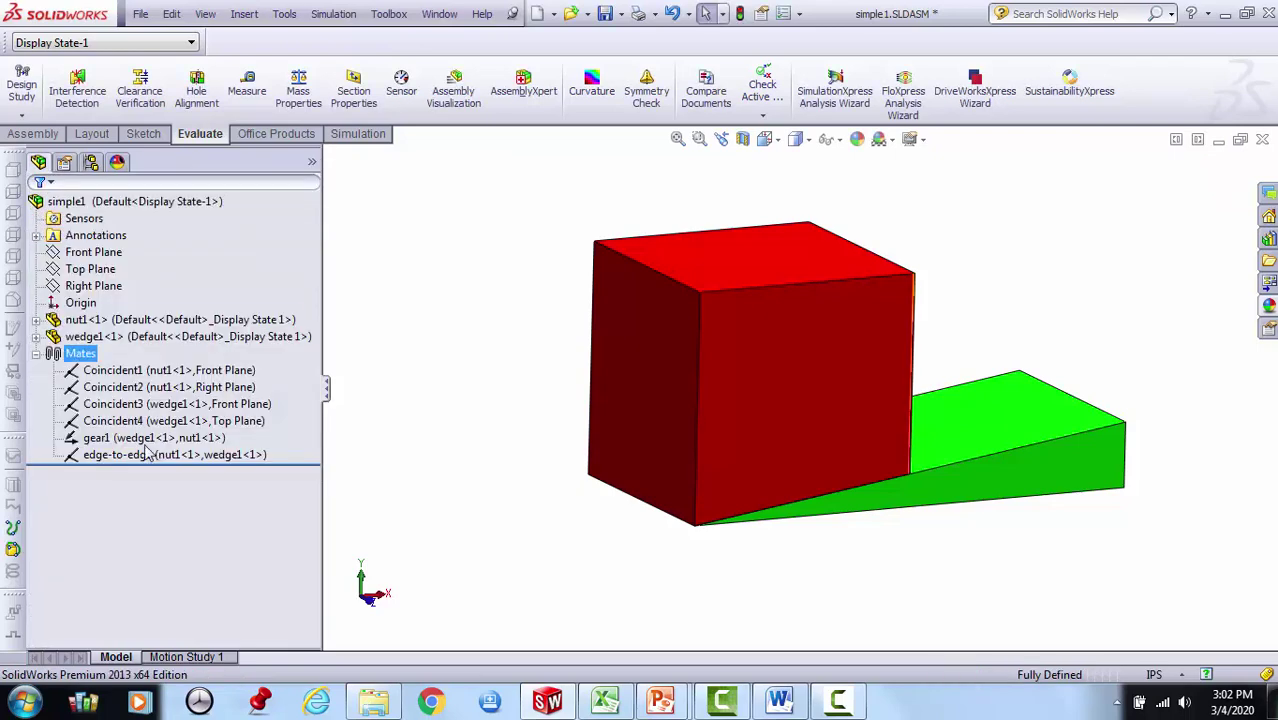
{"action": "left_click", "coordinate": [445, 566]}
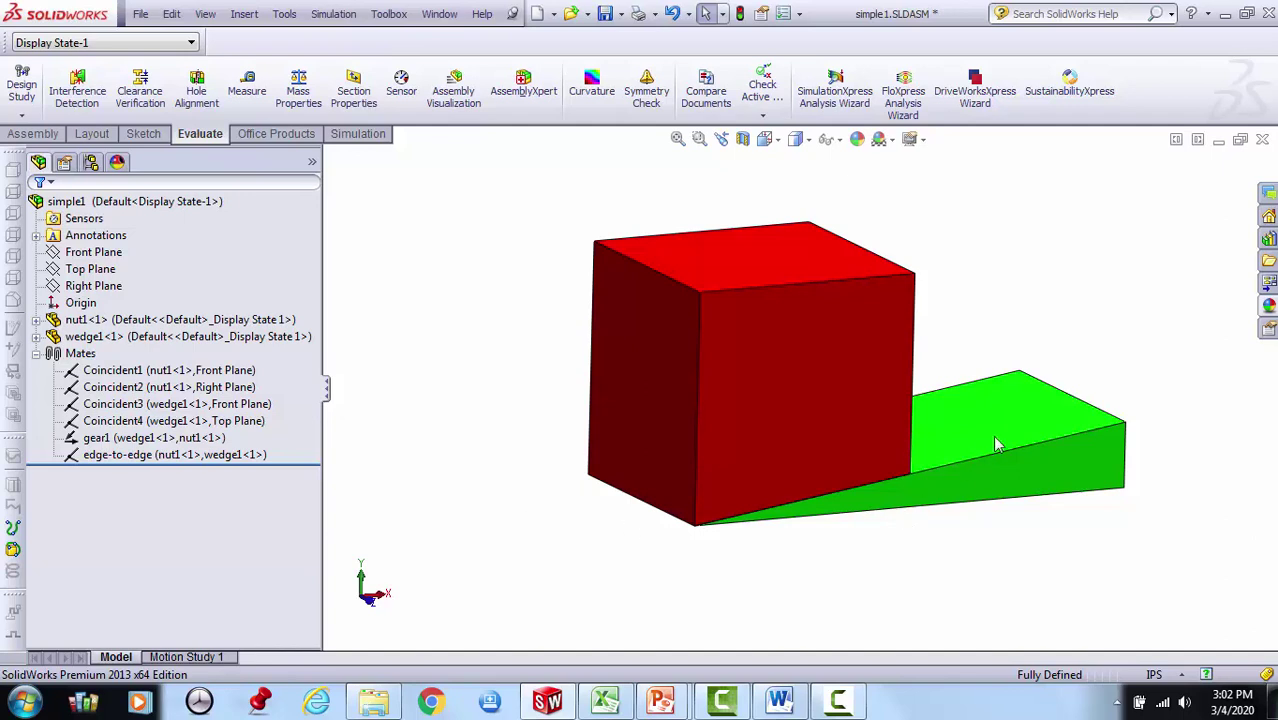
Examine the contact between the nut and the wedge from several directions, ending in the front view.
{"action": "scroll", "coordinate": [955, 424], "scroll_direction": "down", "scroll_amount": 2}
{"action": "scroll", "coordinate": [955, 424], "scroll_direction": "up", "scroll_amount": 1}
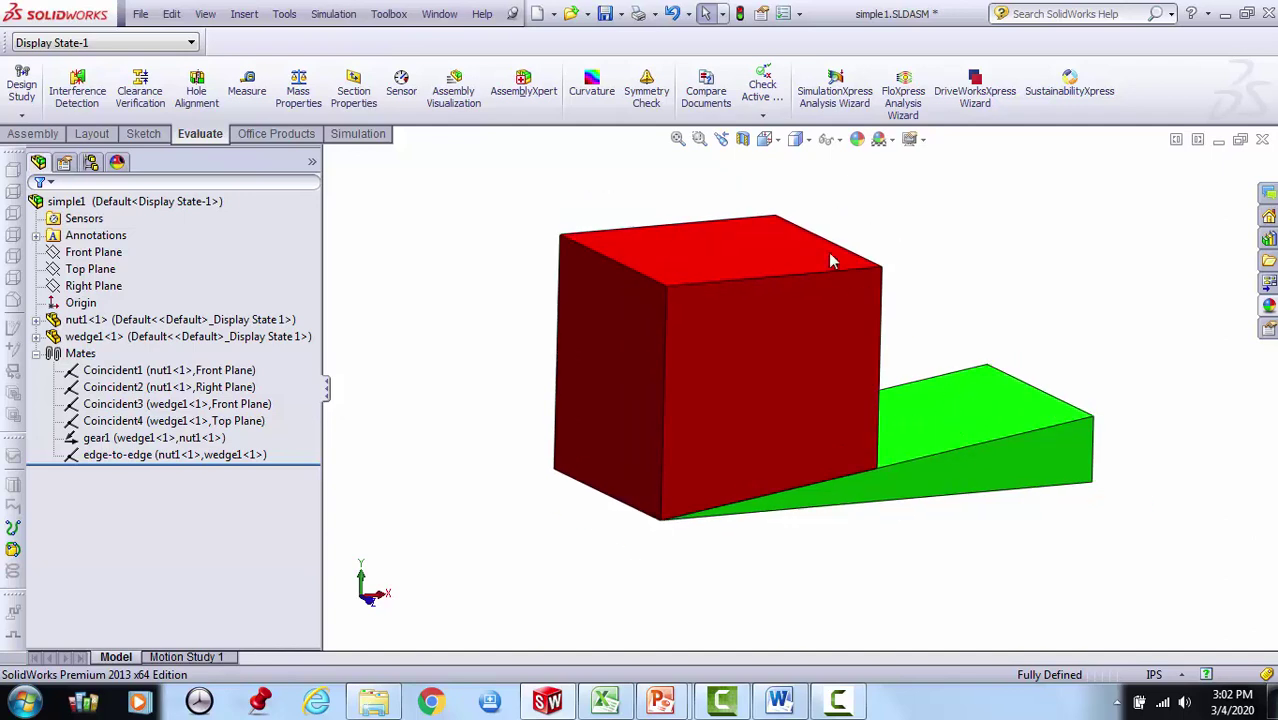
{"action": "left_click", "coordinate": [699, 139]}
{"action": "right_click", "coordinate": [904, 201]}
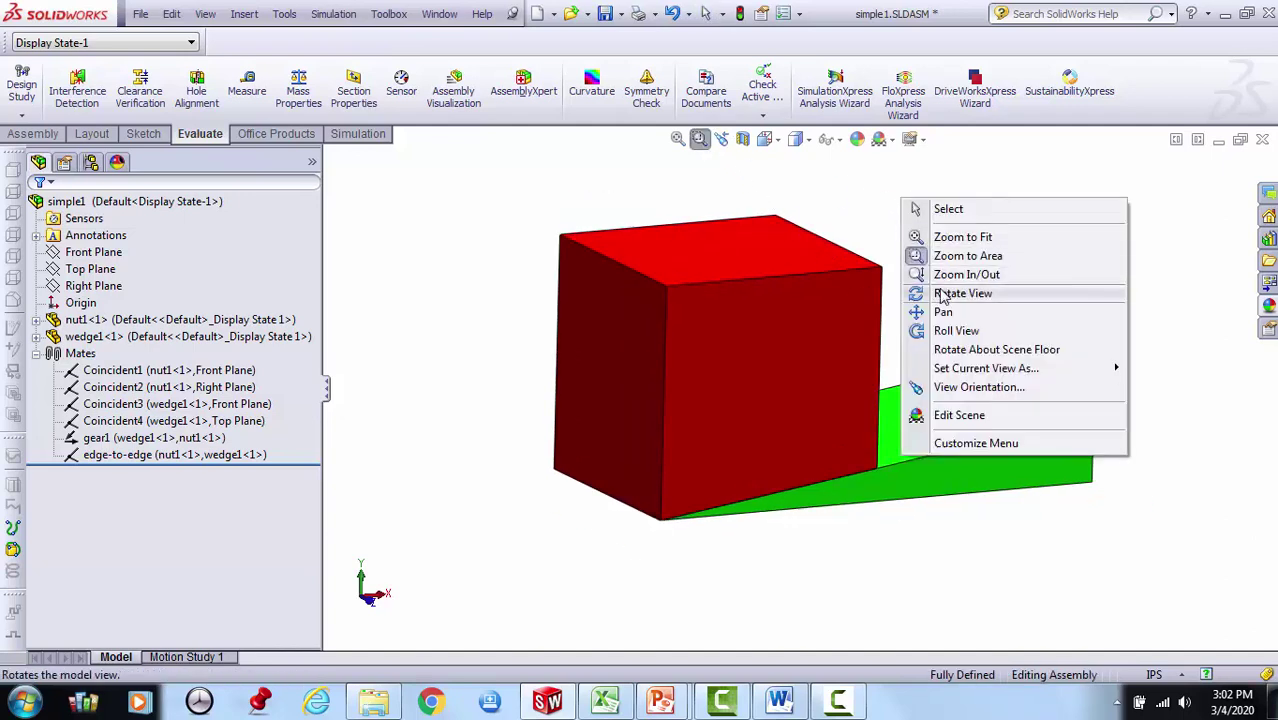
{"action": "left_click", "coordinate": [945, 293]}
{"action": "left_click_drag", "start_coordinate": [953, 302], "coordinate": [872, 295]}
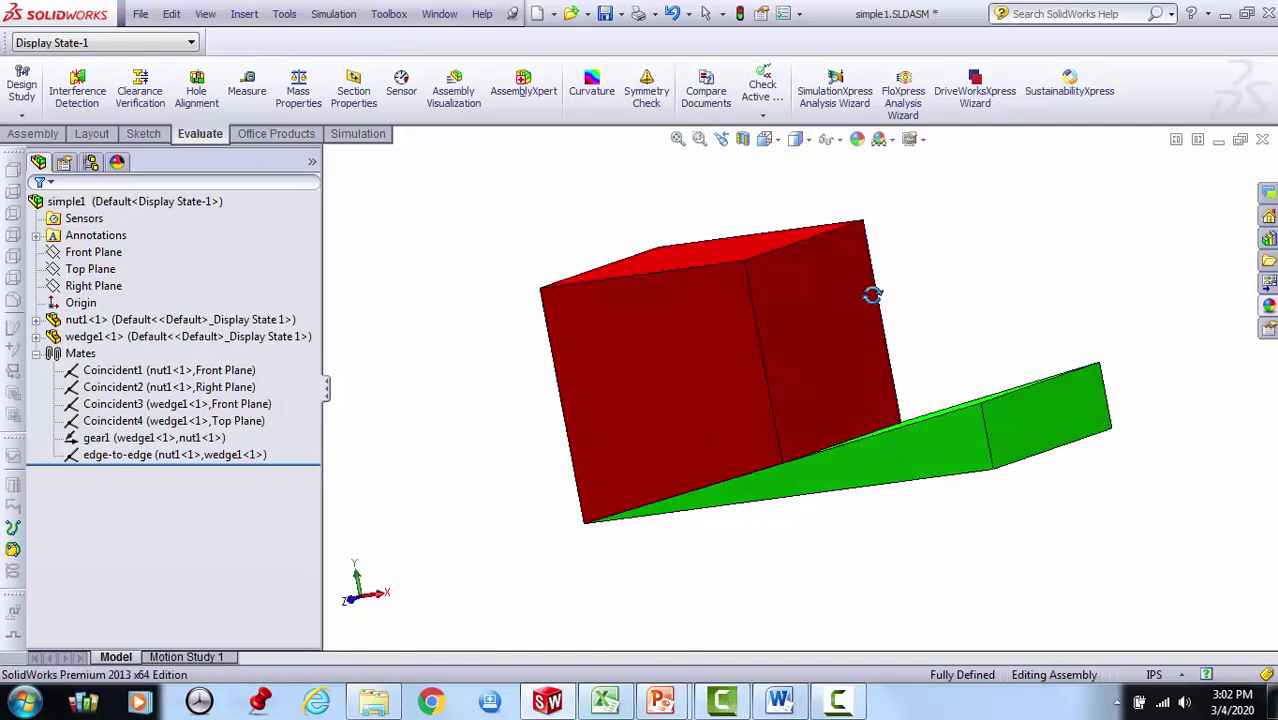
{"action": "left_click", "coordinate": [777, 145]}
{"action": "left_click", "coordinate": [777, 145]}
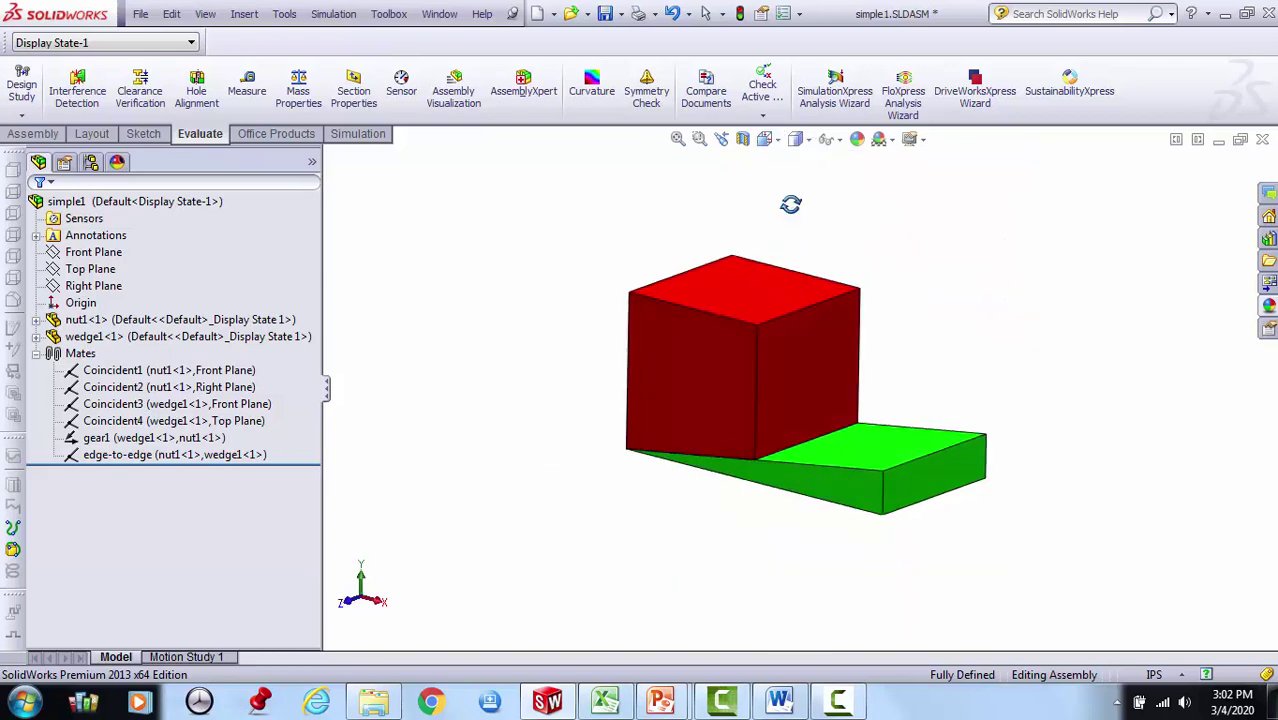
{"action": "left_click_drag", "start_coordinate": [790, 203], "coordinate": [818, 247]}
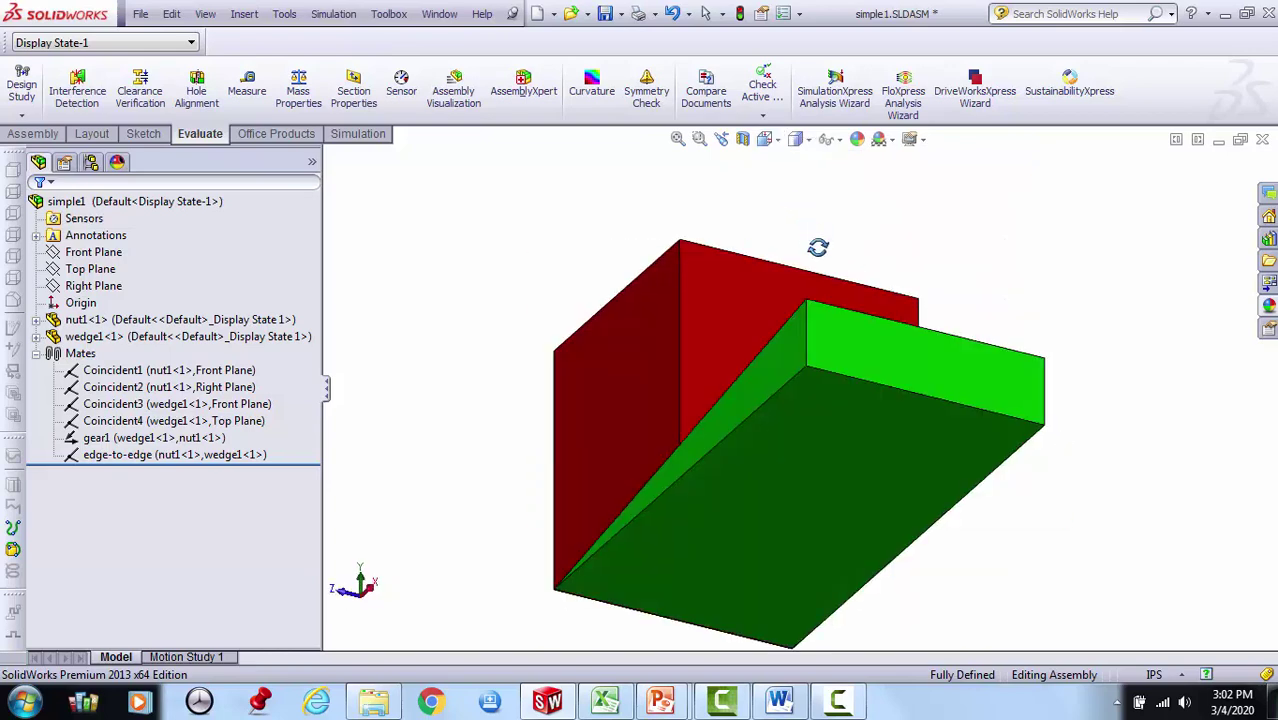
{"action": "left_click", "coordinate": [778, 146]}
{"action": "left_click", "coordinate": [792, 209]}
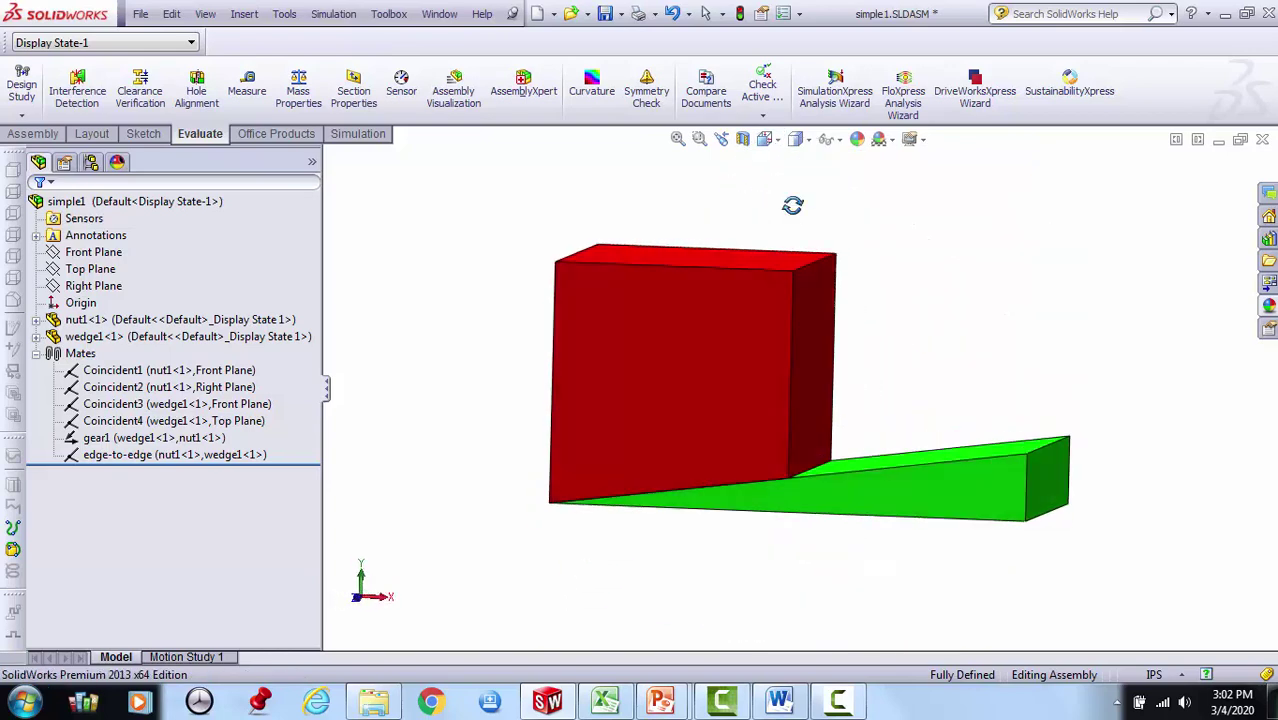
{"action": "right_click", "coordinate": [882, 290]}
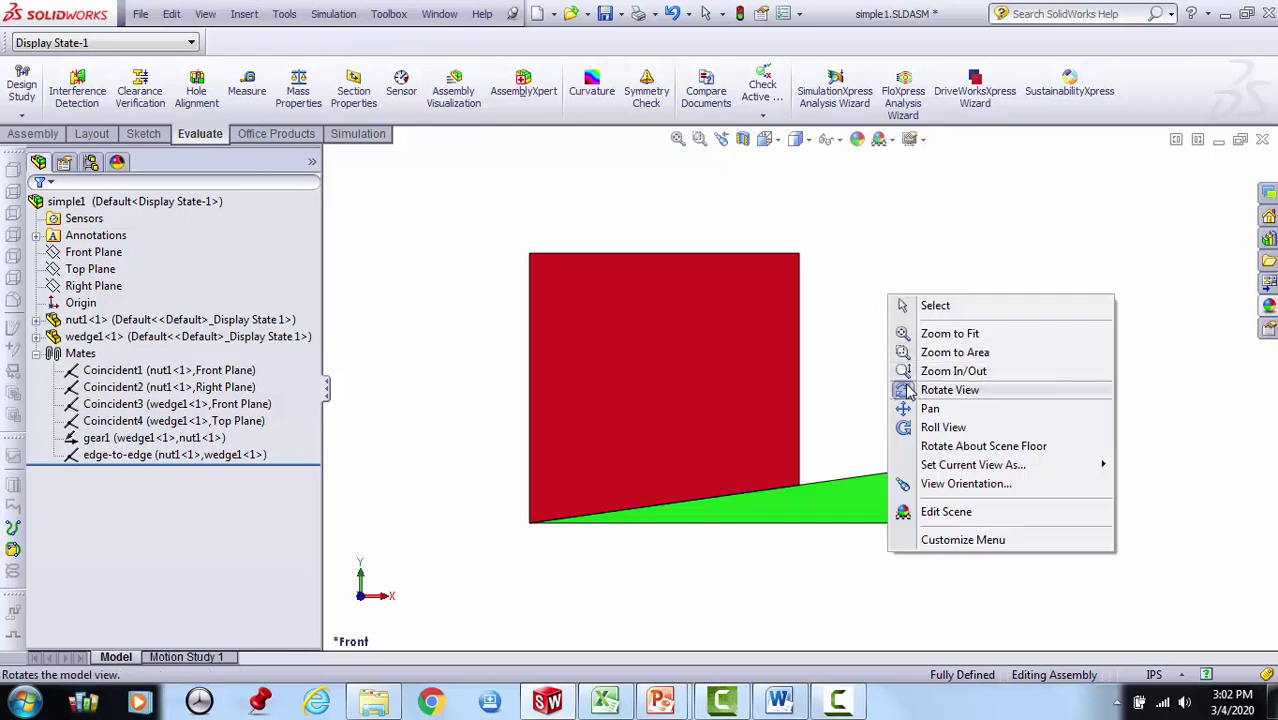
{"action": "left_click", "coordinate": [940, 390]}
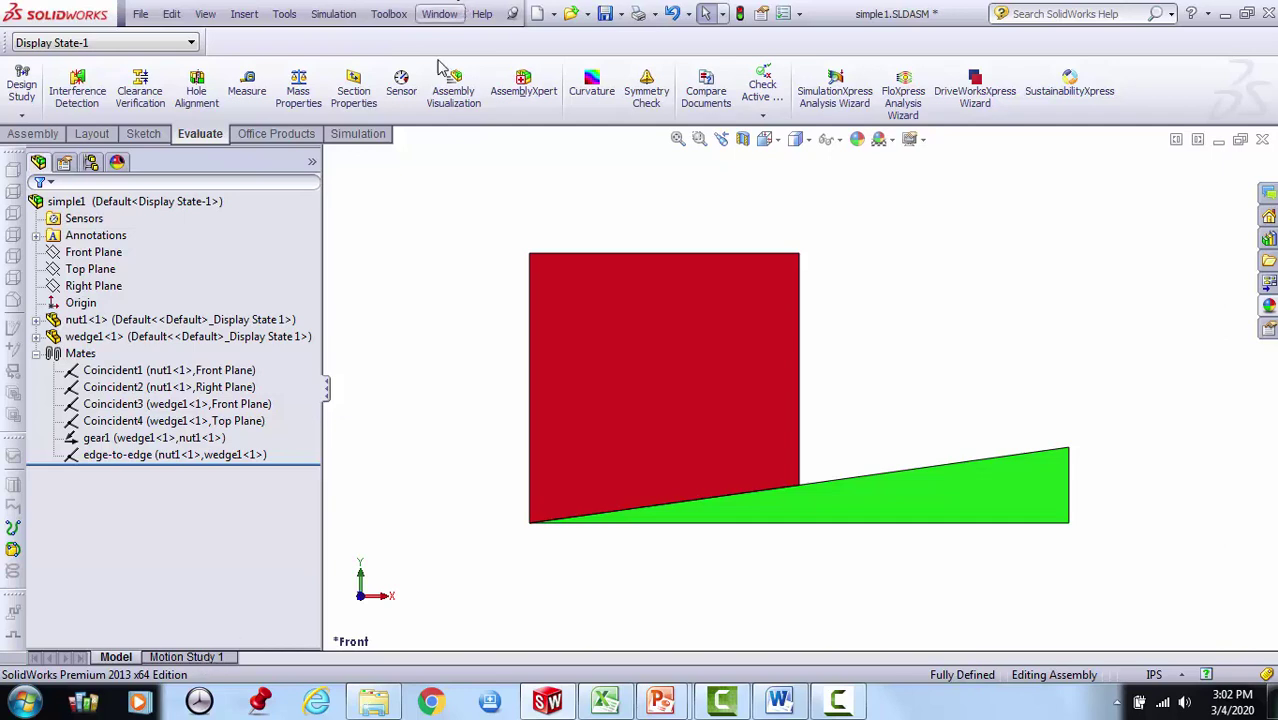
Open Motion Study 1 and set its study type to Motion Analysis.
{"action": "left_click", "coordinate": [211, 658]}
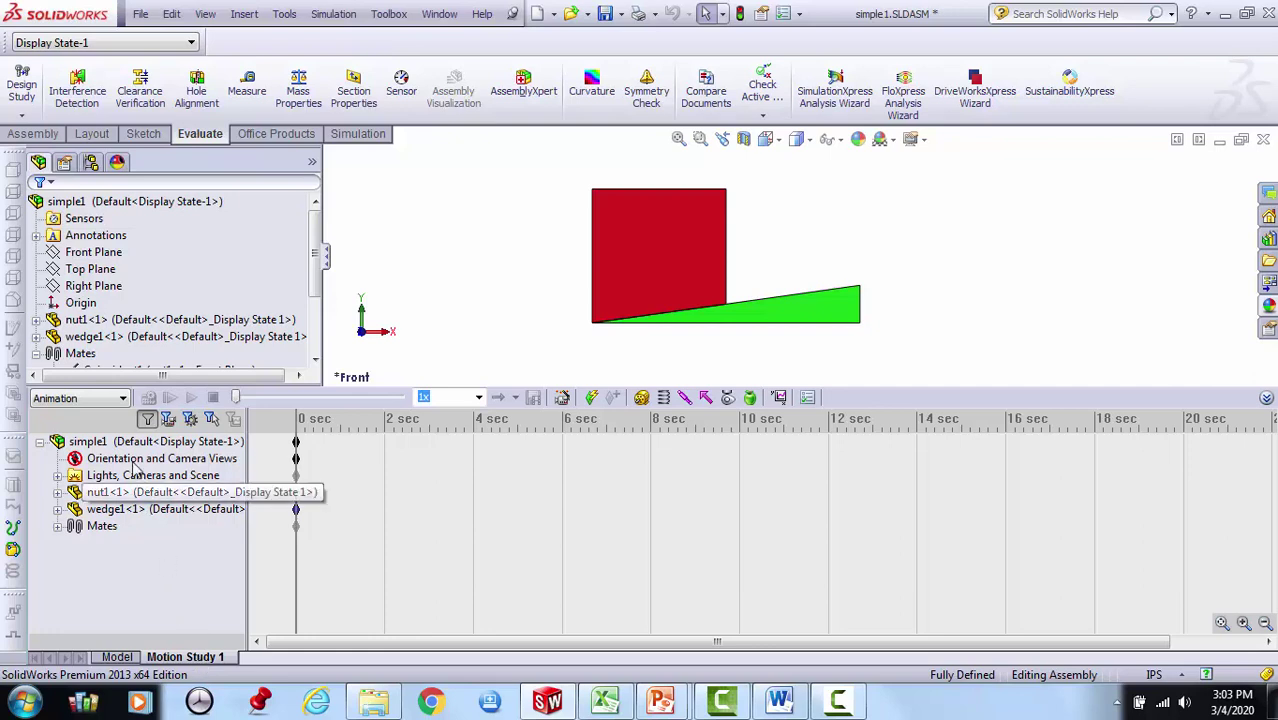
{"action": "left_click", "coordinate": [119, 399]}
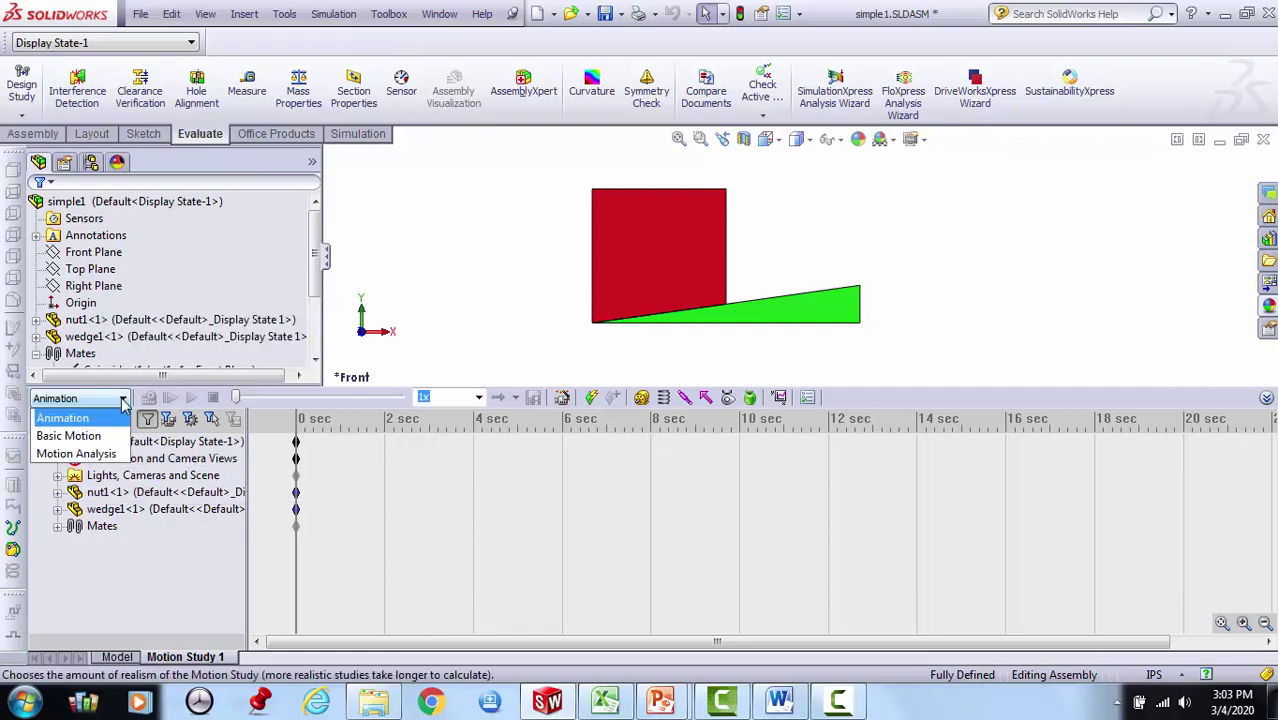
{"action": "left_click", "coordinate": [108, 455]}
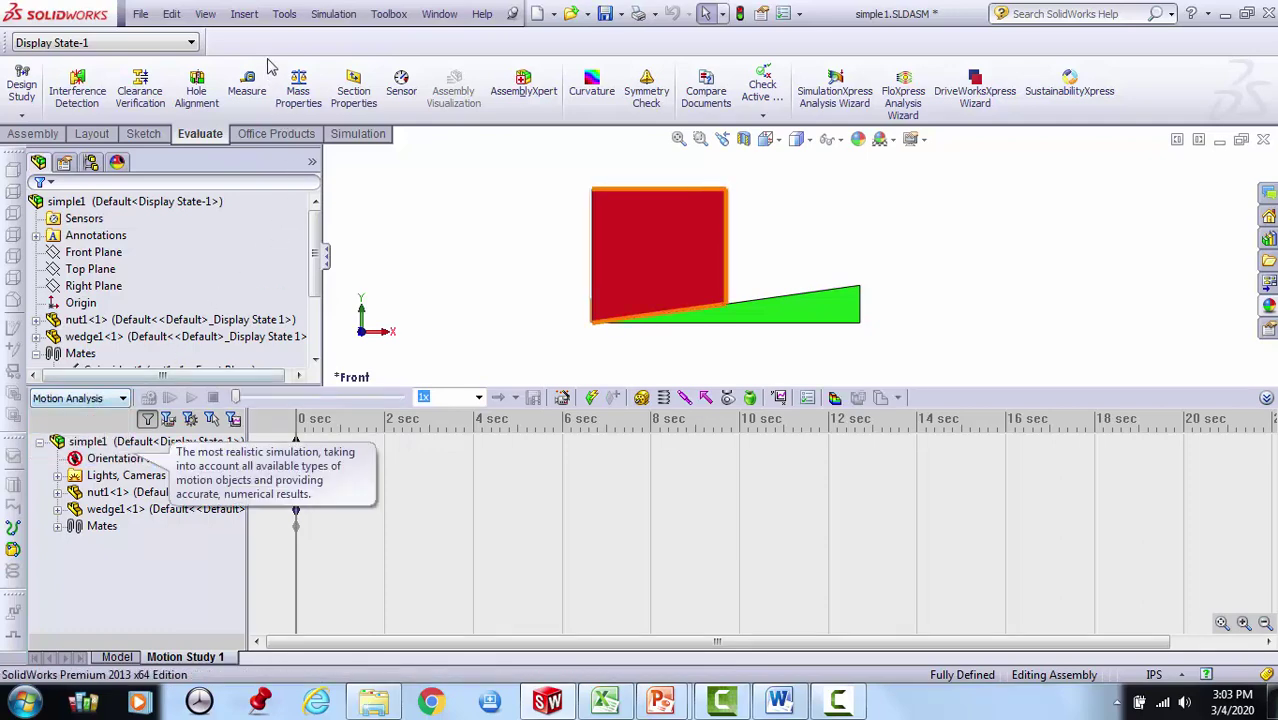
Check whether the SolidWorks Motion add-in is active, and close the add-in list without changes.
{"action": "left_click", "coordinate": [284, 14]}
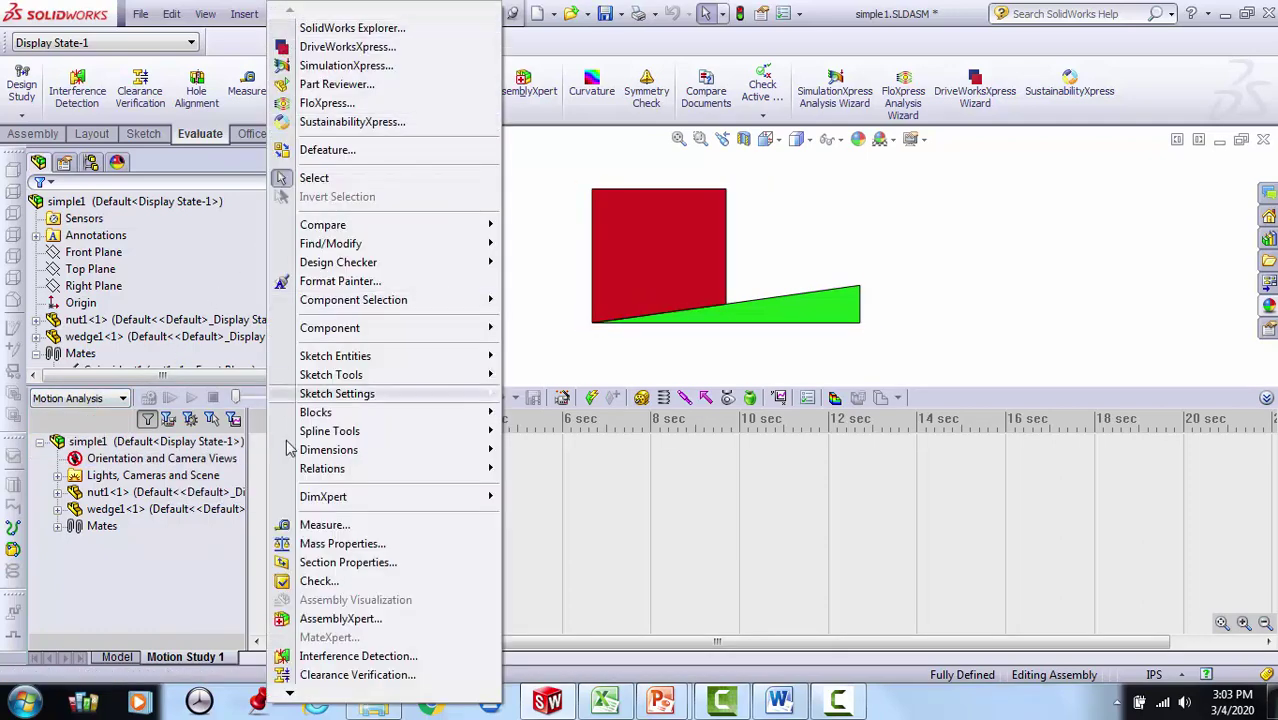
{"action": "mouse_move", "coordinate": [290, 700]}
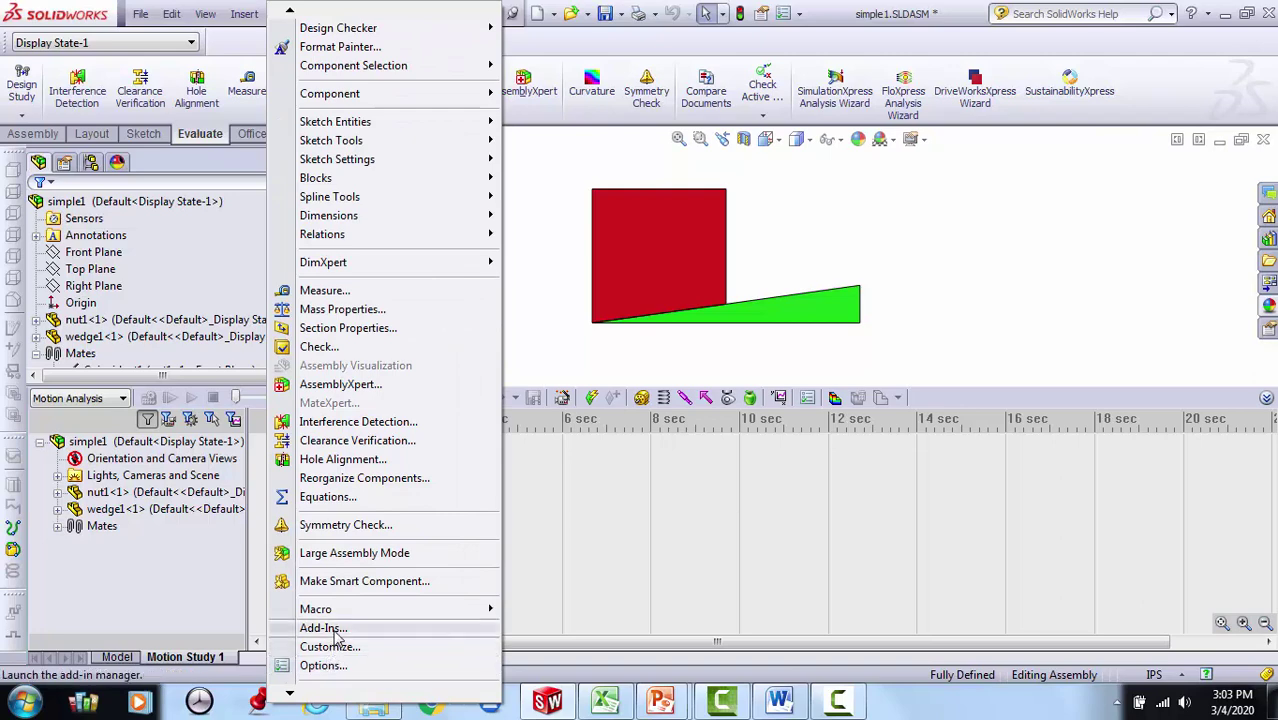
{"action": "left_click", "coordinate": [325, 628]}
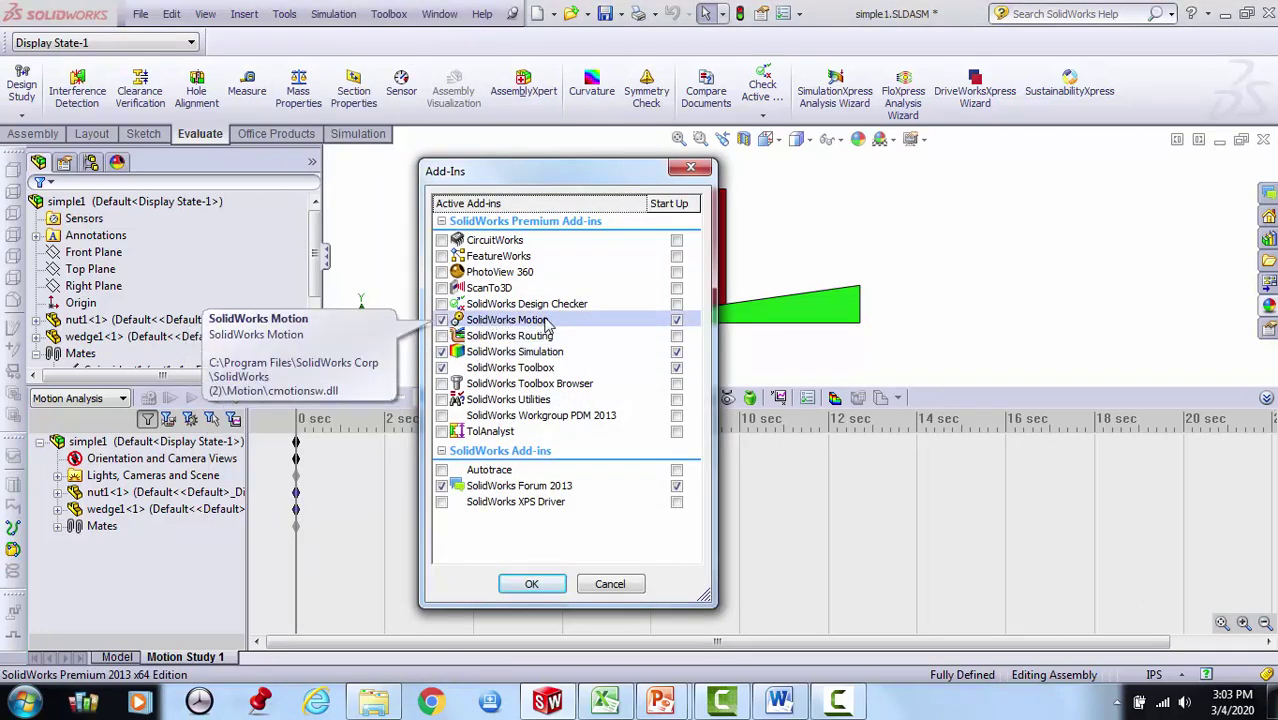
{"action": "left_click", "coordinate": [610, 584]}
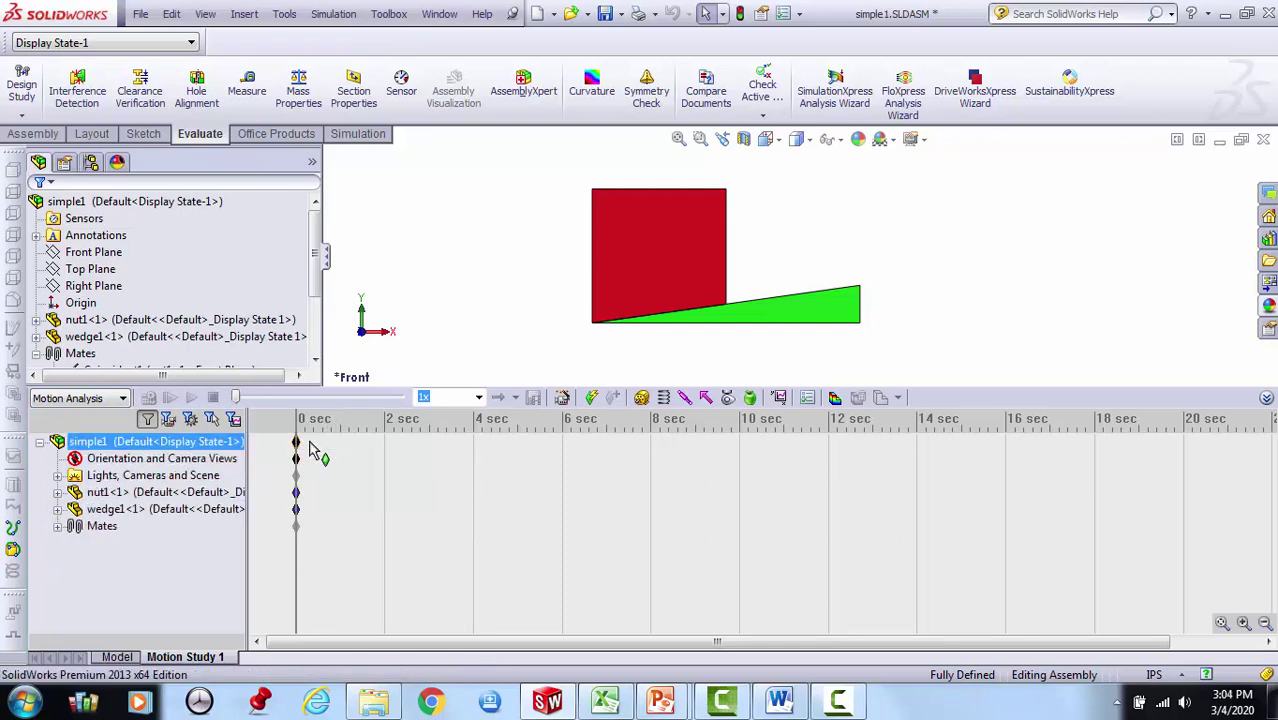
Extend the motion study to 16 seconds and suppress the gear1 and edge-to-edge mates in it.
{"action": "mouse_move", "coordinate": [310, 450]}
{"action": "left_mouse_down"}
{"action": "mouse_move", "coordinate": [557, 446]}
{"action": "mouse_move", "coordinate": [725, 474]}
{"action": "mouse_move", "coordinate": [1005, 487]}
{"action": "left_mouse_up"}
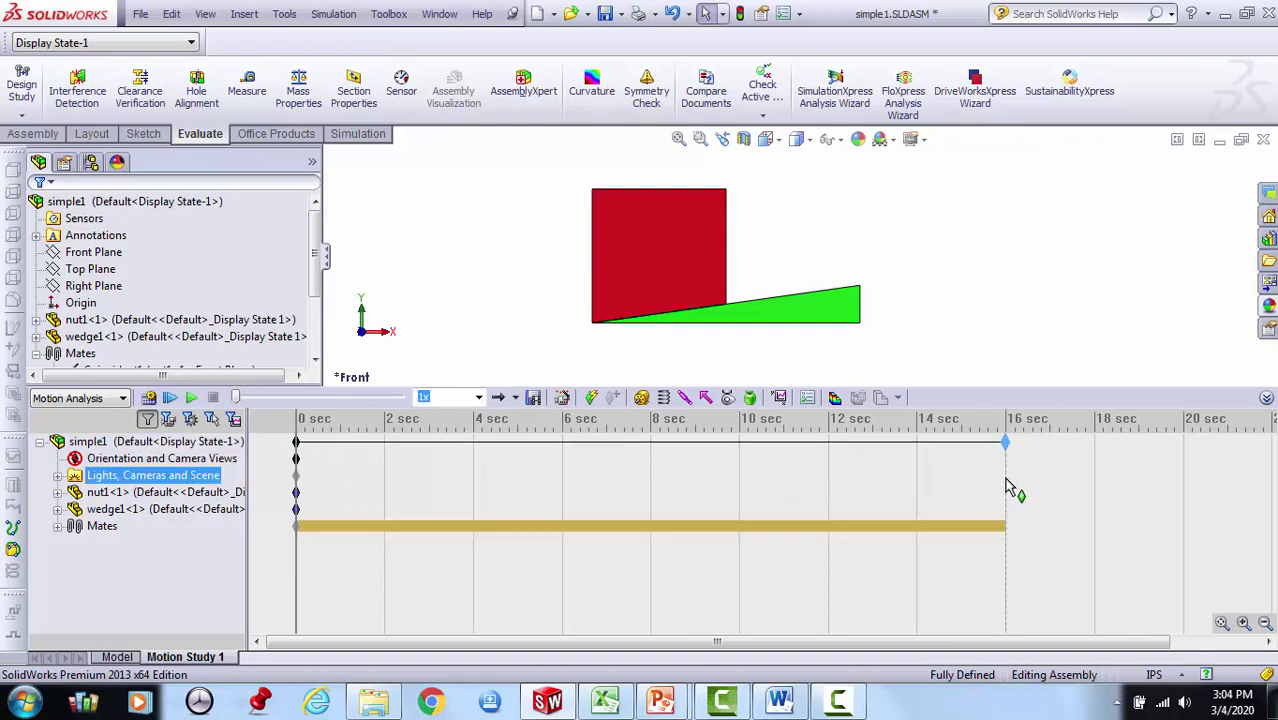
{"action": "left_click", "coordinate": [57, 526]}
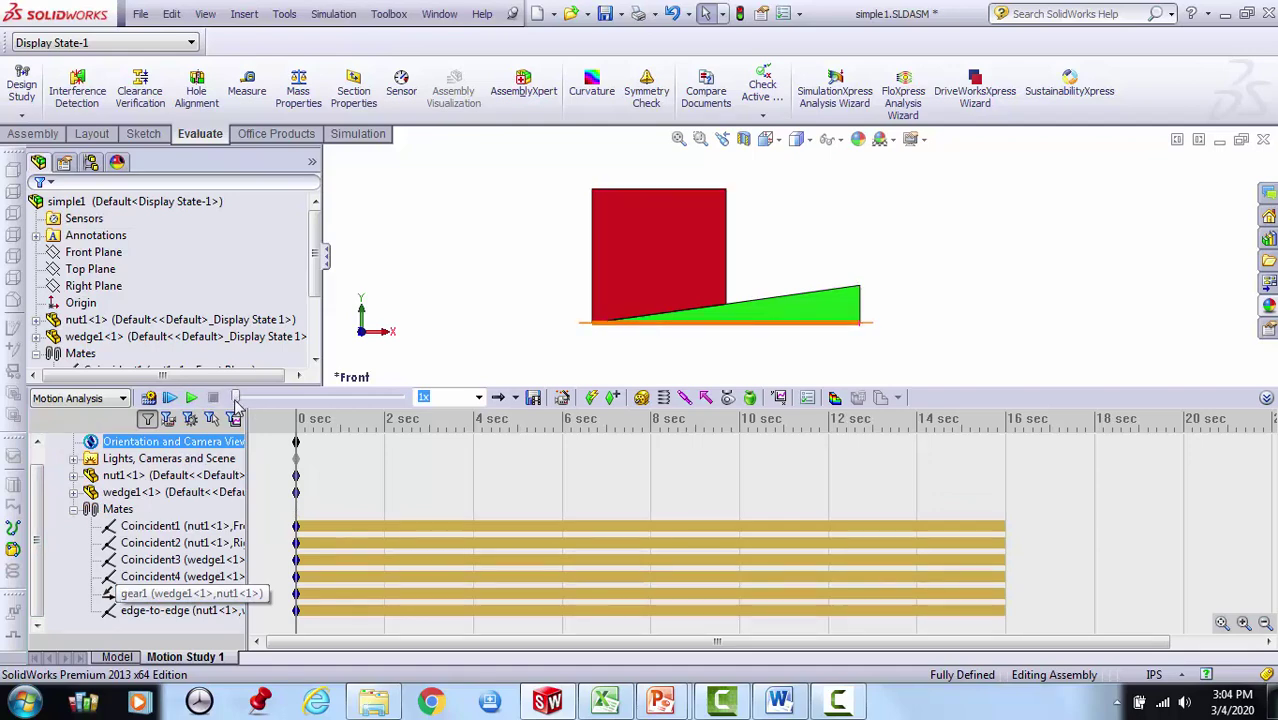
{"action": "left_click", "coordinate": [140, 595]}
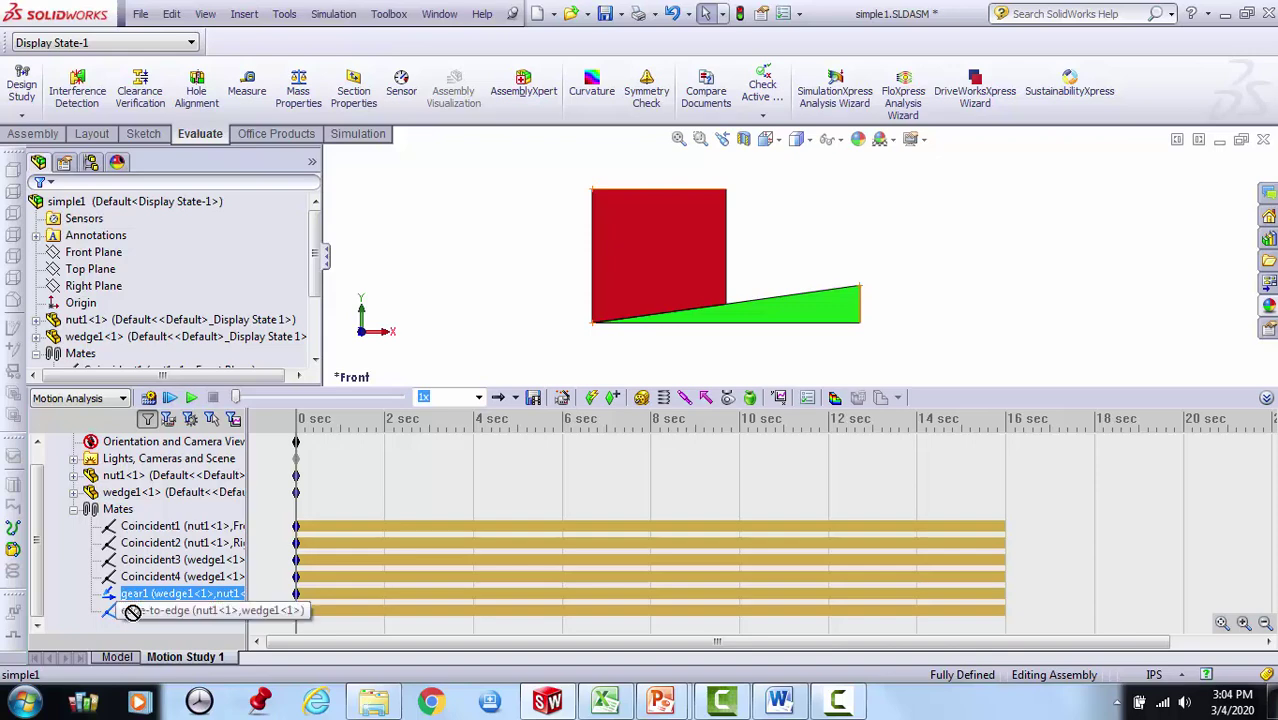
{"action": "left_click", "coordinate": [135, 612], "text": "ctrl"}
{"action": "right_click", "coordinate": [135, 612]}
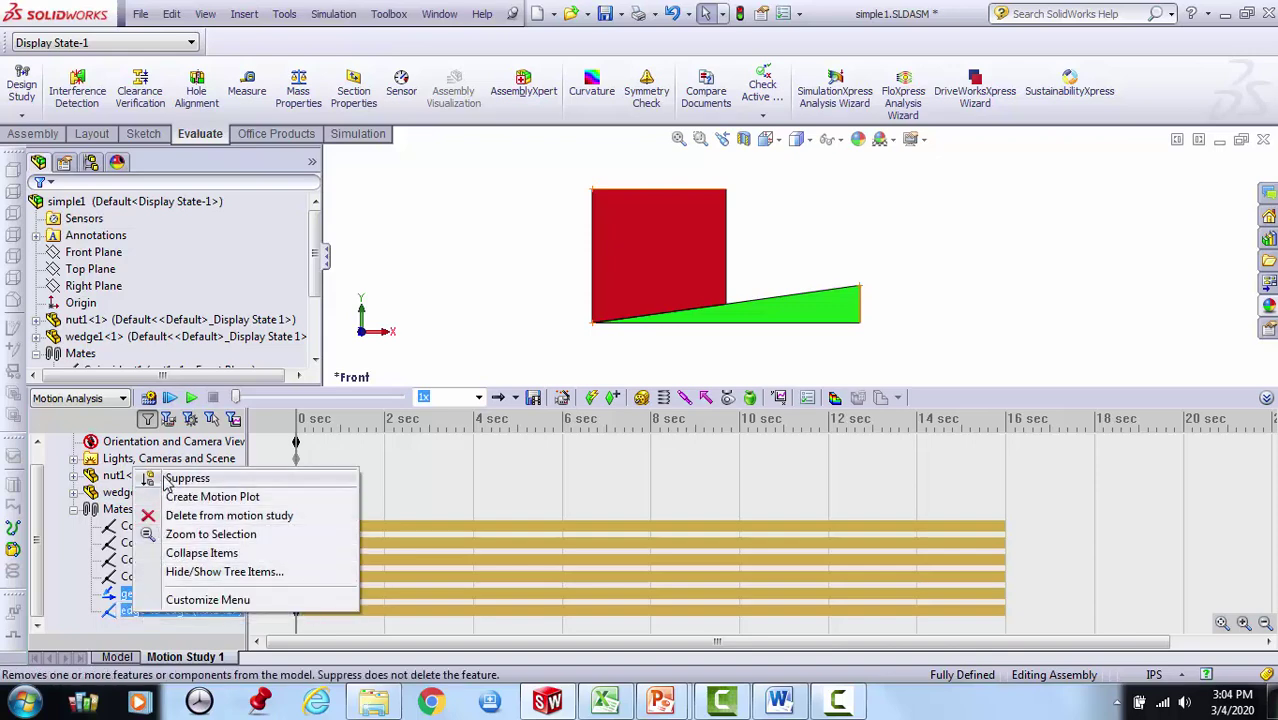
{"action": "left_click", "coordinate": [215, 475]}
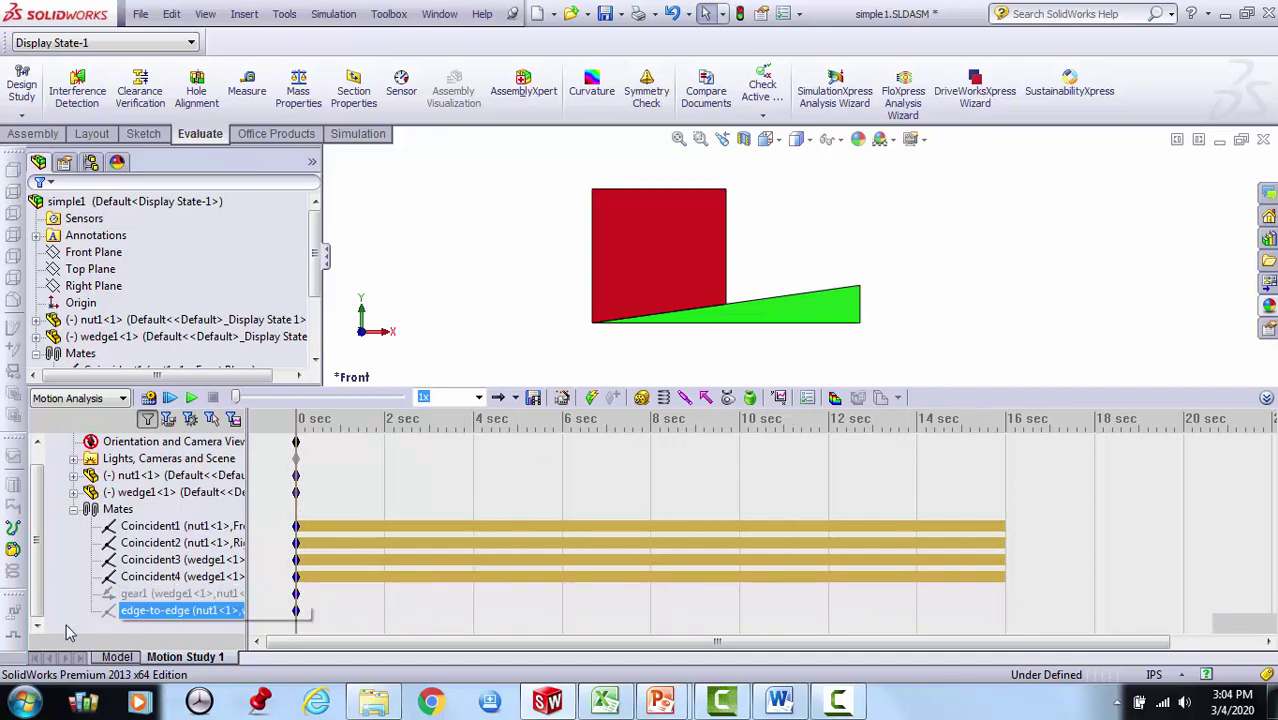
Start a solid-body contact in the motion study between nut1 and wedge1.
{"action": "left_click_drag", "start_coordinate": [38, 608], "coordinate": [38, 572]}
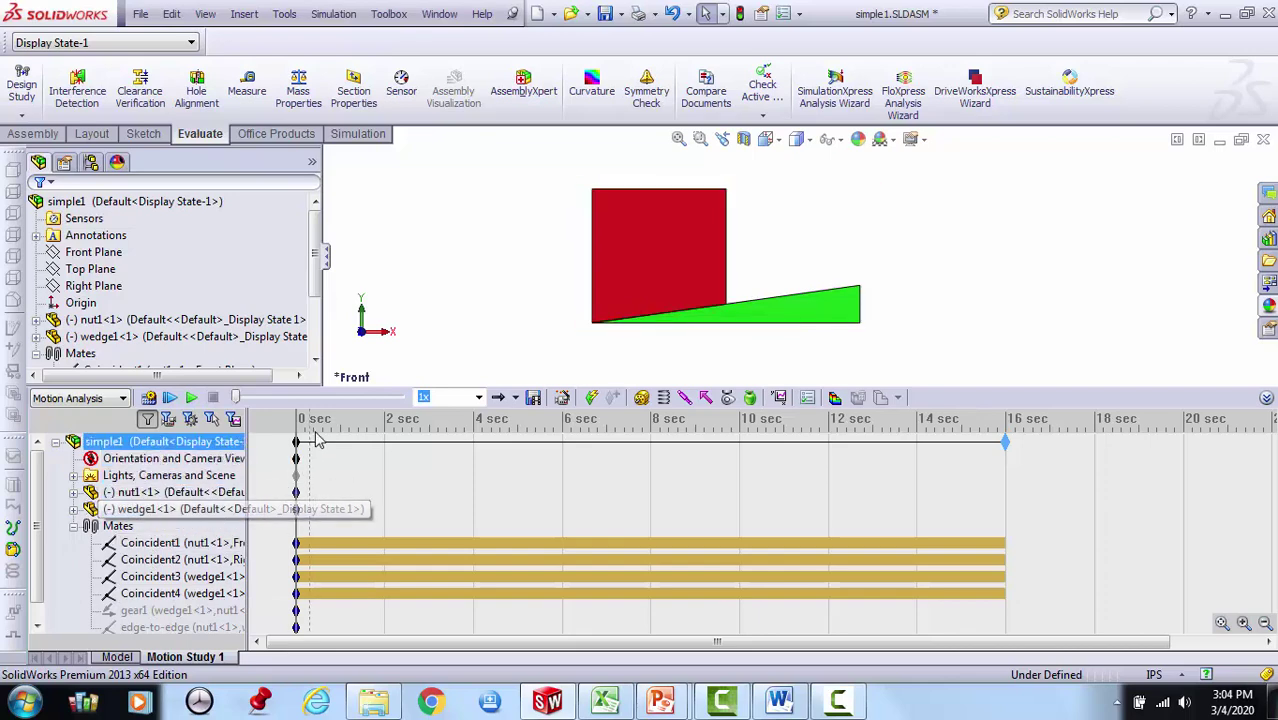
{"action": "mouse_move", "coordinate": [380, 389]}
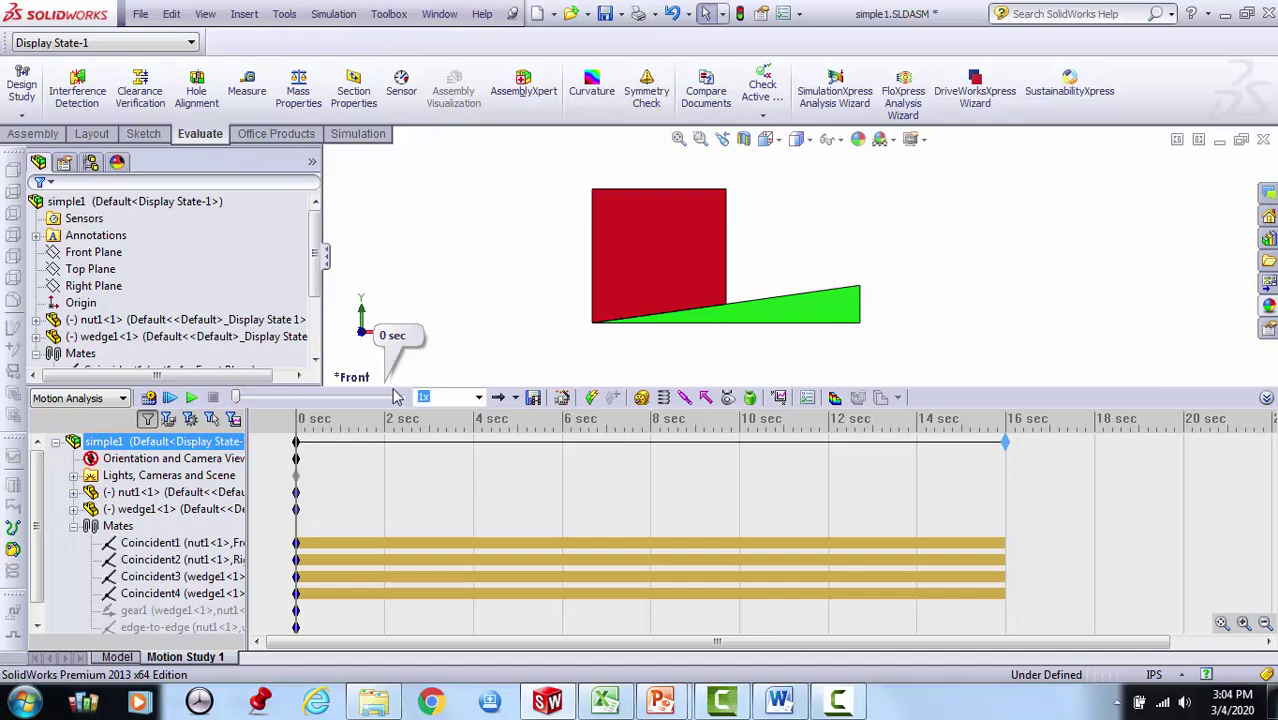
{"action": "left_click_drag", "start_coordinate": [396, 391], "coordinate": [475, 515]}
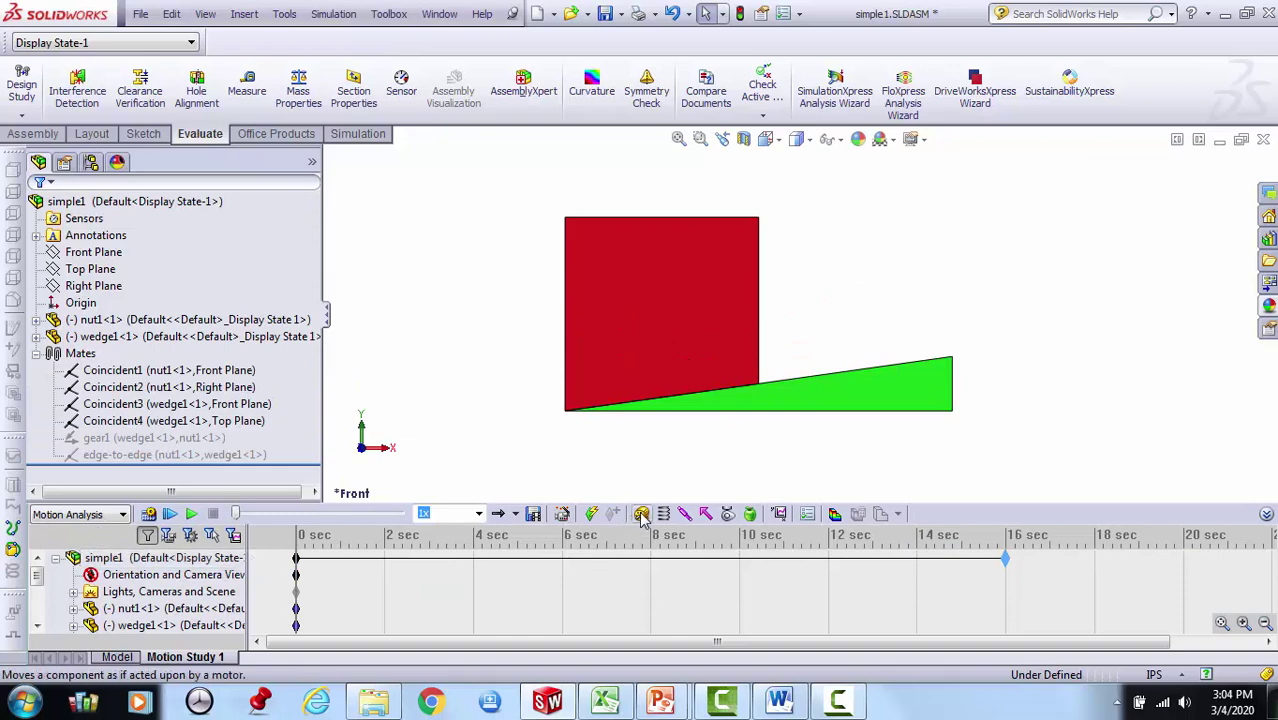
{"action": "left_click", "coordinate": [729, 515]}
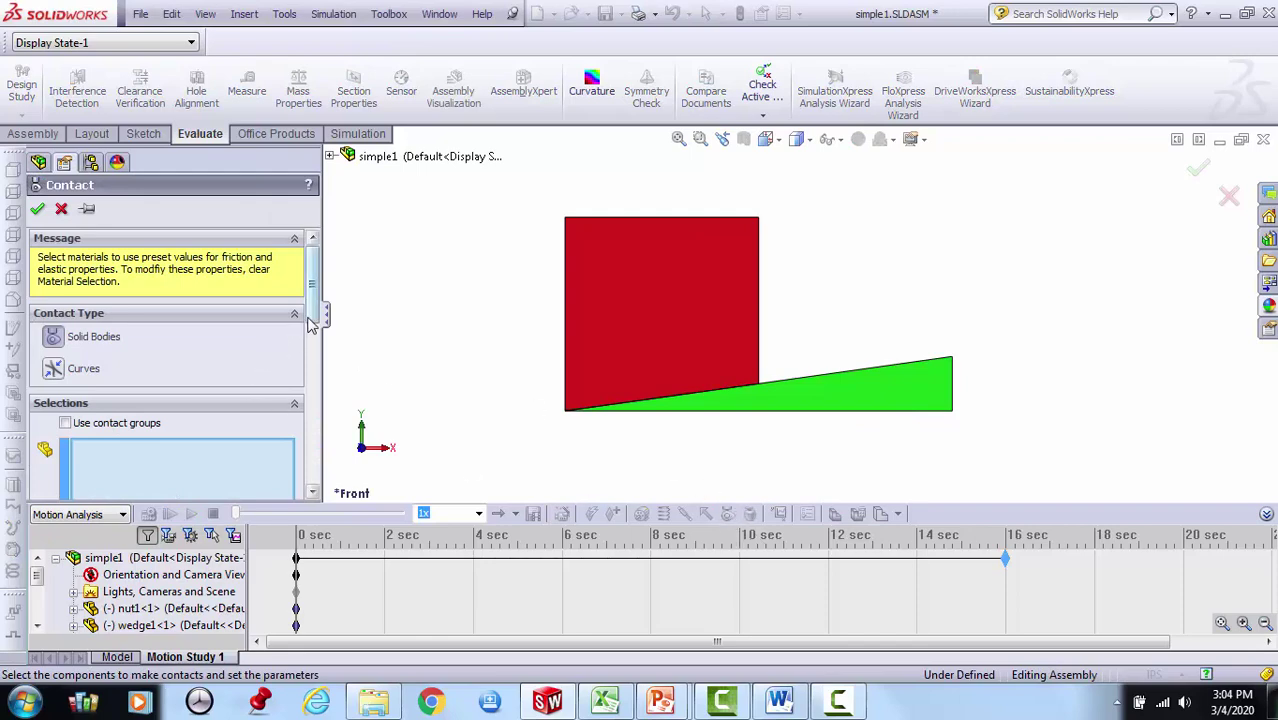
{"action": "scroll", "coordinate": [317, 318], "scroll_direction": "down", "scroll_amount": 1}
{"action": "scroll", "coordinate": [317, 318], "scroll_direction": "down", "scroll_amount": 2}
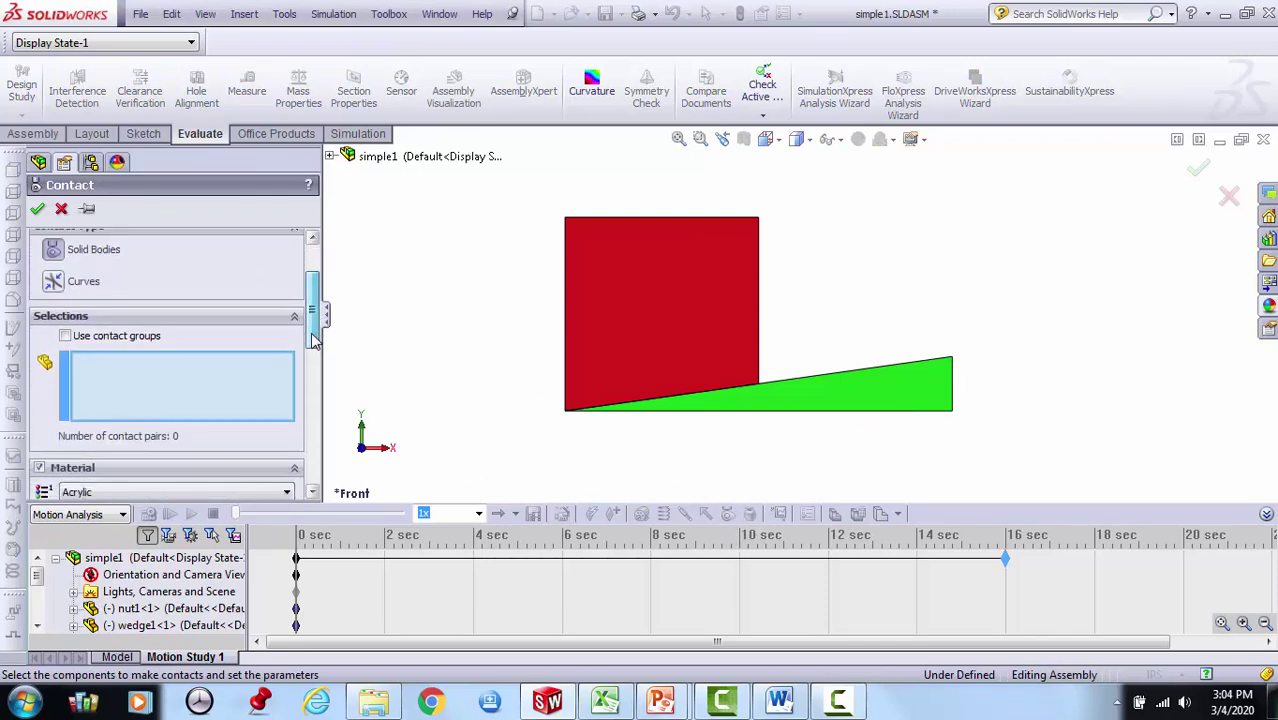
{"action": "left_click", "coordinate": [614, 307]}
{"action": "left_click", "coordinate": [839, 397]}
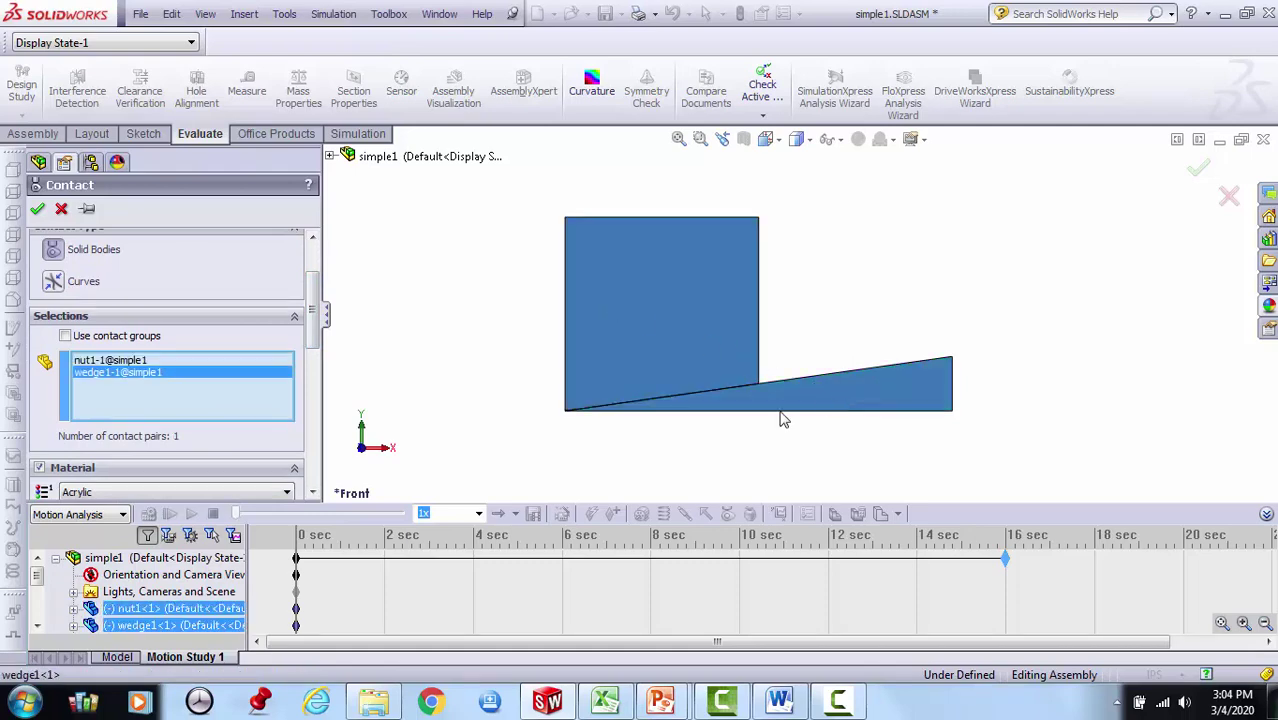
Set both materials of the nut-to-wedge contact to Aluminum (Greasy).
{"action": "left_click_drag", "start_coordinate": [316, 330], "coordinate": [308, 378]}
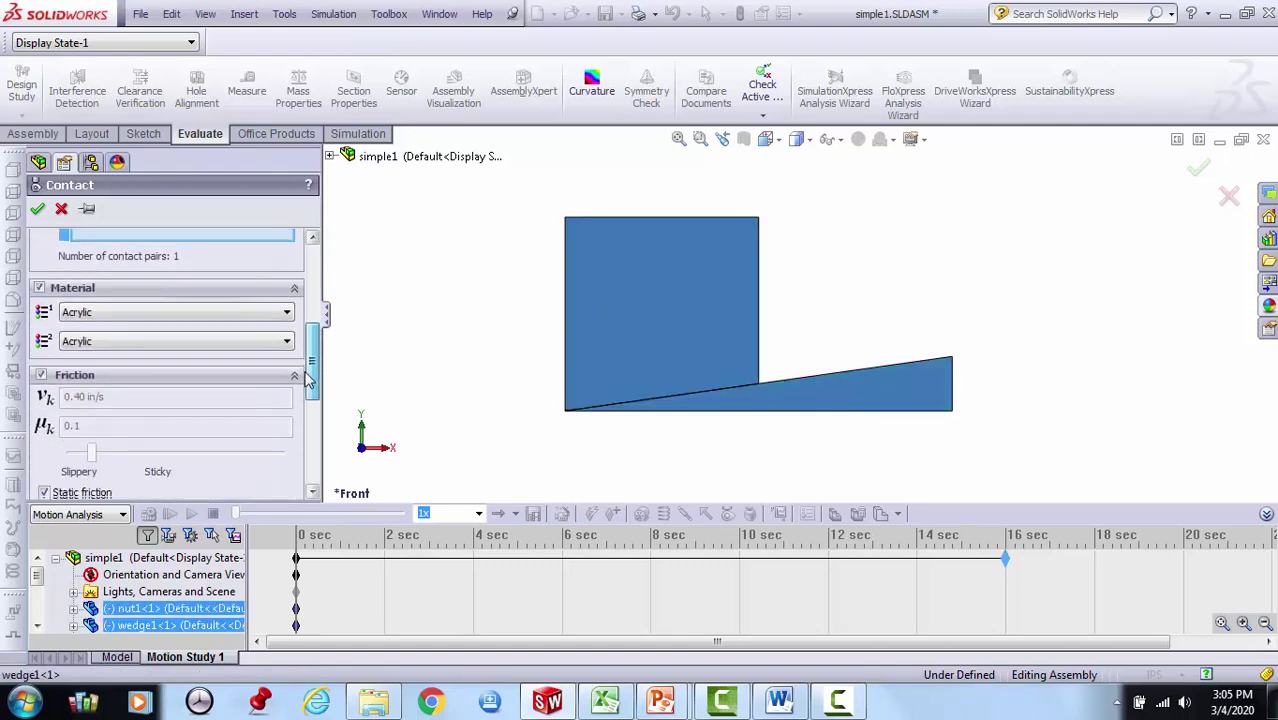
{"action": "scroll", "coordinate": [308, 378], "scroll_direction": "down", "scroll_amount": 1}
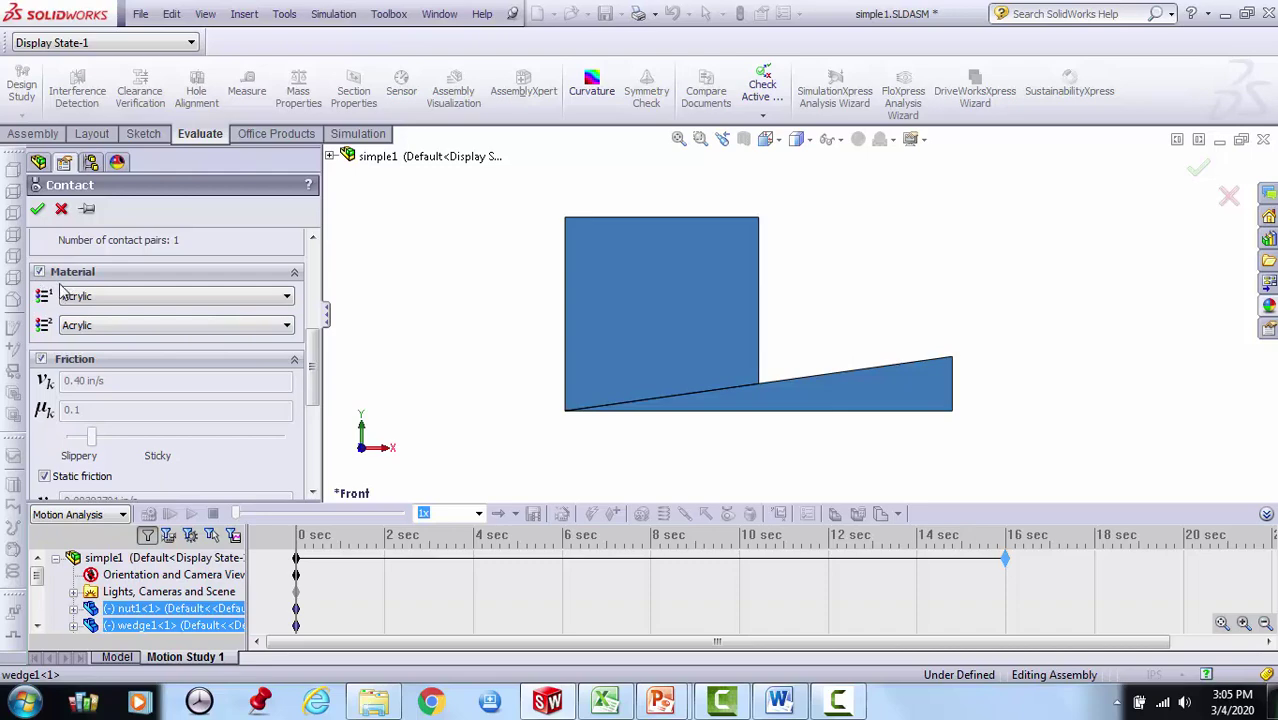
{"action": "left_click", "coordinate": [120, 300]}
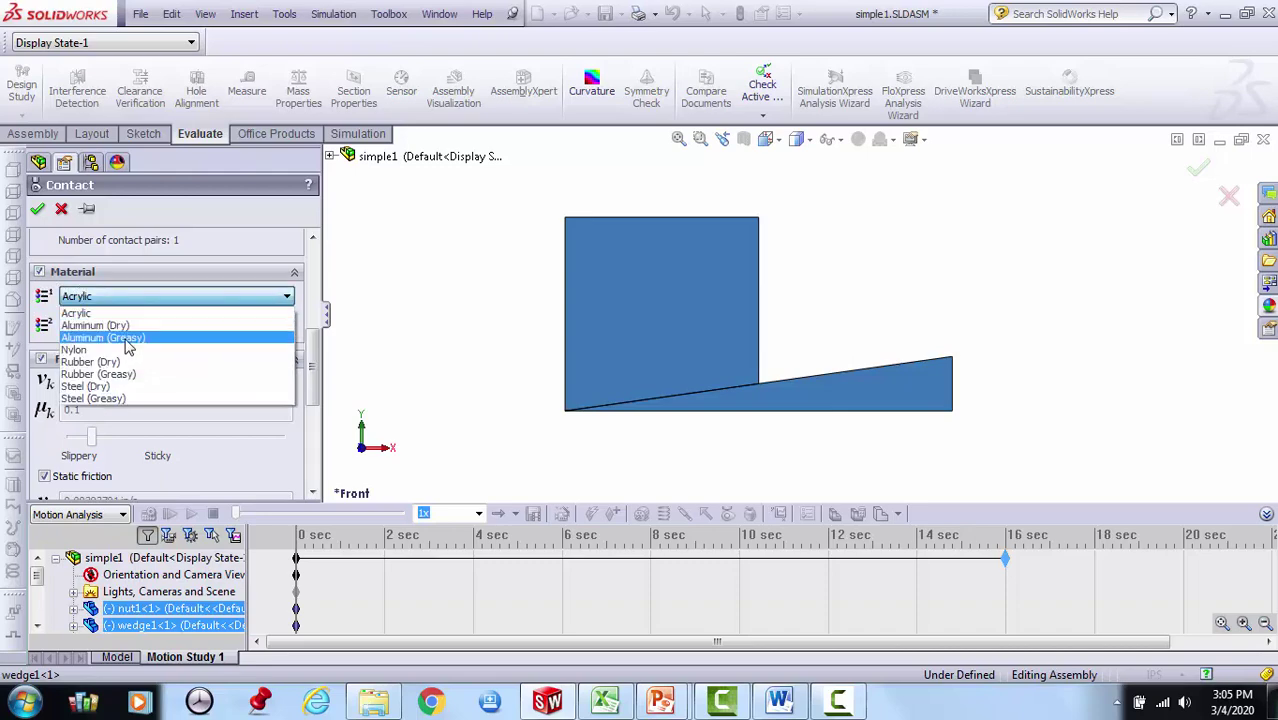
{"action": "left_click", "coordinate": [127, 339]}
{"action": "left_click", "coordinate": [127, 326]}
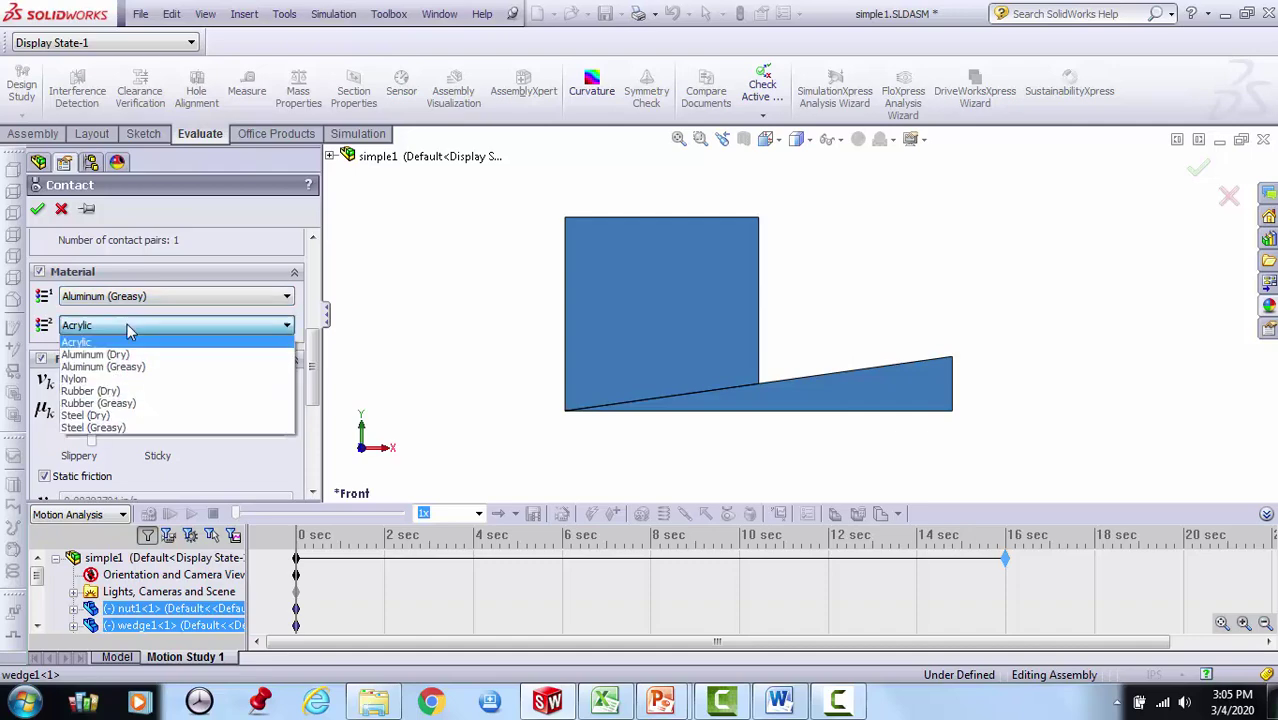
{"action": "left_click", "coordinate": [128, 367]}
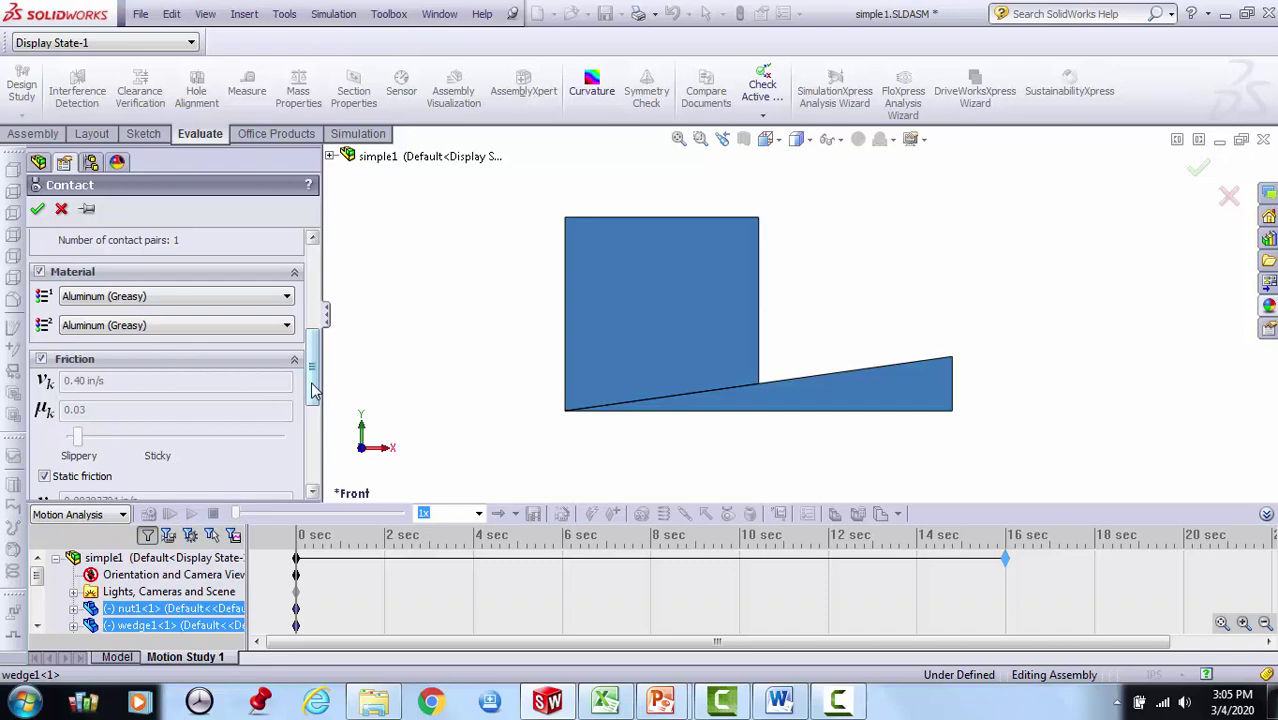
Disable the predefined materials of the nut-to-wedge contact and set its kinetic and static friction velocities to 0 in/s.
{"action": "mouse_move", "coordinate": [314, 390]}
{"action": "left_mouse_down"}
{"action": "mouse_move", "coordinate": [314, 371]}
{"action": "mouse_move", "coordinate": [314, 427]}
{"action": "mouse_move", "coordinate": [316, 385]}
{"action": "left_mouse_up"}
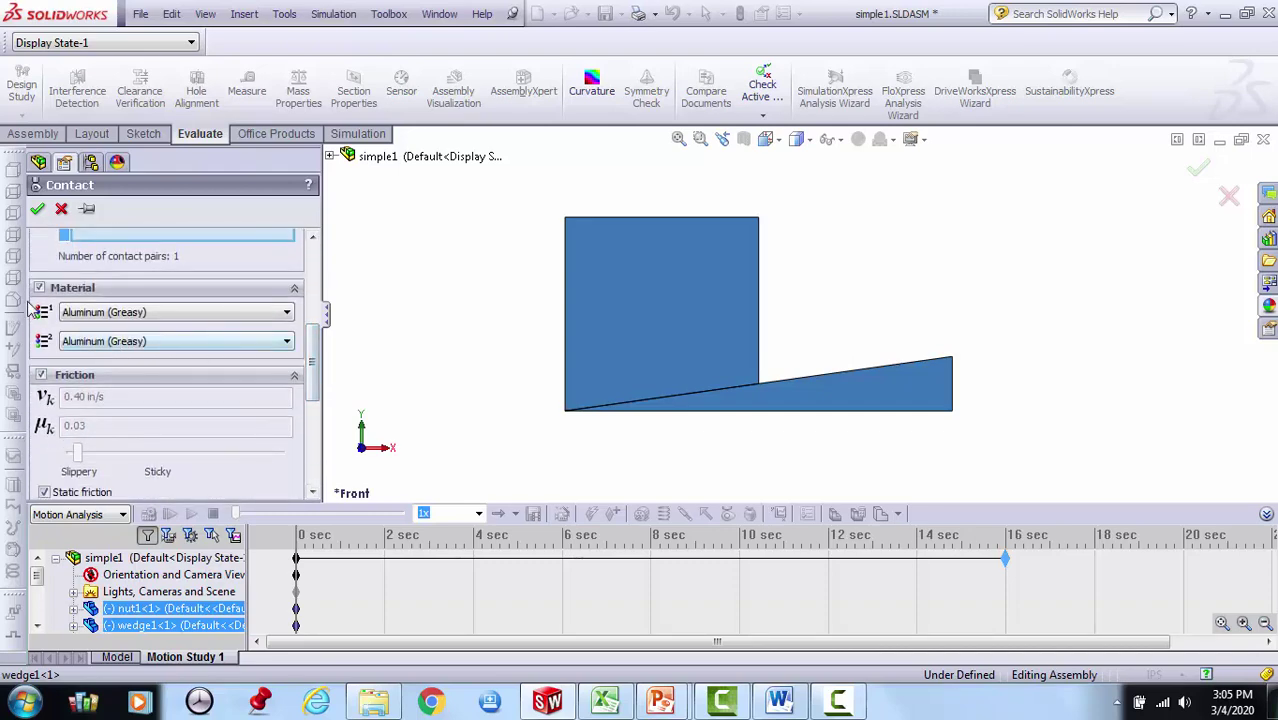
{"action": "scroll", "coordinate": [42, 300], "scroll_direction": "down", "scroll_amount": 3}
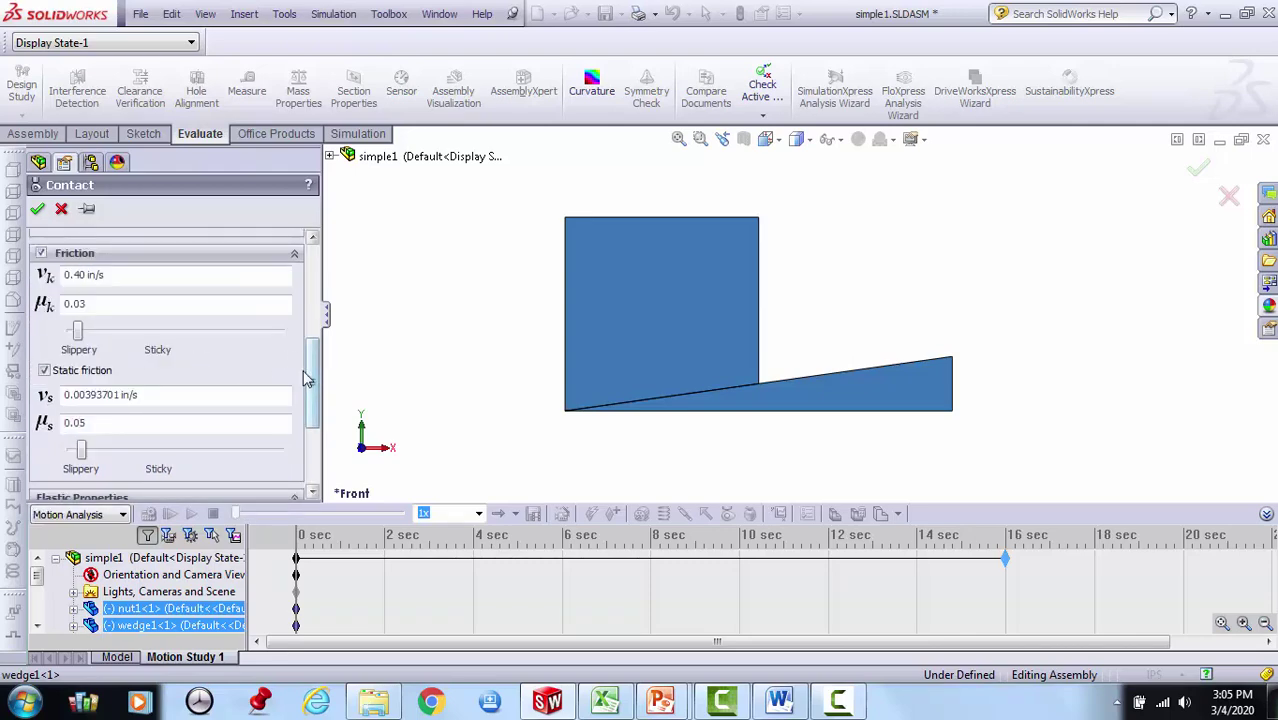
{"action": "mouse_move", "coordinate": [314, 378]}
{"action": "left_mouse_down"}
{"action": "mouse_move", "coordinate": [313, 340]}
{"action": "mouse_move", "coordinate": [311, 398]}
{"action": "mouse_move", "coordinate": [310, 386]}
{"action": "left_mouse_up"}
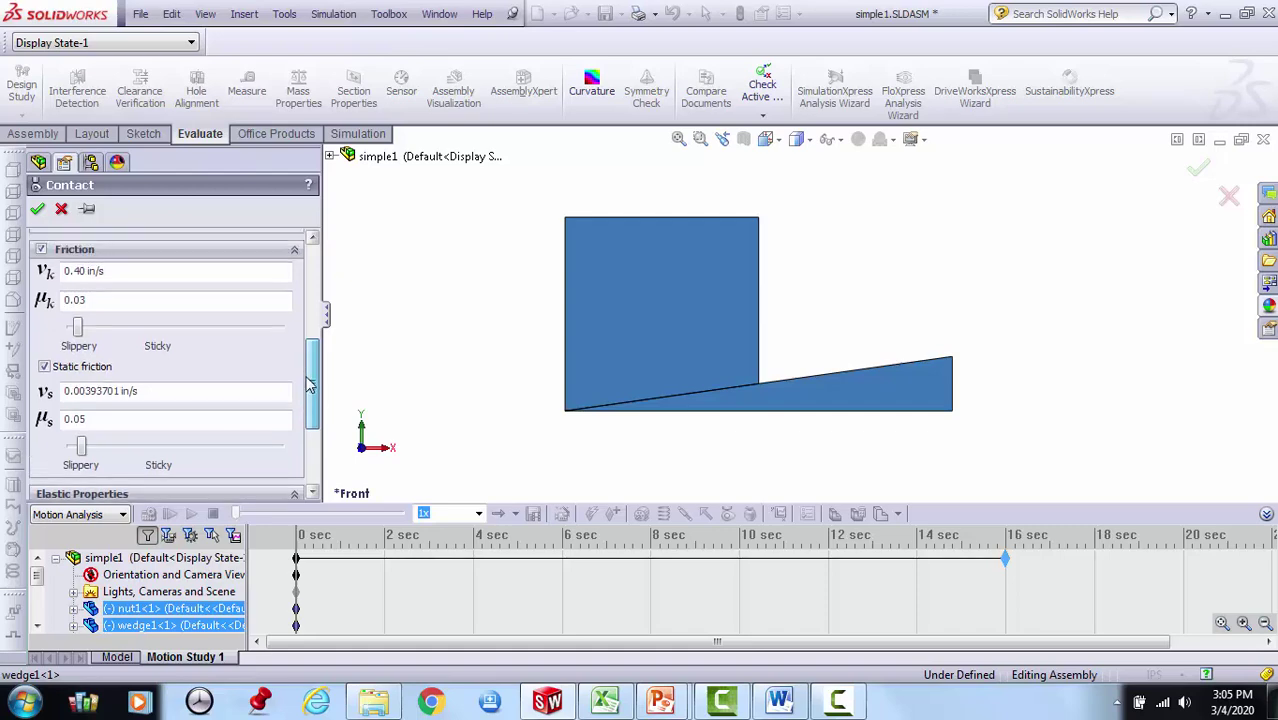
{"action": "left_click_drag", "start_coordinate": [310, 386], "coordinate": [310, 386]}
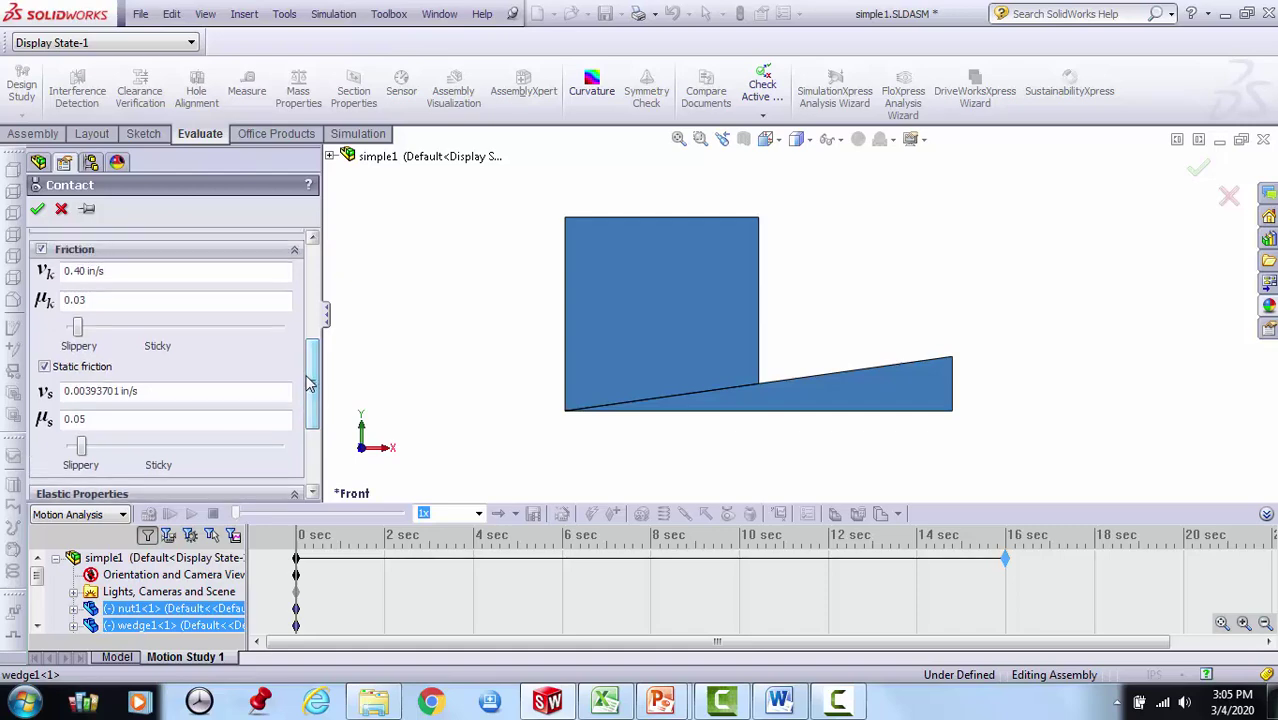
{"action": "left_click", "coordinate": [105, 278]}
{"action": "left_click_drag", "start_coordinate": [105, 285], "coordinate": [42, 278]}
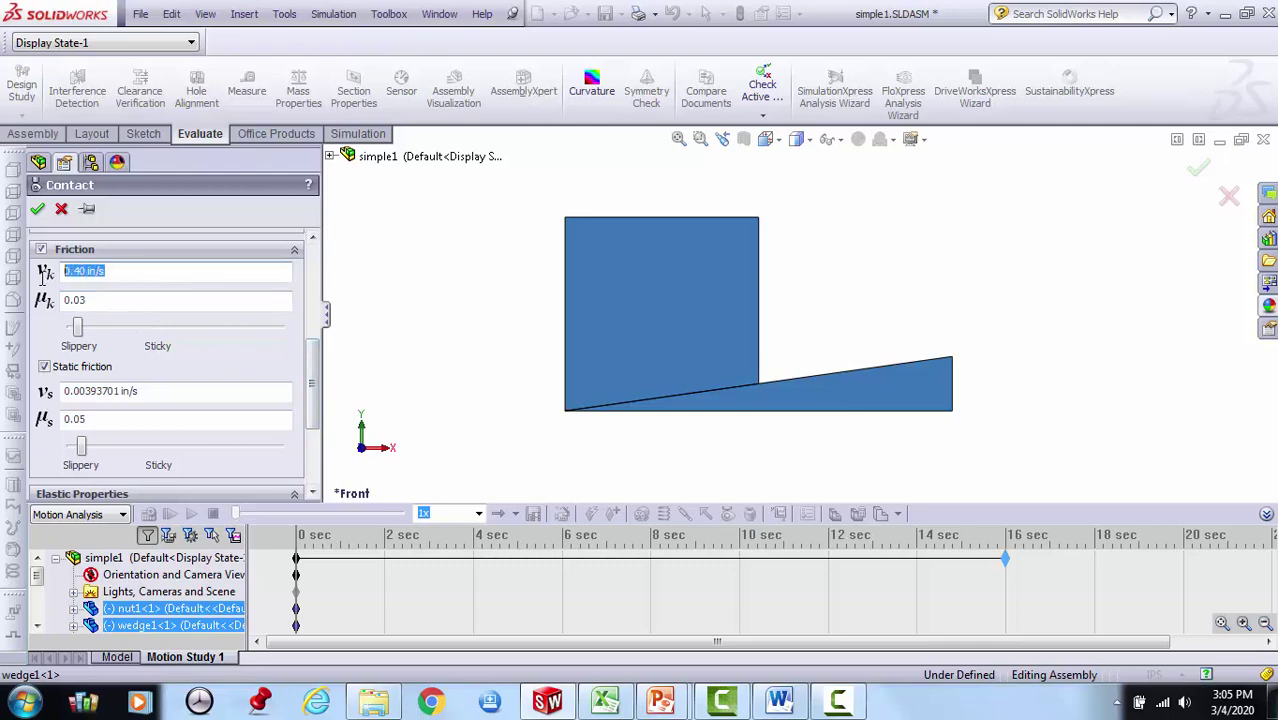
{"action": "type", "text": "0"}
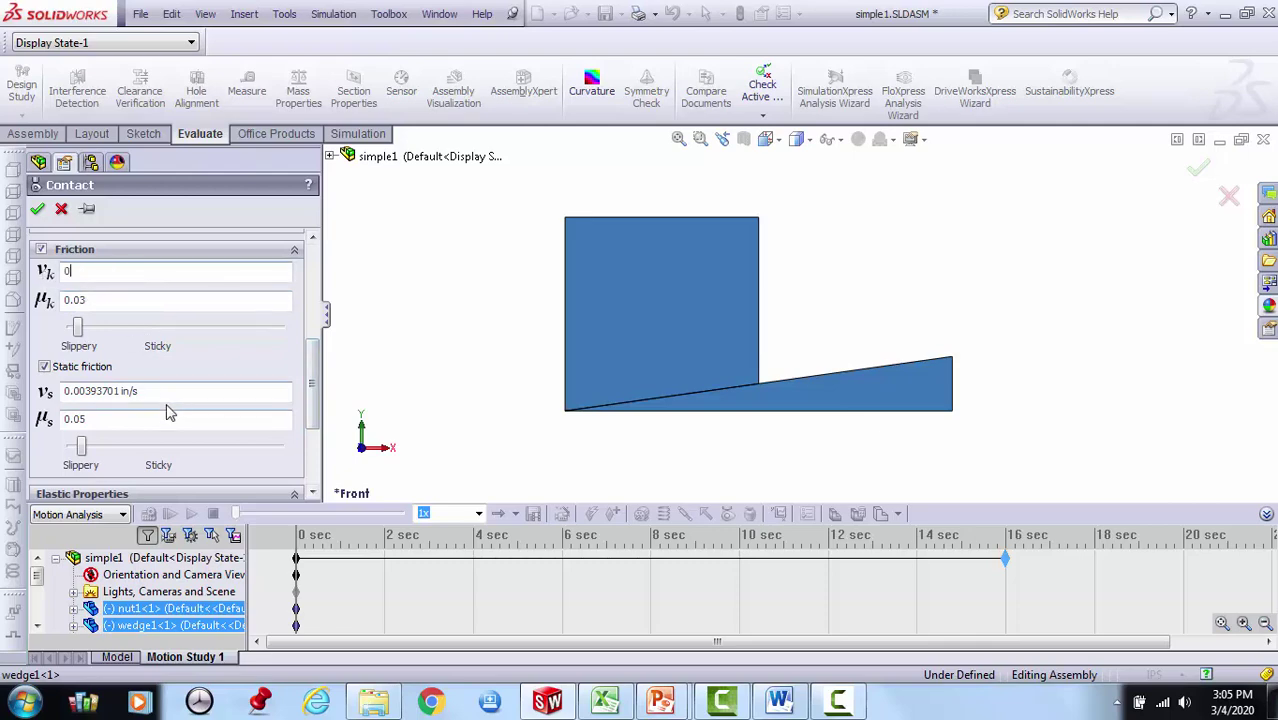
{"action": "left_click", "coordinate": [131, 391]}
{"action": "left_click_drag", "start_coordinate": [131, 391], "coordinate": [60, 392]}
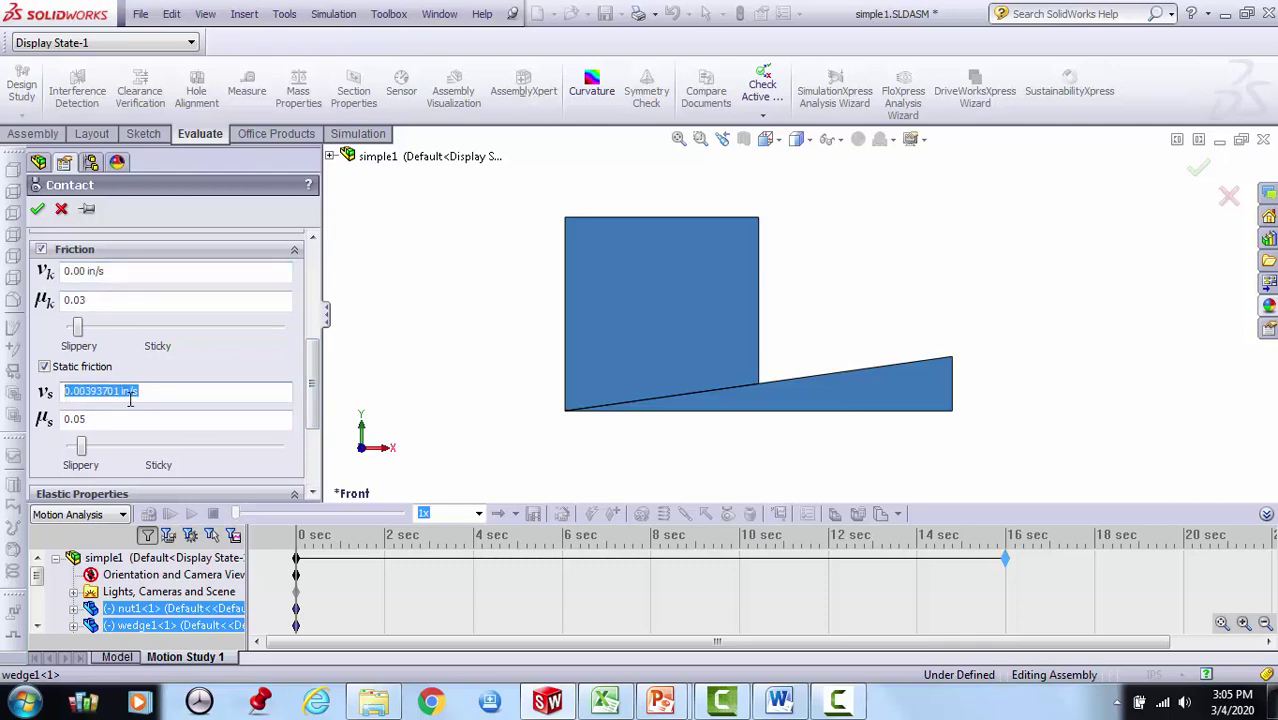
{"action": "type", "text": "0"}
Set the contact's kinetic friction coefficient to 0.05, keep the static one at 0.05, and create the contact.
{"action": "left_click", "coordinate": [120, 299]}
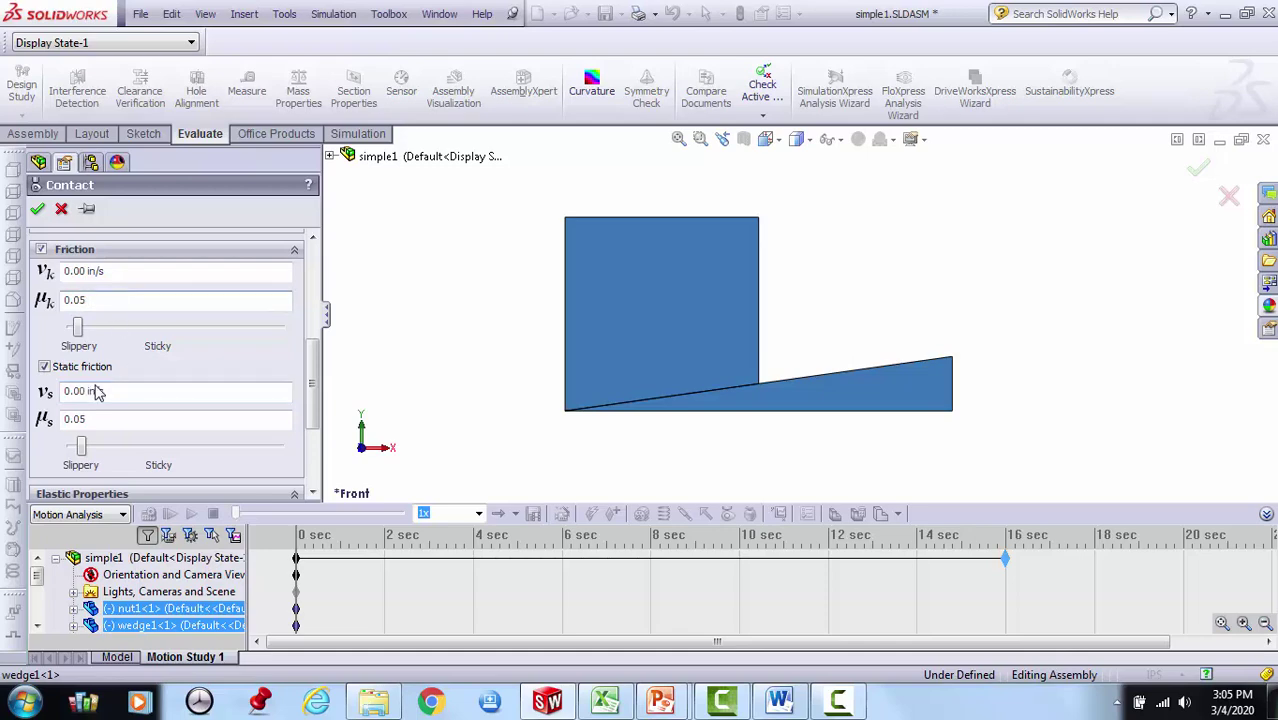
{"action": "left_click", "coordinate": [108, 424]}
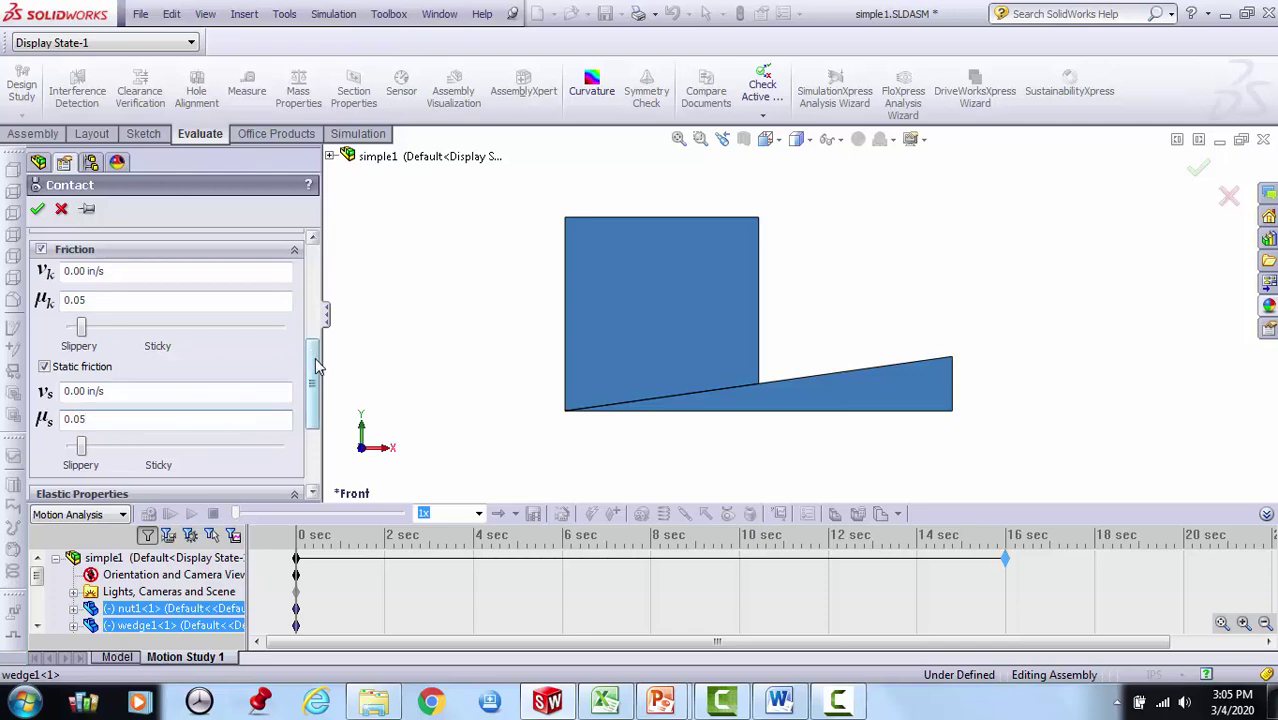
{"action": "mouse_move", "coordinate": [315, 362]}
{"action": "left_mouse_down"}
{"action": "mouse_move", "coordinate": [318, 332]}
{"action": "mouse_move", "coordinate": [316, 403]}
{"action": "mouse_move", "coordinate": [324, 340]}
{"action": "left_mouse_up"}
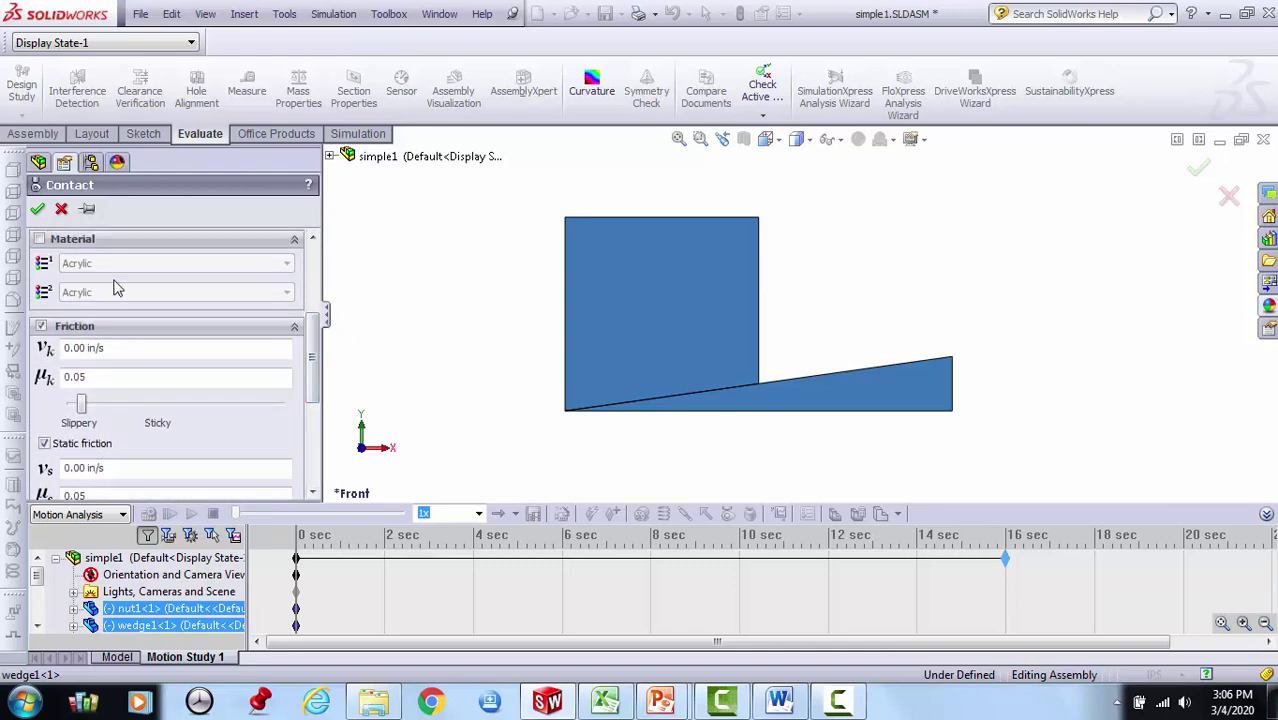
{"action": "left_click_drag", "start_coordinate": [316, 345], "coordinate": [320, 440]}
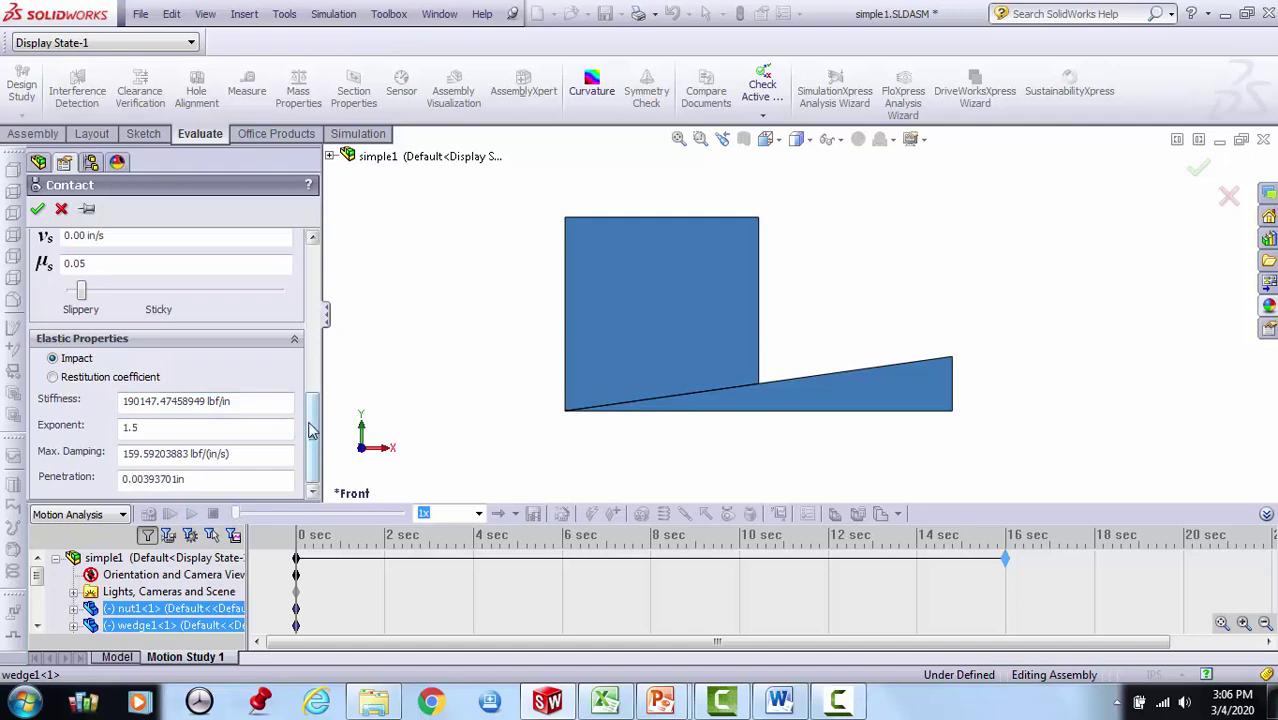
{"action": "left_click_drag", "start_coordinate": [310, 430], "coordinate": [302, 366]}
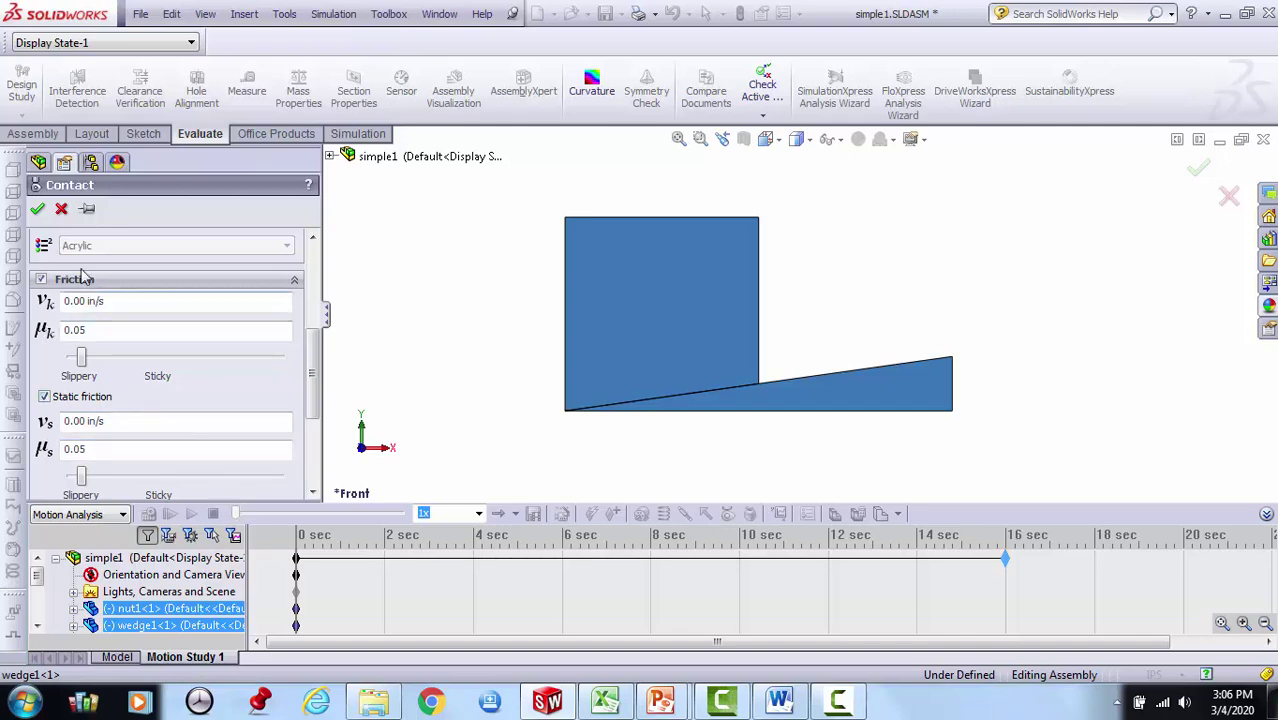
{"action": "left_click", "coordinate": [37, 211]}
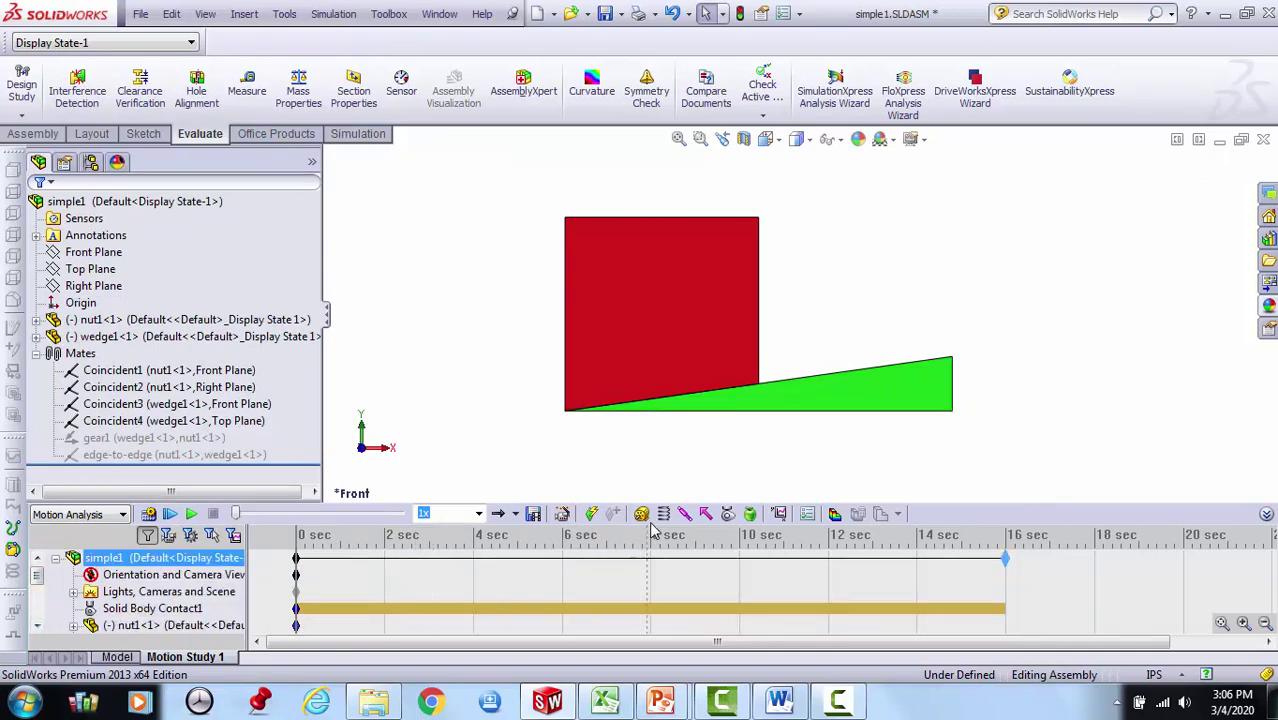
Start an action-only force in the motion study on the top face of nut1.
{"action": "left_click", "coordinate": [706, 514]}
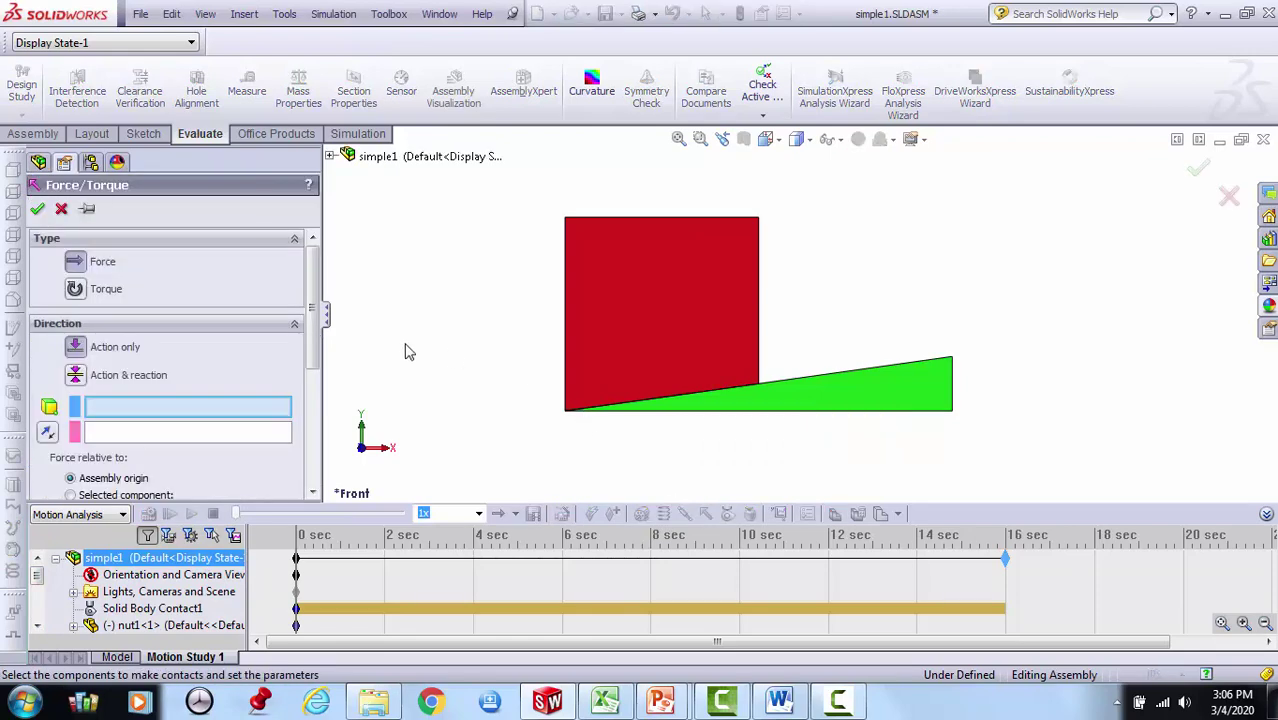
{"action": "left_click", "coordinate": [699, 139]}
{"action": "right_click", "coordinate": [686, 188]}
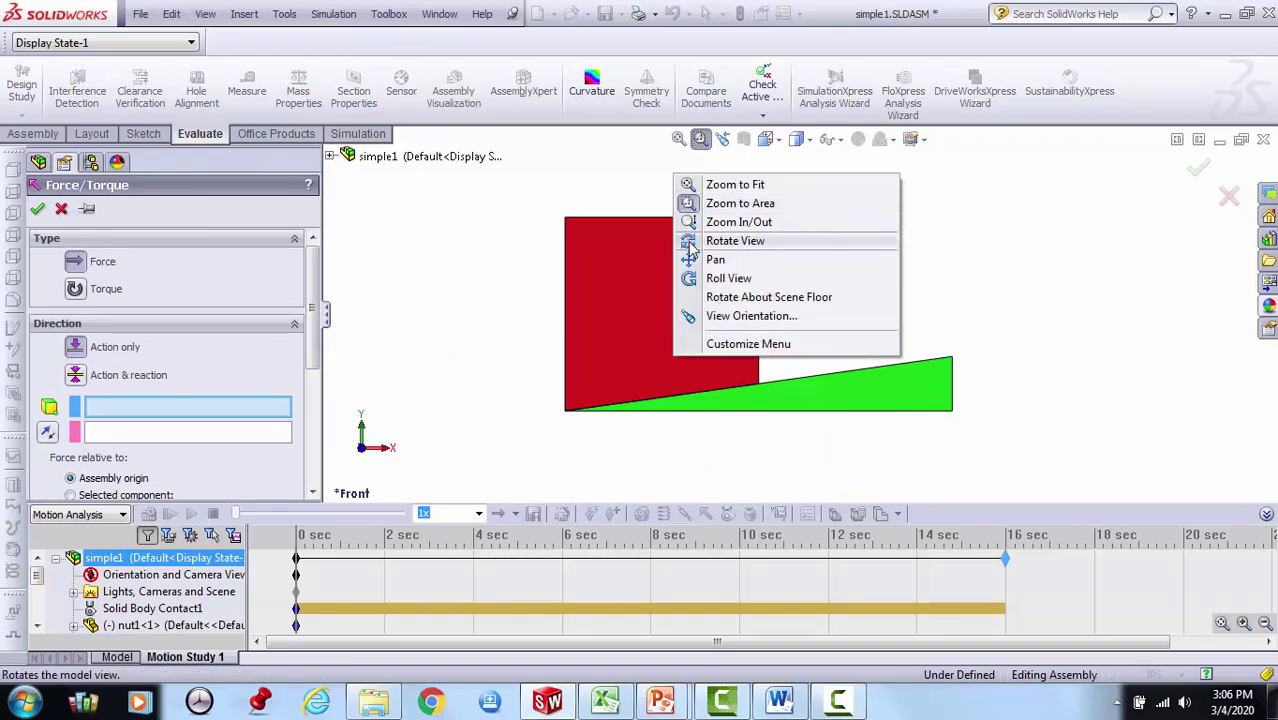
{"action": "left_click", "coordinate": [686, 240]}
{"action": "left_click_drag", "start_coordinate": [676, 214], "coordinate": [639, 240]}
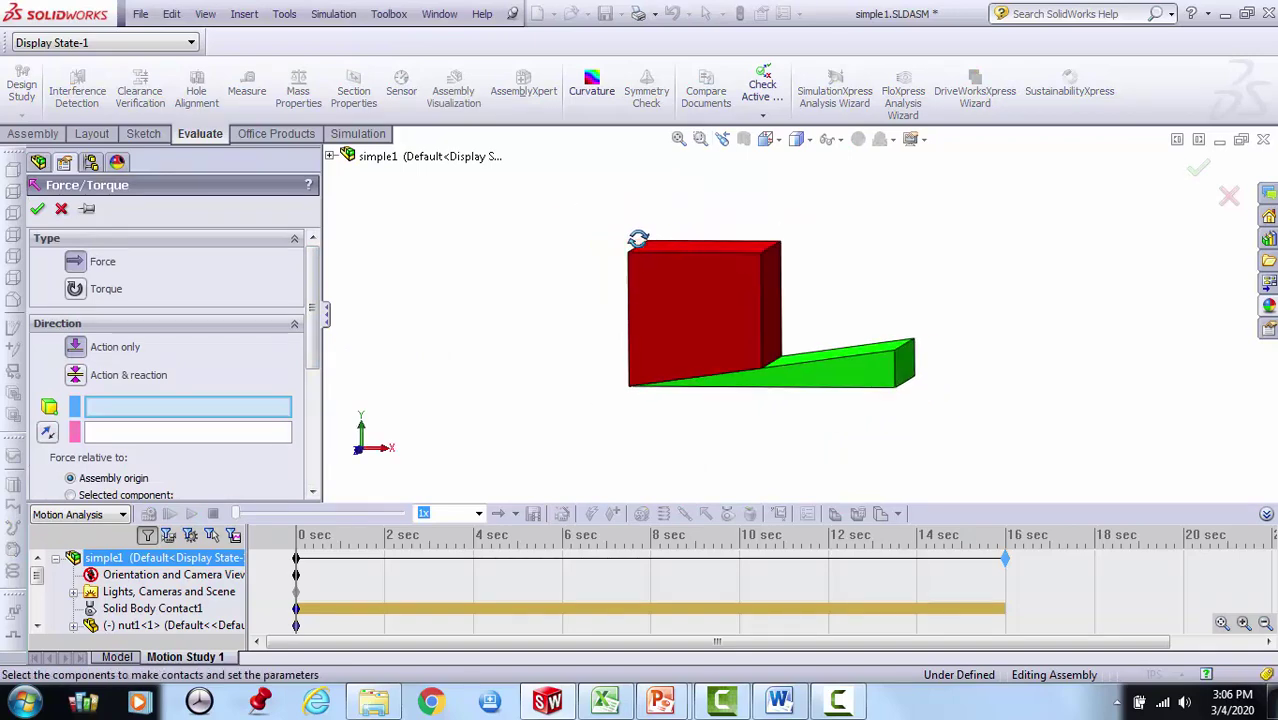
{"action": "right_click", "coordinate": [519, 240]}
{"action": "left_click", "coordinate": [560, 307]}
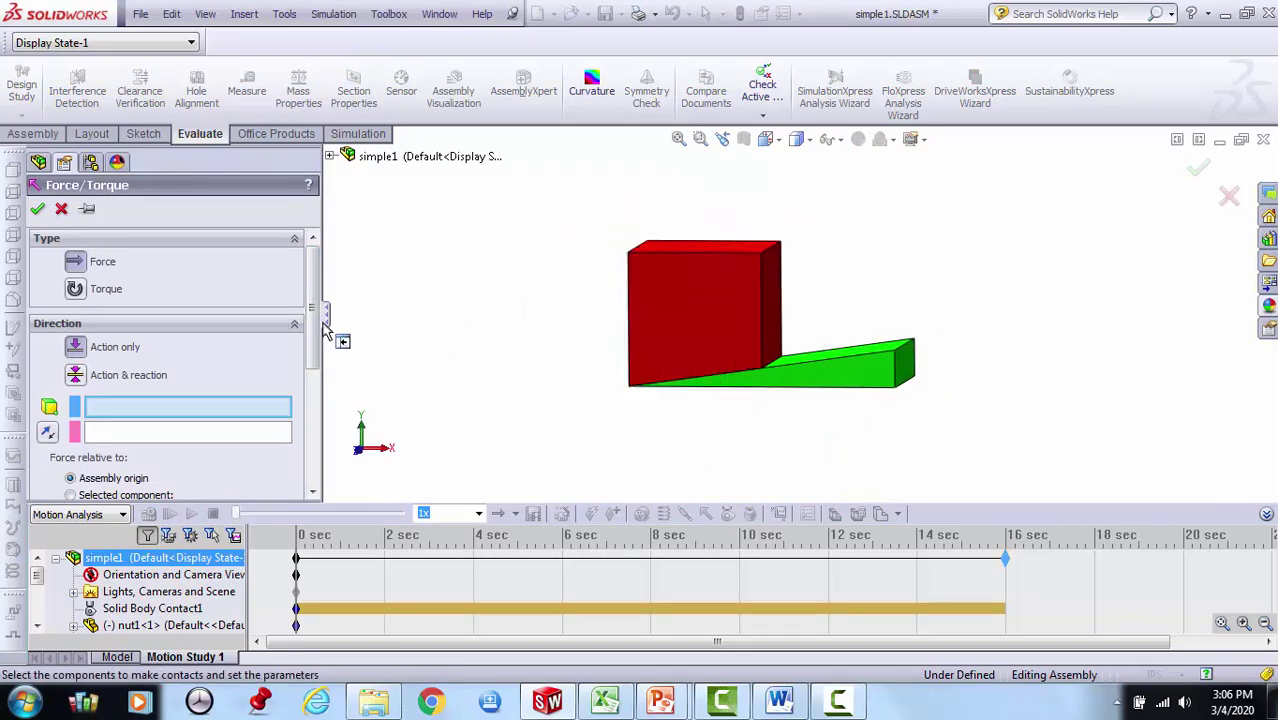
{"action": "scroll", "coordinate": [200, 350], "scroll_direction": "down", "scroll_amount": 3}
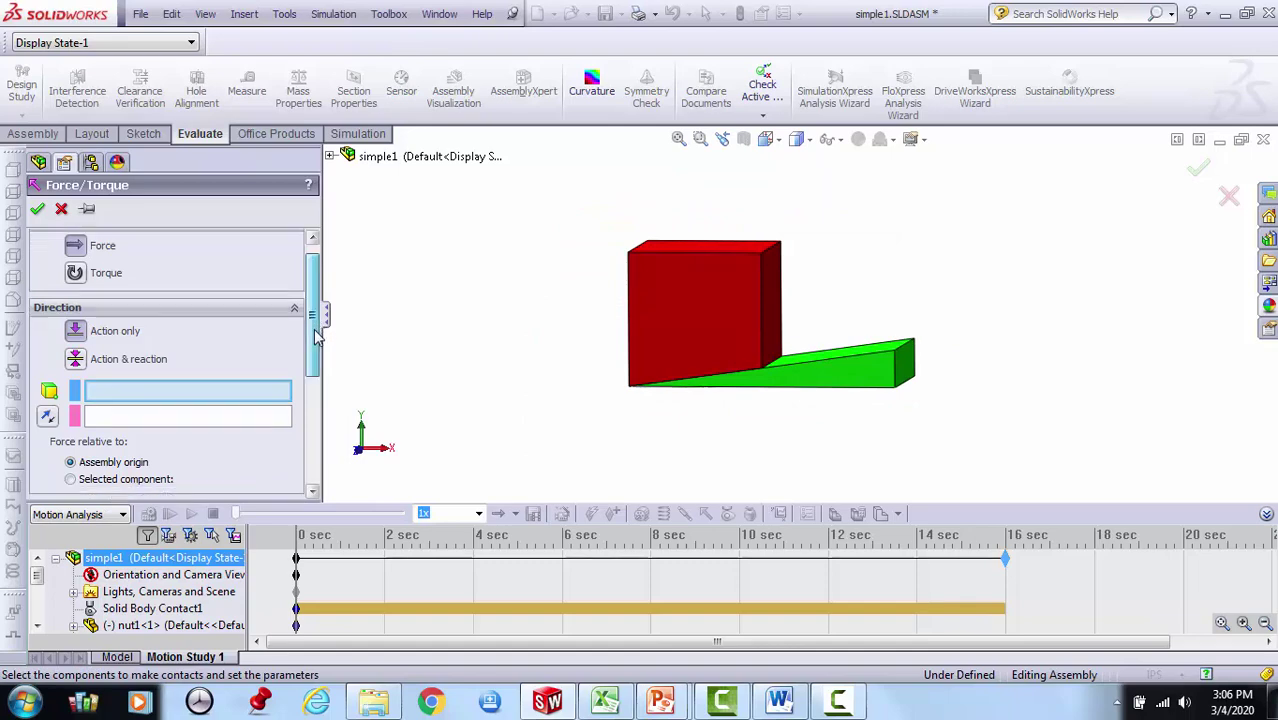
{"action": "left_click", "coordinate": [682, 246]}
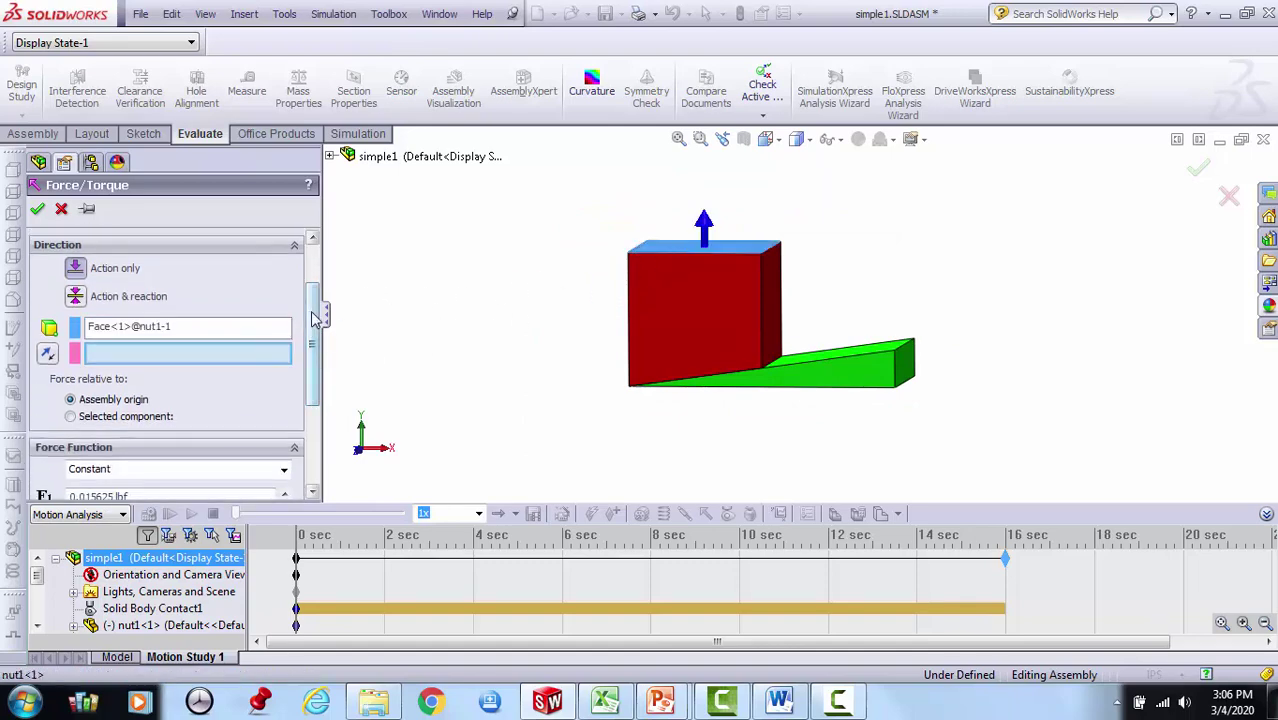
Reverse the force to point down into nut1, set its constant magnitude to 200 lbf, and create it.
{"action": "scroll", "coordinate": [315, 318], "scroll_direction": "down", "scroll_amount": 1}
{"action": "left_click", "coordinate": [47, 329]}
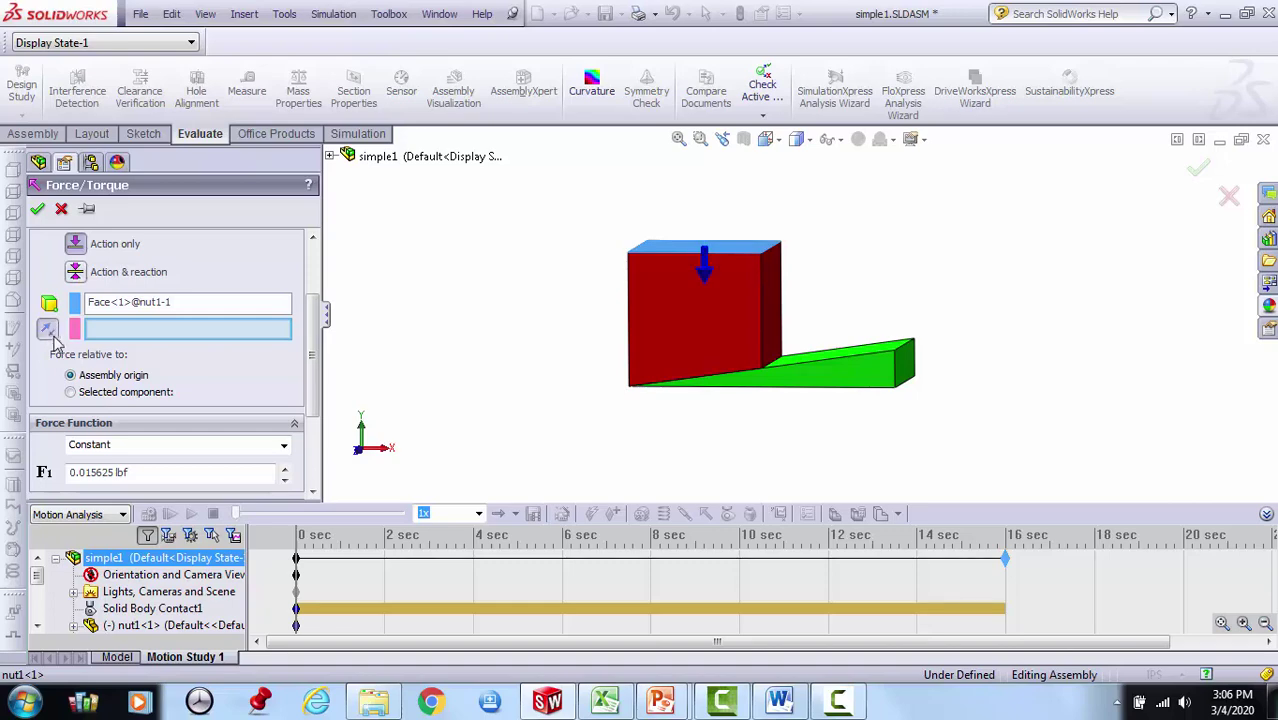
{"action": "scroll", "coordinate": [311, 375], "scroll_direction": "down", "scroll_amount": 2}
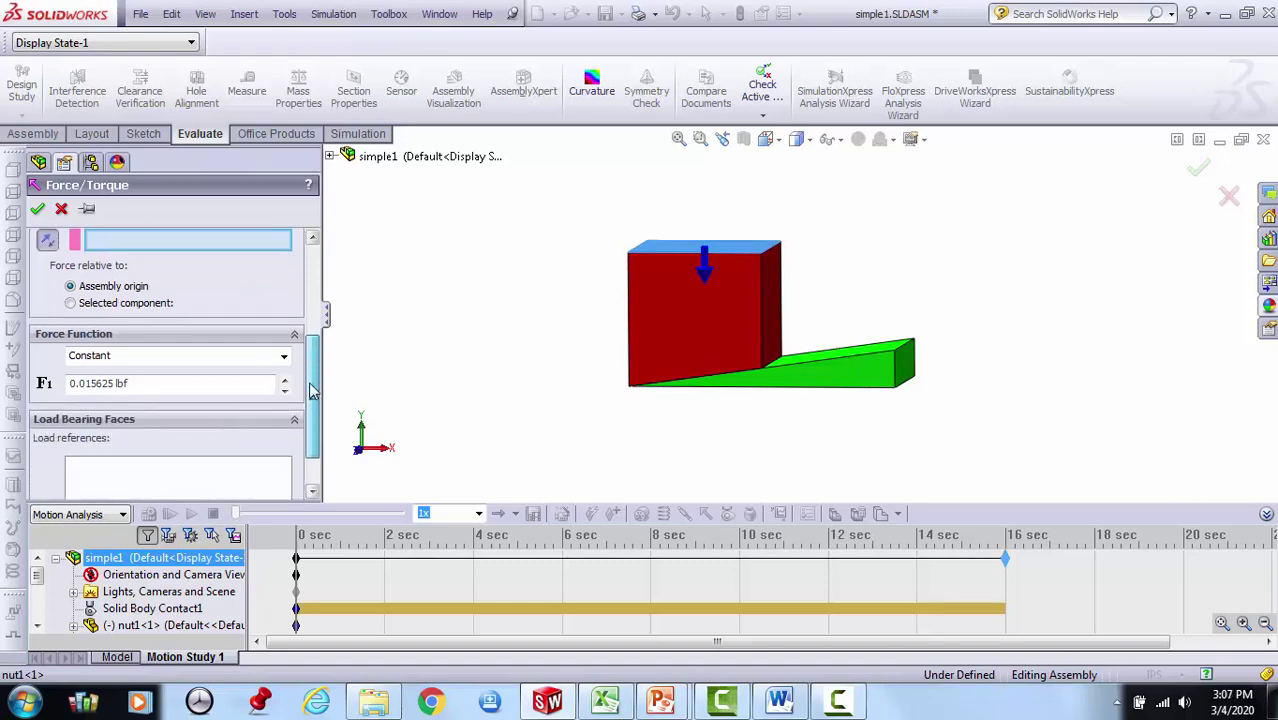
{"action": "left_click_drag", "start_coordinate": [170, 383], "coordinate": [15, 378]}
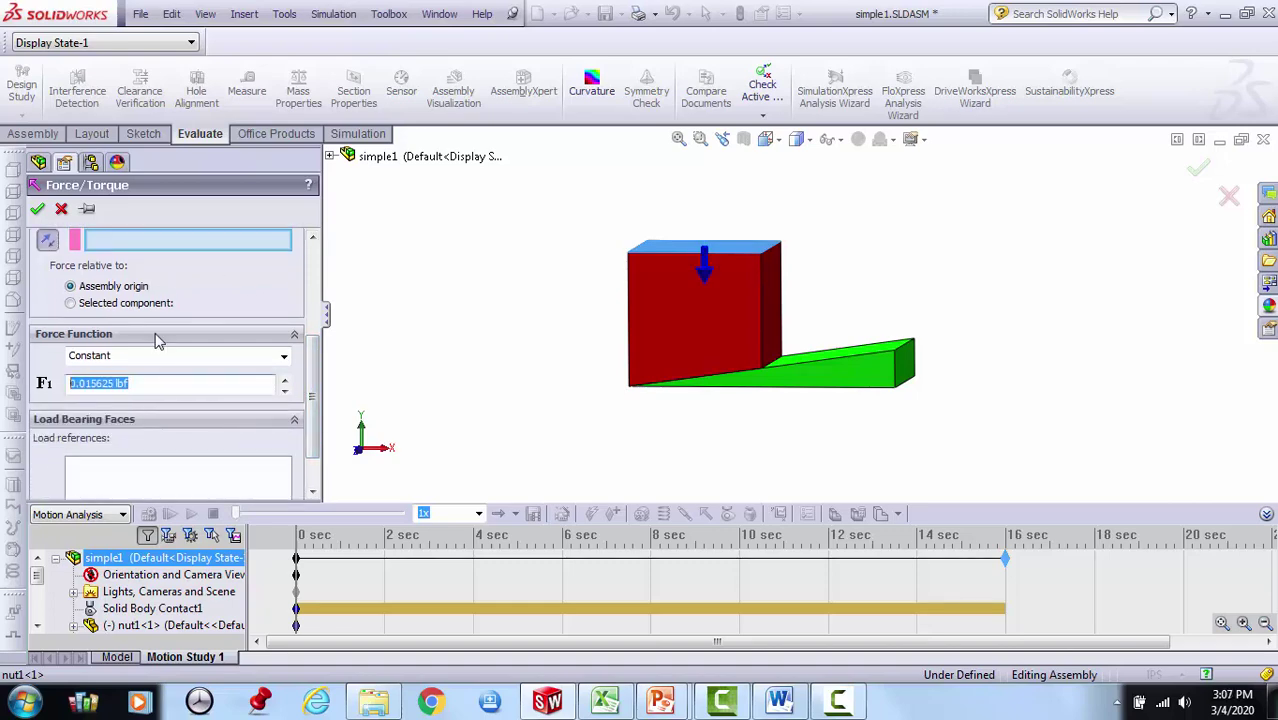
{"action": "type", "text": "200"}
{"action": "left_click", "coordinate": [37, 209]}
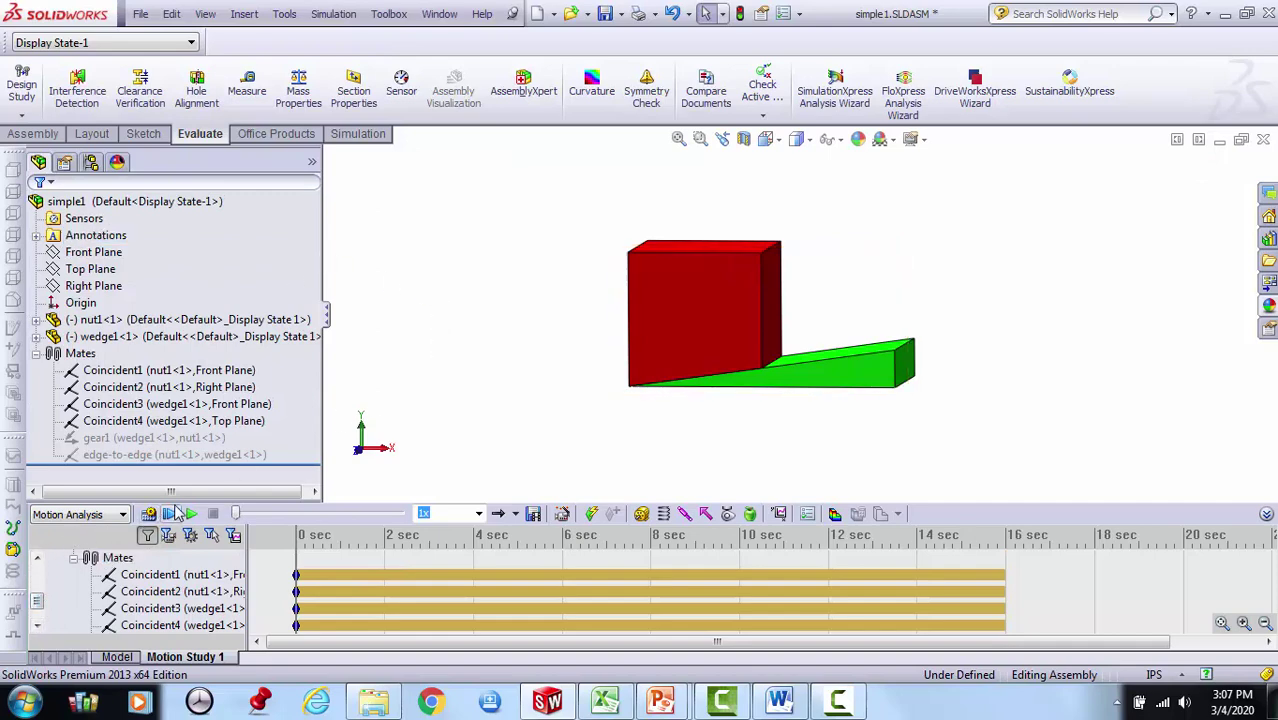
Start a linear motor on the tall end face of wedge1, with its direction reversed to push toward nut1.
{"action": "left_click_drag", "start_coordinate": [178, 500], "coordinate": [180, 477]}
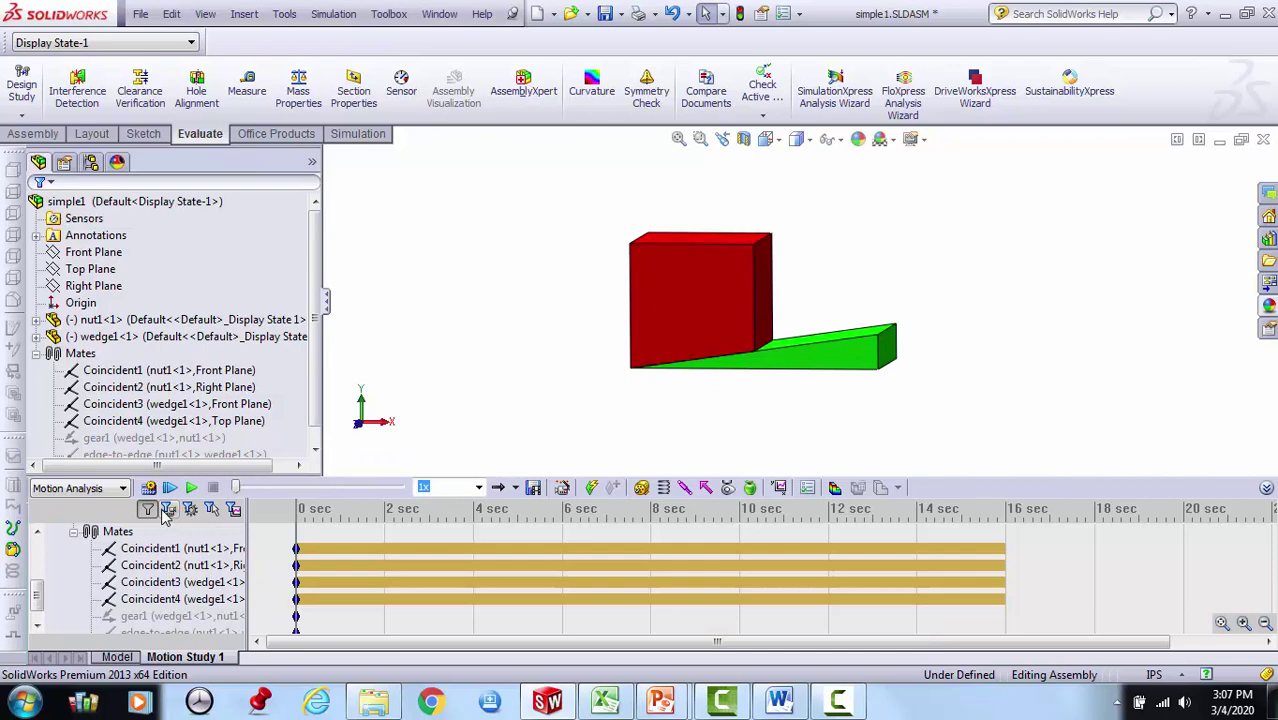
{"action": "left_click", "coordinate": [37, 620]}
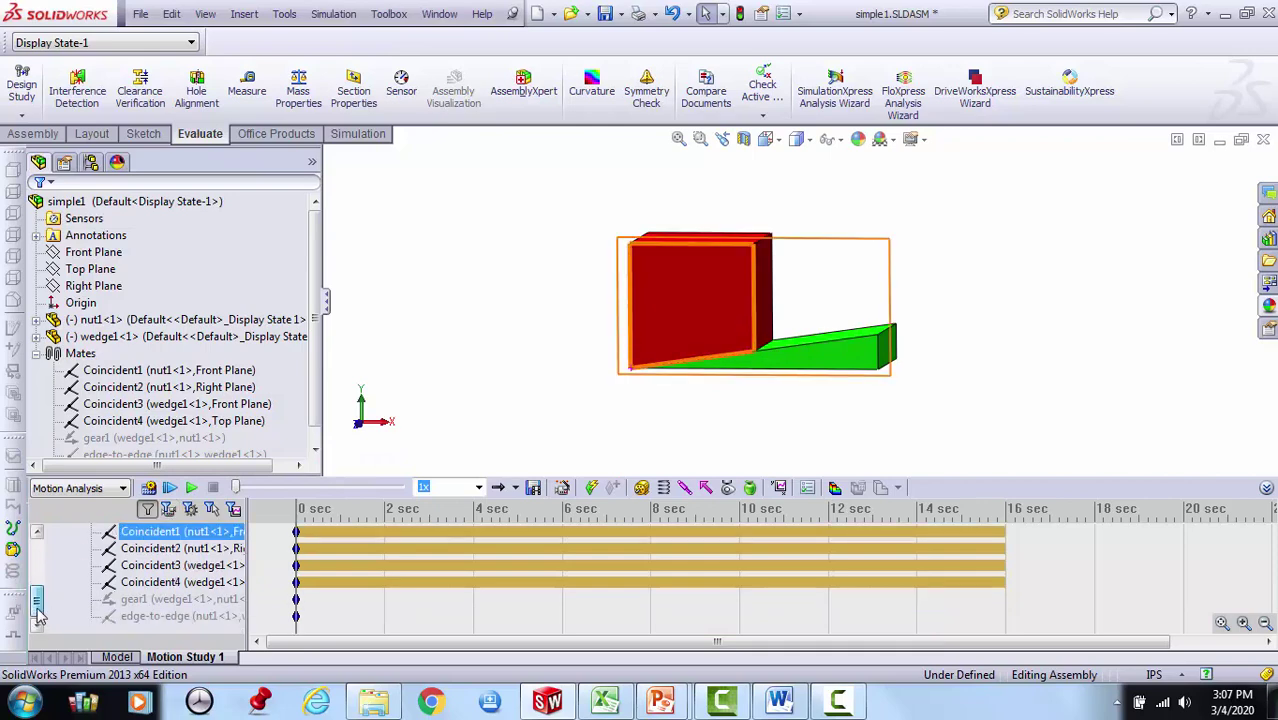
{"action": "left_click_drag", "start_coordinate": [40, 603], "coordinate": [40, 565]}
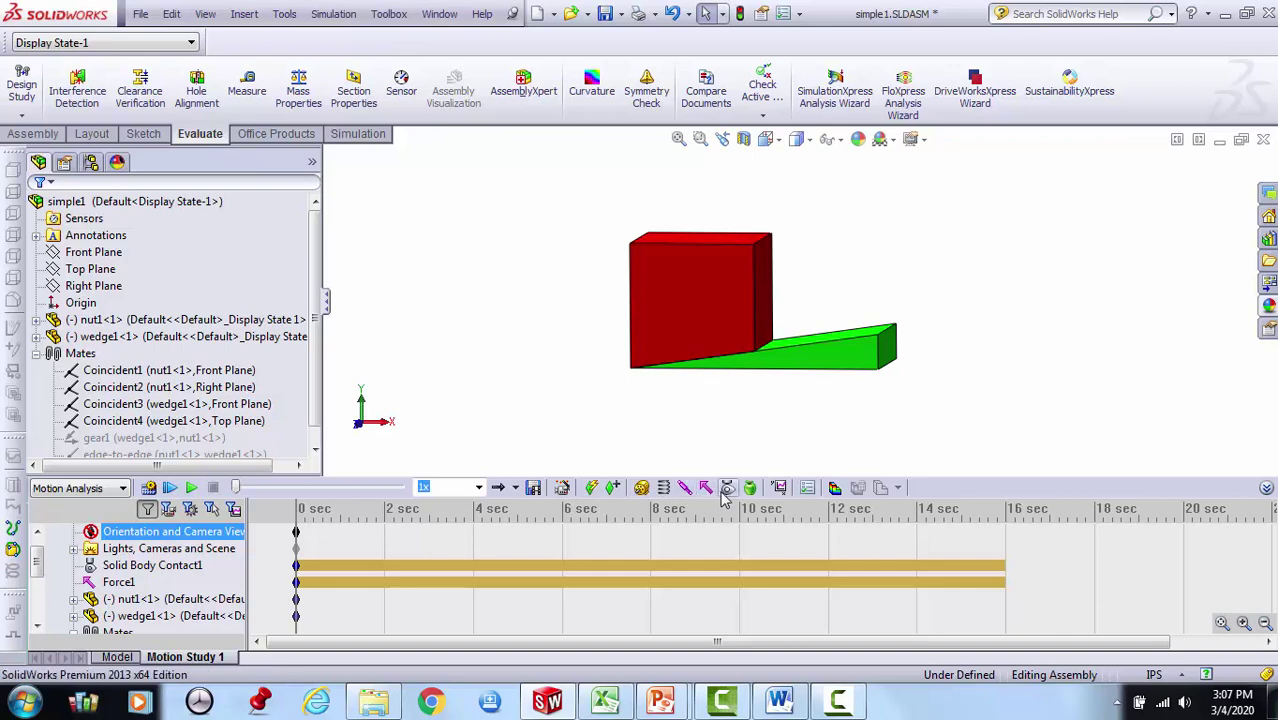
{"action": "left_click", "coordinate": [684, 489]}
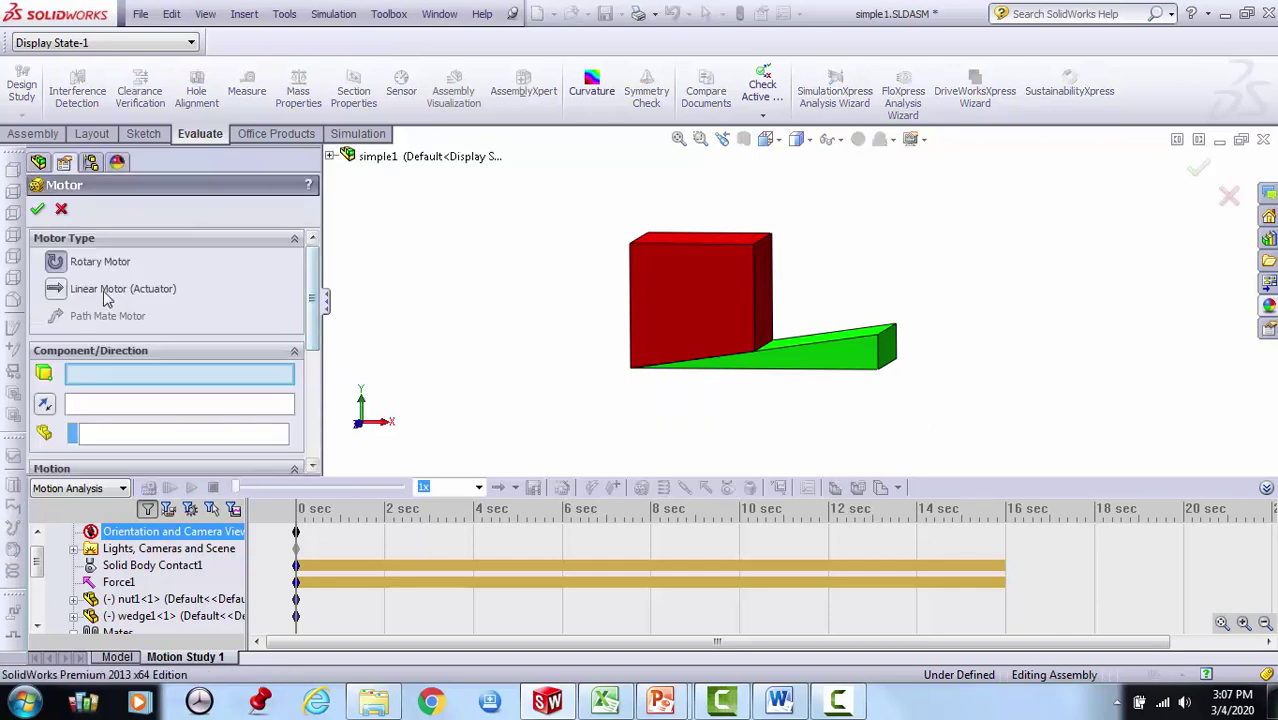
{"action": "left_click", "coordinate": [68, 292]}
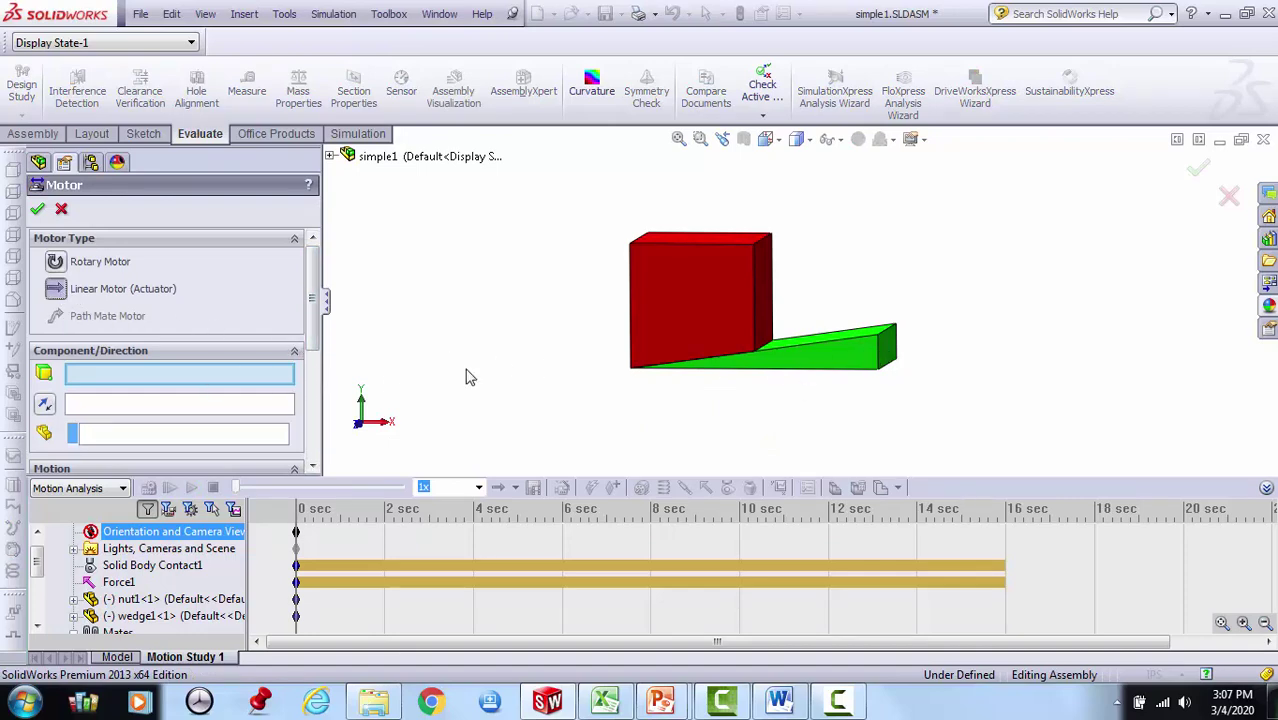
{"action": "left_click", "coordinate": [889, 354]}
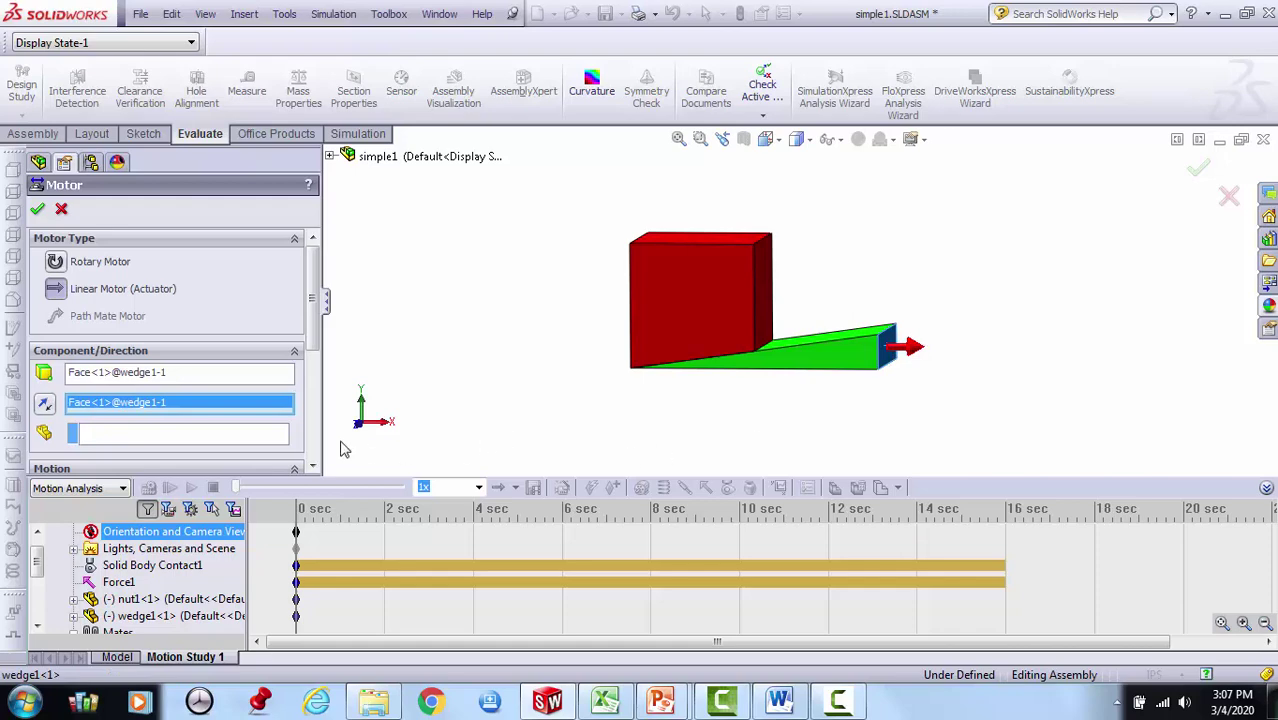
{"action": "scroll", "coordinate": [313, 340], "scroll_direction": "down", "scroll_amount": 3}
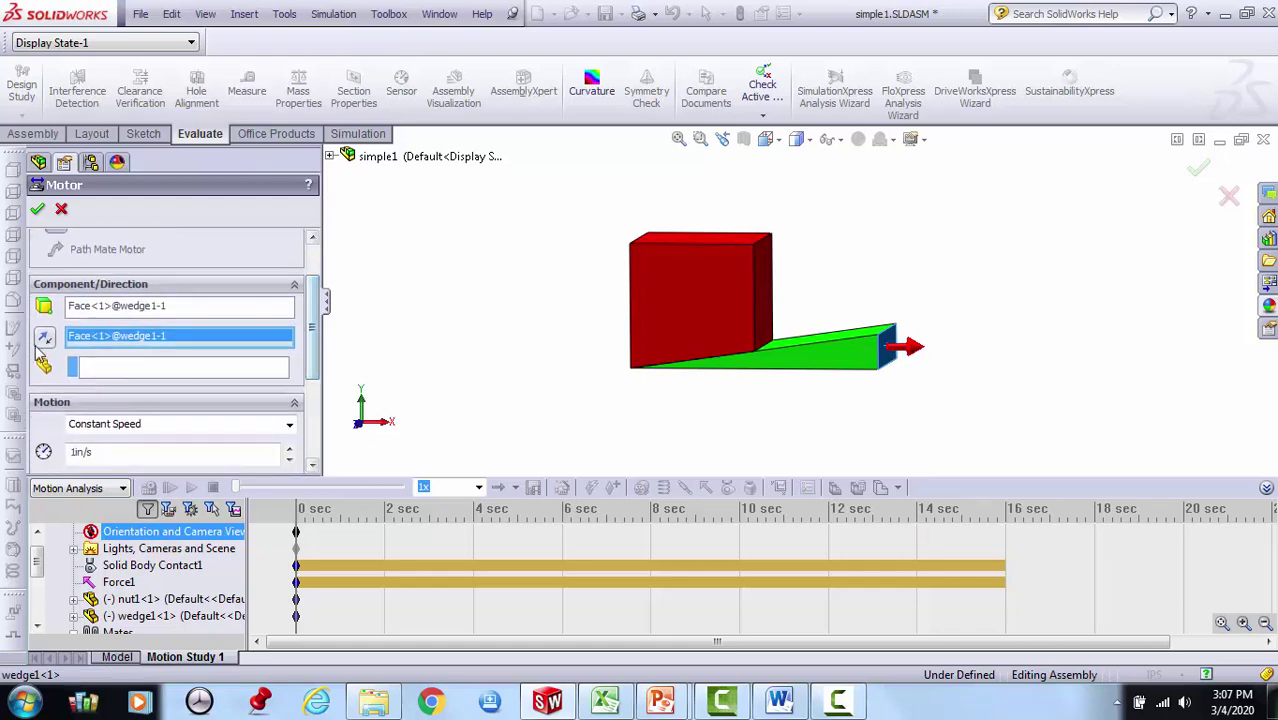
{"action": "left_click", "coordinate": [44, 338]}
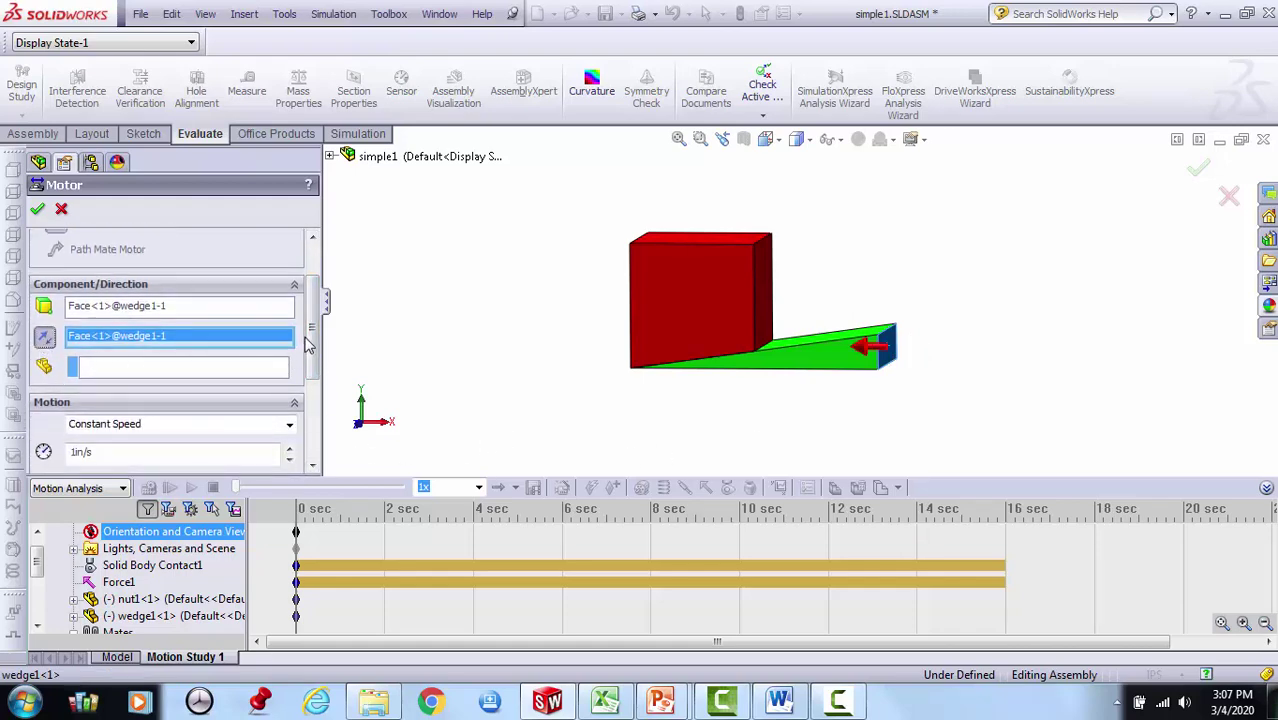
Set the linear motor's motion type to Distance with a displacement of 8 in.
{"action": "scroll", "coordinate": [308, 344], "scroll_direction": "down", "scroll_amount": 3}
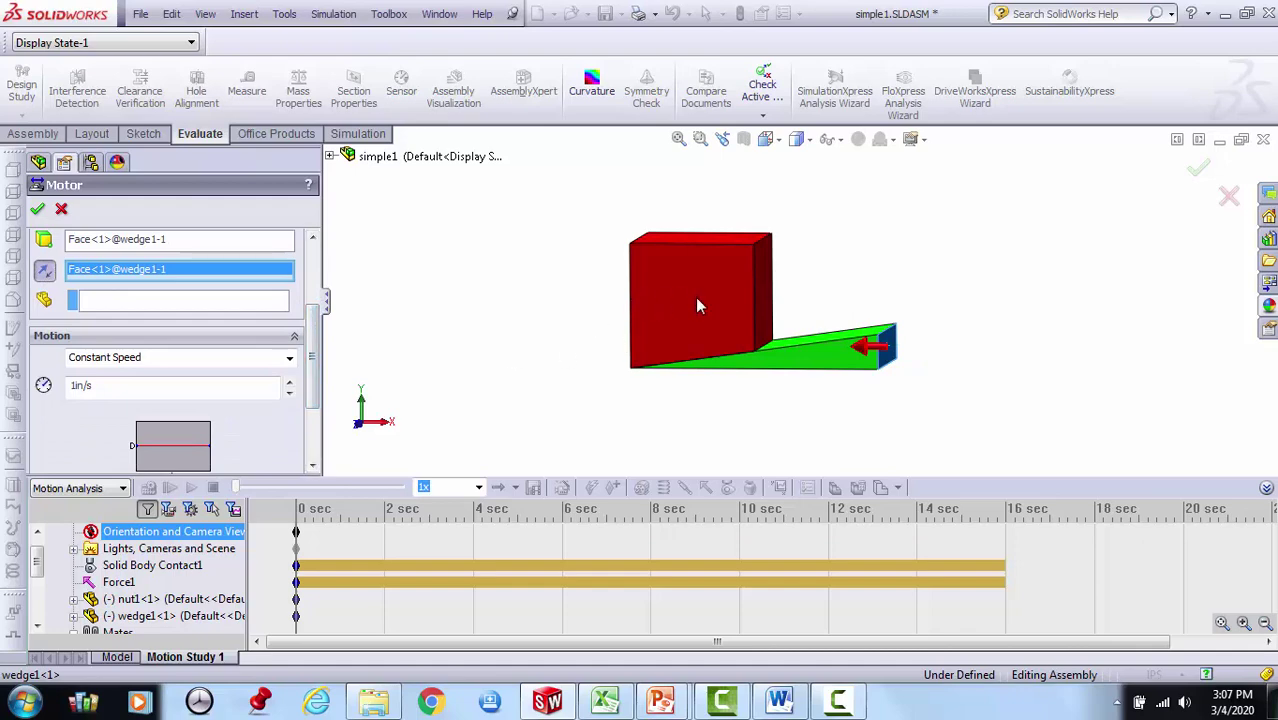
{"action": "left_click", "coordinate": [290, 358]}
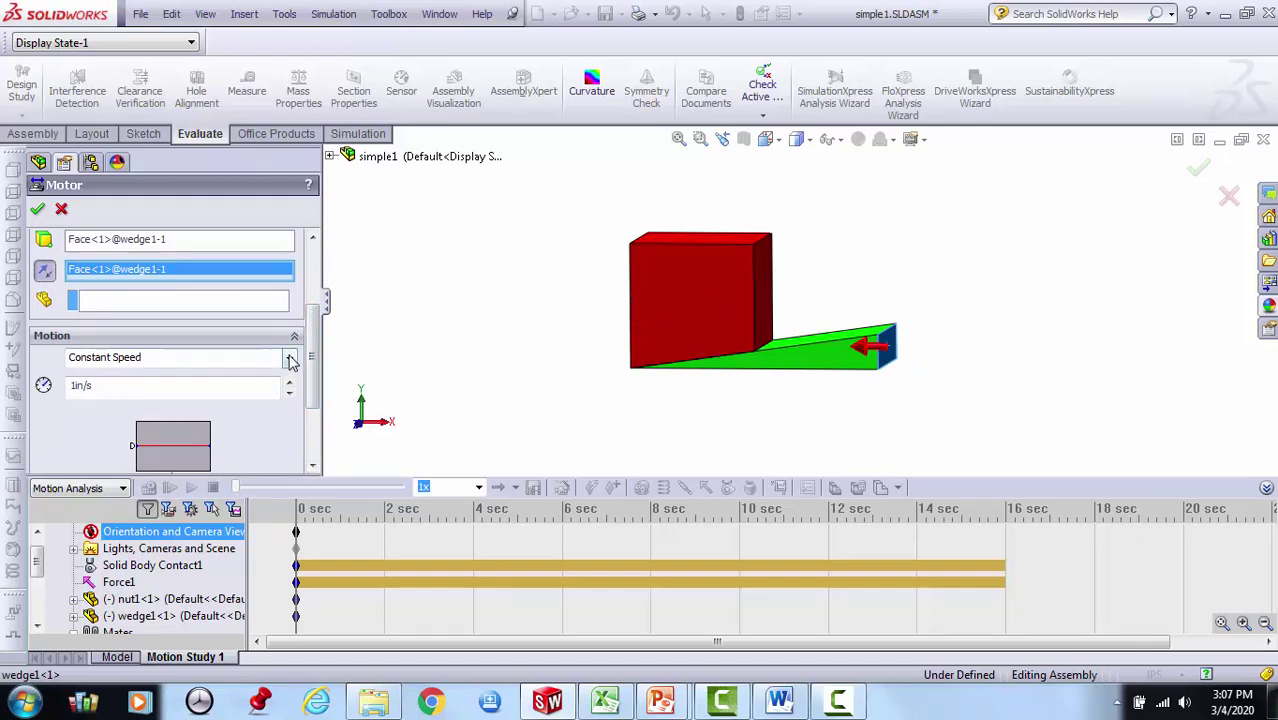
{"action": "left_click", "coordinate": [237, 391]}
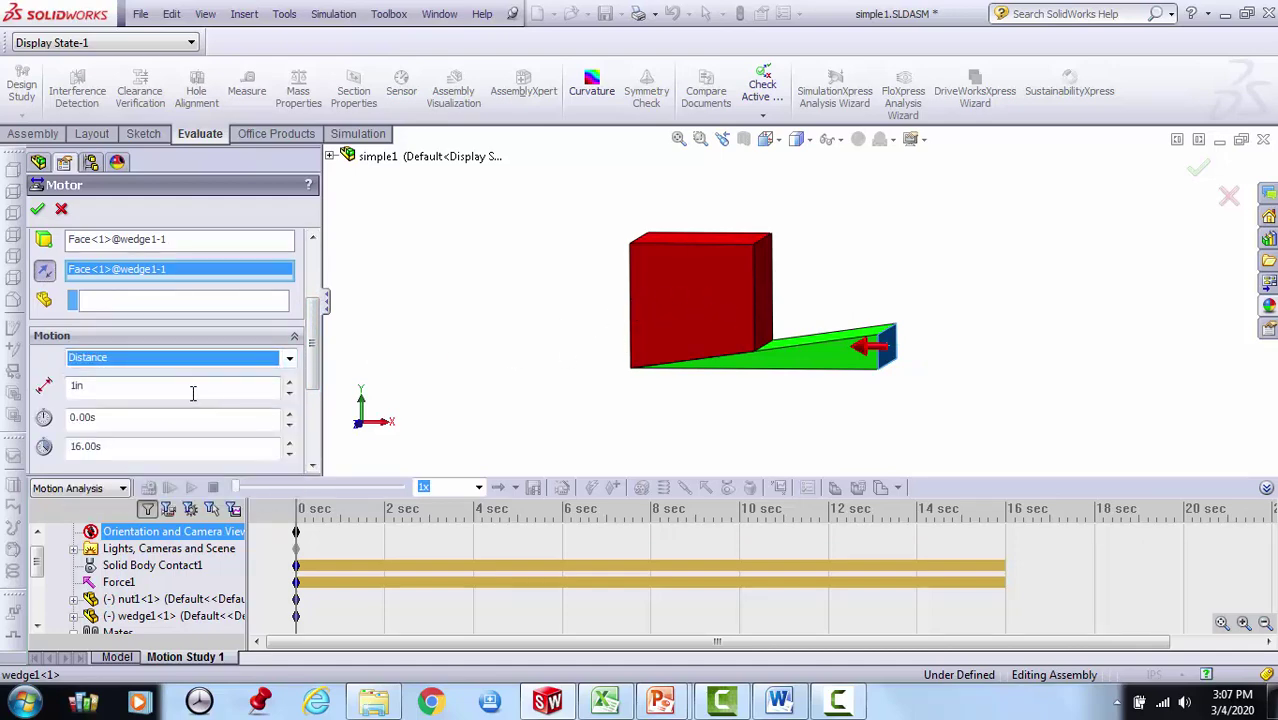
{"action": "type", "text": "8"}
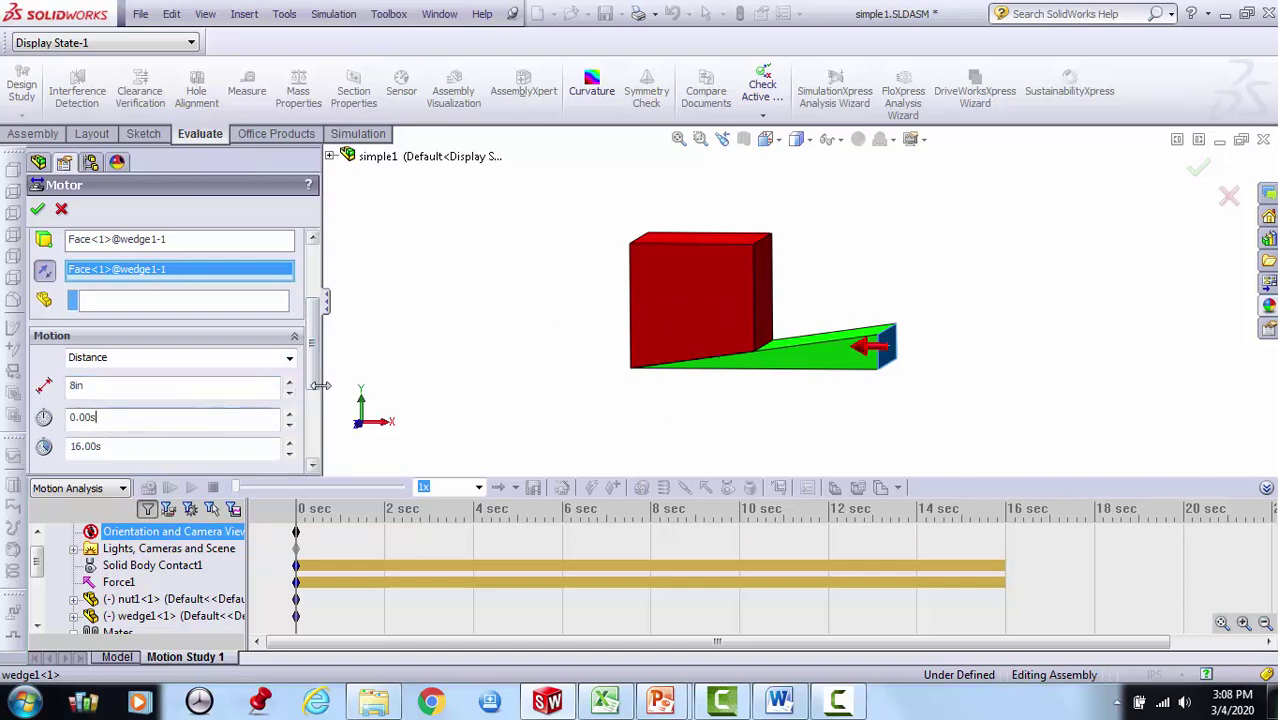
Check the linear motor's direction, 8 in displacement and 0 to 16 s timing, and create the motor.
{"action": "scroll", "coordinate": [313, 360], "scroll_direction": "down", "scroll_amount": 3}
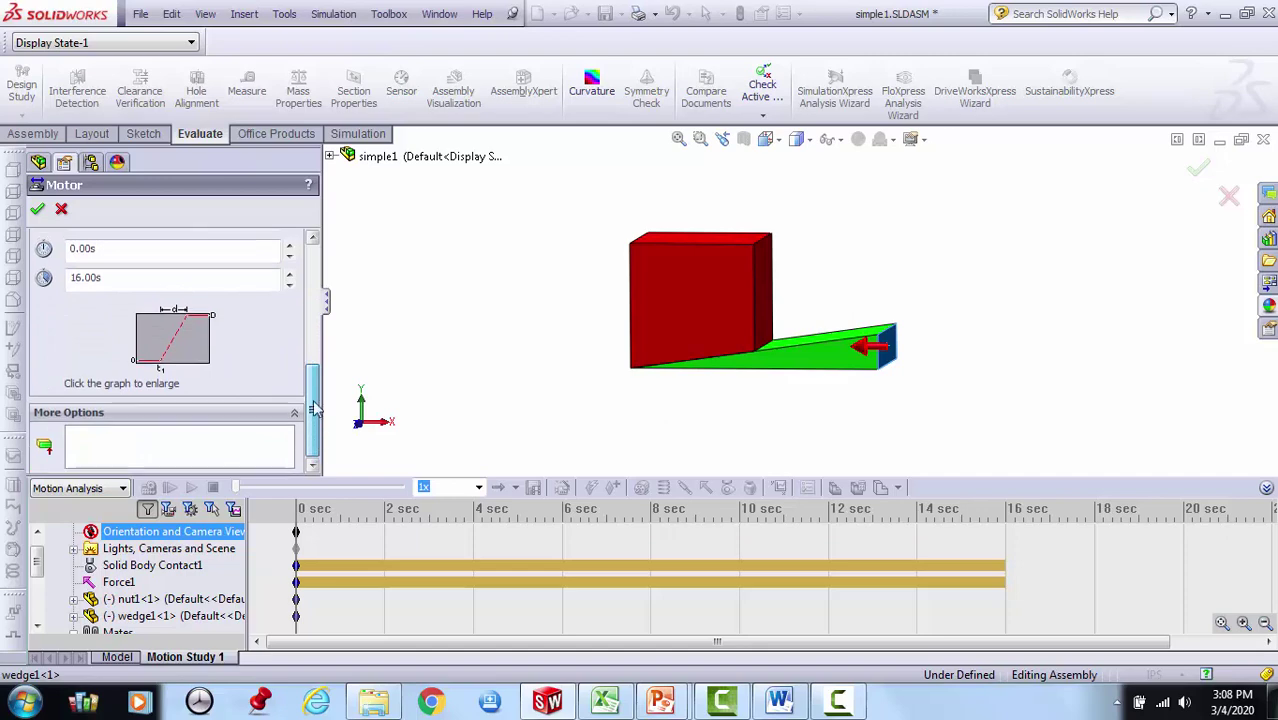
{"action": "scroll", "coordinate": [325, 323], "scroll_direction": "up", "scroll_amount": 5}
{"action": "scroll", "coordinate": [323, 300], "scroll_direction": "up", "scroll_amount": 2}
{"action": "scroll", "coordinate": [322, 365], "scroll_direction": "down", "scroll_amount": 4}
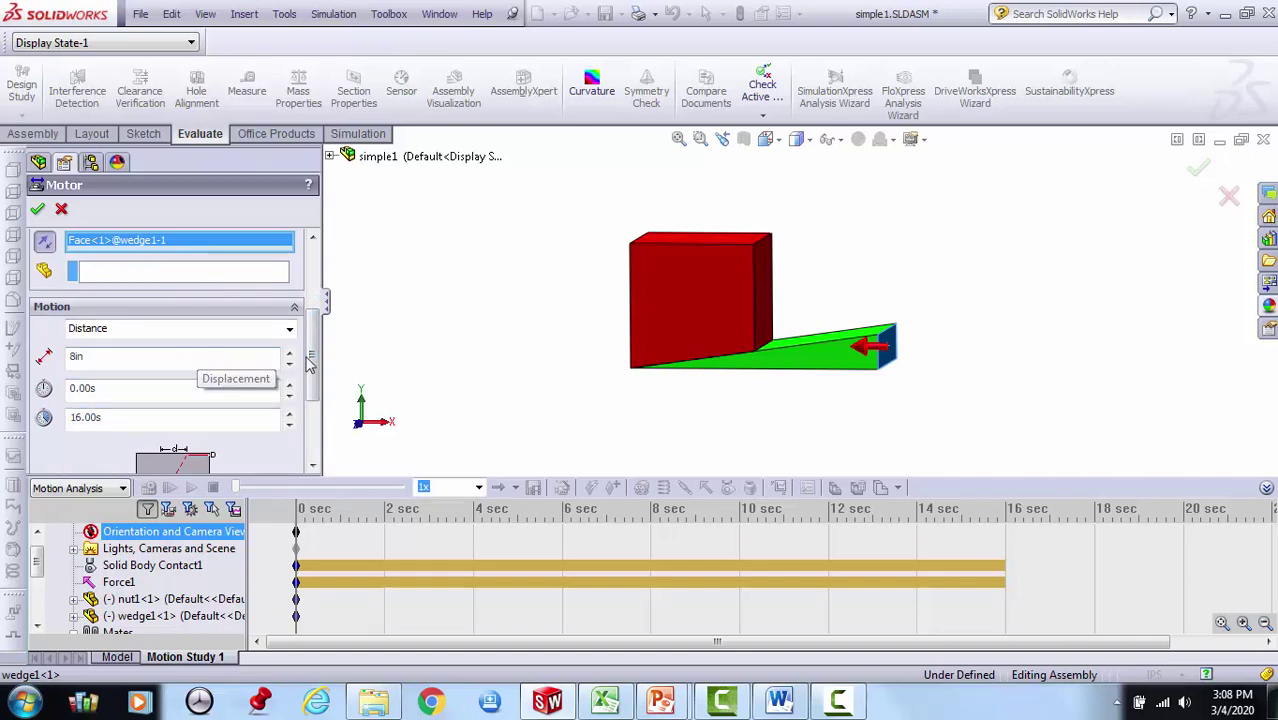
{"action": "left_click_drag", "start_coordinate": [316, 362], "coordinate": [326, 290]}
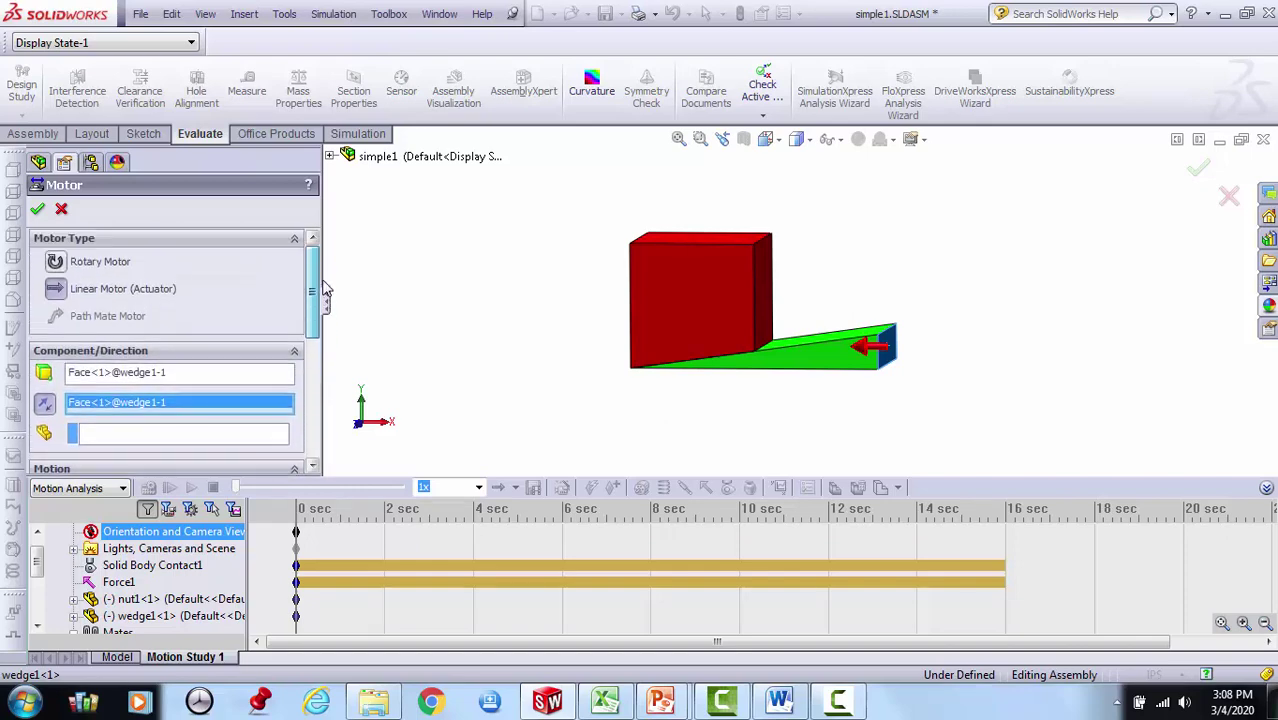
{"action": "left_click", "coordinate": [37, 210]}
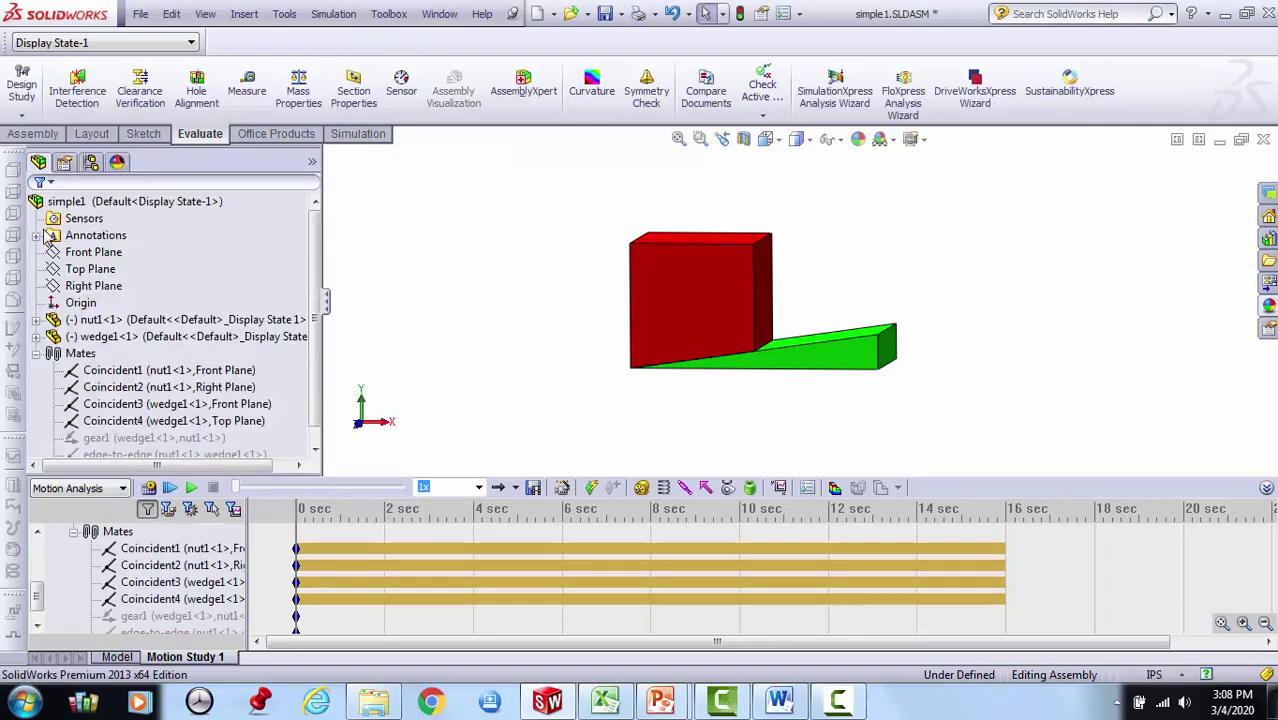
Save the simple1 assembly with the new motor in the motion study.
{"action": "left_click", "coordinate": [38, 610]}
{"action": "left_click_drag", "start_coordinate": [38, 610], "coordinate": [42, 560]}
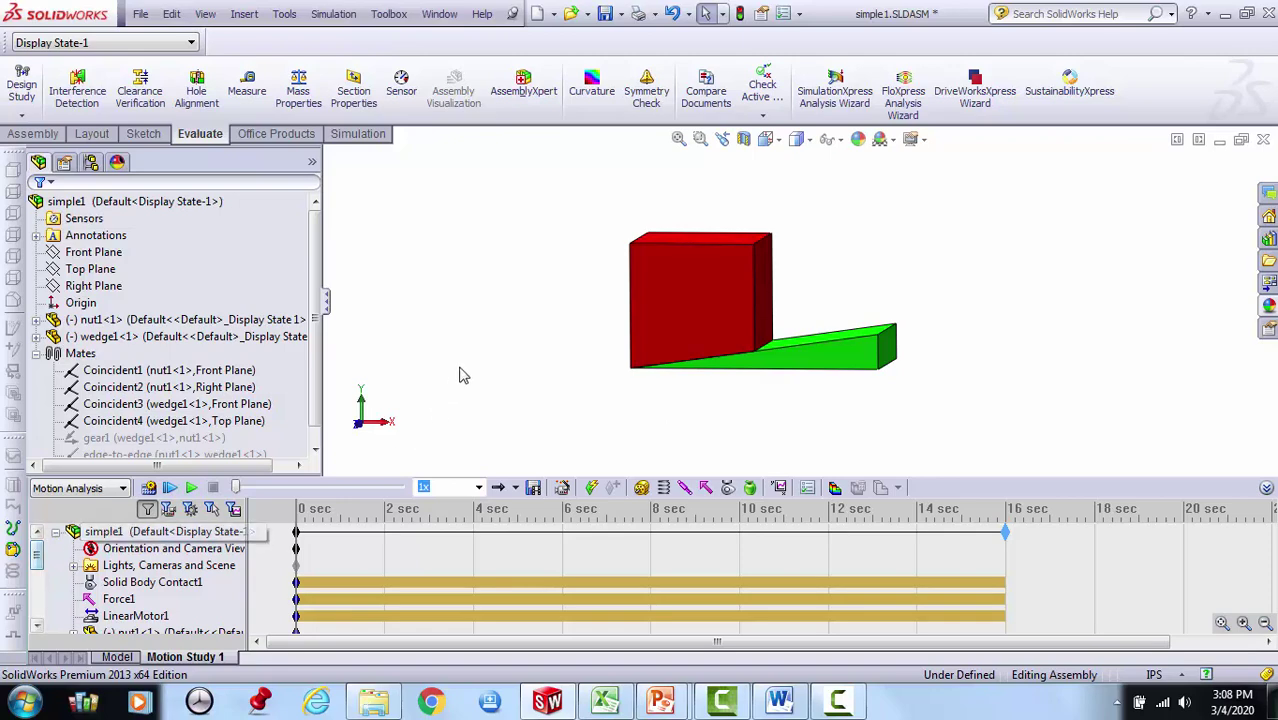
{"action": "left_click", "coordinate": [150, 20]}
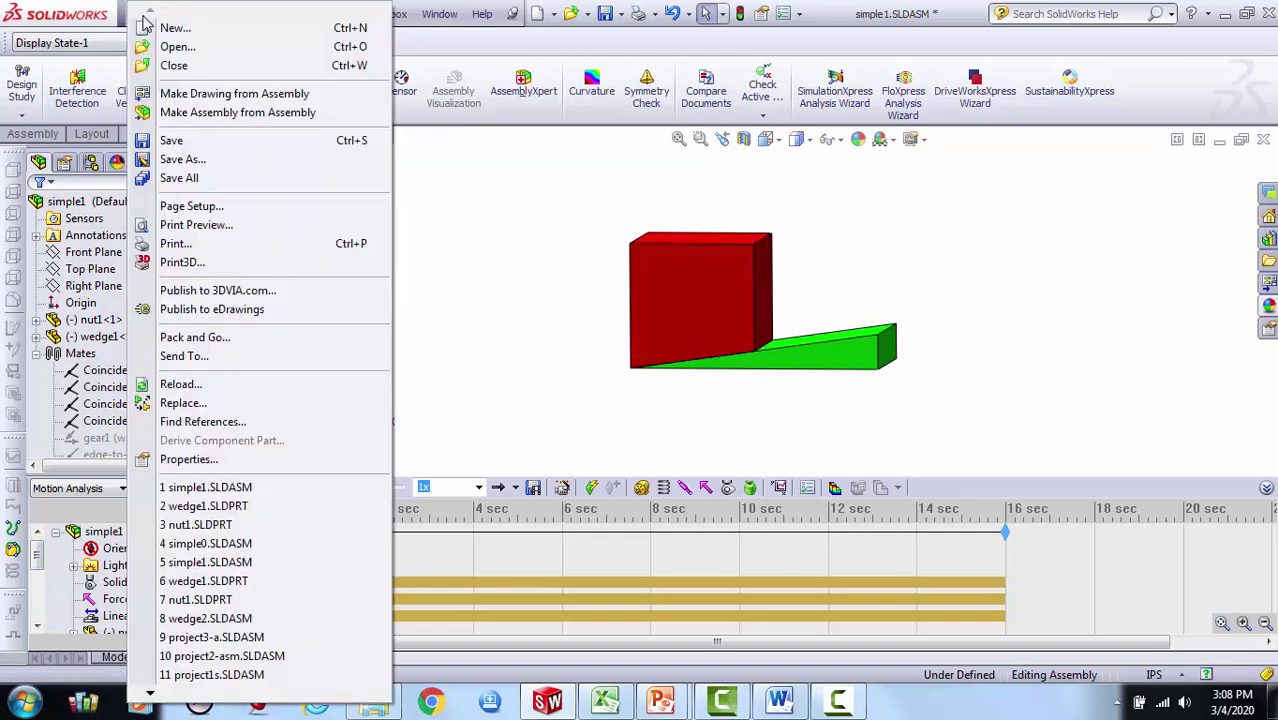
{"action": "left_click", "coordinate": [168, 137]}
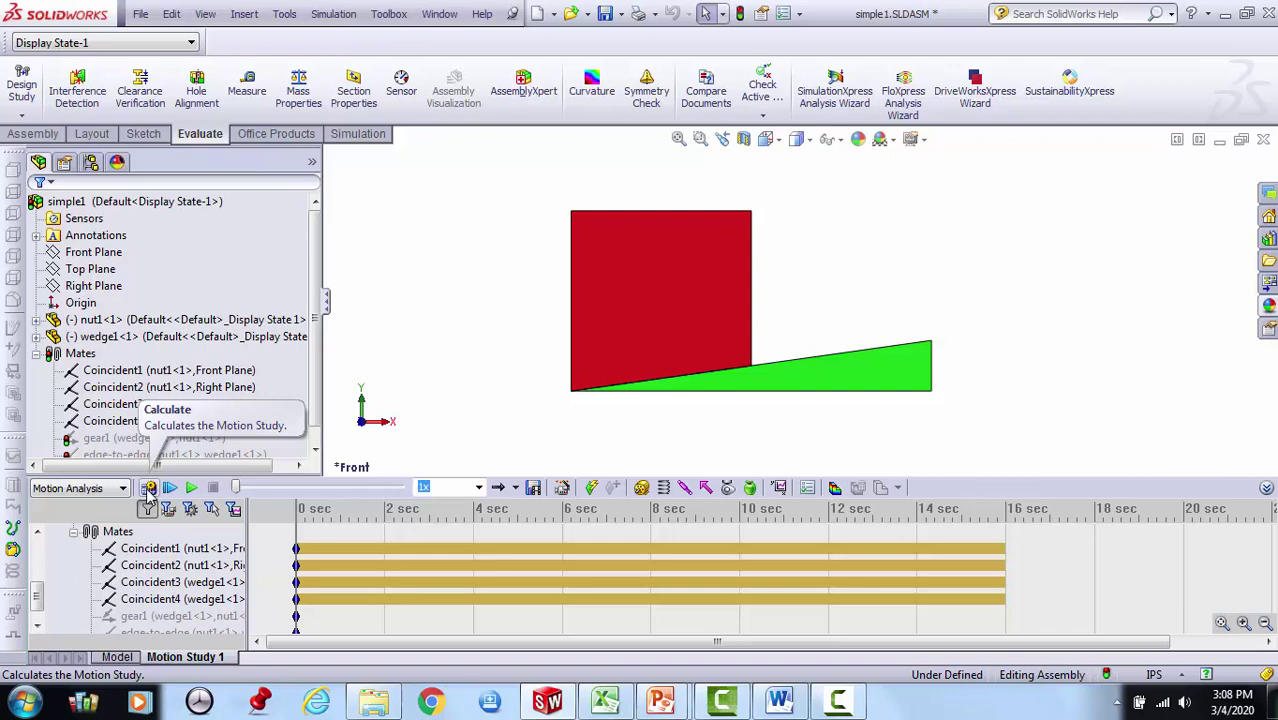
Calculate the motion study and play the result from the start.
{"action": "left_click", "coordinate": [148, 487]}
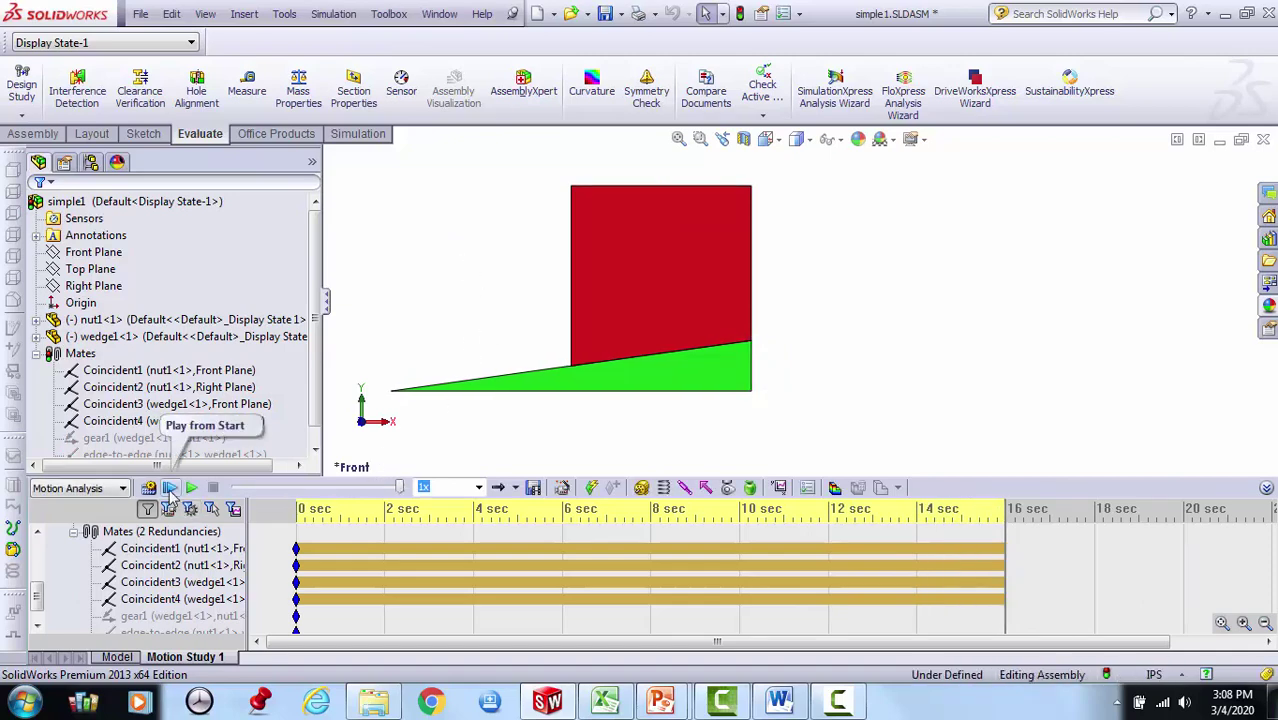
{"action": "left_click", "coordinate": [170, 488]}
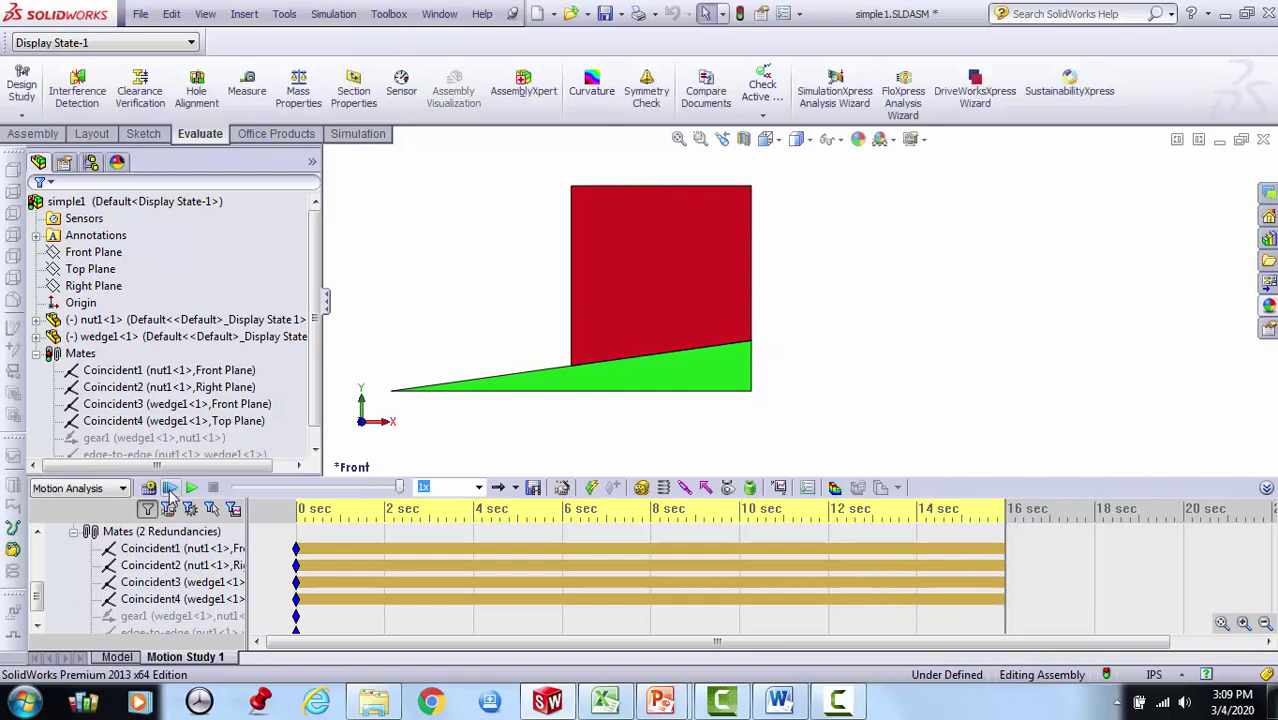
{"action": "left_click", "coordinate": [135, 532]}
{"action": "left_click_drag", "start_coordinate": [38, 603], "coordinate": [37, 559]}
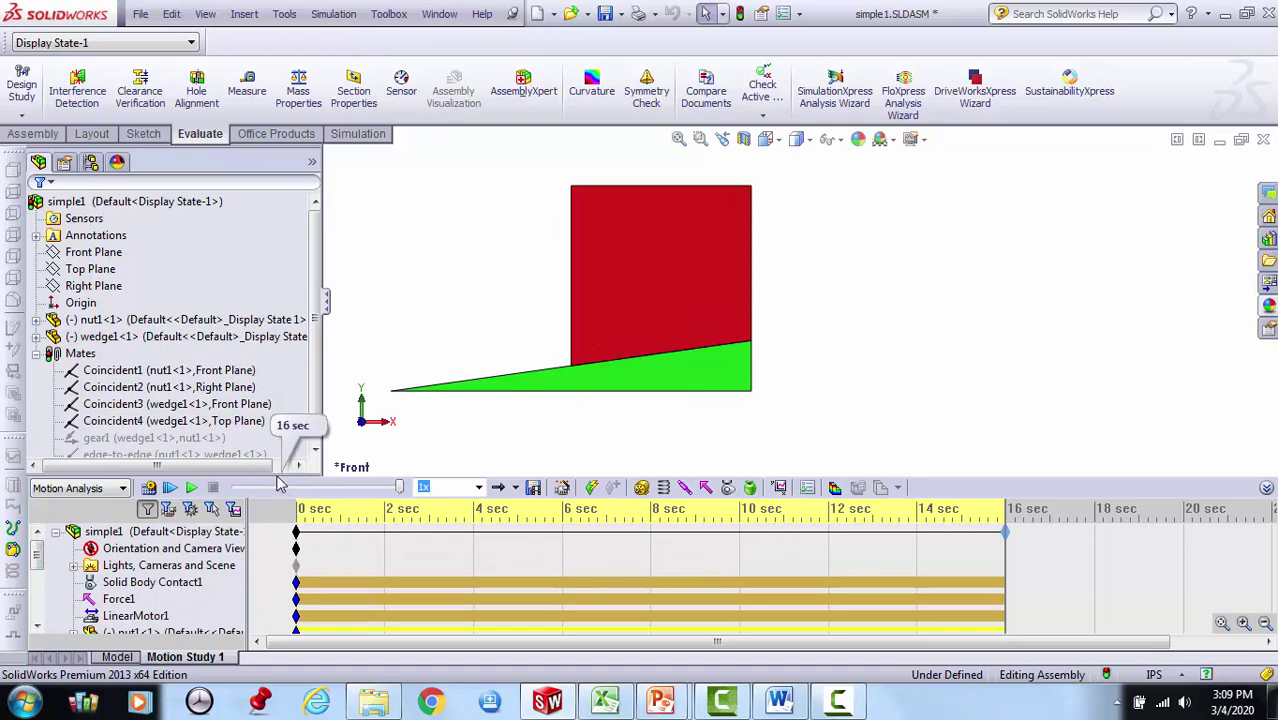
{"action": "left_click_drag", "start_coordinate": [276, 477], "coordinate": [276, 342]}
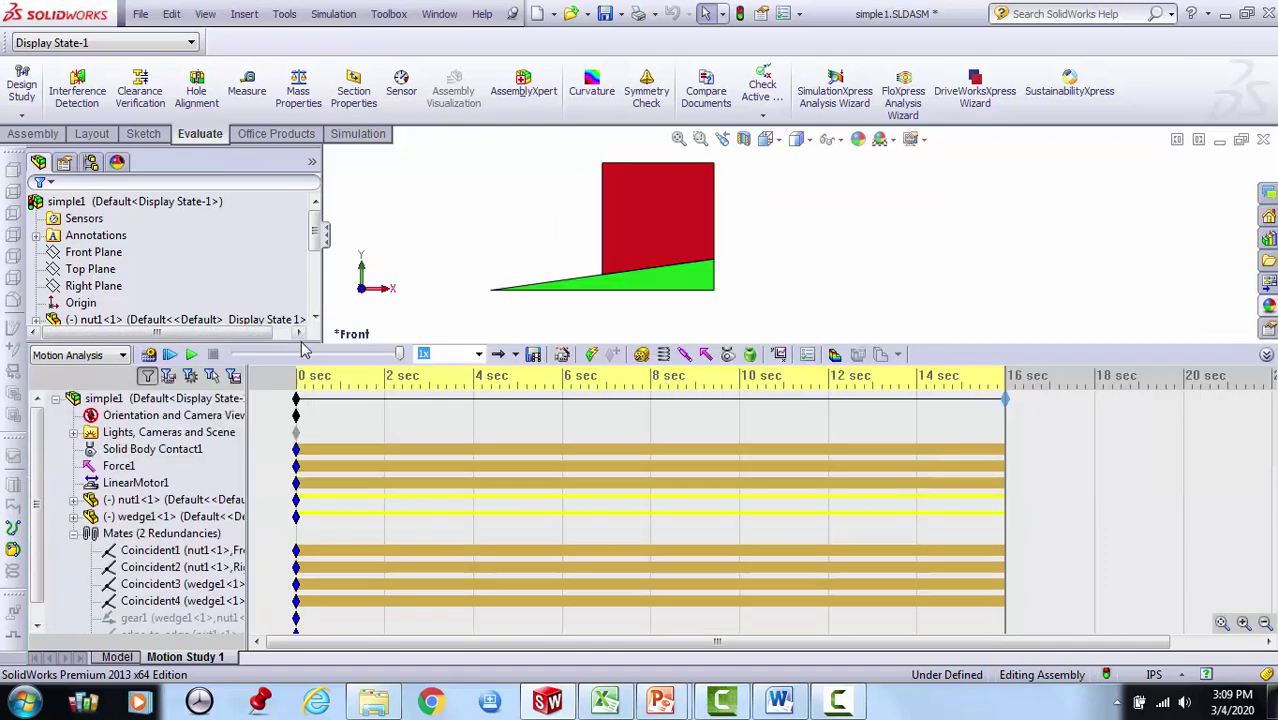
{"action": "left_click", "coordinate": [889, 398]}
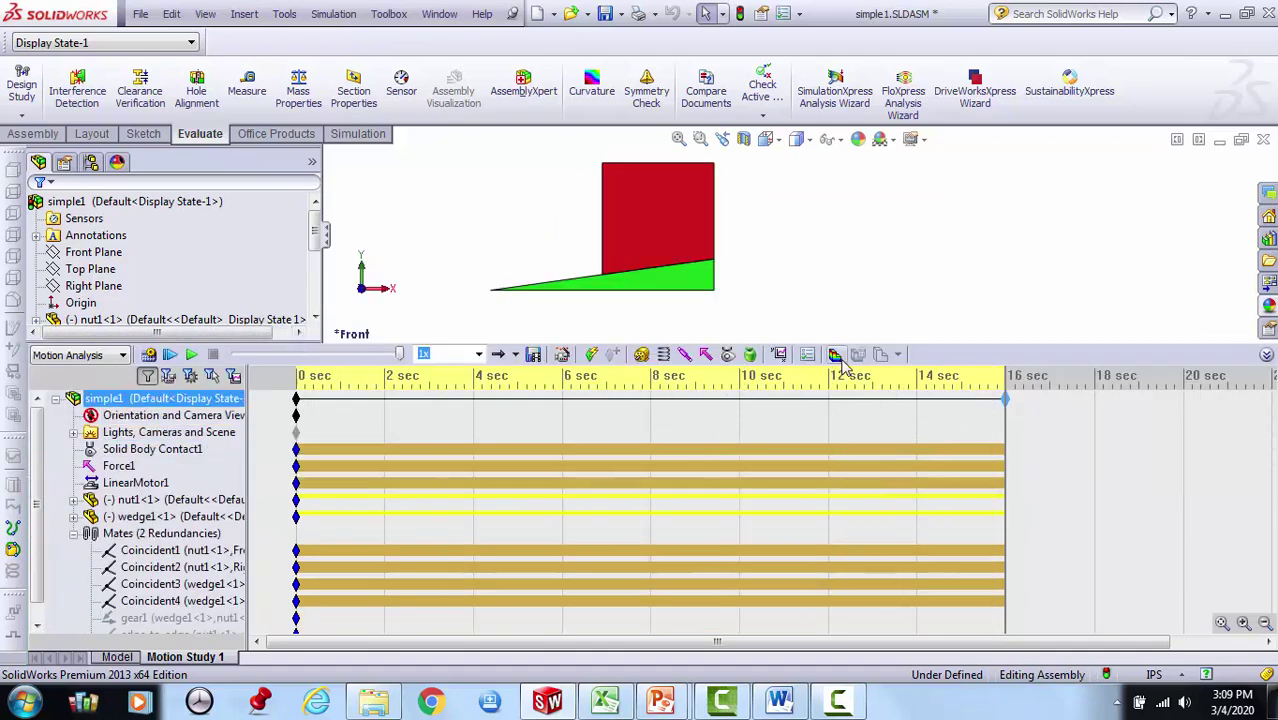
Start a new results plot in the Displacement/Velocity/Acceleration category for the Y Component of Linear Velocity.
{"action": "left_click", "coordinate": [779, 354]}
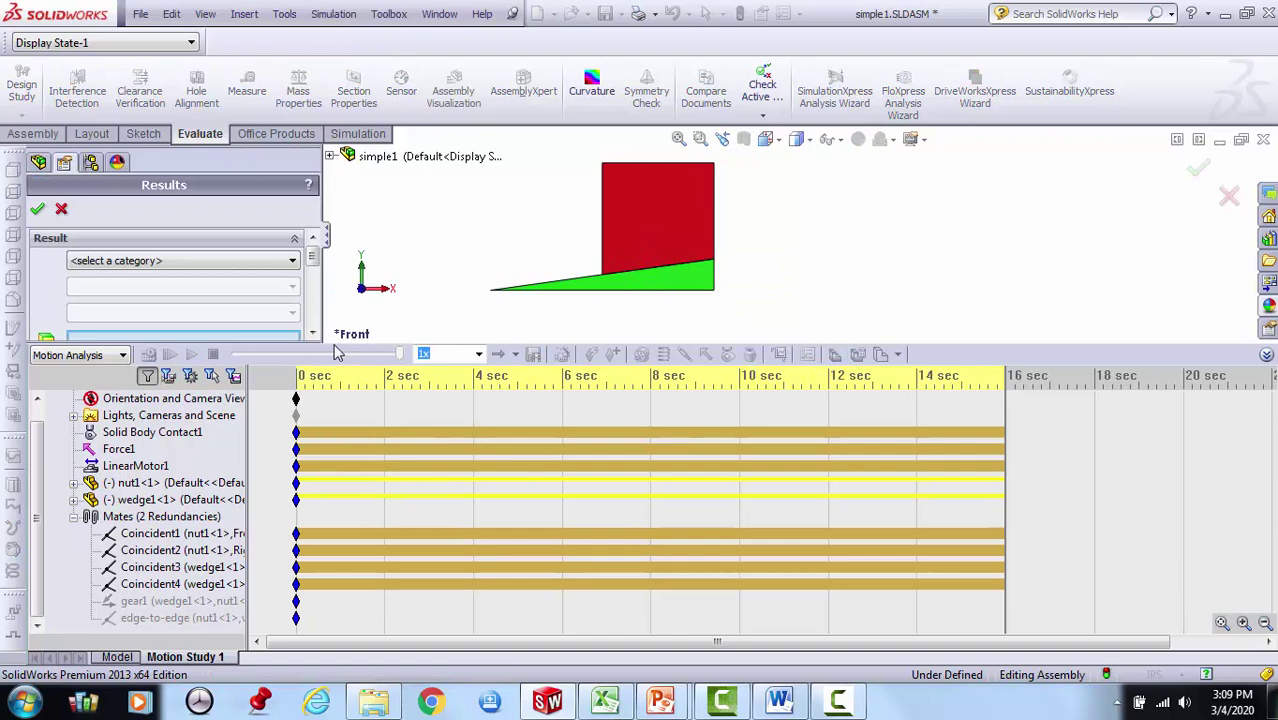
{"action": "left_click_drag", "start_coordinate": [337, 347], "coordinate": [330, 478]}
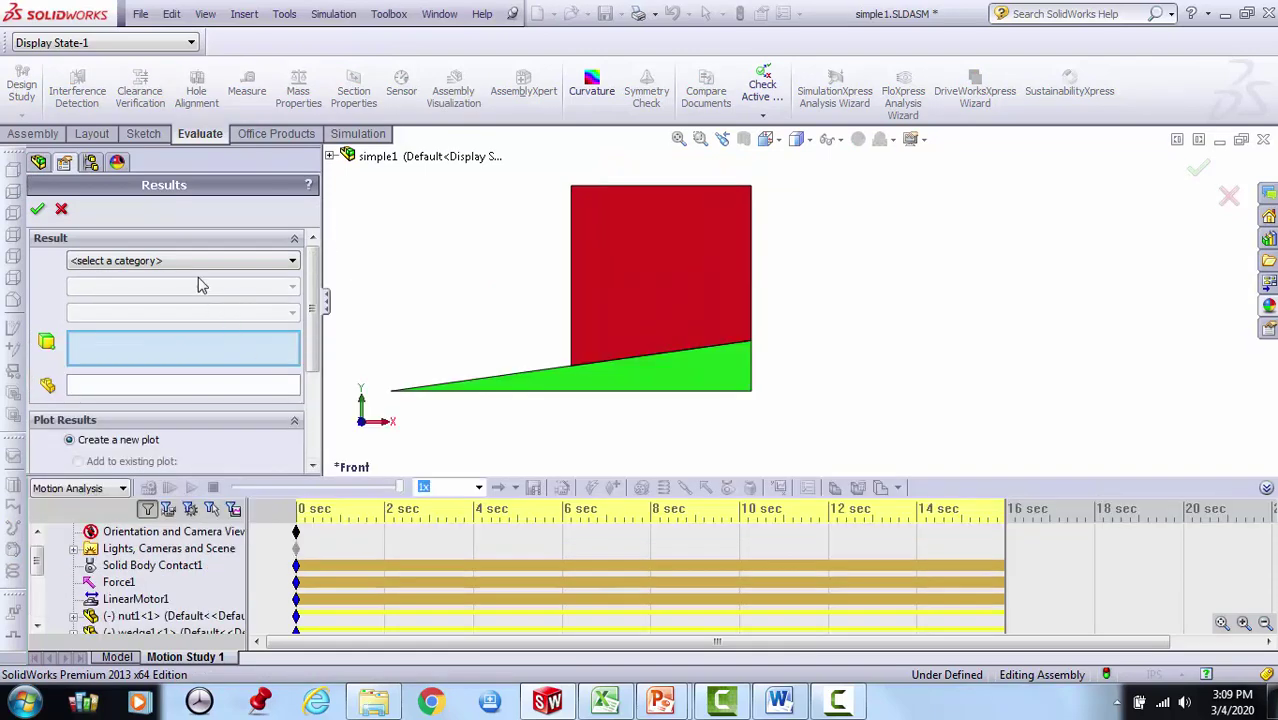
{"action": "left_click", "coordinate": [192, 261]}
{"action": "left_click", "coordinate": [176, 289]}
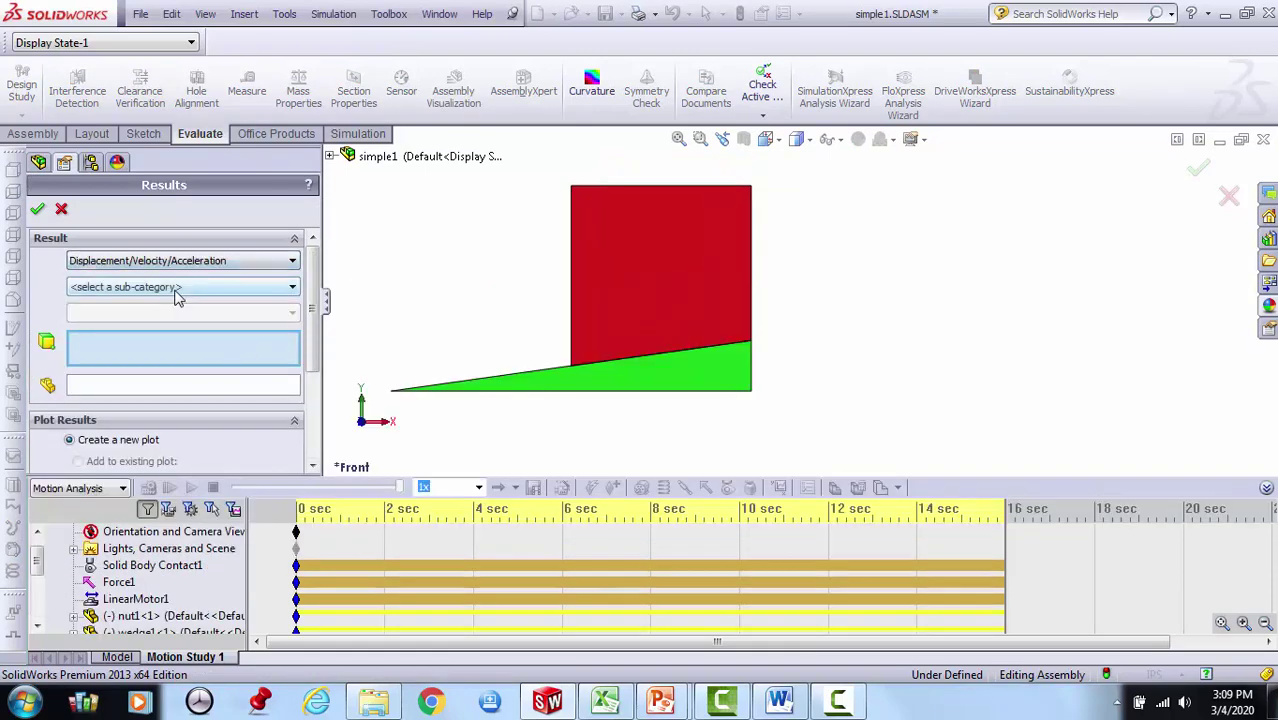
{"action": "left_click", "coordinate": [176, 288]}
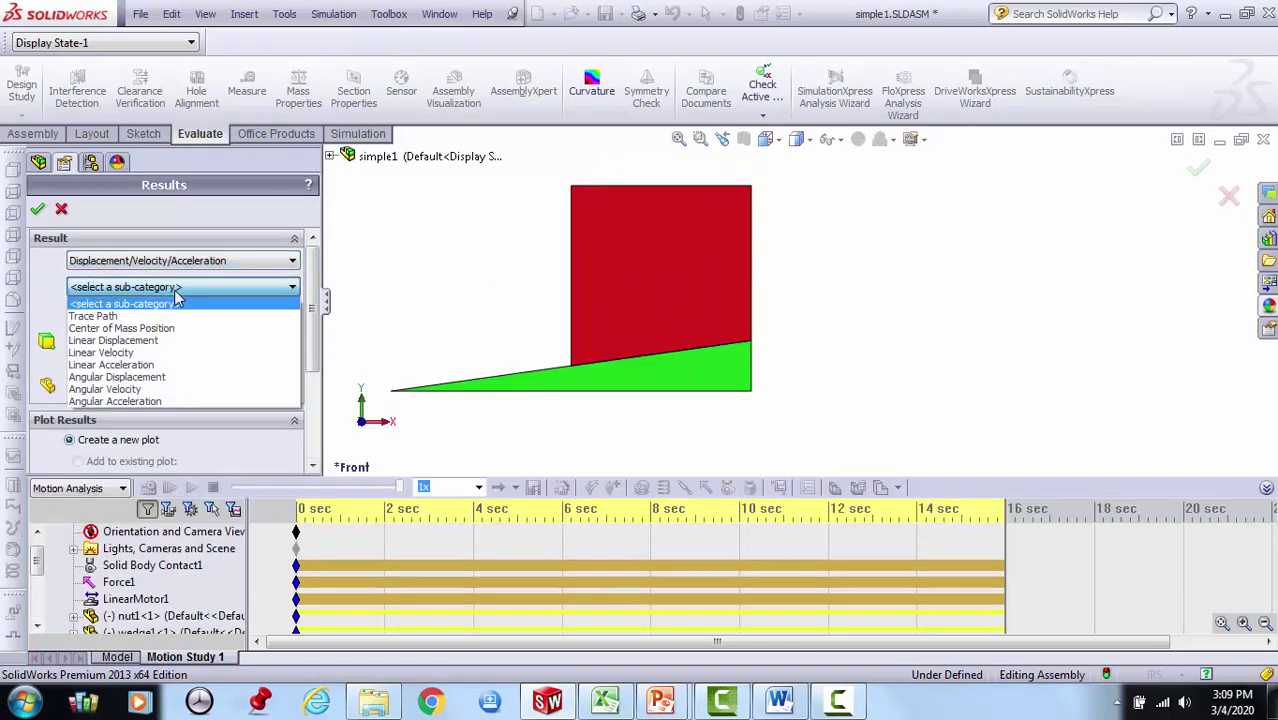
{"action": "left_click", "coordinate": [162, 353]}
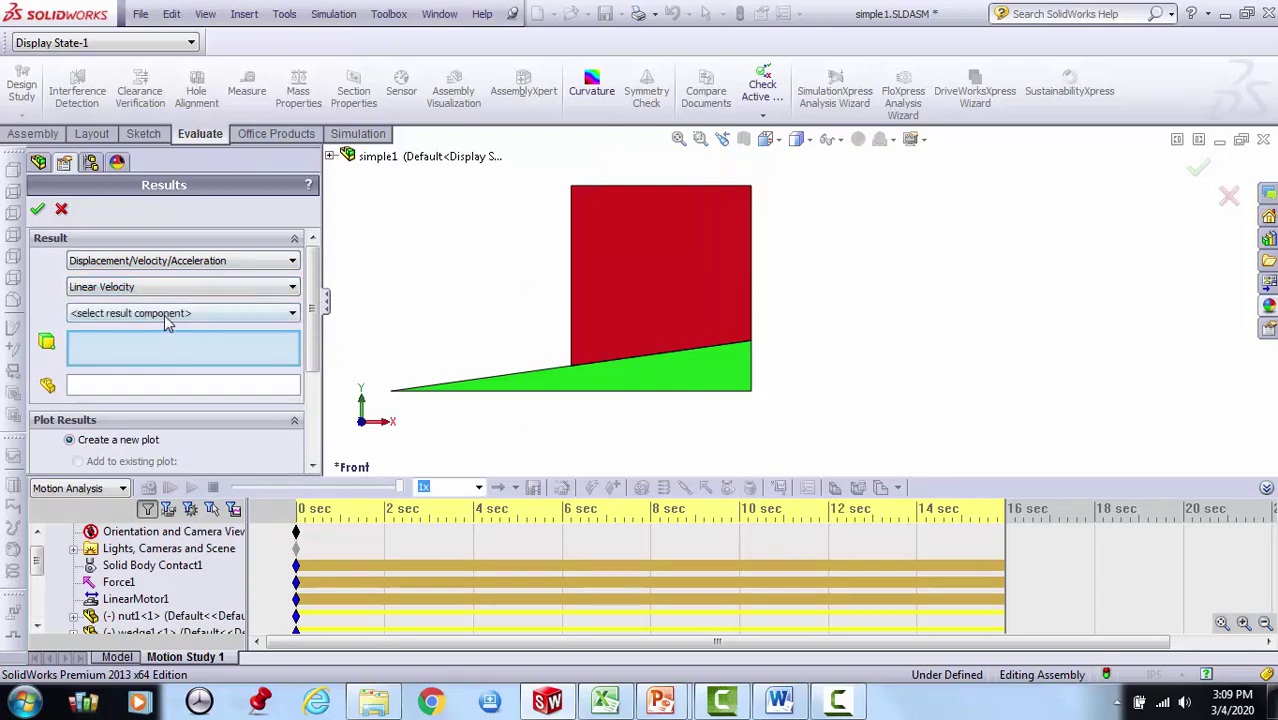
{"action": "left_click", "coordinate": [167, 316]}
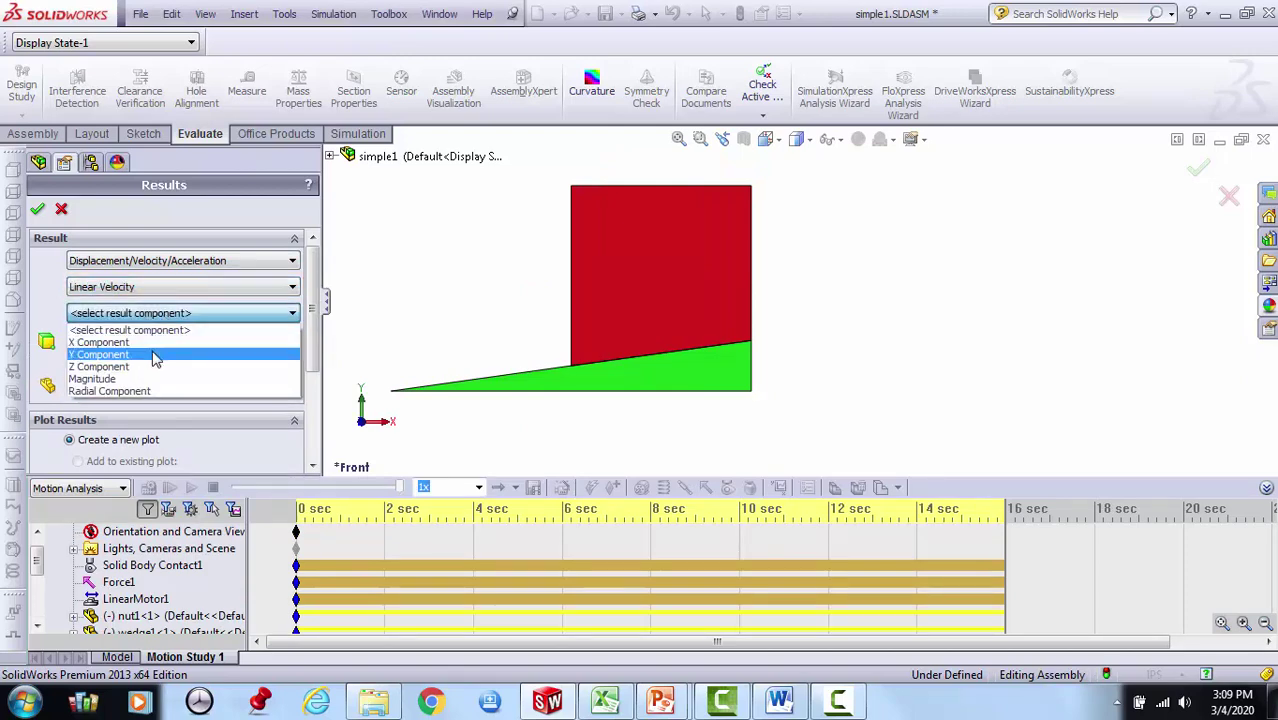
{"action": "left_click", "coordinate": [155, 356]}
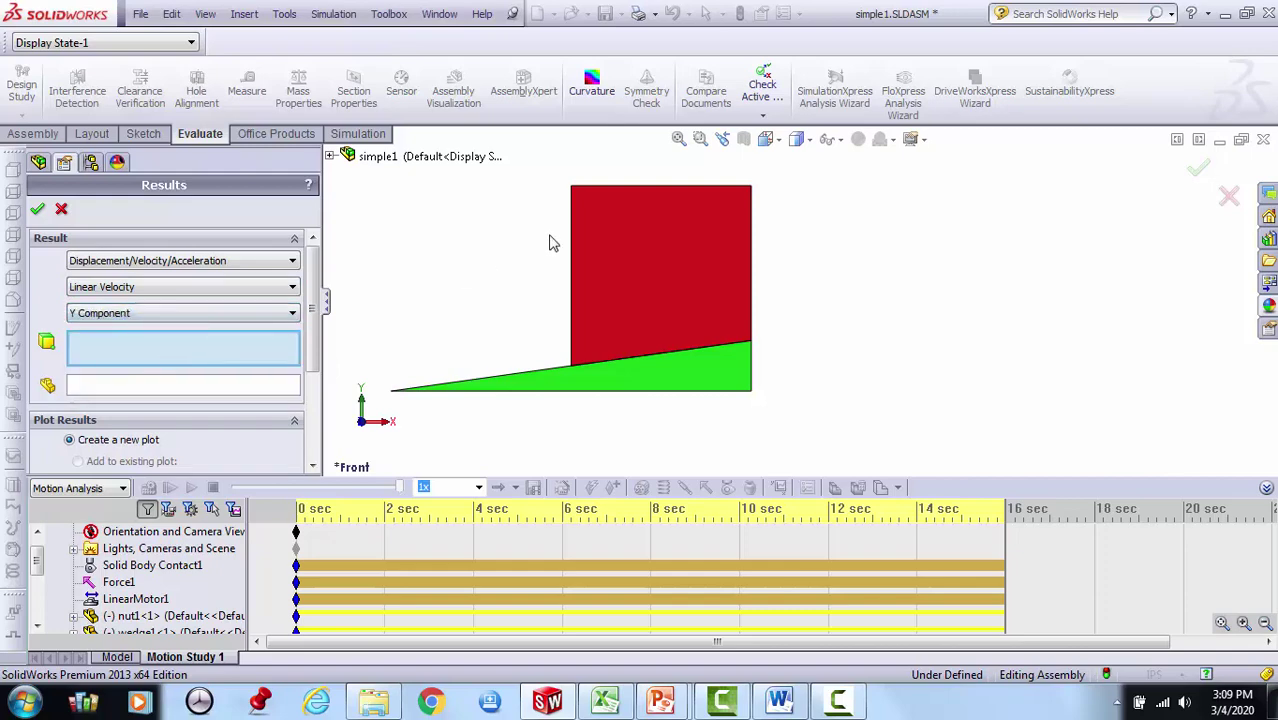
Use the top face of nut1 as the plotted feature and create the Y velocity plot.
{"action": "left_click", "coordinate": [700, 139]}
{"action": "right_click", "coordinate": [485, 218]}
{"action": "left_click", "coordinate": [498, 288]}
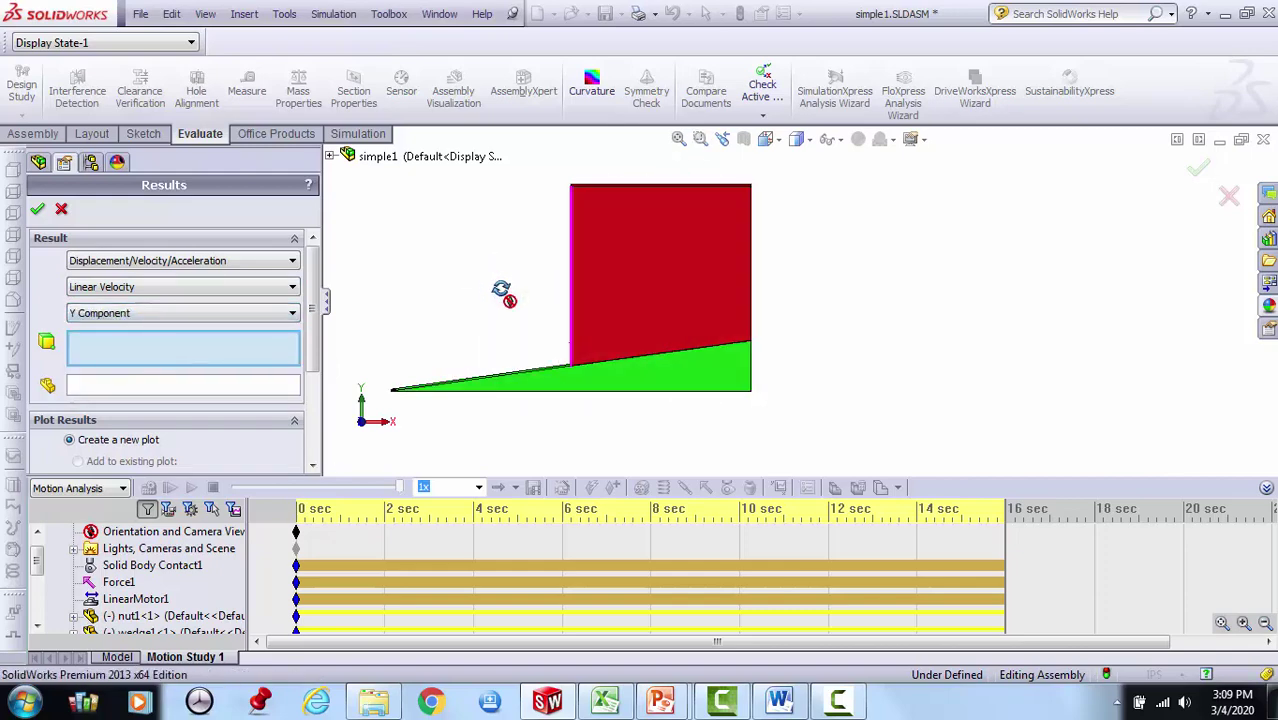
{"action": "left_click_drag", "start_coordinate": [502, 289], "coordinate": [502, 277]}
{"action": "right_click", "coordinate": [497, 262]}
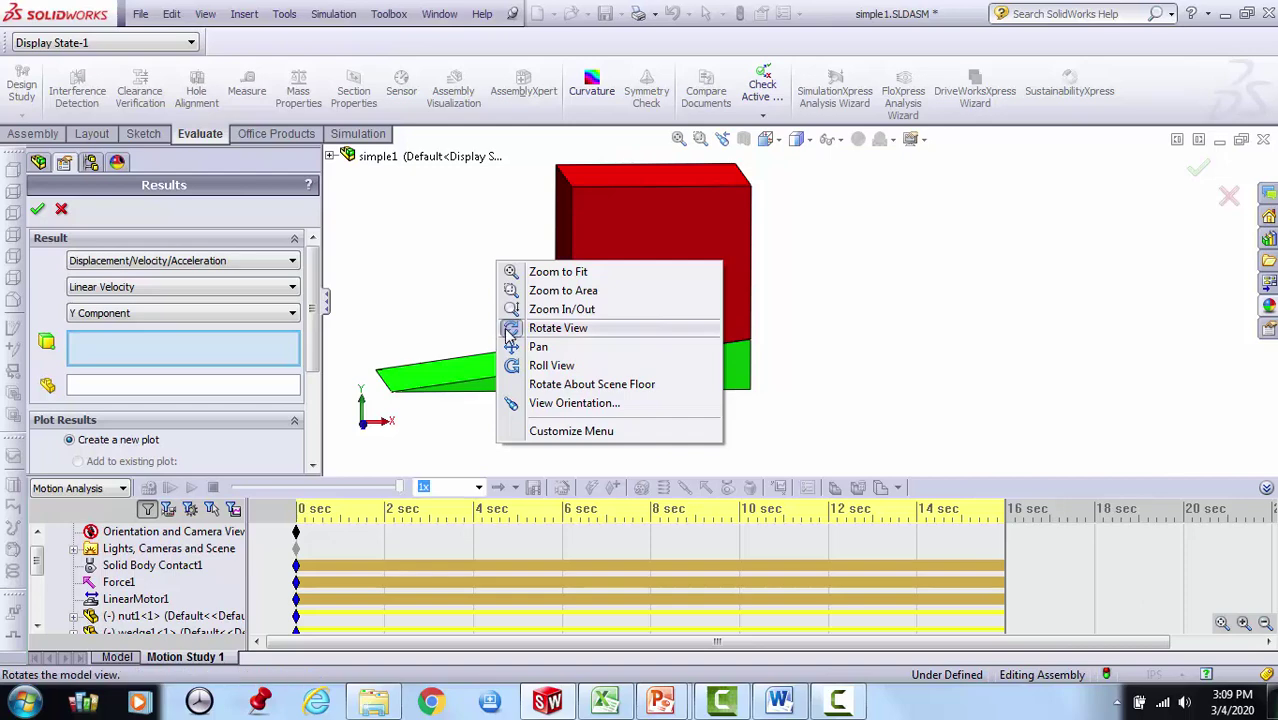
{"action": "left_click", "coordinate": [510, 328]}
{"action": "left_click", "coordinate": [629, 173]}
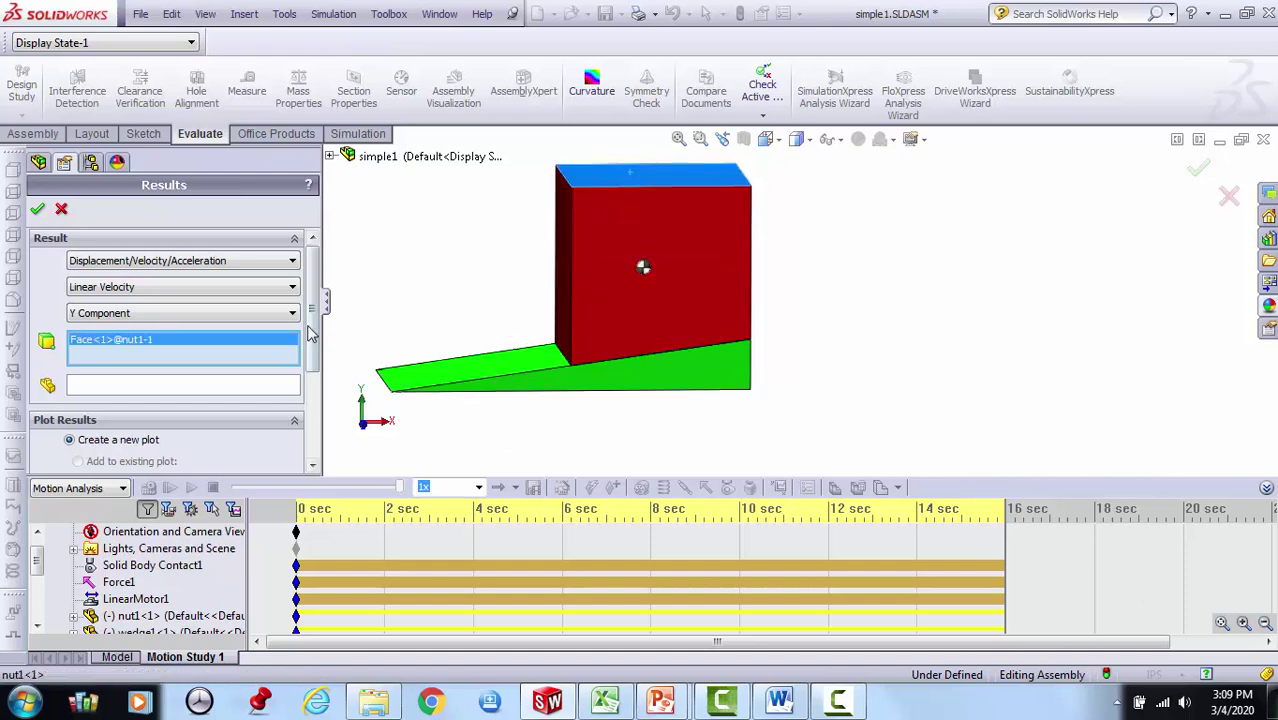
{"action": "scroll", "coordinate": [310, 330], "scroll_direction": "down", "scroll_amount": 2}
{"action": "scroll", "coordinate": [310, 330], "scroll_direction": "up", "scroll_amount": 2}
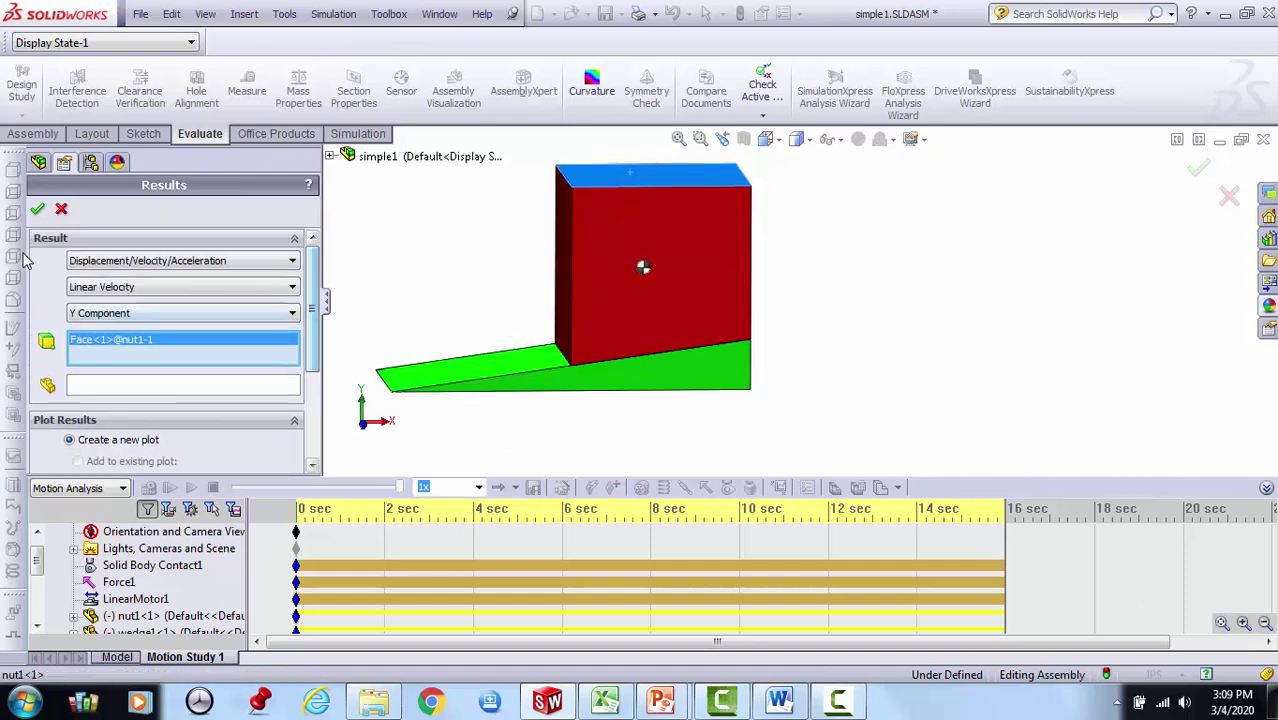
{"action": "left_click", "coordinate": [37, 208]}
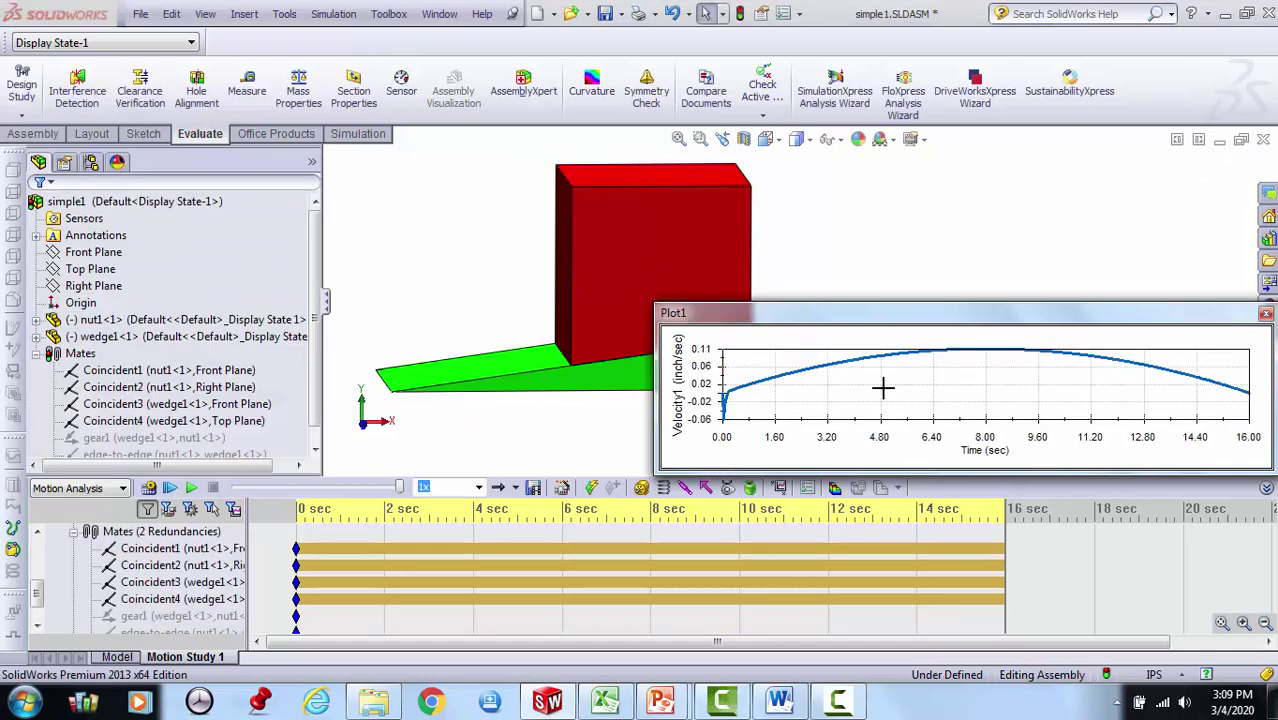
Enlarge the nut1 Y velocity plot to examine the curve over time, and close it.
{"action": "left_click_drag", "start_coordinate": [933, 323], "coordinate": [670, 348]}
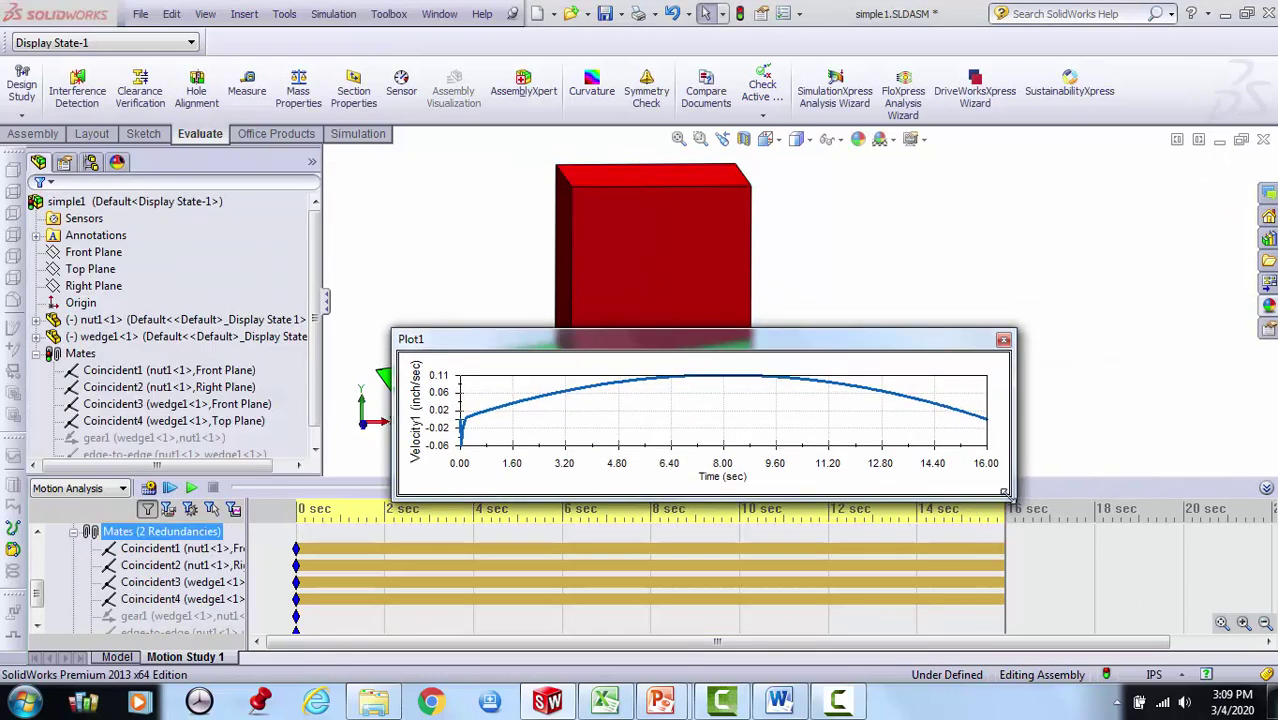
{"action": "left_click_drag", "start_coordinate": [1009, 494], "coordinate": [1180, 621]}
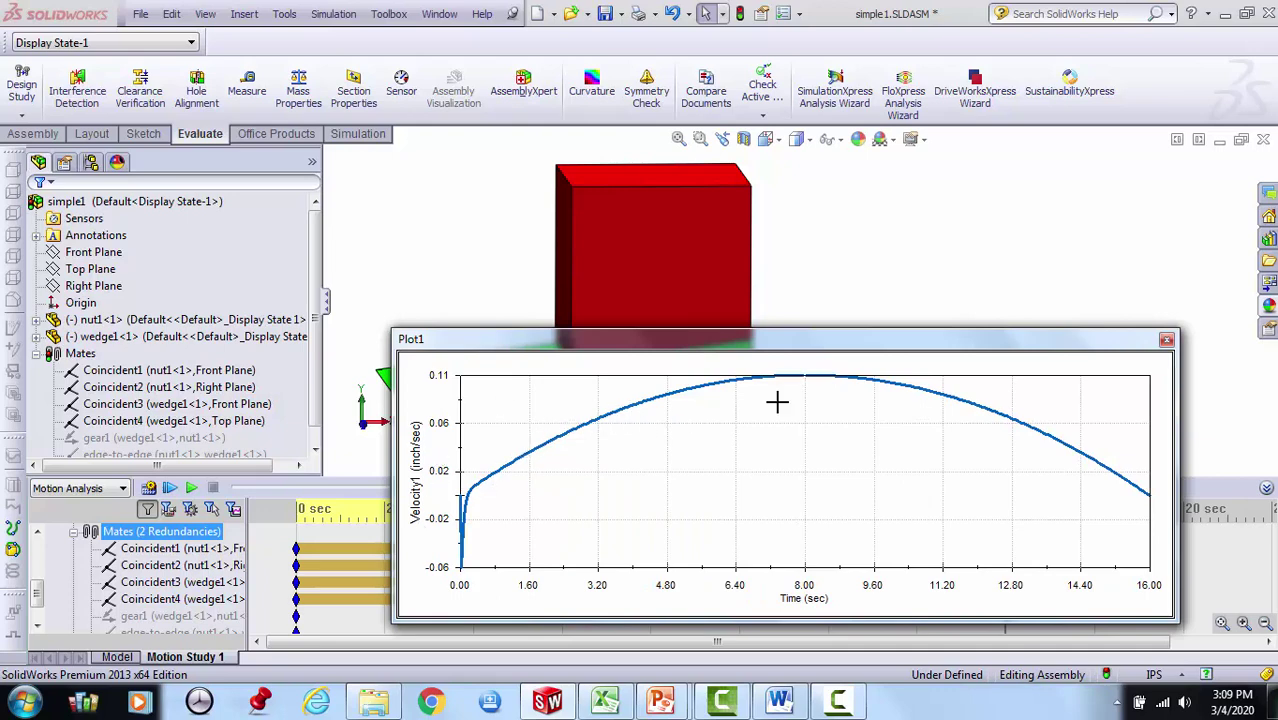
{"action": "left_click", "coordinate": [1167, 341]}
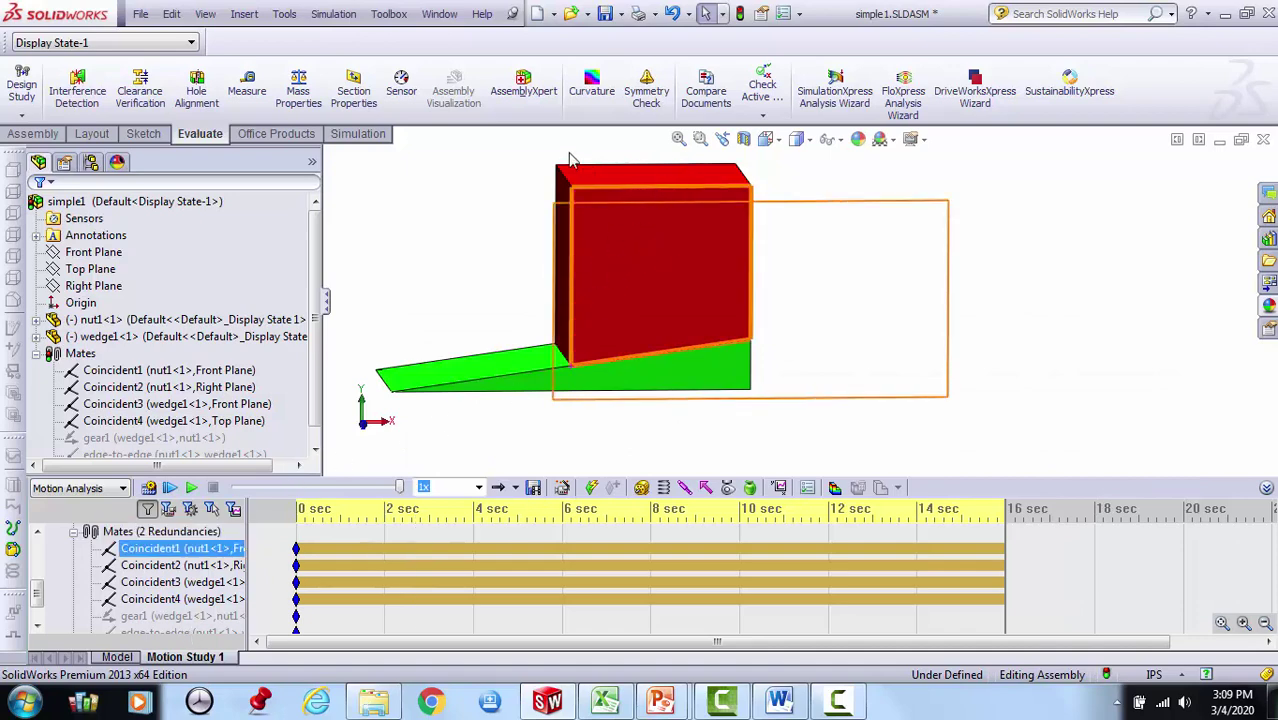
Start a new results plot in the Displacement/Velocity/Acceleration category for the X Component of Linear Velocity.
{"action": "left_click", "coordinate": [778, 488]}
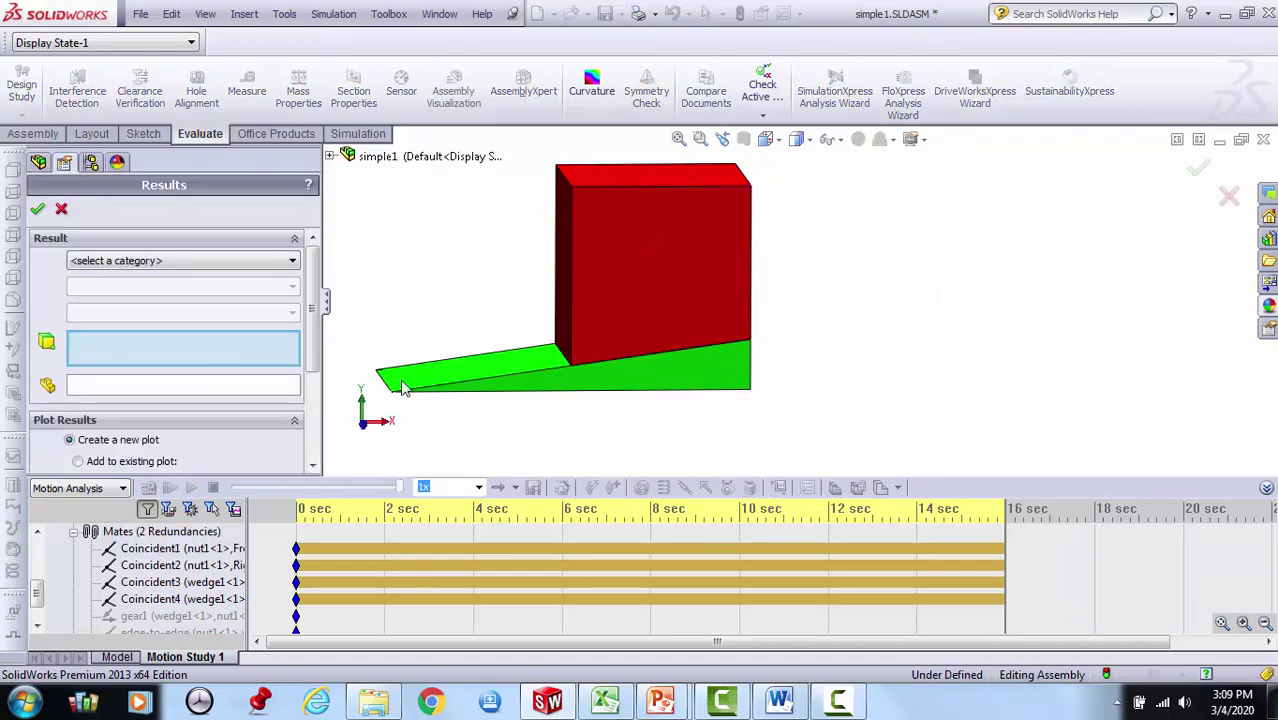
{"action": "left_click", "coordinate": [196, 261]}
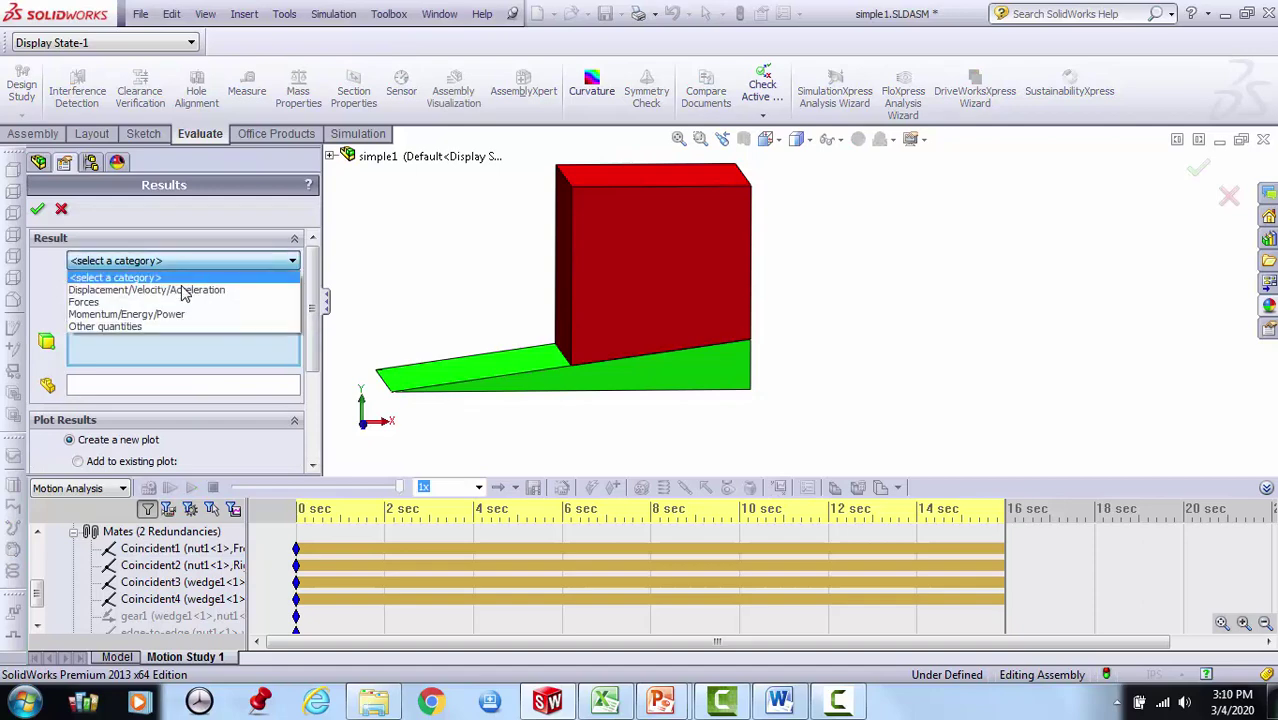
{"action": "left_click", "coordinate": [183, 290]}
{"action": "left_click", "coordinate": [172, 288]}
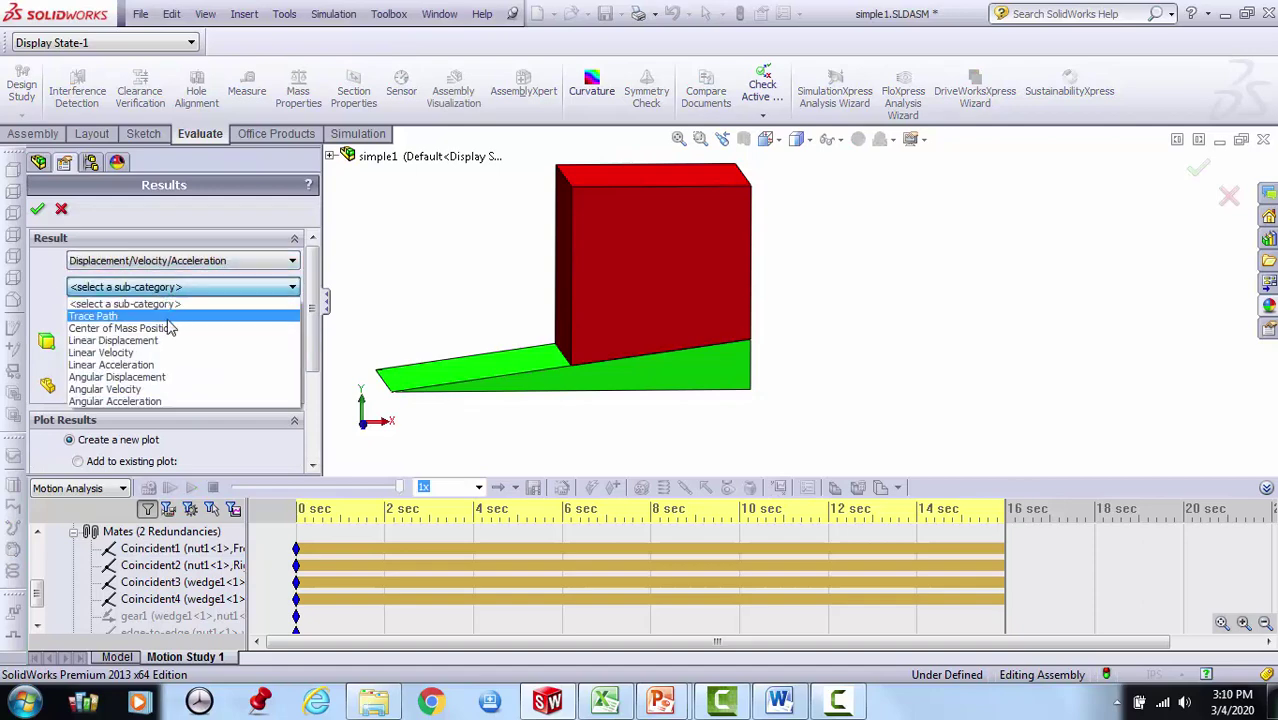
{"action": "left_click", "coordinate": [163, 355]}
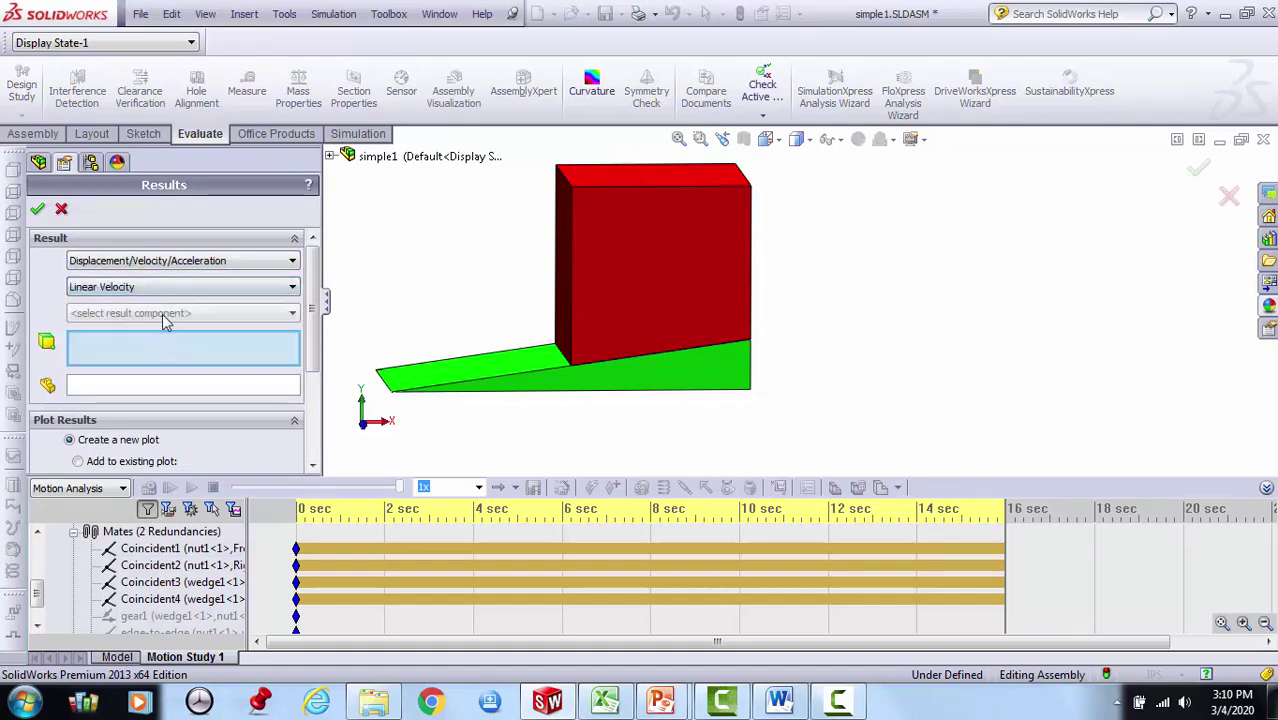
{"action": "left_click", "coordinate": [162, 314]}
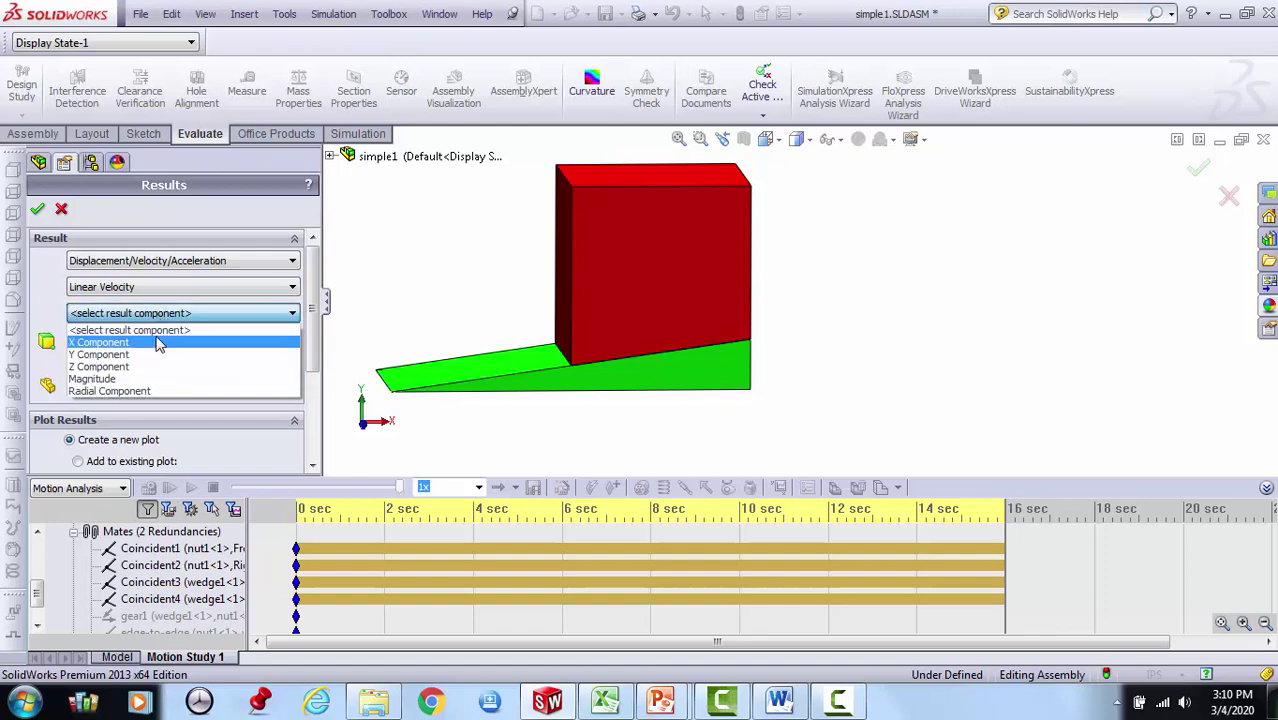
{"action": "left_click", "coordinate": [157, 344]}
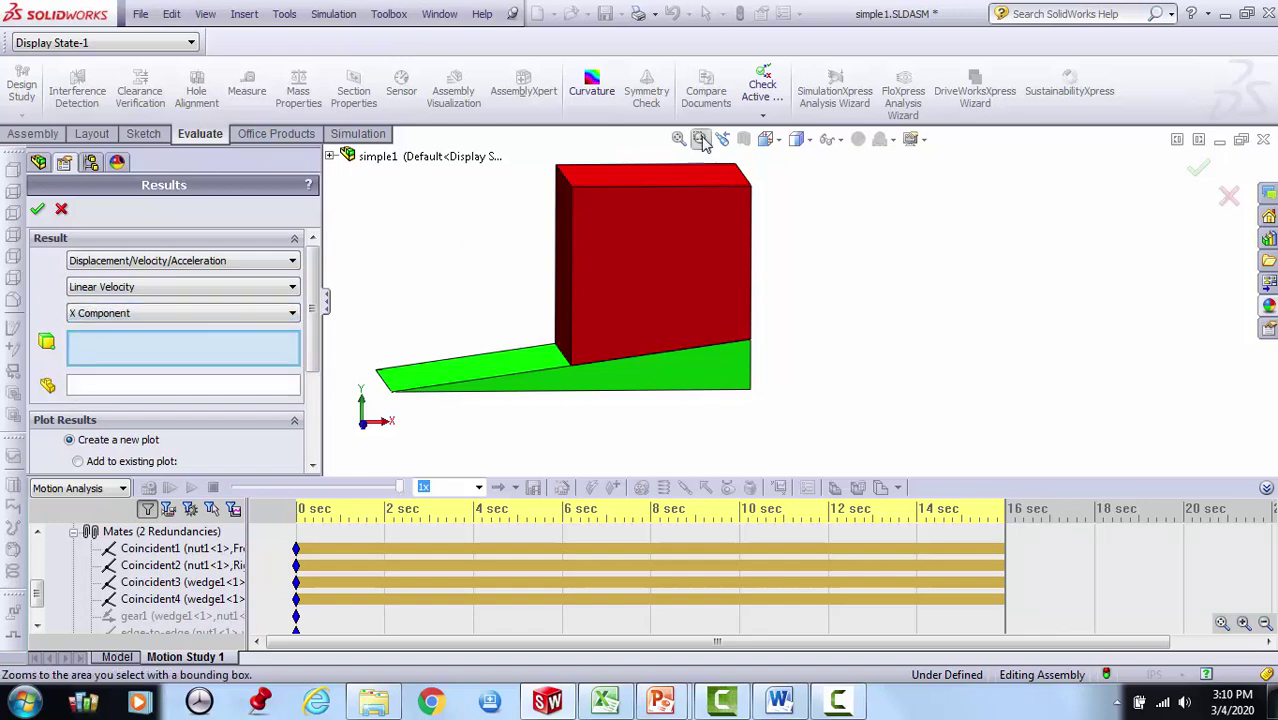
Change the result component to Magnitude and create the velocity plot using the vertical end face of wedge1.
{"action": "right_click", "coordinate": [475, 250]}
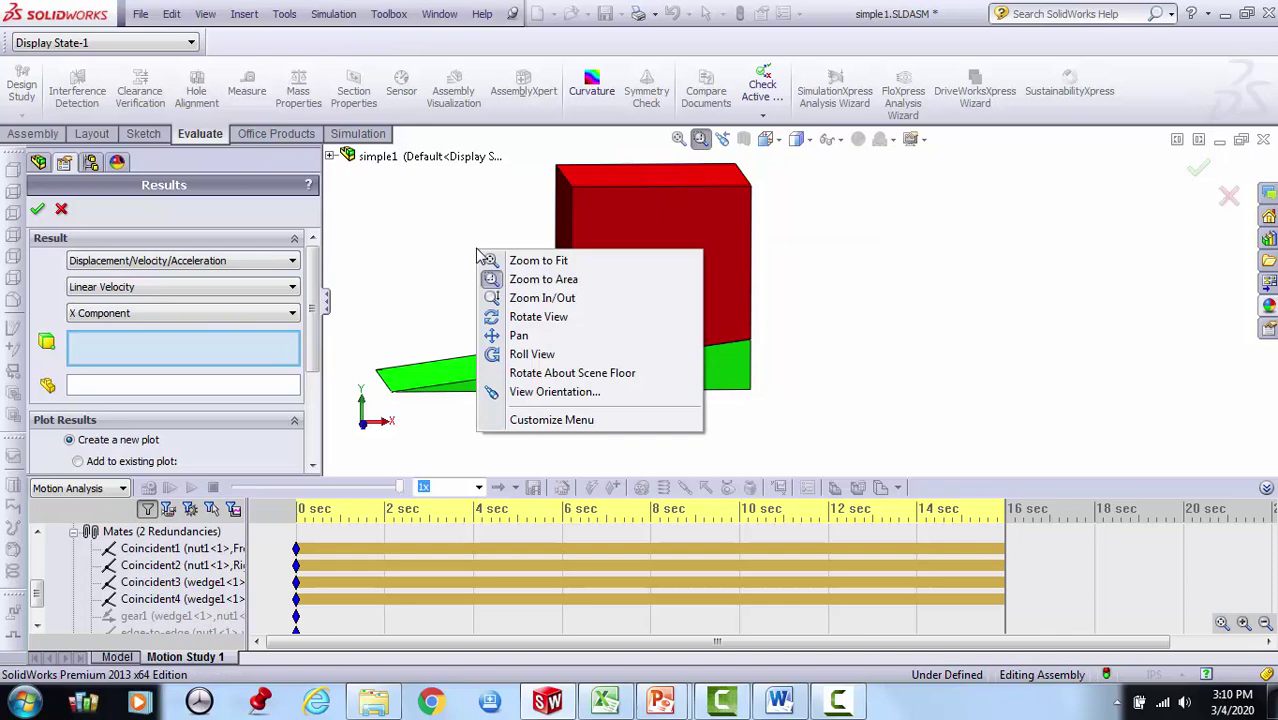
{"action": "left_click", "coordinate": [497, 313]}
{"action": "left_click_drag", "start_coordinate": [495, 308], "coordinate": [451, 308]}
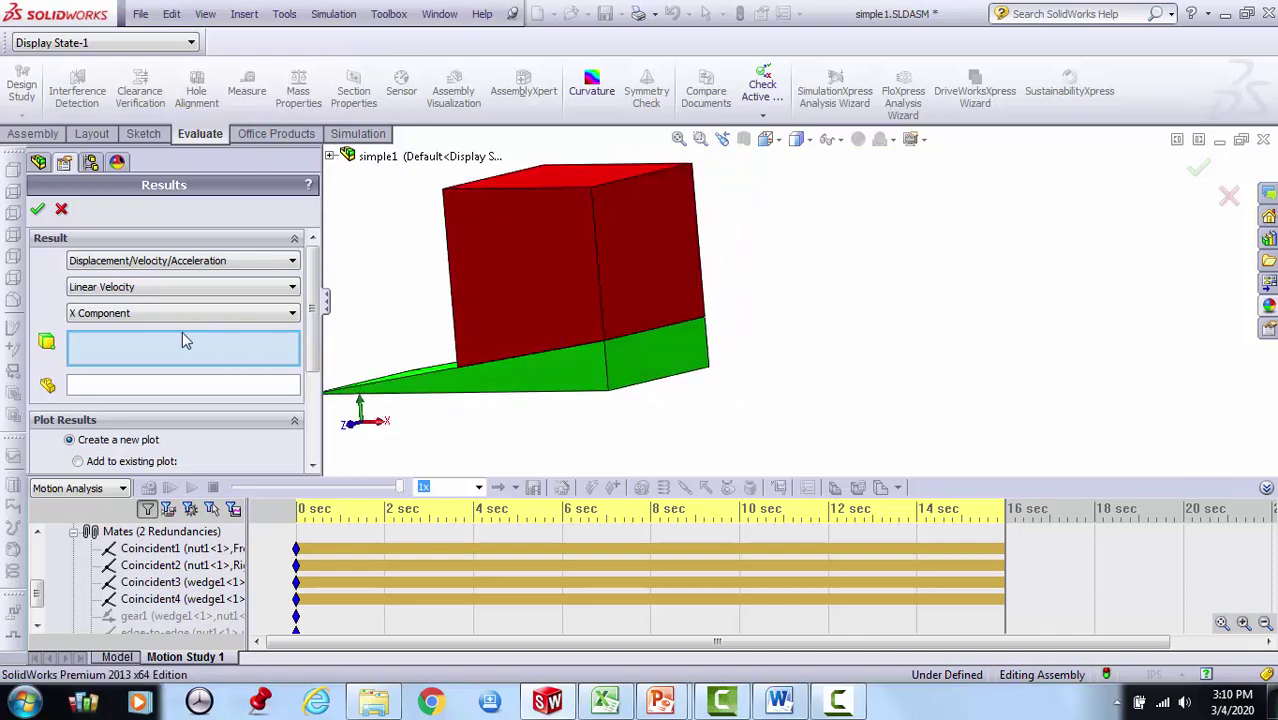
{"action": "left_click", "coordinate": [157, 316]}
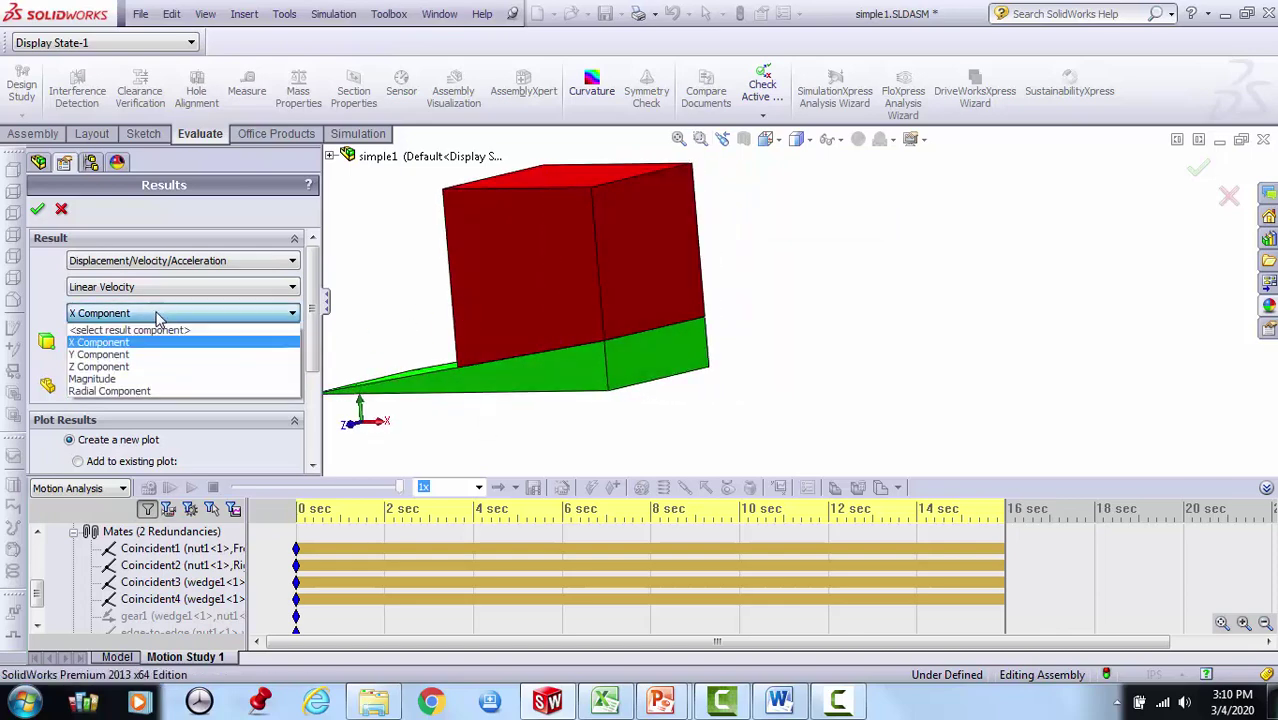
{"action": "left_click", "coordinate": [136, 381]}
{"action": "right_click", "coordinate": [371, 275]}
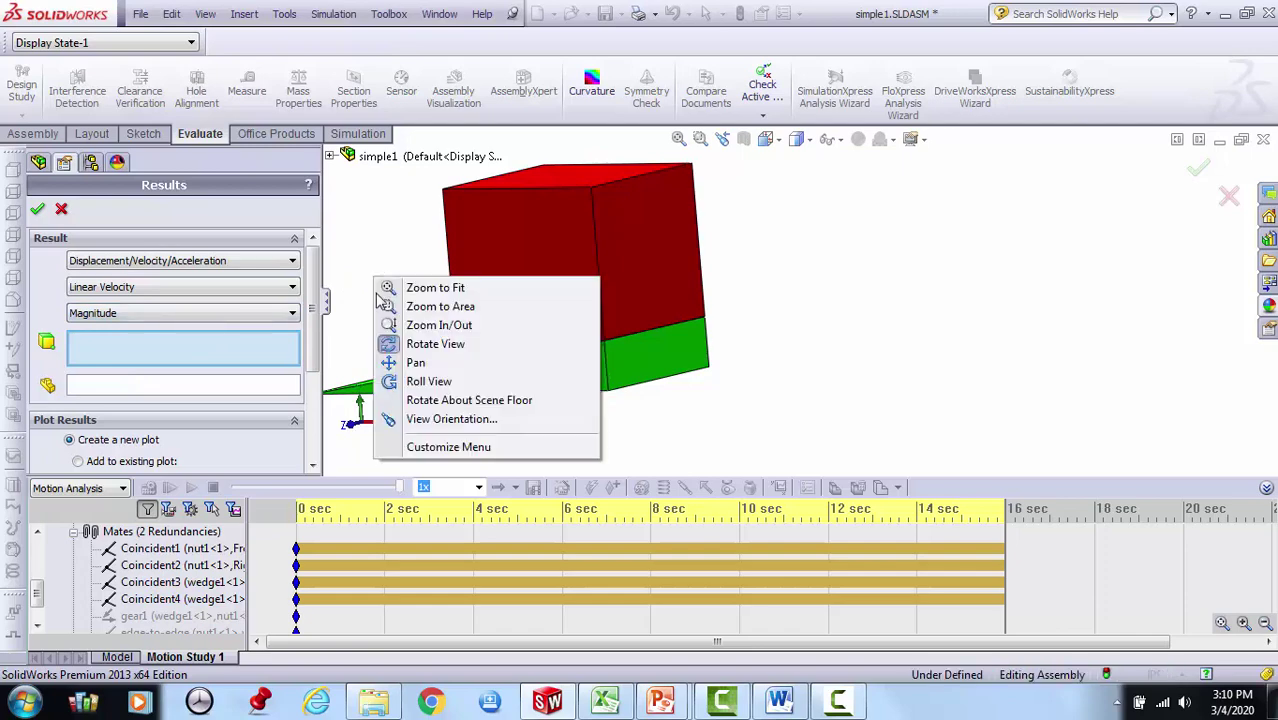
{"action": "left_click", "coordinate": [392, 350]}
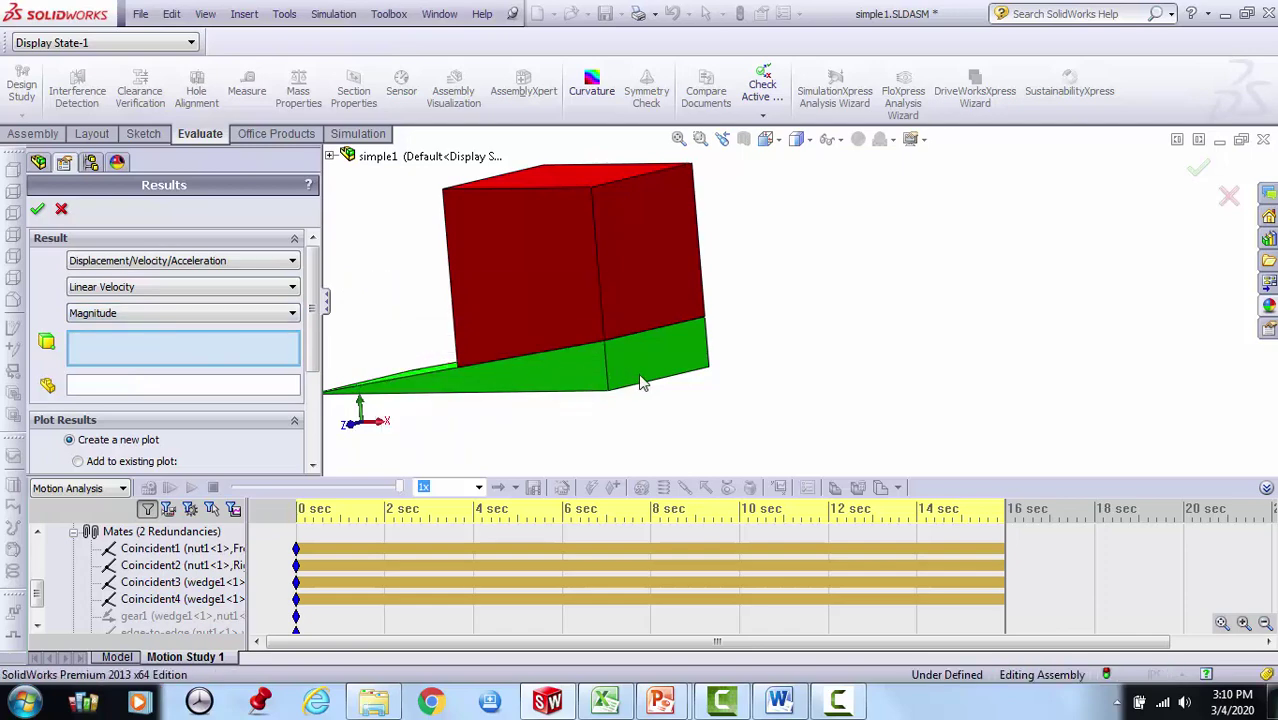
{"action": "left_click", "coordinate": [664, 357]}
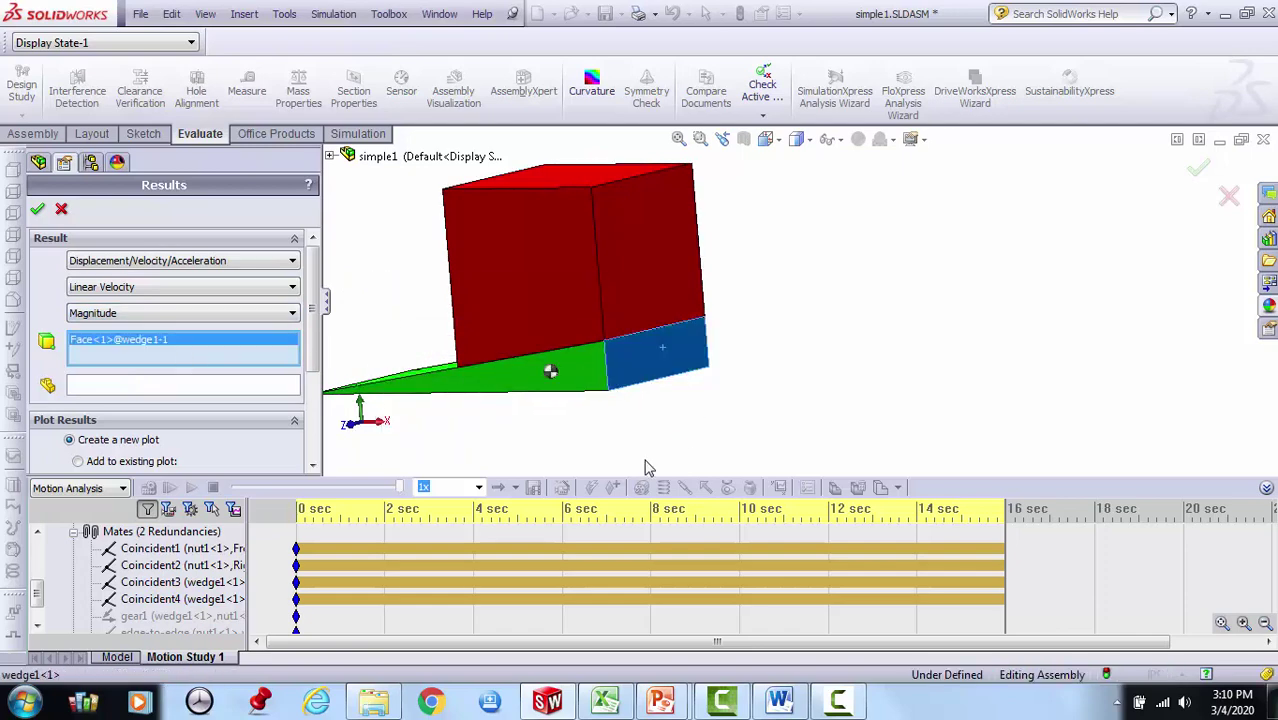
{"action": "left_click", "coordinate": [38, 210]}
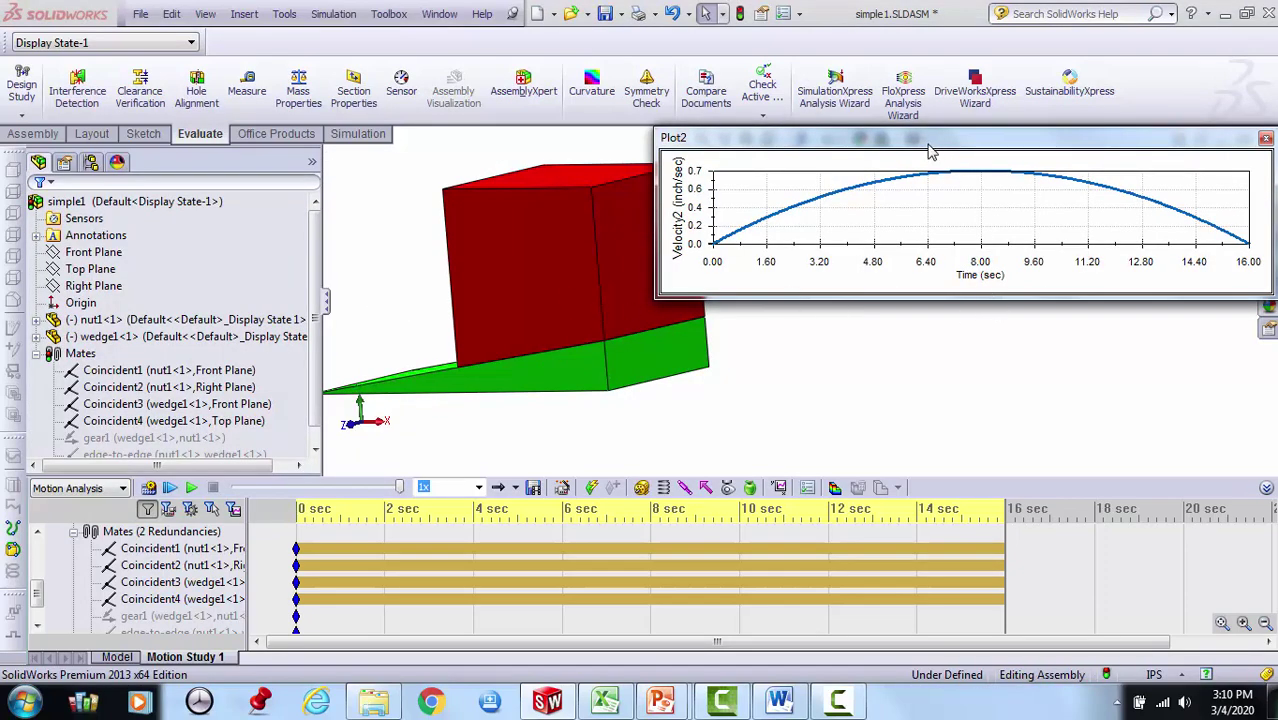
Enlarge the wedge1 velocity magnitude plot to examine the curve over time, and close it.
{"action": "left_click_drag", "start_coordinate": [930, 150], "coordinate": [603, 211]}
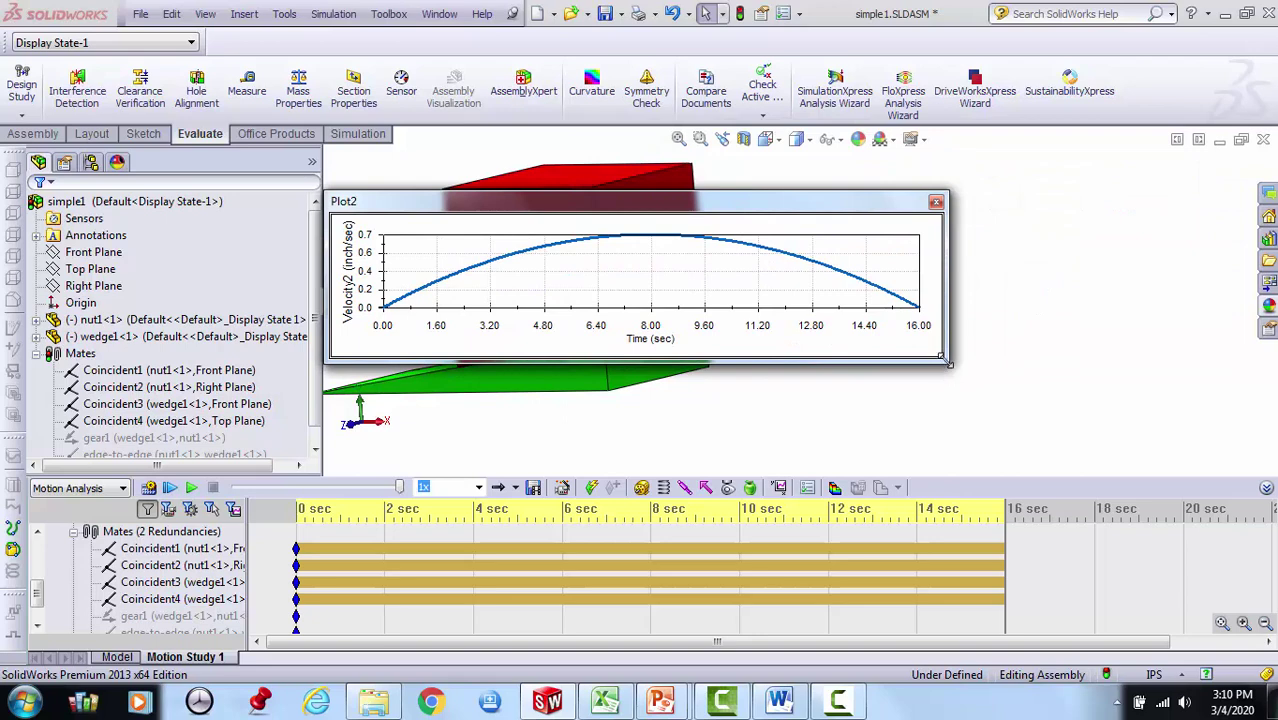
{"action": "left_click_drag", "start_coordinate": [946, 362], "coordinate": [1052, 458]}
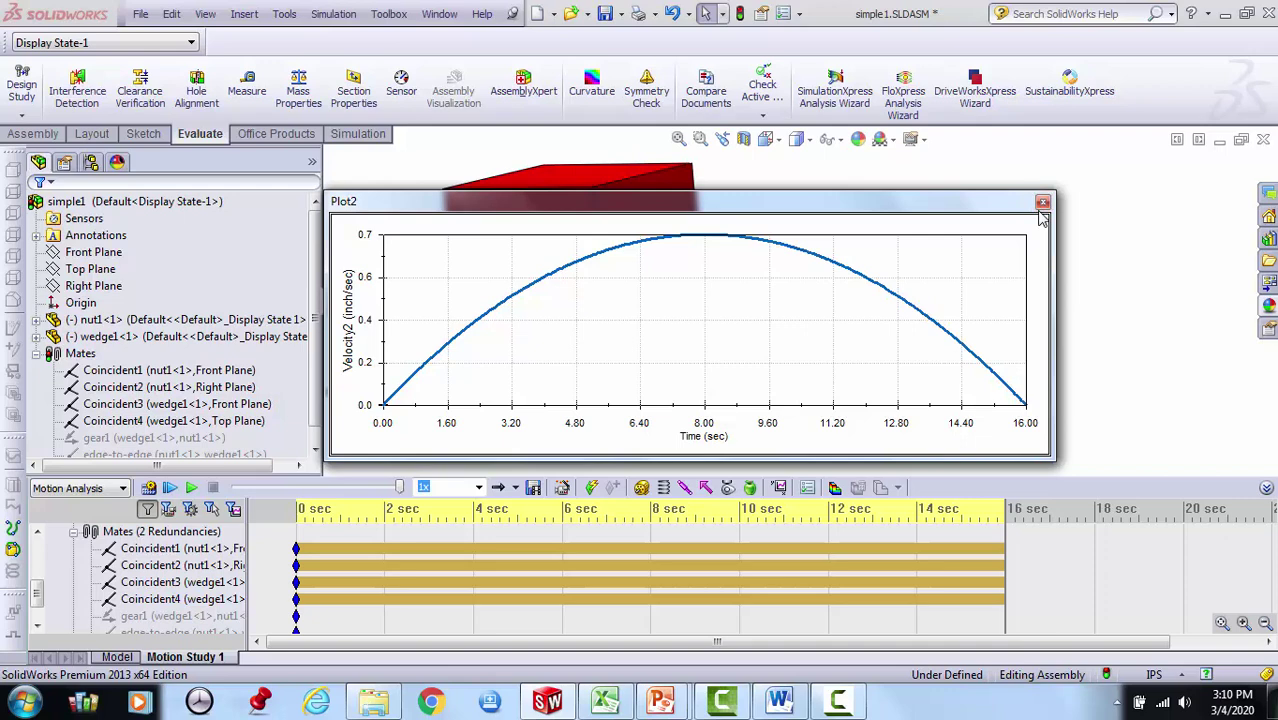
{"action": "left_click", "coordinate": [1043, 205]}
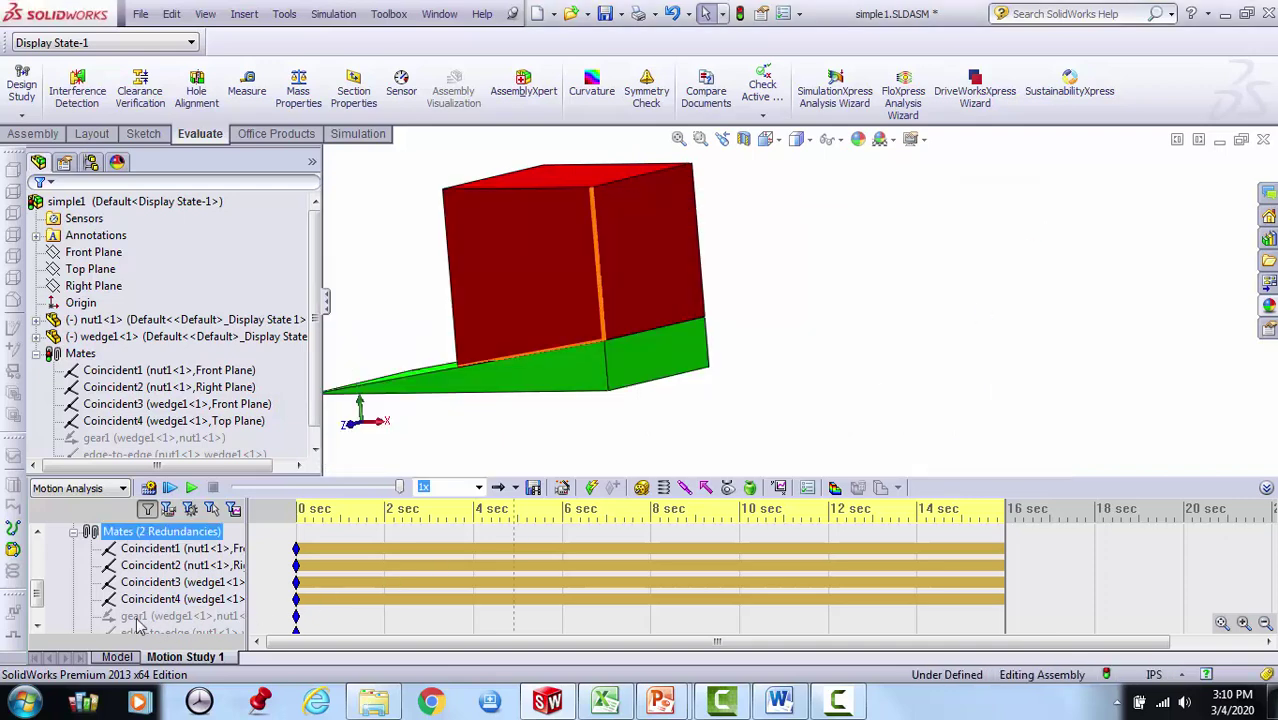
Reopen the nut1 Y velocity plot, Plot1, from the motion study results and reposition its window.
{"action": "scroll", "coordinate": [35, 604], "scroll_direction": "down", "scroll_amount": 2}
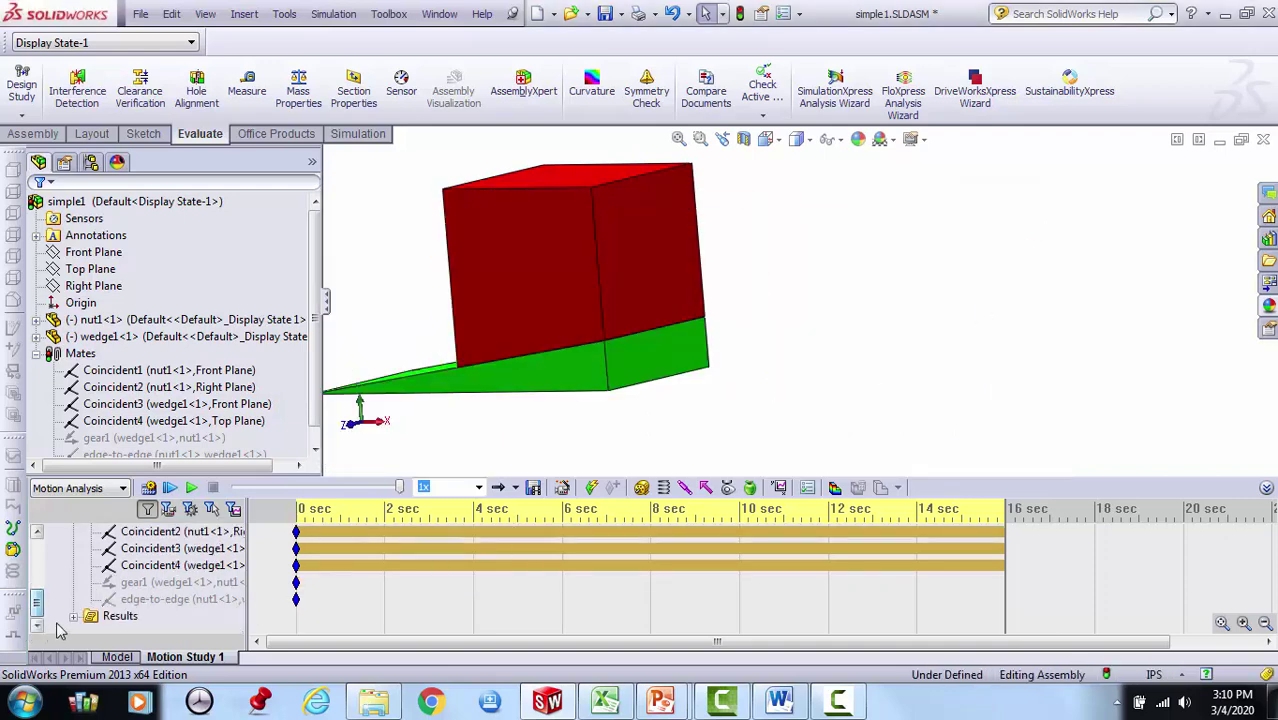
{"action": "scroll", "coordinate": [84, 622], "scroll_direction": "down", "scroll_amount": 1}
{"action": "left_click", "coordinate": [144, 600]}
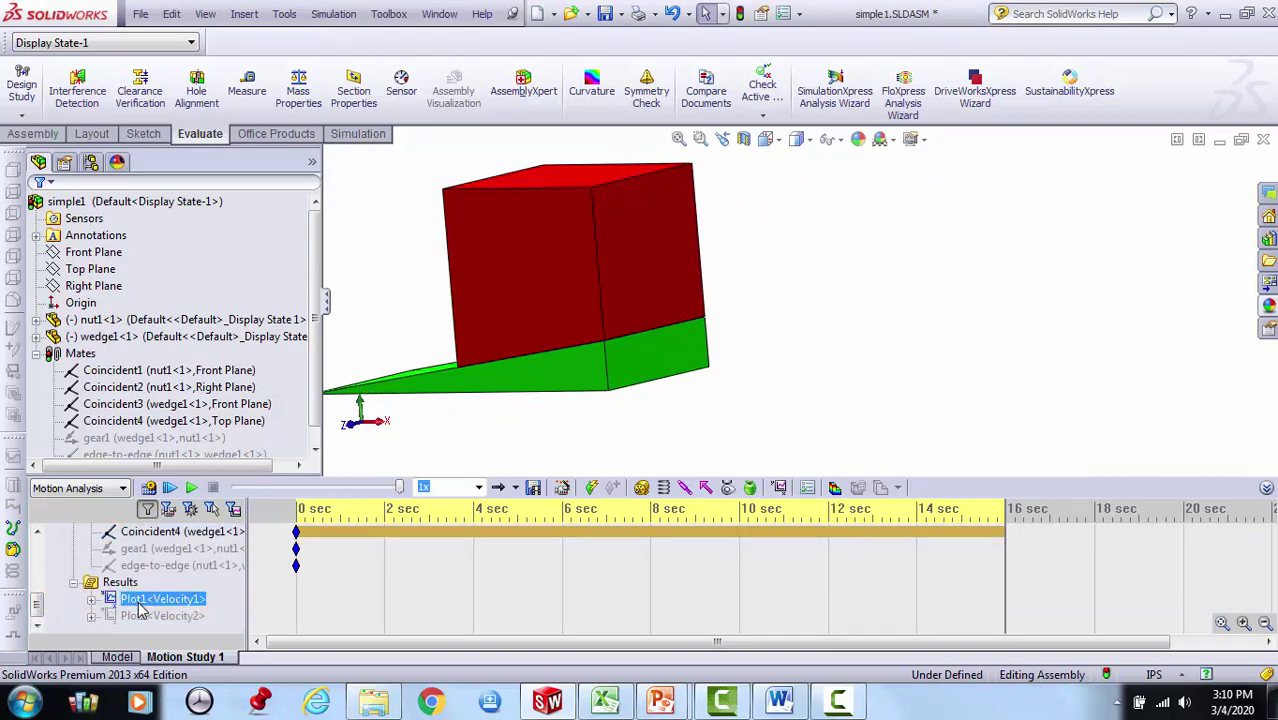
{"action": "right_click", "coordinate": [141, 604]}
{"action": "left_click", "coordinate": [192, 497]}
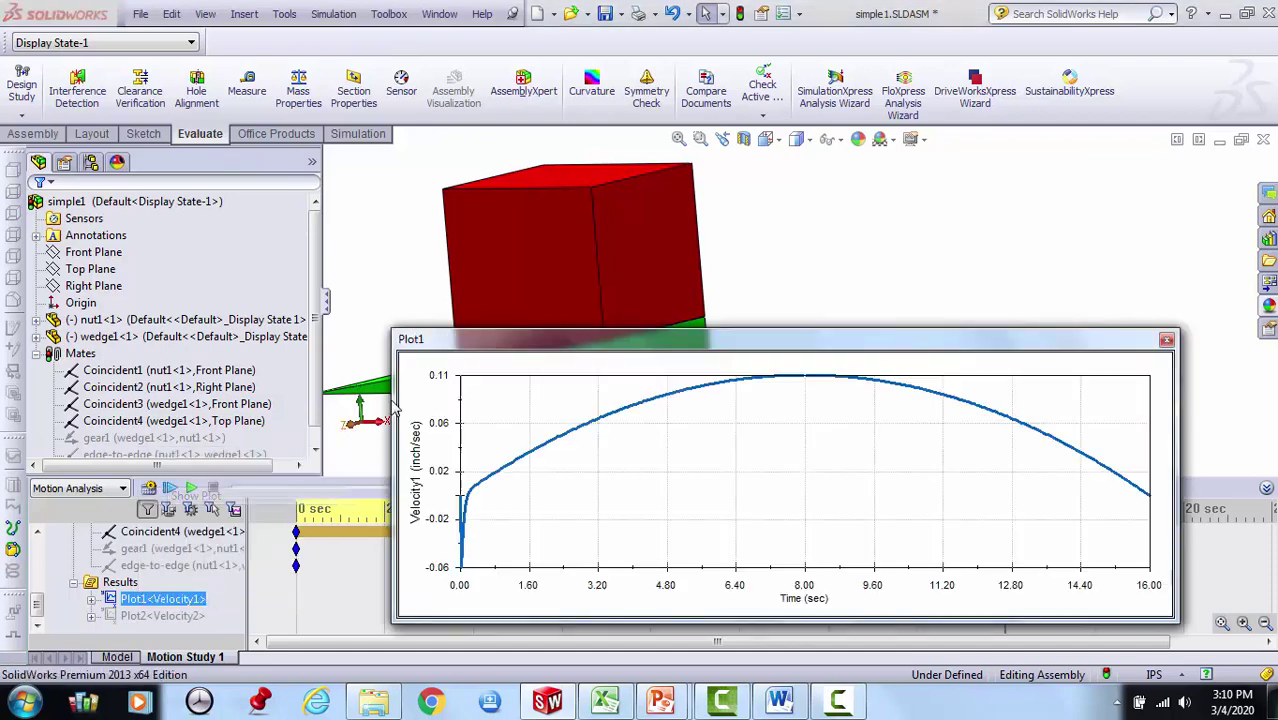
{"action": "left_click", "coordinate": [531, 369]}
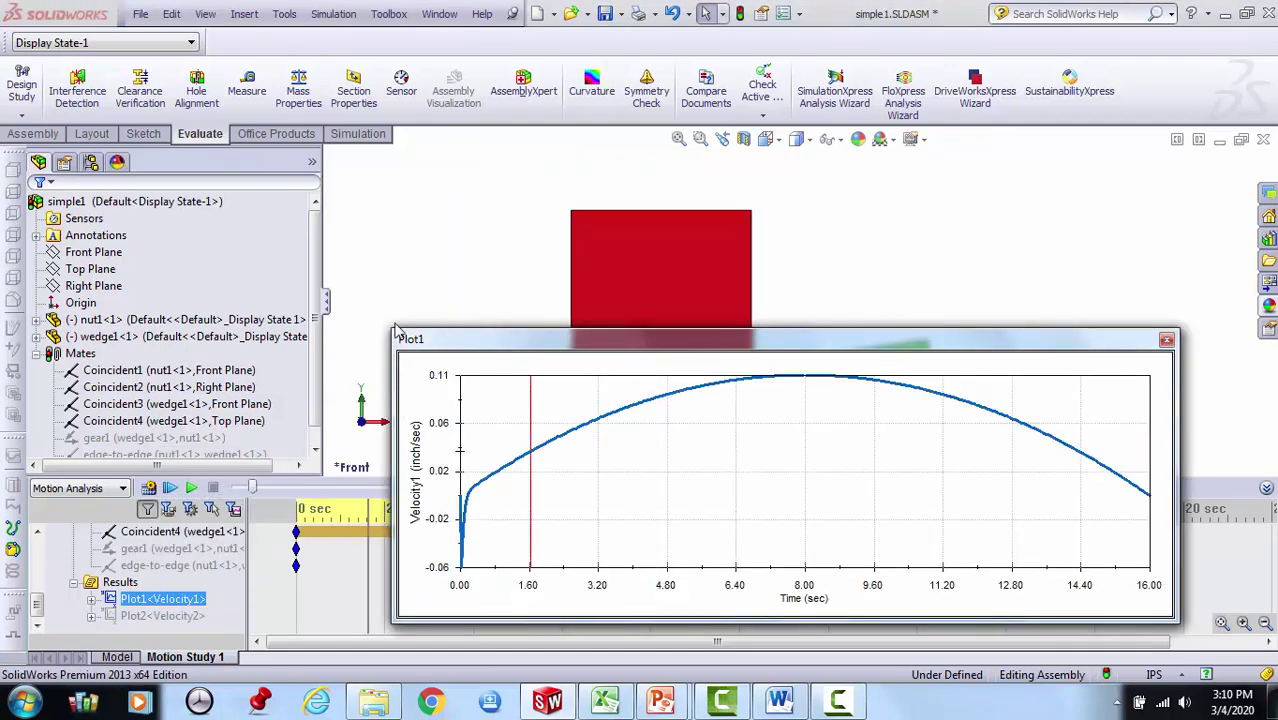
{"action": "left_click_drag", "start_coordinate": [500, 352], "coordinate": [224, 289]}
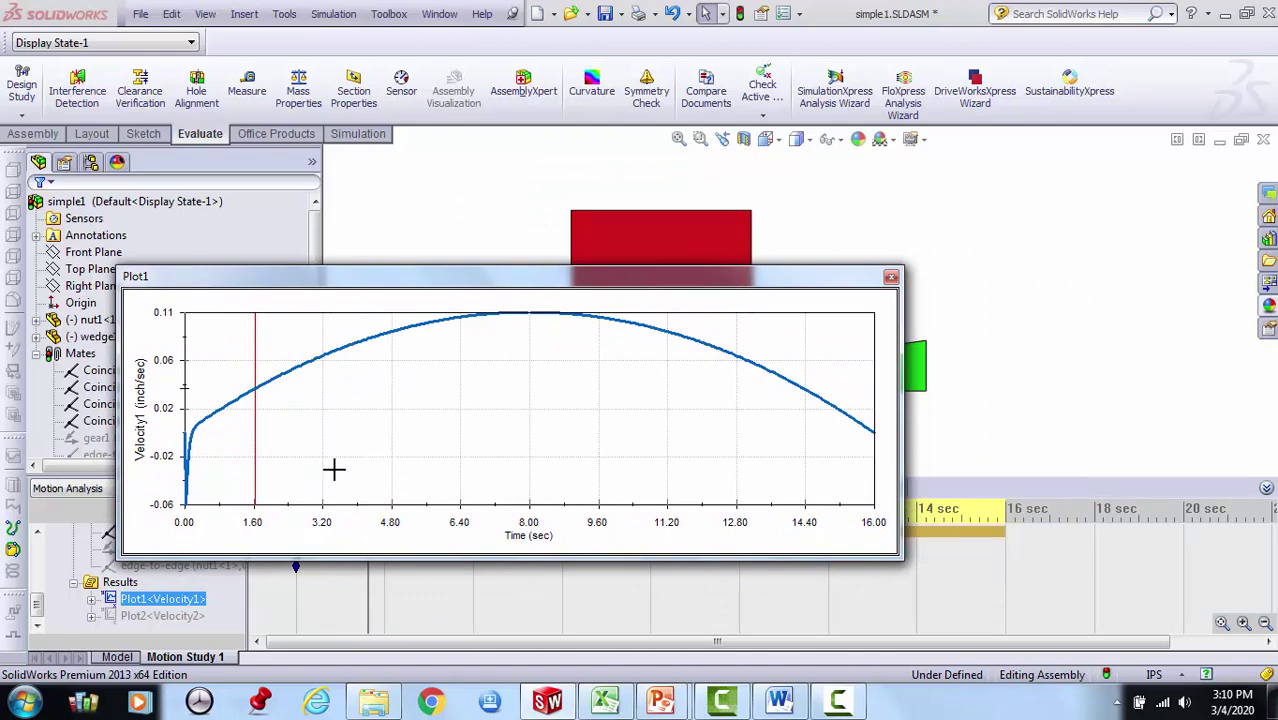
Export the nut1 velocity plot data to nut1-1.csv in the wedge0 folder and close the plot.
{"action": "right_click", "coordinate": [890, 430]}
{"action": "left_click", "coordinate": [935, 558]}
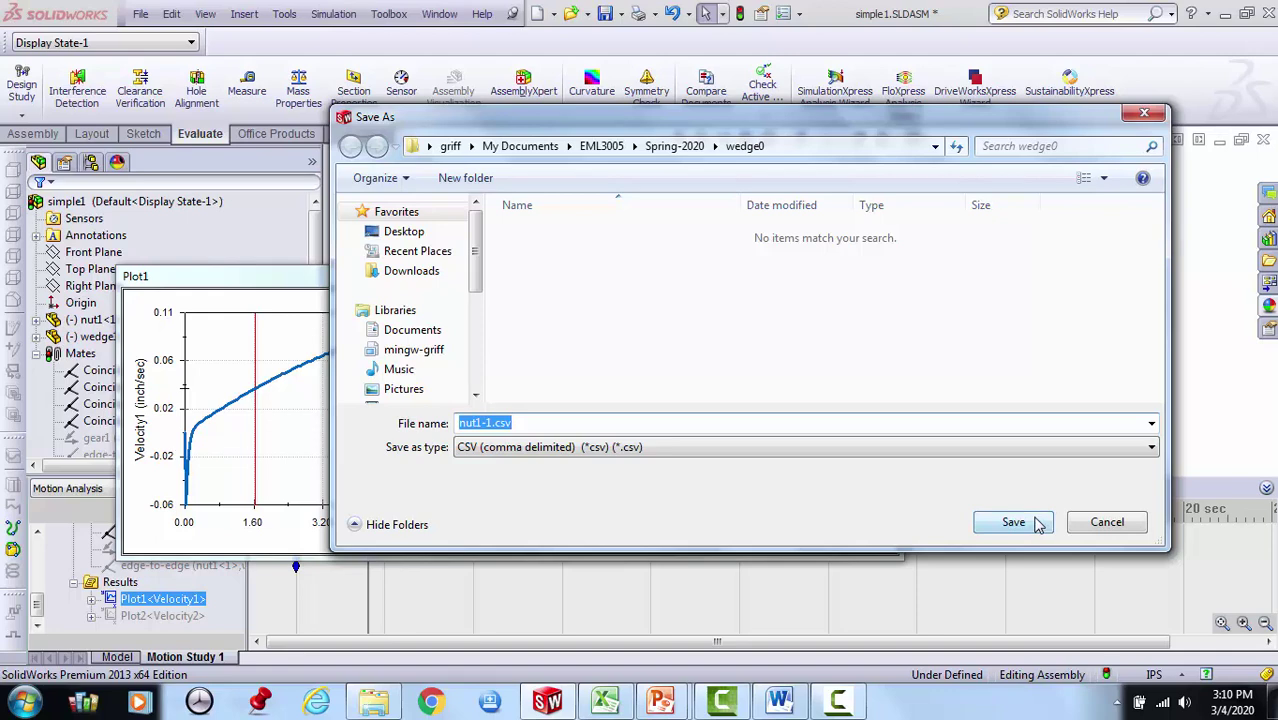
{"action": "left_click", "coordinate": [1031, 526]}
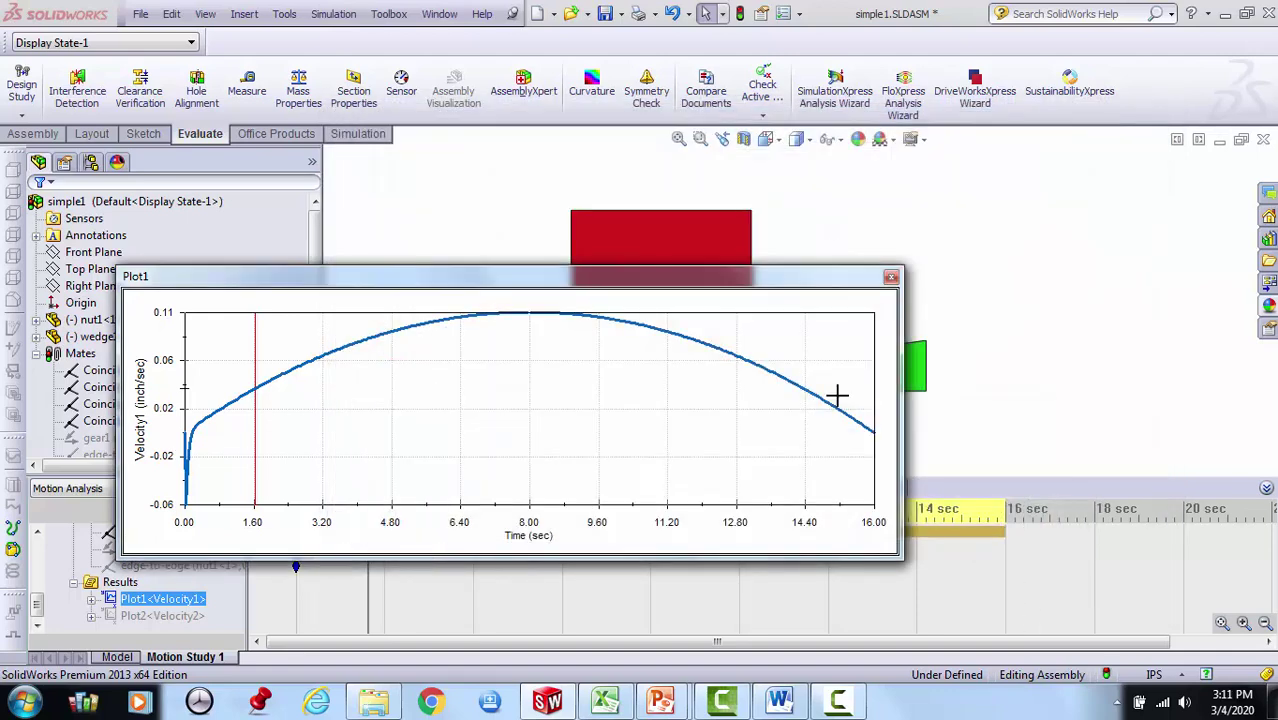
{"action": "left_click", "coordinate": [891, 278]}
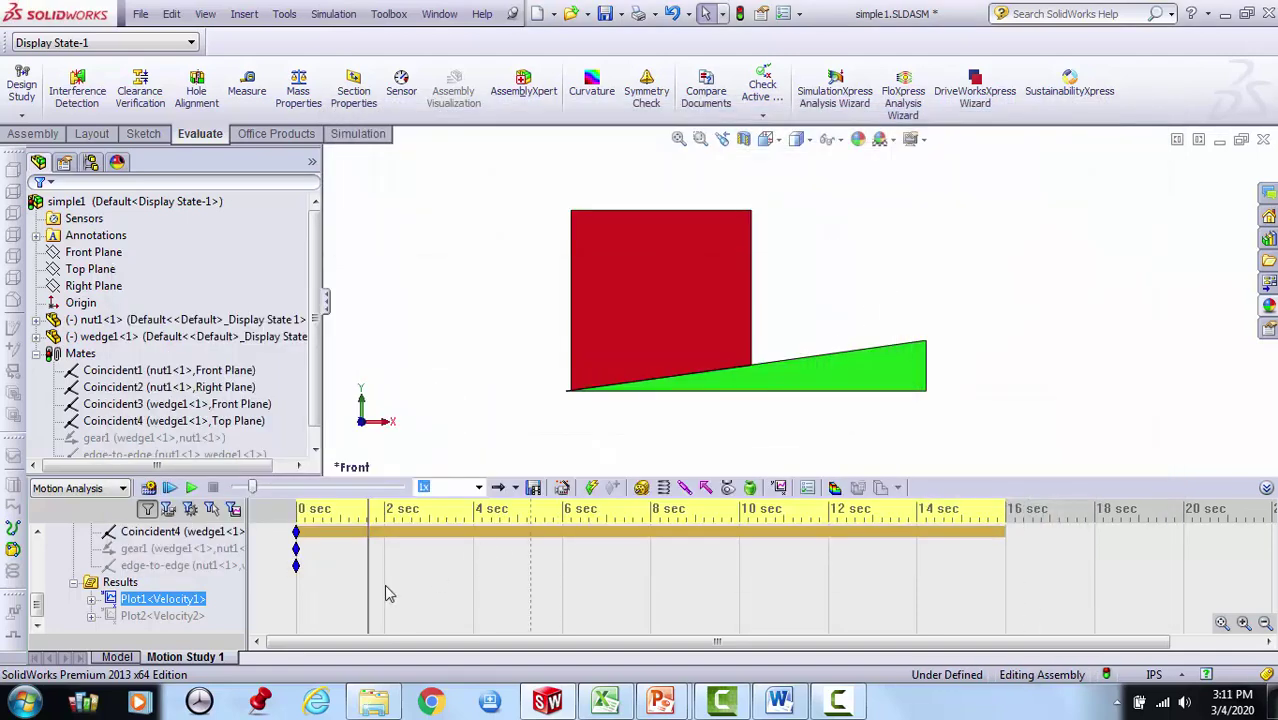
Export the Plot2 velocity results to wedge1-1.csv in the wedge0 folder and close the plot.
{"action": "left_click", "coordinate": [172, 617]}
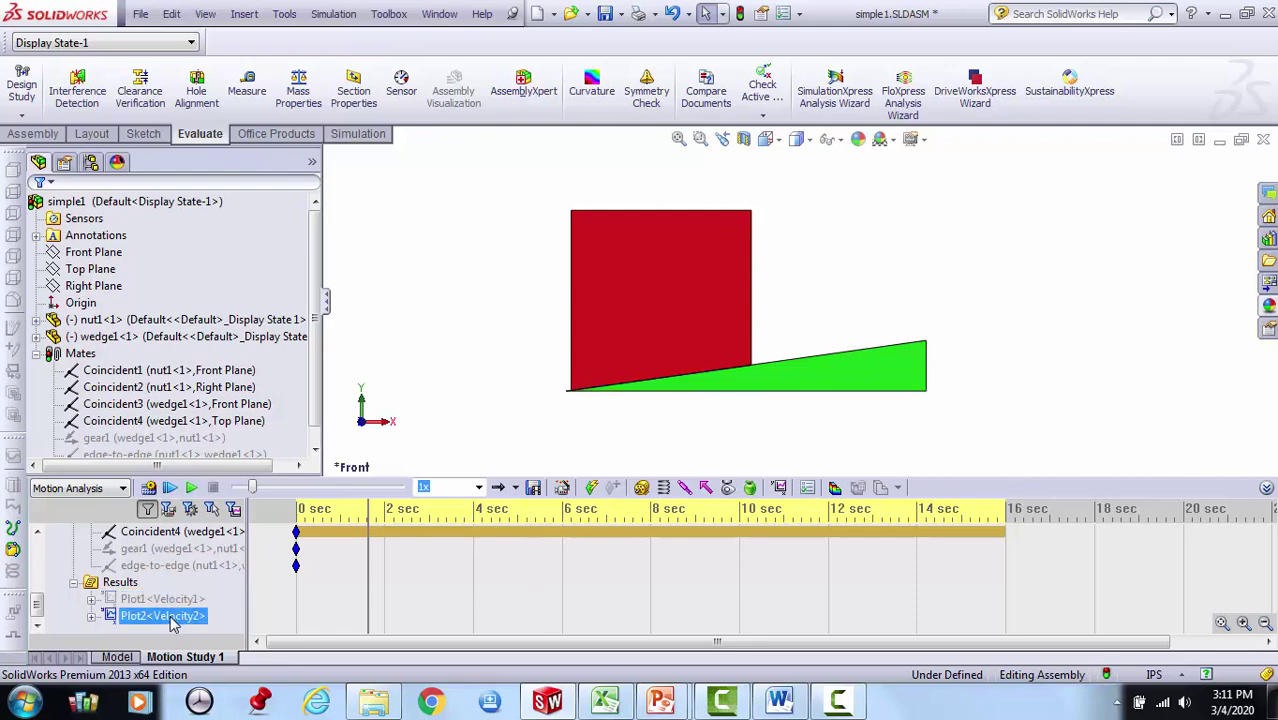
{"action": "right_click", "coordinate": [172, 617]}
{"action": "left_click", "coordinate": [220, 510]}
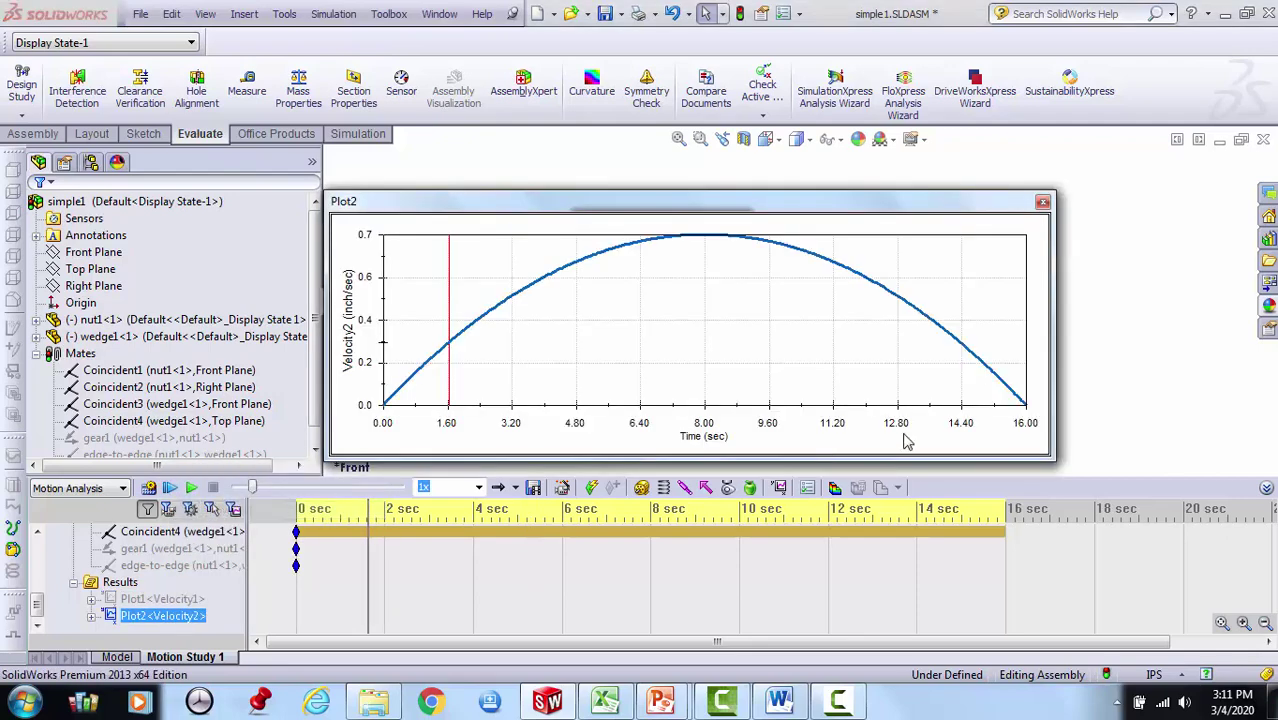
{"action": "right_click", "coordinate": [1041, 386]}
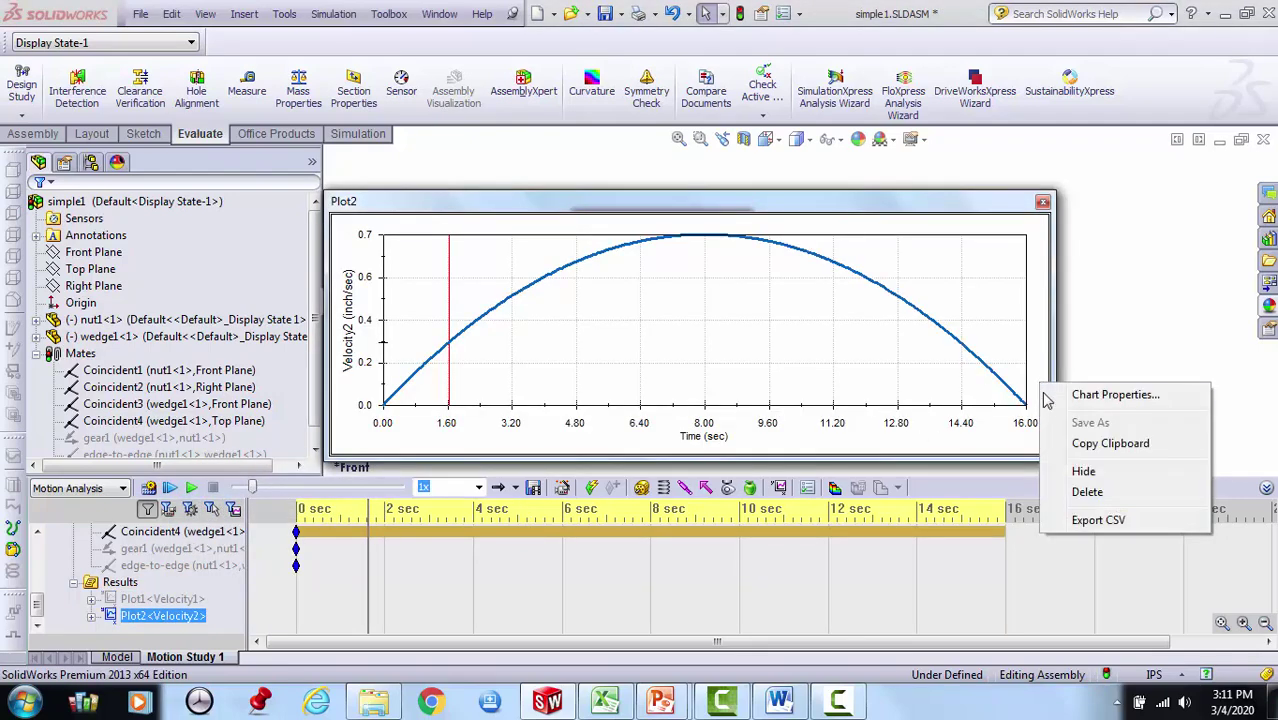
{"action": "left_click", "coordinate": [1075, 527]}
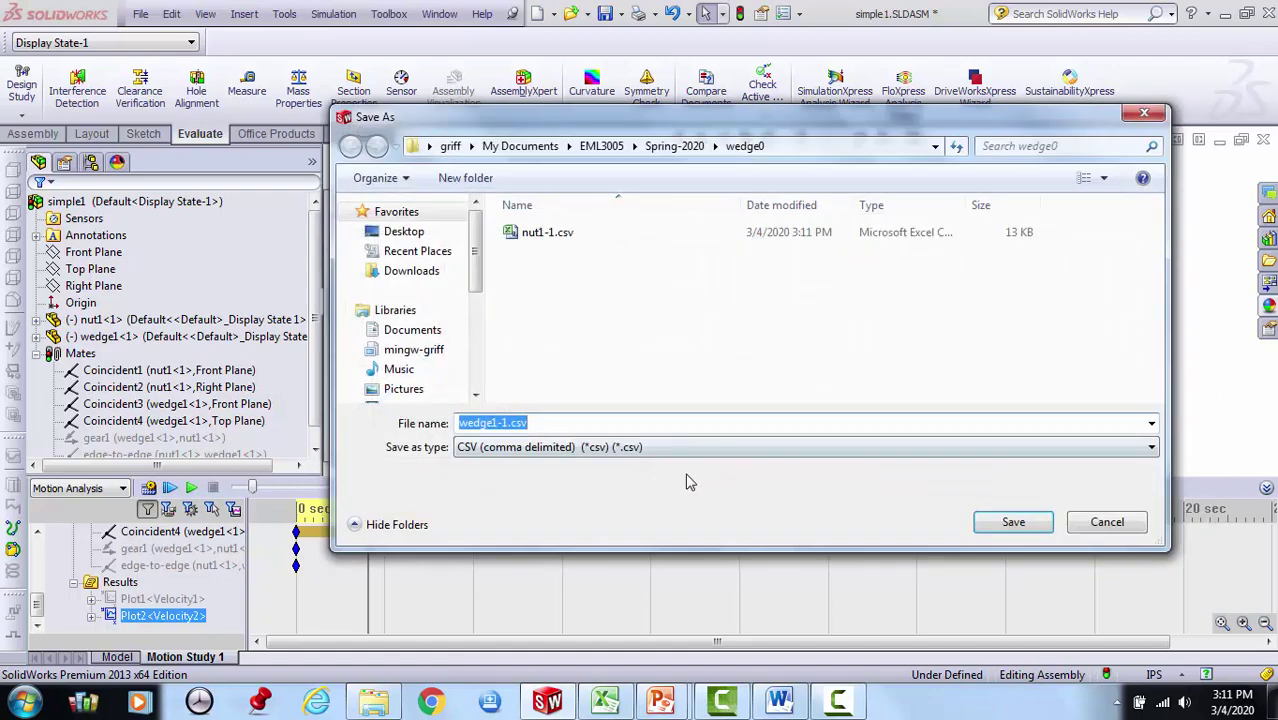
{"action": "left_click", "coordinate": [1018, 524]}
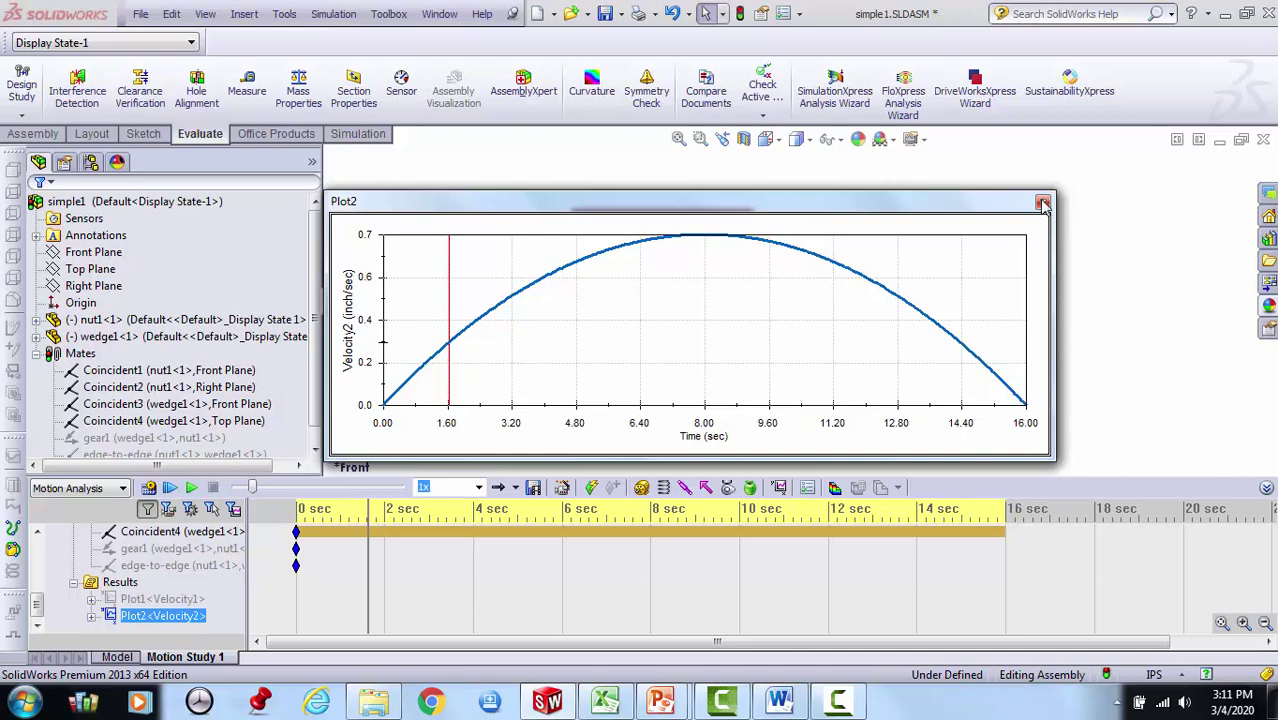
{"action": "left_click", "coordinate": [1043, 204]}
Open wedge1-1.csv from the wedge0 folder in a maximized Excel window.
{"action": "left_click", "coordinate": [380, 704]}
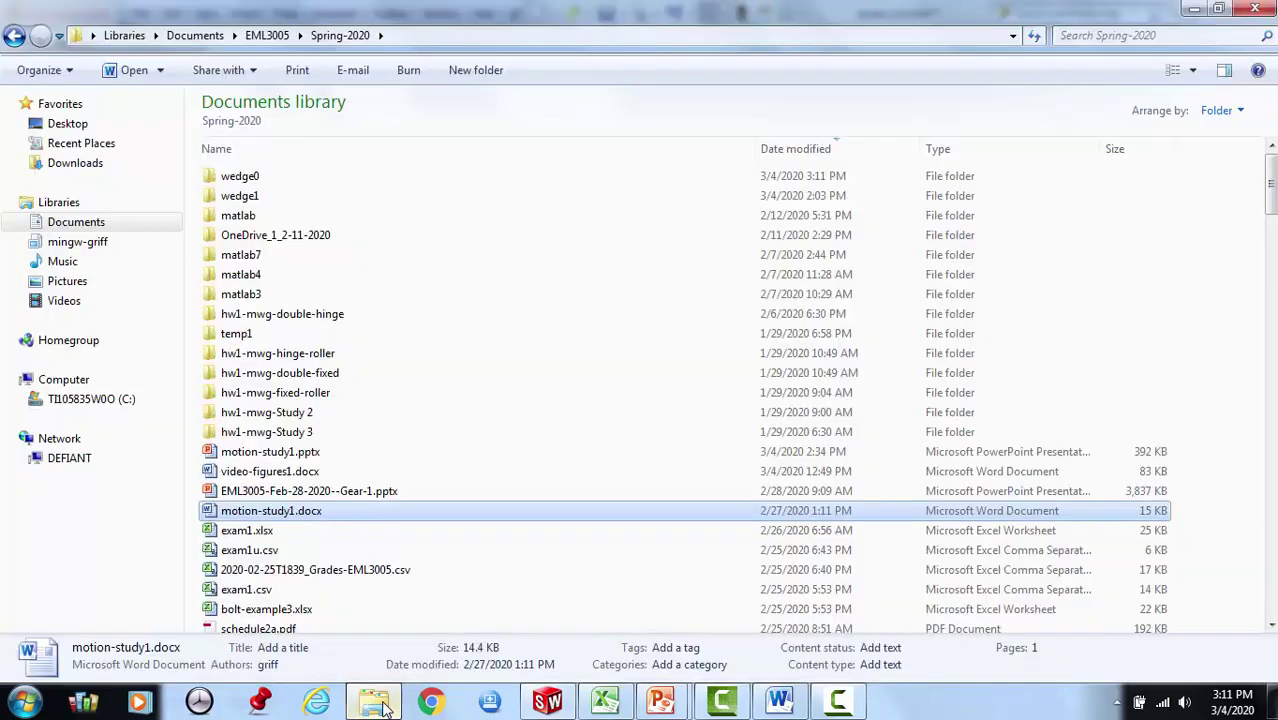
{"action": "double_click", "coordinate": [323, 180]}
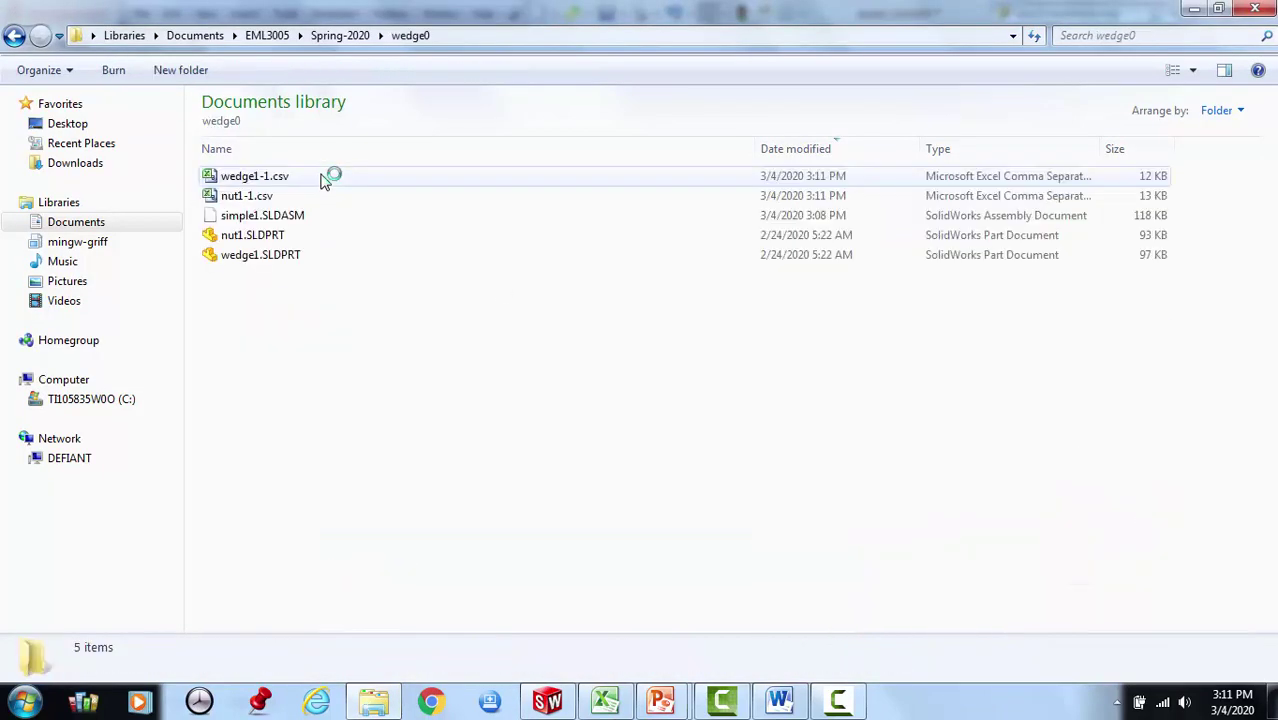
{"action": "left_click", "coordinate": [300, 182]}
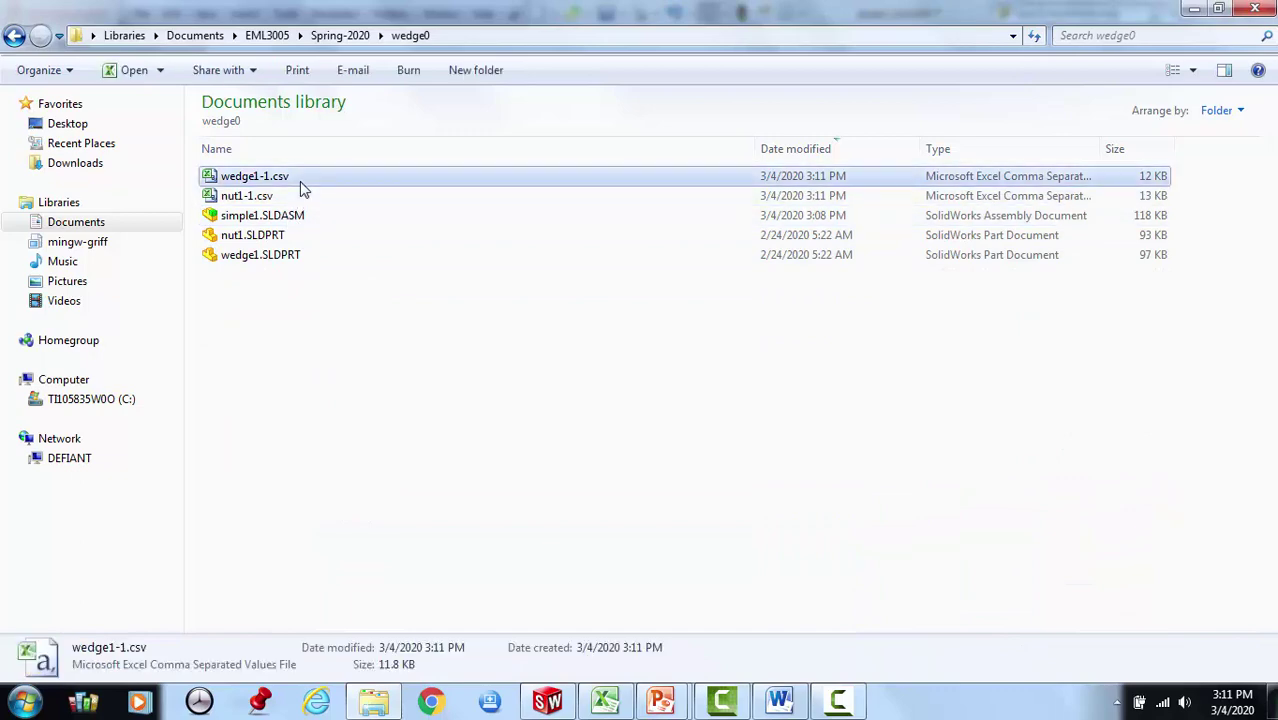
{"action": "right_click", "coordinate": [300, 181]}
{"action": "left_click", "coordinate": [330, 196]}
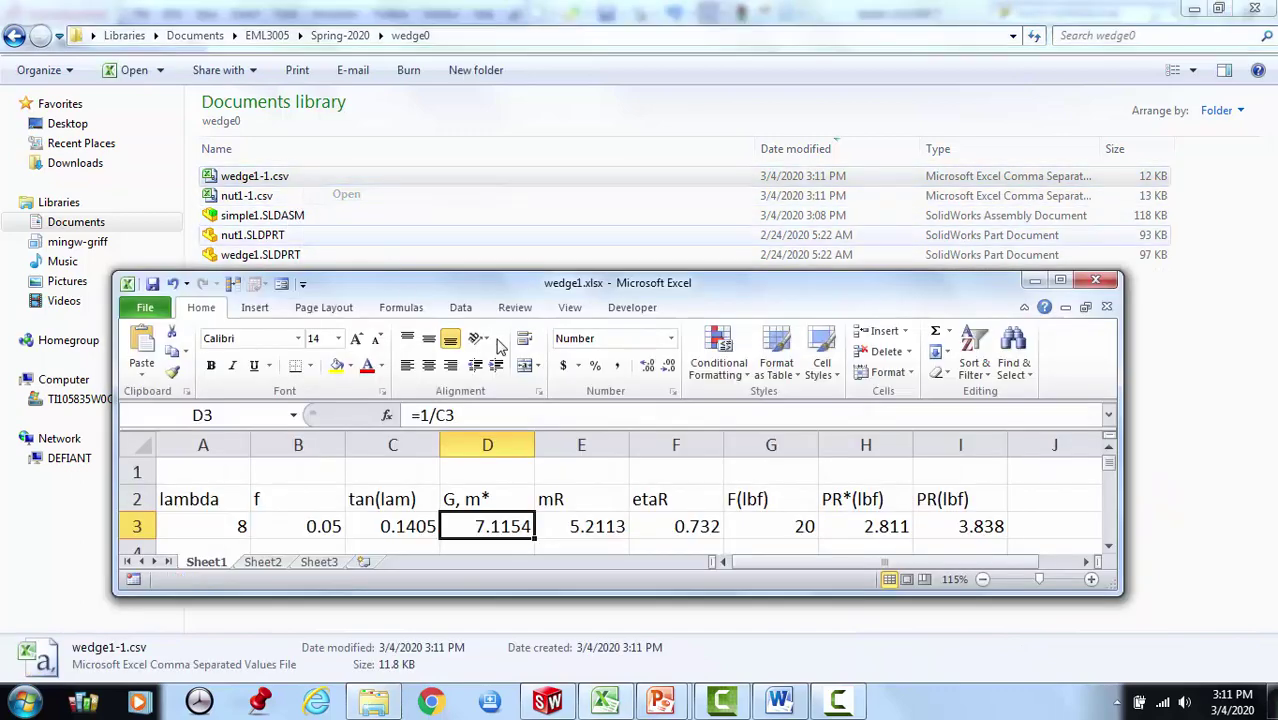
{"action": "left_click", "coordinate": [1060, 286]}
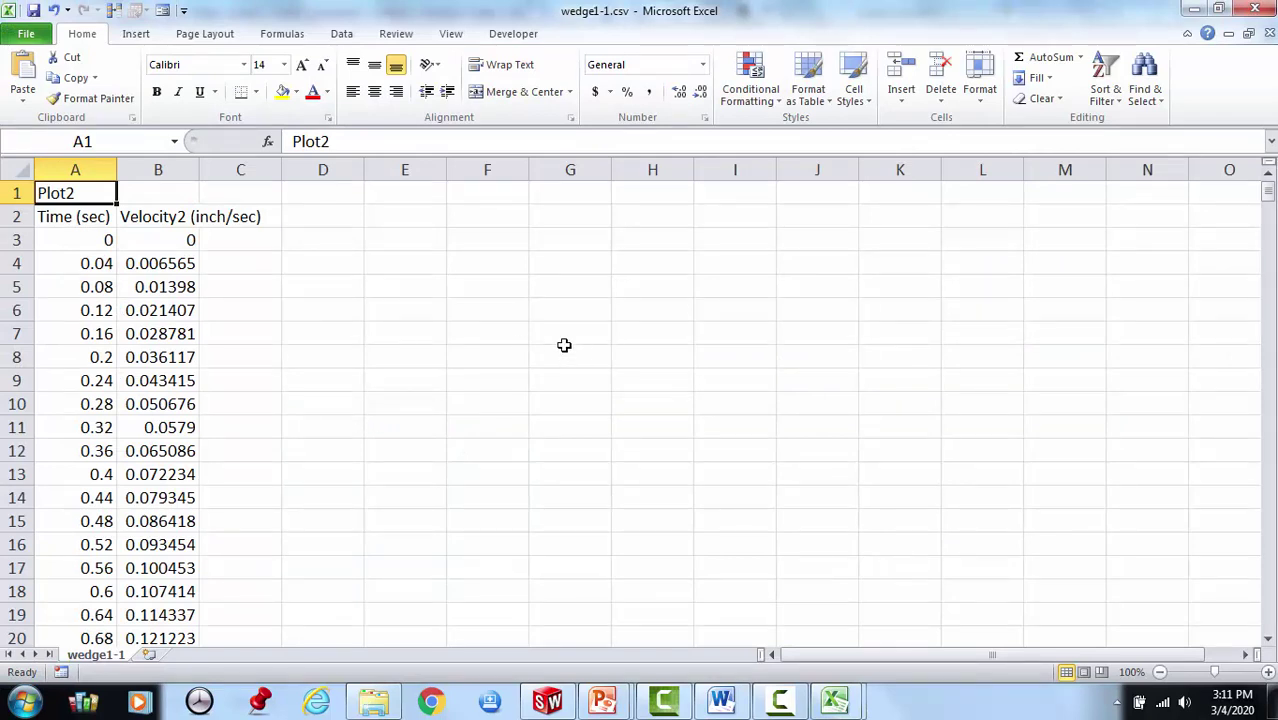
Change the velocity column heading in cell B2 to "Input(in/s)".
{"action": "left_click", "coordinate": [165, 194]}
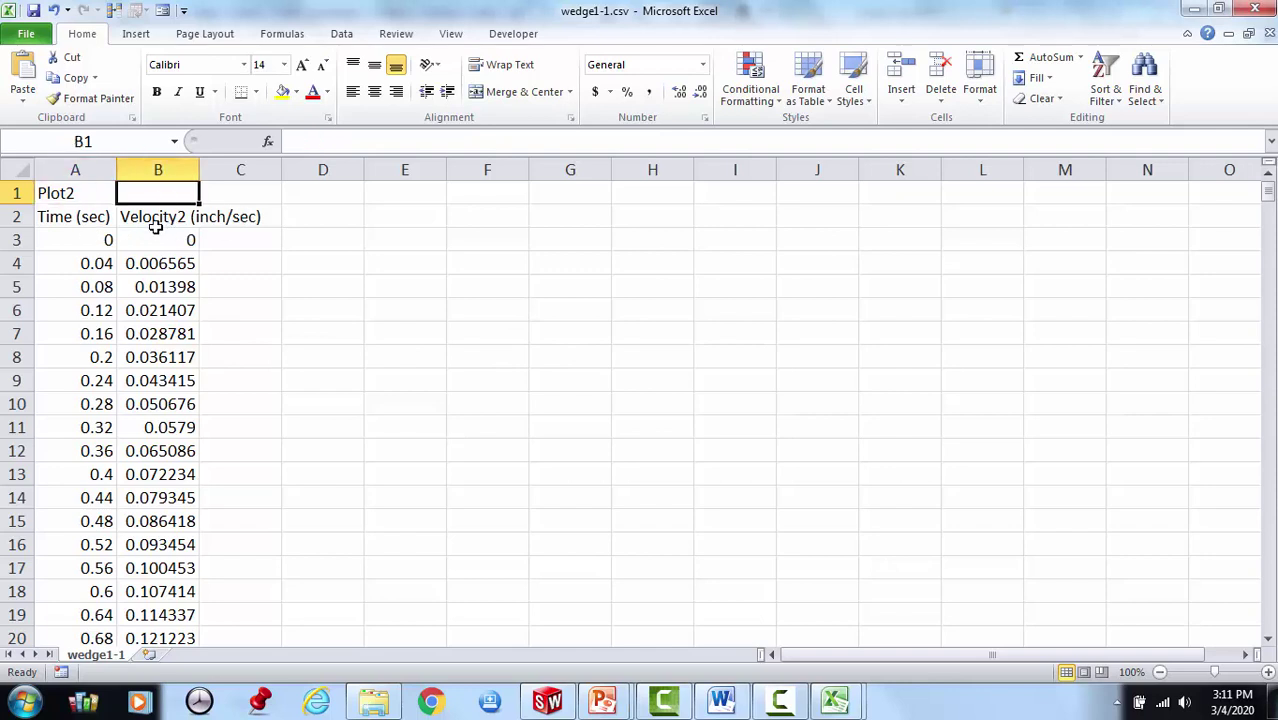
{"action": "left_click", "coordinate": [157, 222]}
{"action": "type", "text": "Inp"}
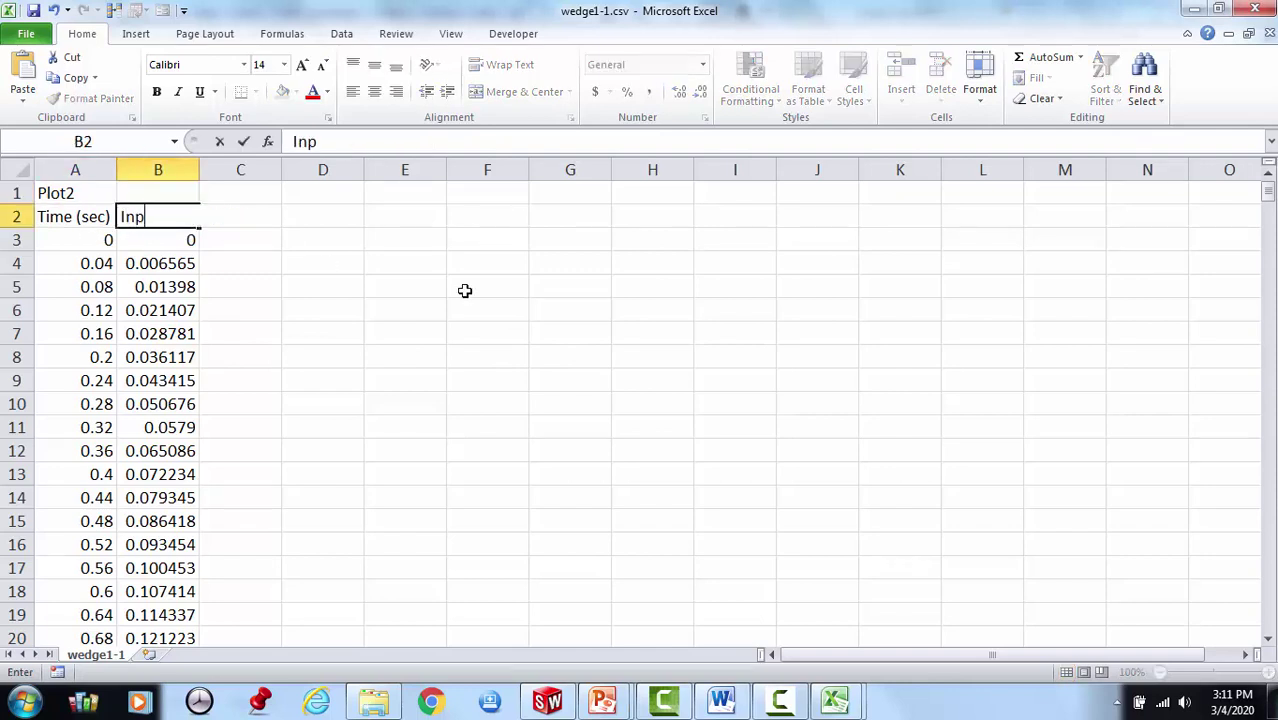
{"action": "type", "text": "ut"}
{"action": "key", "text": "BackSpace"}
{"action": "type", "text": "ut(in/s"}
{"action": "key", "text": "Return"}
{"action": "key", "text": "Up"}
{"action": "key", "text": "Right"}
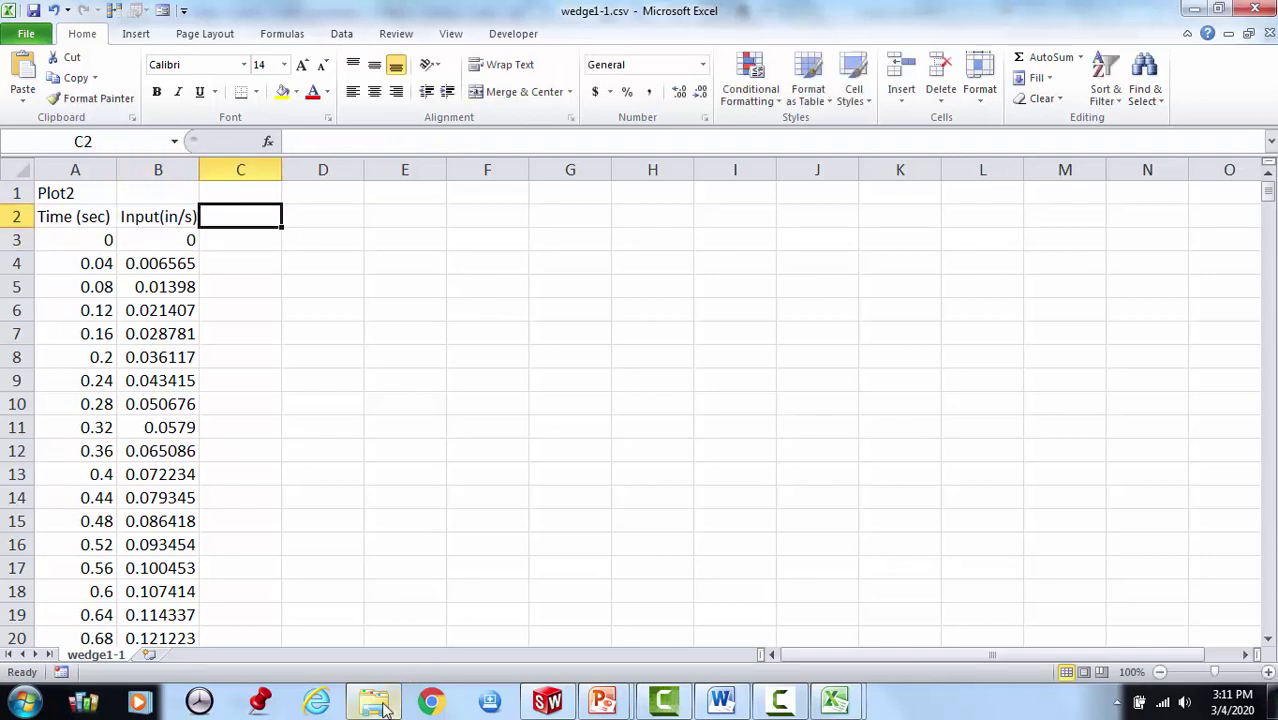
Open nut1-1.csv from the wedge0 folder in Excel.
{"action": "mouse_move", "coordinate": [390, 702]}
{"action": "left_click", "coordinate": [451, 583]}
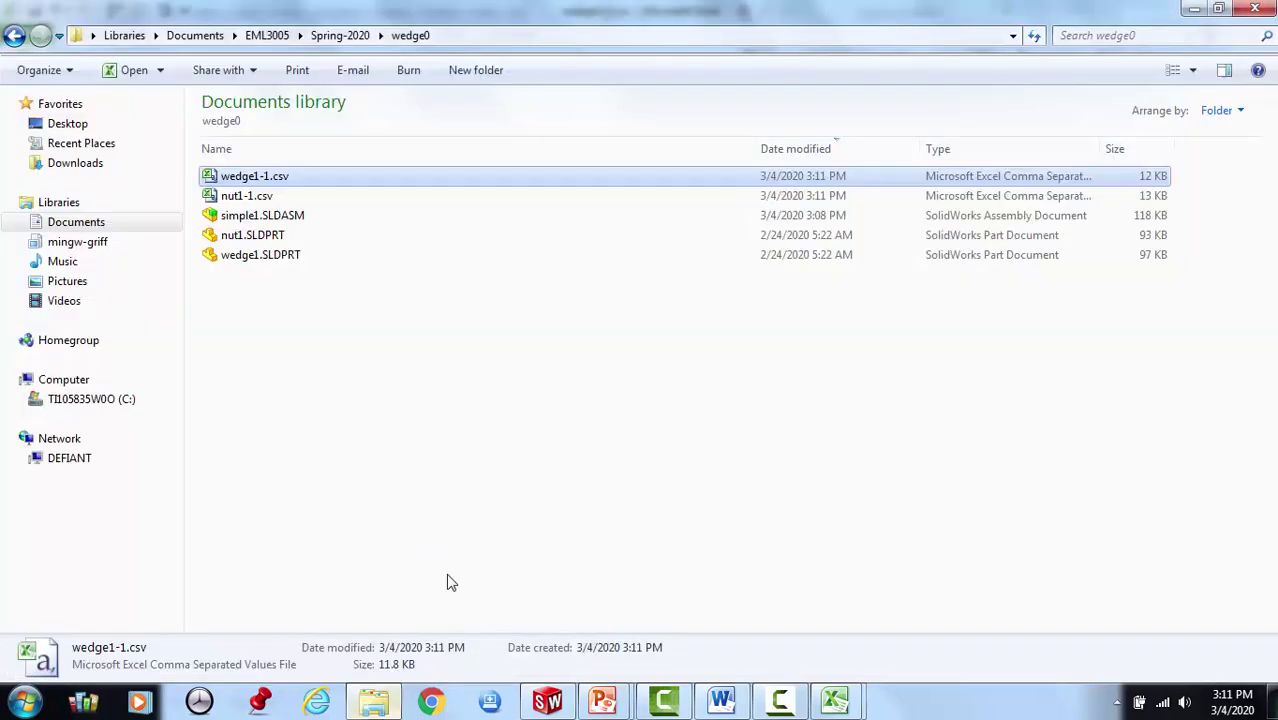
{"action": "left_click", "coordinate": [281, 197]}
{"action": "right_click", "coordinate": [281, 197]}
{"action": "left_click", "coordinate": [297, 211]}
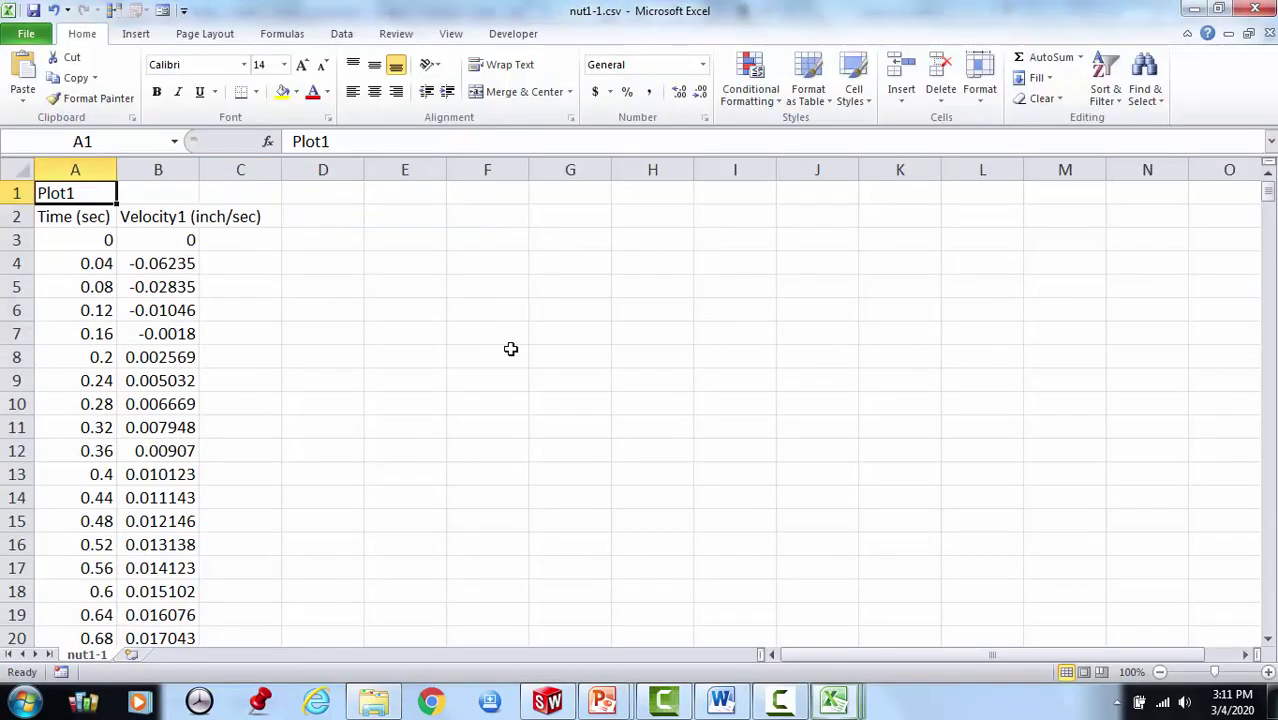
Examine the nut's time and velocity data down to its last row.
{"action": "left_click", "coordinate": [160, 170]}
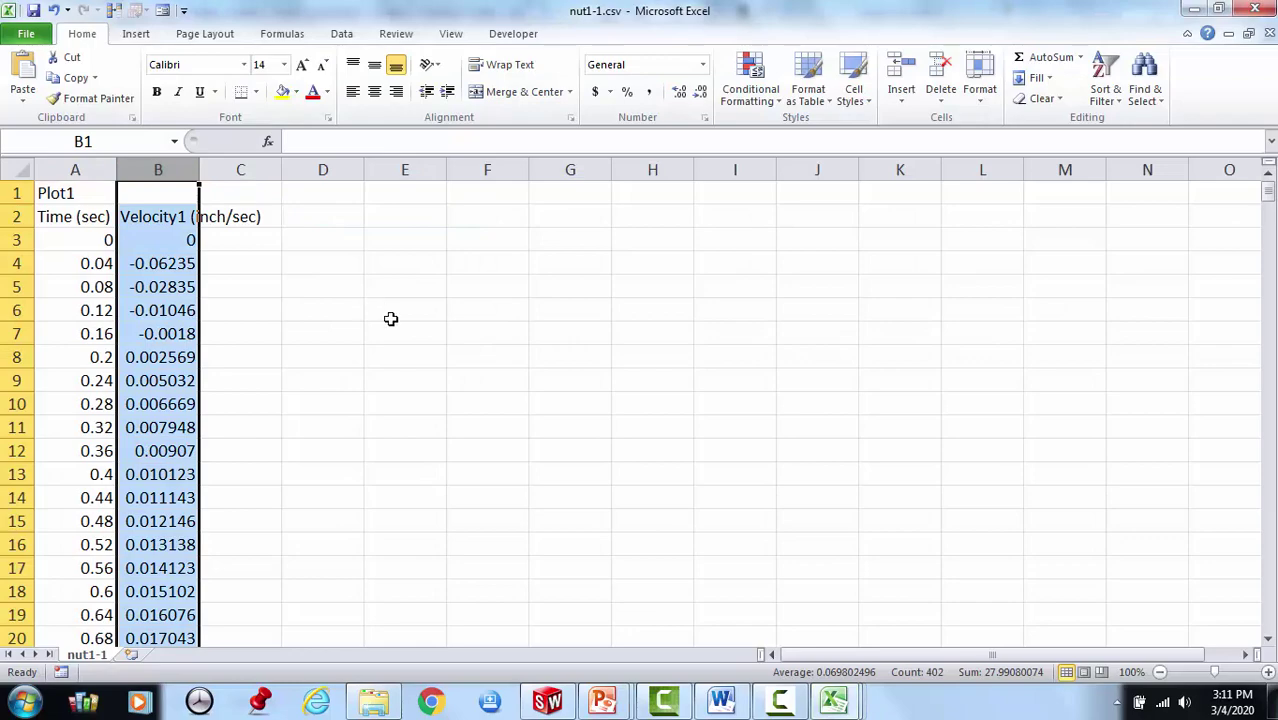
{"action": "left_click", "coordinate": [428, 384]}
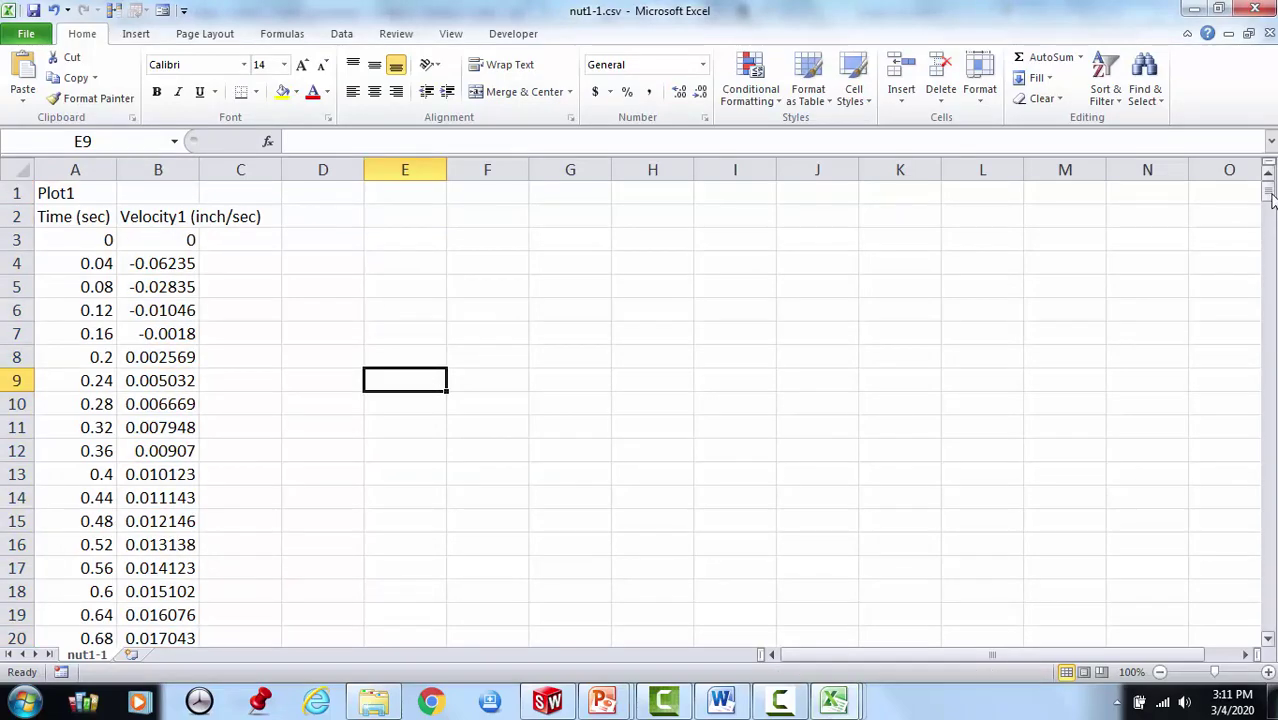
{"action": "left_click_drag", "start_coordinate": [1272, 199], "coordinate": [1262, 632]}
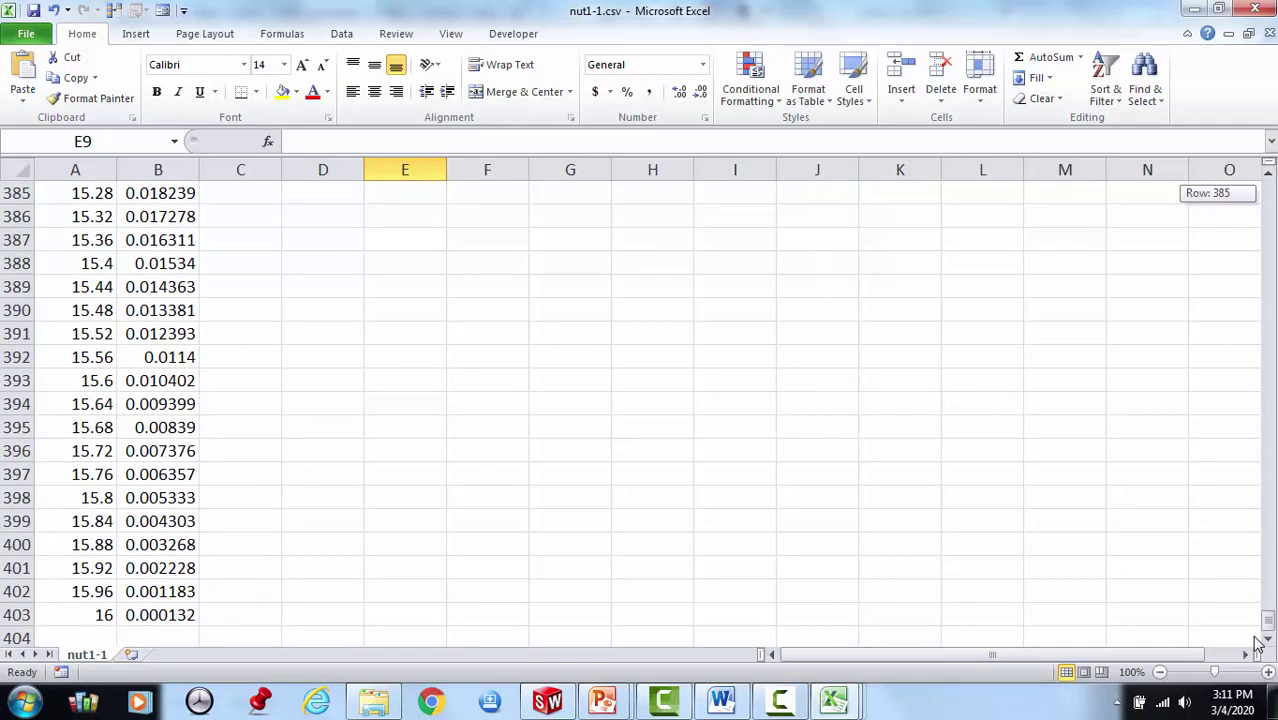
{"action": "left_click_drag", "start_coordinate": [1258, 643], "coordinate": [1256, 643]}
{"action": "left_click", "coordinate": [88, 612]}
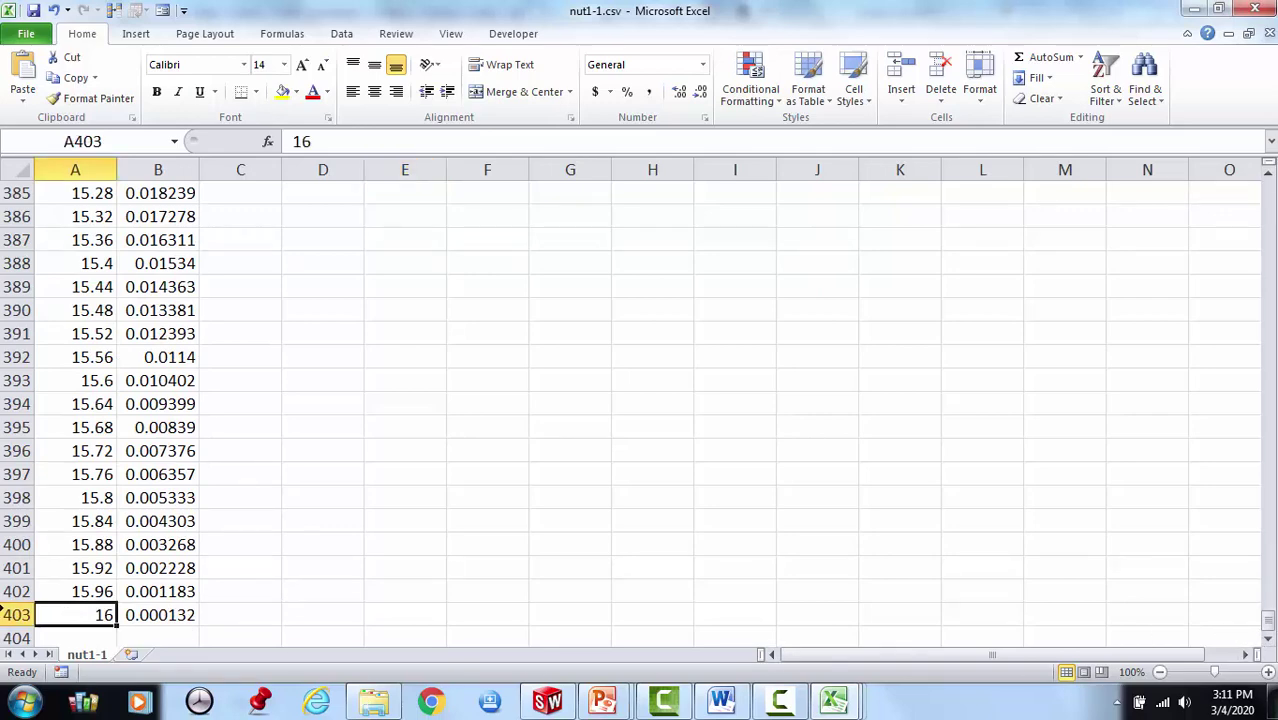
{"action": "left_click", "coordinate": [388, 588]}
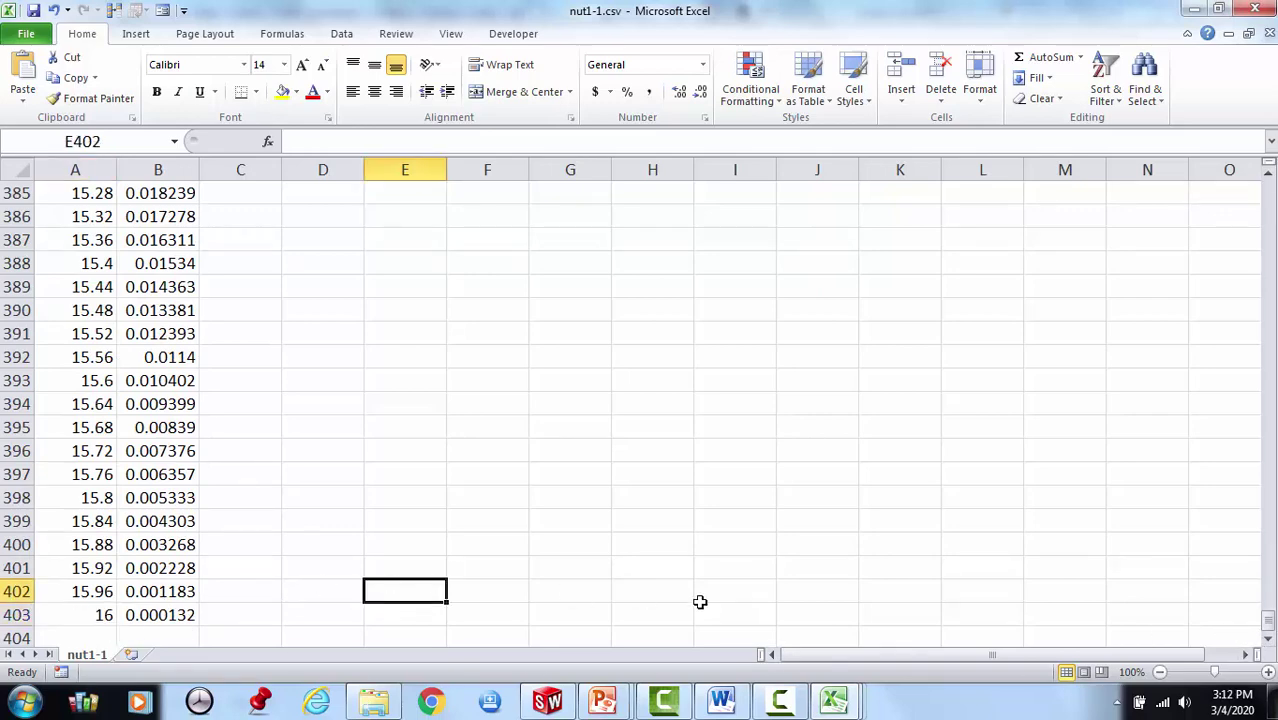
{"action": "left_click_drag", "start_coordinate": [1260, 618], "coordinate": [1266, 186]}
Copy velocity column B of nut1-1.csv into column C of wedge1-1.csv.
{"action": "left_click", "coordinate": [158, 172]}
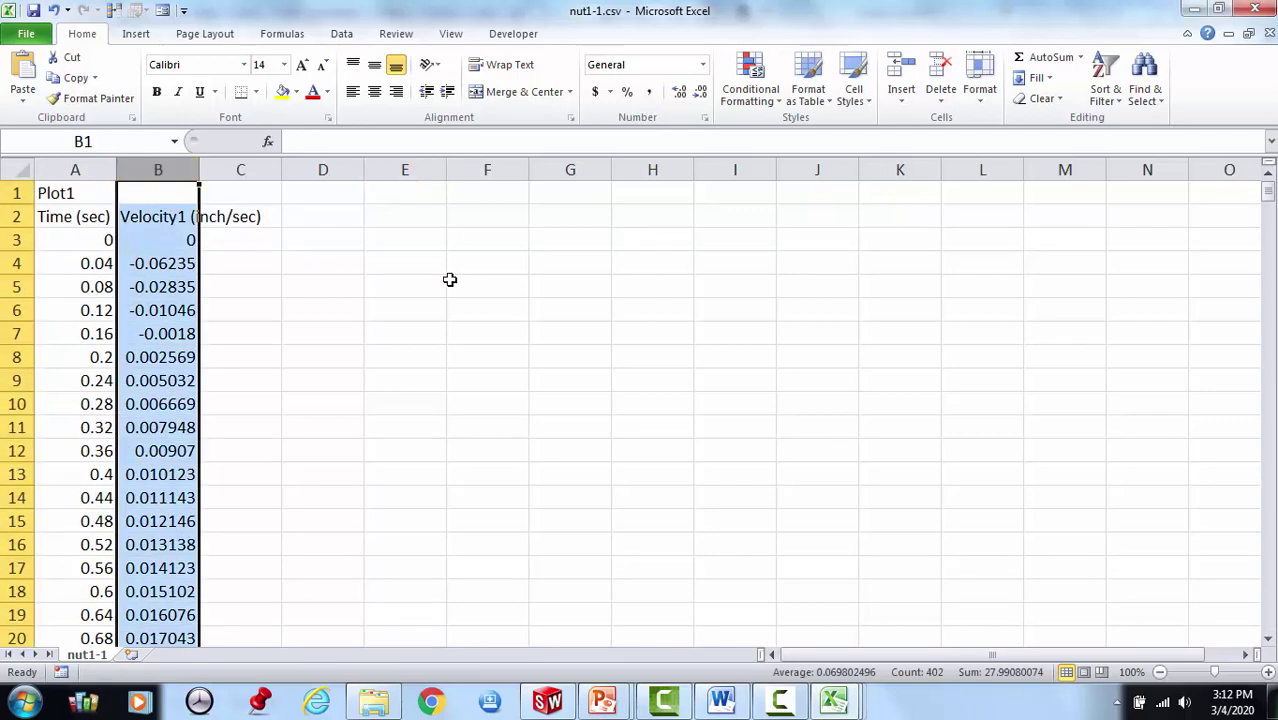
{"action": "key", "text": "ctrl+c"}
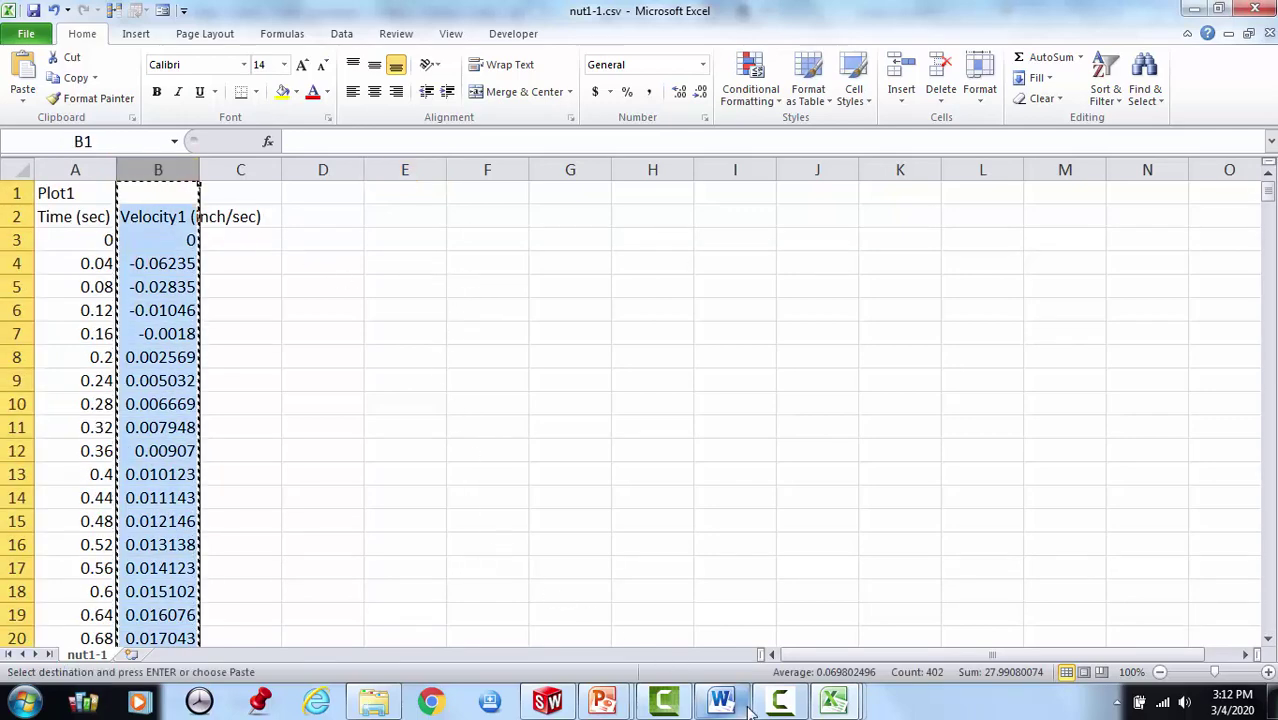
{"action": "left_click", "coordinate": [831, 703]}
{"action": "left_click", "coordinate": [792, 588]}
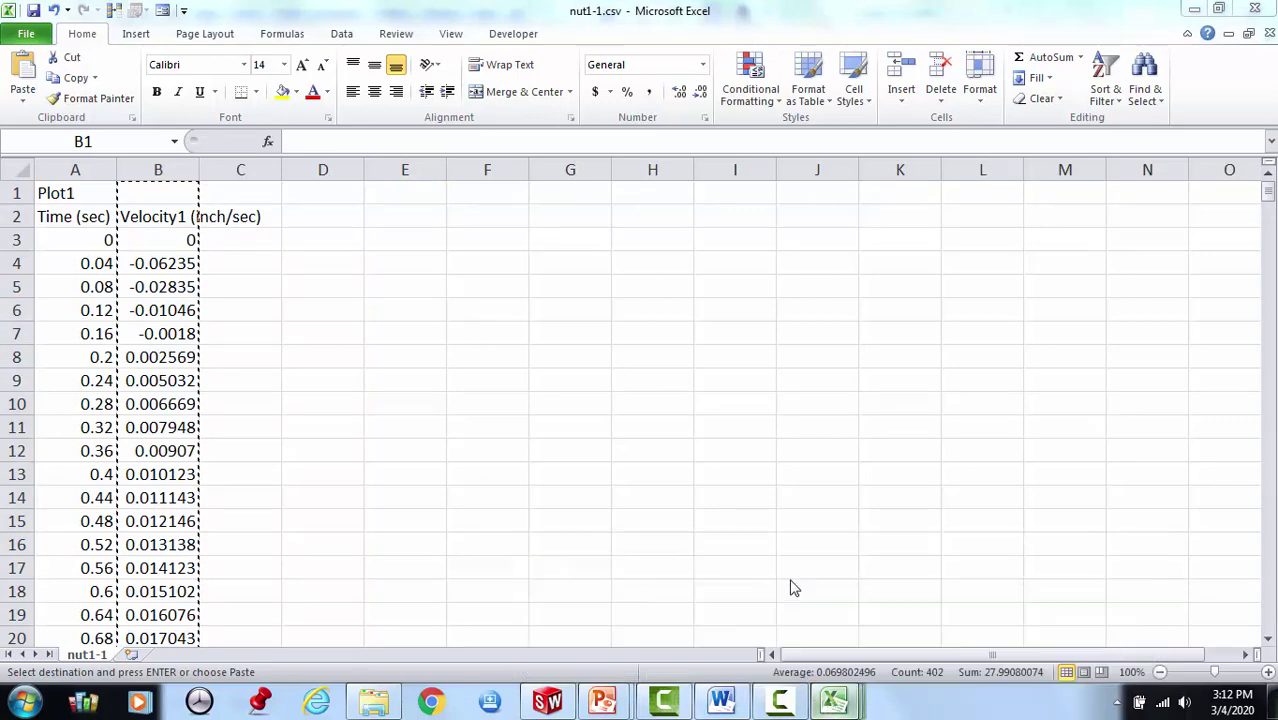
{"action": "left_click", "coordinate": [254, 191]}
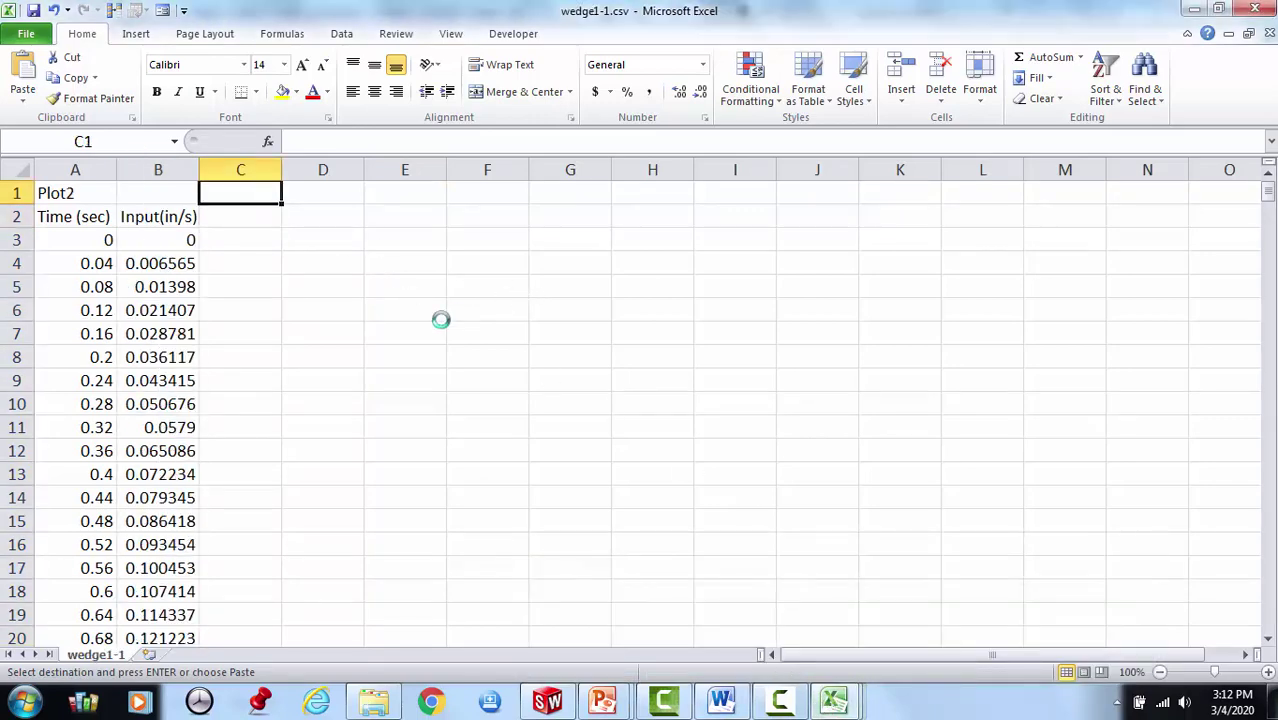
{"action": "key", "text": "ctrl+v"}
Change the heading in cell C2 to "output(in/s)".
{"action": "left_click", "coordinate": [240, 217]}
{"action": "type", "text": "output"}
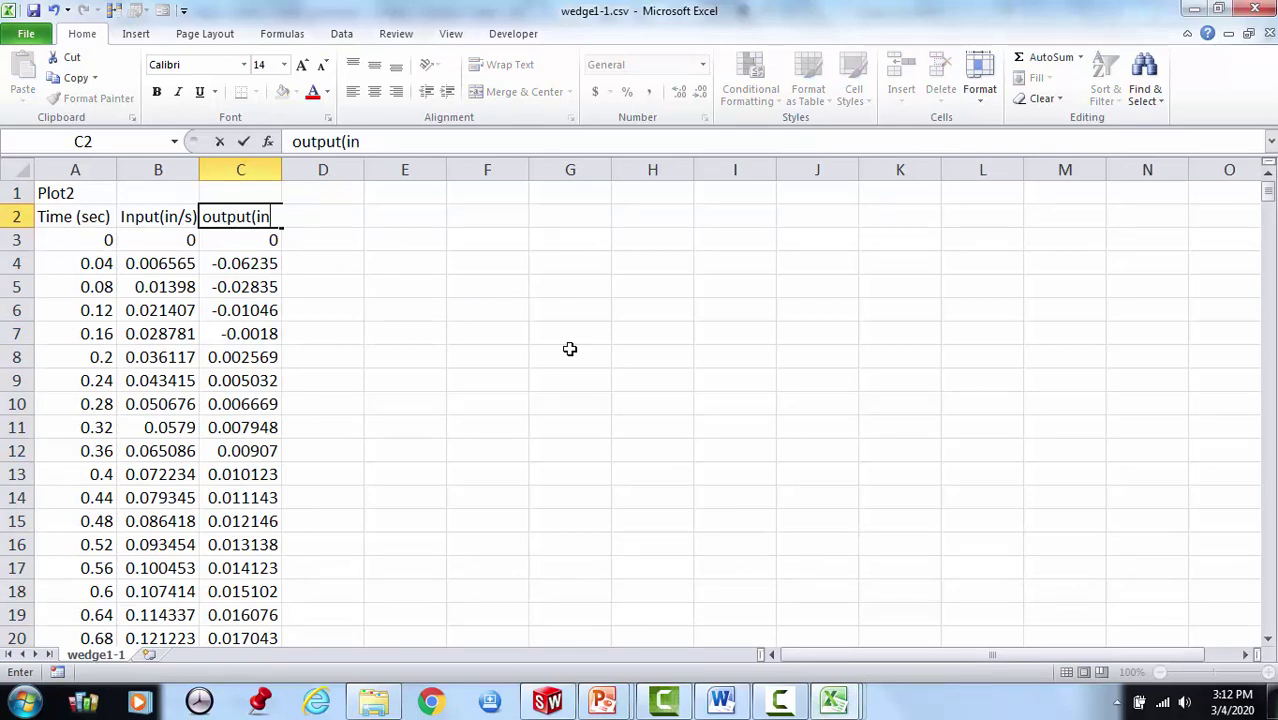
{"action": "key", "text": "Return"}
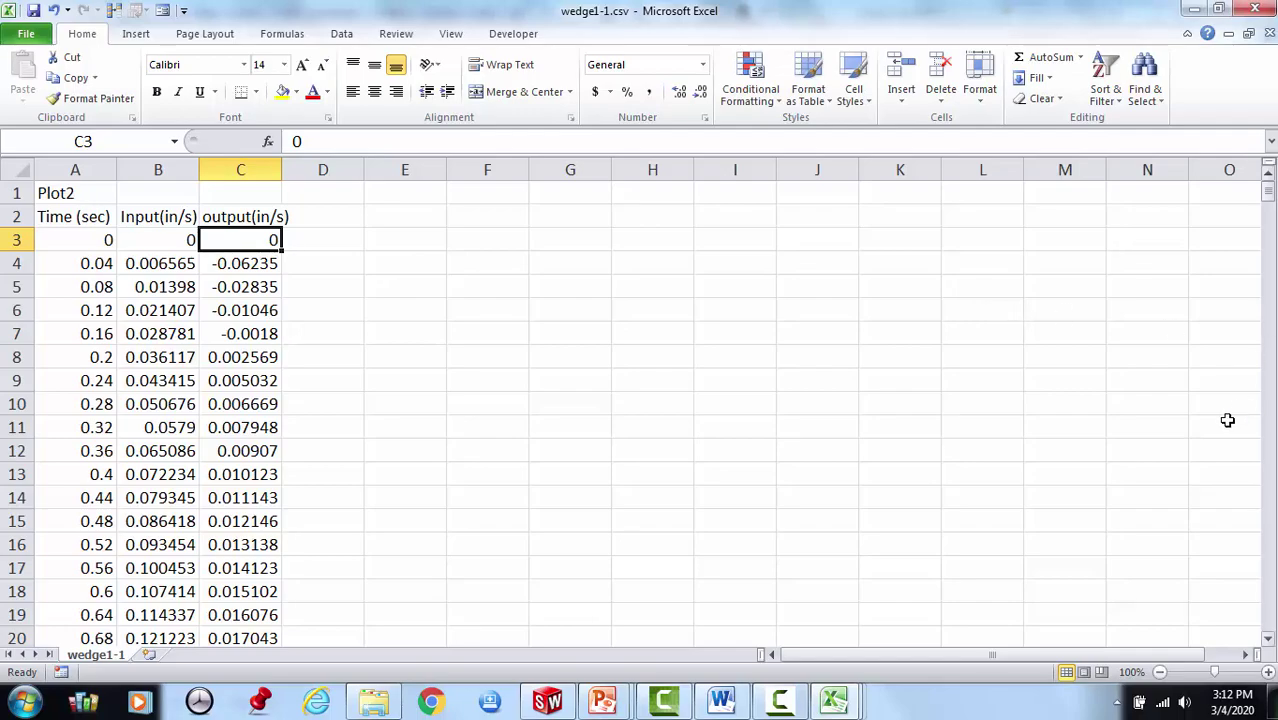
Look over the combined velocity data and enter the heading "Gear" in cell D2.
{"action": "scroll", "coordinate": [645, 440], "scroll_direction": "down", "scroll_amount": 7}
{"action": "scroll", "coordinate": [492, 426], "scroll_direction": "down", "scroll_amount": 6}
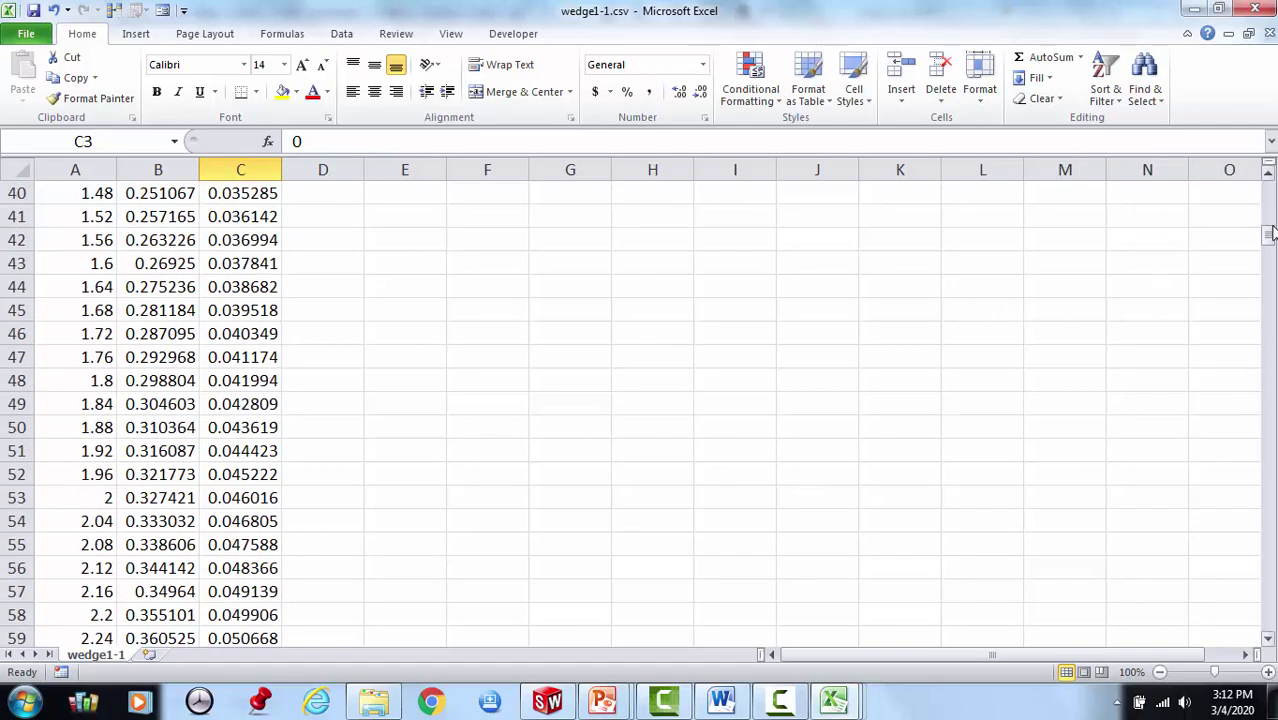
{"action": "left_click_drag", "start_coordinate": [1268, 238], "coordinate": [1265, 188]}
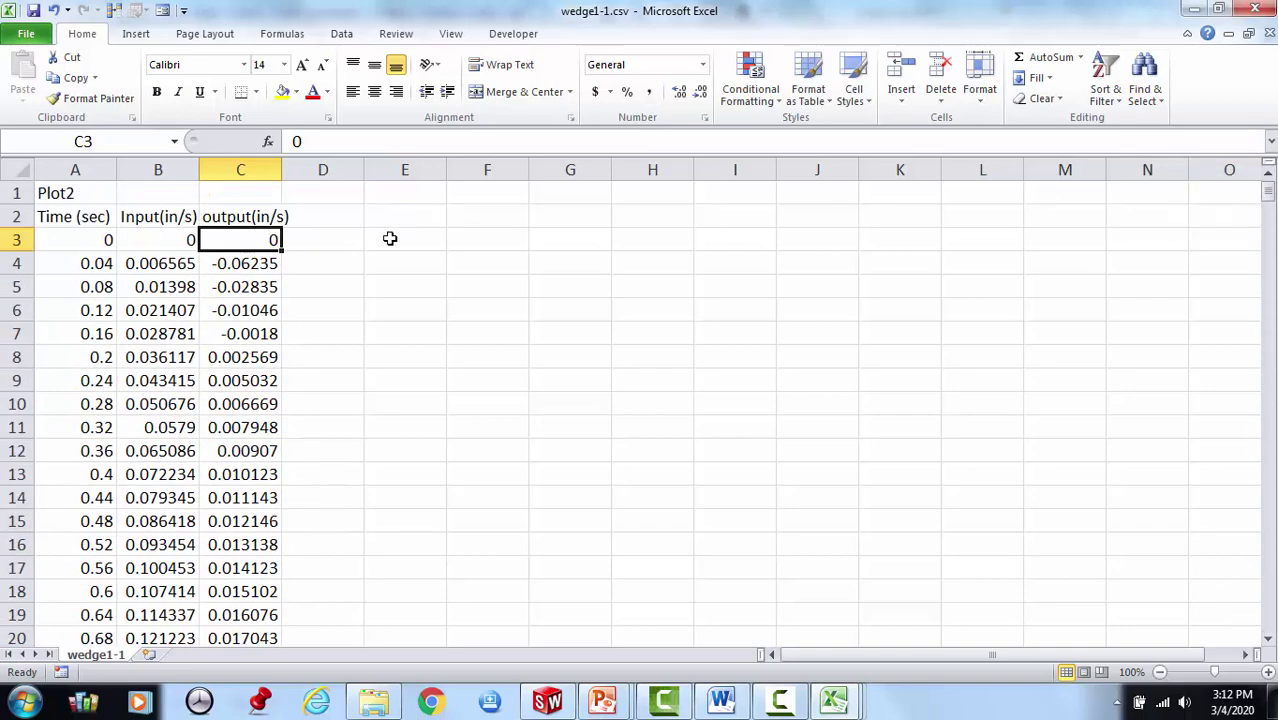
{"action": "left_click", "coordinate": [342, 214]}
{"action": "type", "text": "Gear"}
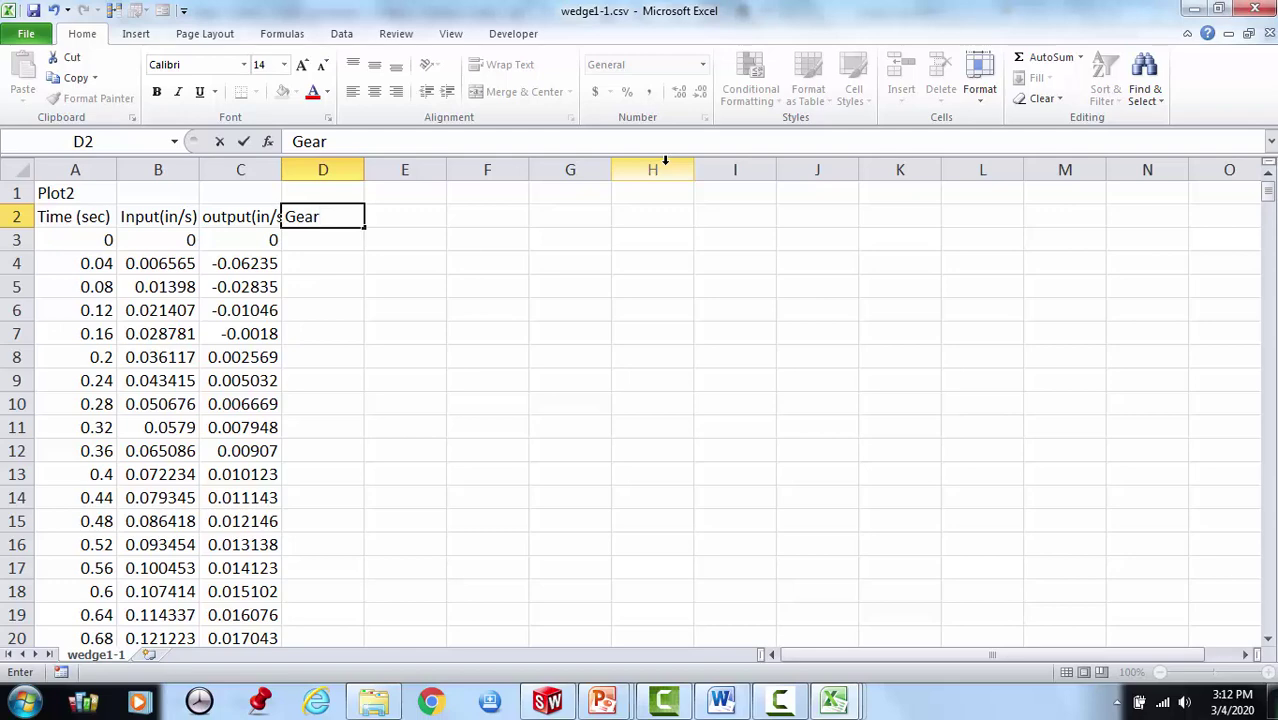
{"action": "key", "text": "Return"}
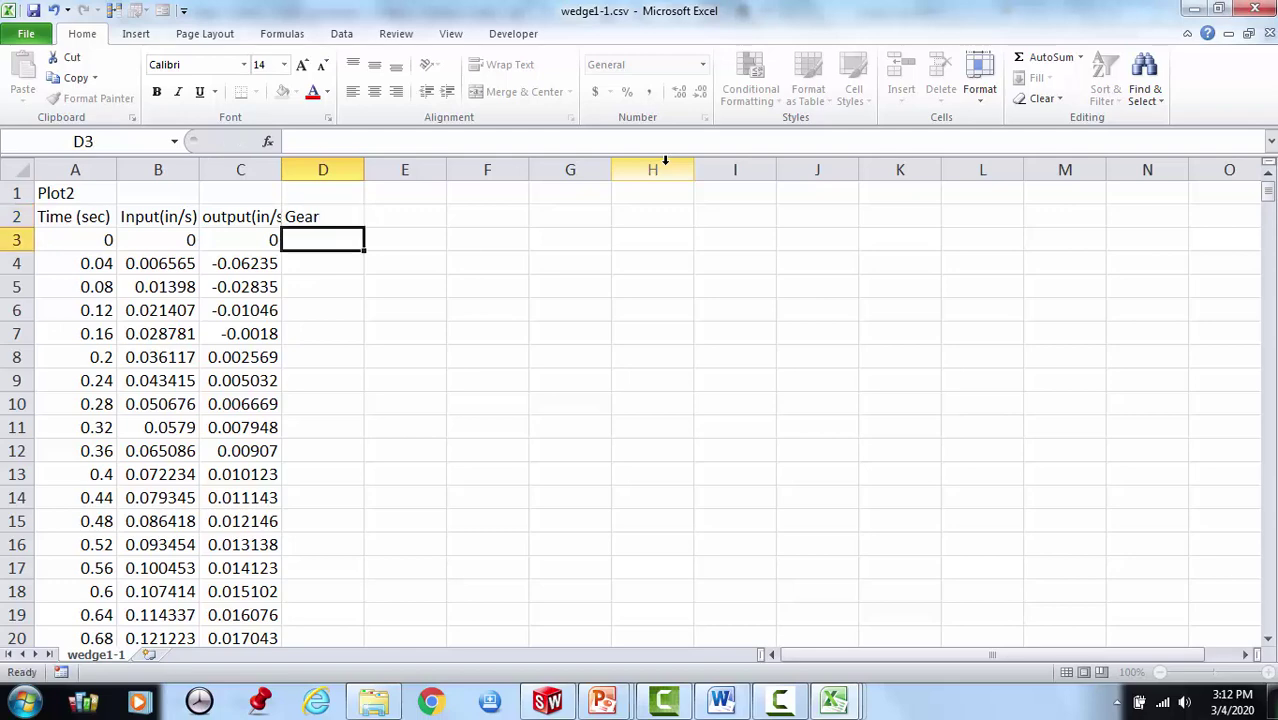
Enter the formula =B13/C13 in cell D13 of the Gear column, dividing the input velocity by the output velocity.
{"action": "key", "text": "Return"}
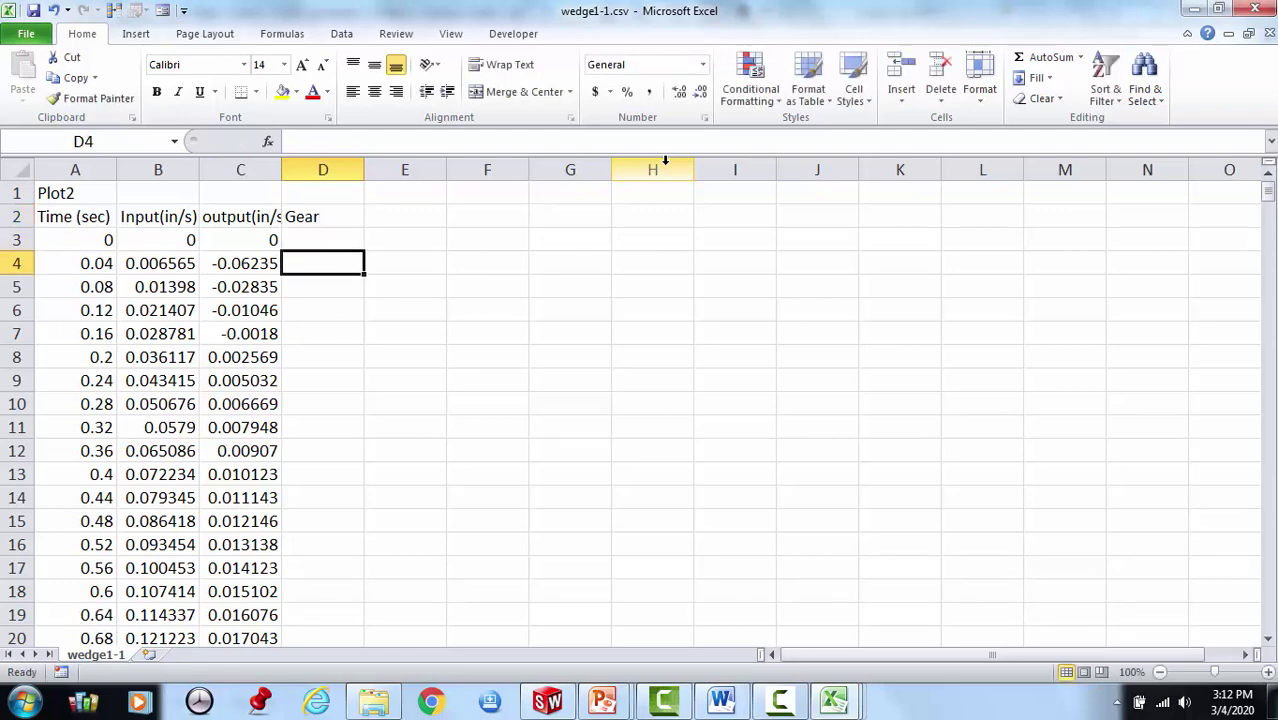
{"action": "key", "text": "Down"}
{"action": "key", "text": "Down"}
{"action": "key", "text": "Down"}
{"action": "key", "text": "Down"}
{"action": "key", "text": "Down"}
{"action": "key", "text": "Down"}
{"action": "key", "text": "Down"}
{"action": "key", "text": "Down"}
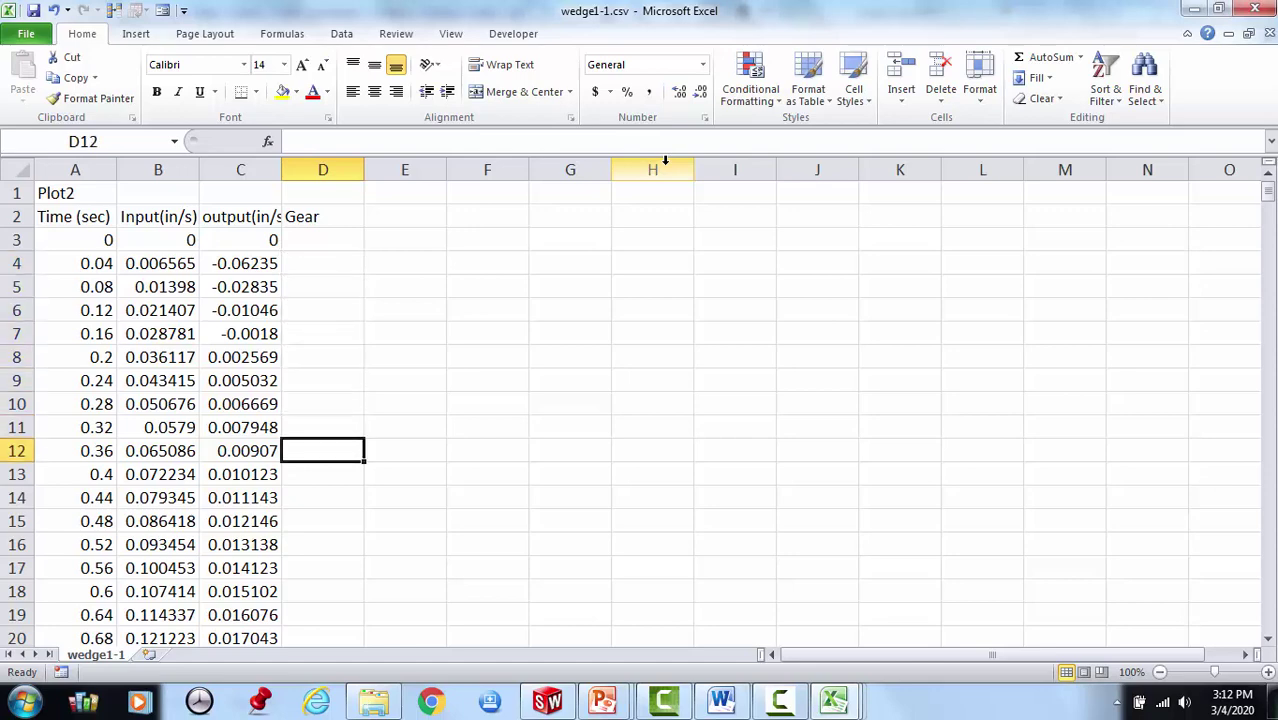
{"action": "key", "text": "Down"}
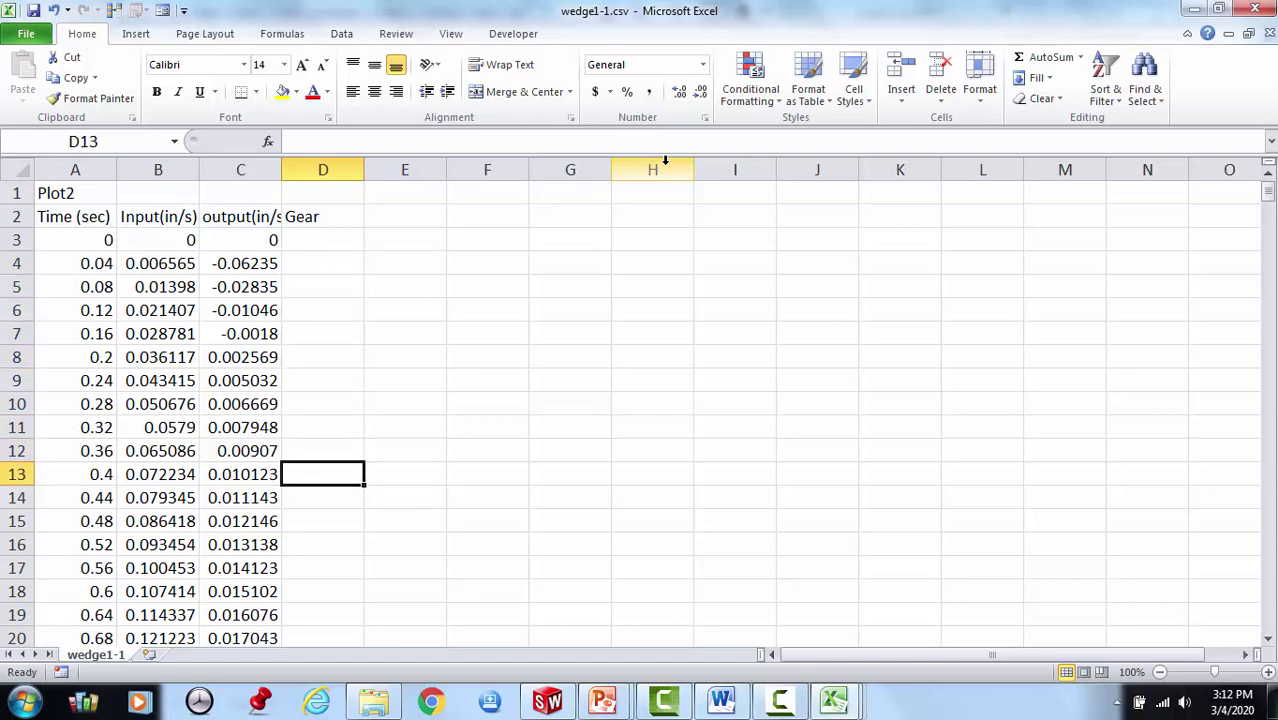
{"action": "type", "text": "="}
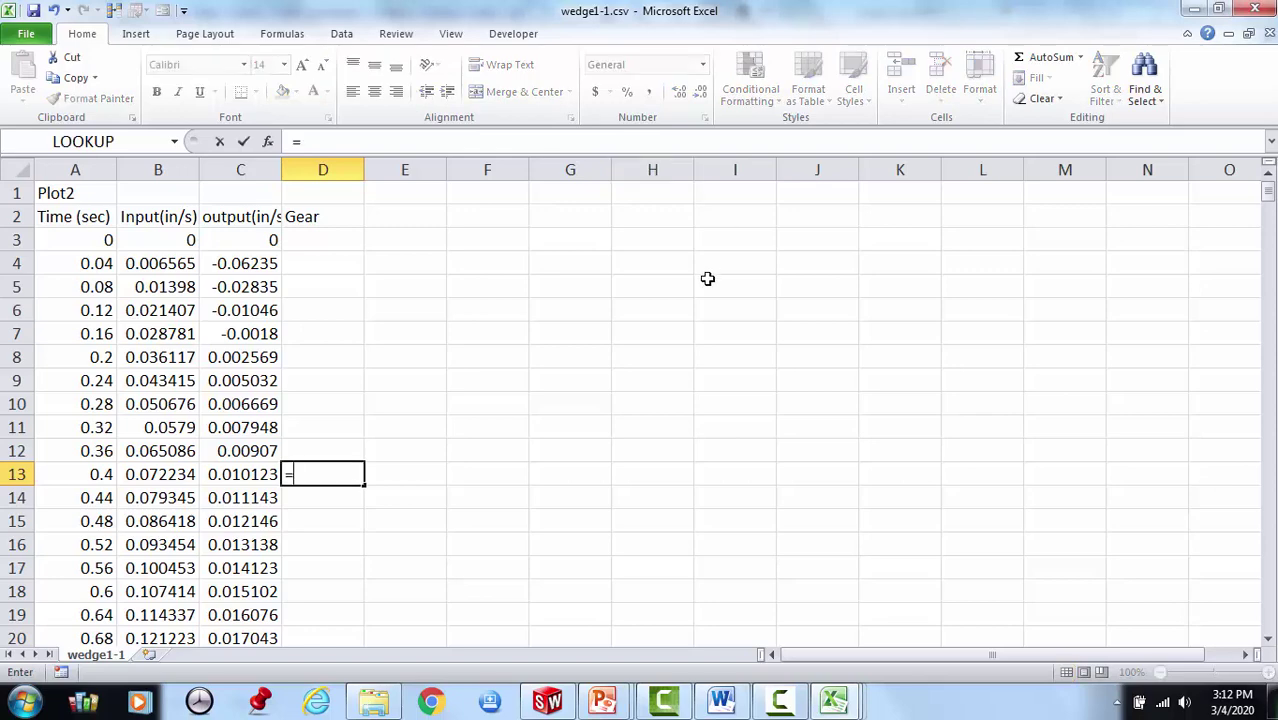
{"action": "left_click", "coordinate": [165, 475]}
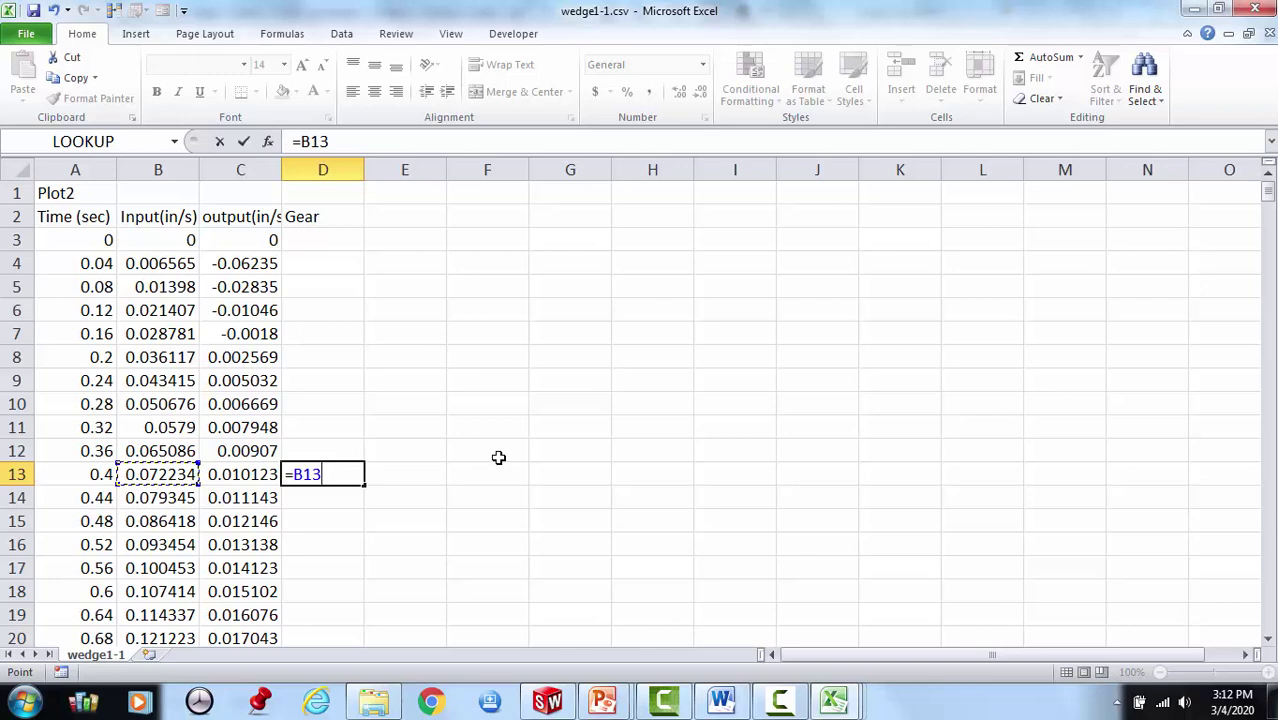
{"action": "type", "text": "/"}
{"action": "left_click", "coordinate": [258, 482]}
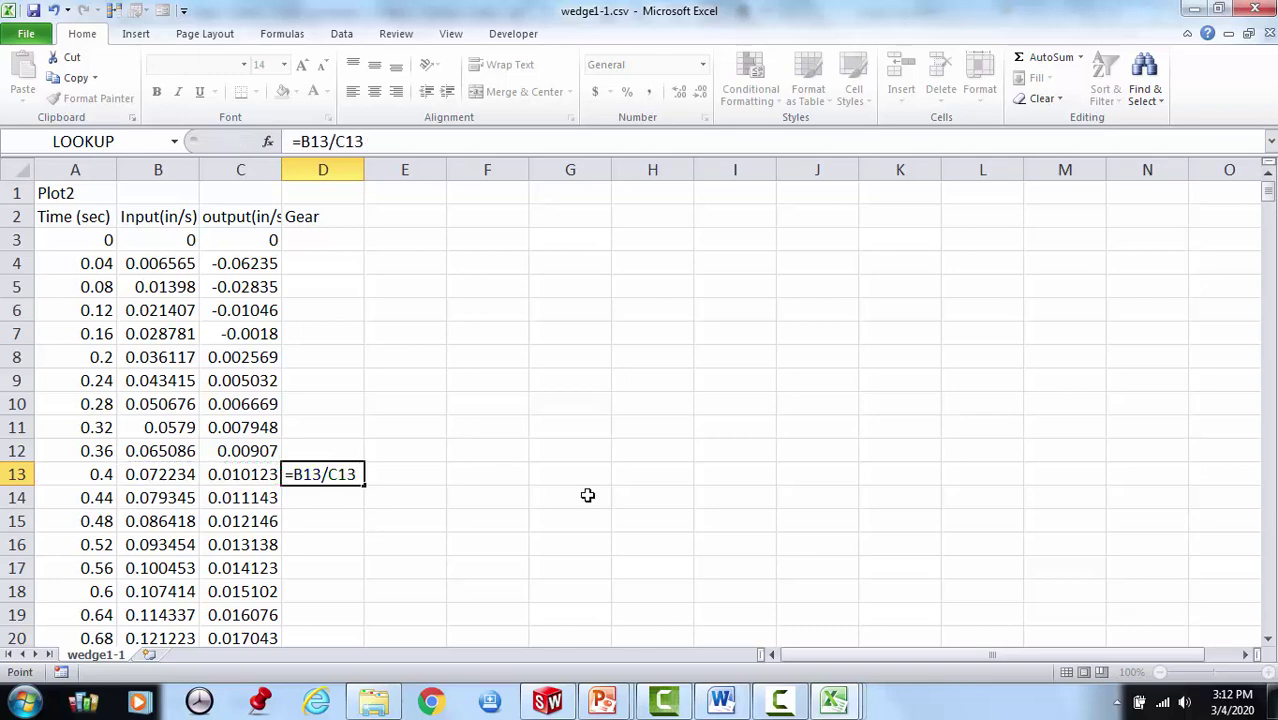
{"action": "key", "text": "Return"}
Copy the ratio formula from D13 into cells D14 through D403 and look over the calculated column.
{"action": "key", "text": "Up"}
{"action": "key", "text": "ctrl+c"}
{"action": "key", "text": "Down"}
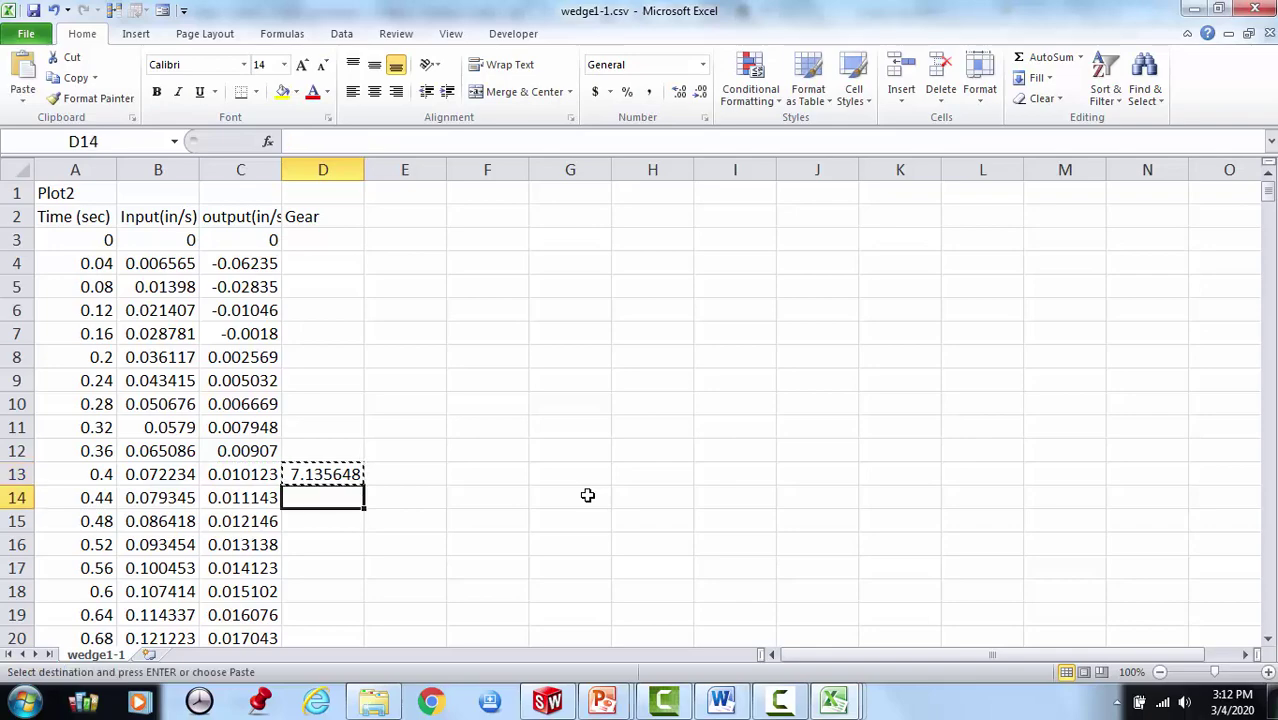
{"action": "key", "text": "shift+Down"}
{"action": "key", "text": "shift+Down"}
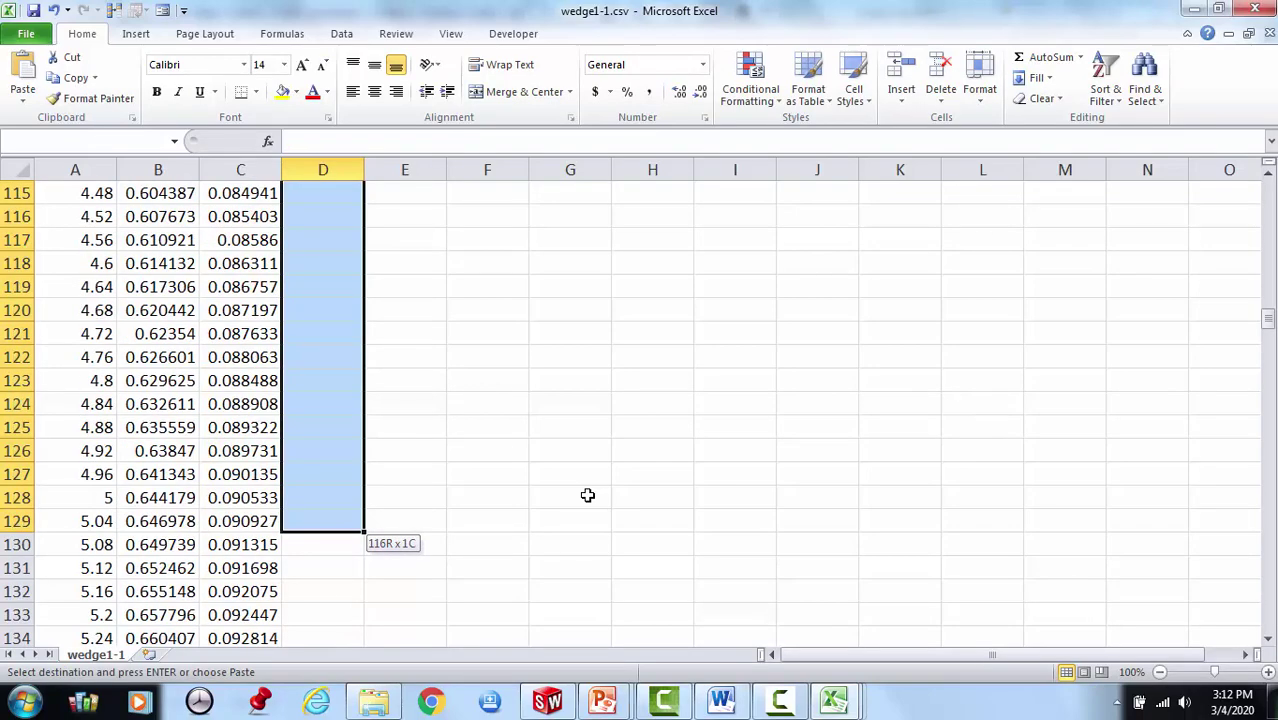
{"action": "key", "text": "shift+Down"}
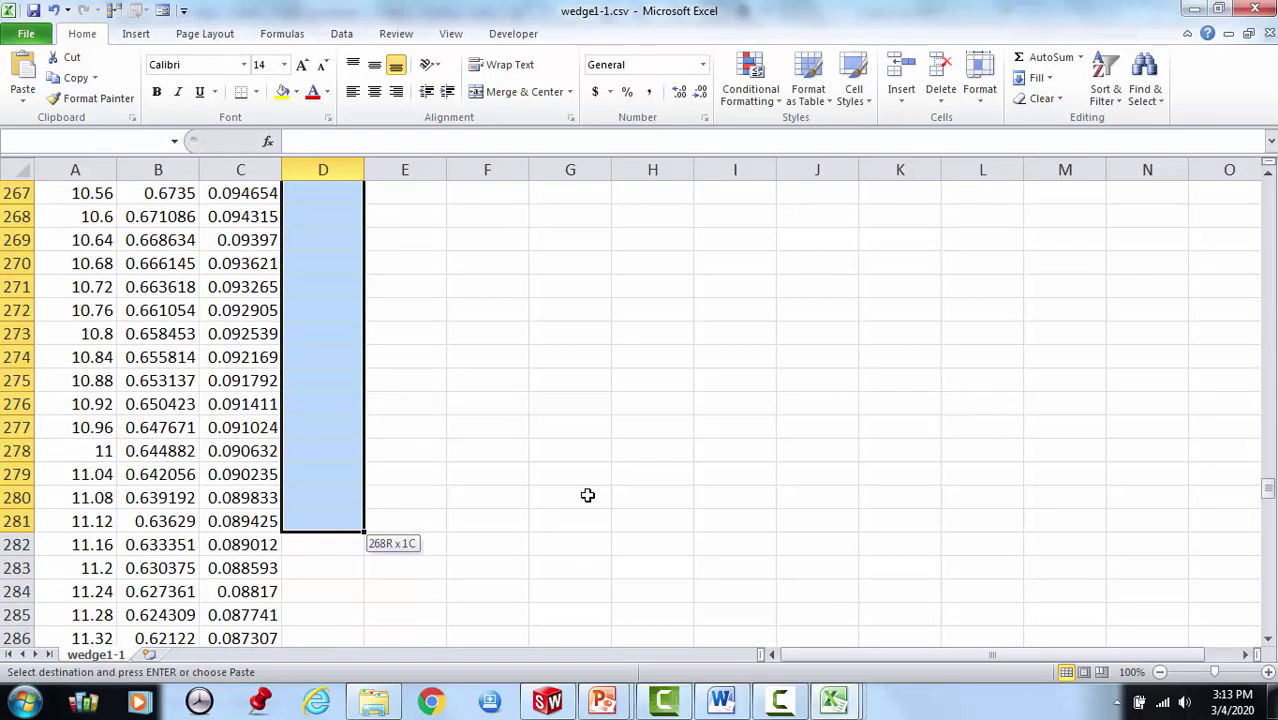
{"action": "key", "text": "shift+Down"}
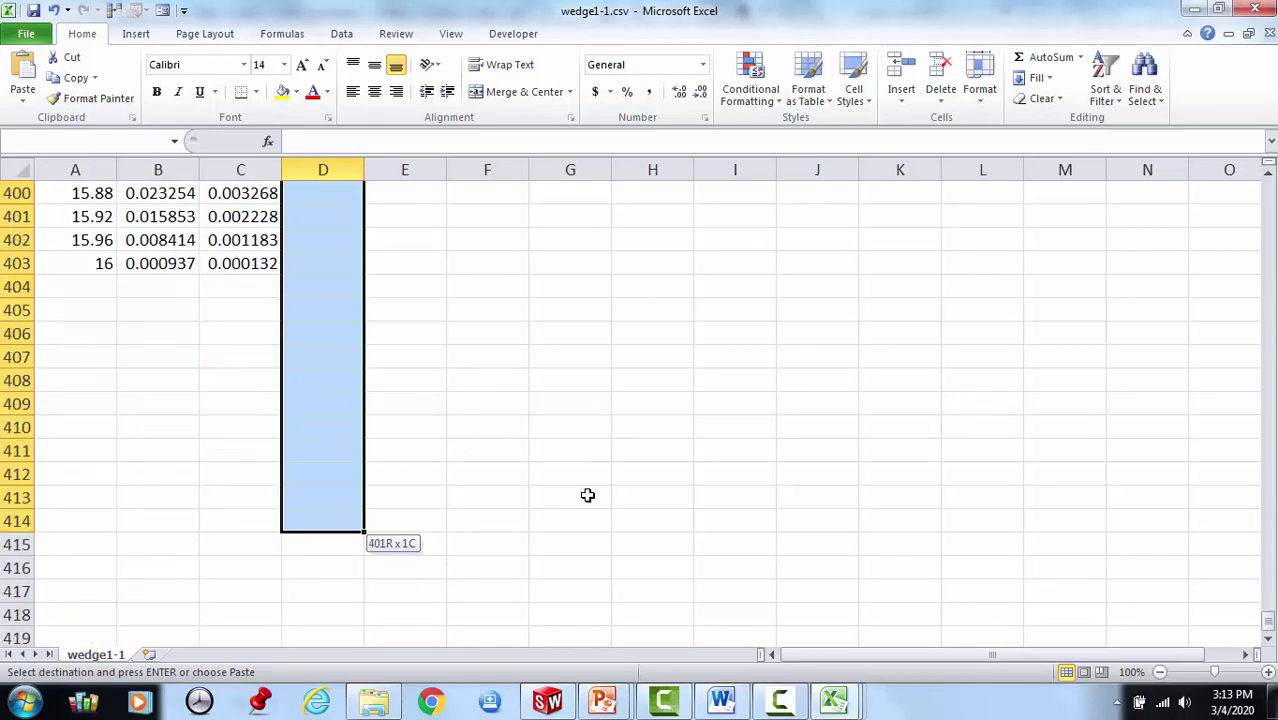
{"action": "key", "text": "shift+Up"}
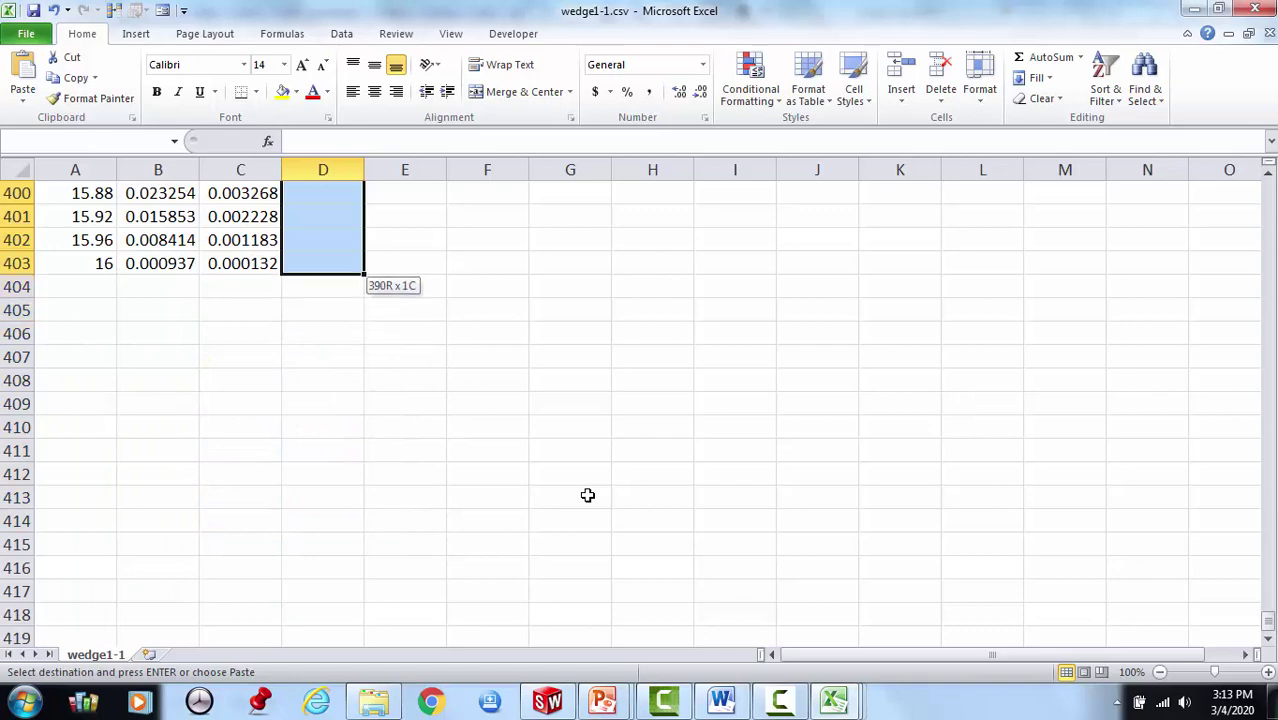
{"action": "key", "text": "ctrl+v"}
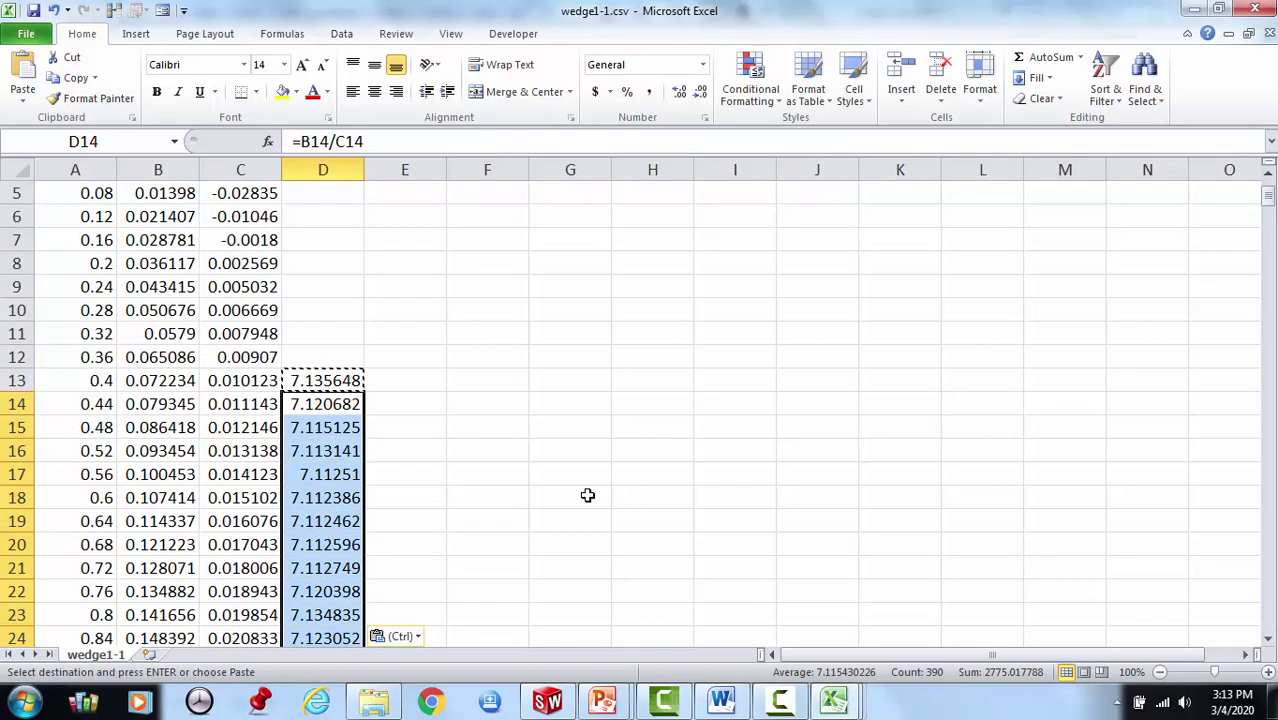
{"action": "left_click", "coordinate": [604, 496]}
{"action": "key", "text": "Escape"}
{"action": "scroll", "coordinate": [471, 387], "scroll_direction": "down", "scroll_amount": 15}
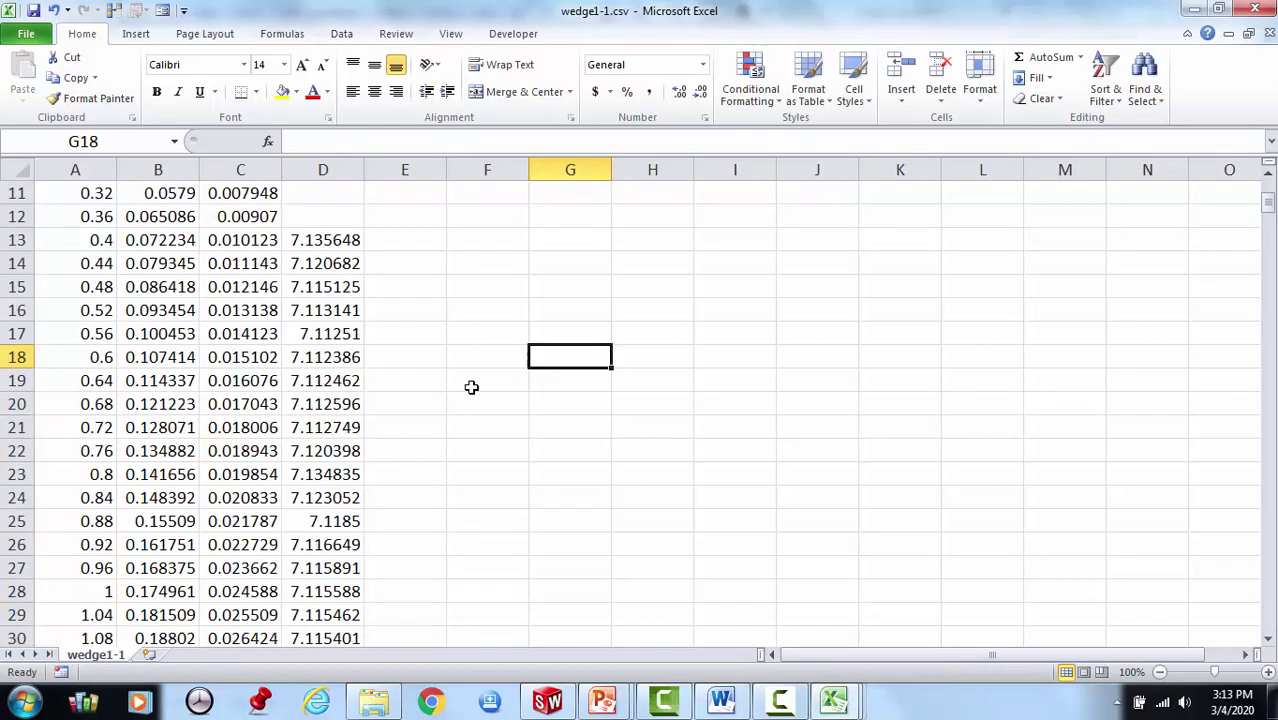
{"action": "scroll", "coordinate": [471, 387], "scroll_direction": "down", "scroll_amount": 12}
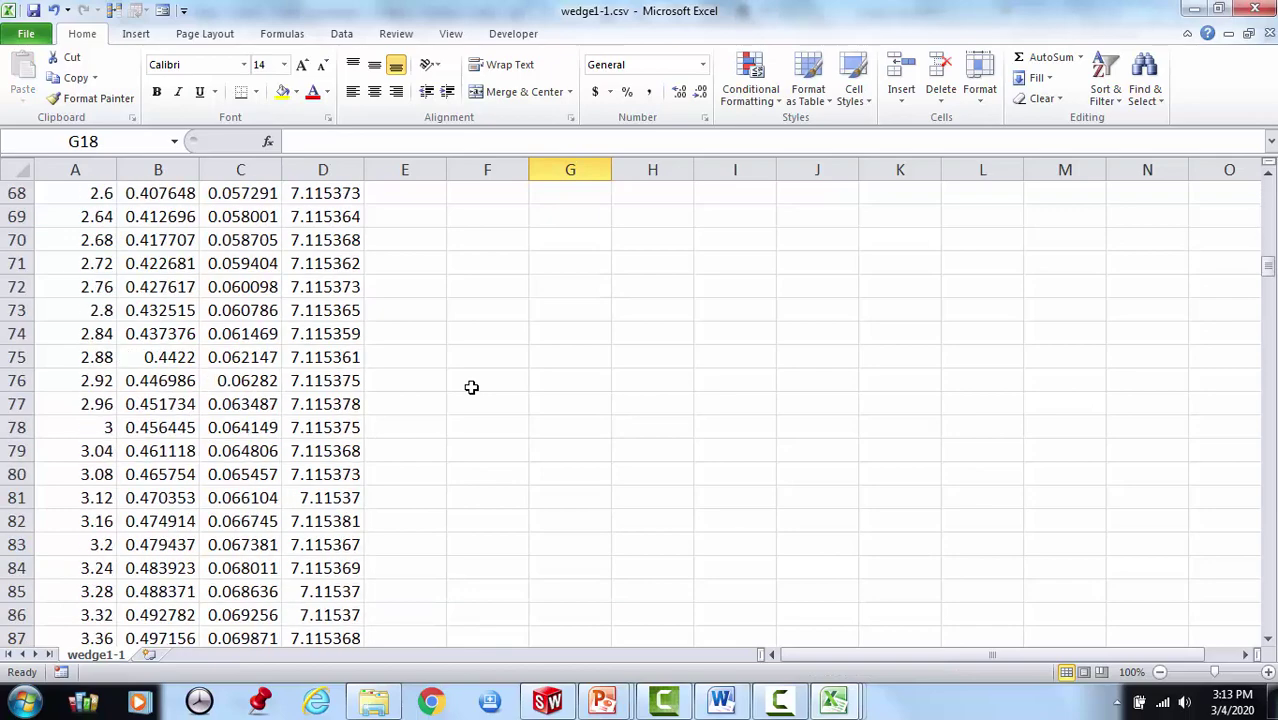
{"action": "left_click_drag", "start_coordinate": [1266, 286], "coordinate": [1266, 190]}
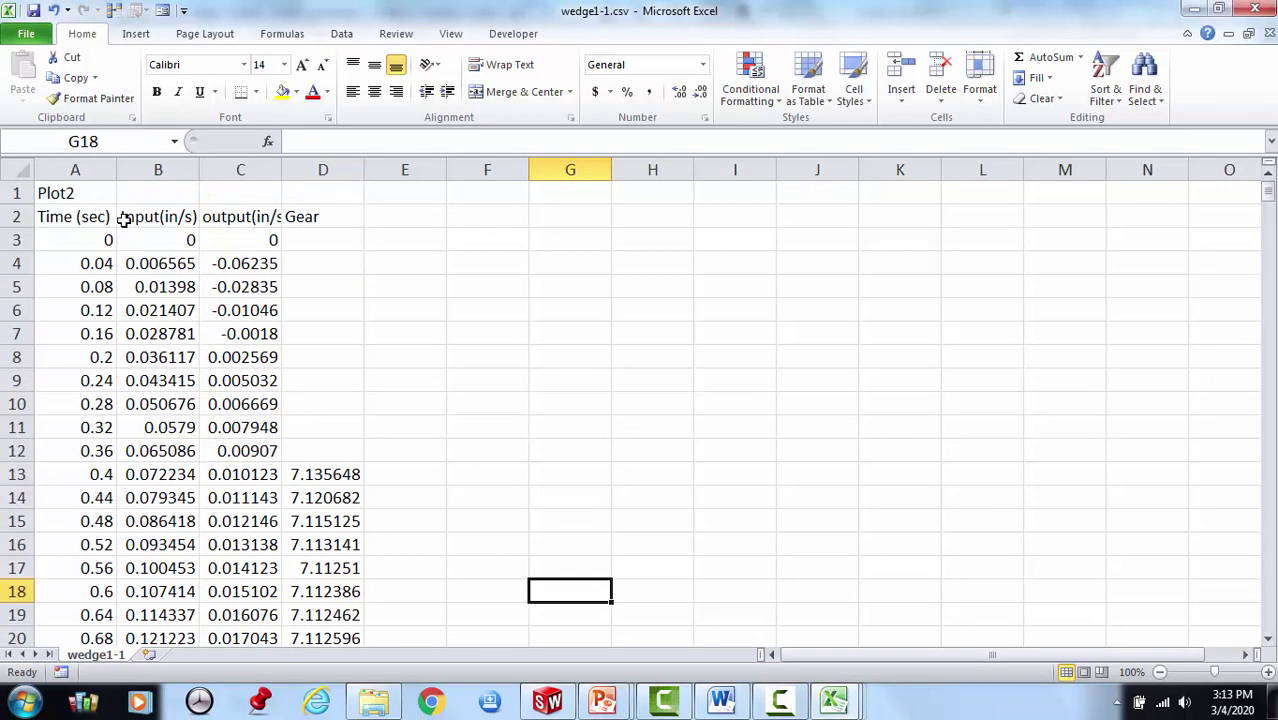
Copy cell D13 into D3 through D12, pasting values only instead of the formula.
{"action": "left_click", "coordinate": [333, 475]}
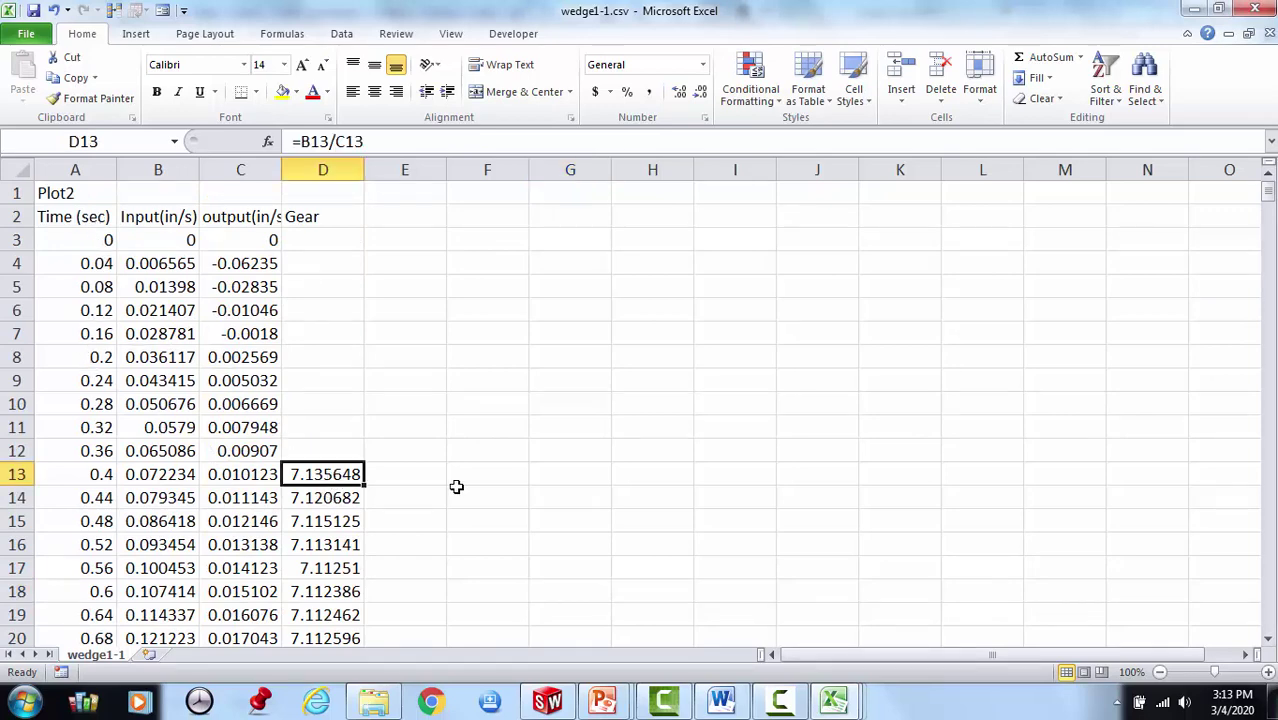
{"action": "key", "text": "ctrl+c"}
{"action": "left_click_drag", "start_coordinate": [326, 240], "coordinate": [327, 443]}
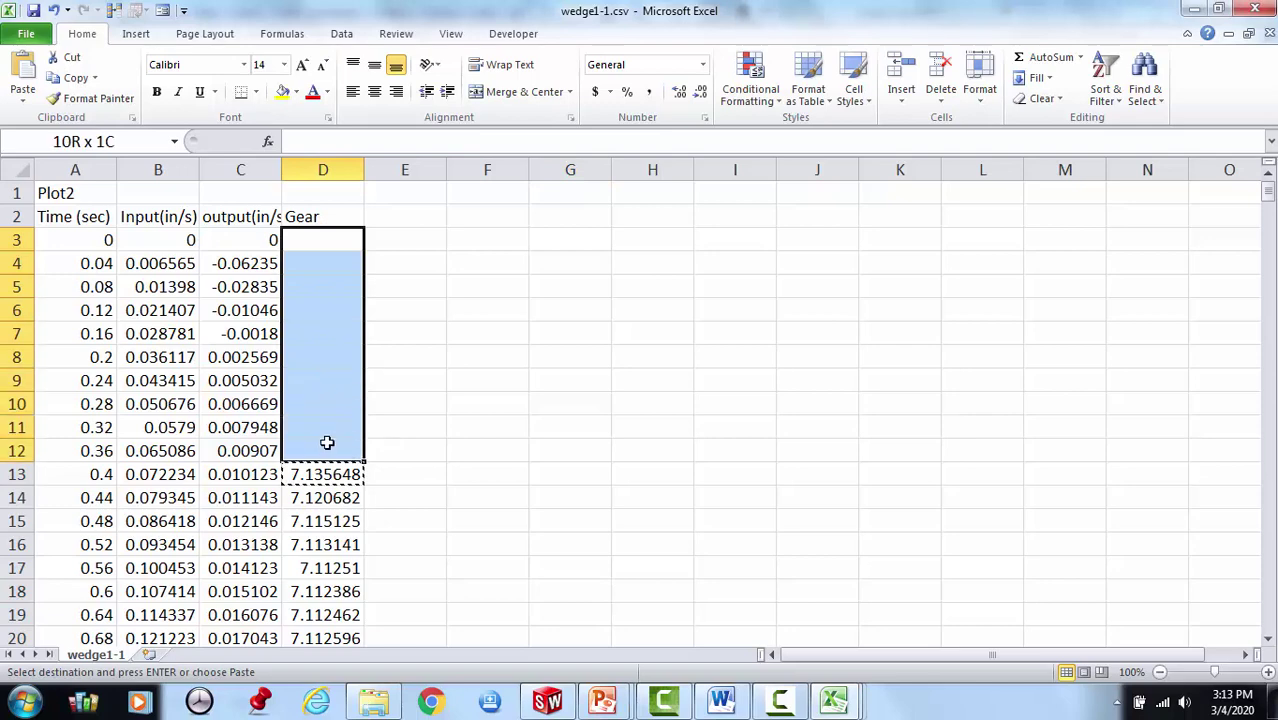
{"action": "key", "text": "ctrl+v"}
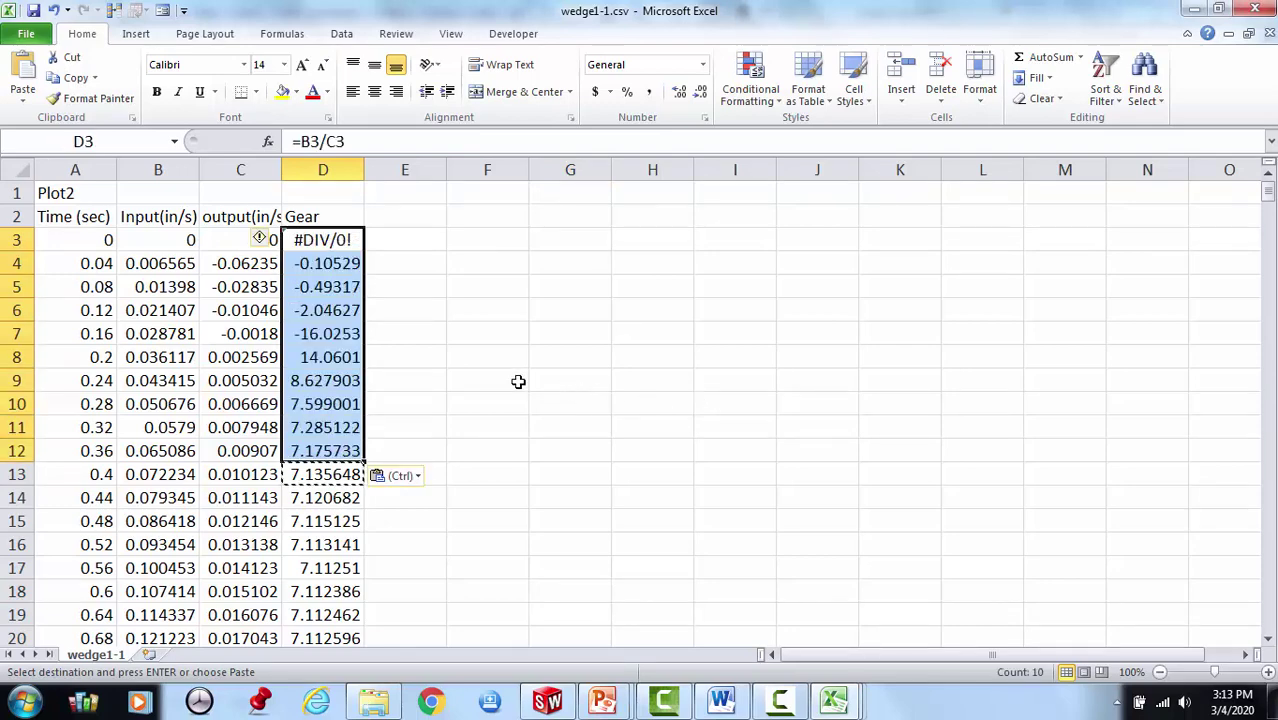
{"action": "left_click", "coordinate": [408, 476]}
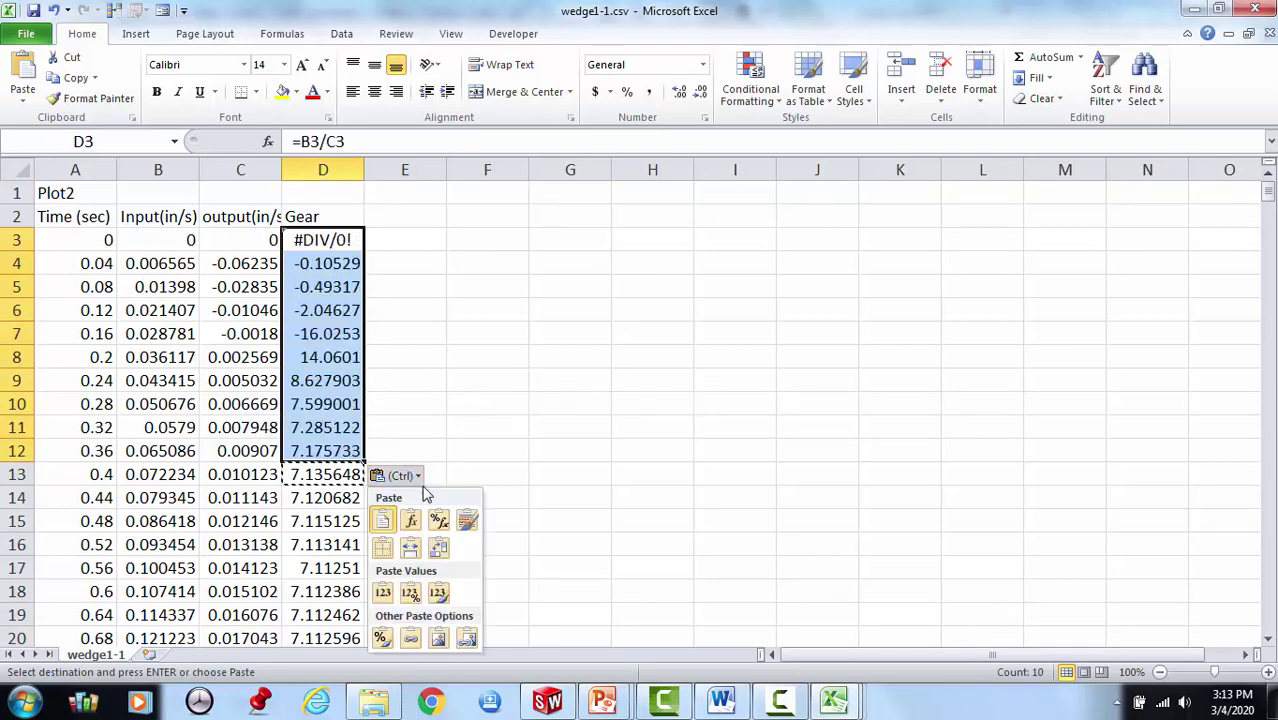
{"action": "left_click", "coordinate": [383, 593]}
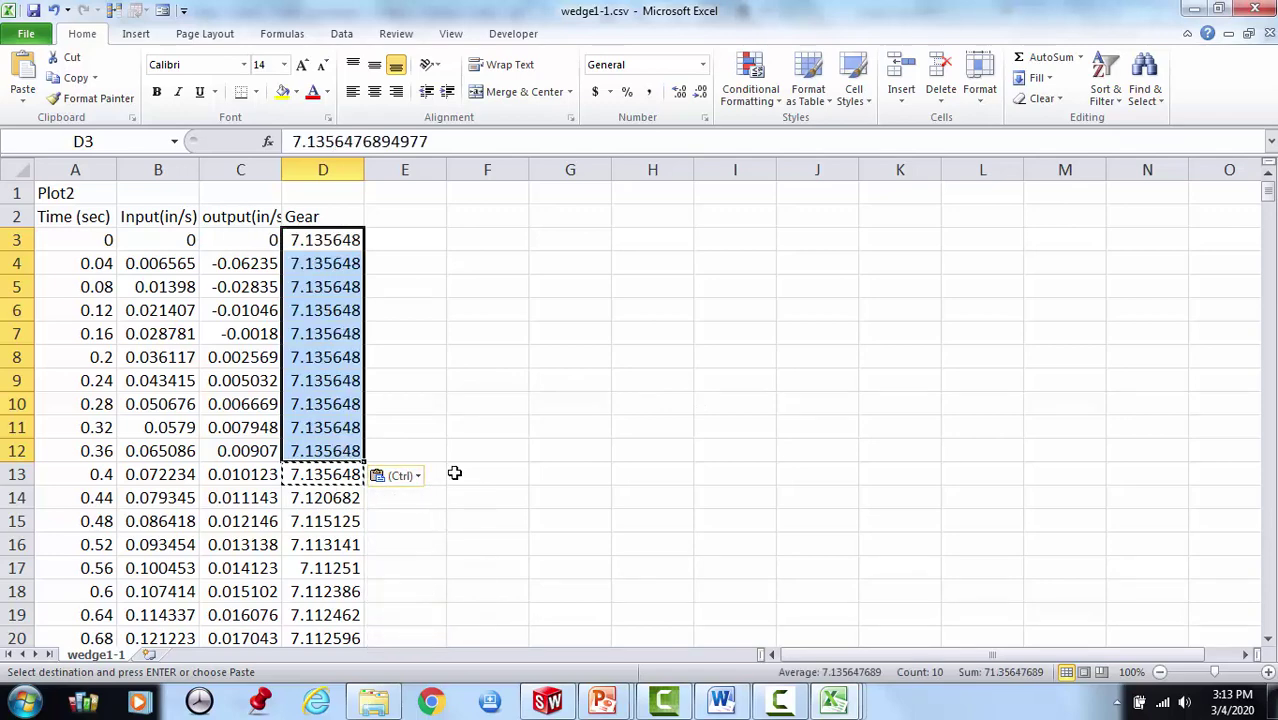
{"action": "left_click", "coordinate": [454, 473]}
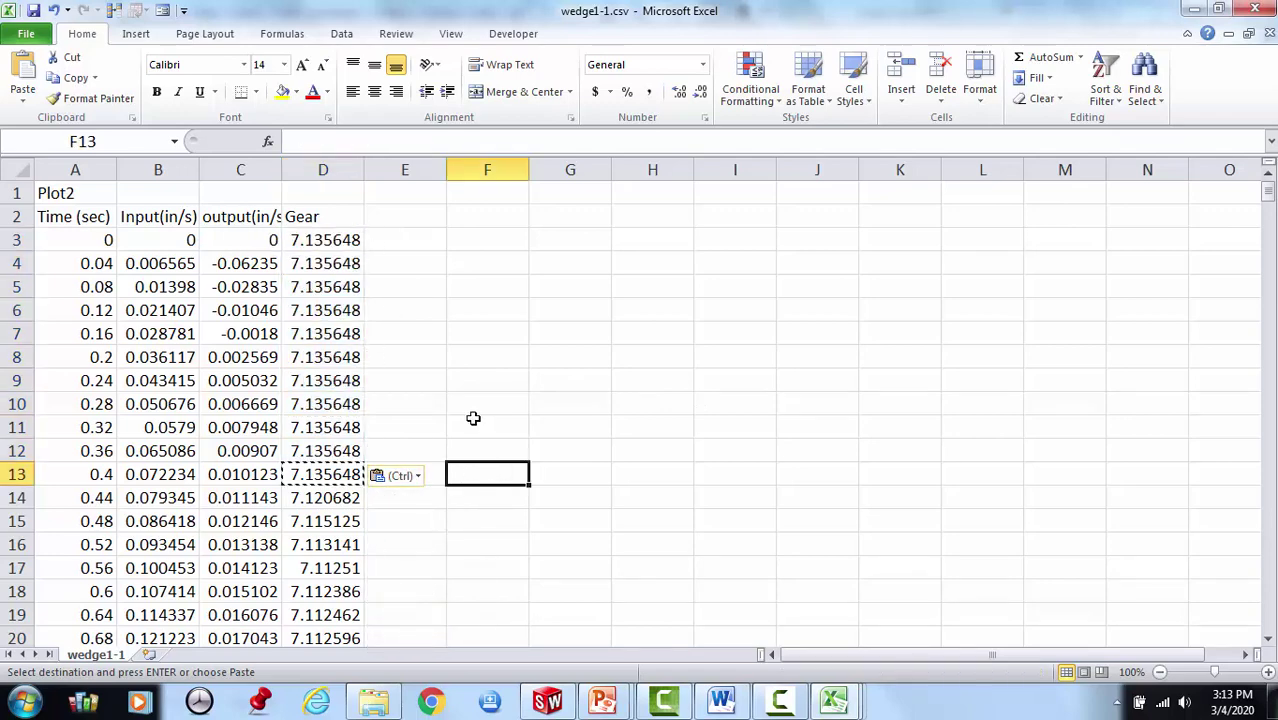
{"action": "key", "text": "Escape"}
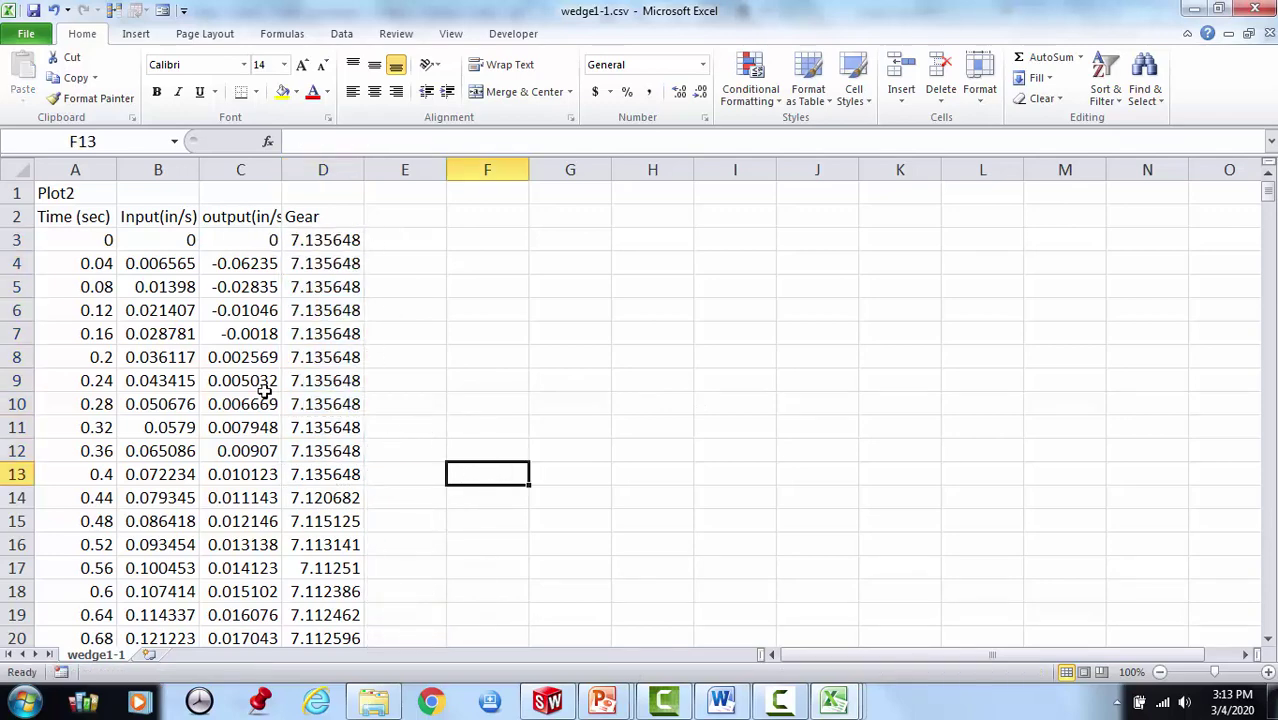
Try plotting column D against the time in column A as a smooth-line scatter chart without markers, and delete the chart.
{"action": "left_click", "coordinate": [76, 169]}
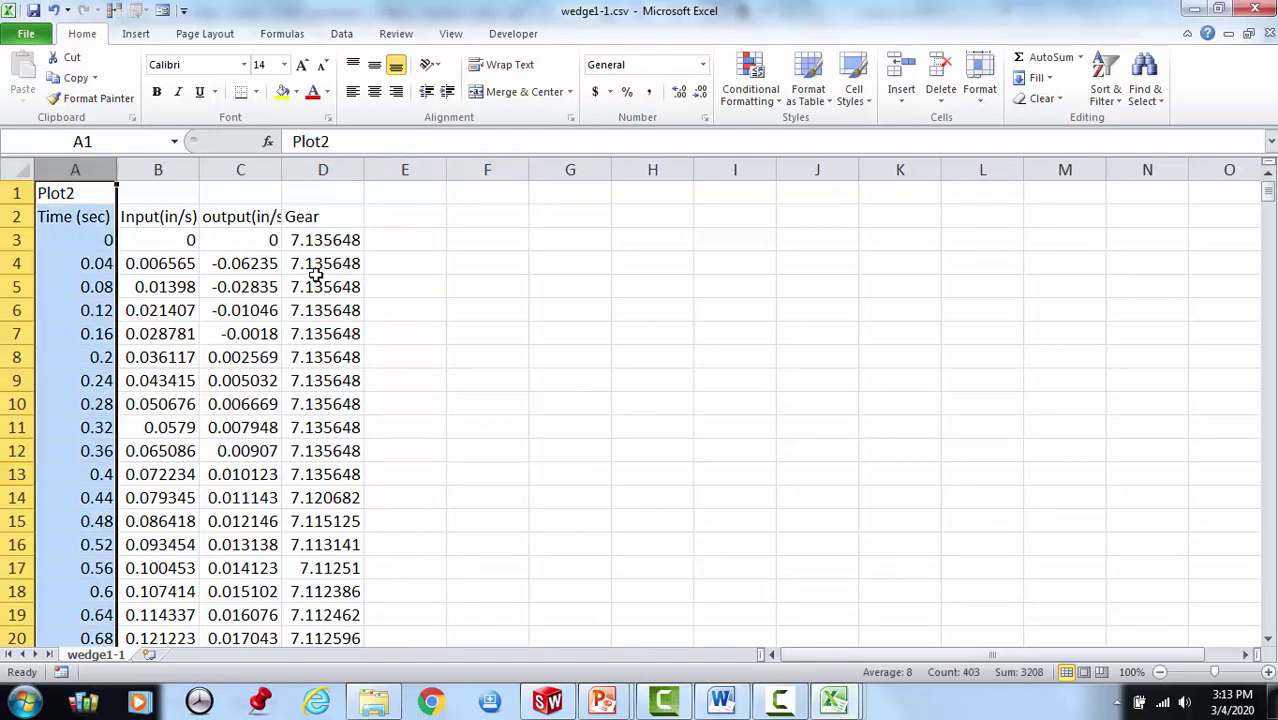
{"action": "left_click", "coordinate": [323, 169], "text": "ctrl"}
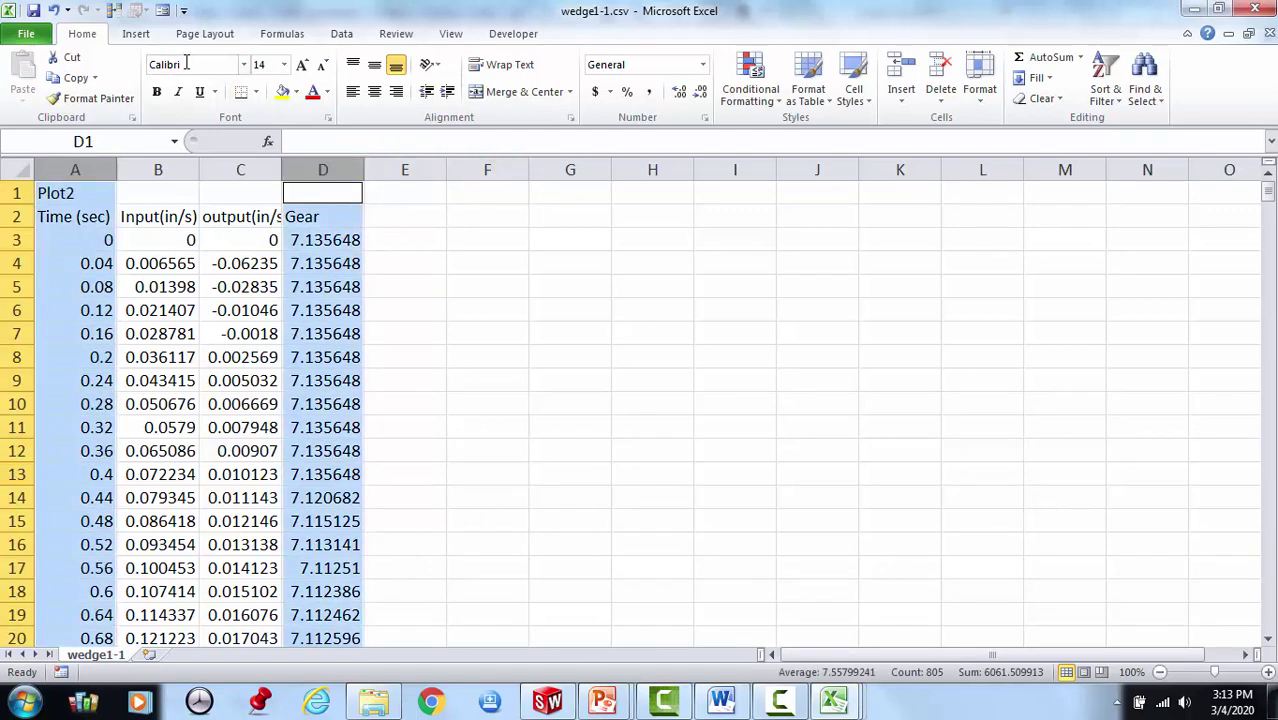
{"action": "left_click", "coordinate": [136, 33]}
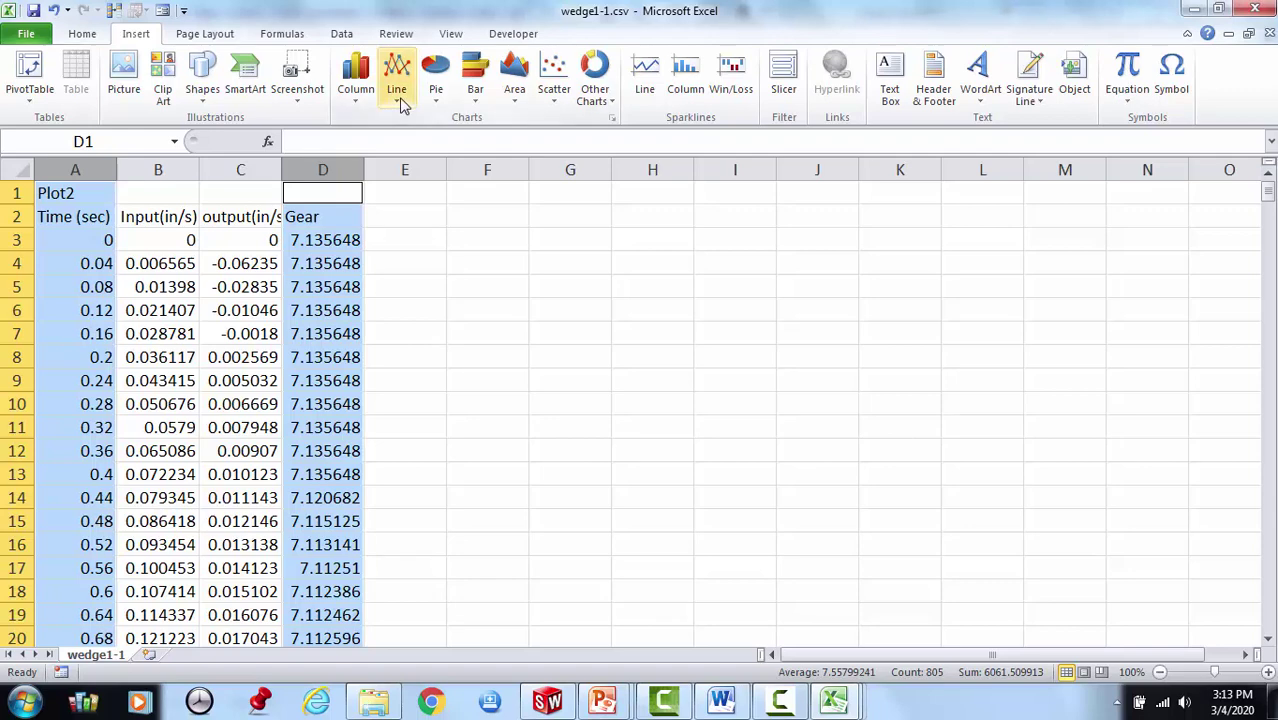
{"action": "left_click", "coordinate": [554, 75]}
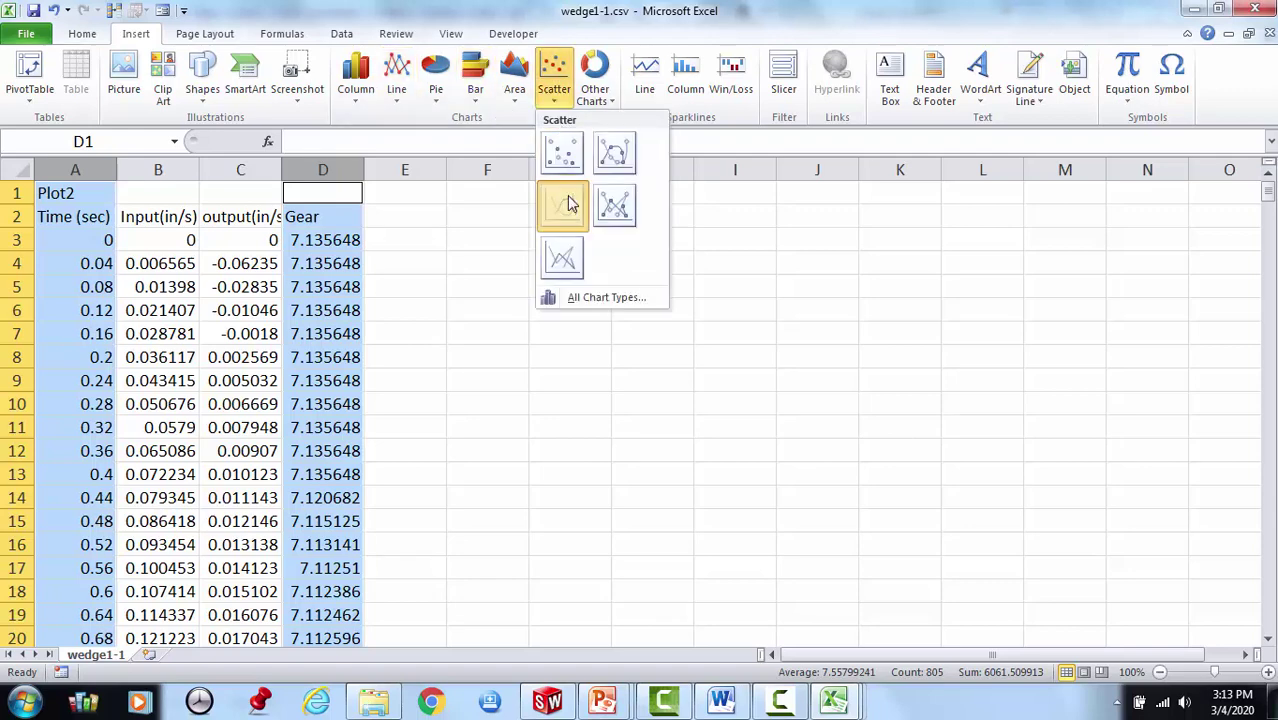
{"action": "left_click", "coordinate": [565, 206]}
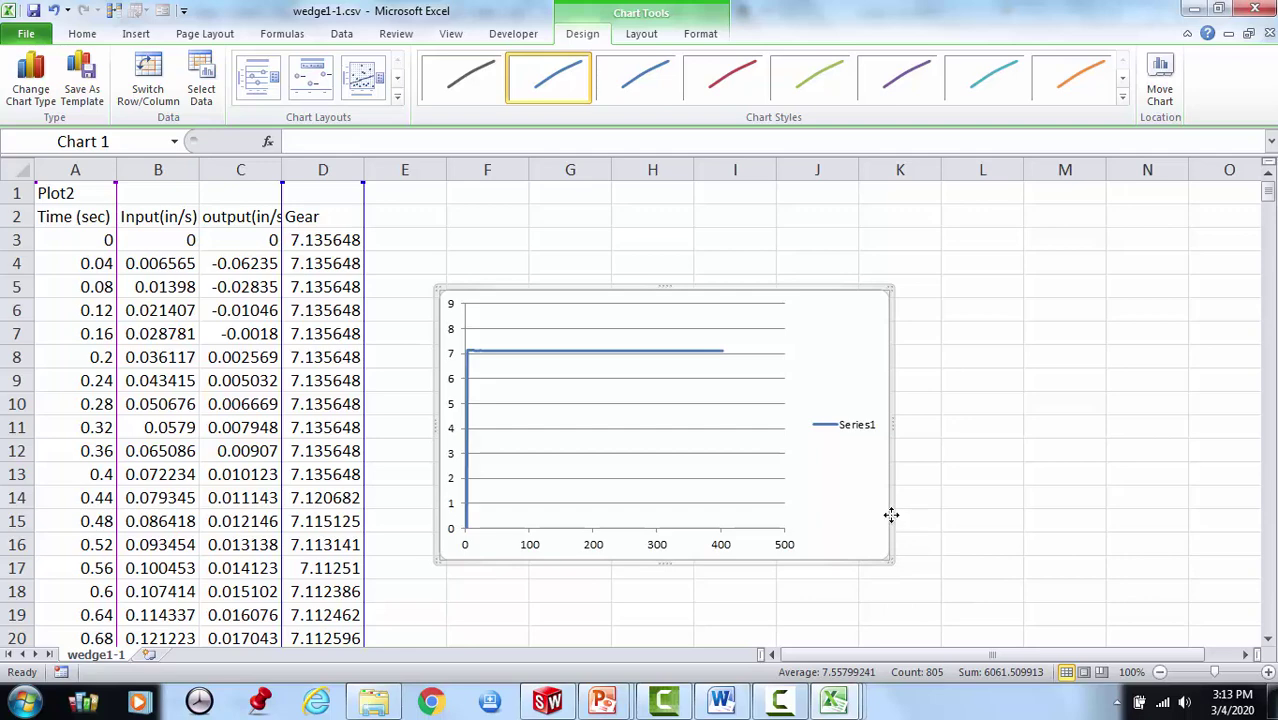
{"action": "key", "text": "Delete"}
{"action": "left_click", "coordinate": [735, 452]}
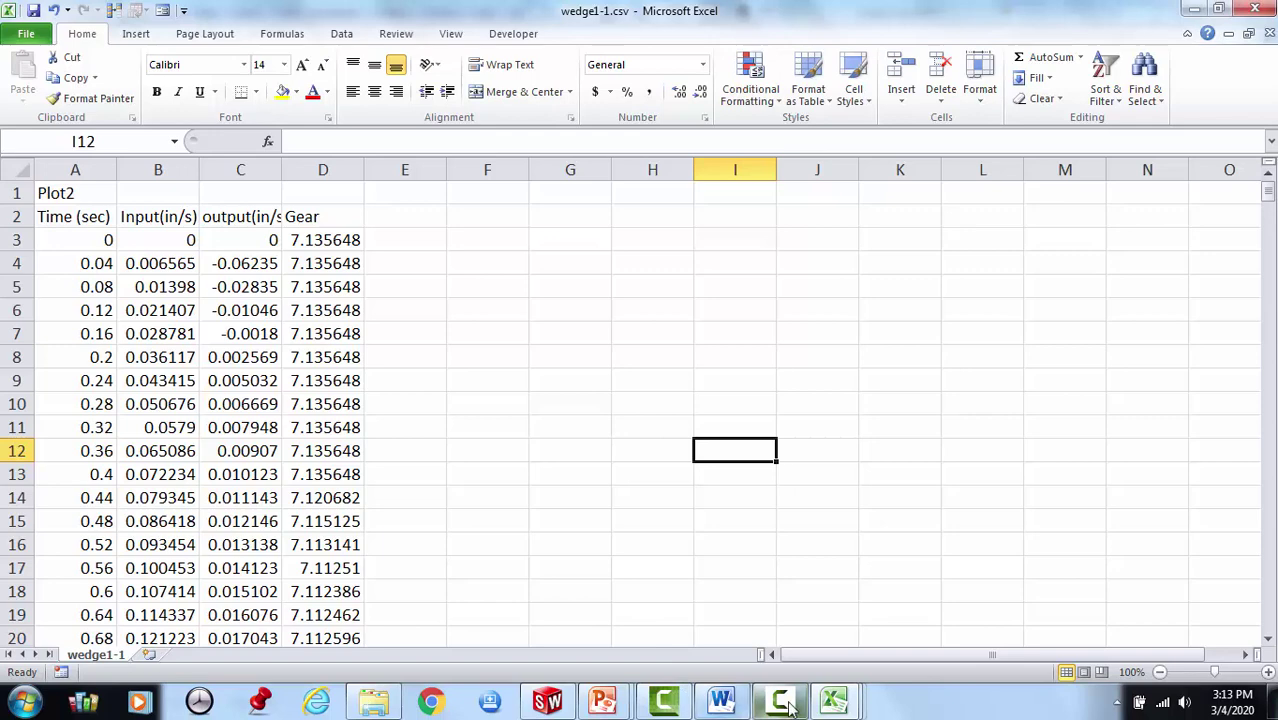
Compare the theoretical G, m* value in wedge1.xlsx with the average of the Gear column in wedge1-1.csv.
{"action": "mouse_move", "coordinate": [829, 706]}
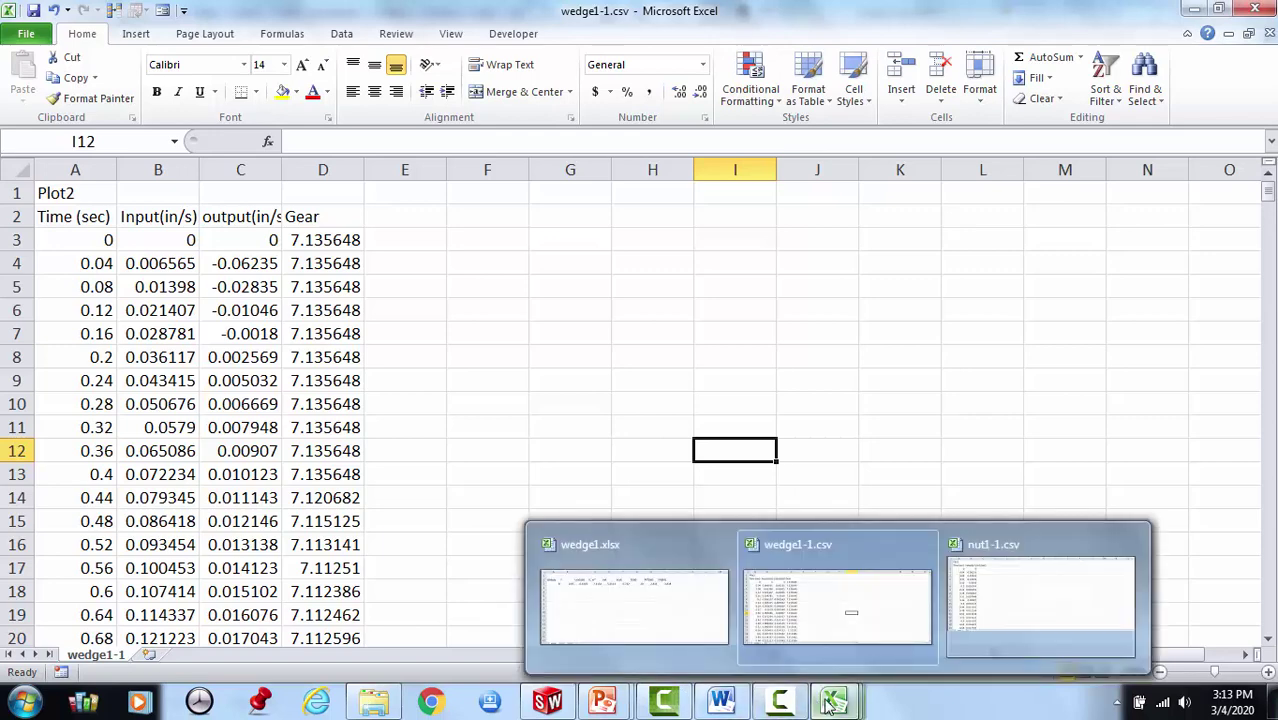
{"action": "left_click", "coordinate": [679, 613]}
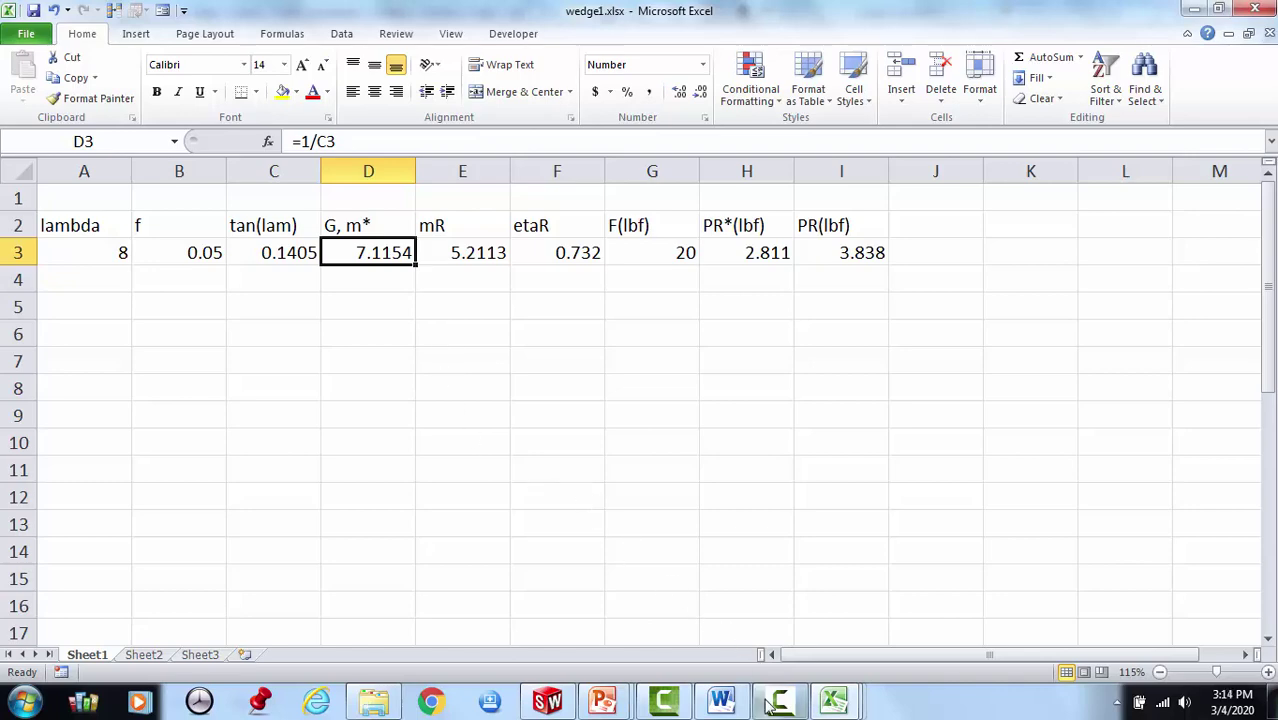
{"action": "mouse_move", "coordinate": [829, 706]}
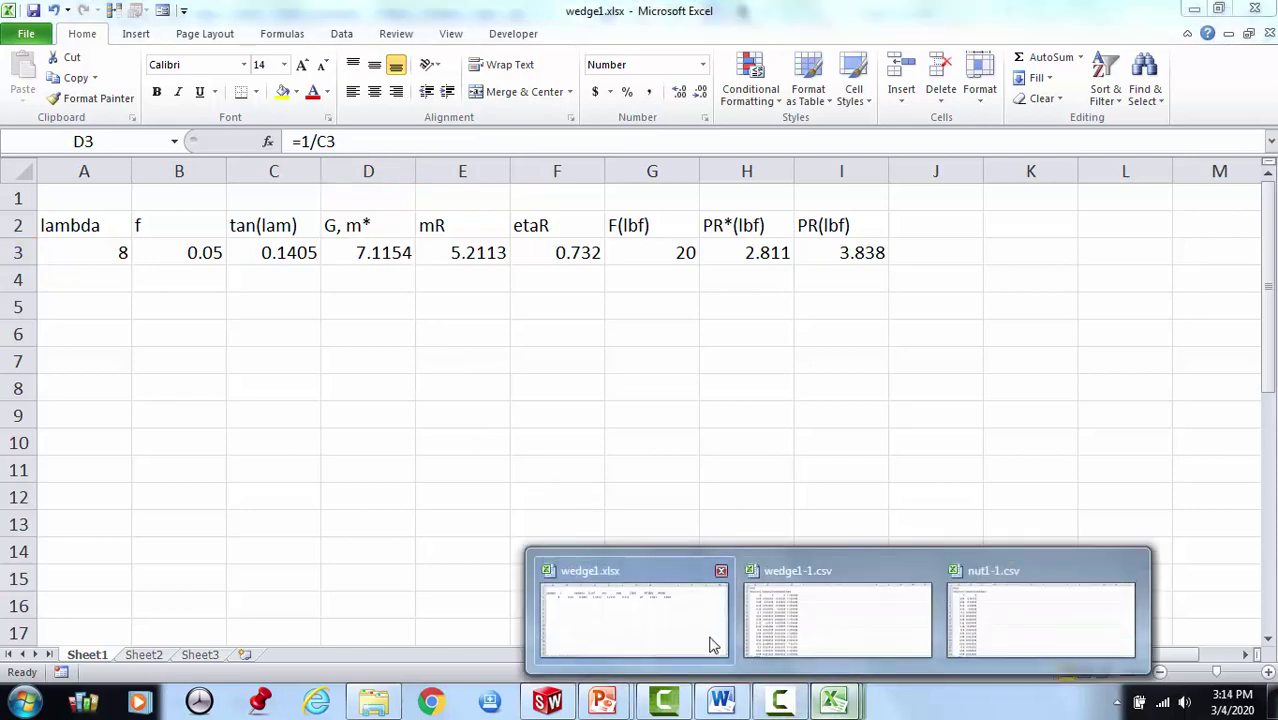
{"action": "mouse_move", "coordinate": [698, 638]}
{"action": "left_click", "coordinate": [812, 640]}
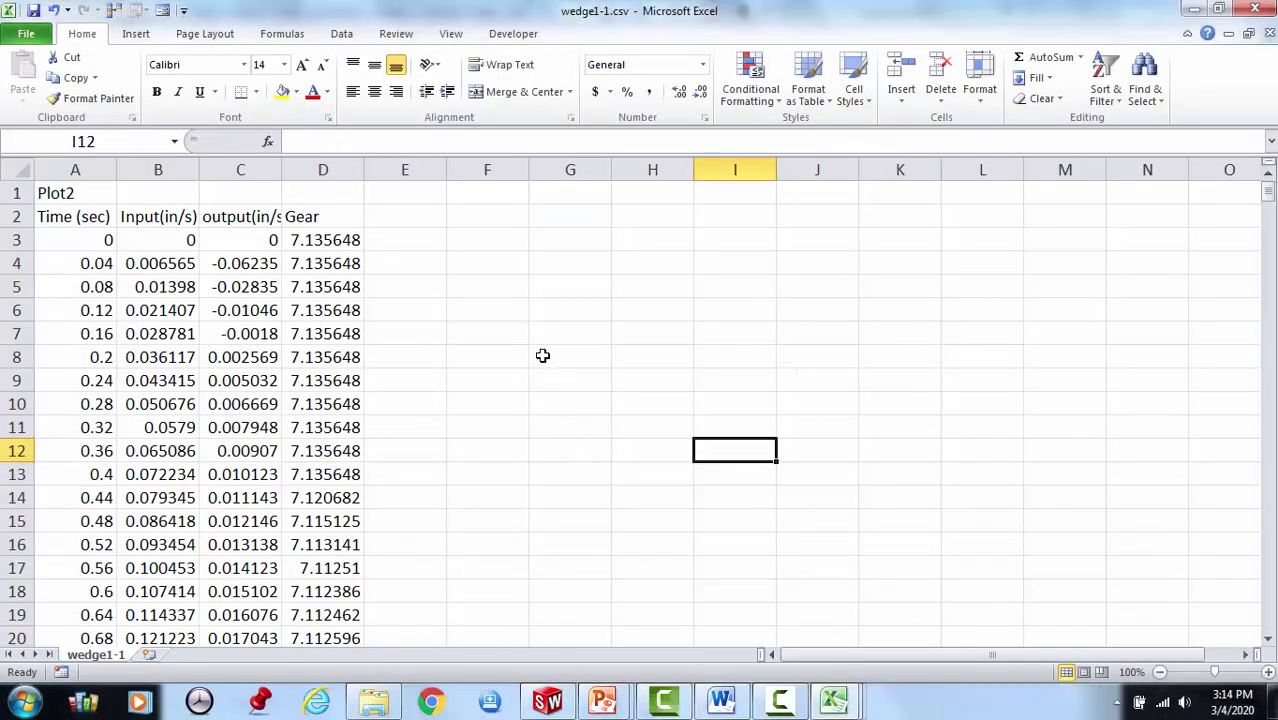
{"action": "left_click", "coordinate": [510, 232]}
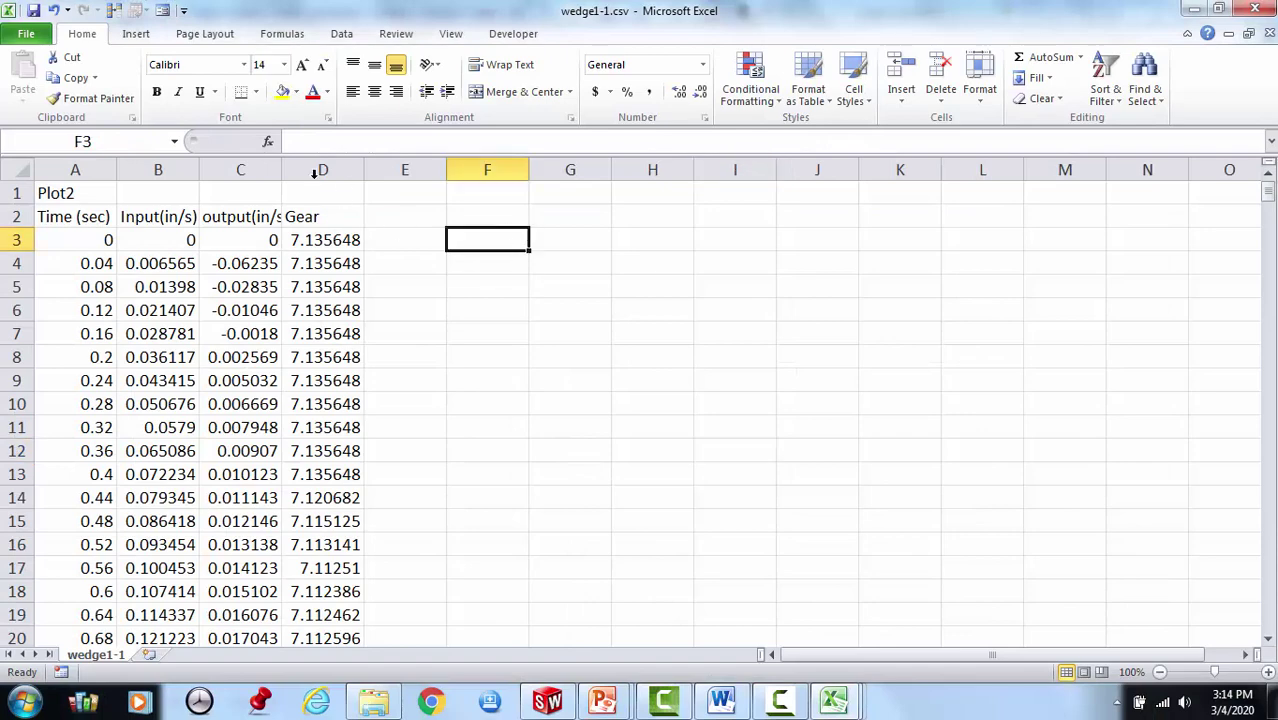
{"action": "left_click", "coordinate": [315, 172]}
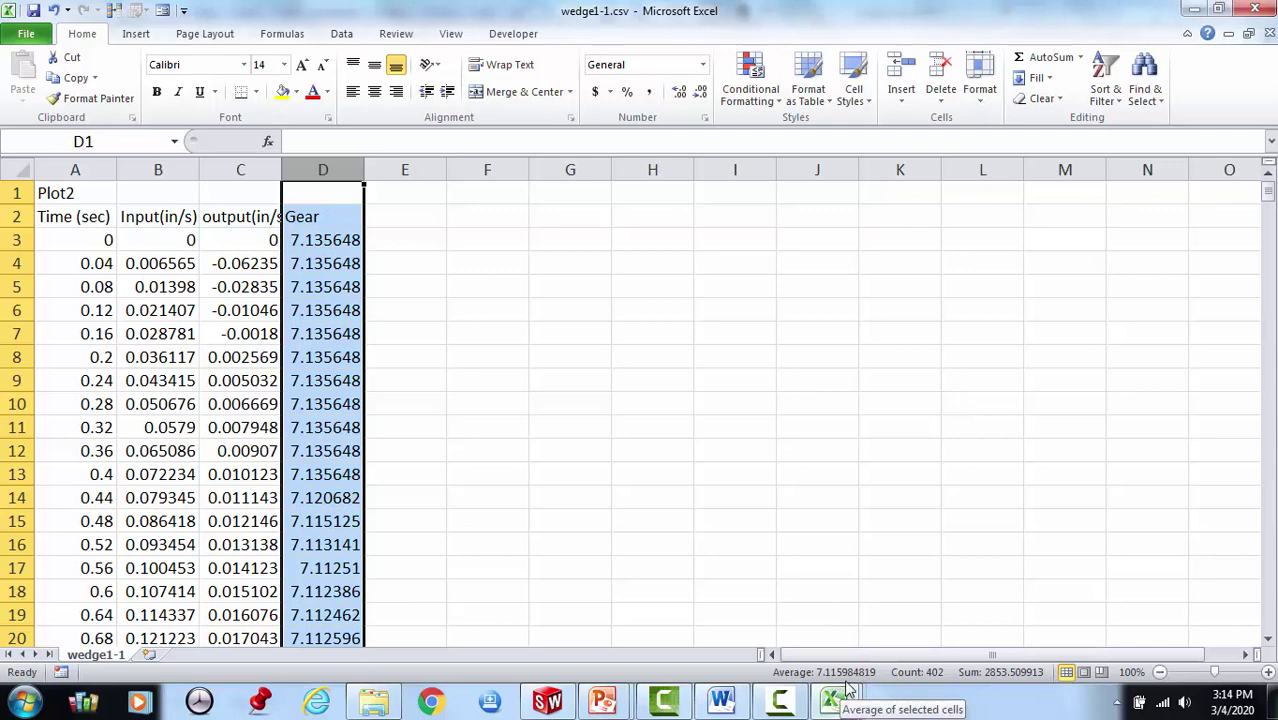
{"action": "left_click", "coordinate": [542, 403]}
{"action": "scroll", "coordinate": [546, 401], "scroll_direction": "down", "scroll_amount": 2}
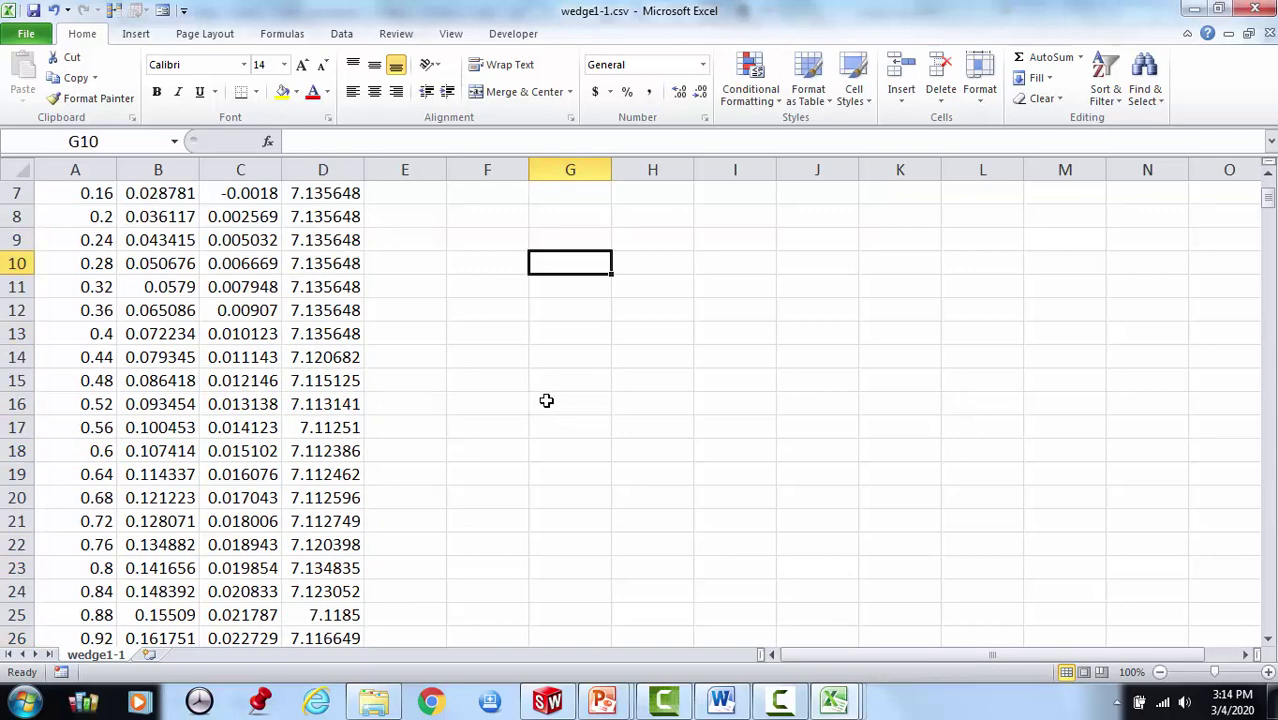
Enter the formula =AVERAGE(D50:D400) in cell F3 to average the Gear column.
{"action": "scroll", "coordinate": [546, 401], "scroll_direction": "up", "scroll_amount": 2}
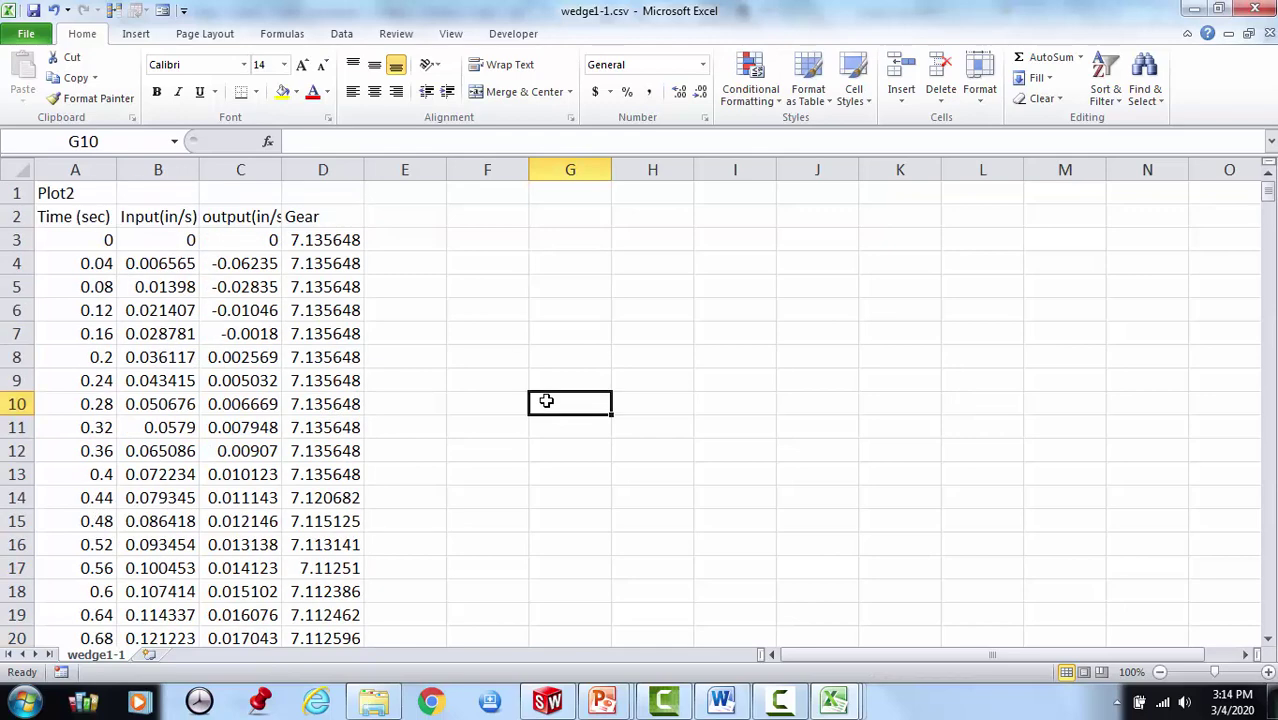
{"action": "left_click", "coordinate": [503, 241]}
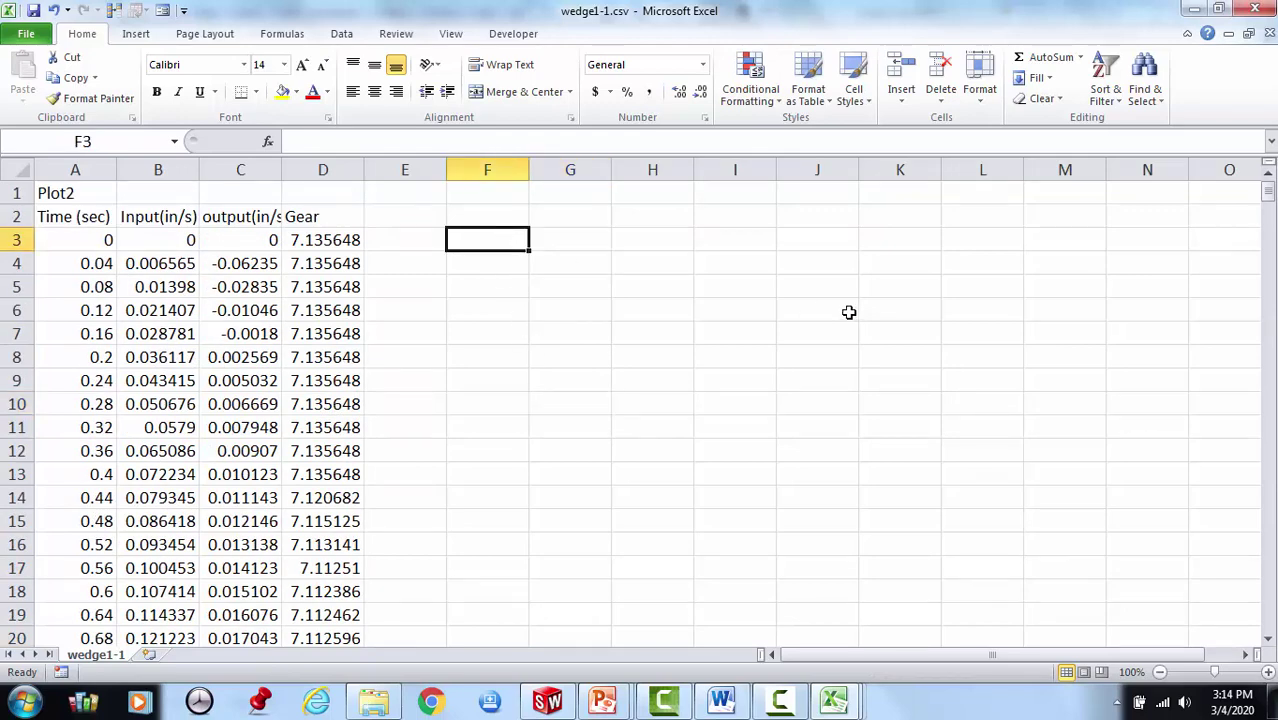
{"action": "type", "text": "=a"}
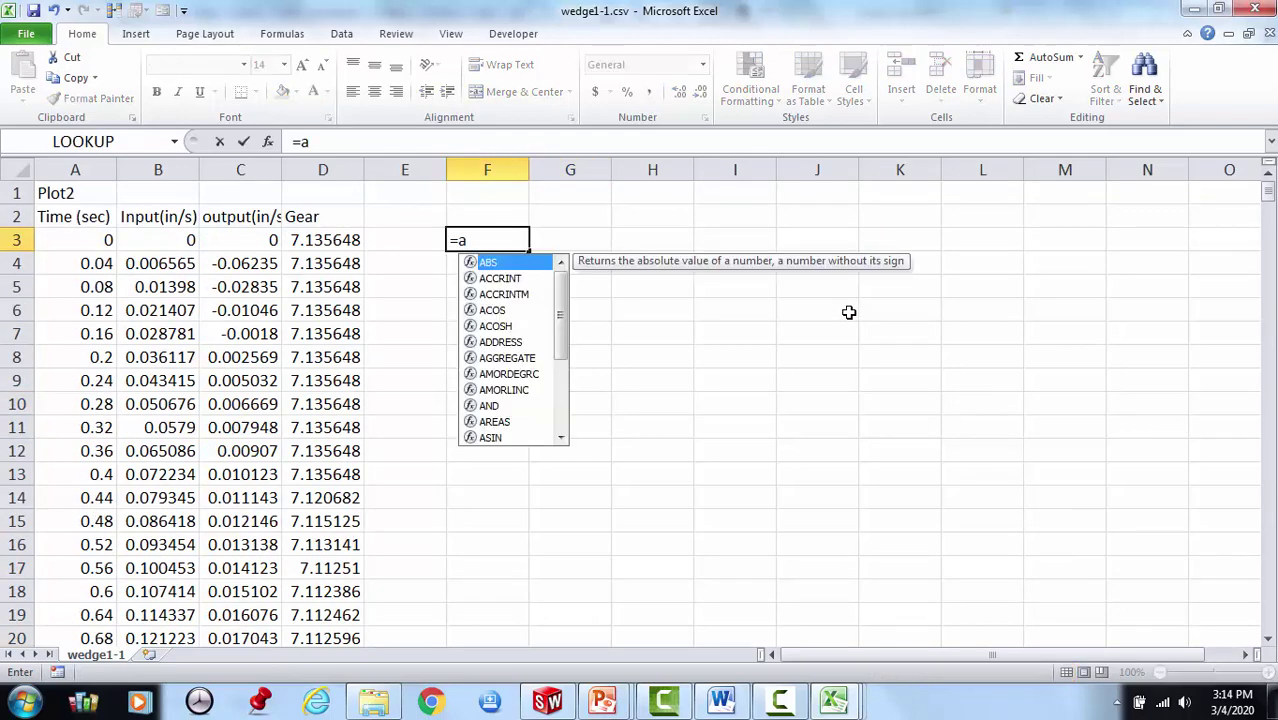
{"action": "type", "text": "vera"}
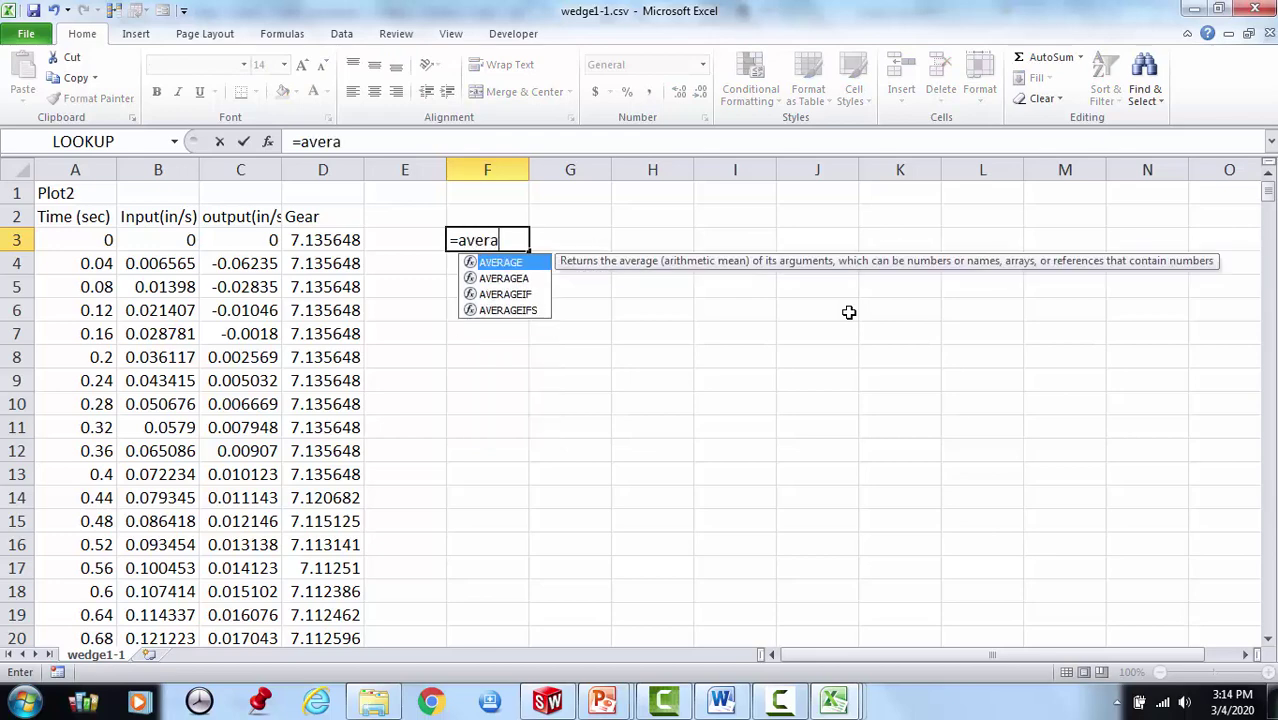
{"action": "type", "text": "ge("}
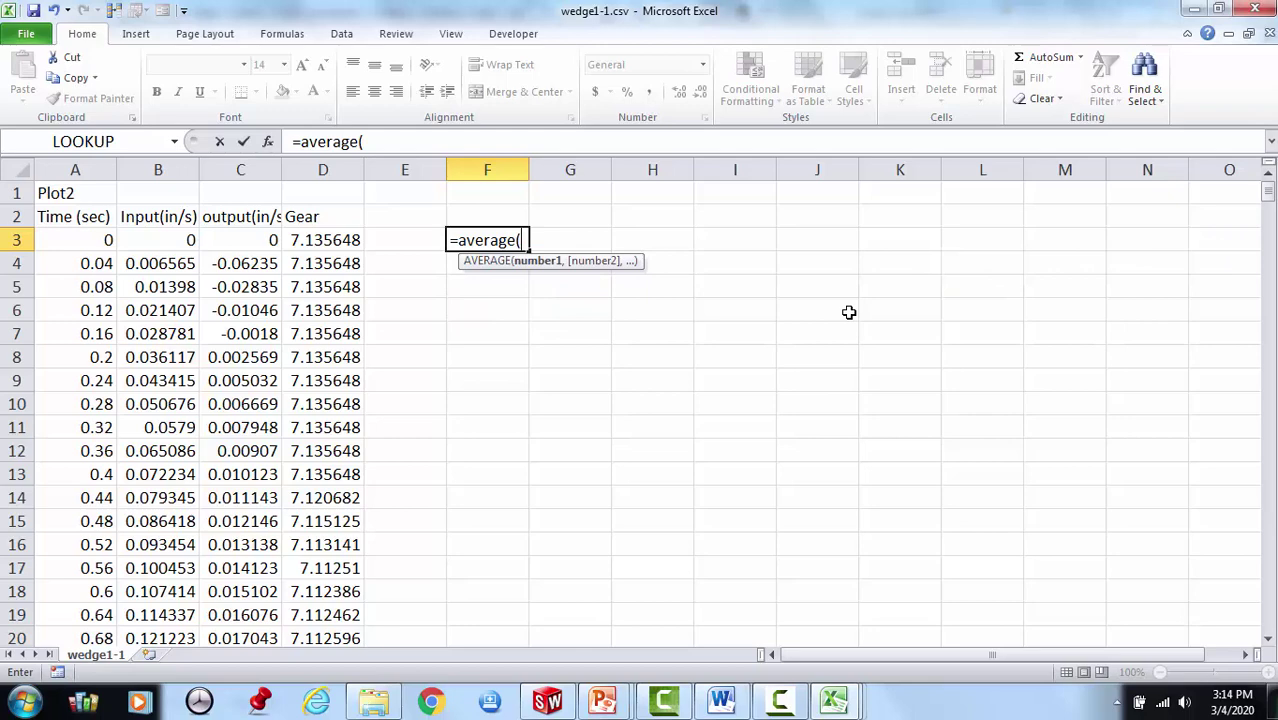
{"action": "type", "text": "d50:d40"}
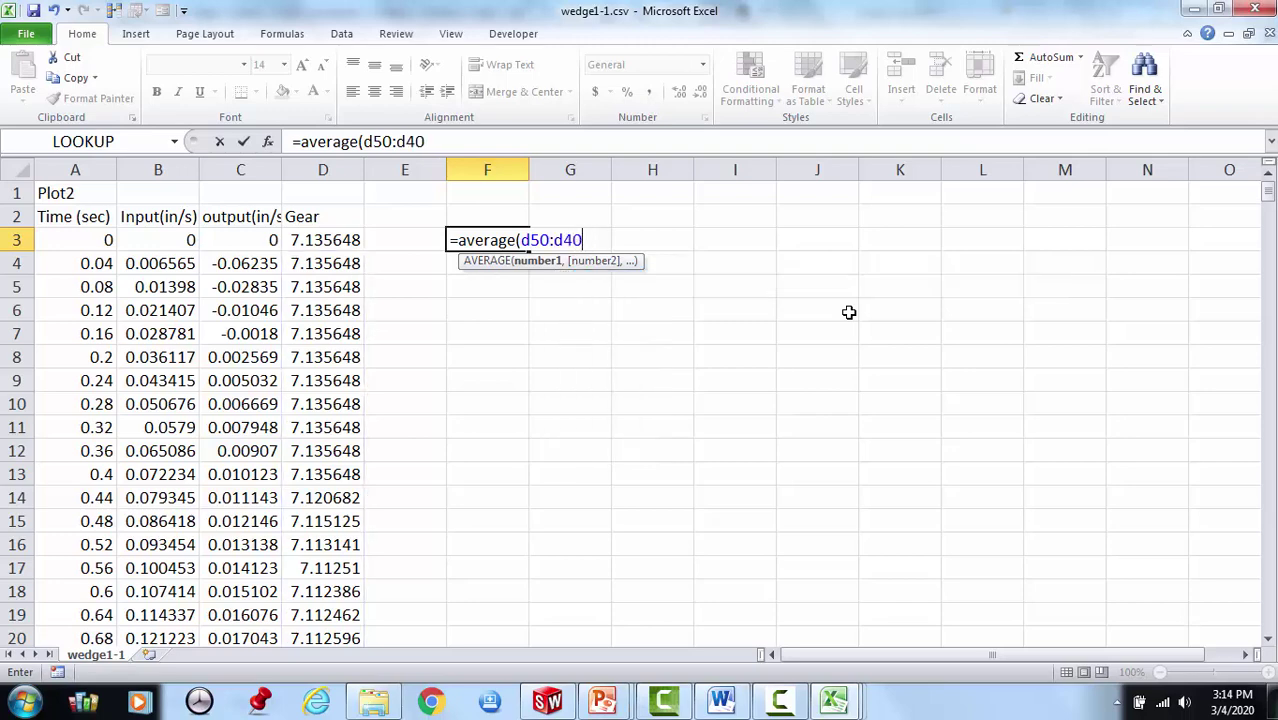
{"action": "key", "text": "BackSpace"}
{"action": "type", "text": "00)"}
{"action": "key", "text": "Return"}
{"action": "key", "text": "Up"}
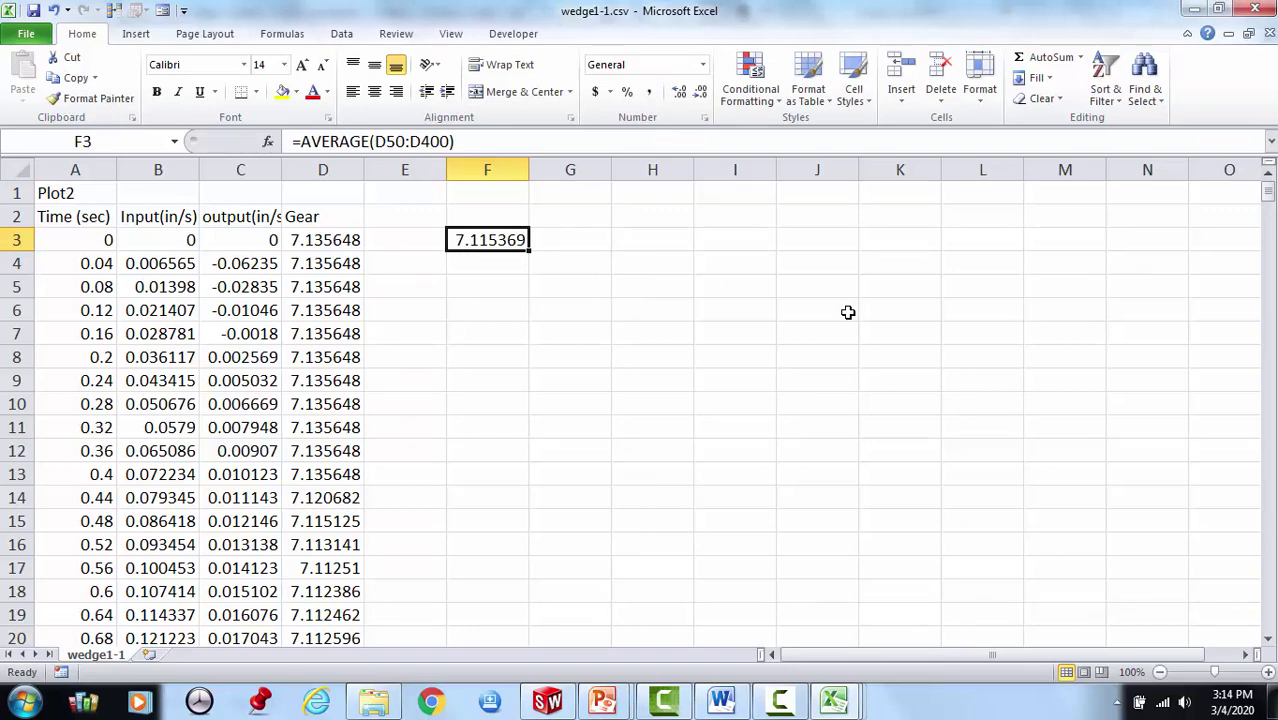
Copy the average in F3 into cell D5 of wedge1.xlsx as a value only, shown with four decimals.
{"action": "key", "text": "ctrl+c"}
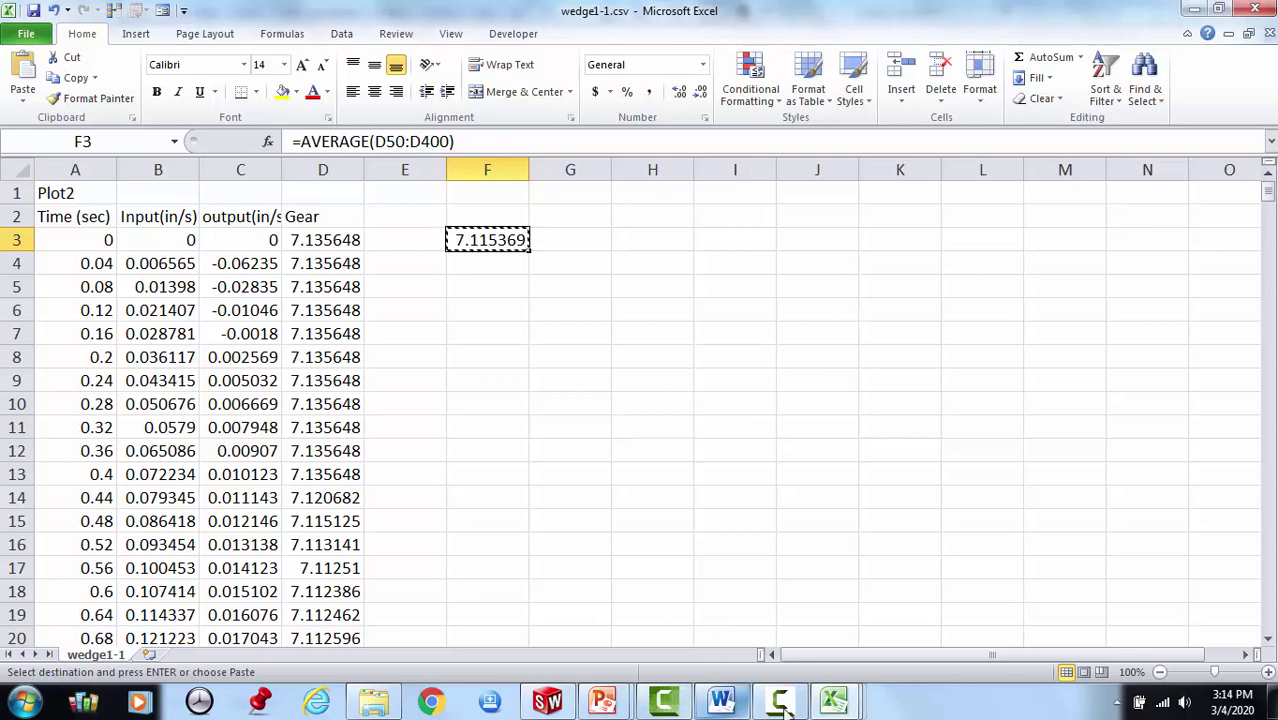
{"action": "left_click", "coordinate": [831, 702]}
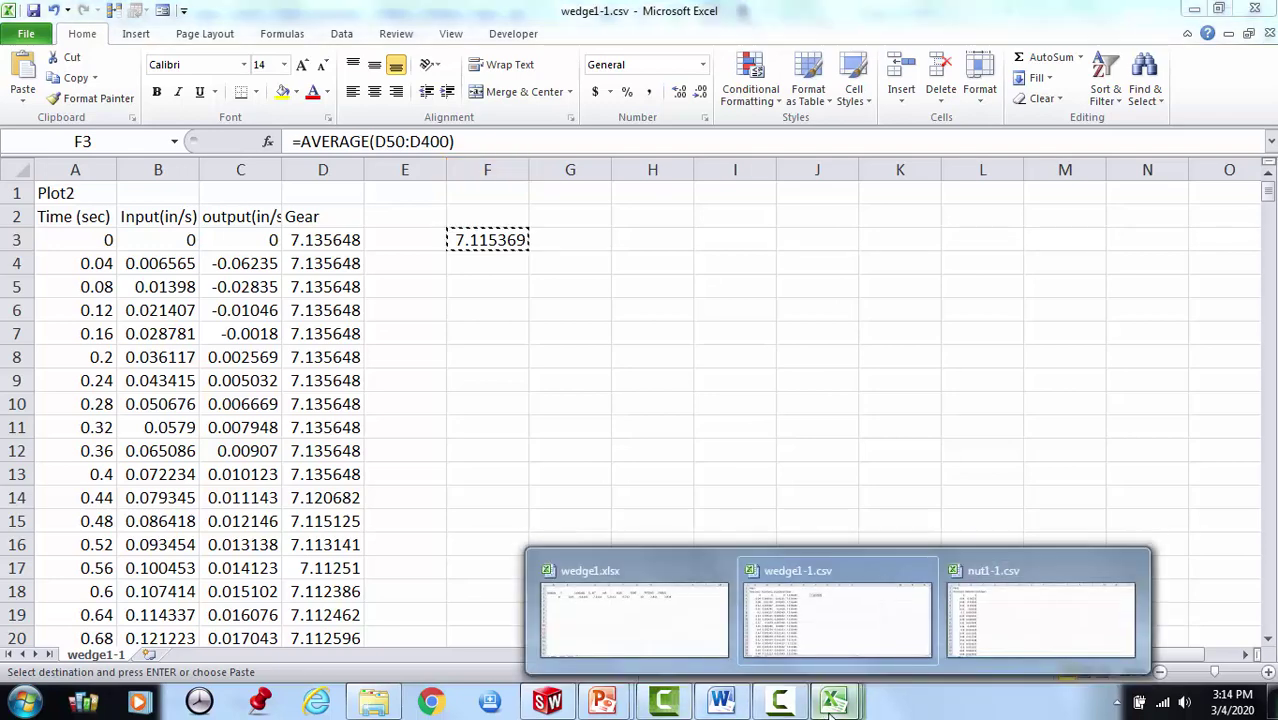
{"action": "left_click", "coordinate": [654, 635]}
{"action": "left_click", "coordinate": [389, 303]}
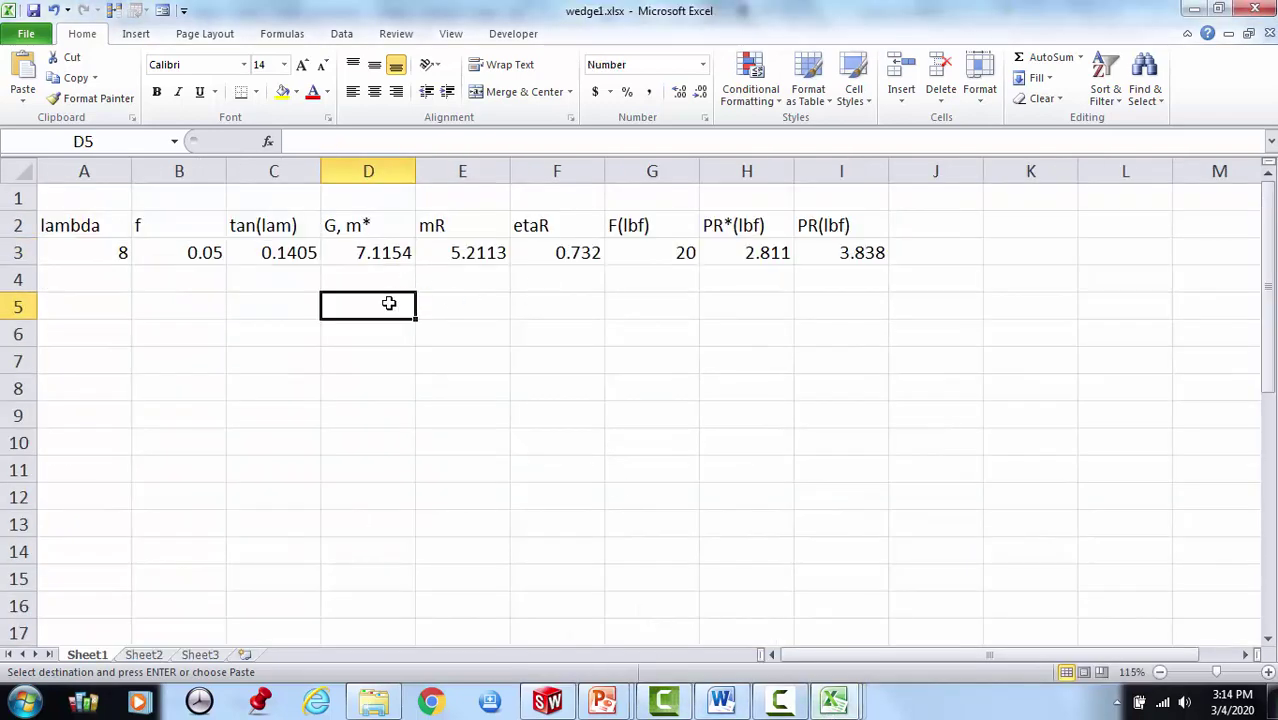
{"action": "right_click", "coordinate": [389, 303]}
{"action": "left_click", "coordinate": [460, 380]}
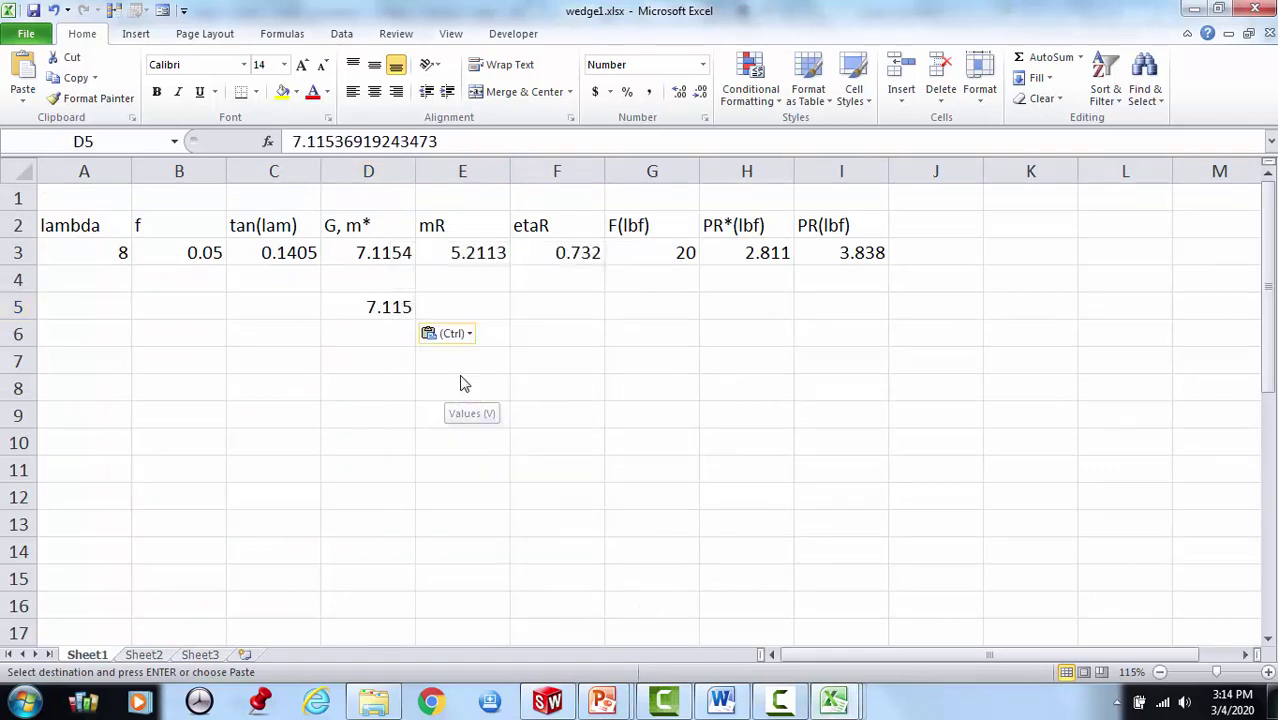
{"action": "left_click", "coordinate": [679, 92]}
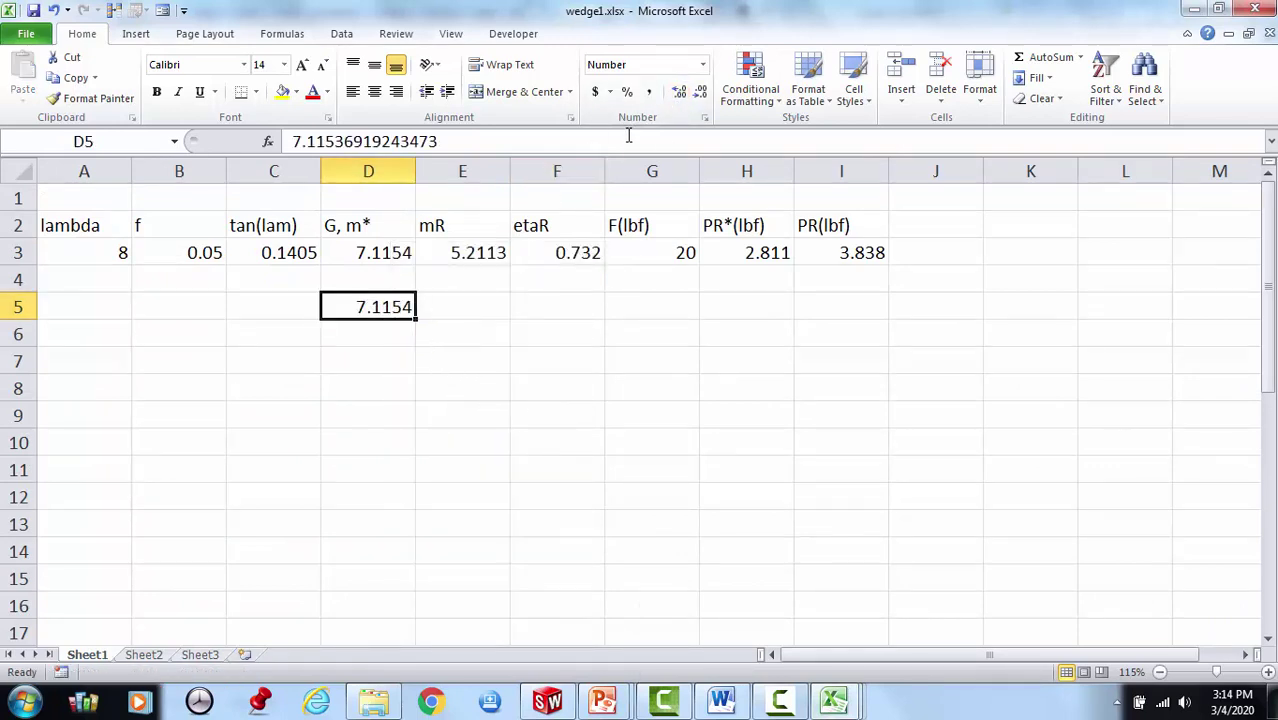
Label cell C7 as "Rel Diff".
{"action": "key", "text": "Down"}
{"action": "key", "text": "Down"}
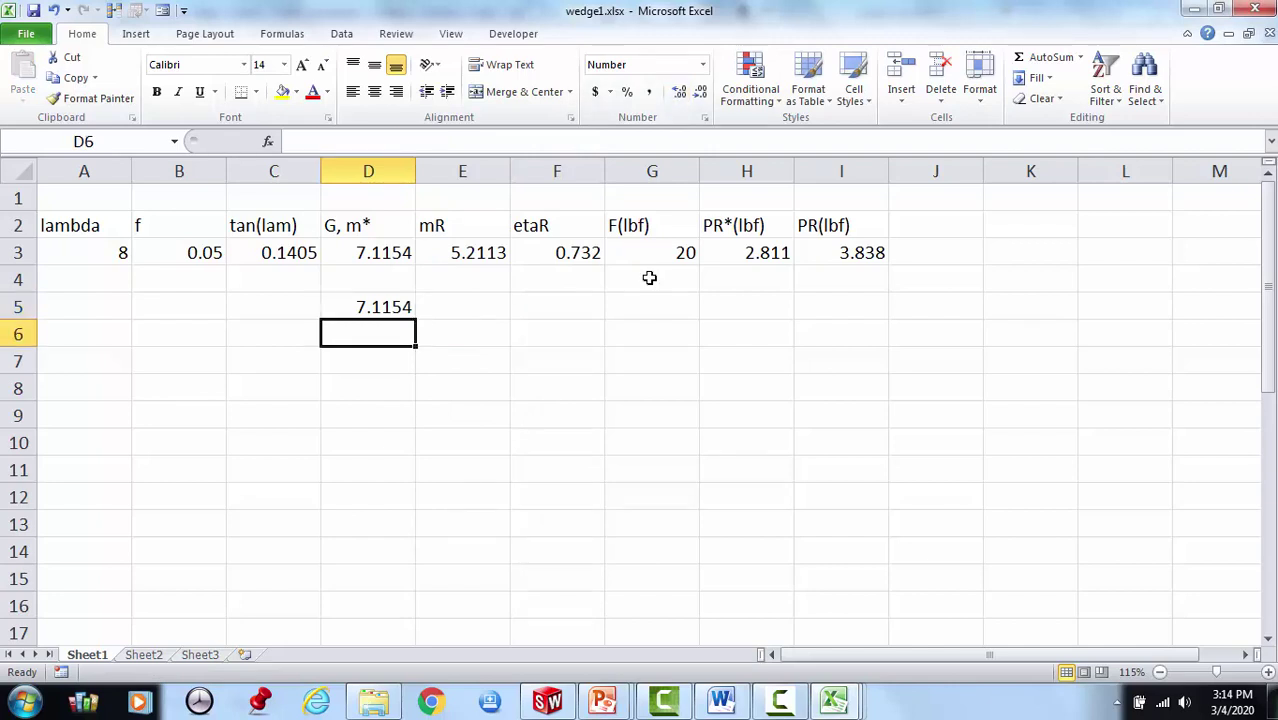
{"action": "key", "text": "Left"}
{"action": "type", "text": "Rel "}
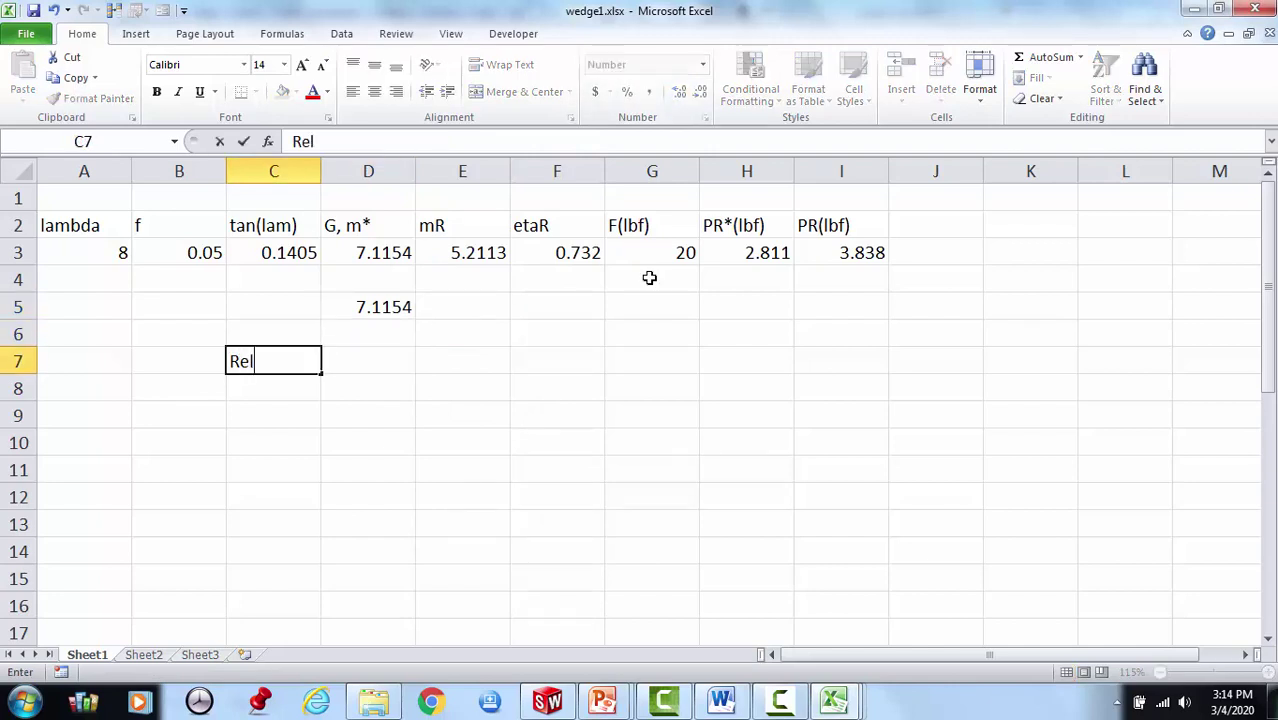
{"action": "type", "text": "Diff"}
{"action": "key", "text": "Tab"}
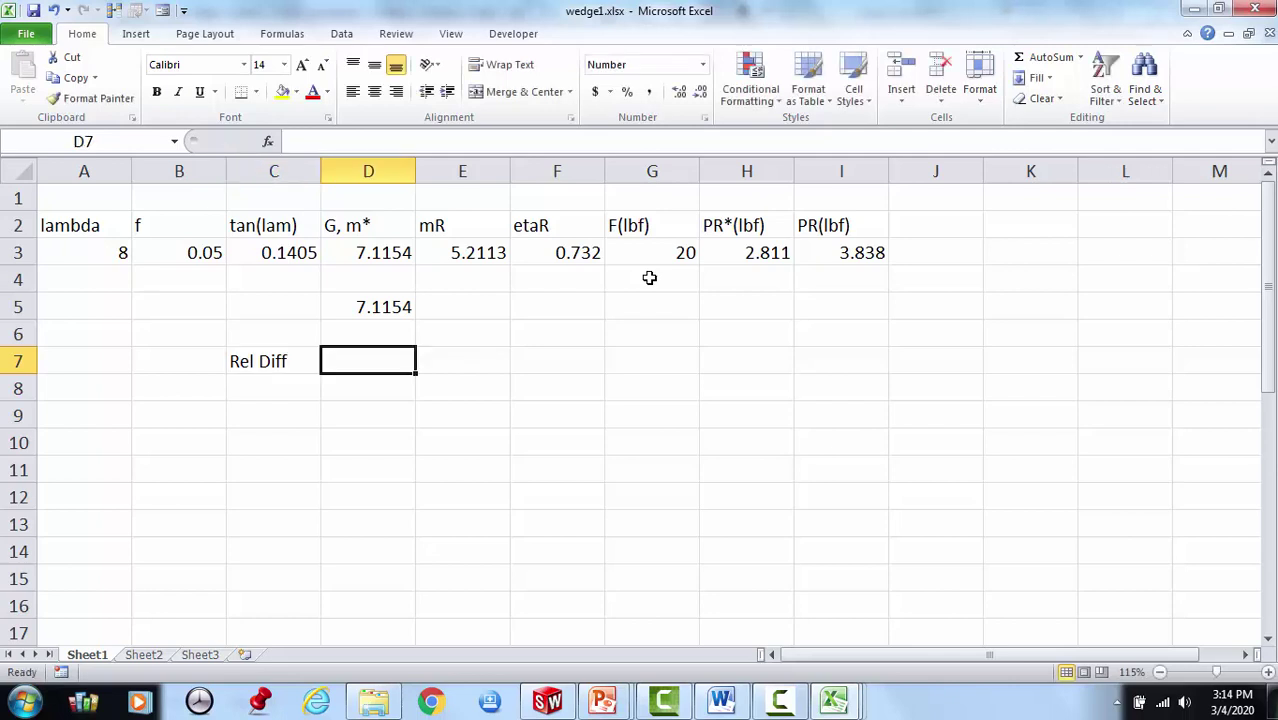
Calculate the relative difference in cell D7 with the formula =ABS(D3-D5)/D3.
{"action": "type", "text": "=abs("}
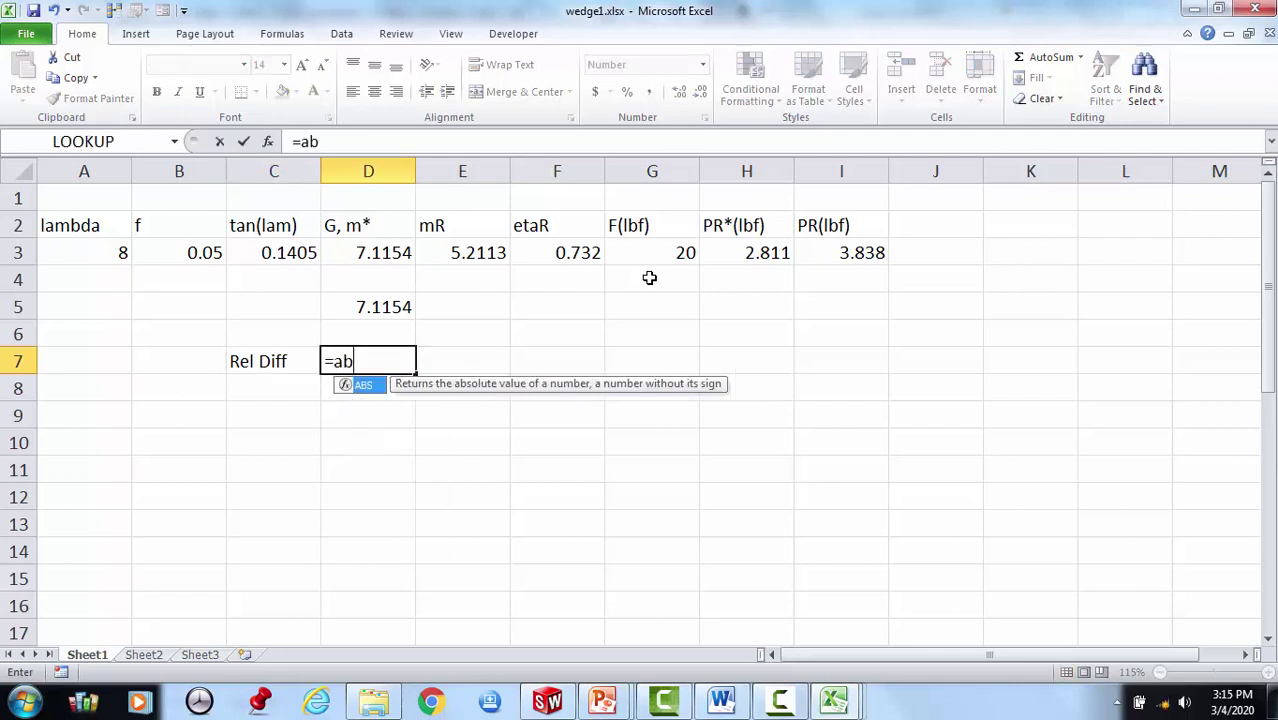
{"action": "left_click", "coordinate": [380, 250]}
{"action": "type", "text": "-"}
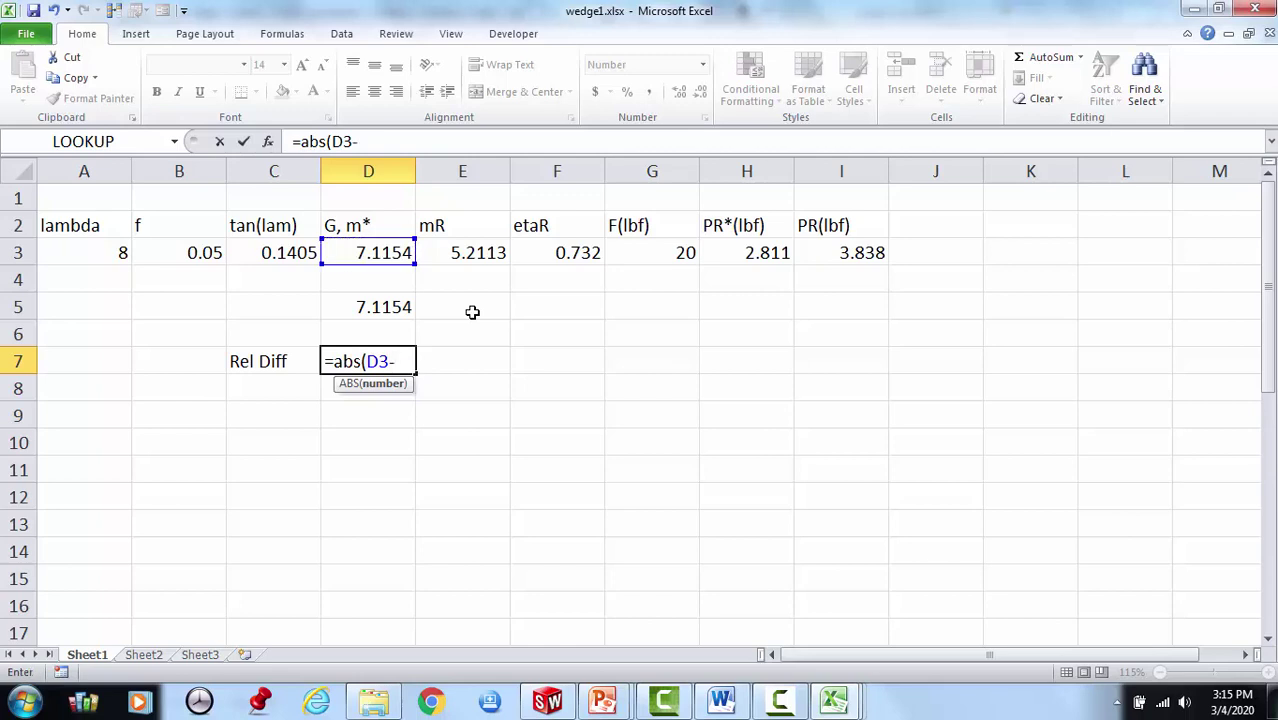
{"action": "left_click", "coordinate": [408, 305]}
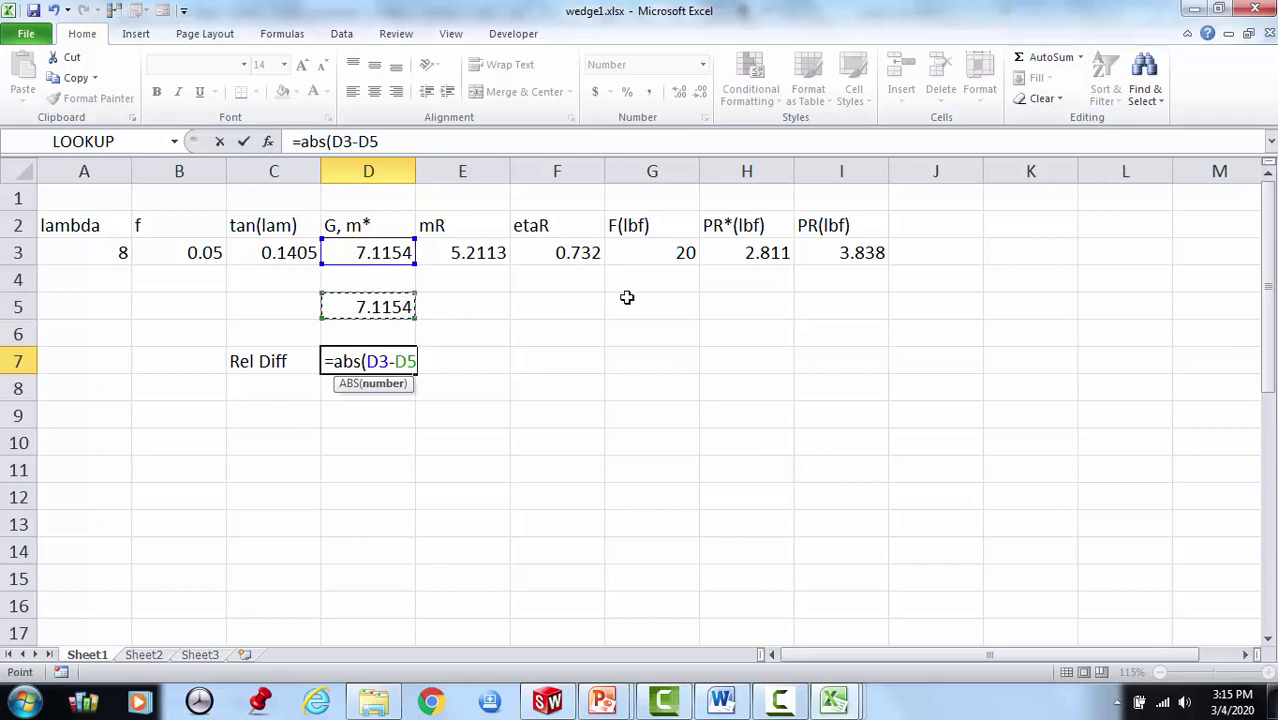
{"action": "type", "text": ")"}
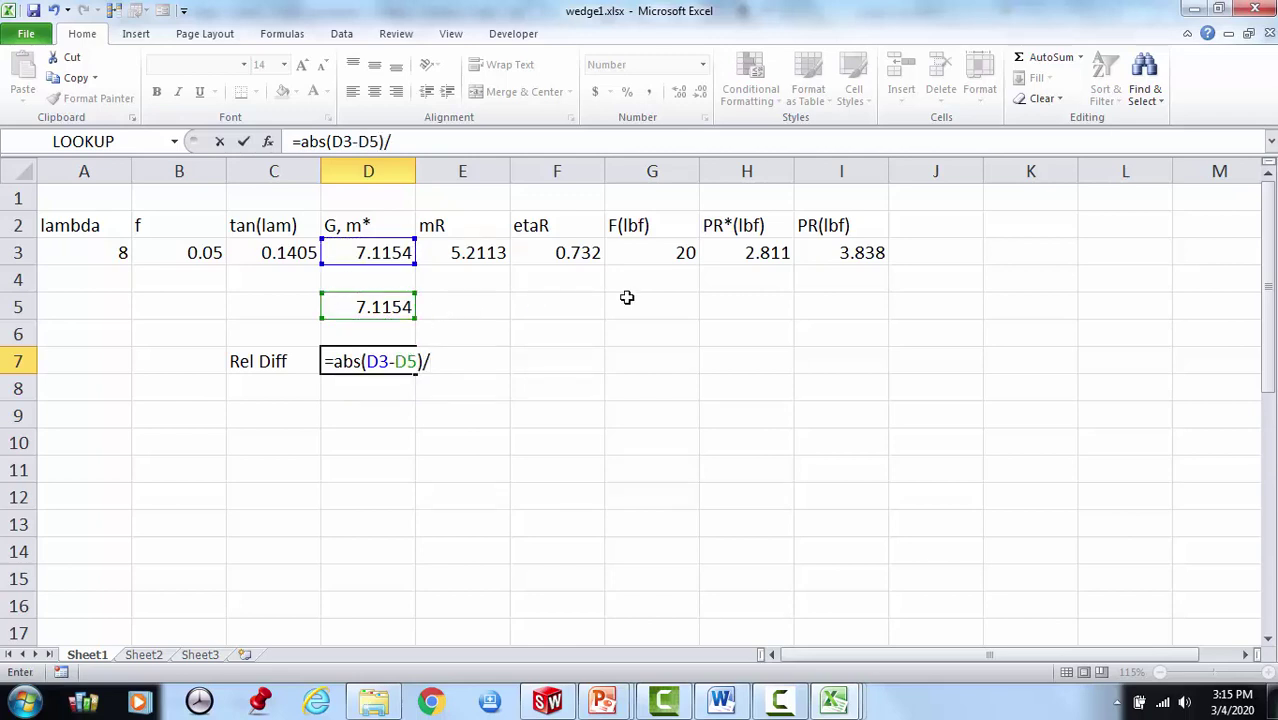
{"action": "type", "text": "/"}
{"action": "left_click", "coordinate": [366, 251]}
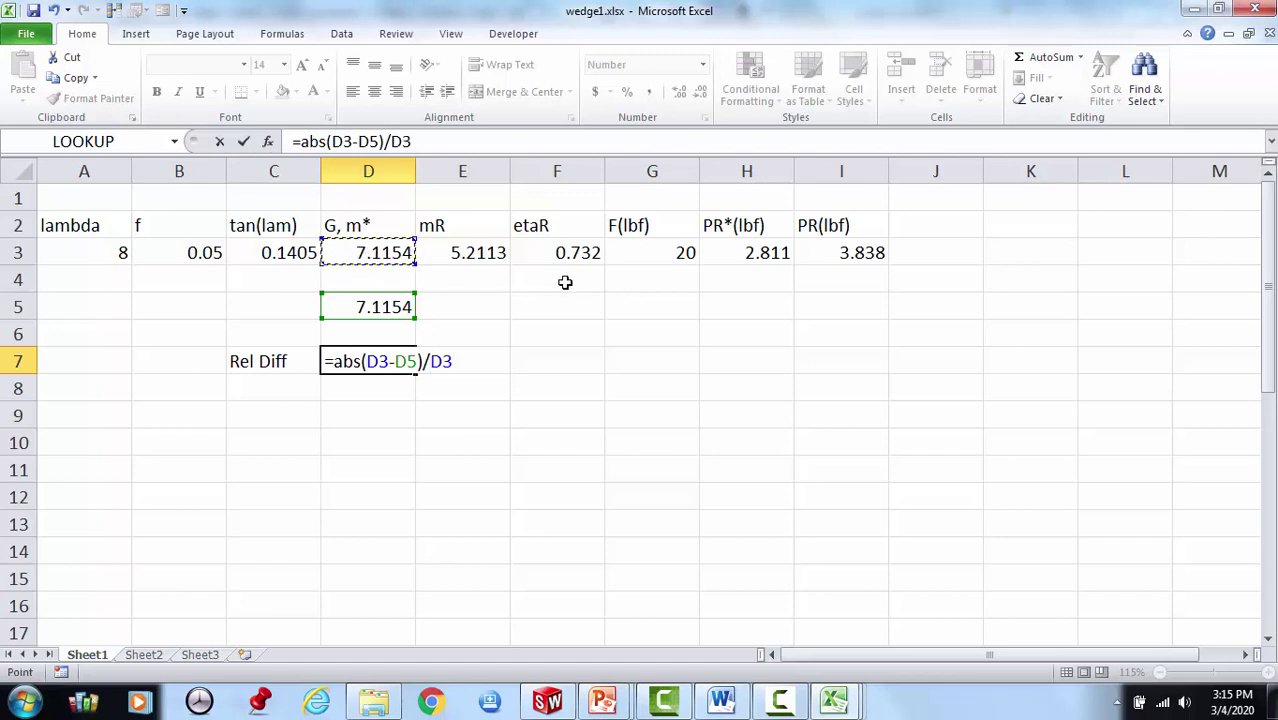
{"action": "key", "text": "Return"}
{"action": "key", "text": "Up"}
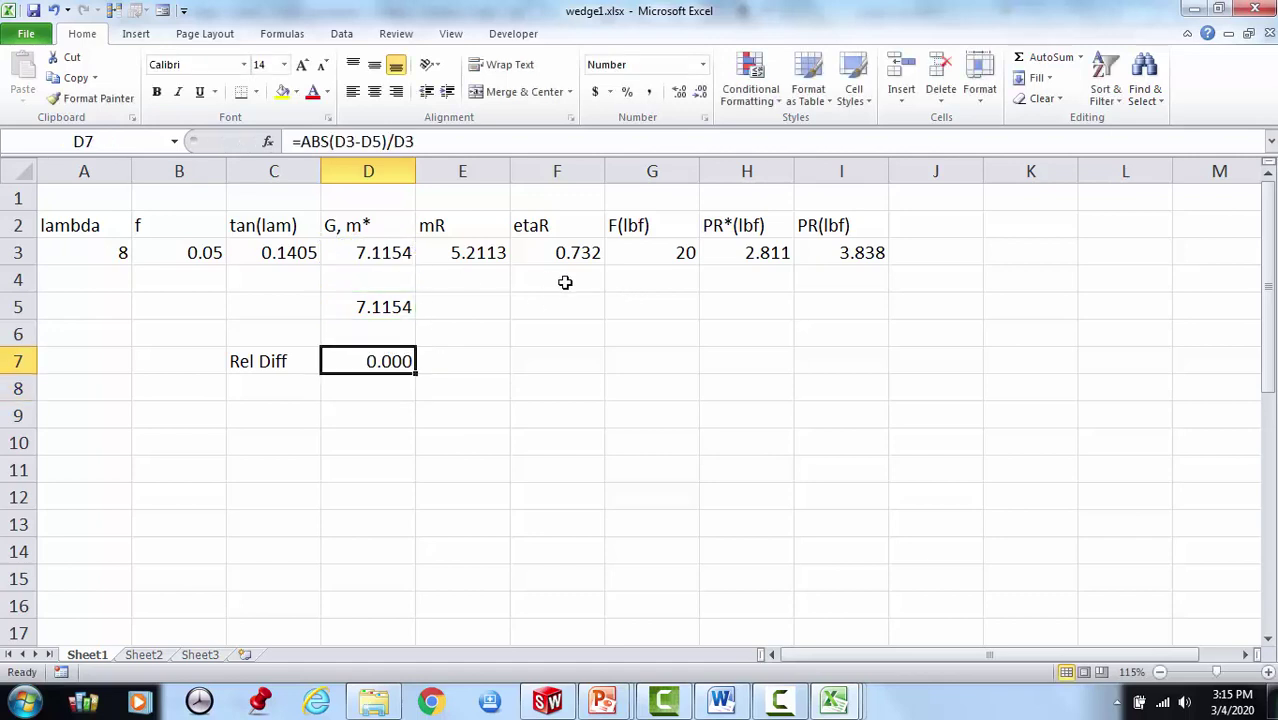
Format cell D7 in Scientific notation and narrow column D slightly.
{"action": "left_click", "coordinate": [679, 93]}
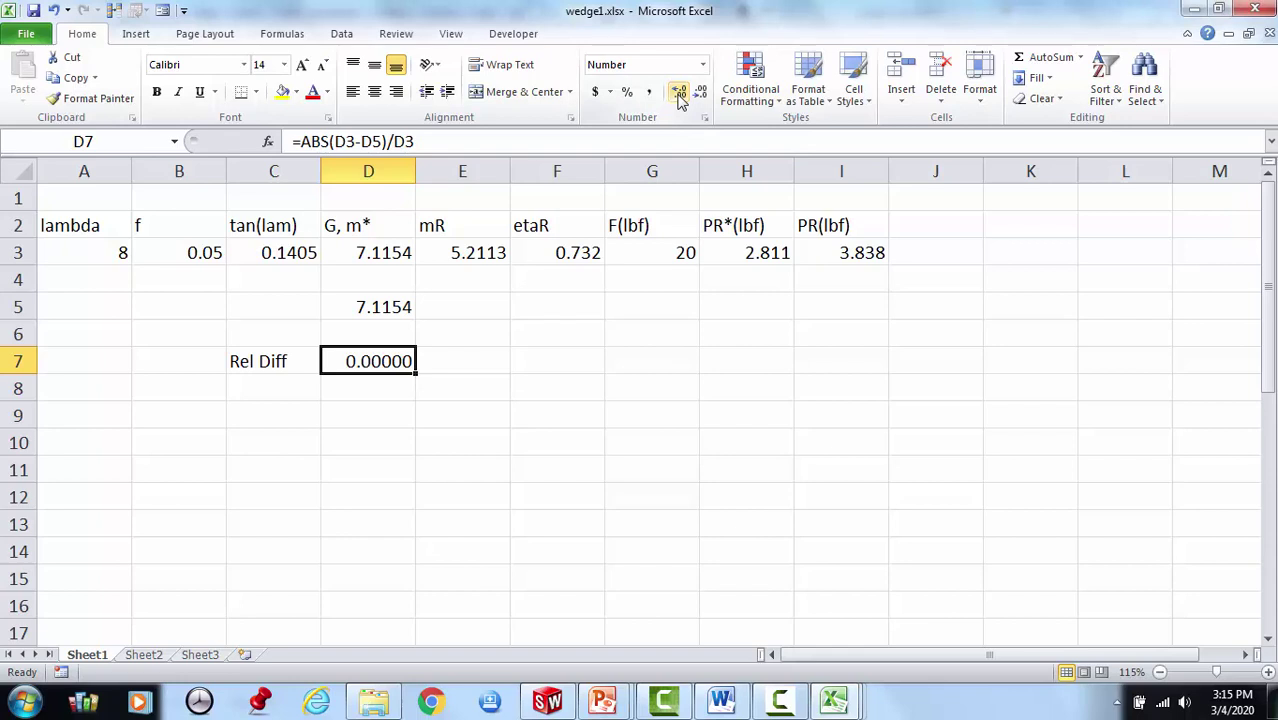
{"action": "left_click", "coordinate": [679, 93]}
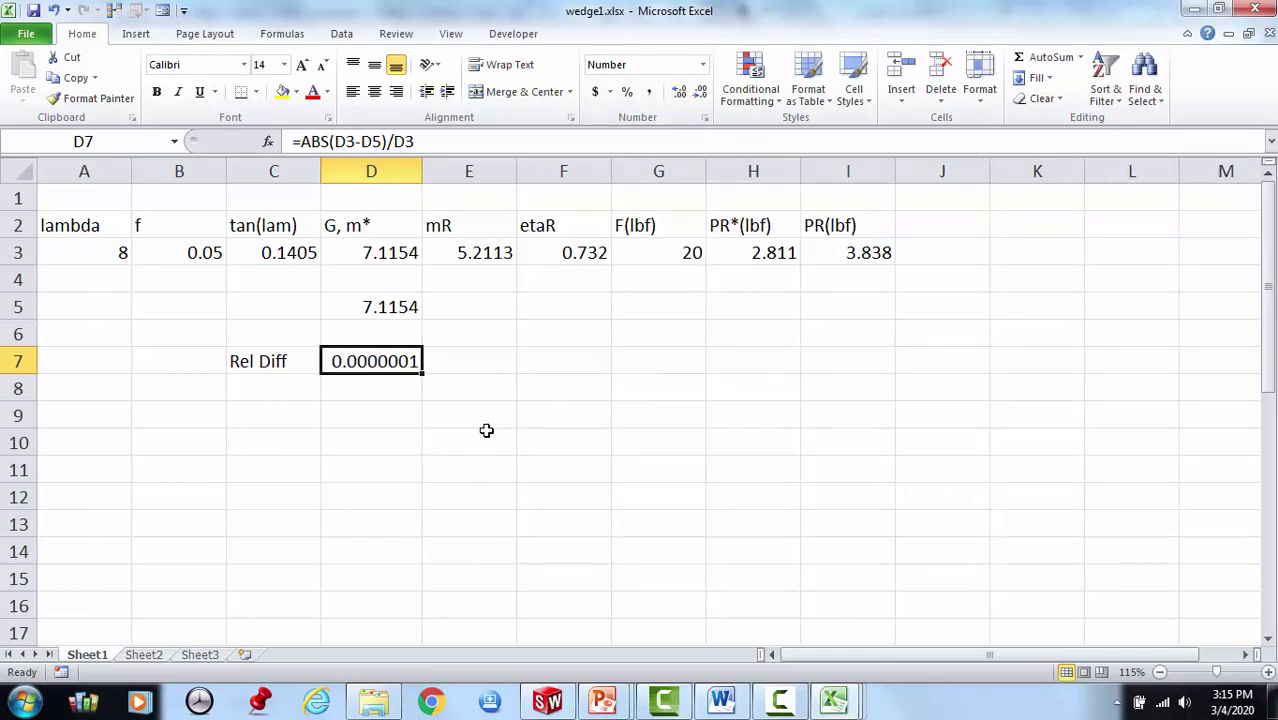
{"action": "left_click", "coordinate": [703, 64]}
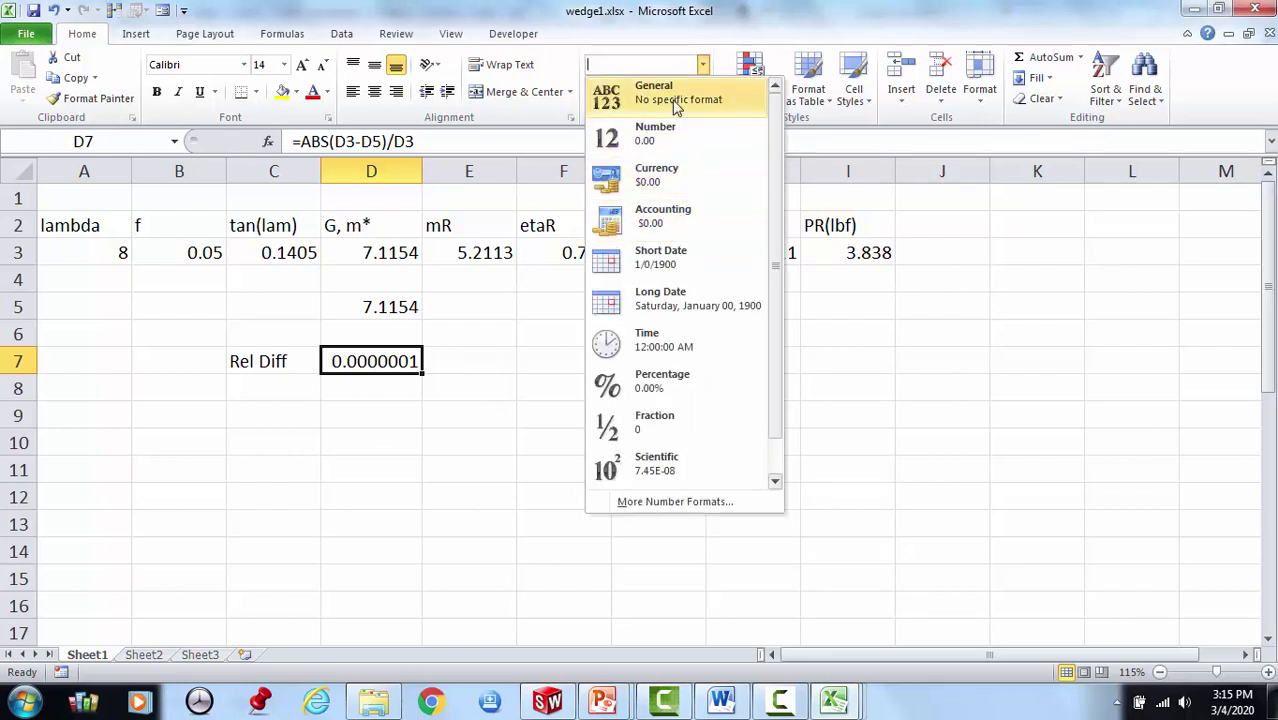
{"action": "left_click", "coordinate": [665, 465]}
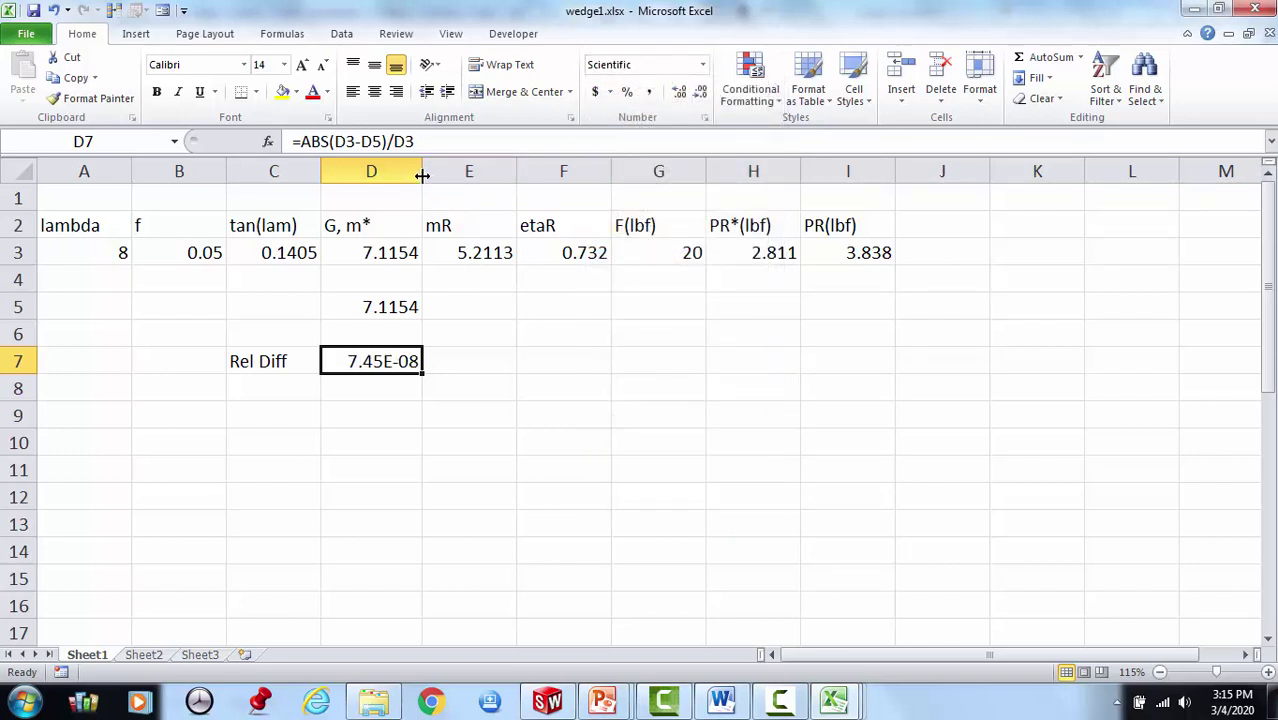
{"action": "left_click_drag", "start_coordinate": [421, 176], "coordinate": [411, 177]}
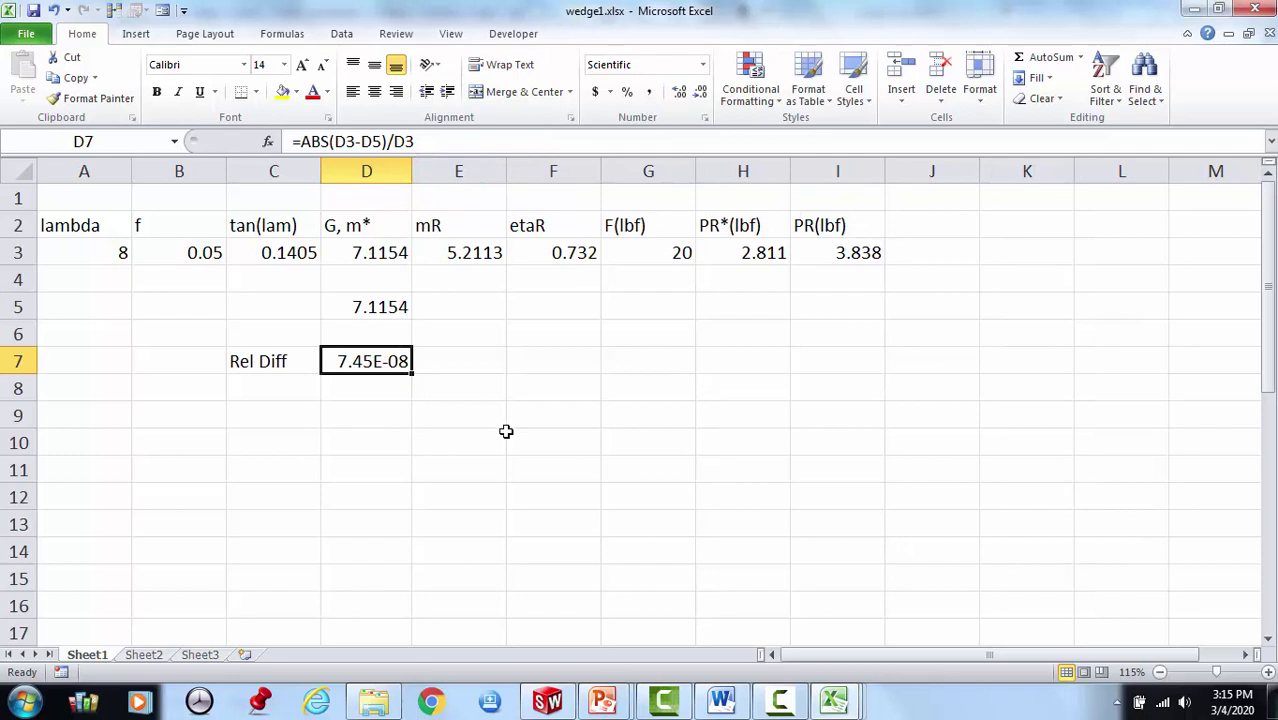
Switch to the simple1 assembly in SolidWorks and examine the gear1 mate and the items in the Motion Study 1 tree.
{"action": "mouse_move", "coordinate": [553, 701]}
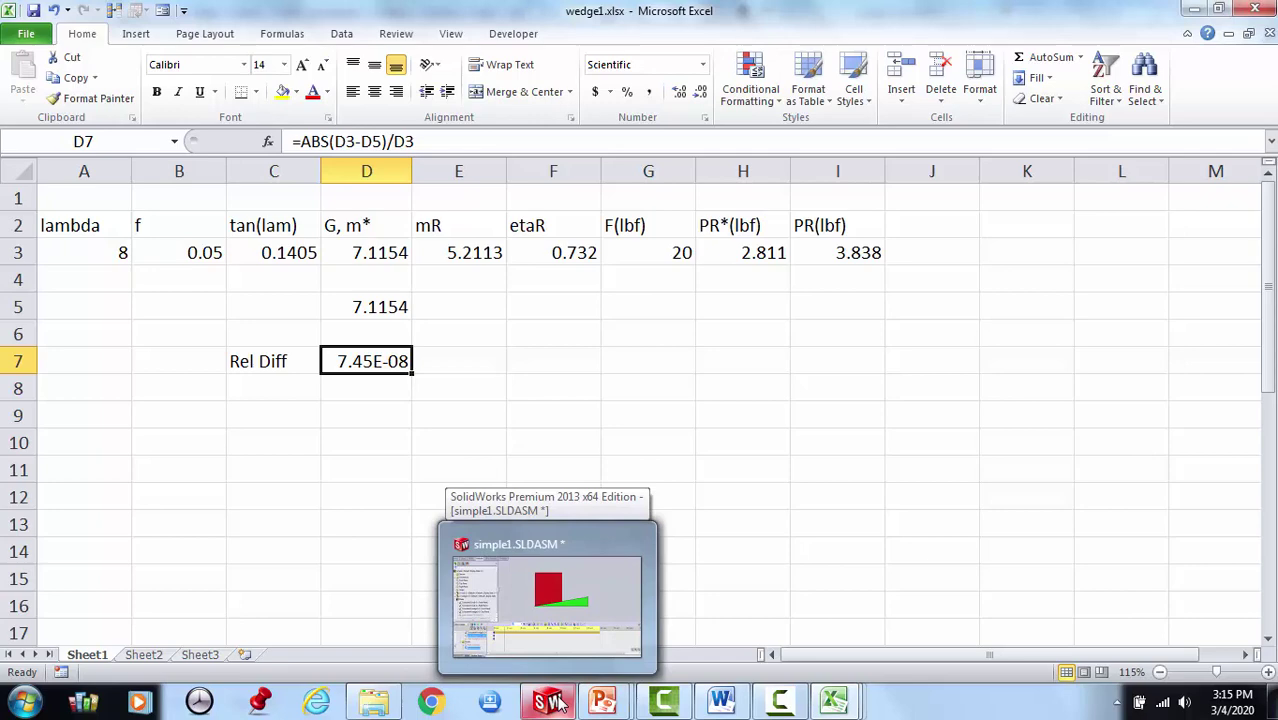
{"action": "left_click", "coordinate": [553, 701]}
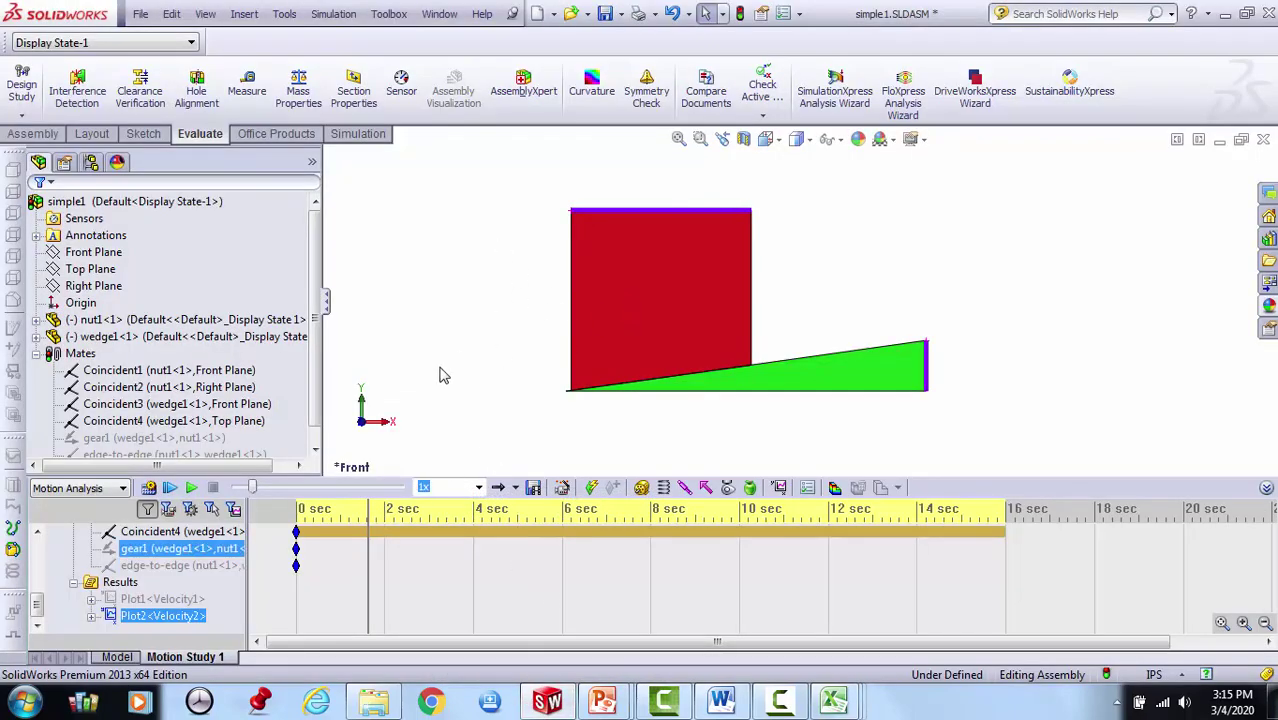
{"action": "left_click", "coordinate": [108, 440]}
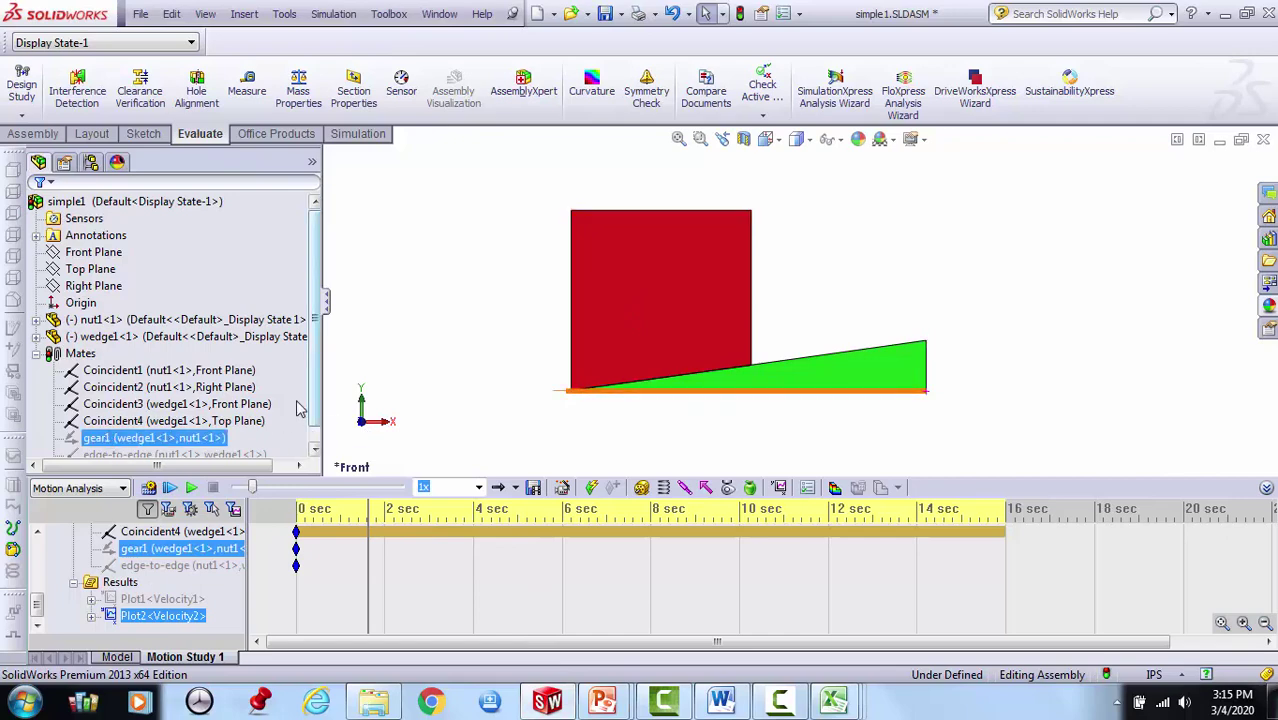
{"action": "left_click", "coordinate": [284, 411]}
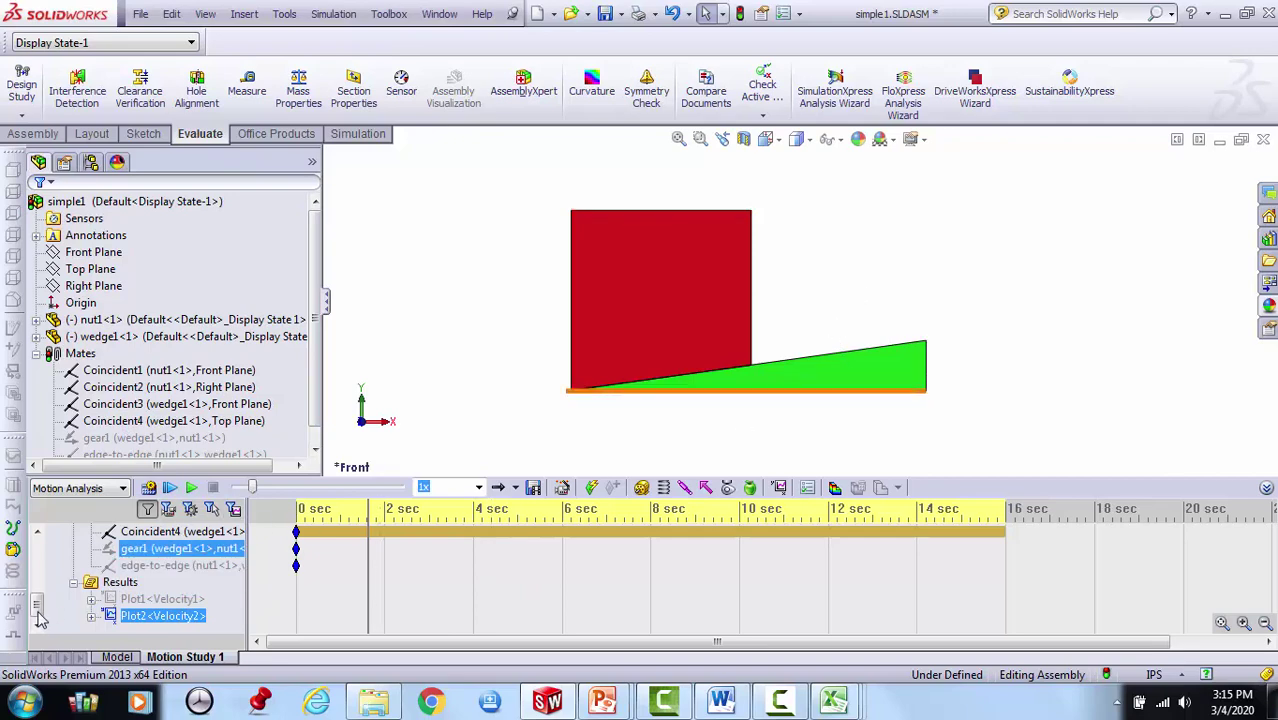
{"action": "left_click_drag", "start_coordinate": [37, 597], "coordinate": [32, 553]}
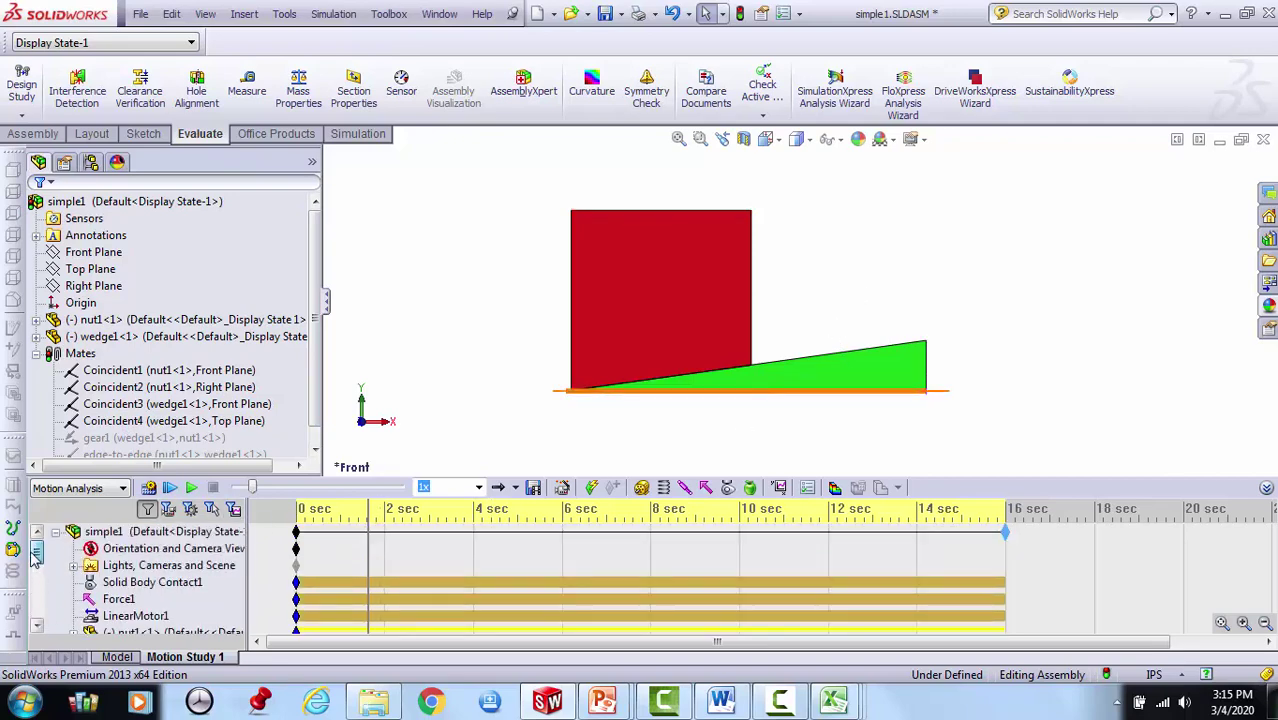
{"action": "left_click", "coordinate": [150, 531]}
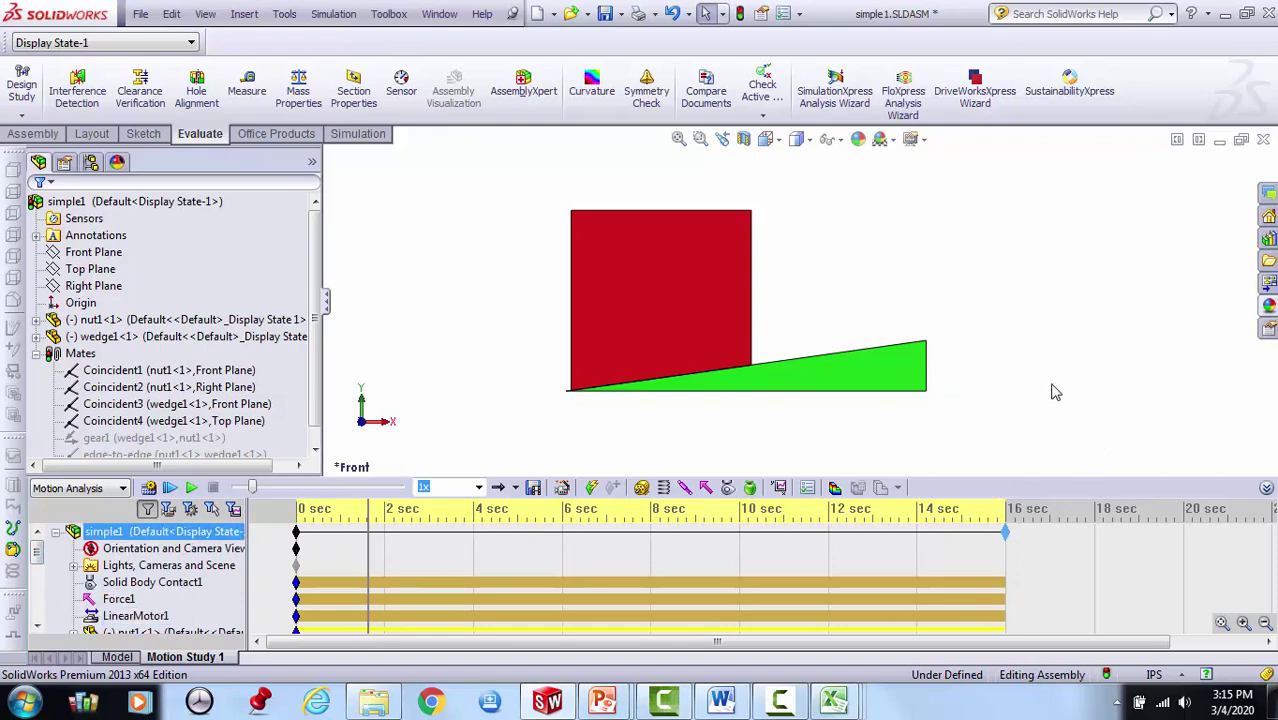
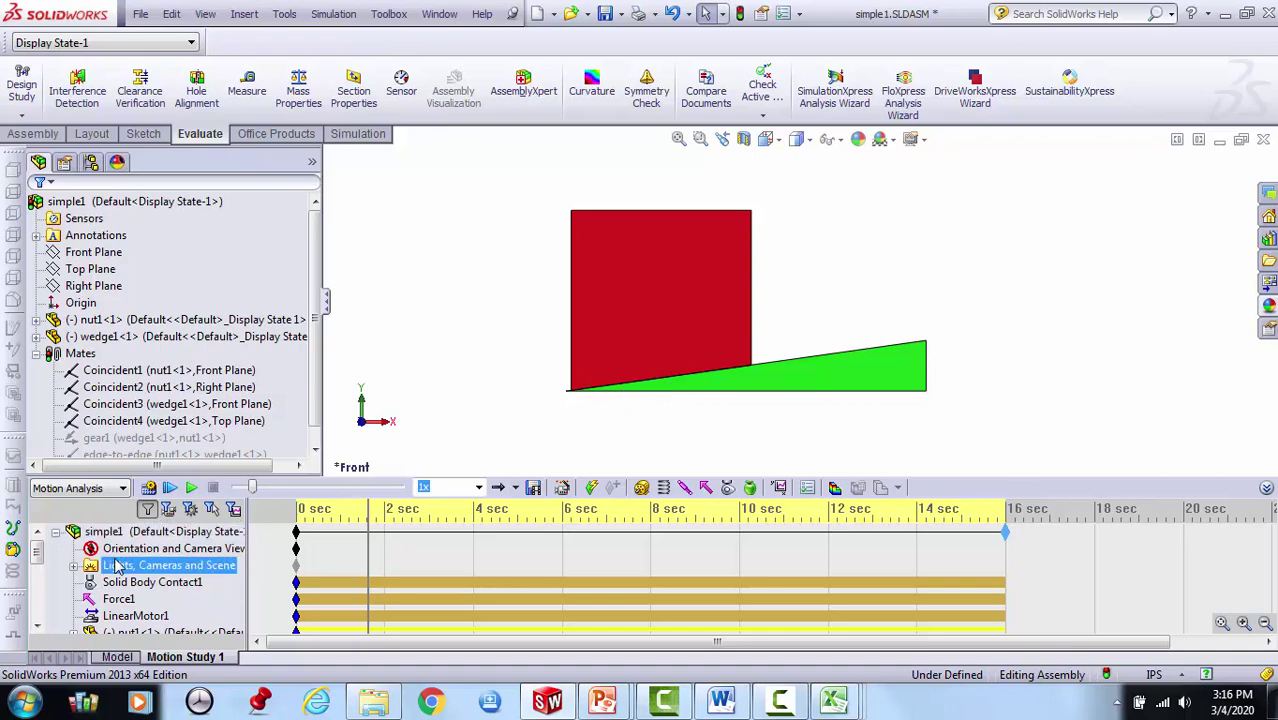
{"action": "left_click_drag", "start_coordinate": [37, 563], "coordinate": [25, 586]}
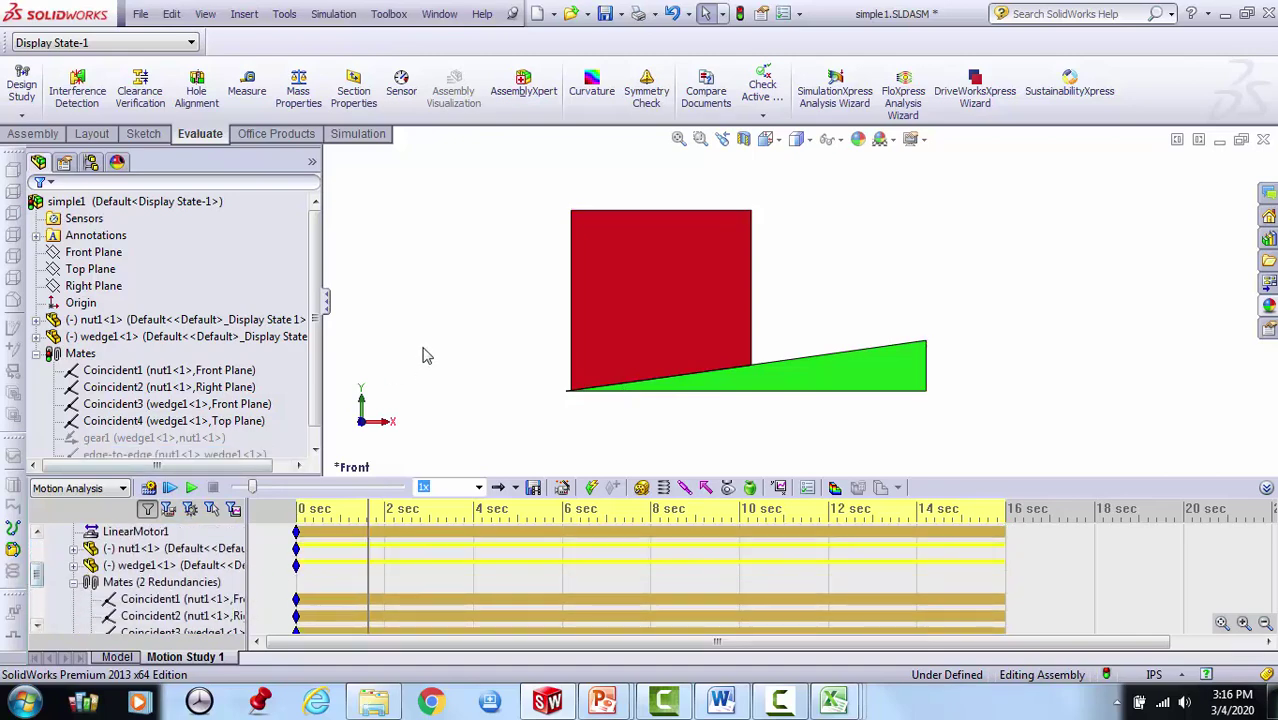
{"action": "key", "text": "Home"}
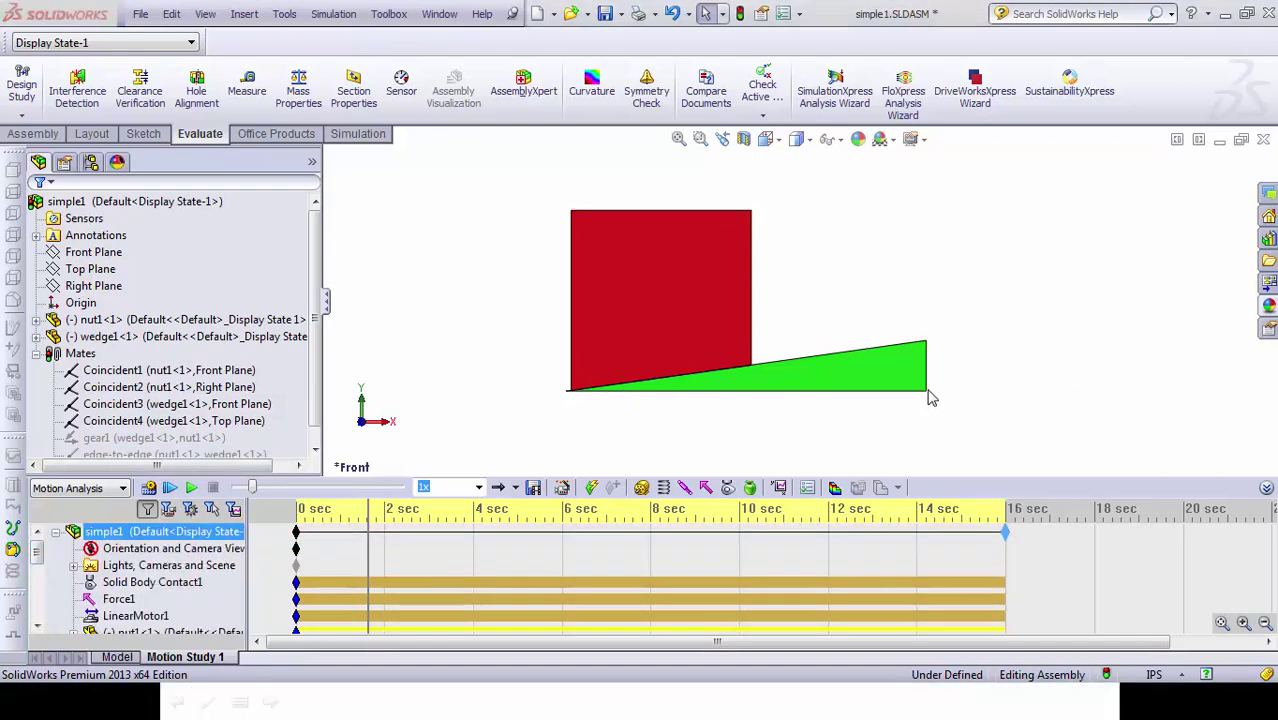
Create a new results plot of the Motor Force magnitude for LinearMotor1 versus time.
{"action": "left_click", "coordinate": [780, 487]}
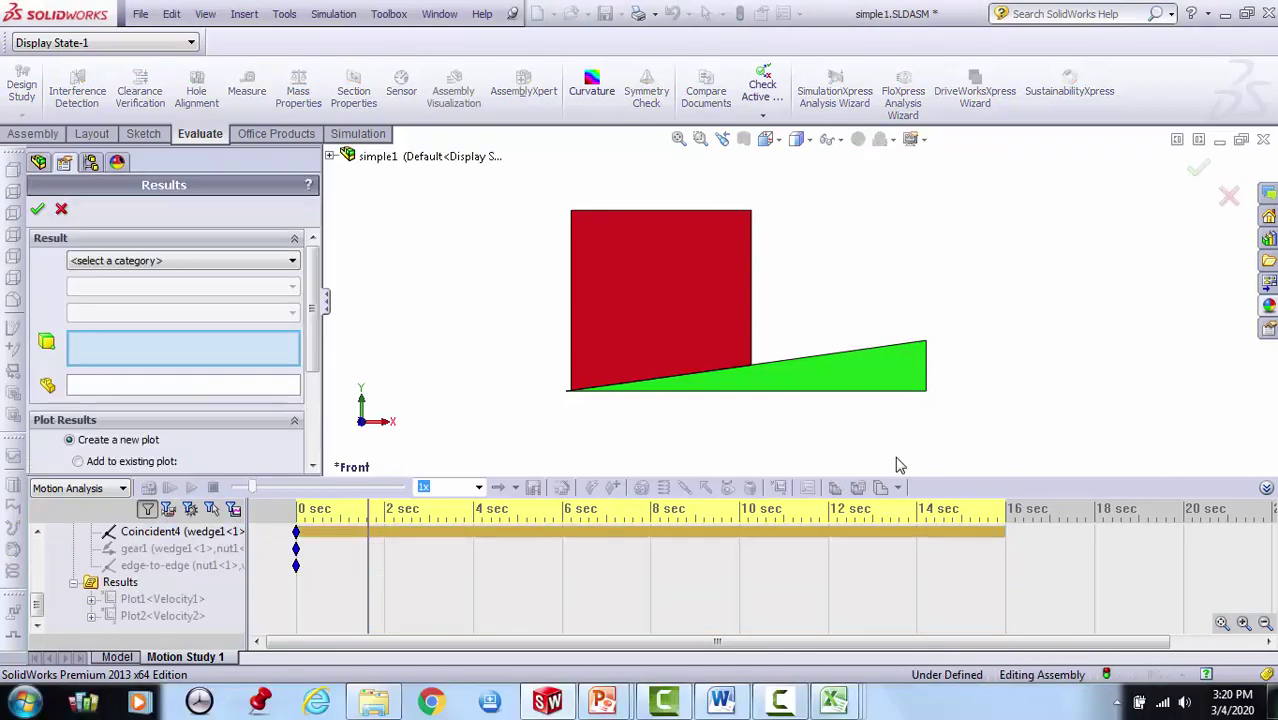
{"action": "left_click", "coordinate": [183, 262]}
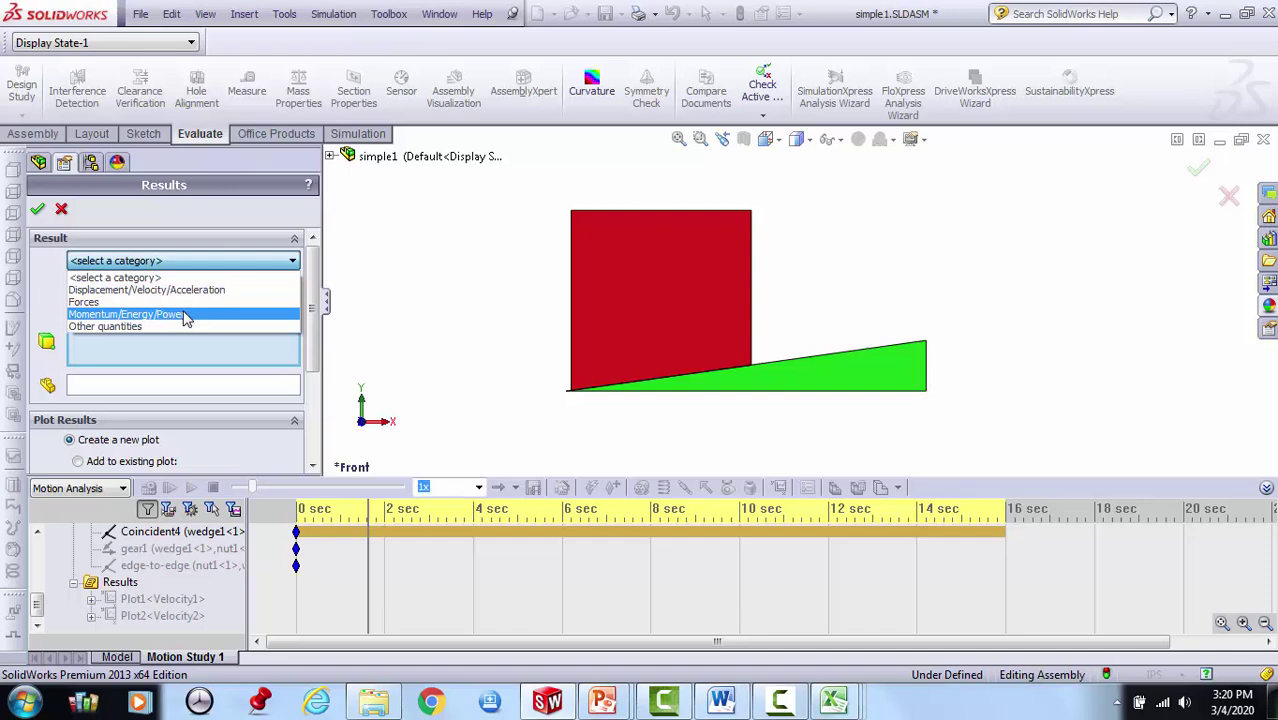
{"action": "left_click", "coordinate": [185, 301]}
{"action": "left_click", "coordinate": [183, 288]}
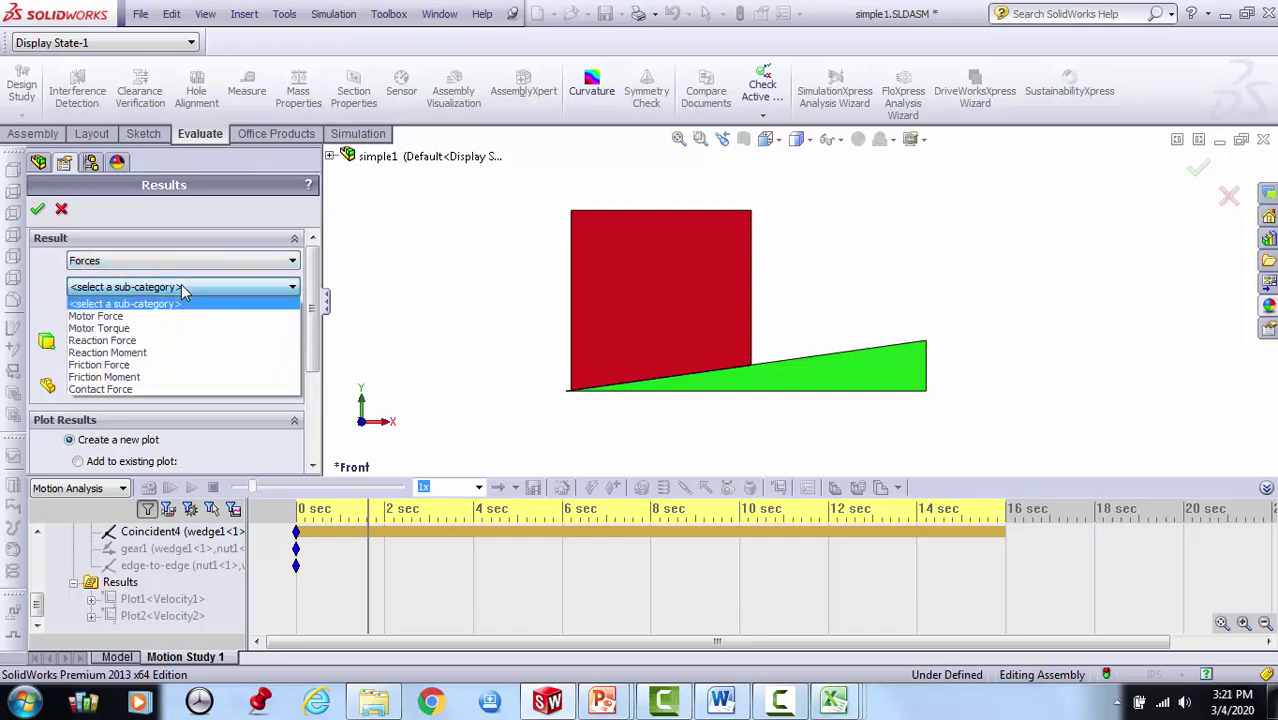
{"action": "left_click", "coordinate": [177, 316]}
{"action": "left_click", "coordinate": [177, 314]}
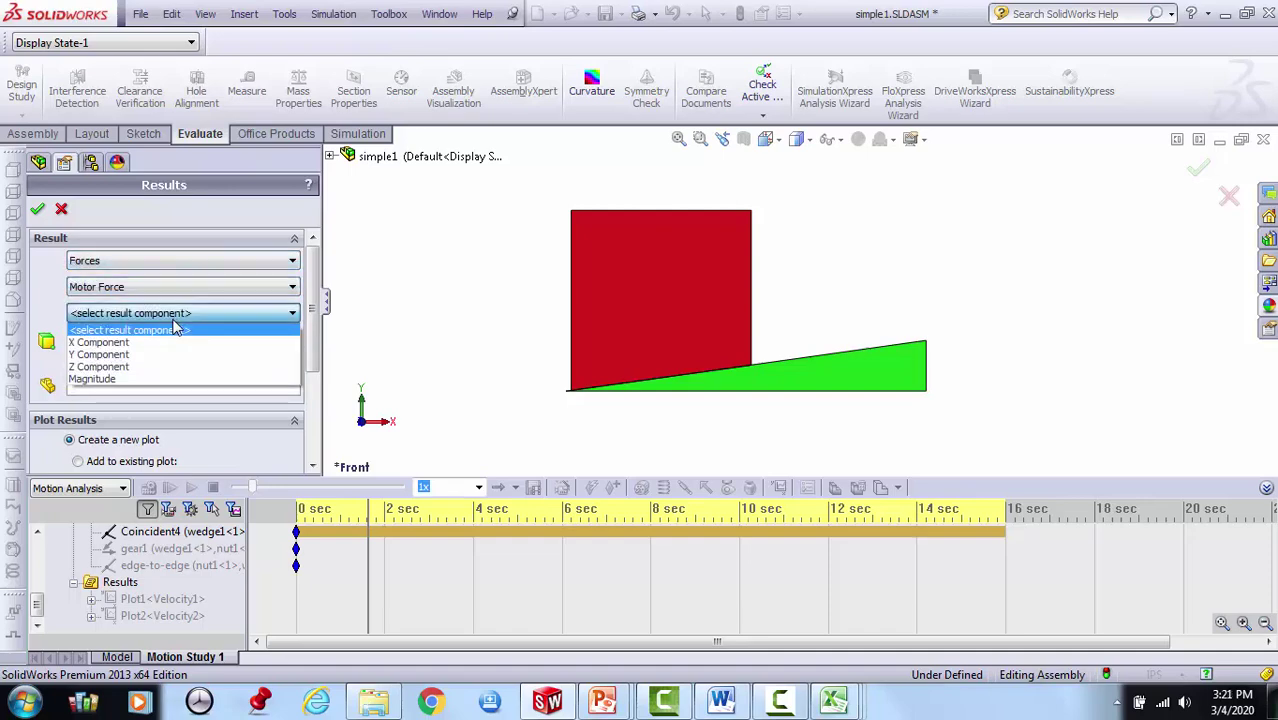
{"action": "left_click", "coordinate": [148, 379]}
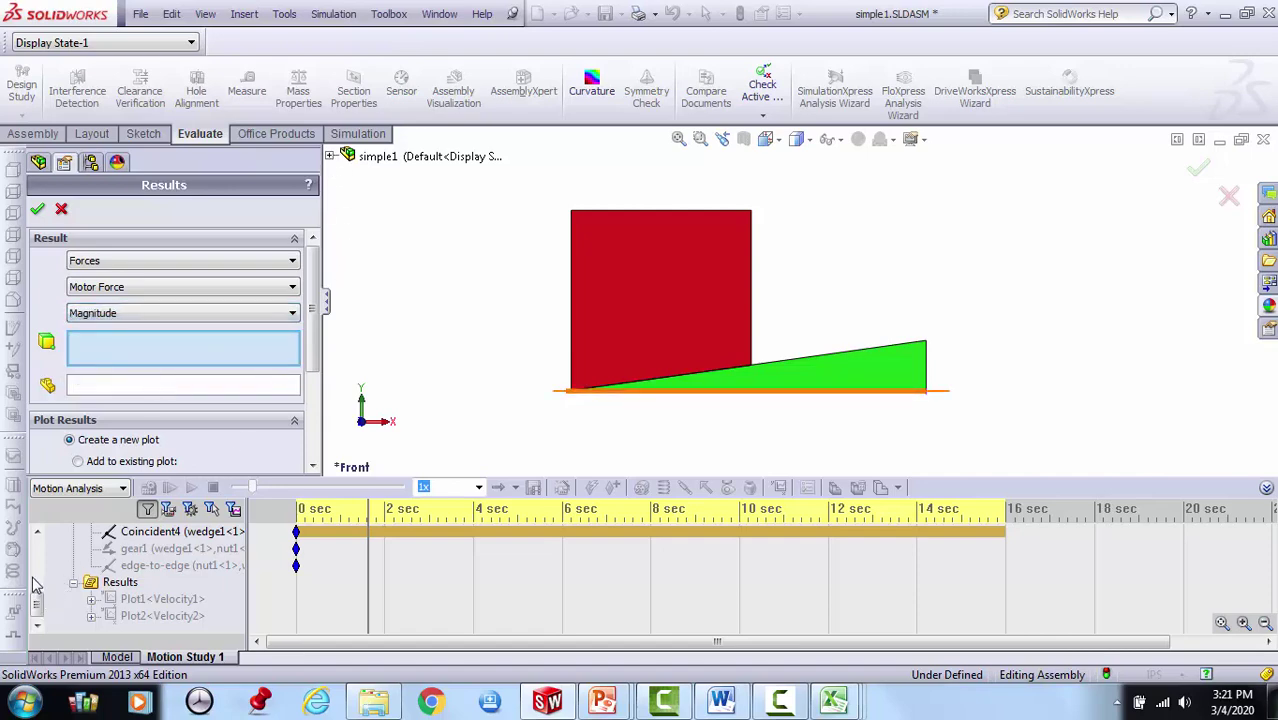
{"action": "scroll", "coordinate": [36, 585], "scroll_direction": "up", "scroll_amount": 5}
{"action": "left_click", "coordinate": [135, 581]}
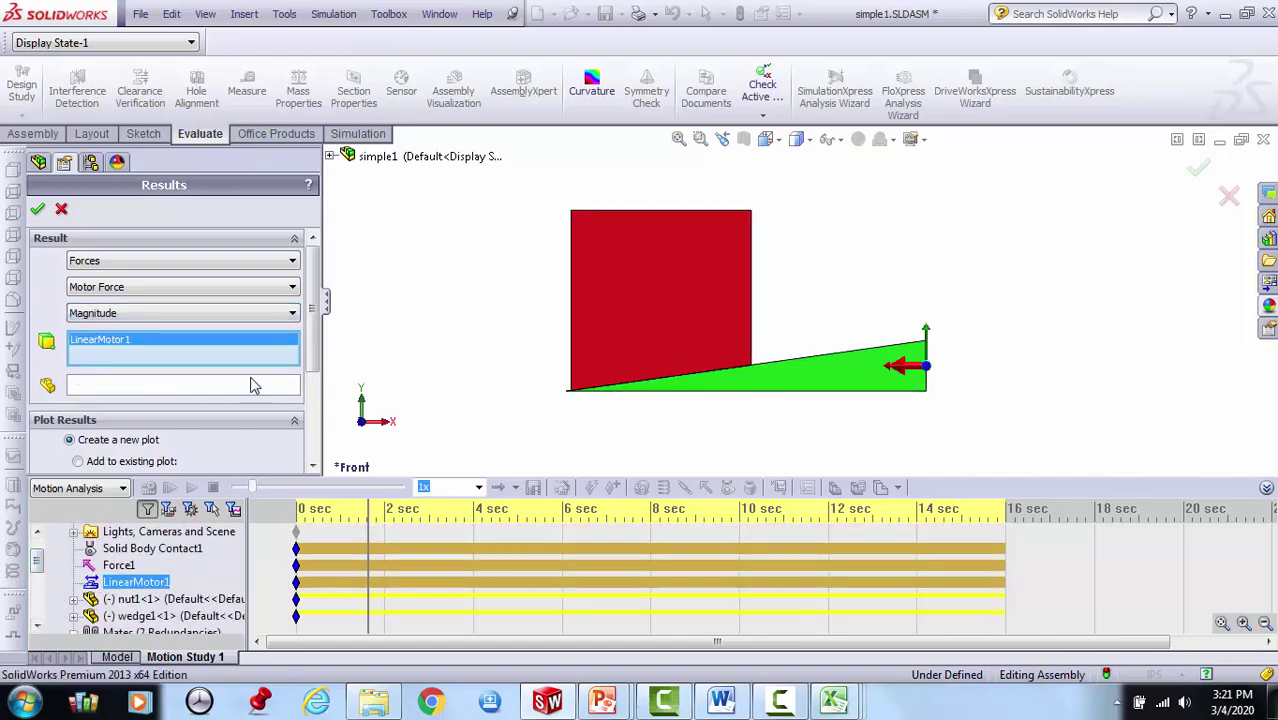
{"action": "left_click_drag", "start_coordinate": [312, 325], "coordinate": [313, 392]}
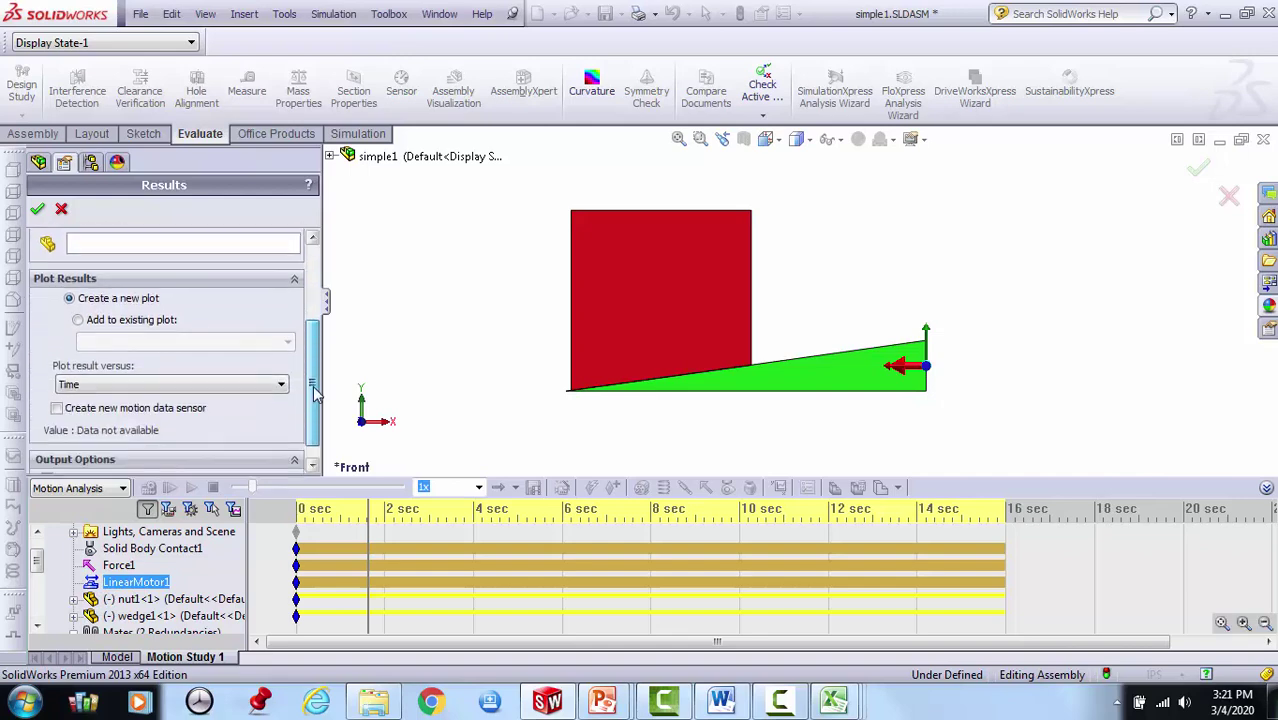
{"action": "left_click", "coordinate": [37, 208]}
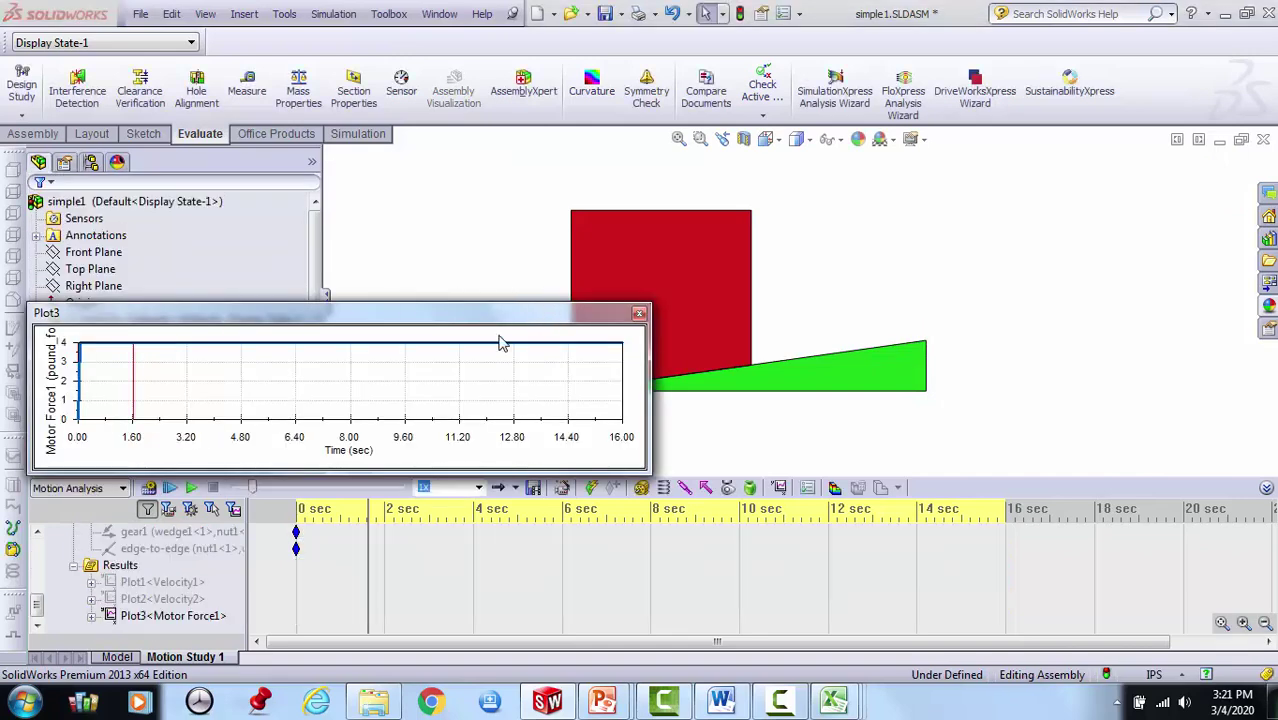
Enlarge the motor force plot, export its data as LinearMotor1.csv to the wedge0 folder, and close the plot.
{"action": "left_click_drag", "start_coordinate": [650, 471], "coordinate": [802, 577]}
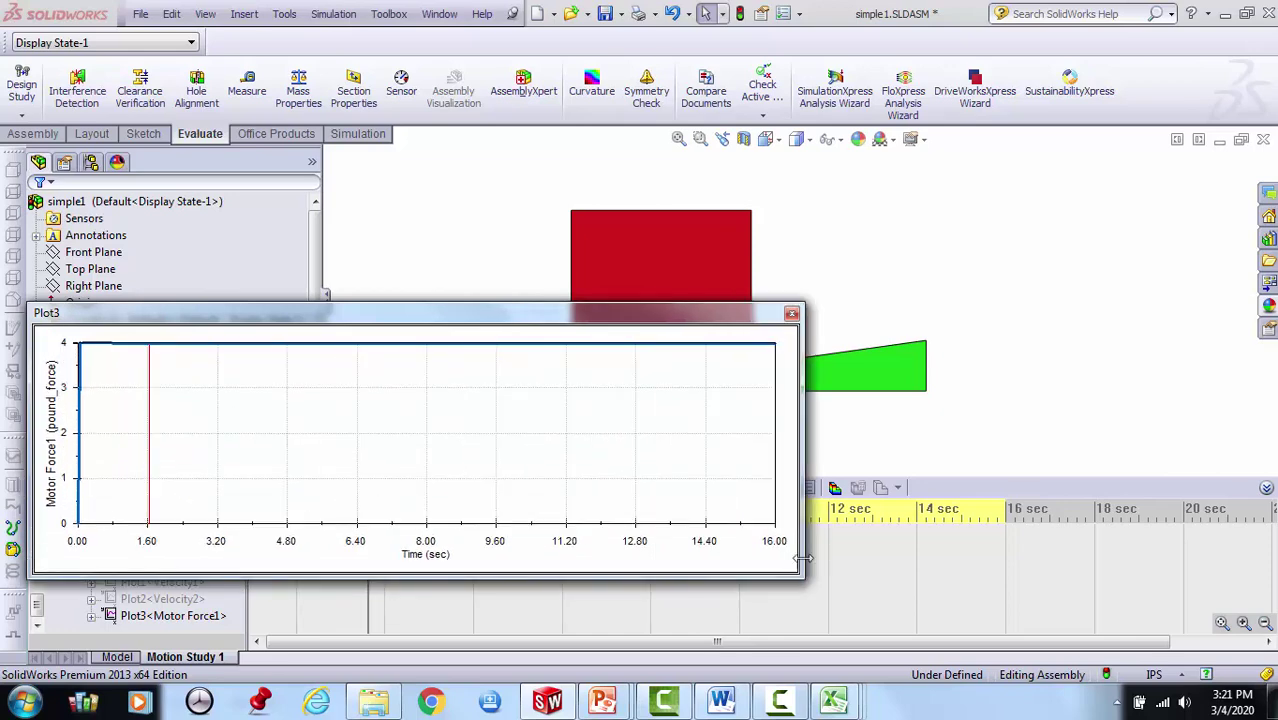
{"action": "right_click", "coordinate": [783, 471]}
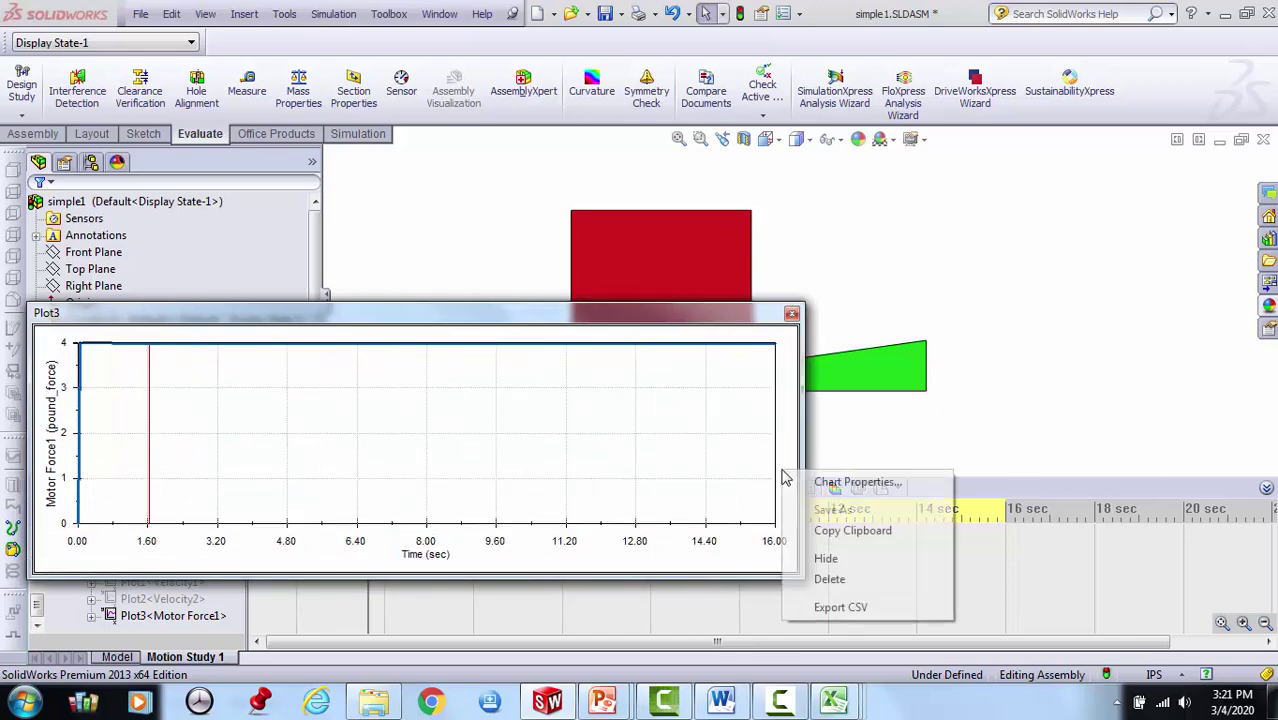
{"action": "left_click", "coordinate": [838, 607]}
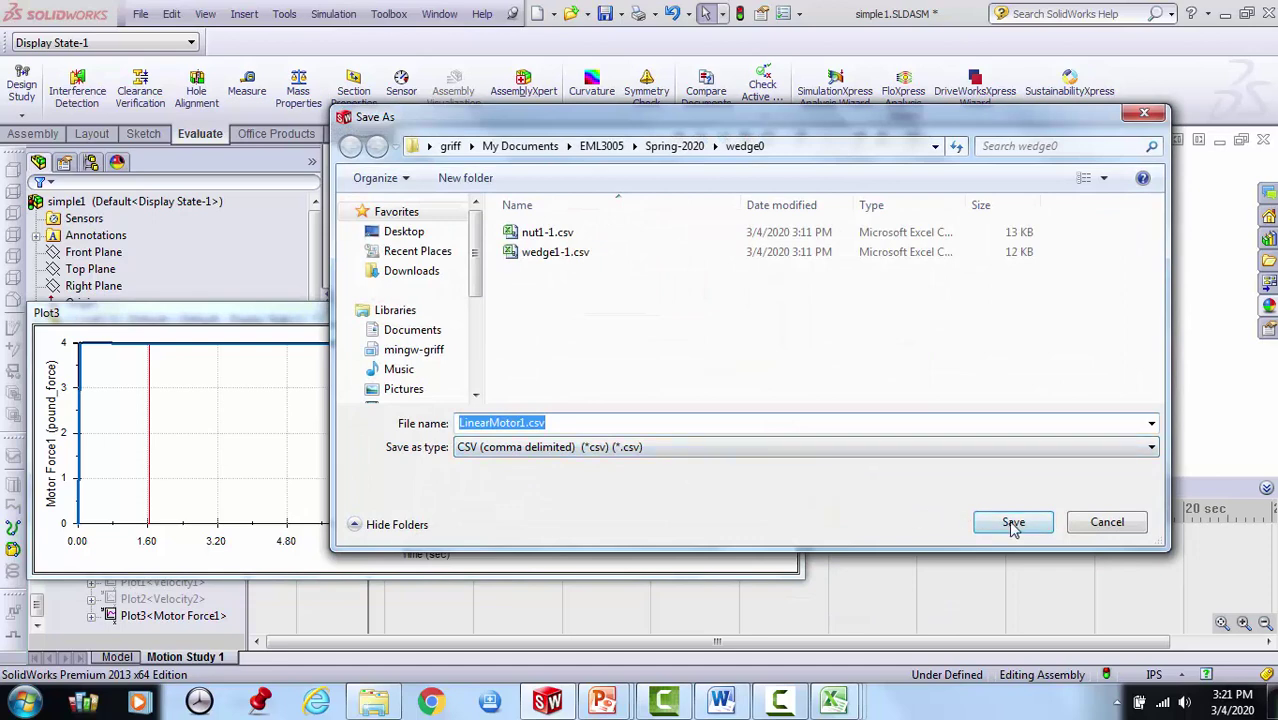
{"action": "left_click", "coordinate": [1013, 524]}
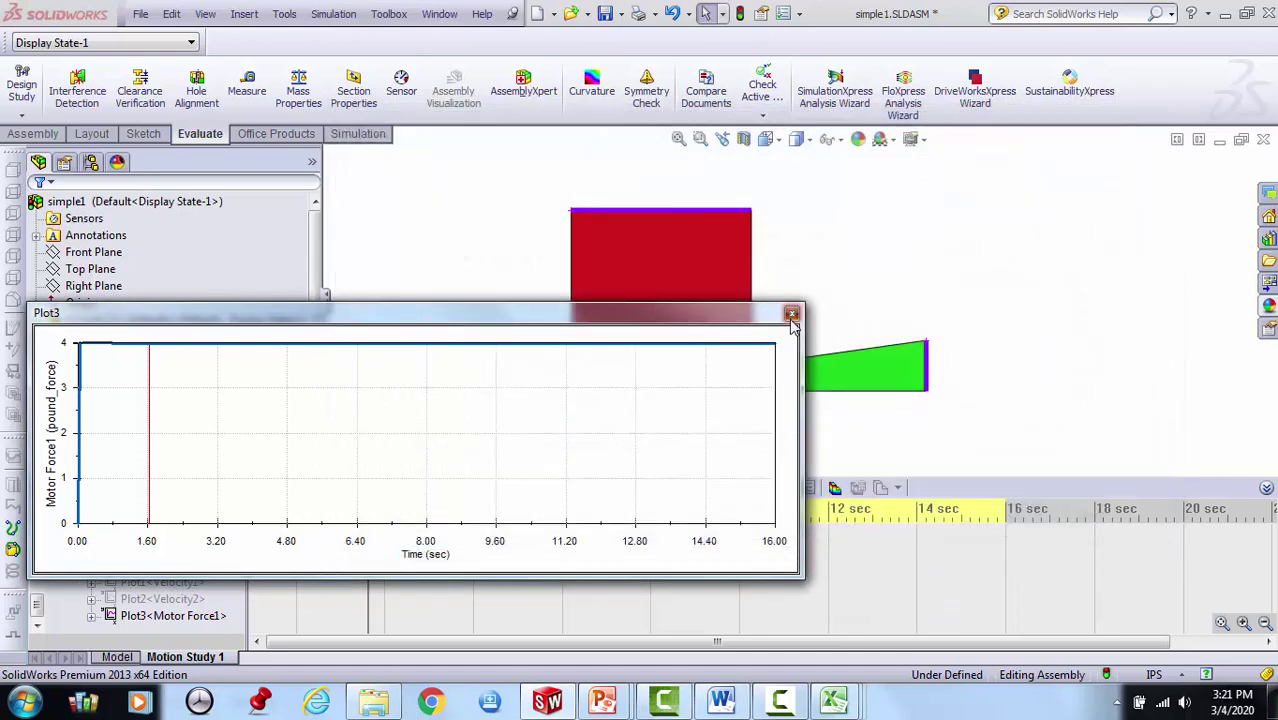
{"action": "left_click", "coordinate": [791, 315]}
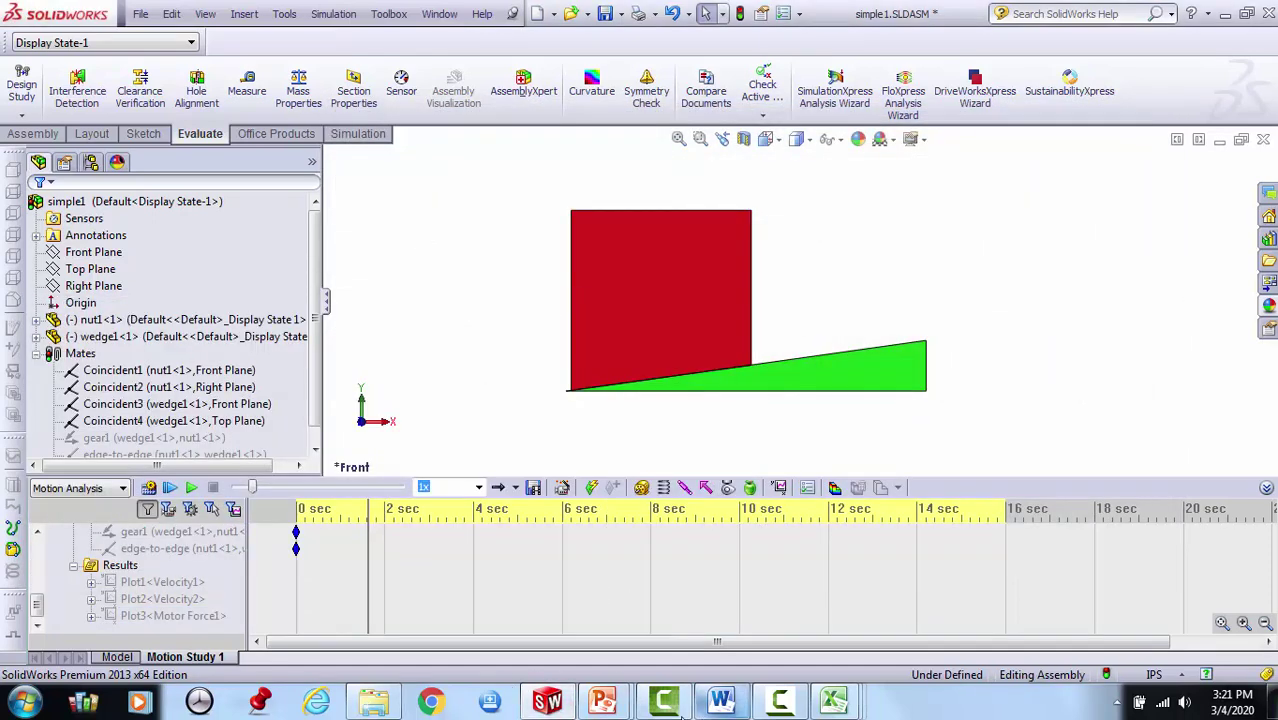
Open LinearMotor1.csv from the wedge0 folder in Excel and look through the motor force values over time.
{"action": "left_click", "coordinate": [396, 705]}
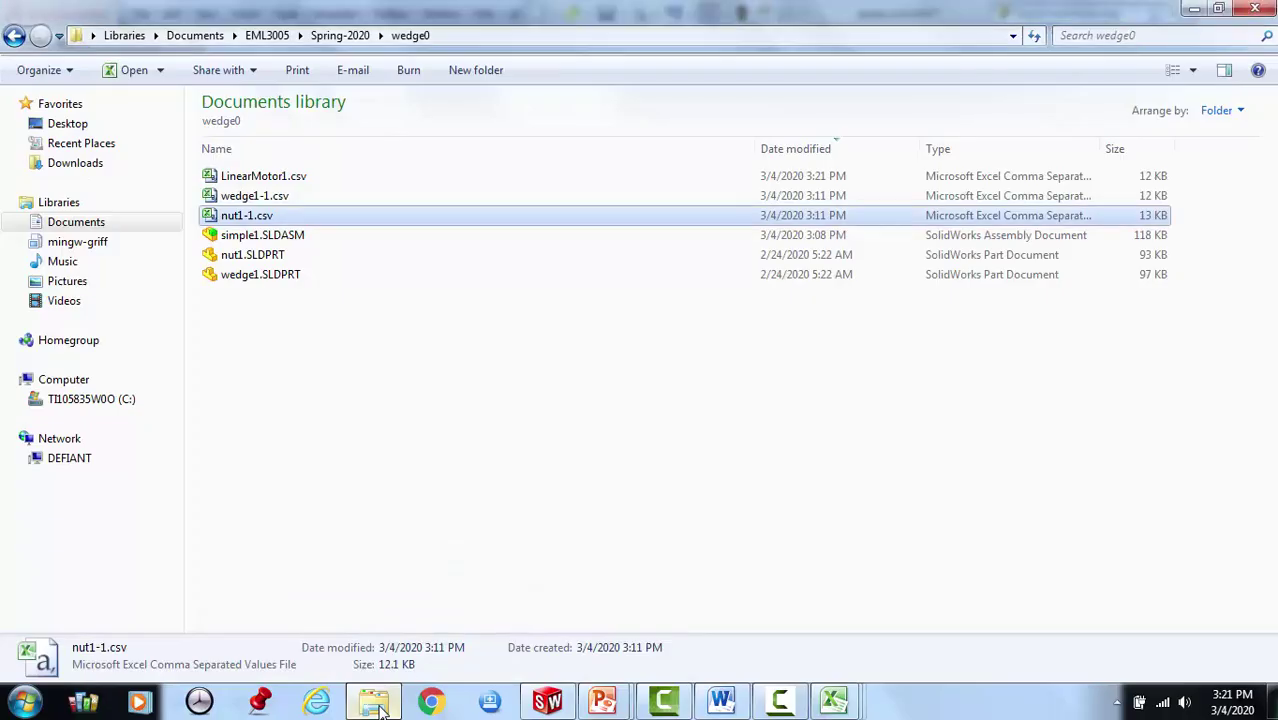
{"action": "double_click", "coordinate": [330, 182]}
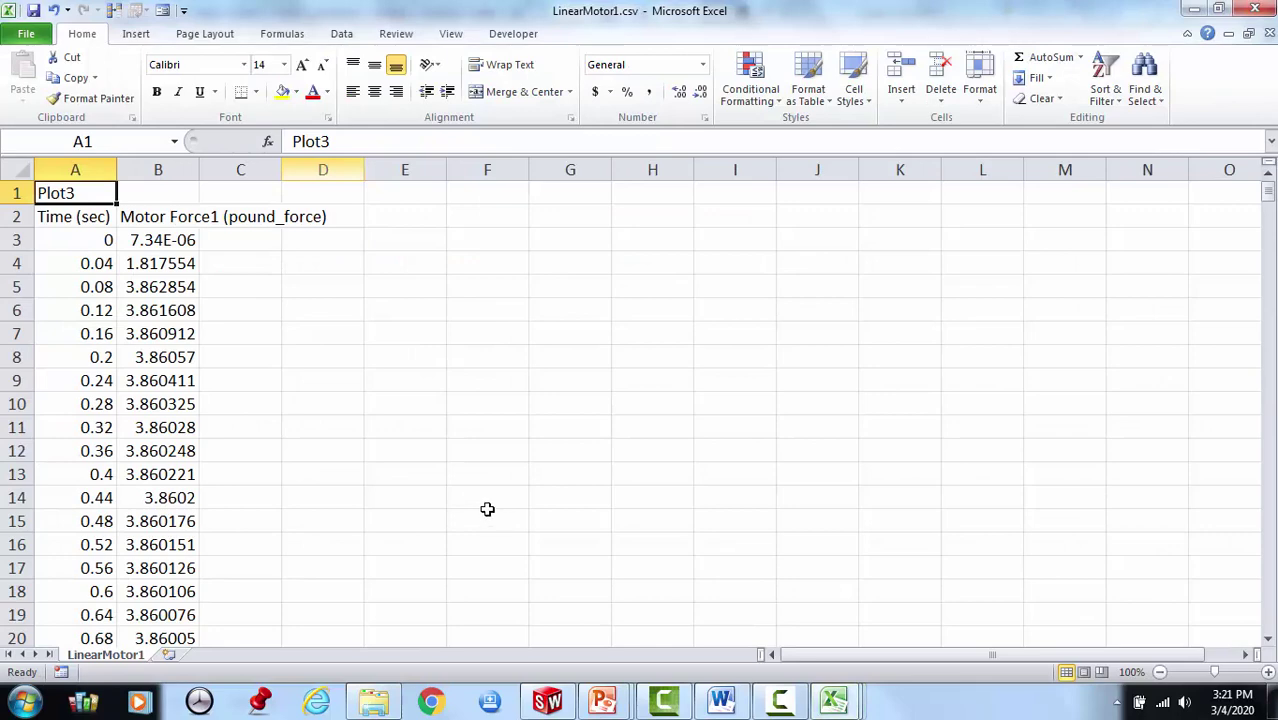
{"action": "left_click", "coordinate": [172, 591]}
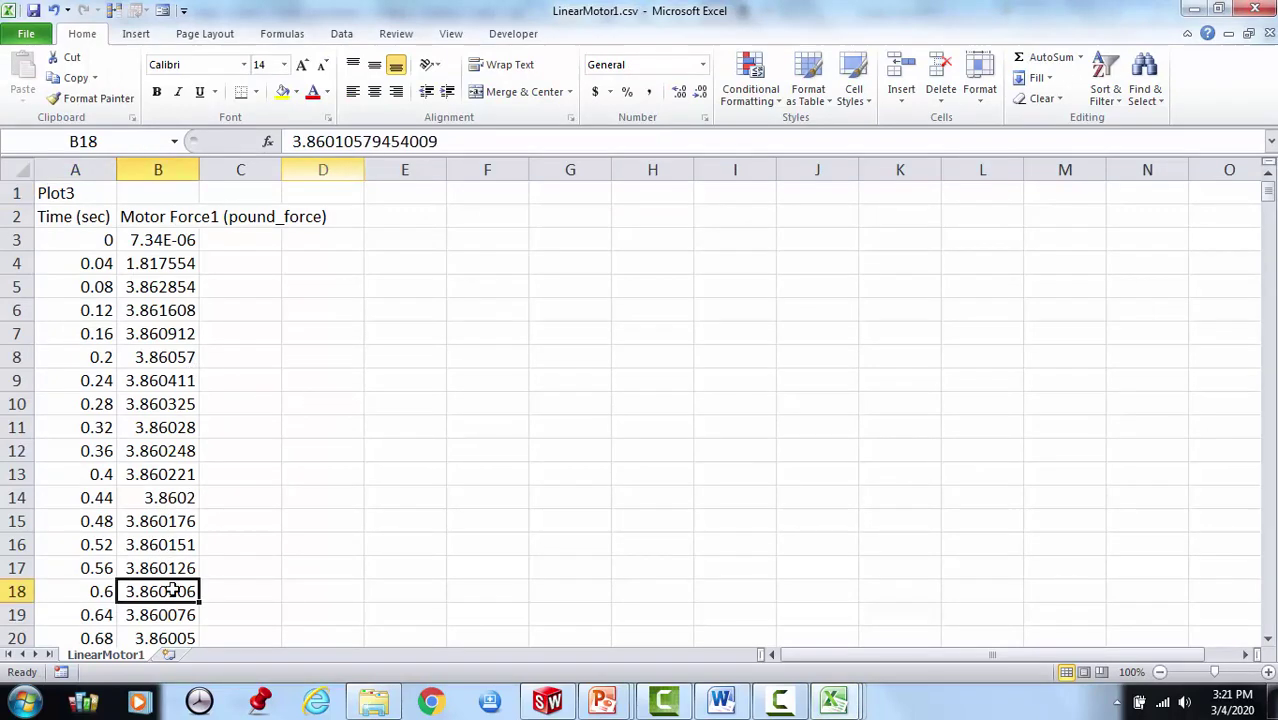
{"action": "scroll", "coordinate": [302, 572], "scroll_direction": "down", "scroll_amount": 9}
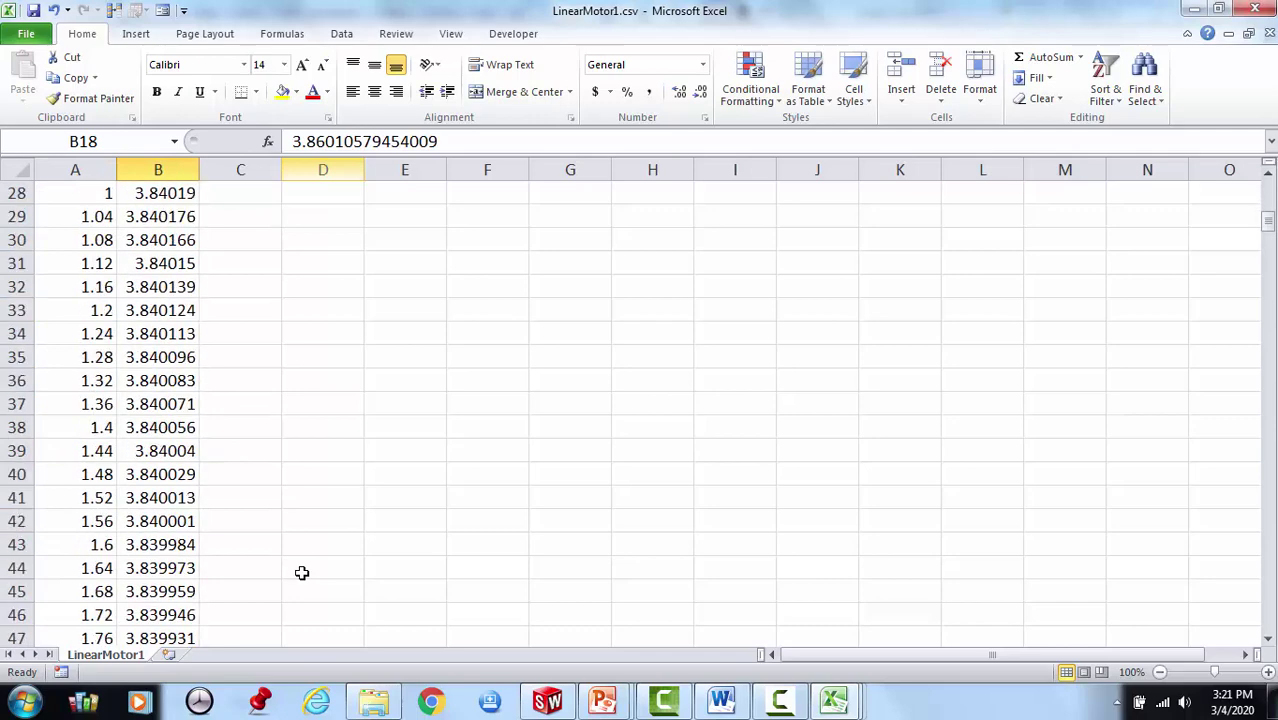
{"action": "scroll", "coordinate": [302, 572], "scroll_direction": "down", "scroll_amount": 7}
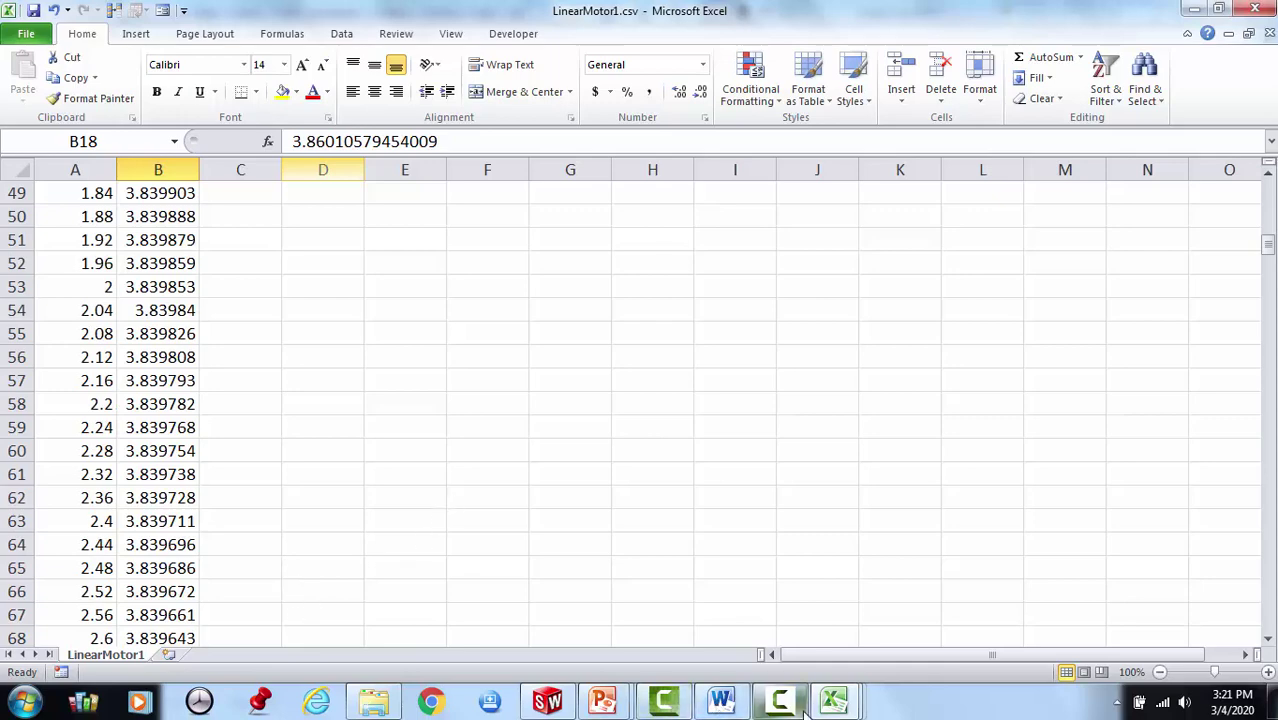
Switch to wedge1.xlsx and check the theoretical PR(lbf) value and formula in cell I3.
{"action": "mouse_move", "coordinate": [835, 703]}
{"action": "left_click", "coordinate": [540, 600]}
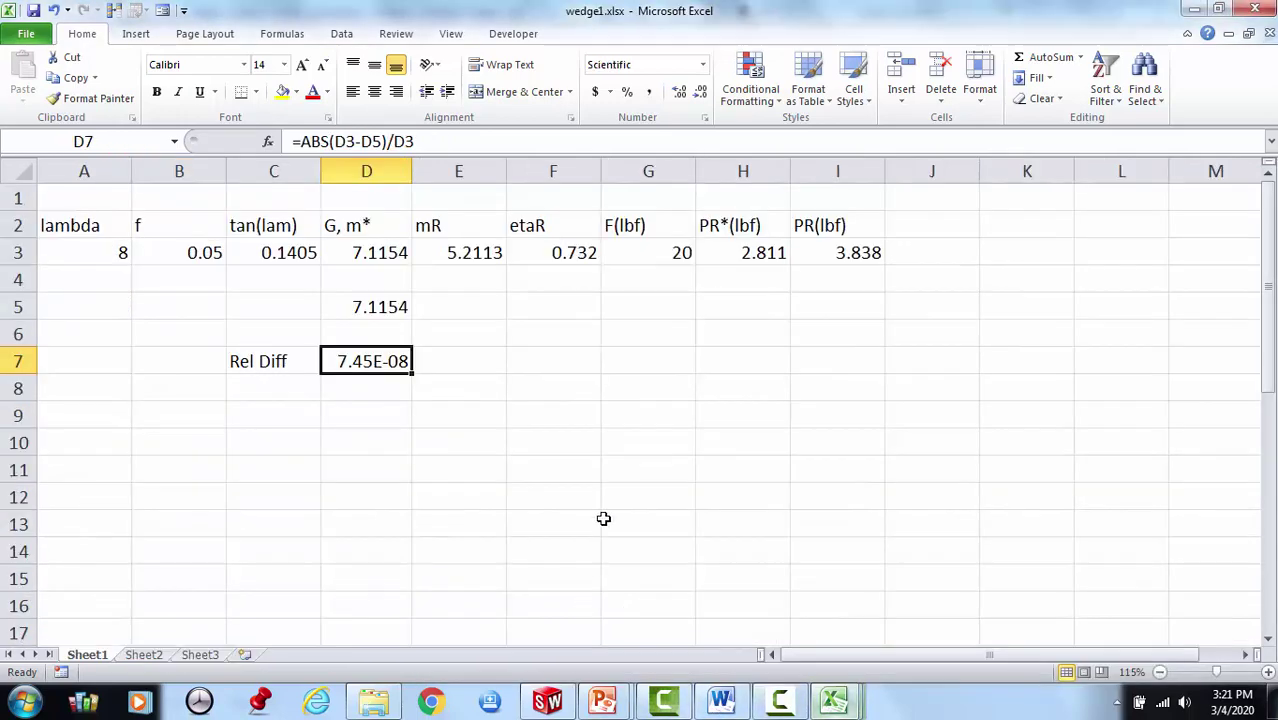
{"action": "left_click", "coordinate": [845, 256]}
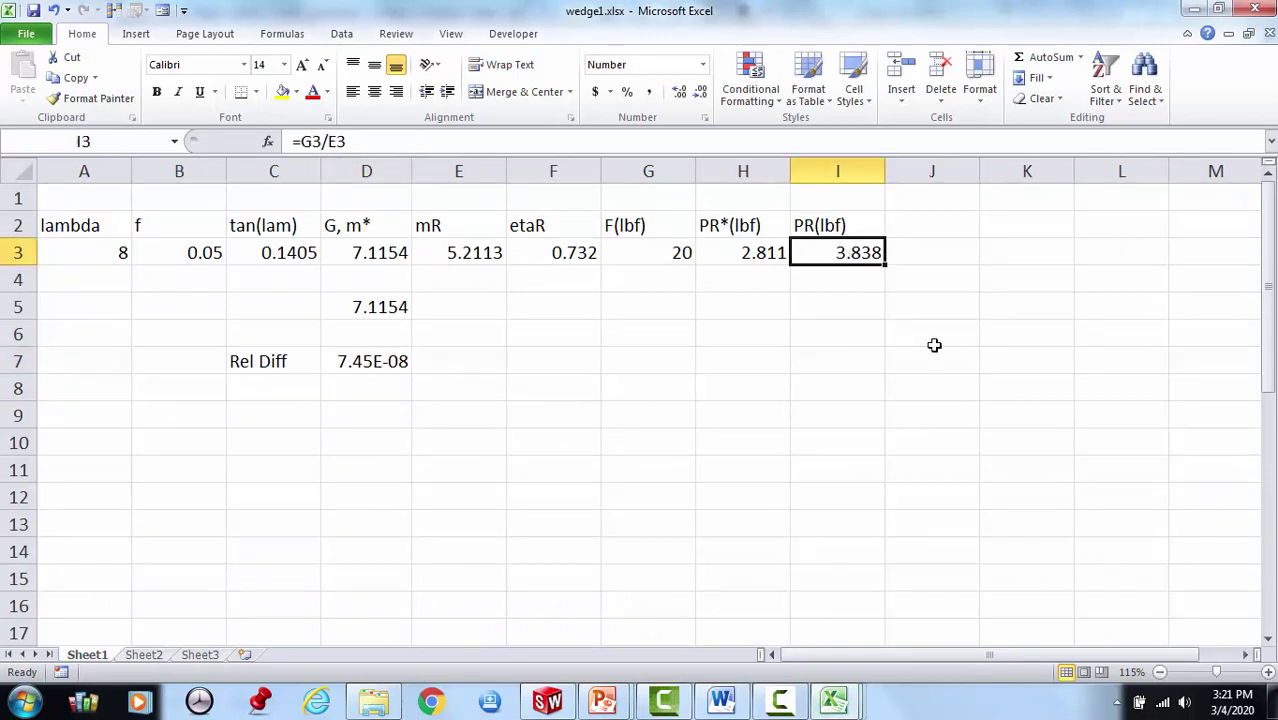
{"action": "key", "text": "Down"}
{"action": "key", "text": "Down"}
{"action": "key", "text": "Down"}
{"action": "key", "text": "Down"}
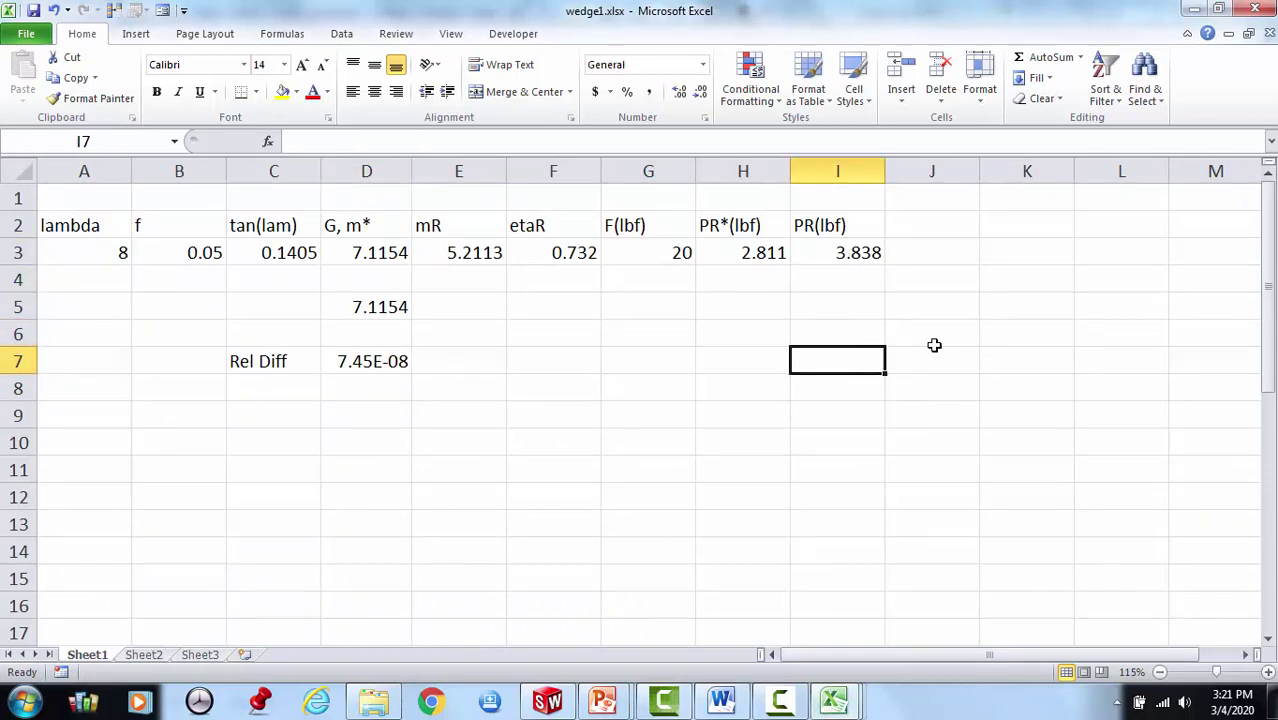
{"action": "left_click", "coordinate": [870, 257]}
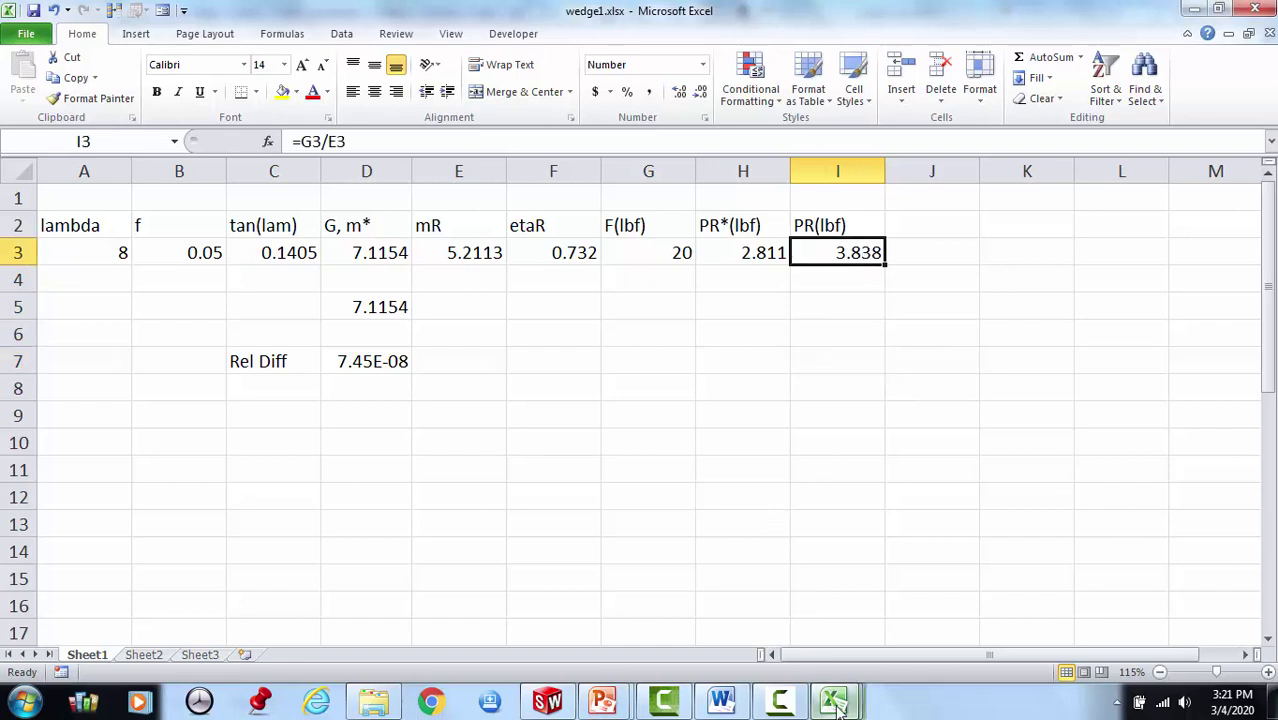
Return to LinearMotor1.csv and calculate the average motor force in cell E51 with the formula =AVERAGE(B50:B400).
{"action": "mouse_move", "coordinate": [835, 705]}
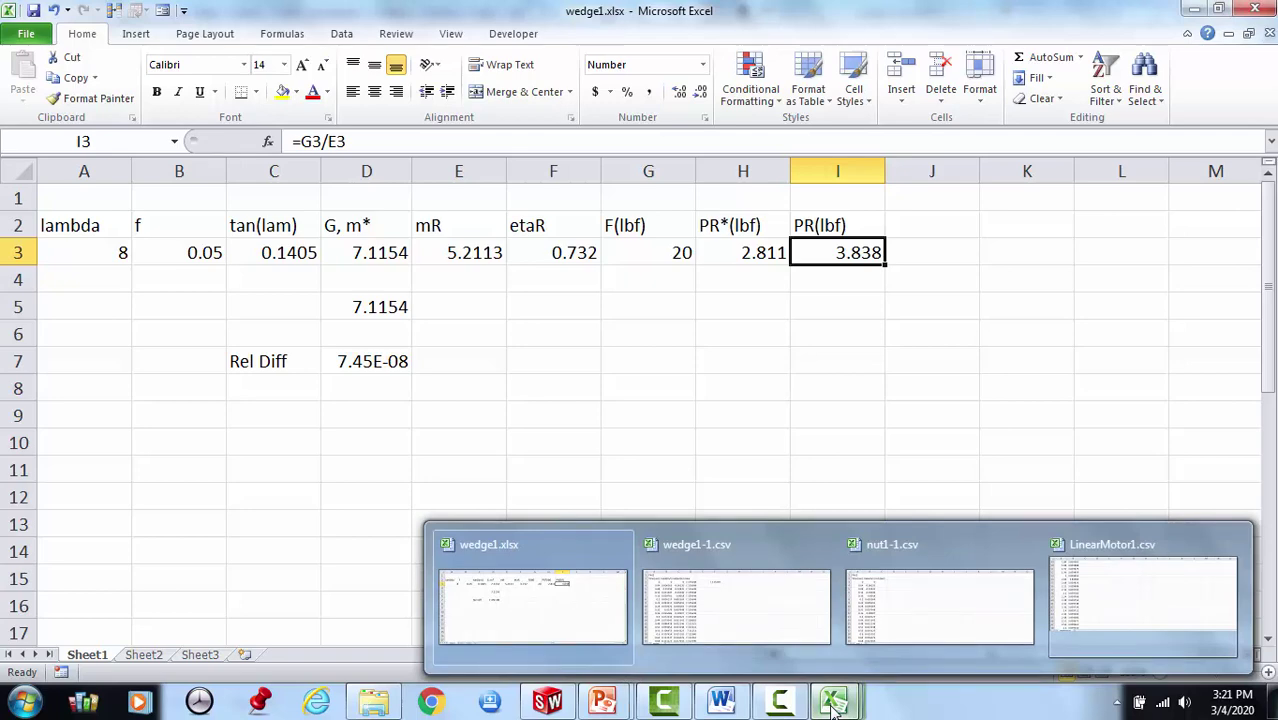
{"action": "left_click", "coordinate": [1133, 594]}
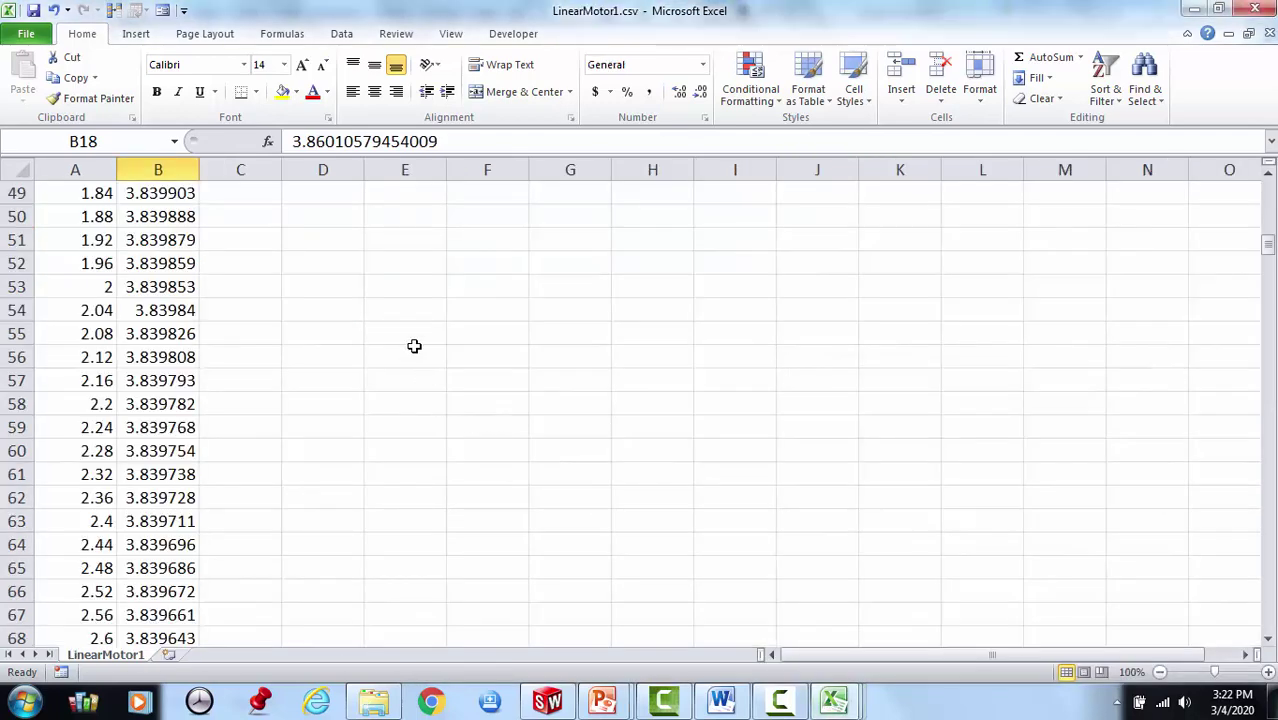
{"action": "left_click", "coordinate": [413, 246]}
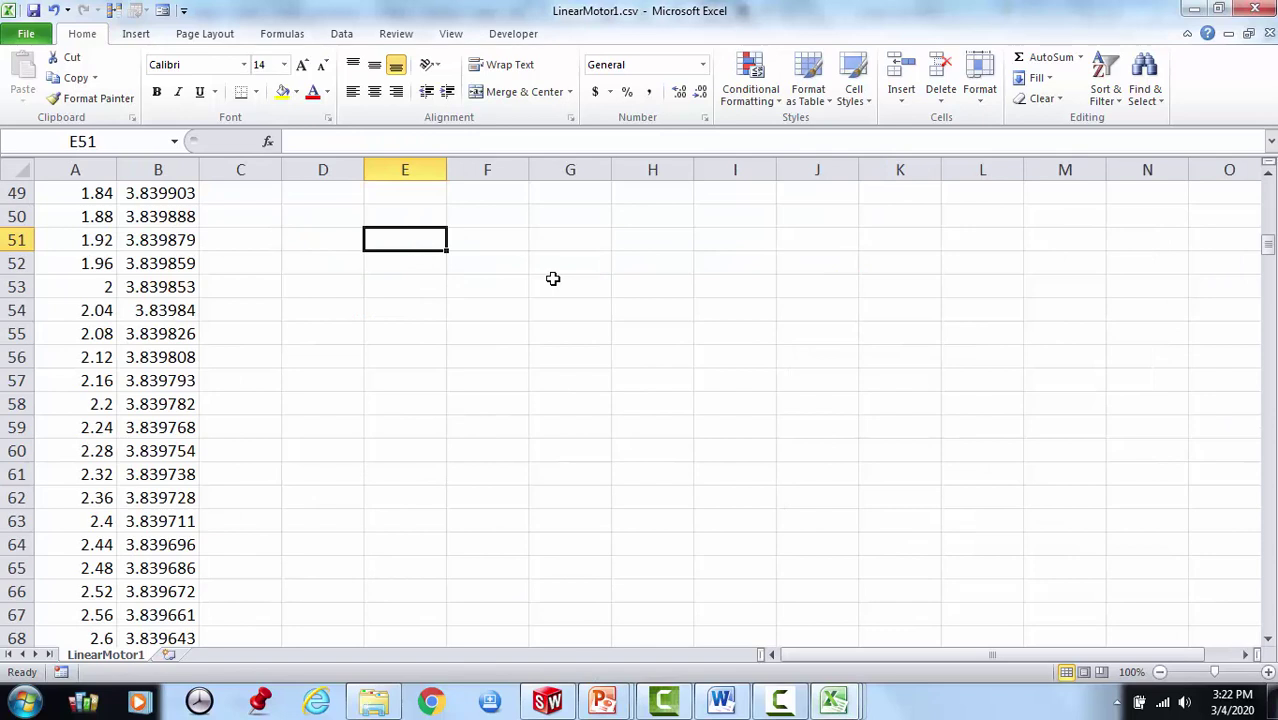
{"action": "type", "text": "="}
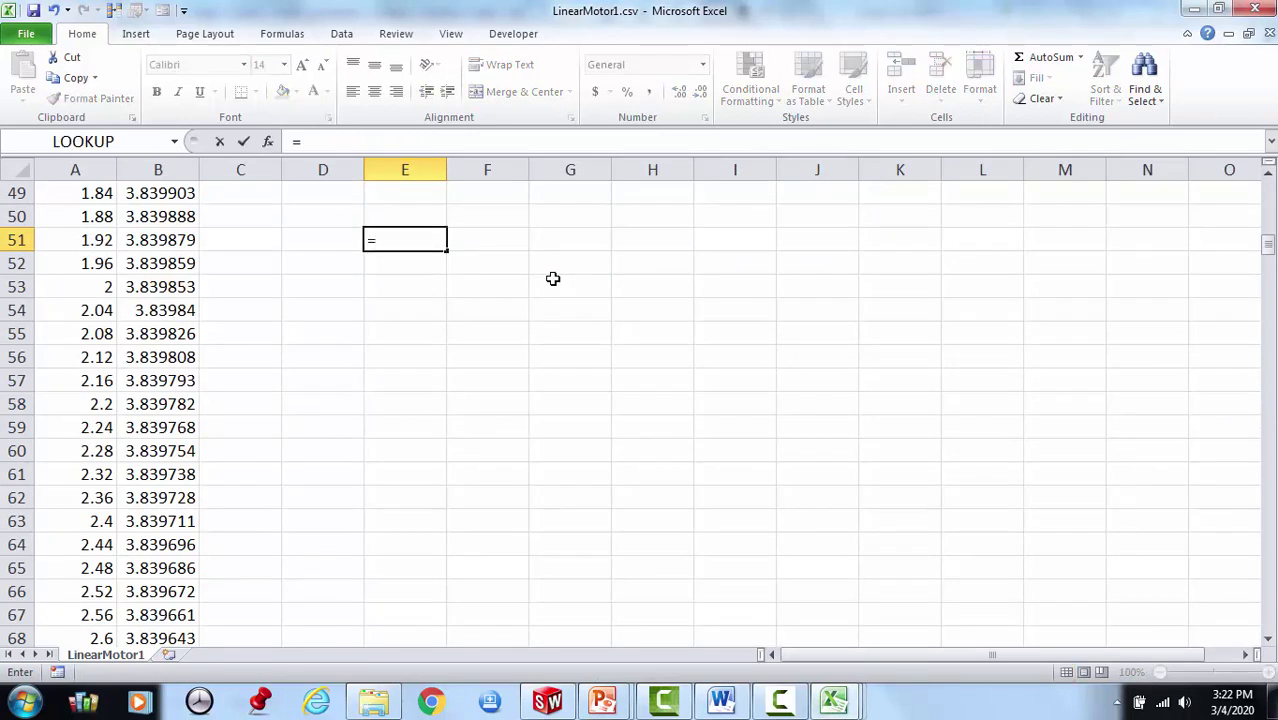
{"action": "type", "text": "averag"}
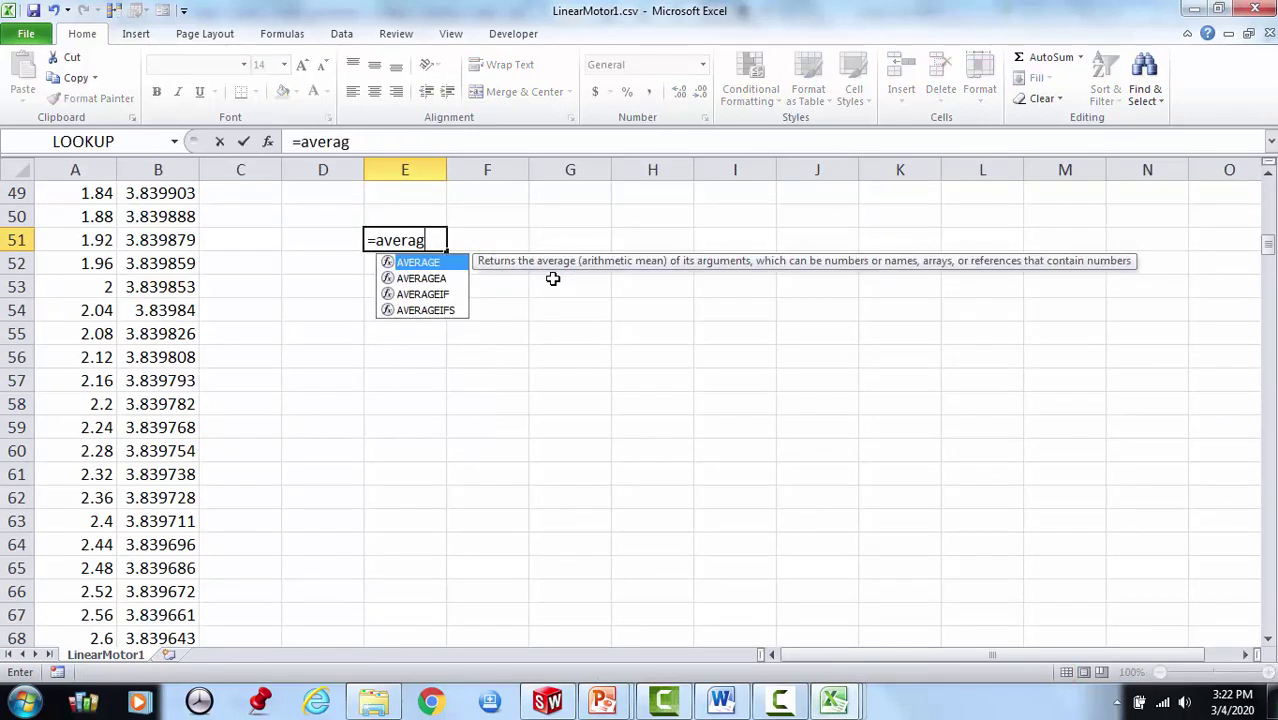
{"action": "type", "text": "e(d50:d"}
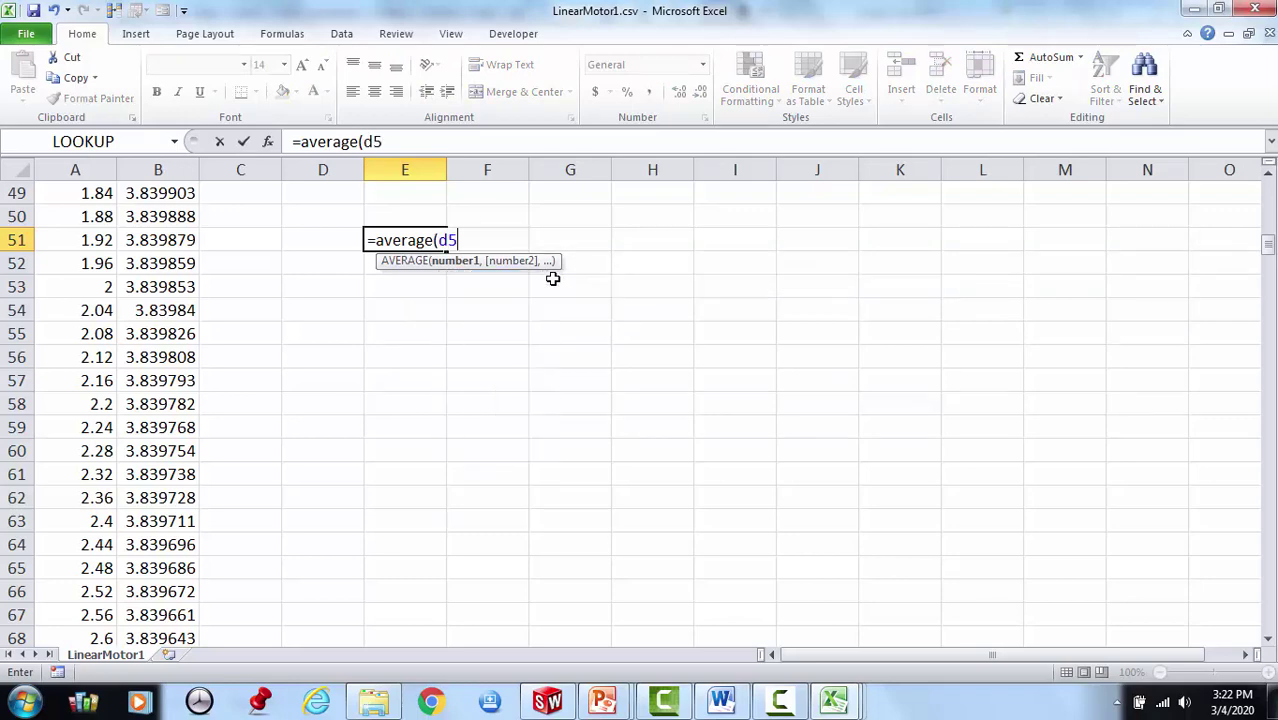
{"action": "type", "text": "0:d400"}
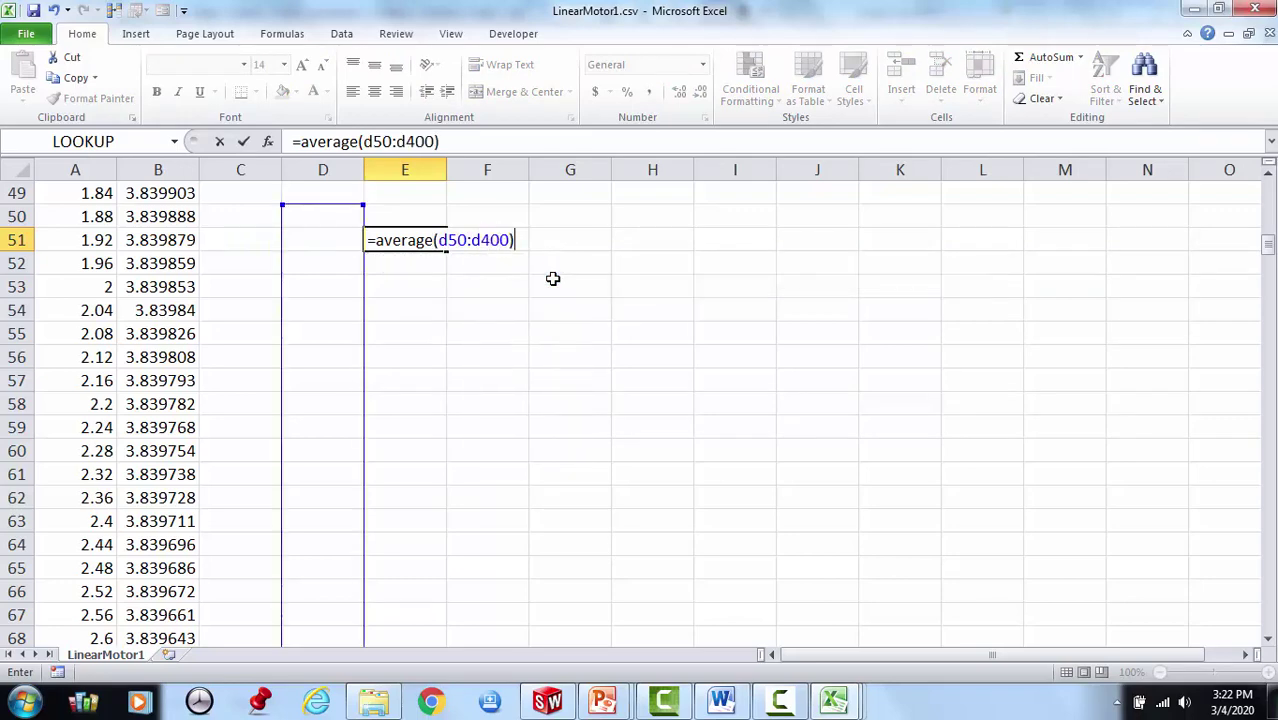
{"action": "left_click", "coordinate": [364, 142]}
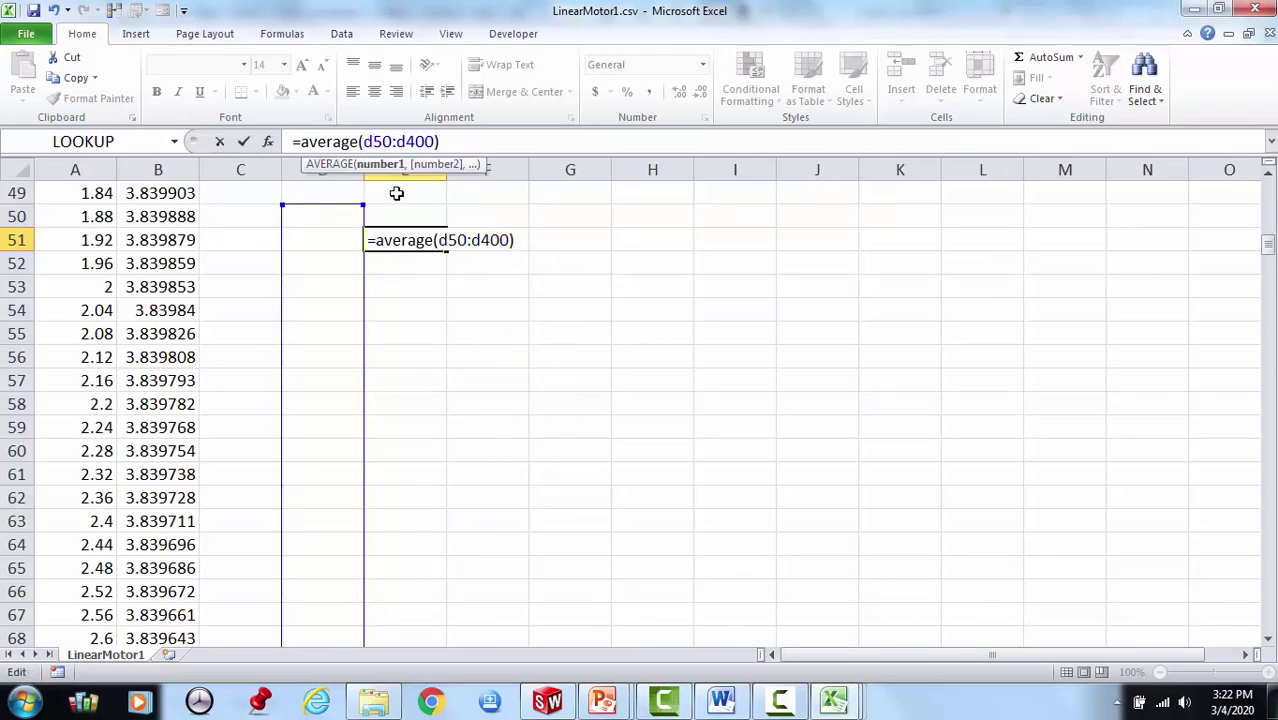
{"action": "key", "text": "BackSpace"}
{"action": "type", "text": "b"}
{"action": "key", "text": "Right"}
{"action": "key", "text": "Right"}
{"action": "key", "text": "Right"}
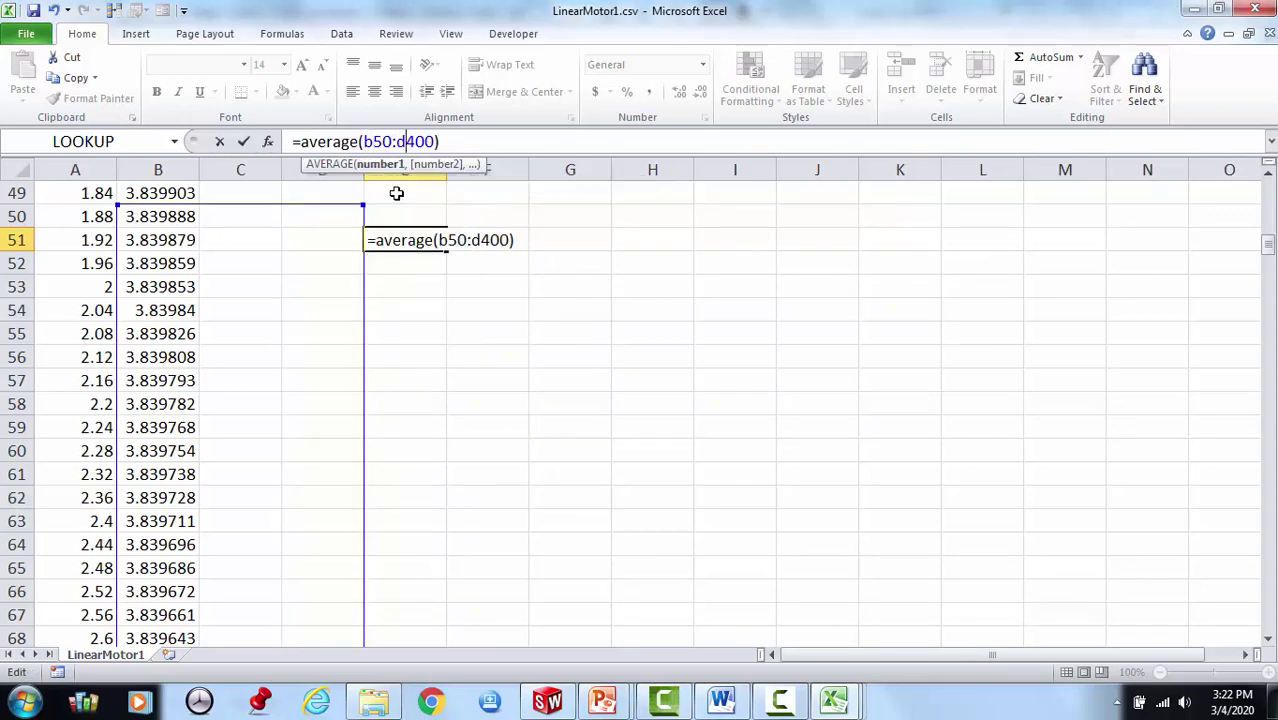
{"action": "key", "text": "BackSpace"}
{"action": "type", "text": "b"}
{"action": "key", "text": "Return"}
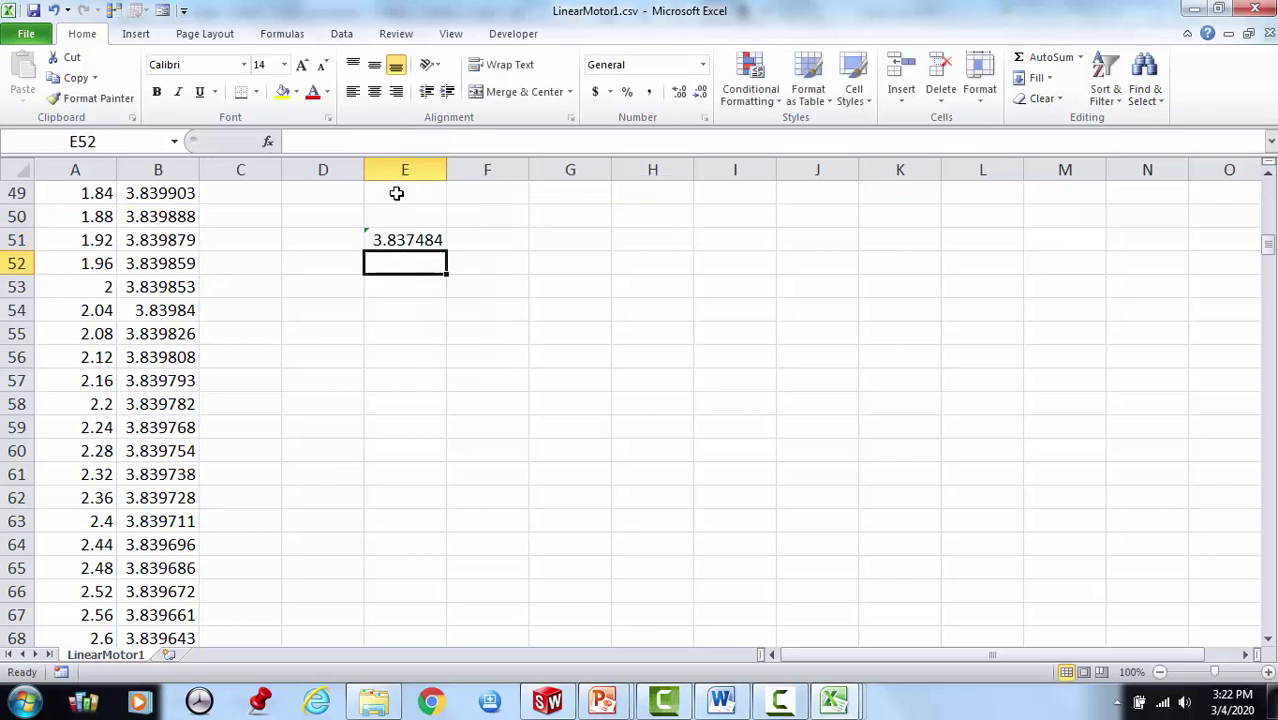
Copy the average motor force from E51 of LinearMotor1.csv and paste it as a value into I5 of wedge1.xlsx.
{"action": "key", "text": "Up"}
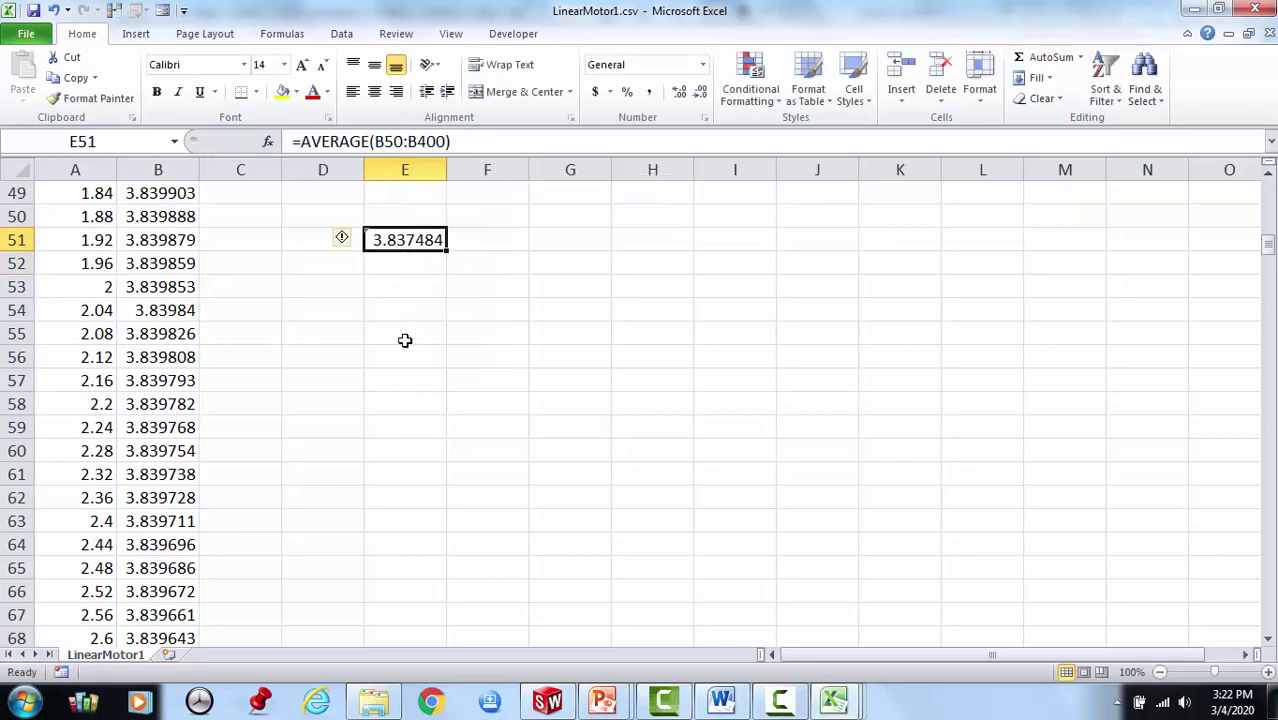
{"action": "key", "text": "ctrl+c"}
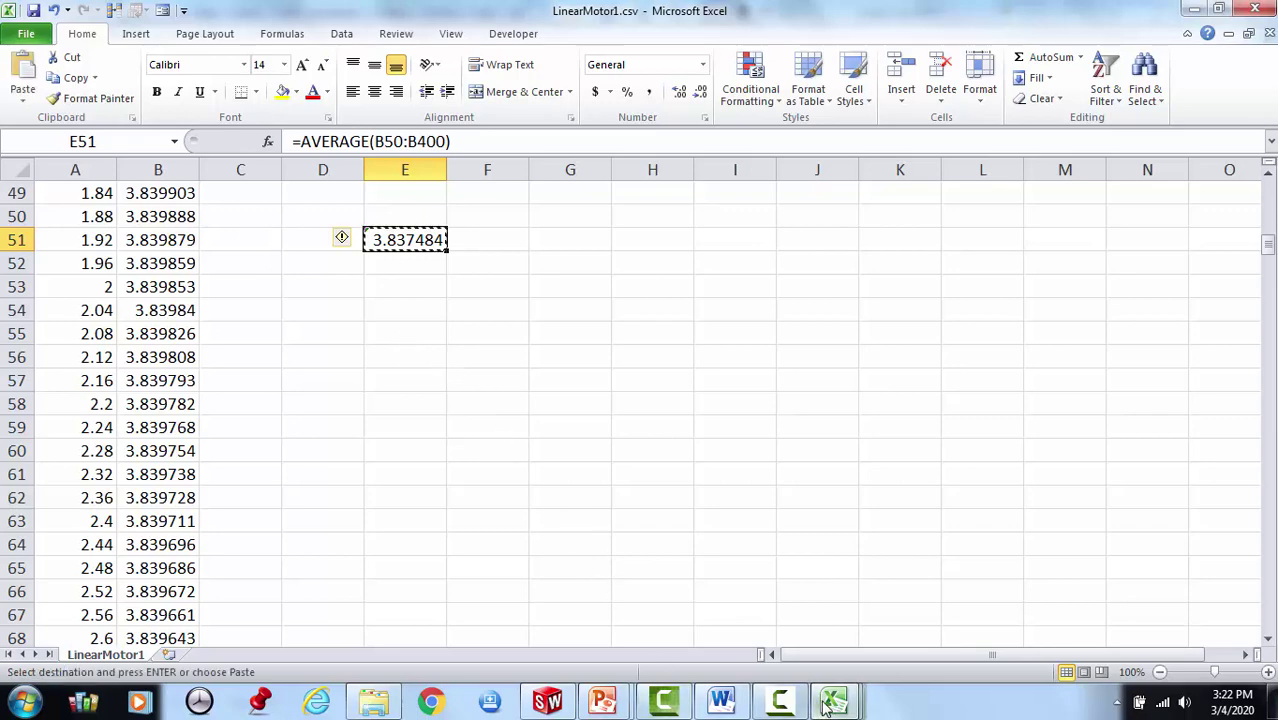
{"action": "mouse_move", "coordinate": [833, 700]}
{"action": "left_click", "coordinate": [543, 617]}
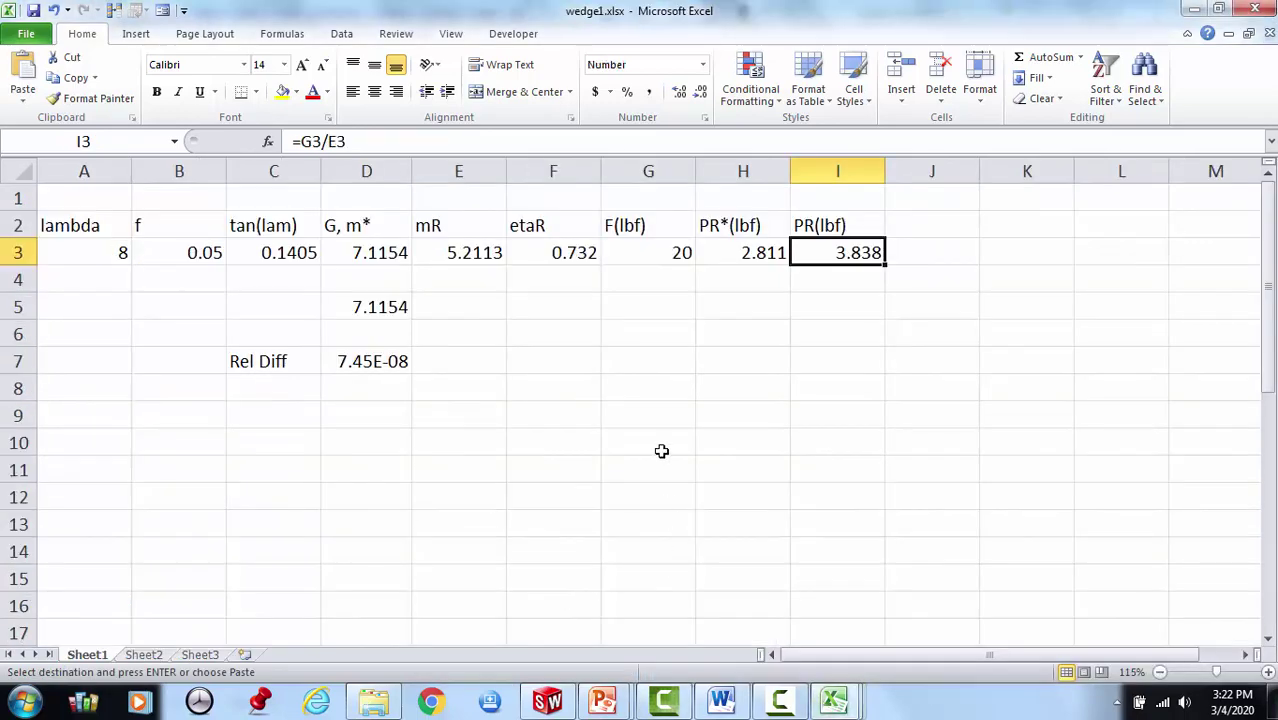
{"action": "left_click", "coordinate": [833, 309]}
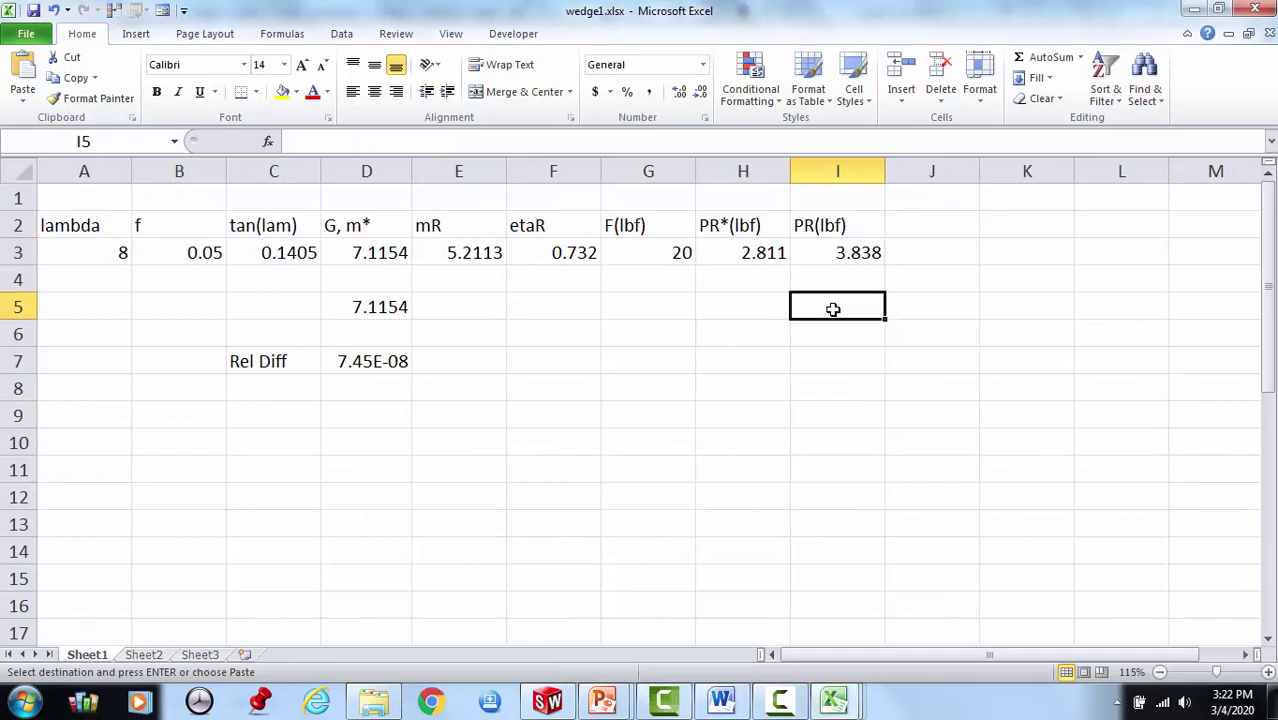
{"action": "right_click", "coordinate": [833, 309]}
{"action": "left_click", "coordinate": [884, 377]}
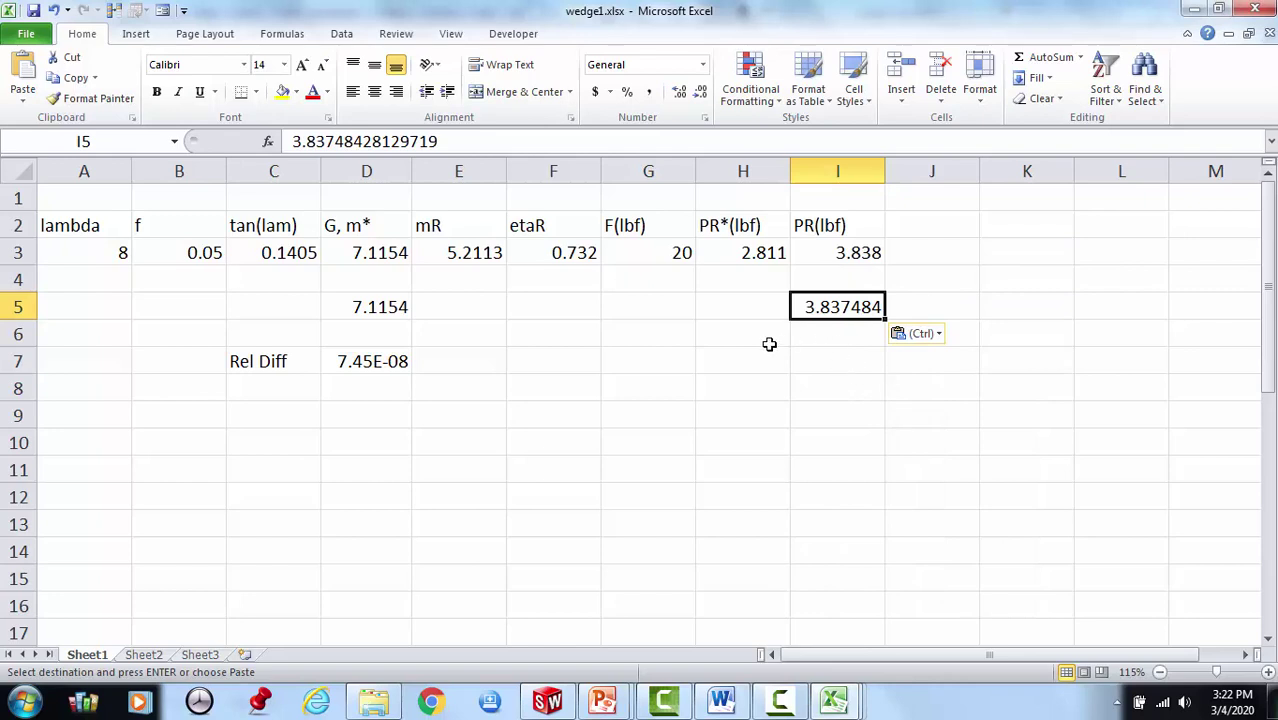
Label row 5 of the wedge1.xlsx sheet as SW in cell C5.
{"action": "left_click", "coordinate": [270, 304]}
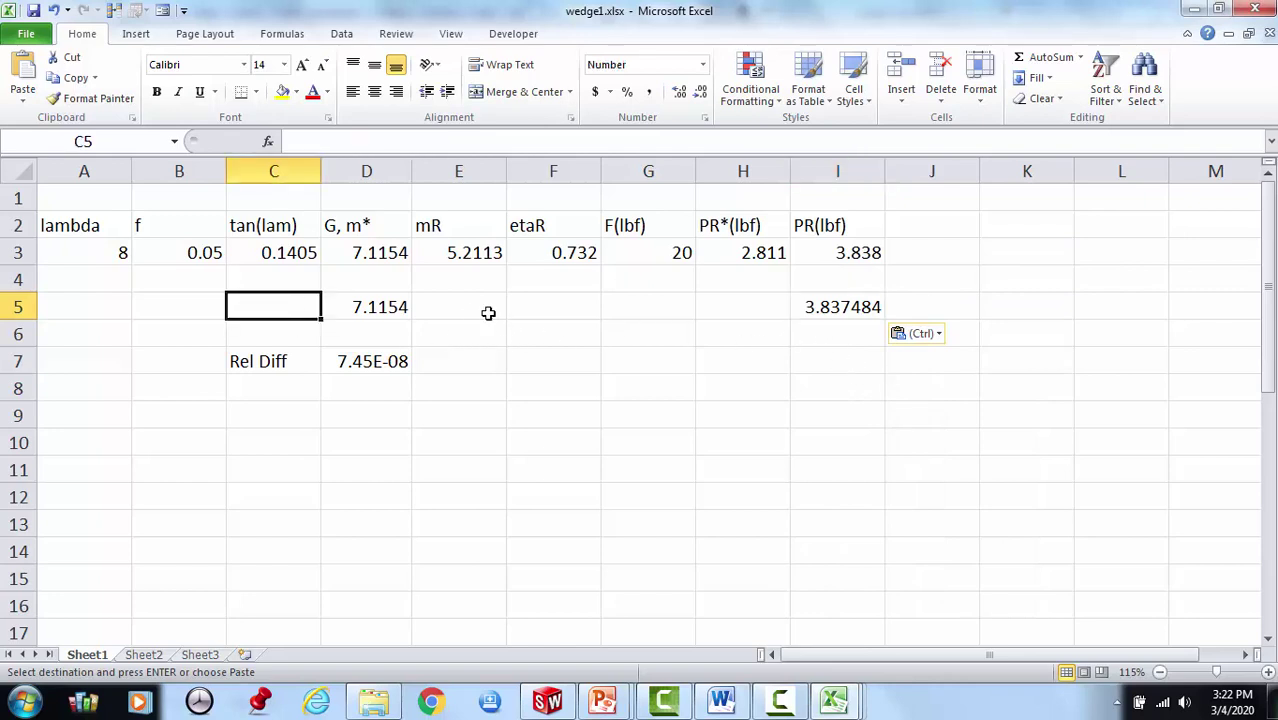
{"action": "type", "text": "SW"}
{"action": "key", "text": "Right"}
{"action": "key", "text": "Right"}
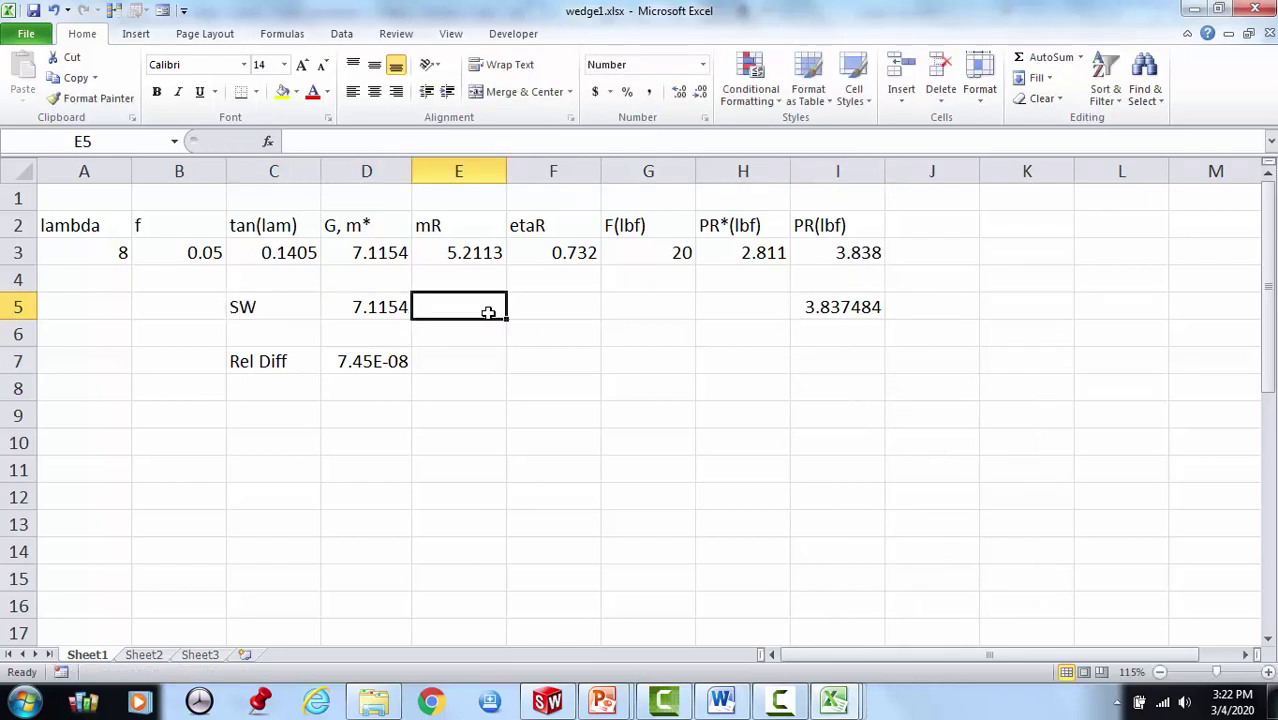
Copy the relative difference formula from D7 into I7 to compare the theoretical and simulated PR forces.
{"action": "key", "text": "Left"}
{"action": "key", "text": "Left"}
{"action": "key", "text": "Left"}
{"action": "key", "text": "Right"}
{"action": "key", "text": "Right"}
{"action": "key", "text": "Right"}
{"action": "key", "text": "Right"}
{"action": "key", "text": "Right"}
{"action": "key", "text": "Right"}
{"action": "key", "text": "Right"}
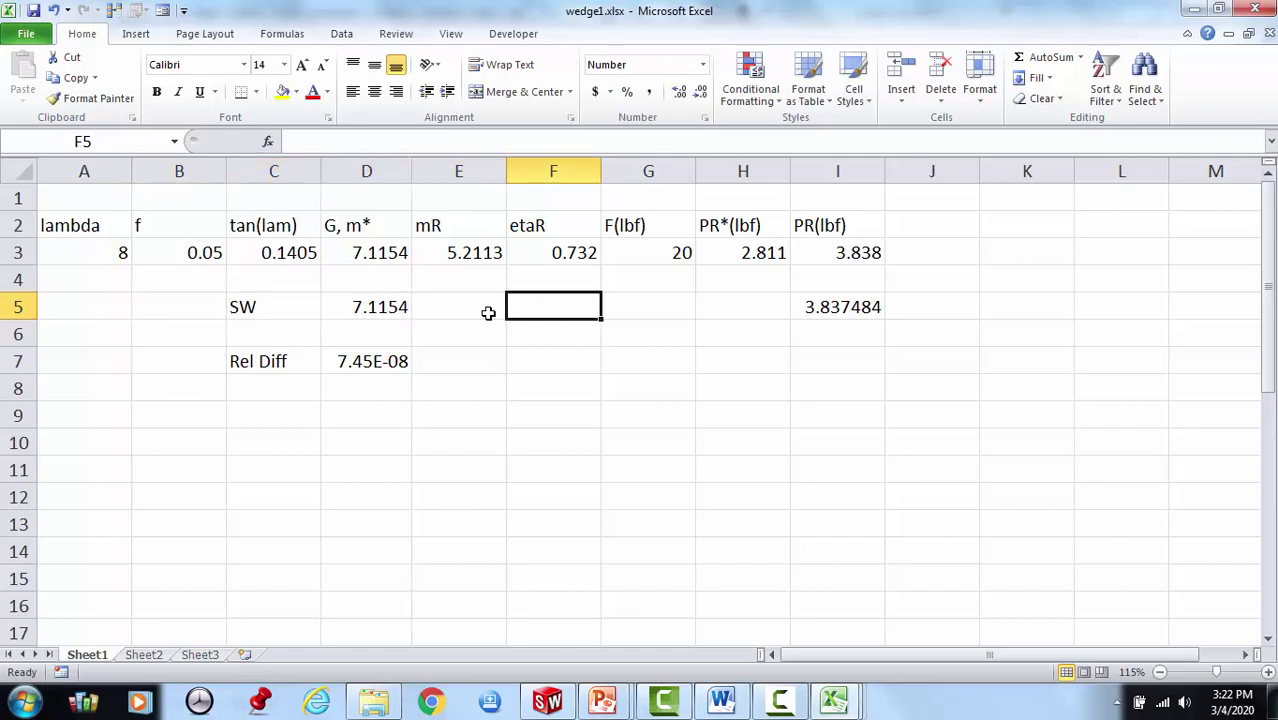
{"action": "key", "text": "Down"}
{"action": "key", "text": "Down"}
{"action": "key", "text": "Down"}
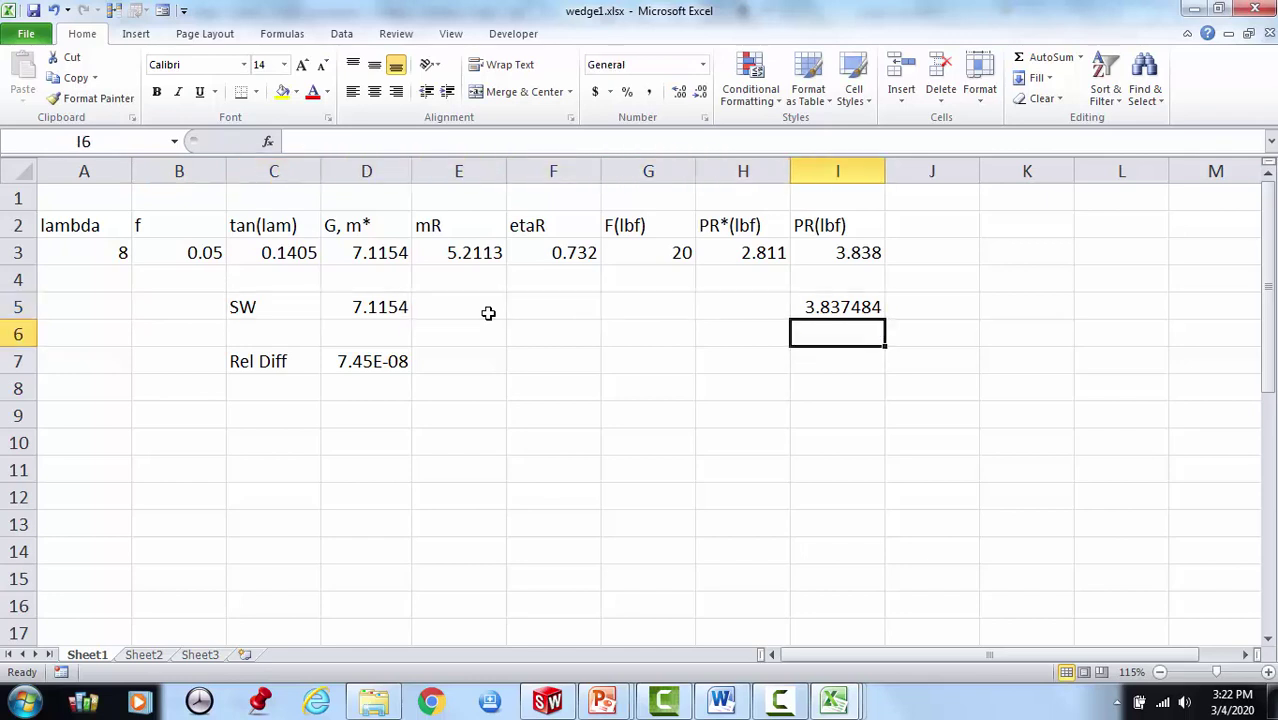
{"action": "key", "text": "Up"}
{"action": "key", "text": "Left"}
{"action": "key", "text": "Left"}
{"action": "key", "text": "Left"}
{"action": "key", "text": "Left"}
{"action": "key", "text": "Left"}
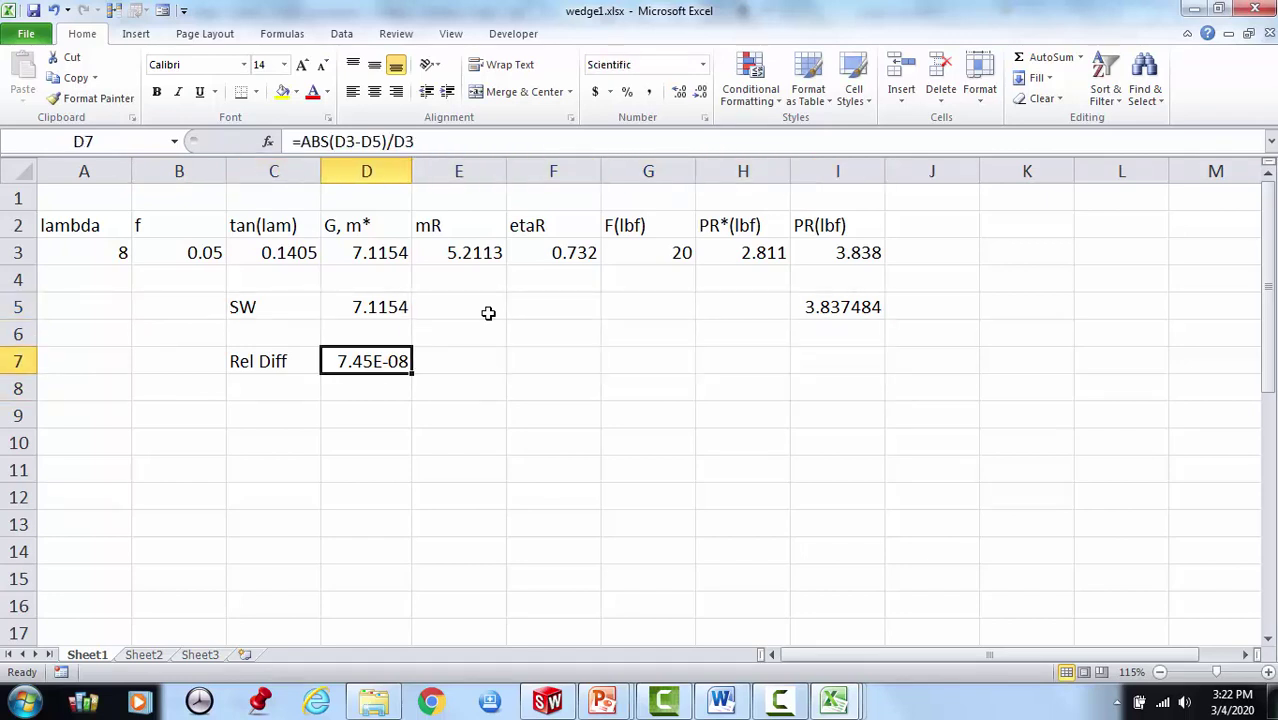
{"action": "key", "text": "ctrl+c"}
{"action": "key", "text": "Right"}
{"action": "key", "text": "Right"}
{"action": "key", "text": "Right"}
{"action": "key", "text": "Right"}
{"action": "key", "text": "Right"}
{"action": "key", "text": "Right"}
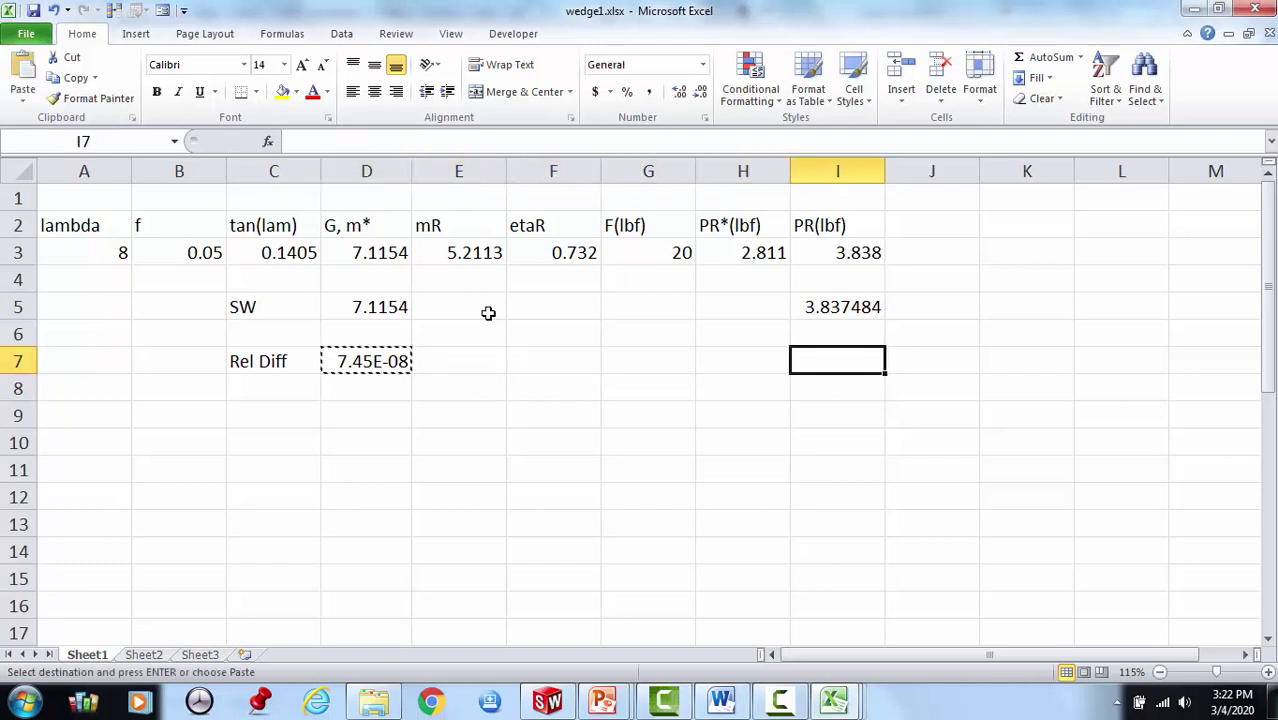
{"action": "key", "text": "Left"}
{"action": "key", "text": "ctrl+v"}
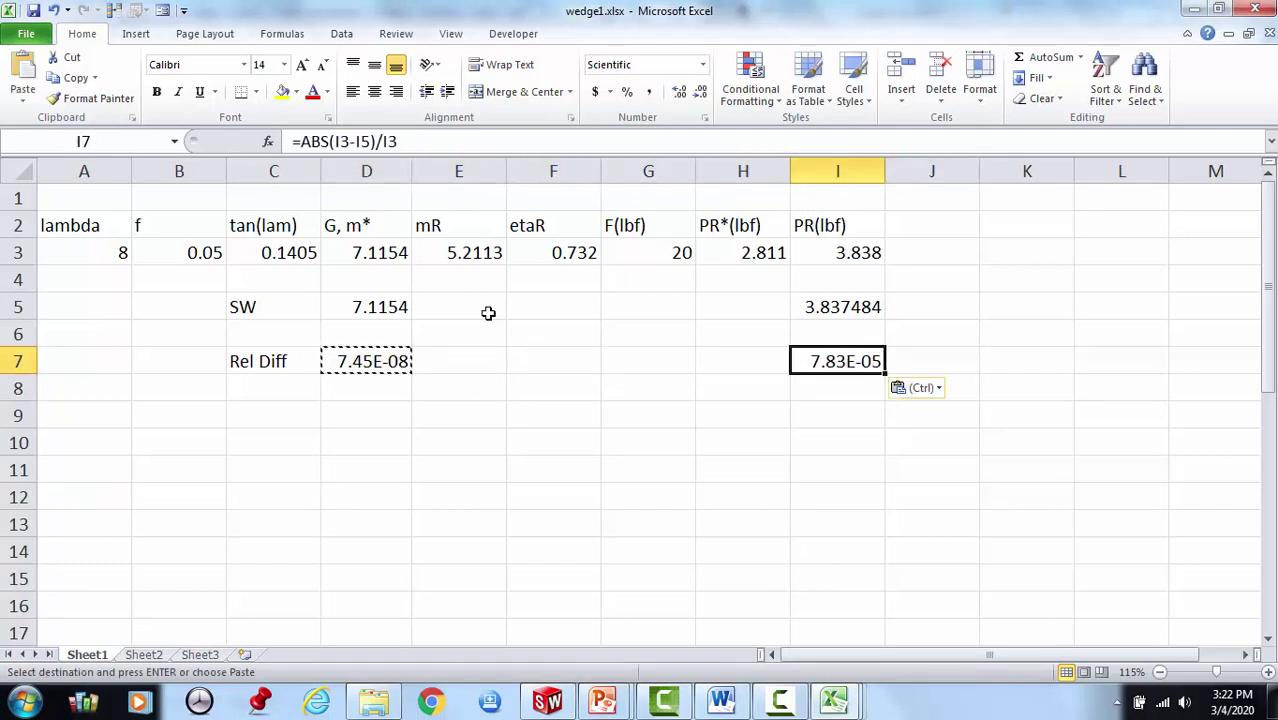
{"action": "key", "text": "Return"}
{"action": "key", "text": "Up"}
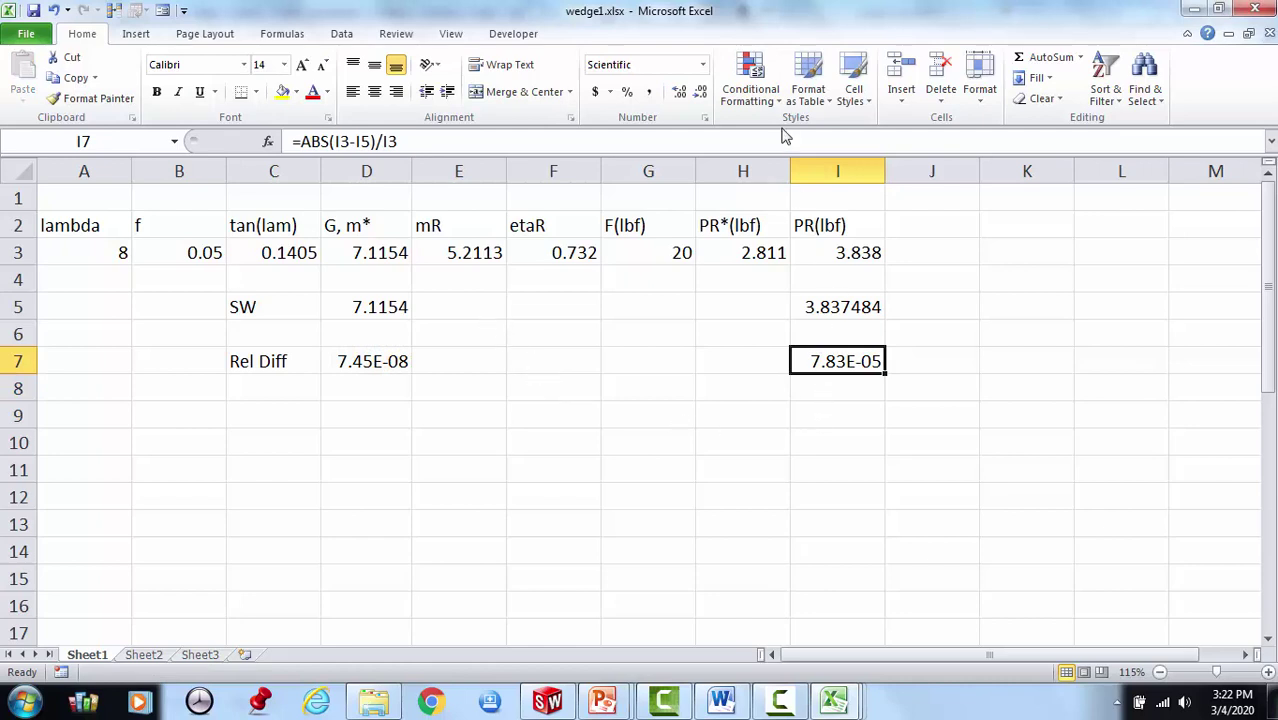
Format the relative difference in I7 as a Number with four decimal places.
{"action": "left_click", "coordinate": [703, 64]}
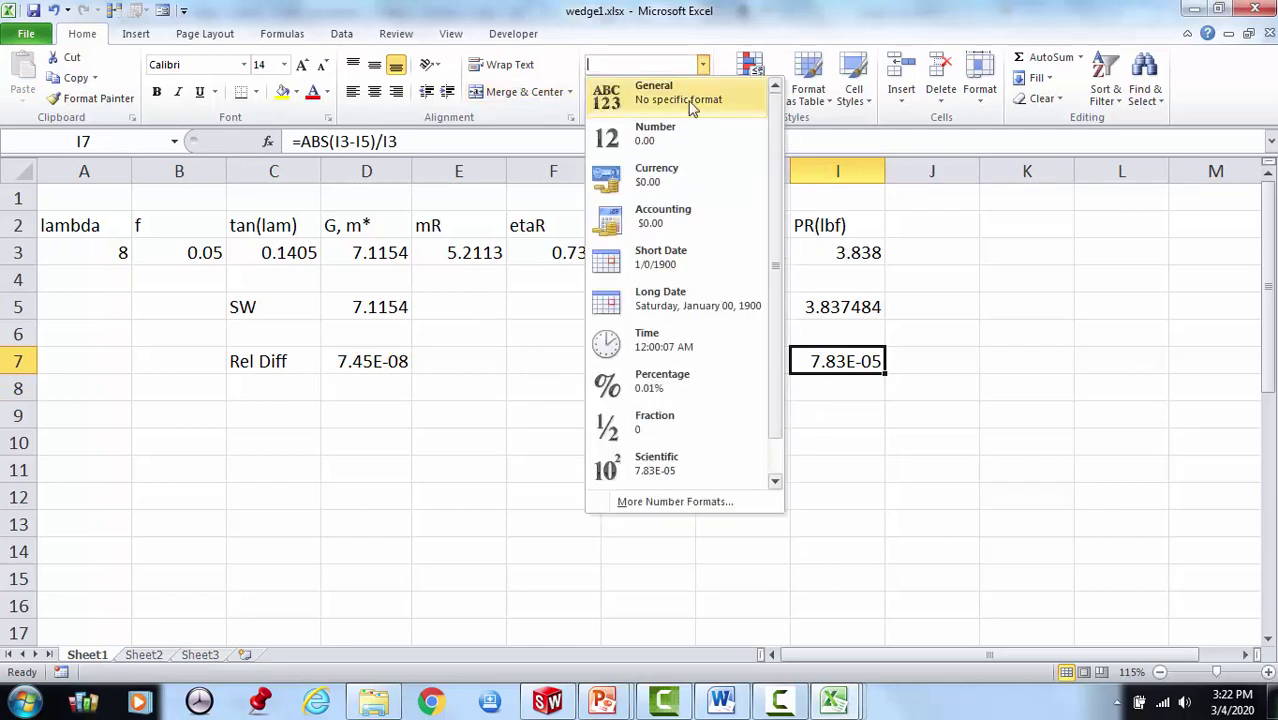
{"action": "left_click", "coordinate": [681, 132]}
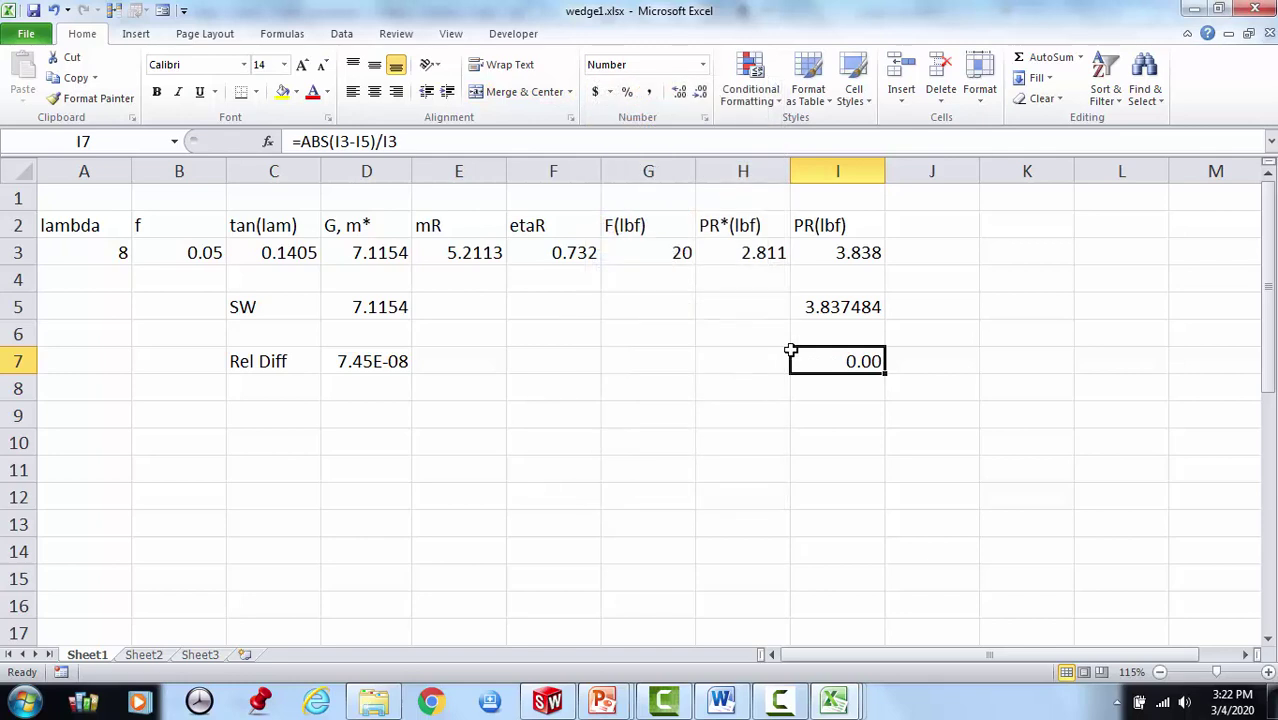
{"action": "left_click", "coordinate": [680, 92]}
{"action": "left_click", "coordinate": [680, 92]}
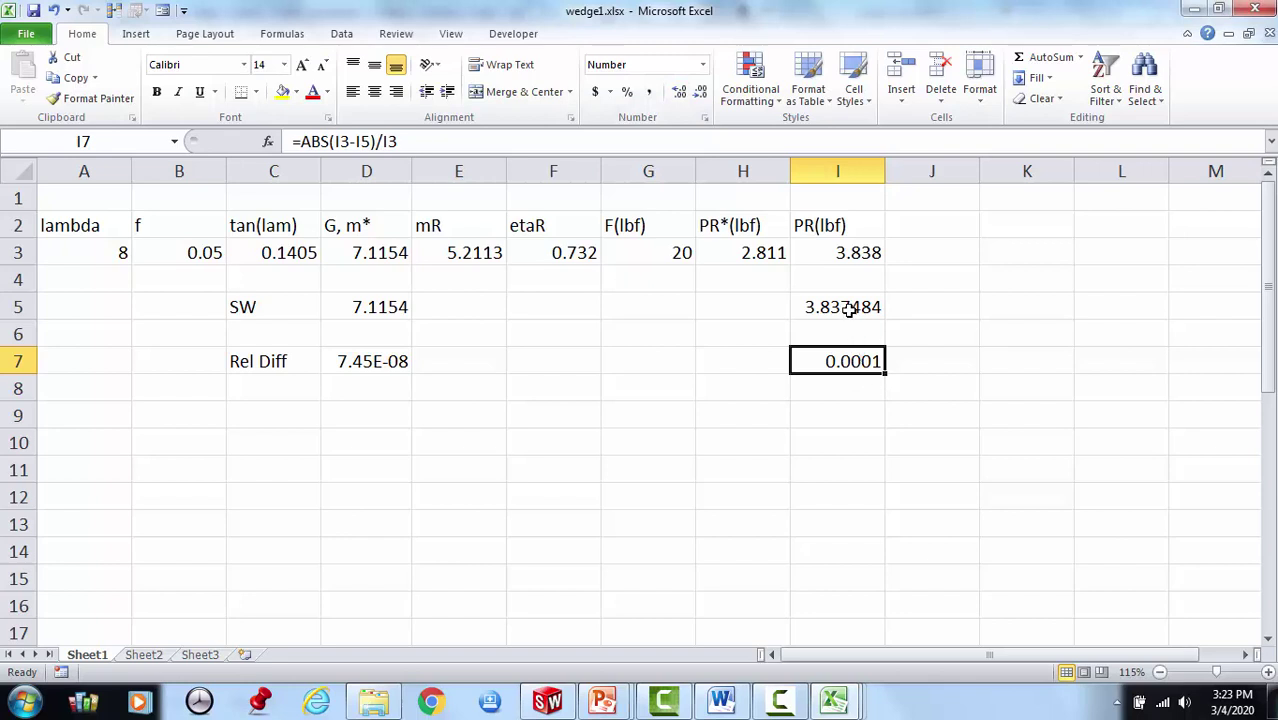
Show the theoretical PR(lbf) value in I3 with six decimal places.
{"action": "left_click", "coordinate": [857, 258]}
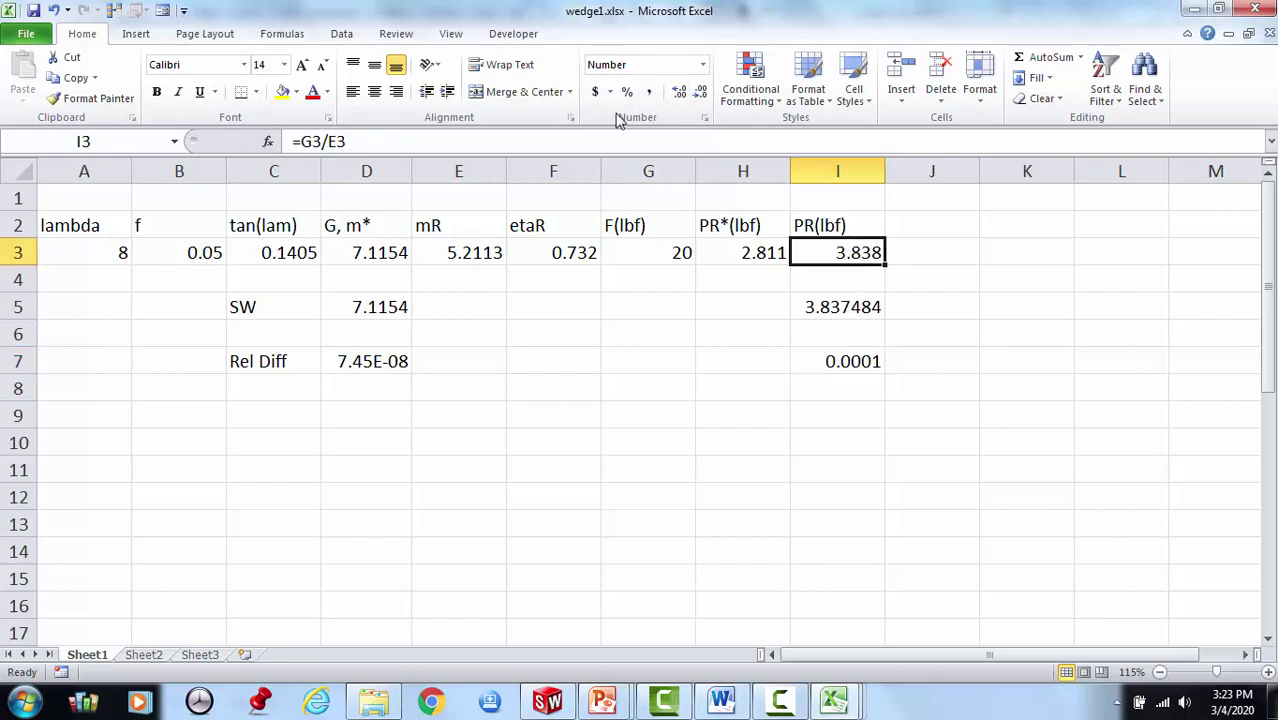
{"action": "left_click", "coordinate": [679, 93]}
{"action": "left_click", "coordinate": [679, 93]}
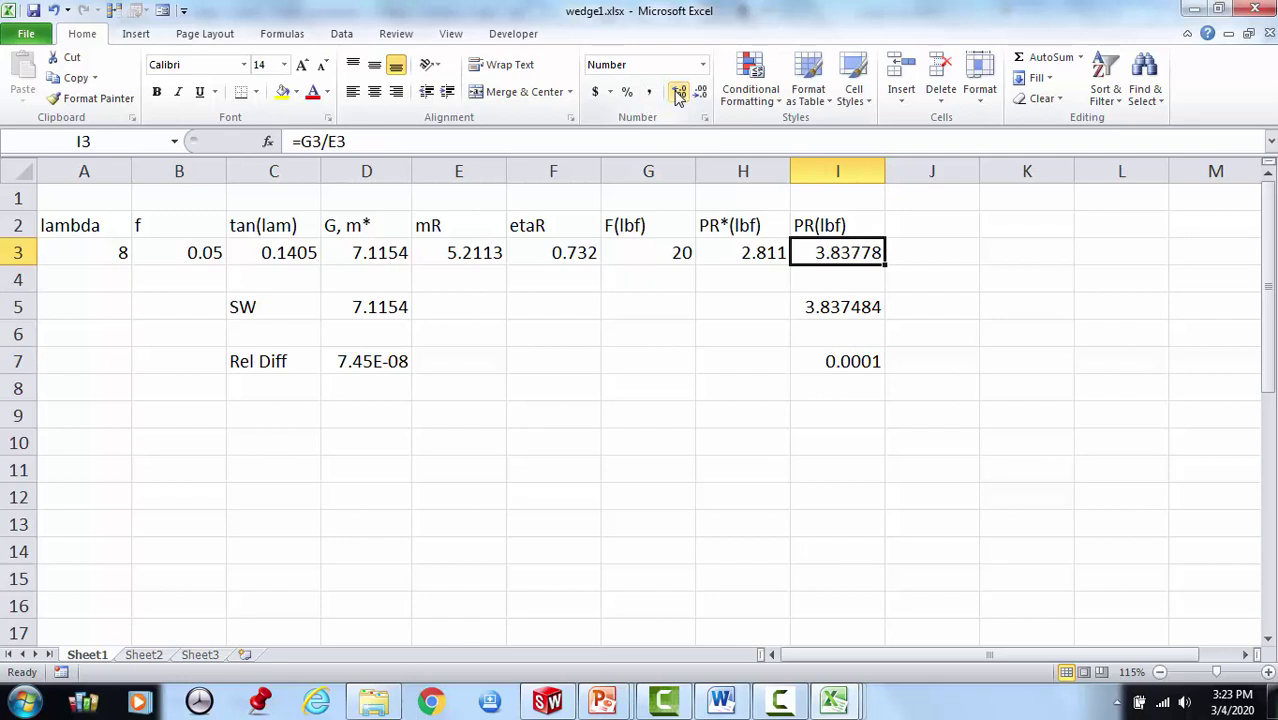
{"action": "left_click", "coordinate": [679, 93]}
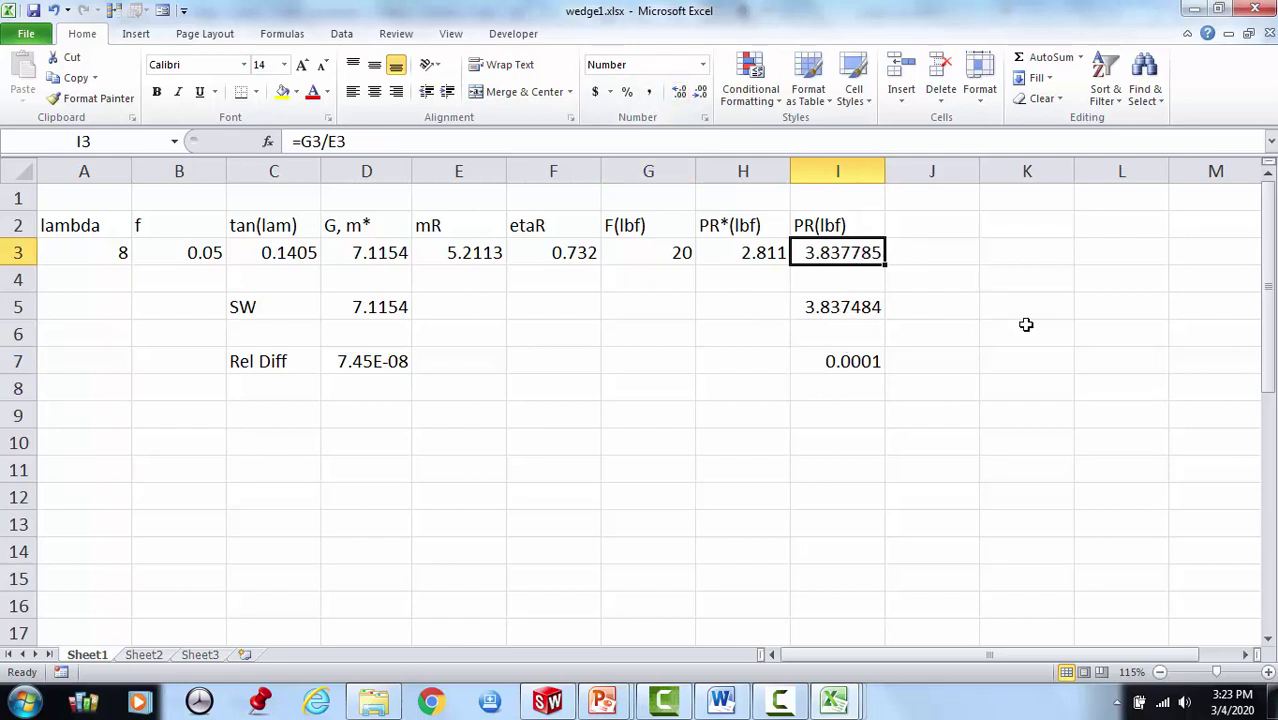
{"action": "left_click", "coordinate": [864, 407]}
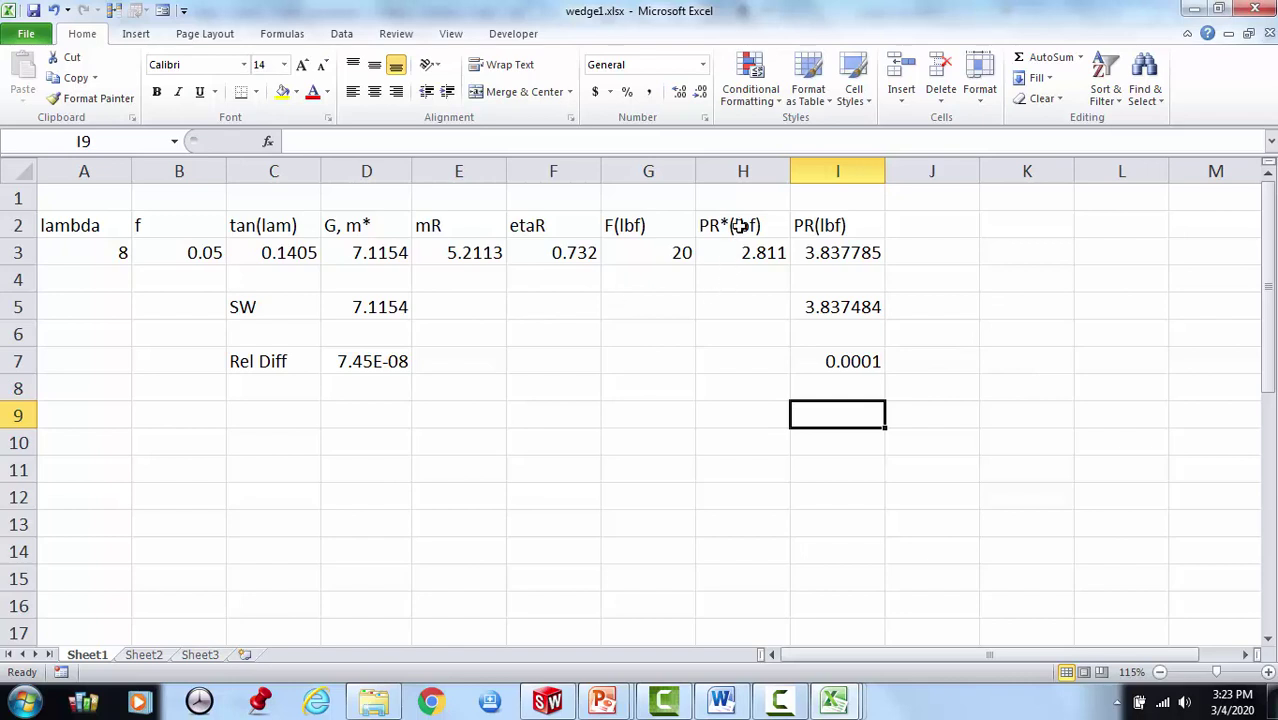
{"action": "left_click", "coordinate": [742, 304]}
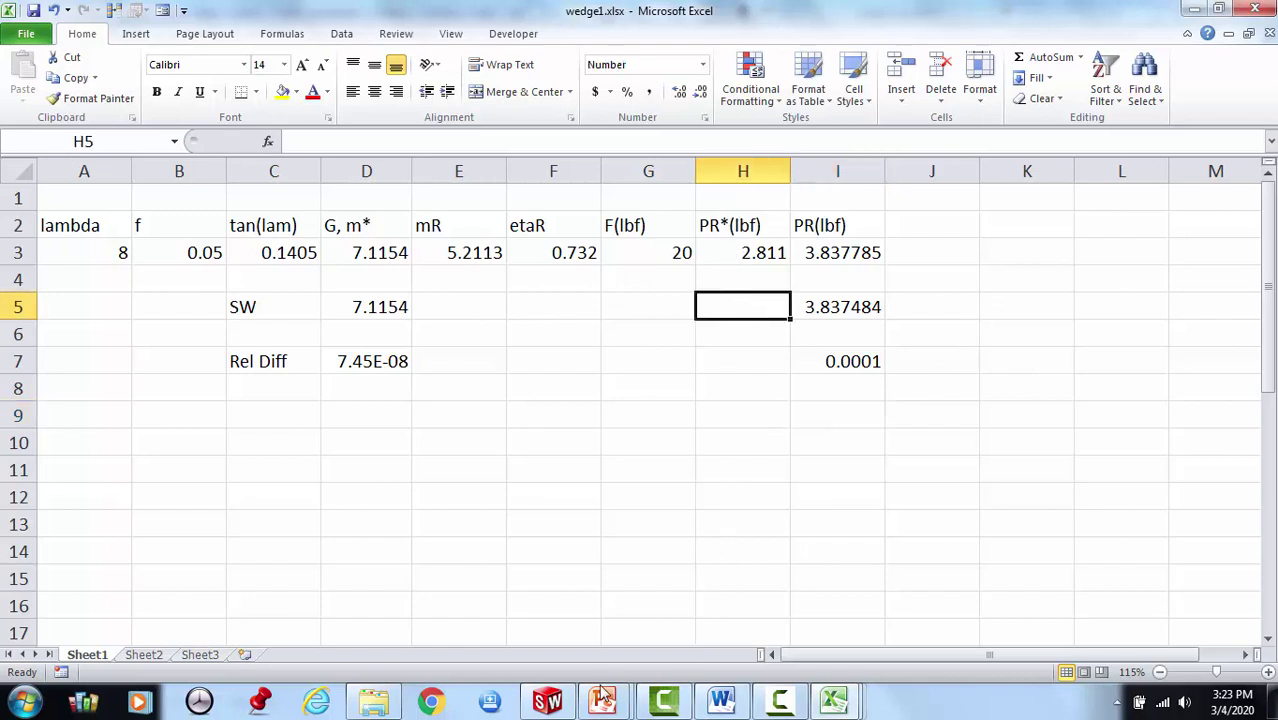
Switch to the simple1 assembly in SolidWorks and duplicate Motion Study 1.
{"action": "mouse_move", "coordinate": [548, 705]}
{"action": "left_click", "coordinate": [540, 605]}
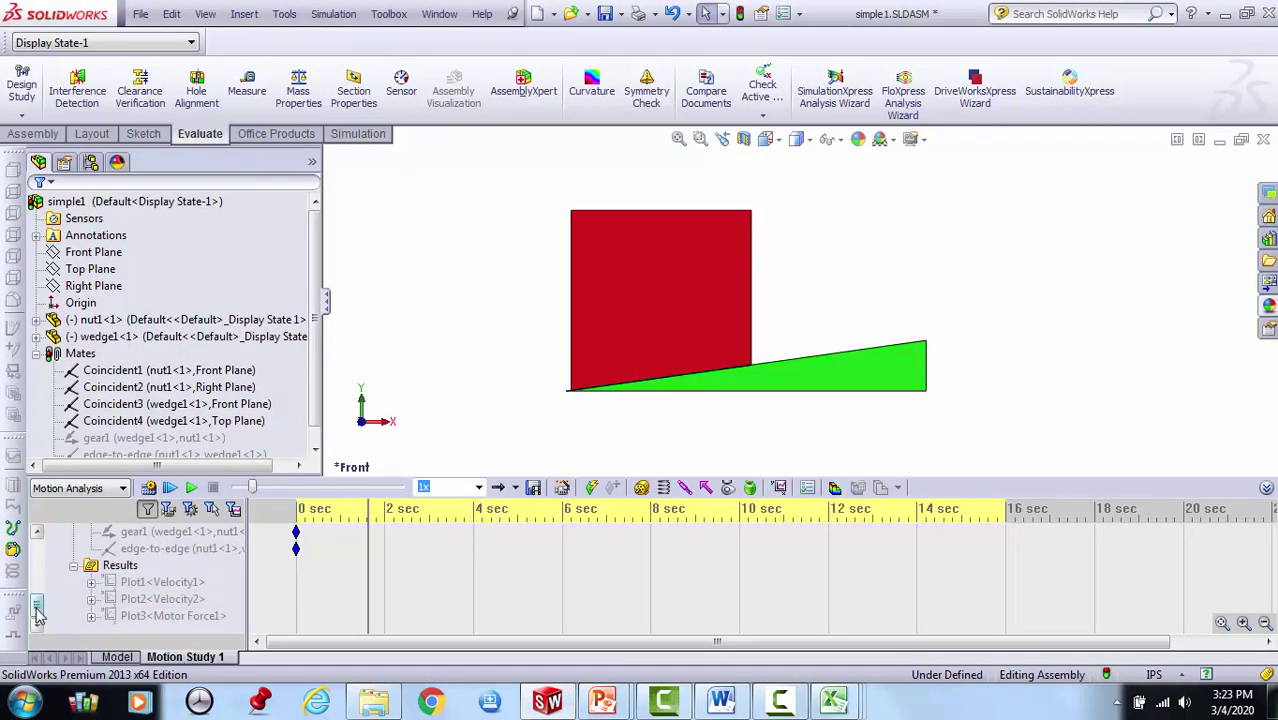
{"action": "left_click_drag", "start_coordinate": [37, 607], "coordinate": [36, 547]}
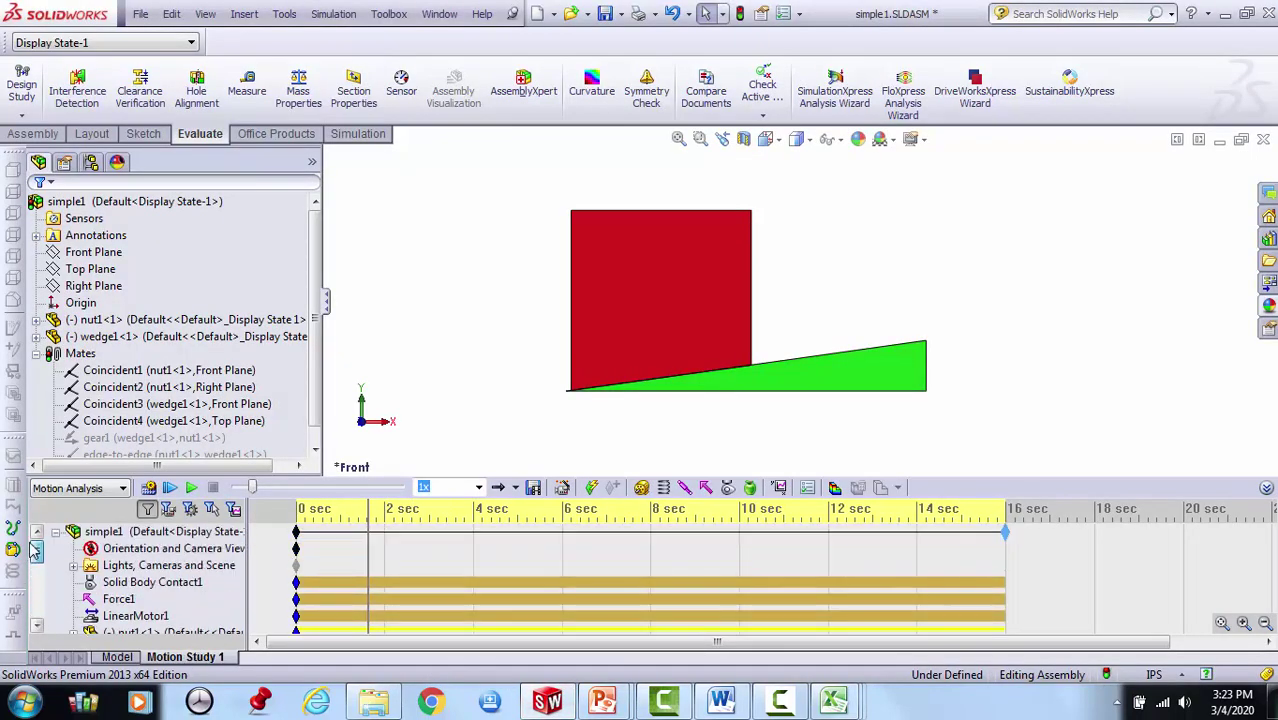
{"action": "right_click", "coordinate": [197, 660]}
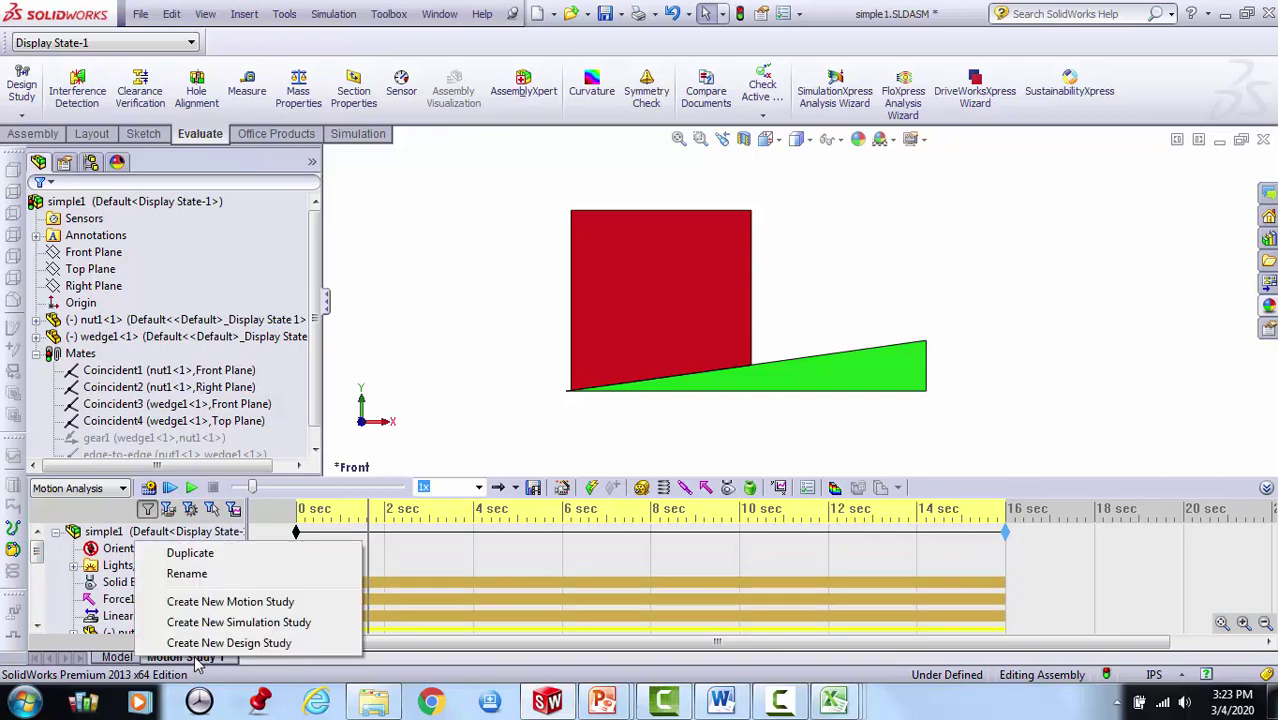
{"action": "left_click", "coordinate": [198, 555]}
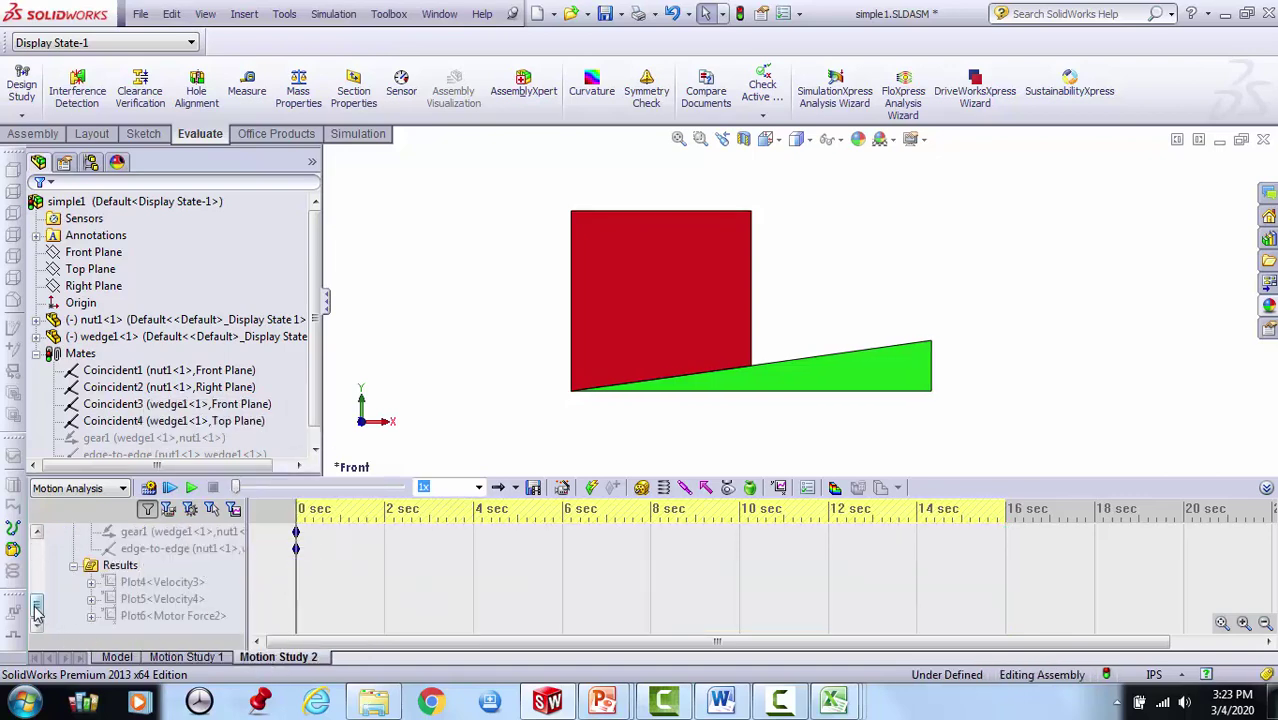
Edit Solid Body Contact2 in Motion Study 2 and set its kinetic friction coefficient to 0.0000001.
{"action": "left_click_drag", "start_coordinate": [35, 606], "coordinate": [35, 555]}
{"action": "left_click", "coordinate": [145, 582]}
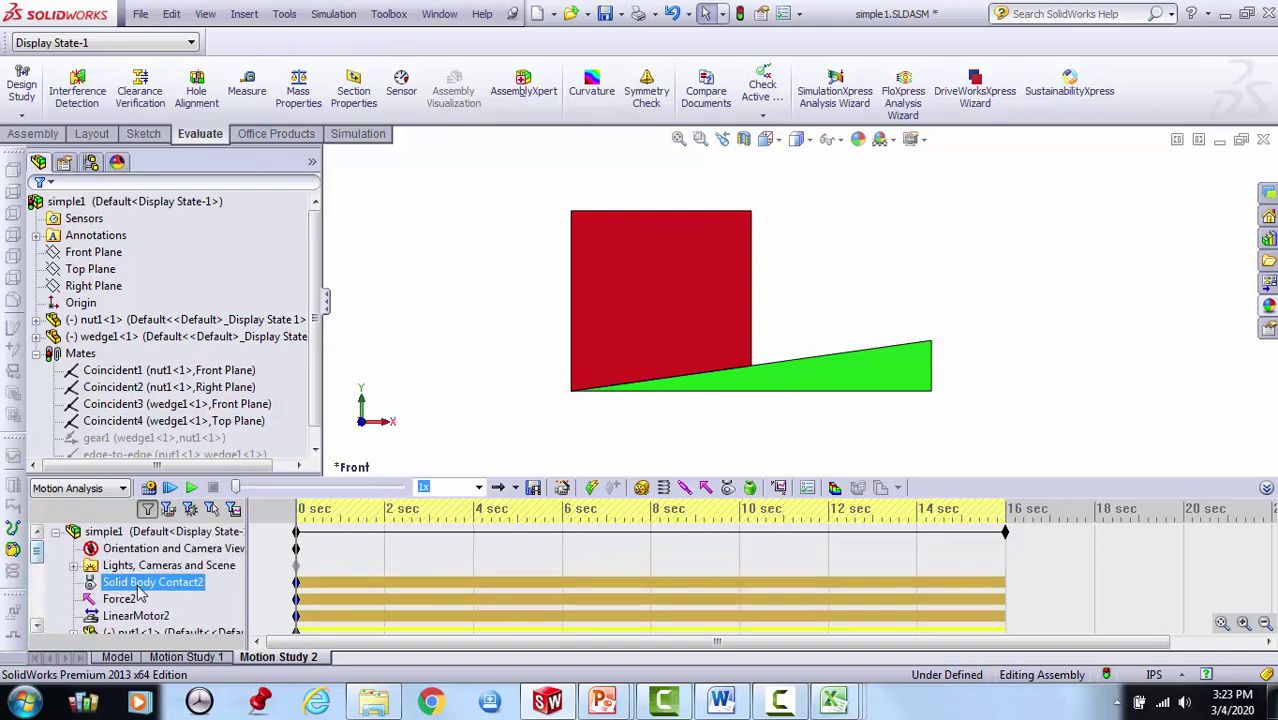
{"action": "right_click", "coordinate": [183, 586]}
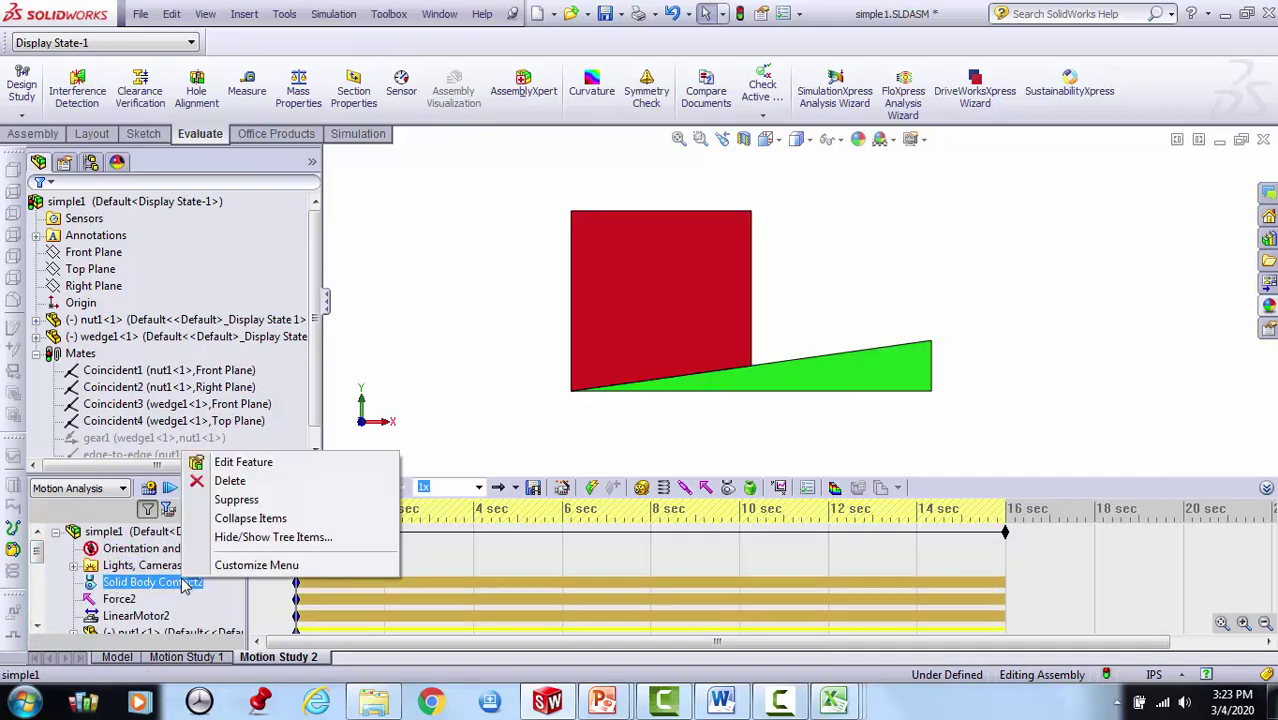
{"action": "left_click", "coordinate": [442, 407]}
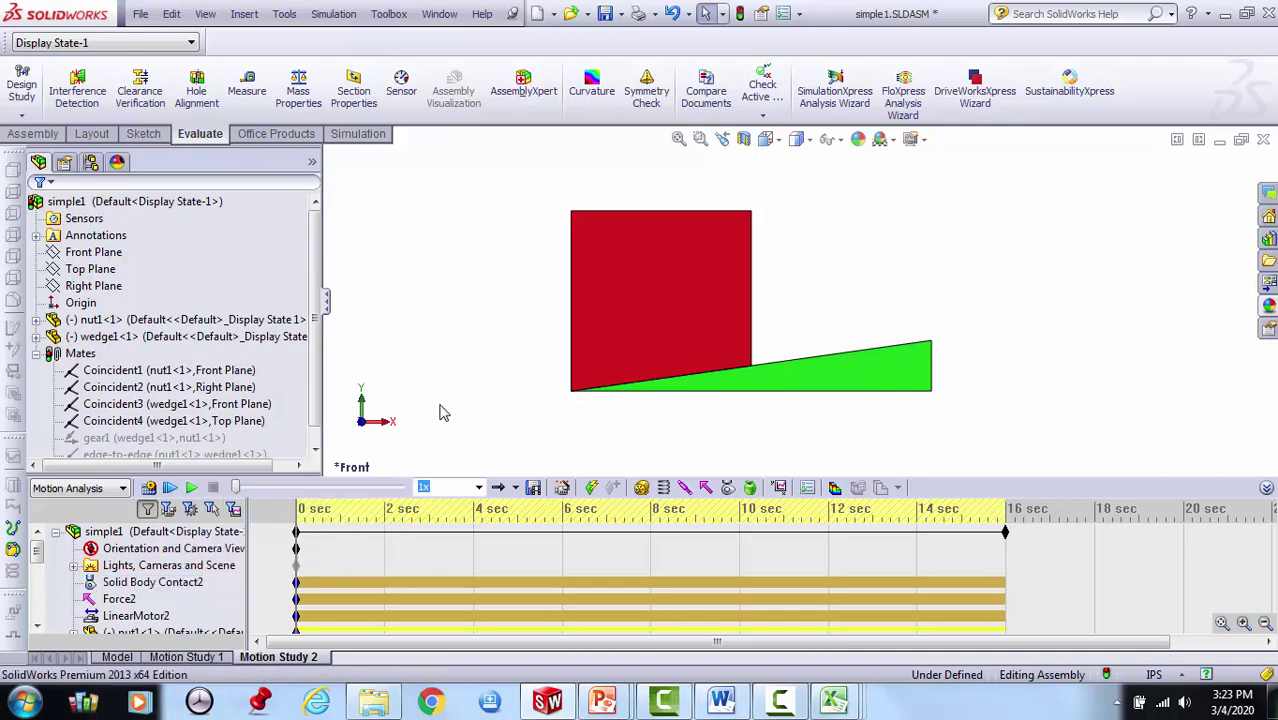
{"action": "left_click", "coordinate": [148, 584]}
{"action": "right_click", "coordinate": [147, 590]}
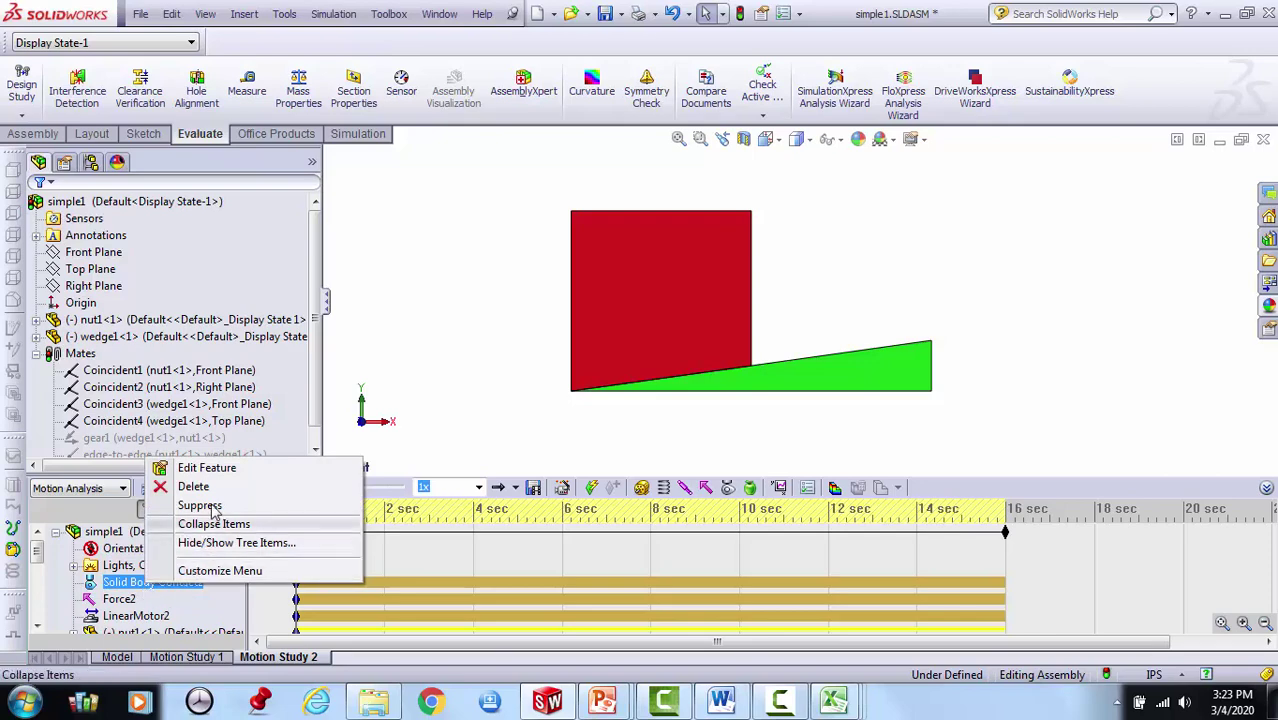
{"action": "left_click", "coordinate": [195, 468]}
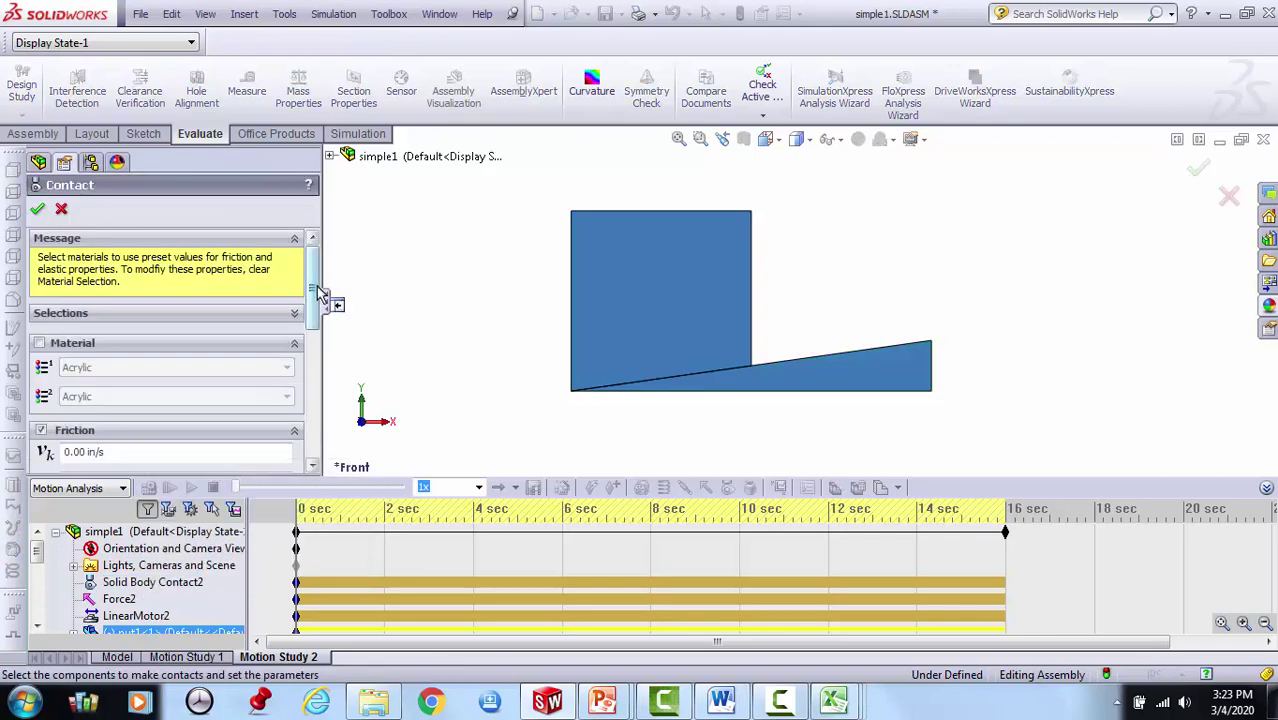
{"action": "left_click_drag", "start_coordinate": [313, 296], "coordinate": [295, 350]}
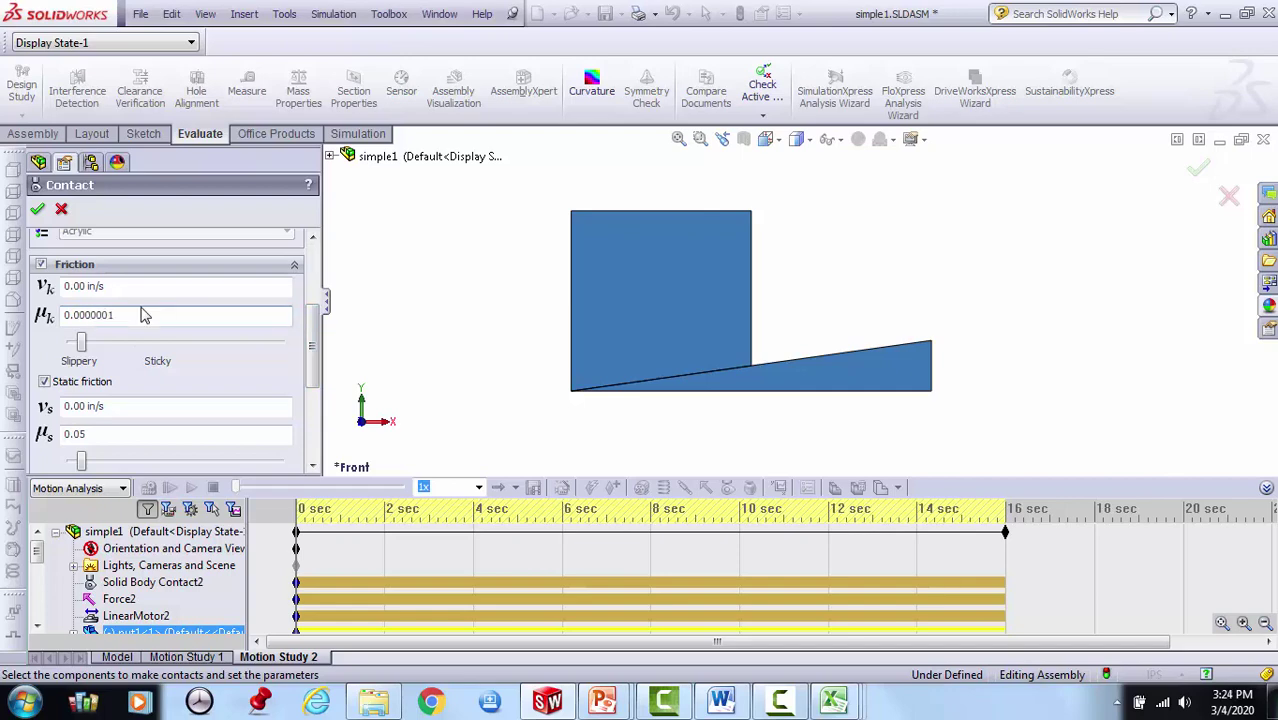
{"action": "double_click", "coordinate": [143, 315]}
Copy the 0.0000001 coefficient into the contact's static friction coefficient and accept the contact changes.
{"action": "key", "text": "ctrl+c"}
{"action": "double_click", "coordinate": [115, 436]}
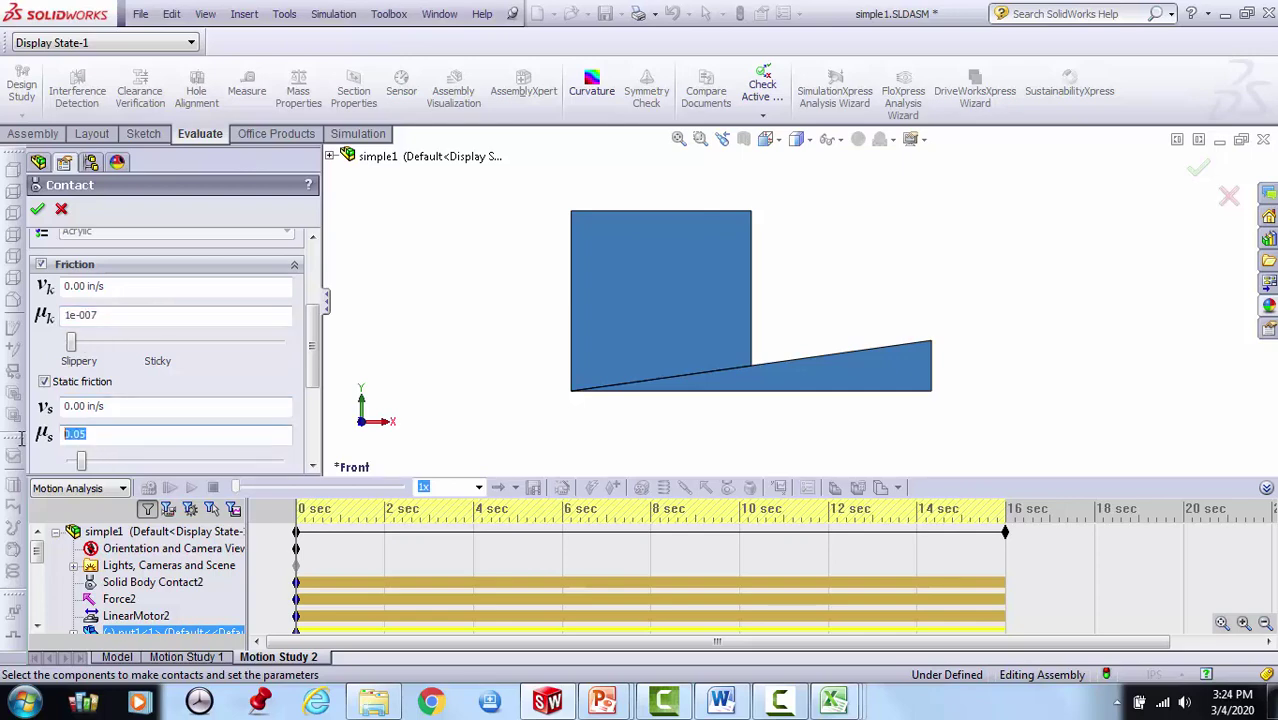
{"action": "key", "text": "ctrl+v"}
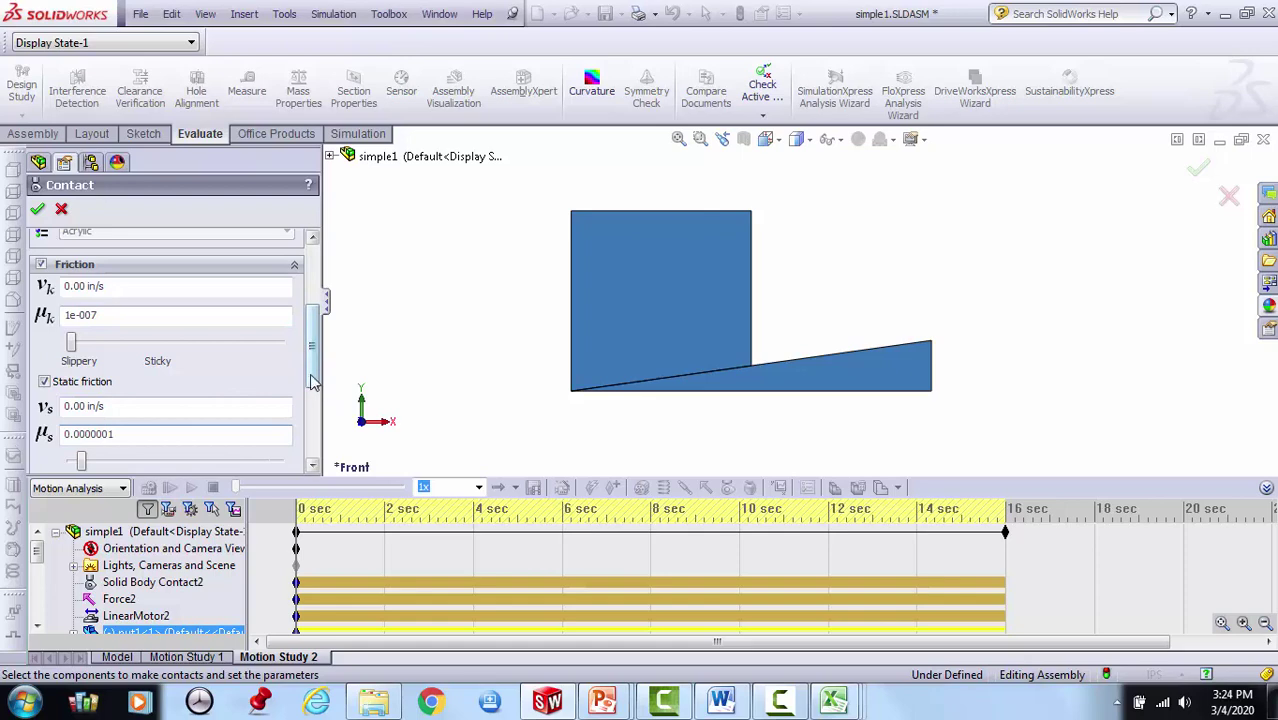
{"action": "left_click", "coordinate": [161, 318]}
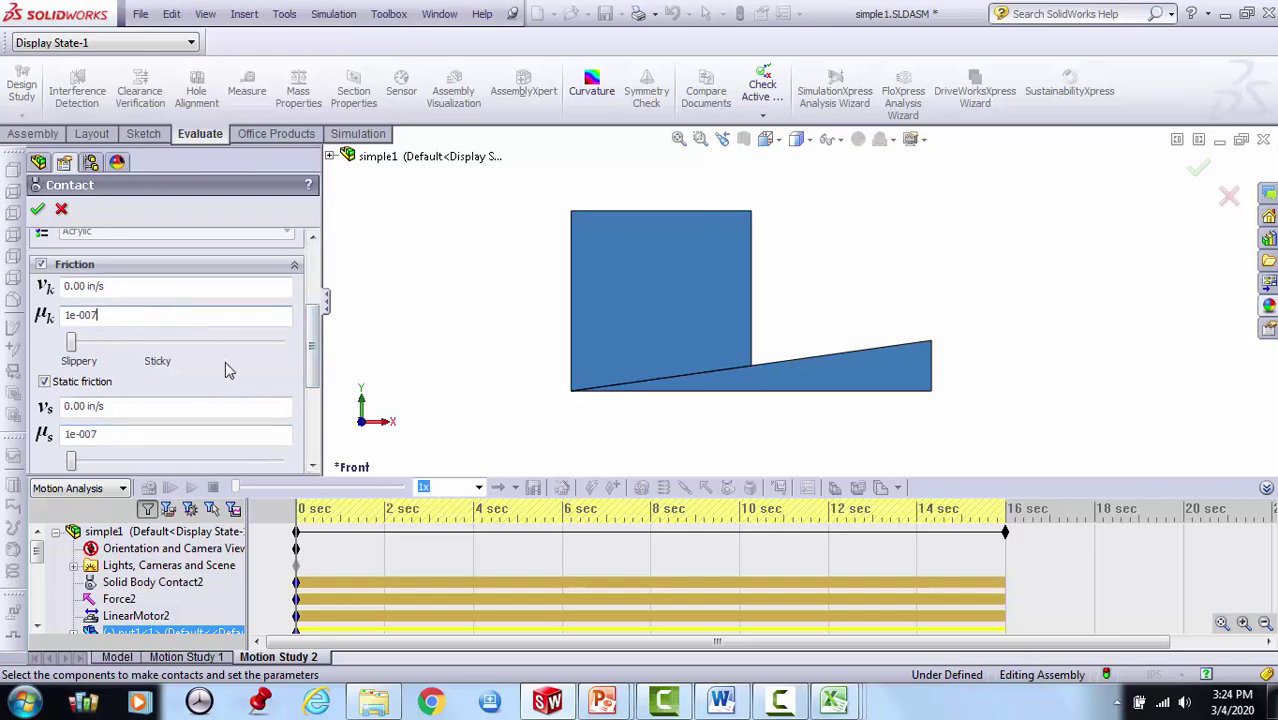
{"action": "left_click_drag", "start_coordinate": [315, 362], "coordinate": [316, 283]}
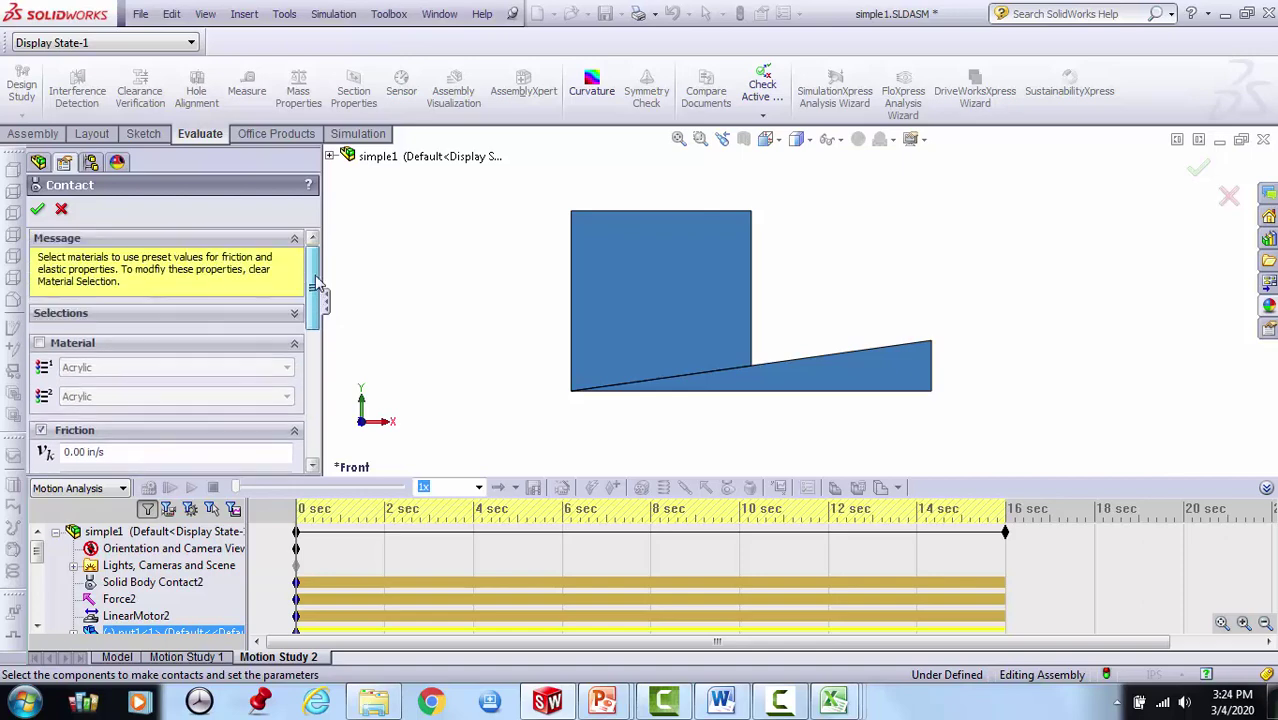
{"action": "left_click", "coordinate": [37, 209]}
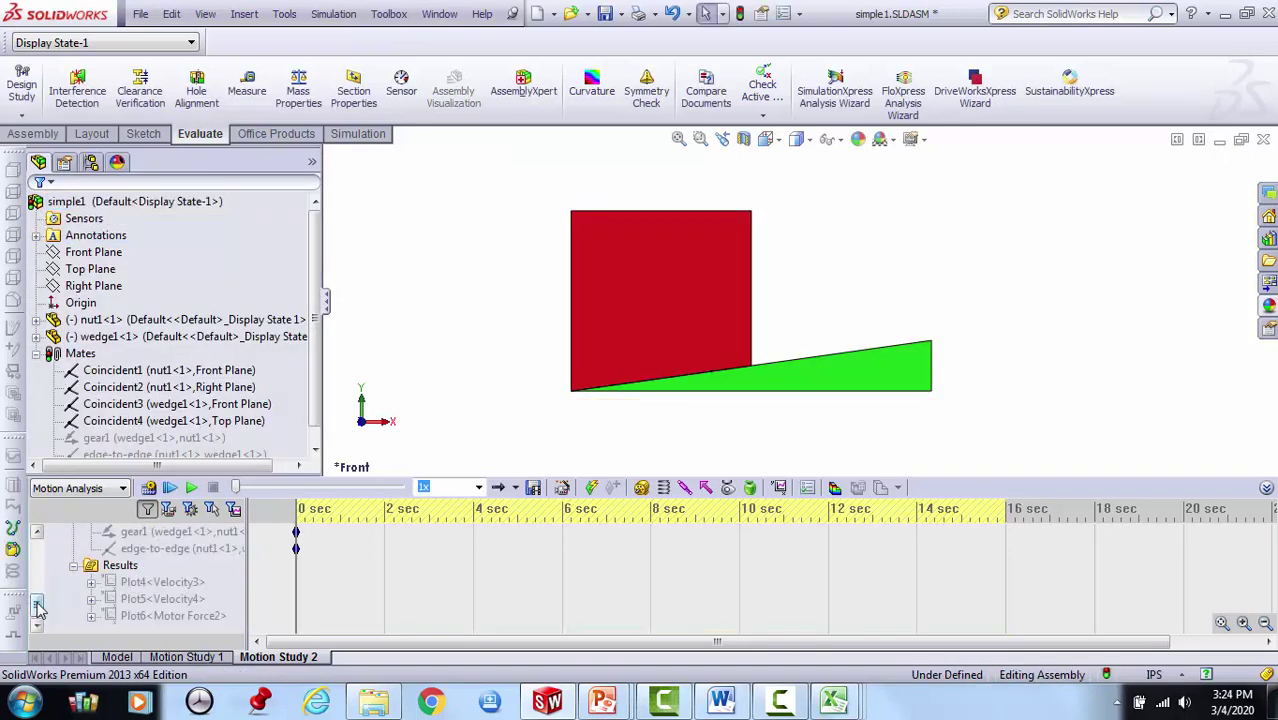
Calculate Motion Study 2 with the near-zero friction contact.
{"action": "scroll", "coordinate": [37, 622], "scroll_direction": "up", "scroll_amount": 3}
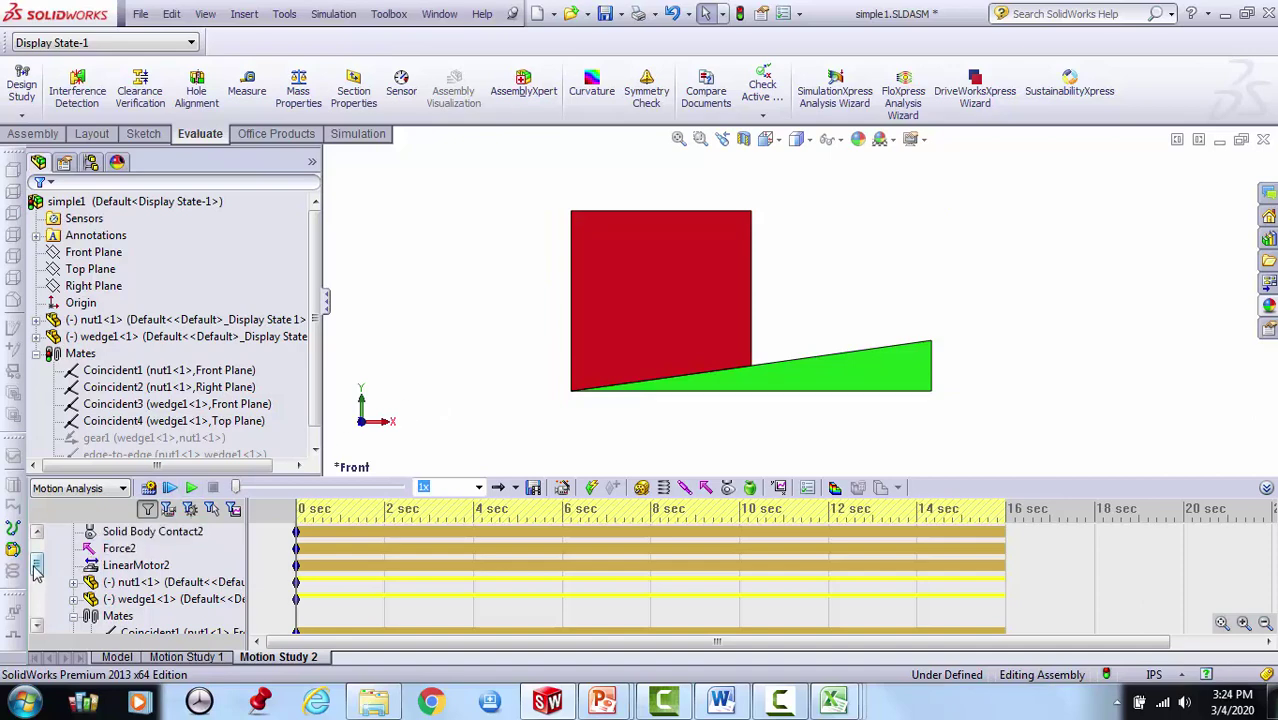
{"action": "scroll", "coordinate": [37, 568], "scroll_direction": "up", "scroll_amount": 3}
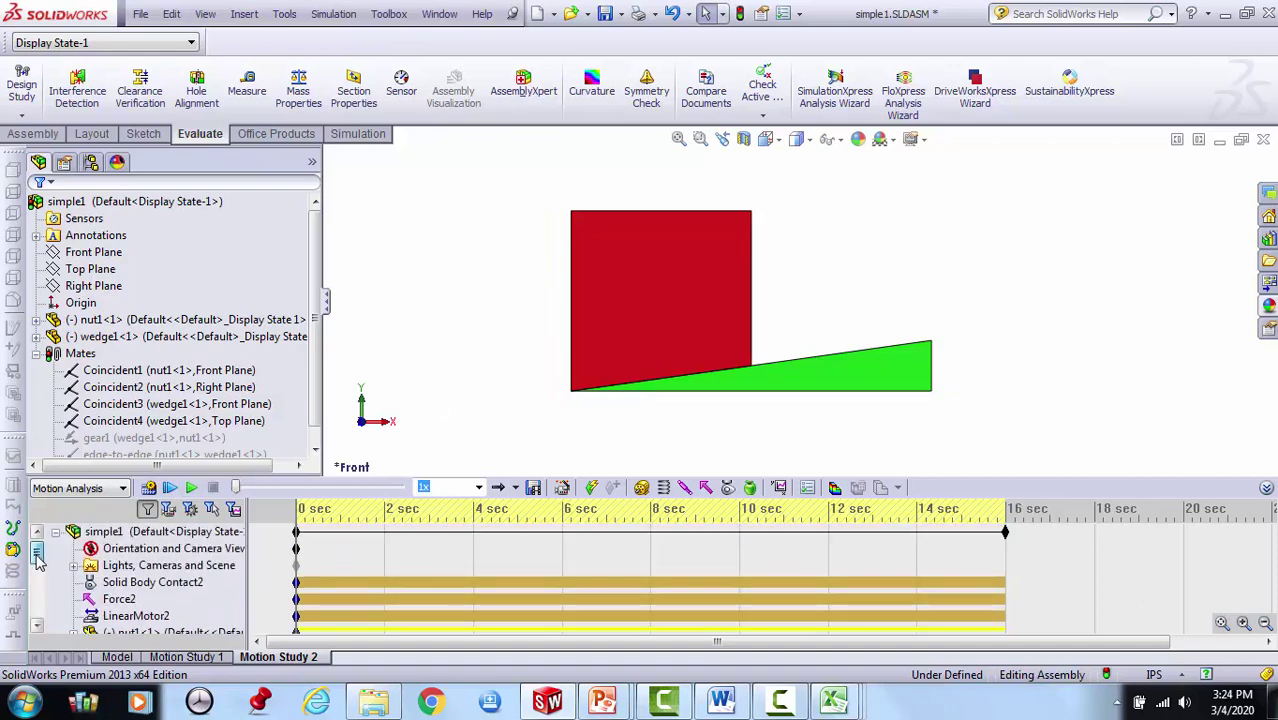
{"action": "left_click", "coordinate": [148, 489]}
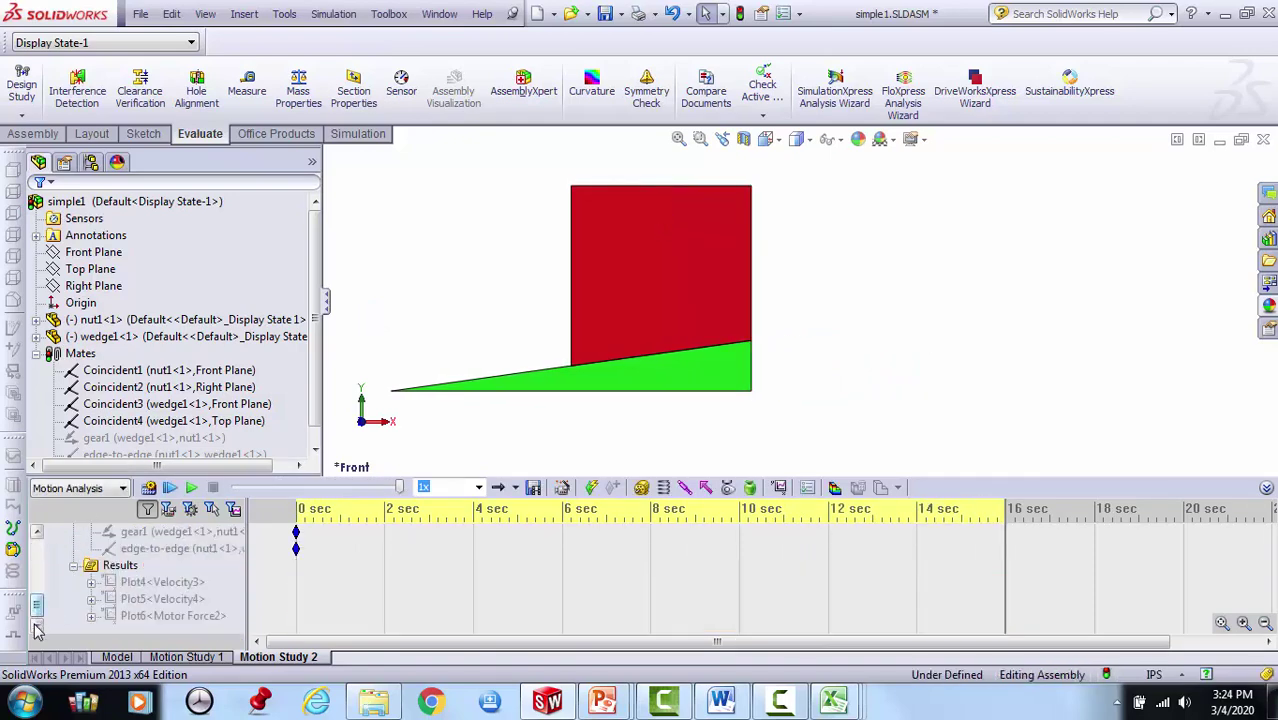
Show the Plot6 graph of Motor Force2 from the study's results.
{"action": "left_click", "coordinate": [91, 616]}
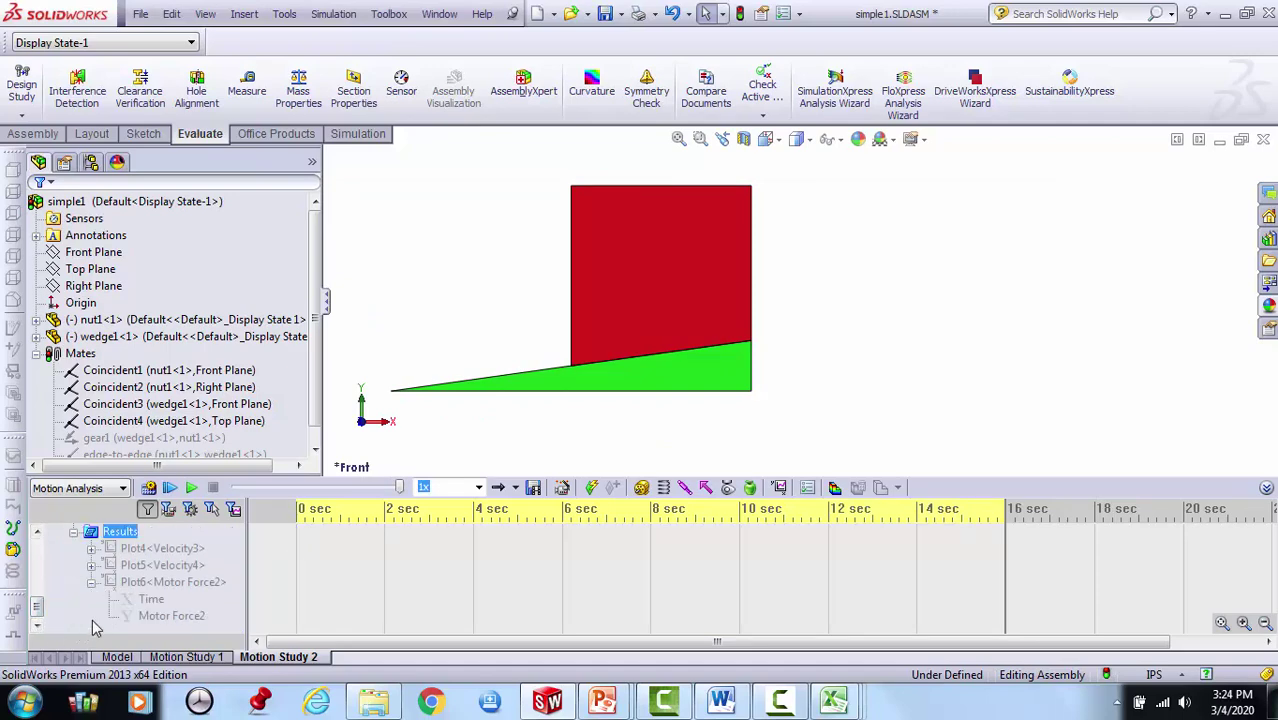
{"action": "left_click", "coordinate": [150, 584]}
{"action": "right_click", "coordinate": [150, 594]}
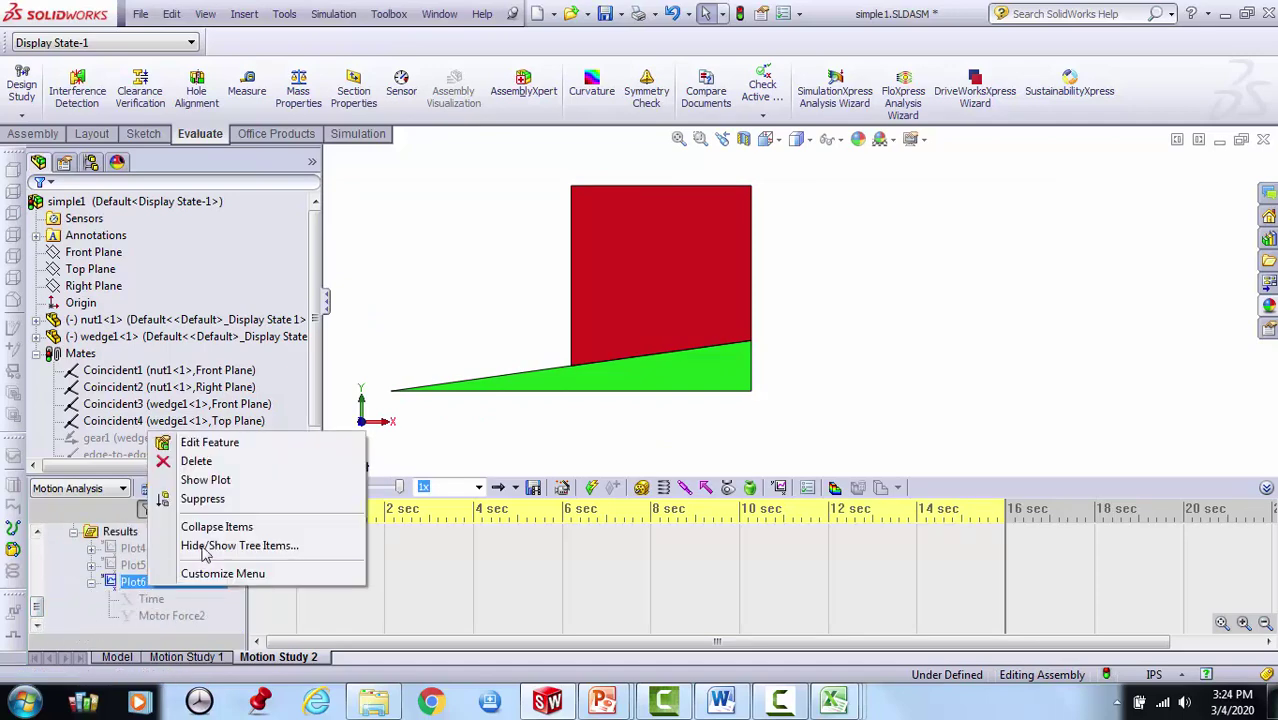
{"action": "left_click", "coordinate": [205, 479]}
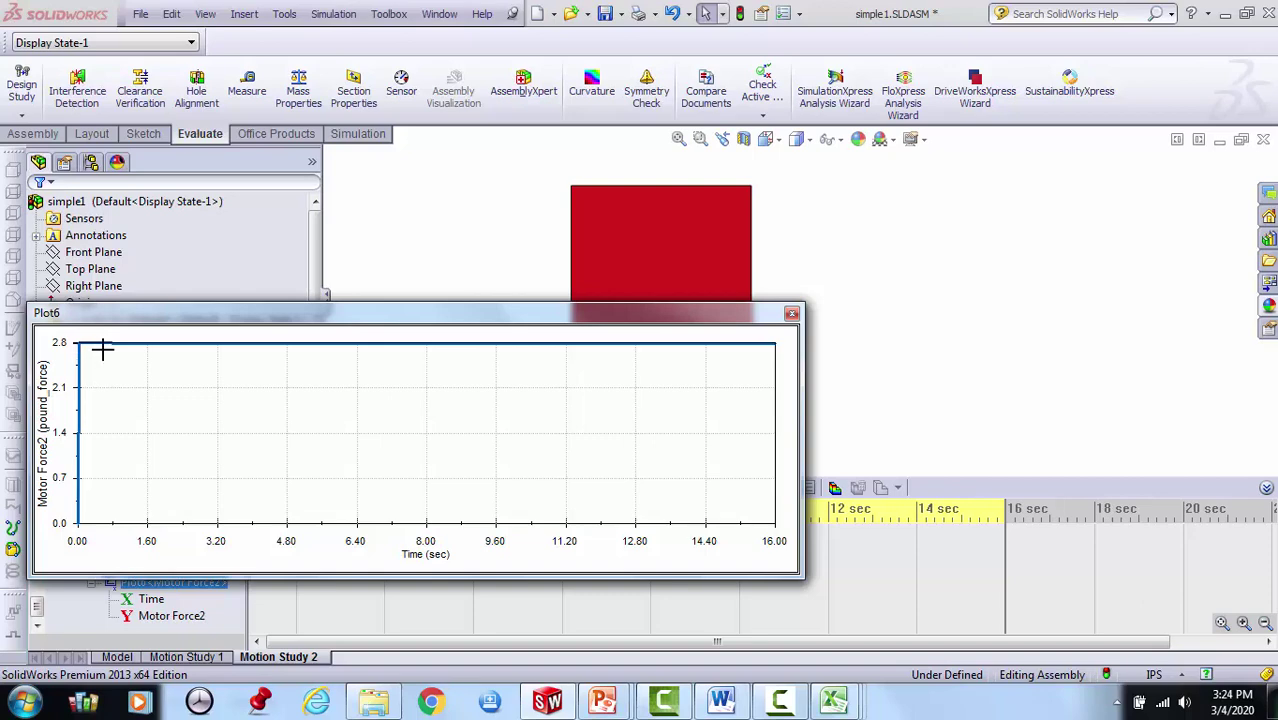
Export the Plot6 motor force data as LinearMotor2.csv in the wedge0 folder and close the plot.
{"action": "right_click", "coordinate": [785, 468]}
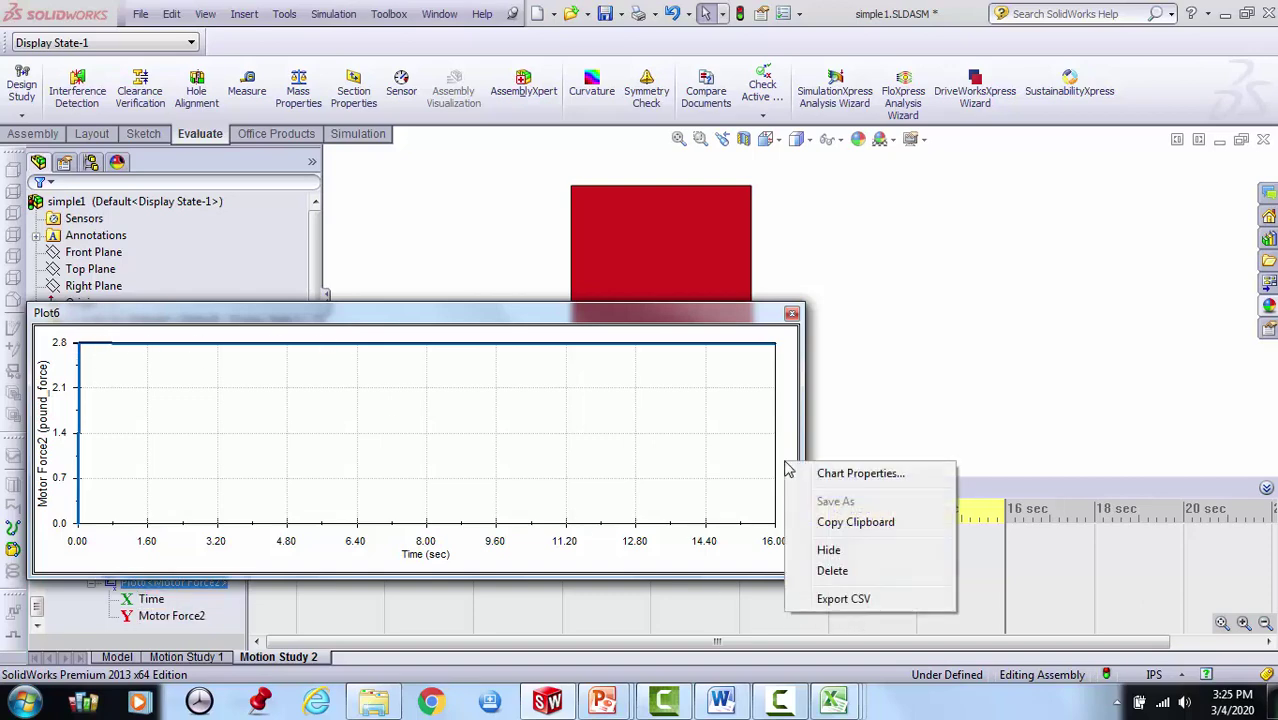
{"action": "left_click", "coordinate": [822, 598]}
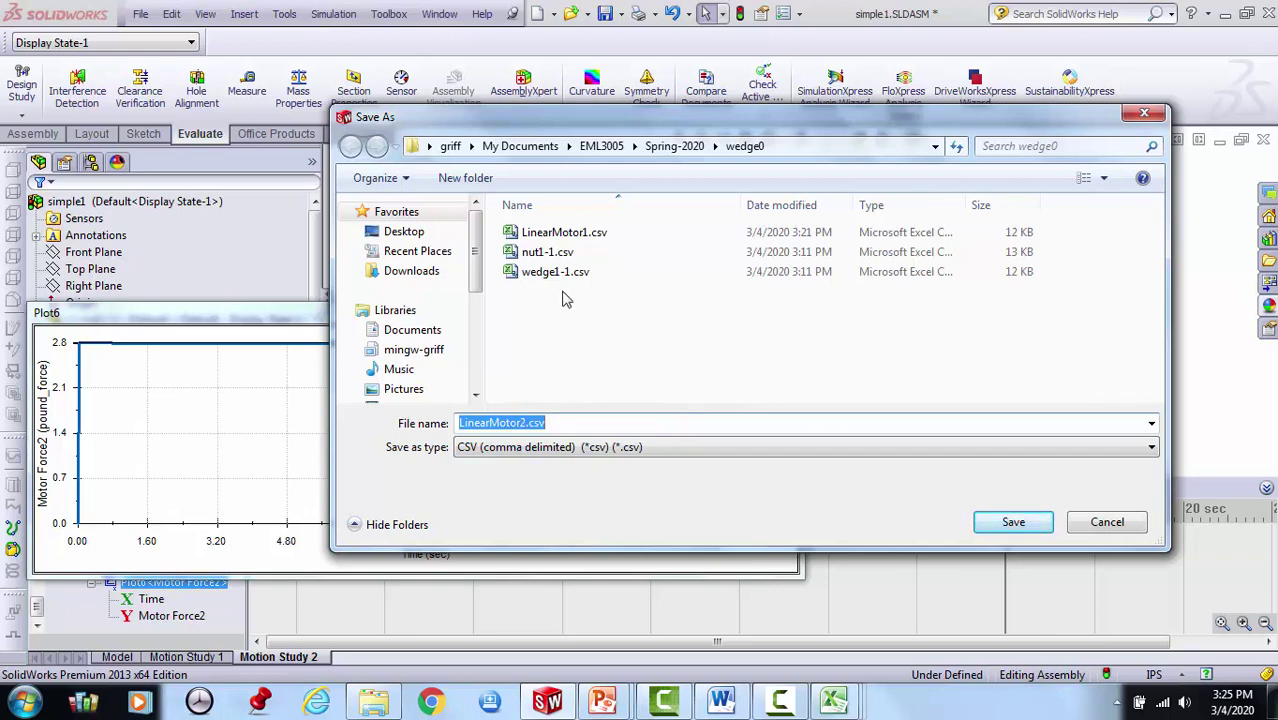
{"action": "left_click", "coordinate": [1036, 523]}
{"action": "left_click", "coordinate": [791, 314]}
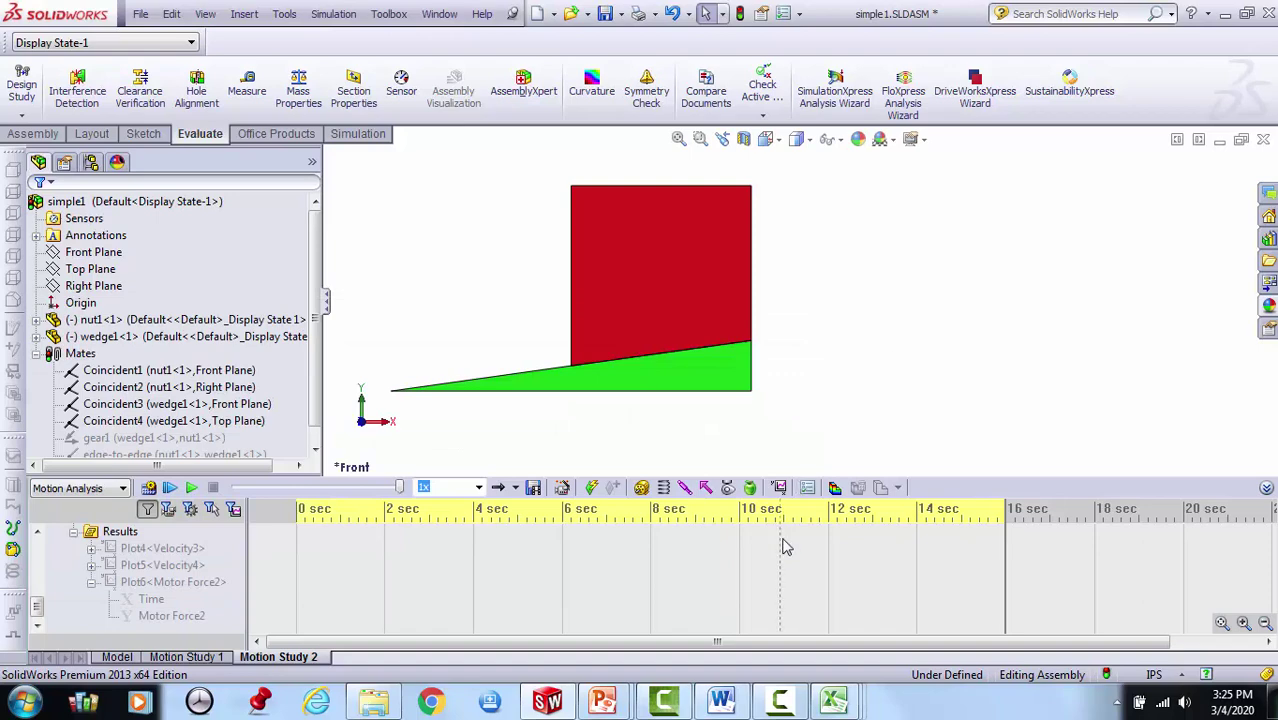
Open LinearMotor2.csv from the wedge0 folder in Excel and look through the motor force values in column B.
{"action": "mouse_move", "coordinate": [834, 704]}
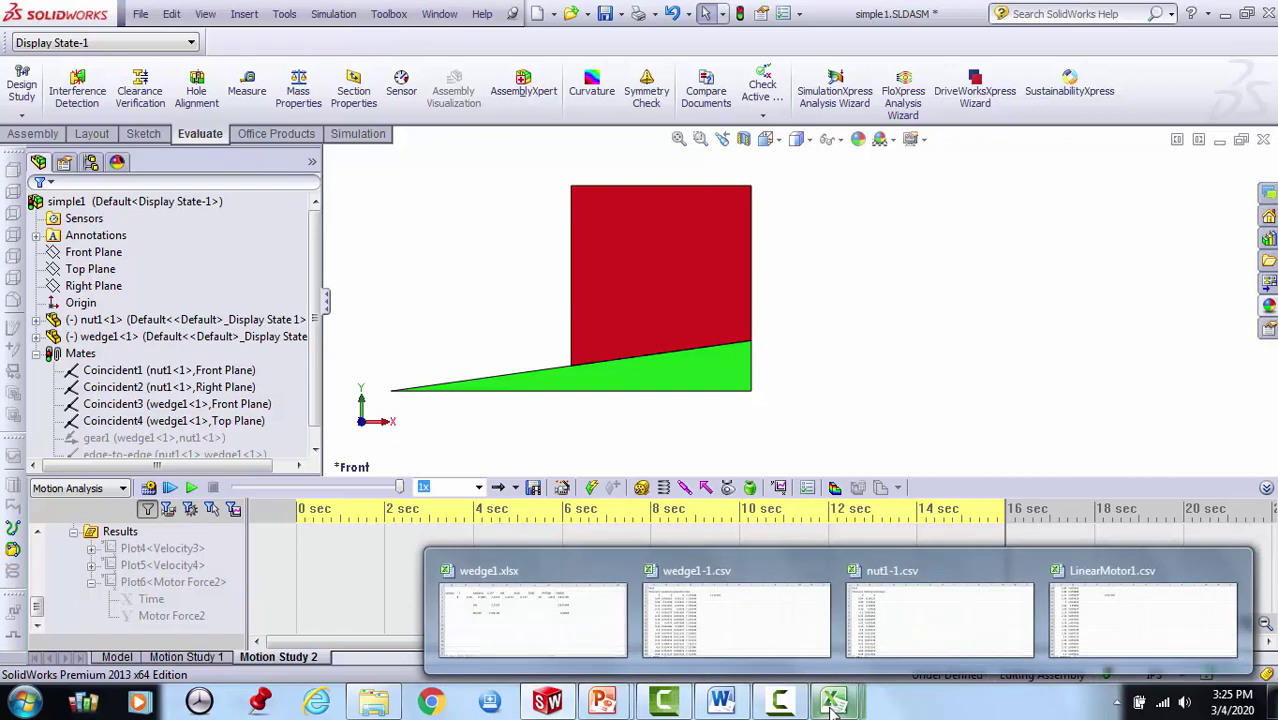
{"action": "left_click", "coordinate": [374, 704]}
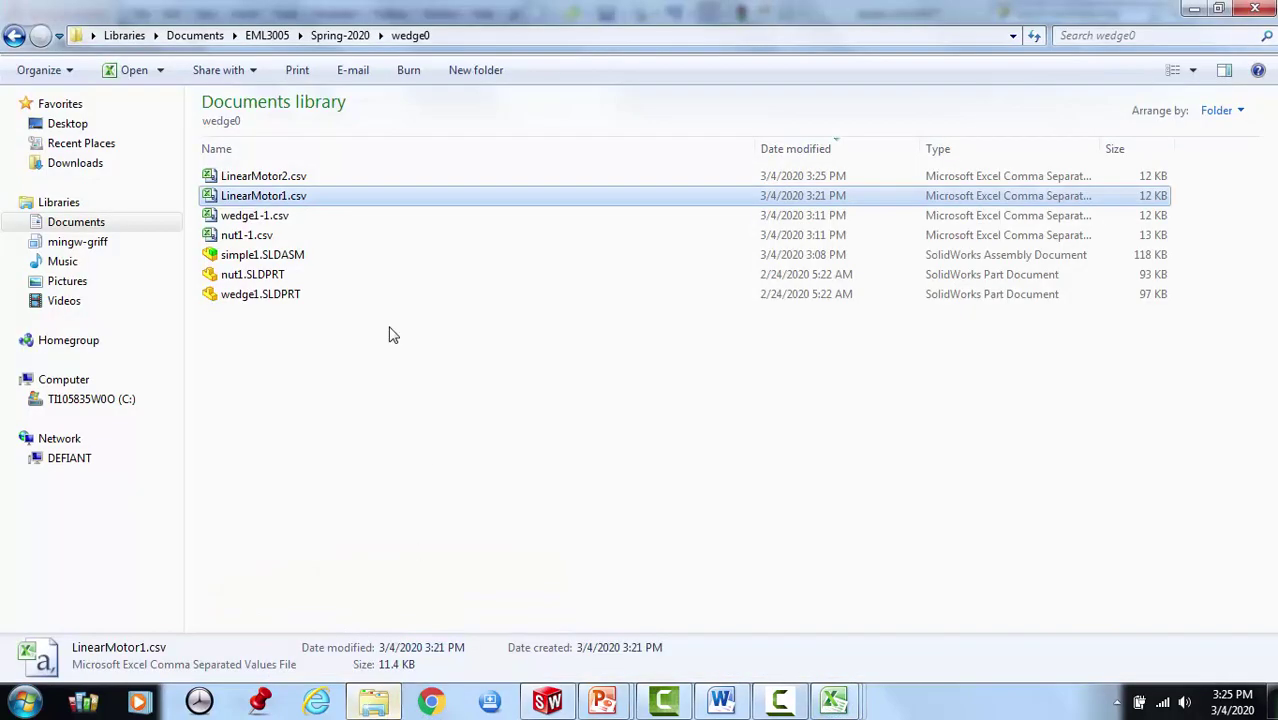
{"action": "left_click", "coordinate": [350, 178]}
{"action": "right_click", "coordinate": [349, 179]}
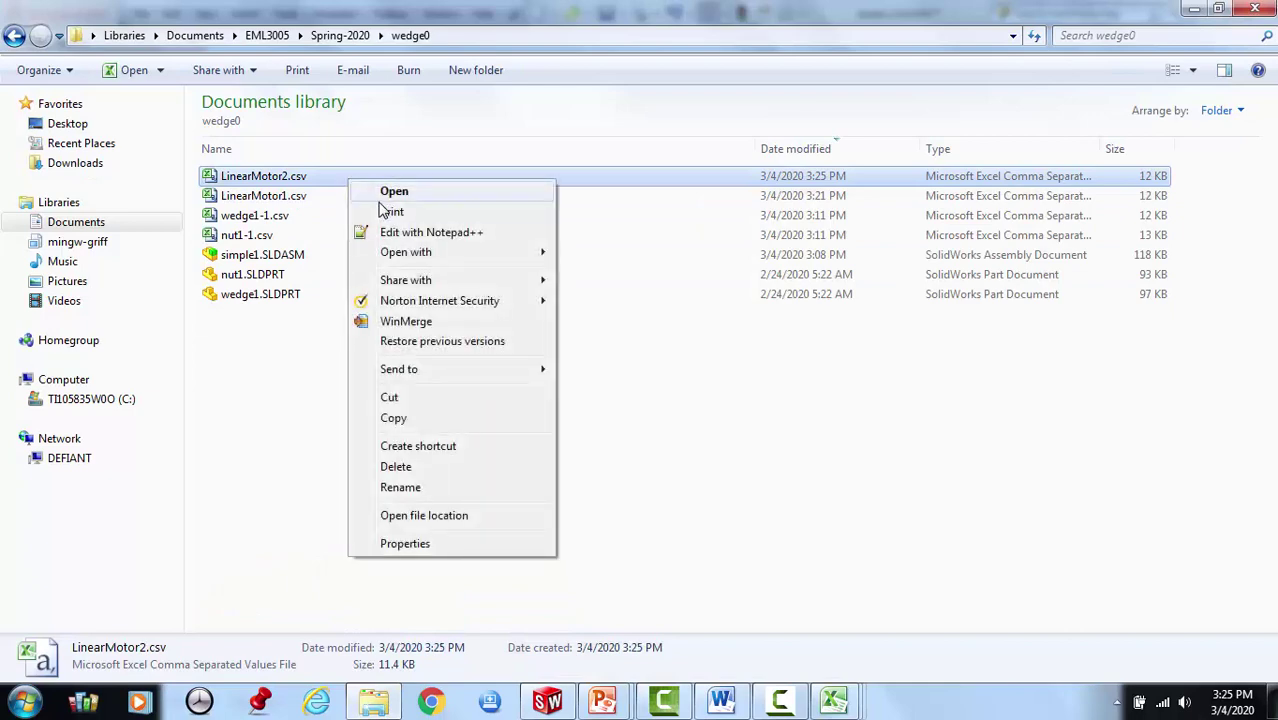
{"action": "left_click", "coordinate": [393, 192]}
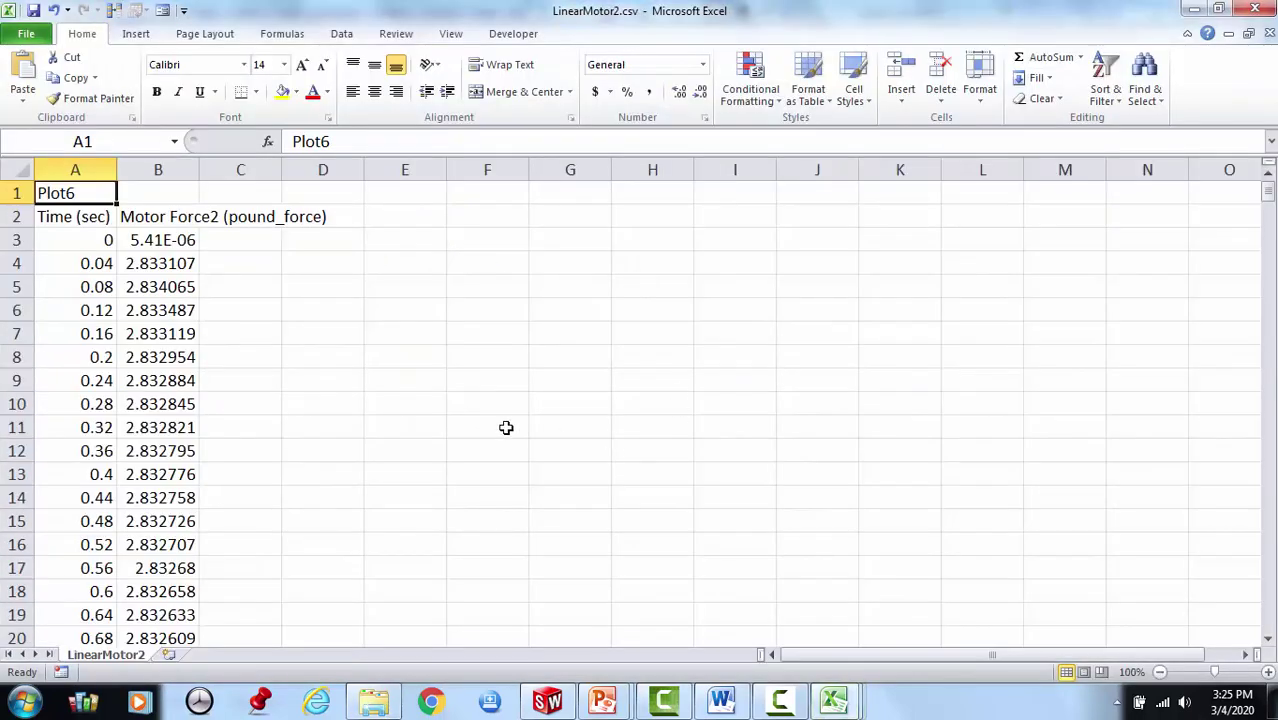
{"action": "scroll", "coordinate": [265, 530], "scroll_direction": "down", "scroll_amount": 12}
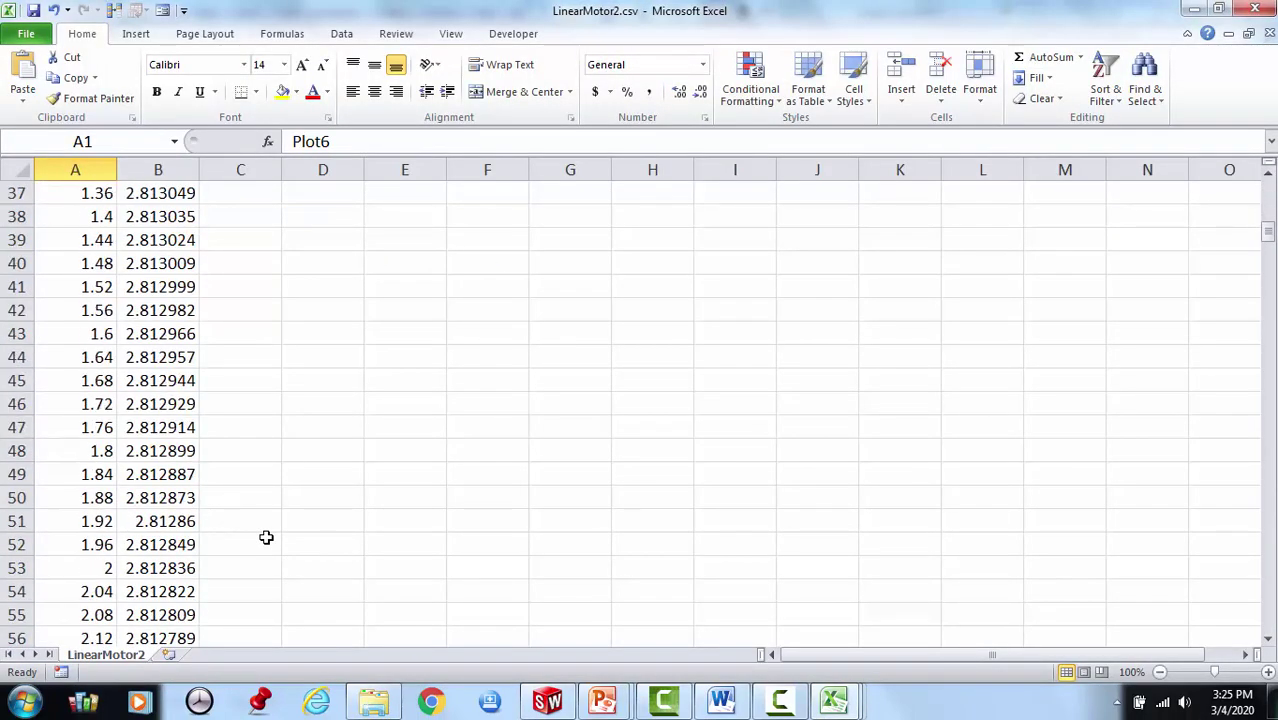
{"action": "scroll", "coordinate": [266, 538], "scroll_direction": "down", "scroll_amount": 20}
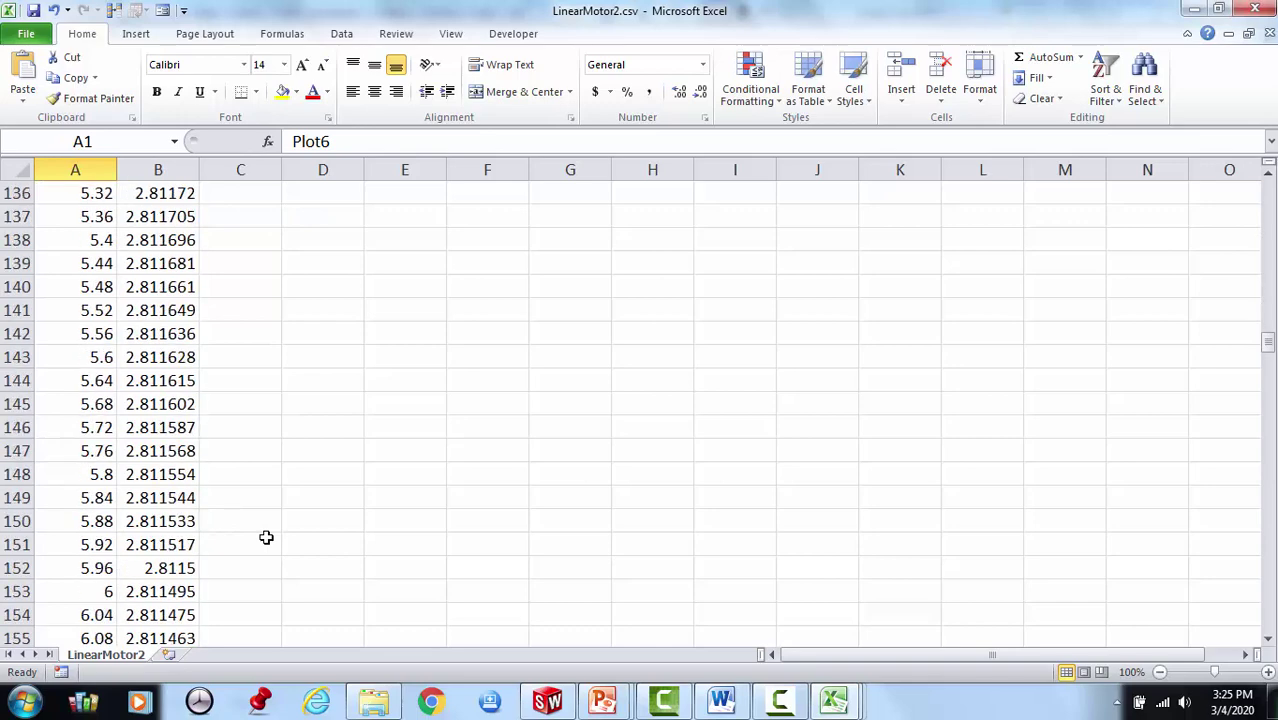
{"action": "scroll", "coordinate": [266, 538], "scroll_direction": "down", "scroll_amount": 7}
{"action": "scroll", "coordinate": [266, 538], "scroll_direction": "up", "scroll_amount": 20}
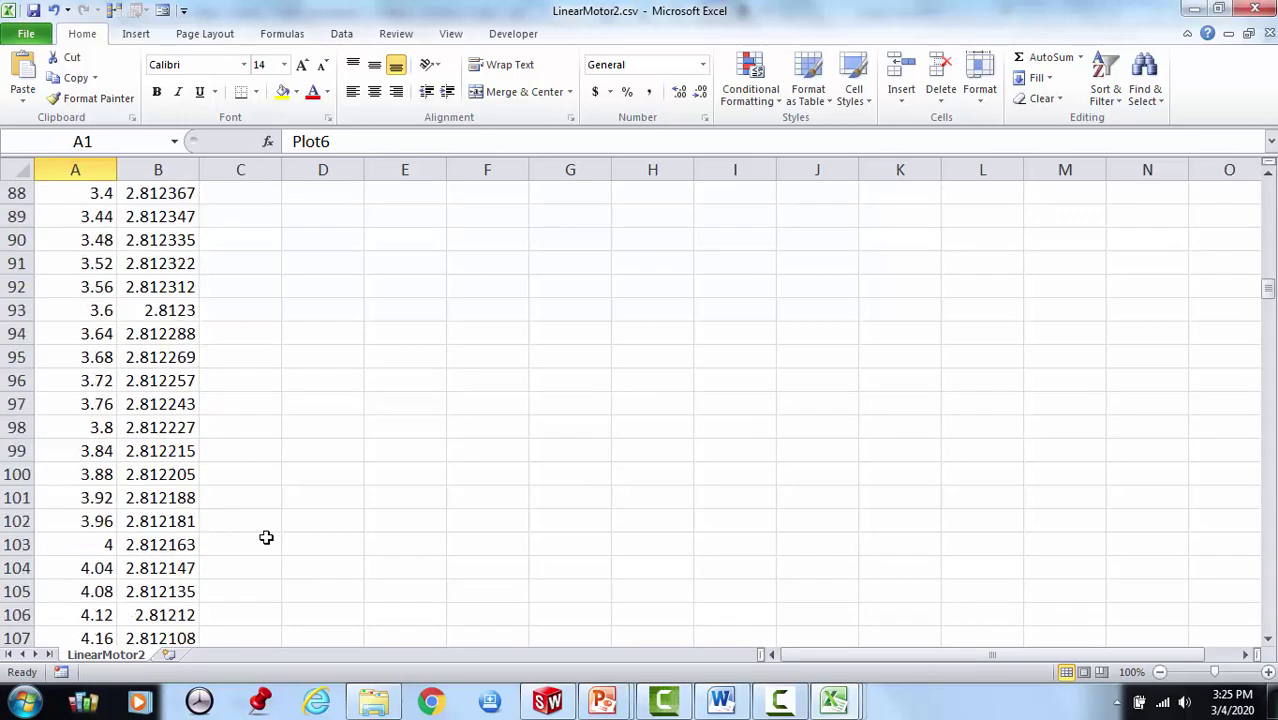
{"action": "scroll", "coordinate": [266, 538], "scroll_direction": "up", "scroll_amount": 10}
{"action": "scroll", "coordinate": [266, 538], "scroll_direction": "up", "scroll_amount": 10}
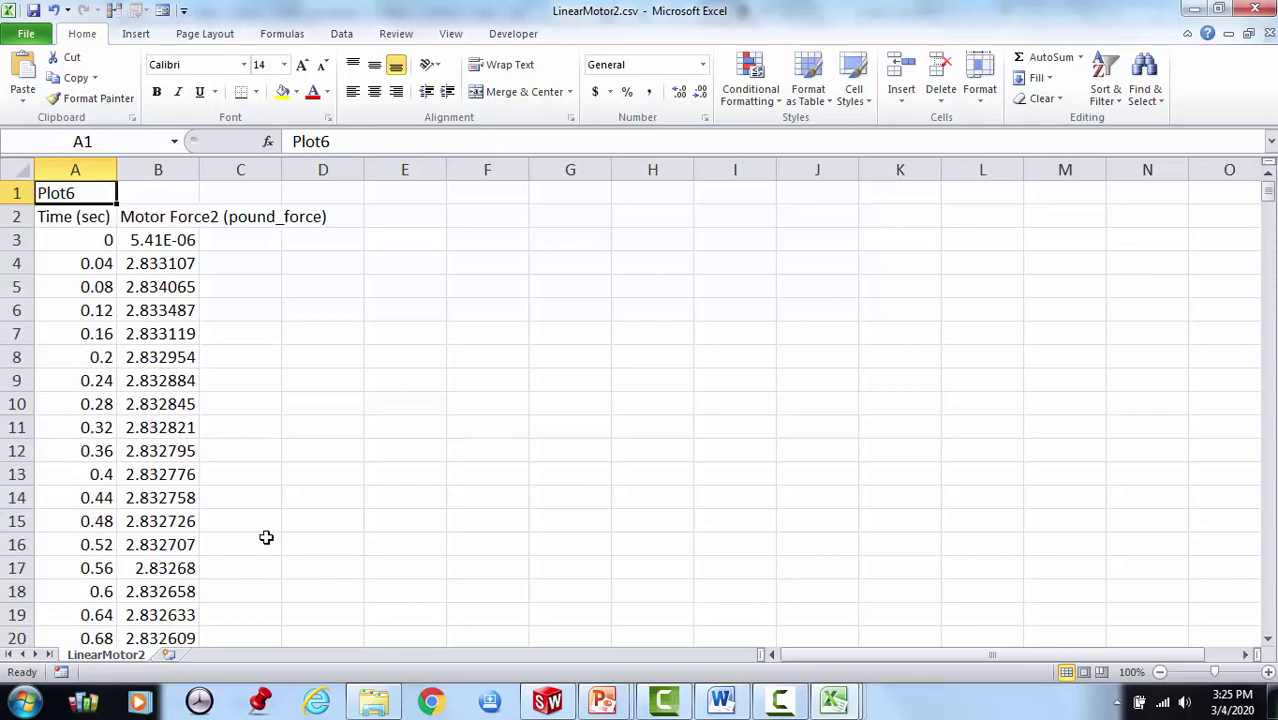
Average the motor force values in cell E6 with the formula =AVERAGE(B50:B400).
{"action": "left_click", "coordinate": [426, 320]}
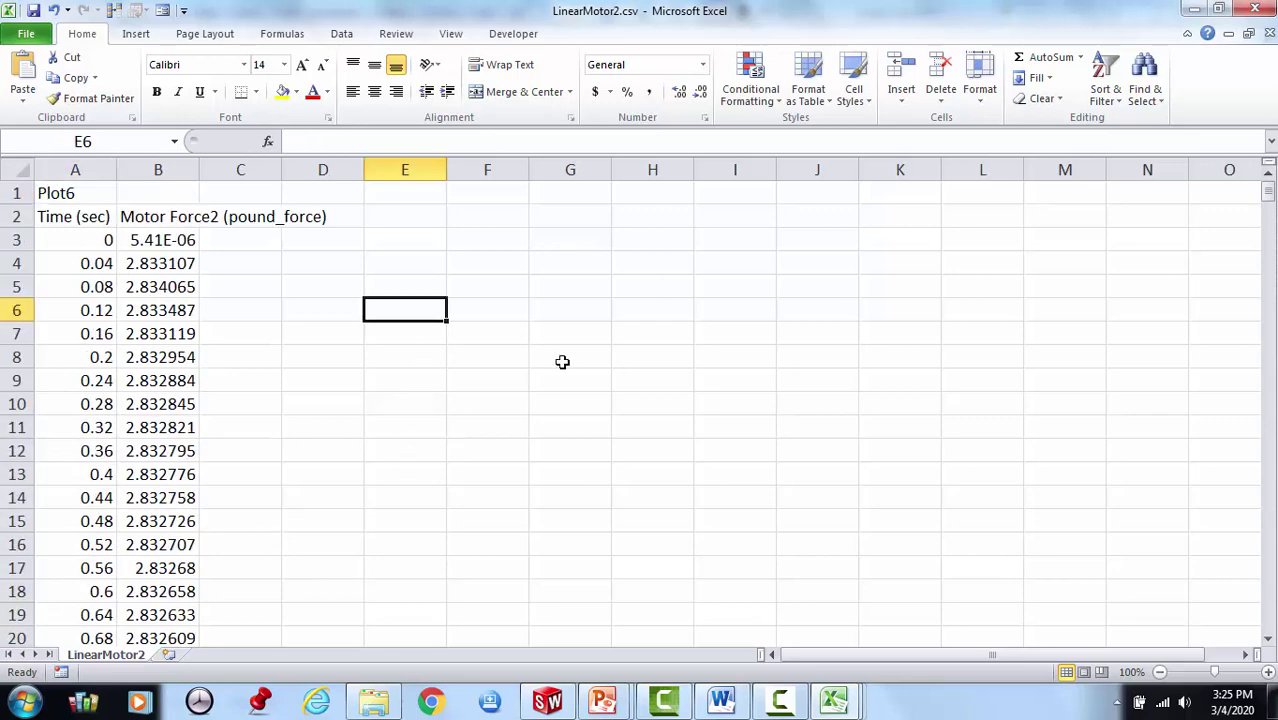
{"action": "type", "text": "=aber"}
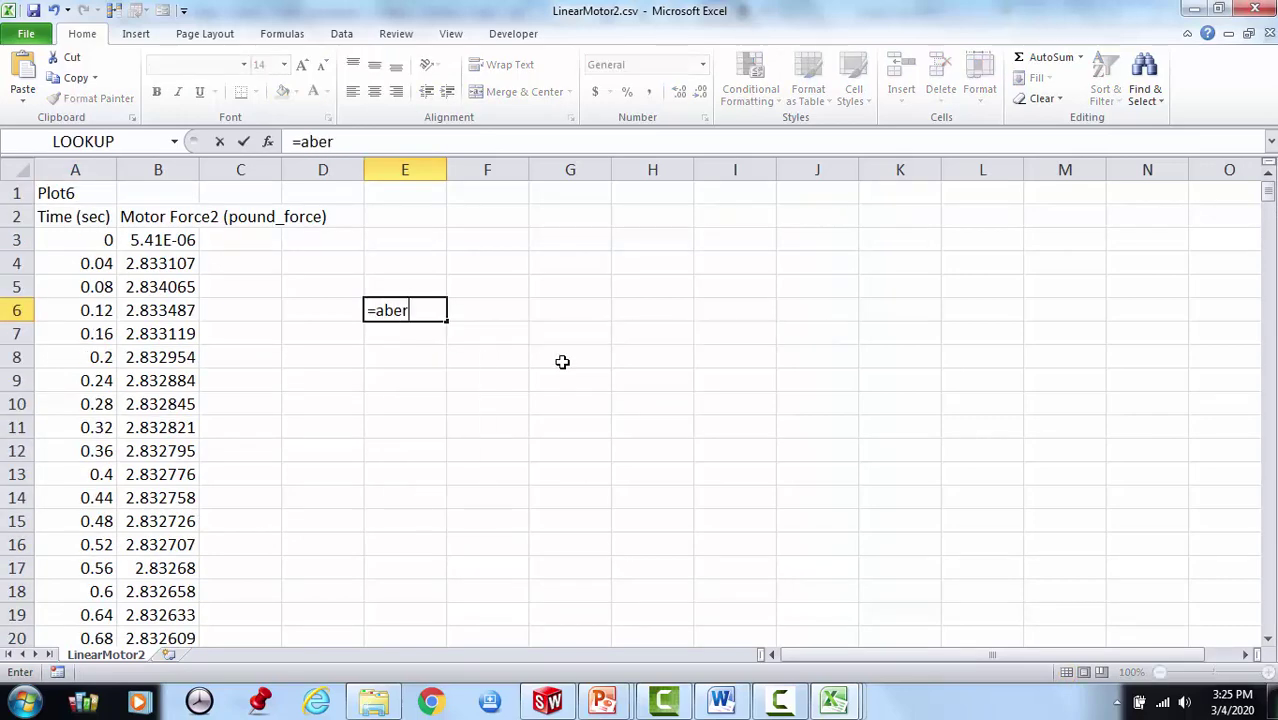
{"action": "key", "text": "BackSpace"}
{"action": "key", "text": "BackSpace"}
{"action": "key", "text": "BackSpace"}
{"action": "type", "text": "verage"}
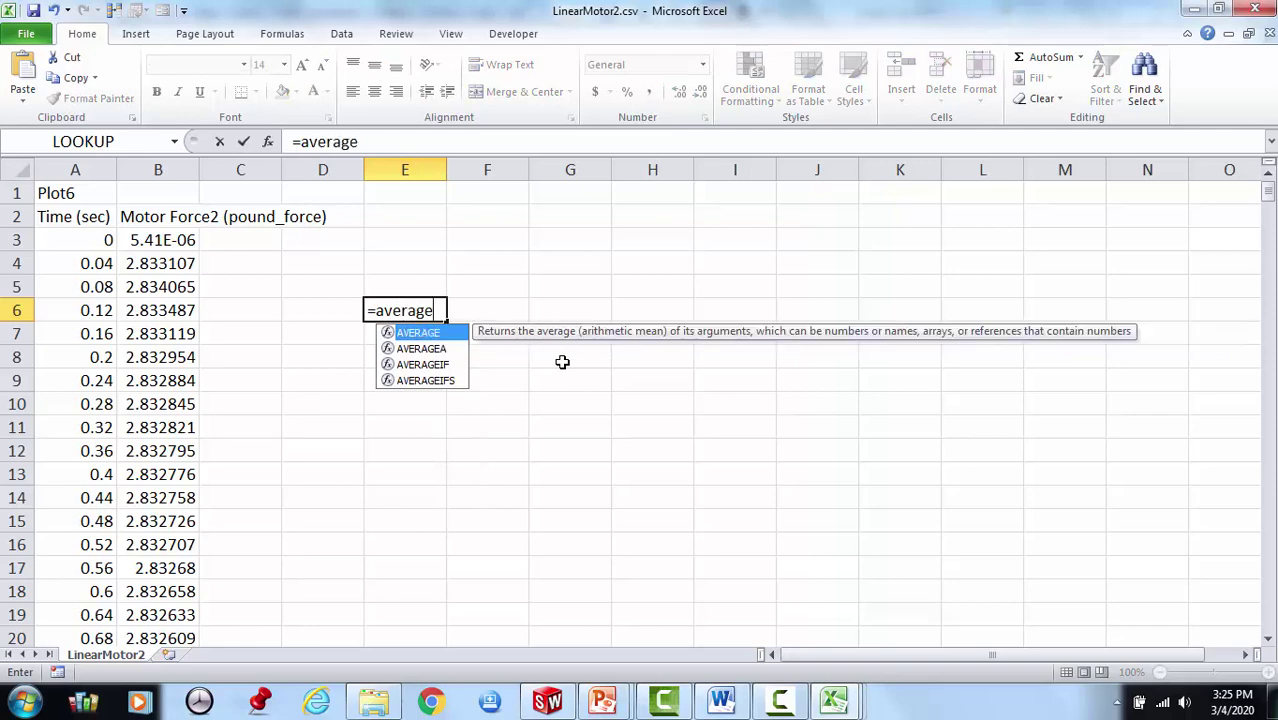
{"action": "type", "text": "(b50:"}
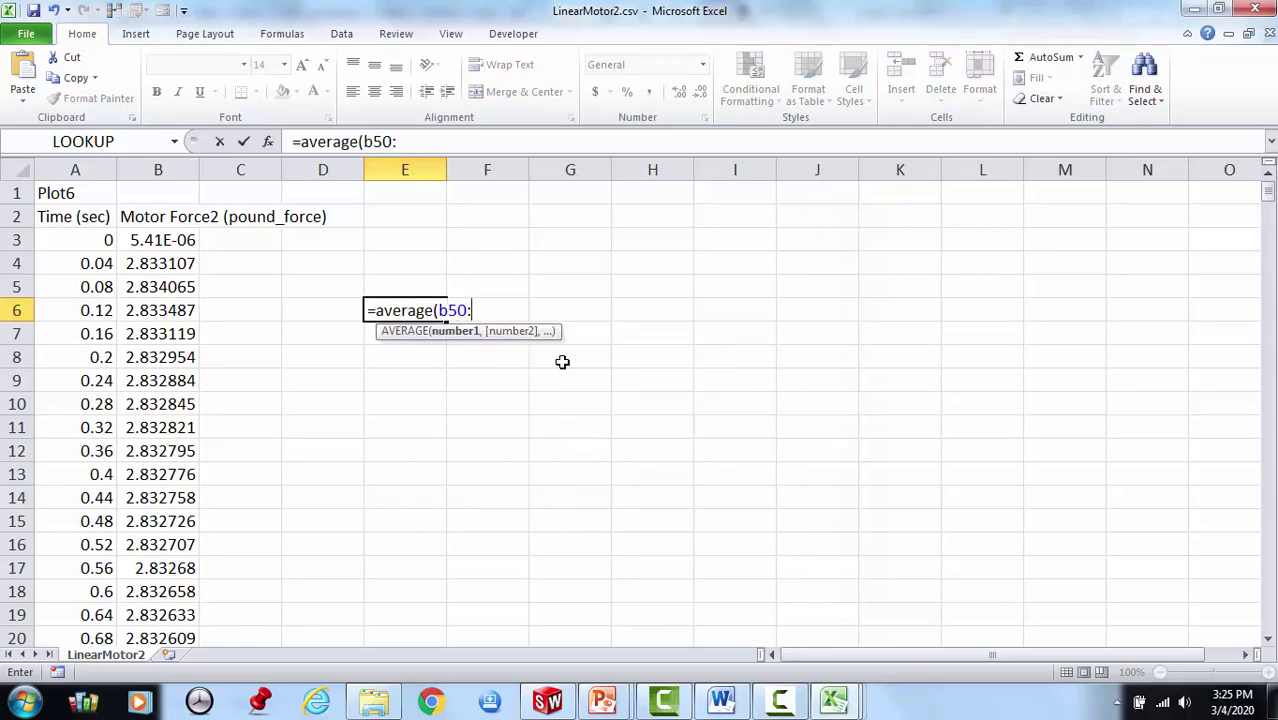
{"action": "type", "text": "b400)"}
{"action": "key", "text": "Return"}
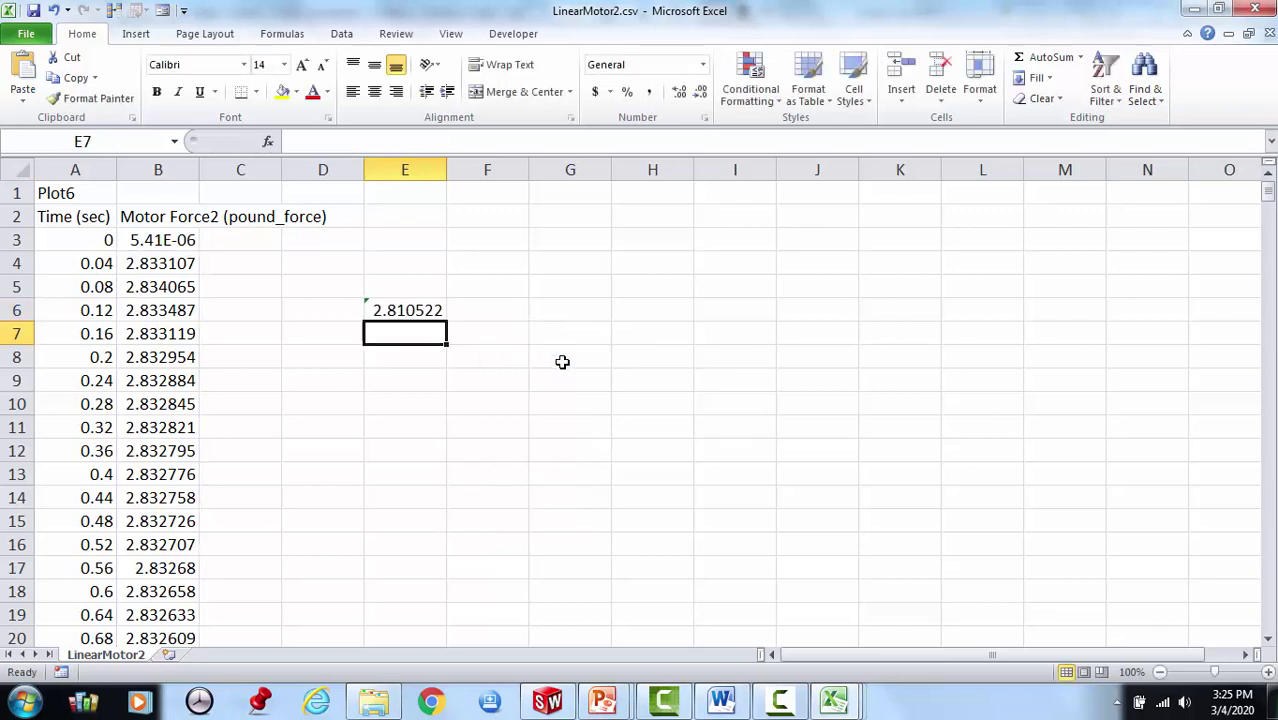
Copy the average in E6 of LinearMotor2.csv and paste it as a value into H5 of wedge1.xlsx.
{"action": "key", "text": "Up"}
{"action": "key", "text": "ctrl+c"}
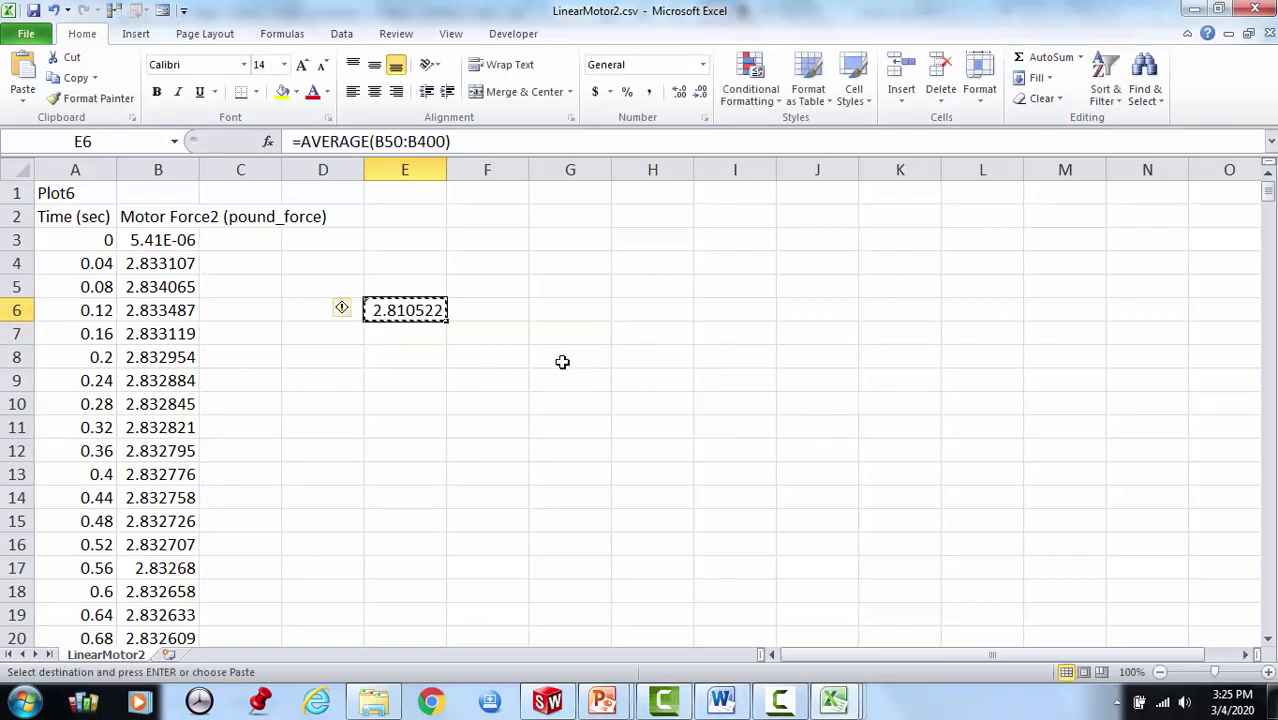
{"action": "left_click", "coordinate": [835, 701]}
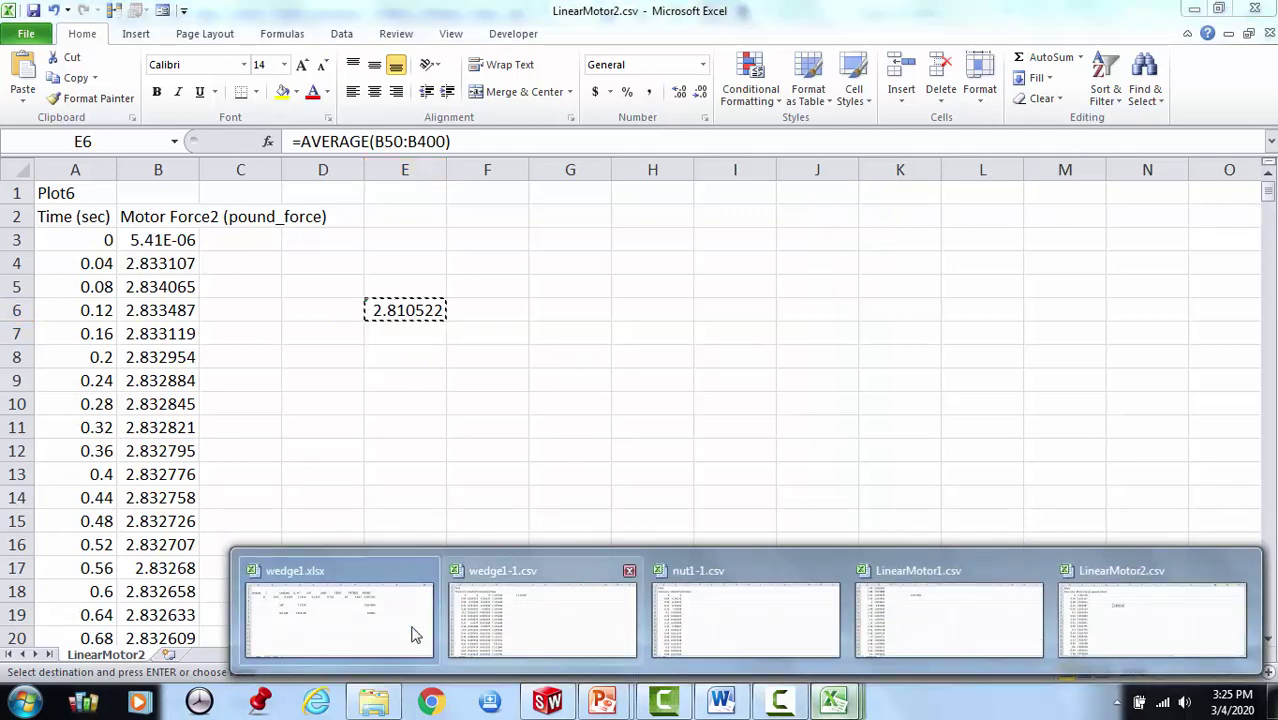
{"action": "left_click", "coordinate": [380, 620]}
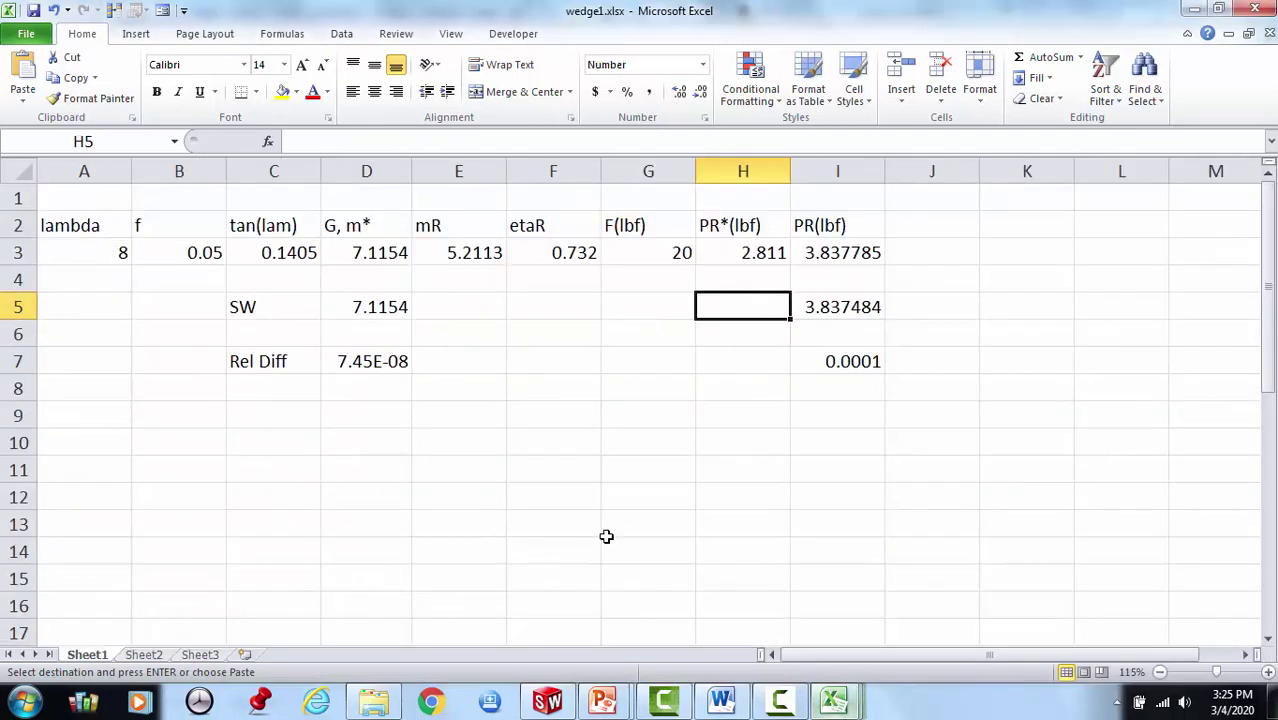
{"action": "left_click", "coordinate": [733, 360]}
{"action": "left_click", "coordinate": [739, 310]}
{"action": "right_click", "coordinate": [741, 318]}
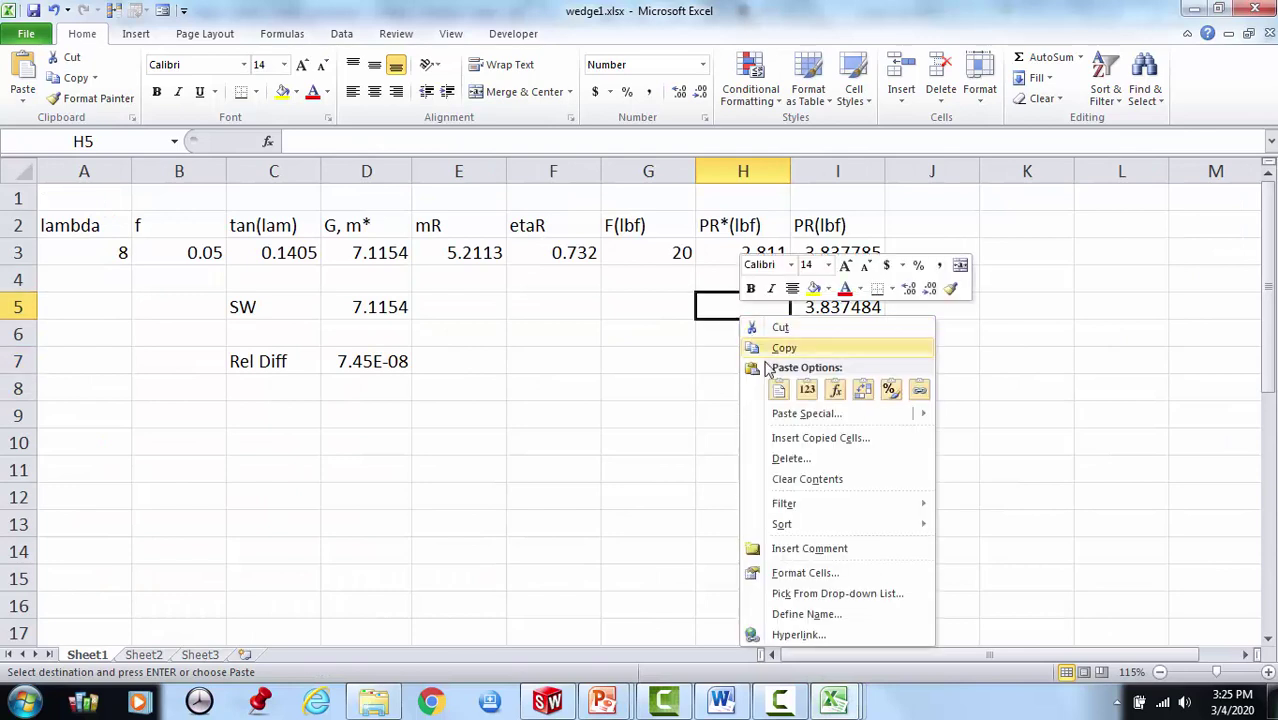
{"action": "left_click", "coordinate": [807, 389]}
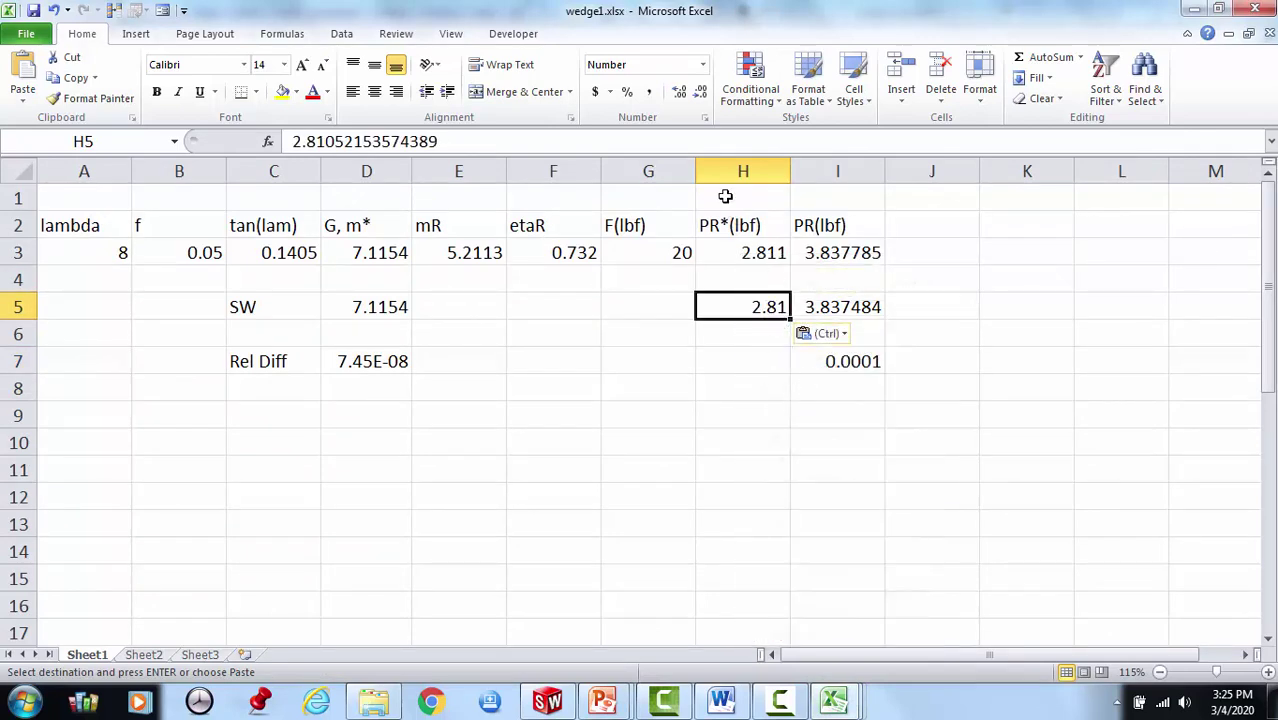
Format the PR* forces in cells H5 and H3 to show four decimal places.
{"action": "left_click", "coordinate": [679, 93]}
{"action": "left_click", "coordinate": [679, 93]}
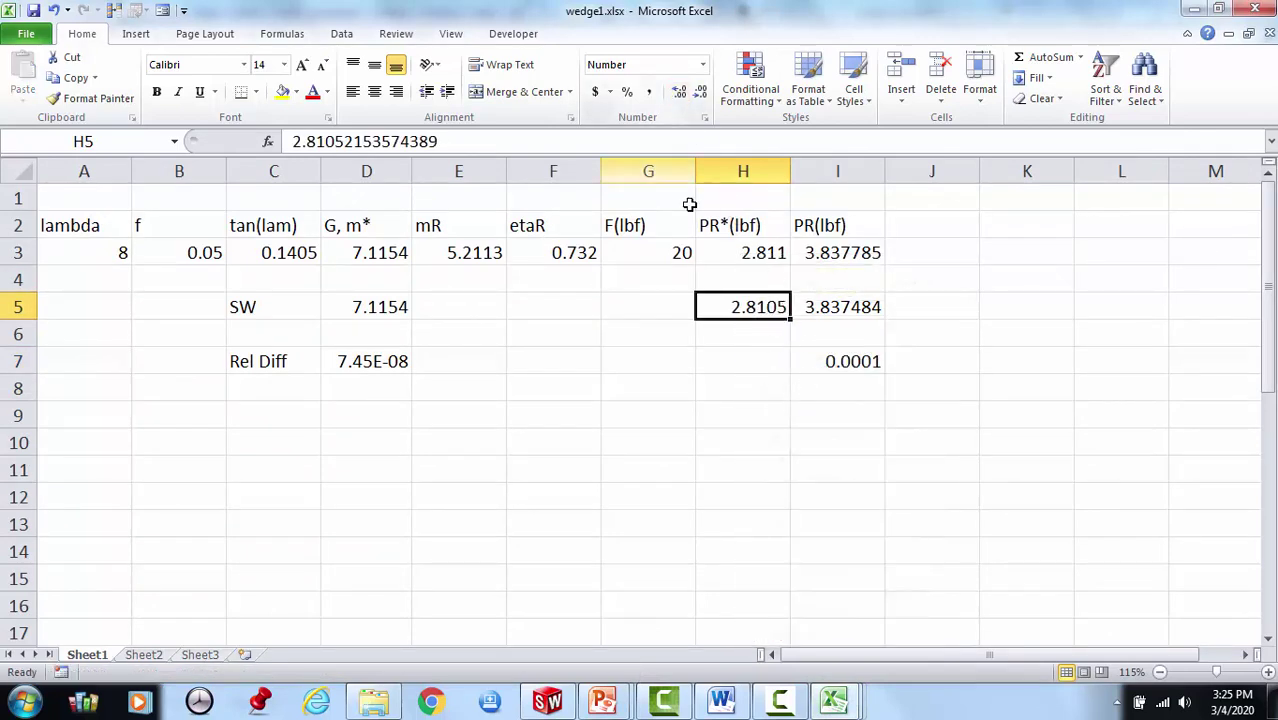
{"action": "left_click", "coordinate": [738, 252]}
{"action": "left_click", "coordinate": [679, 93]}
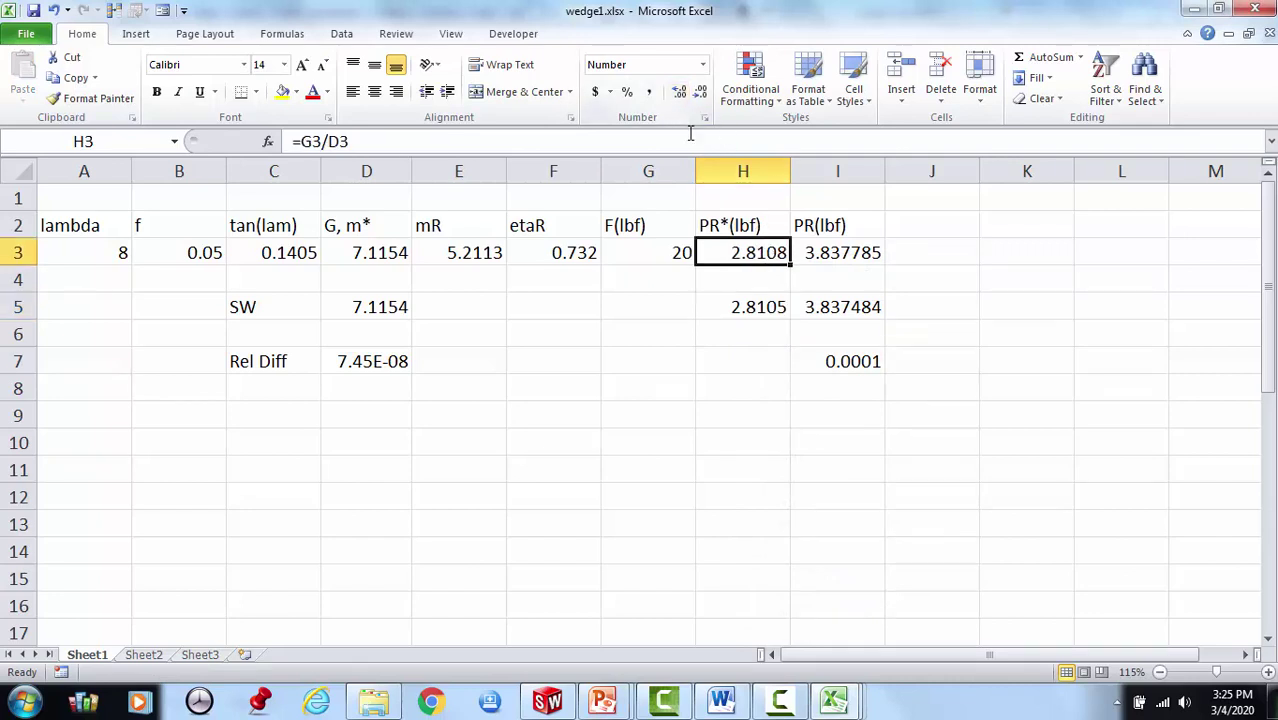
Copy the relative difference formula from I7 into H7 for the PR* column.
{"action": "left_click", "coordinate": [830, 362]}
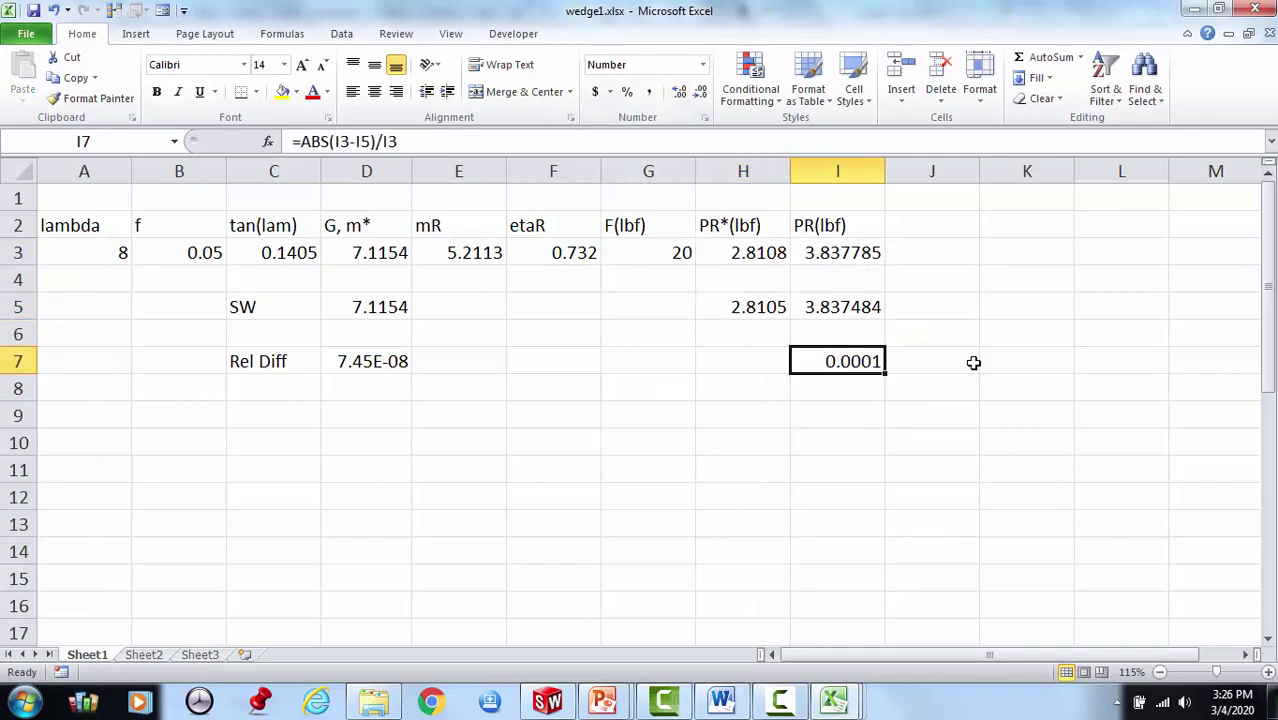
{"action": "key", "text": "ctrl+c"}
{"action": "key", "text": "Left"}
{"action": "key", "text": "ctrl+v"}
{"action": "key", "text": "Return"}
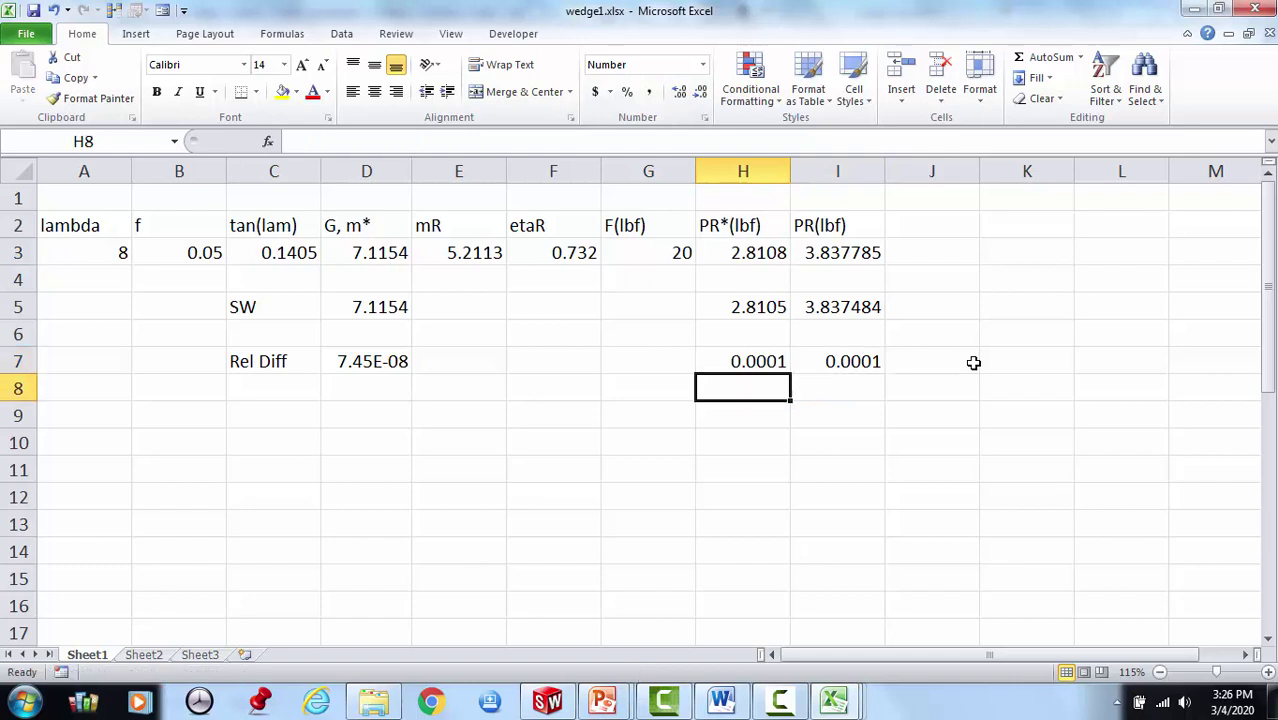
{"action": "key", "text": "Up"}
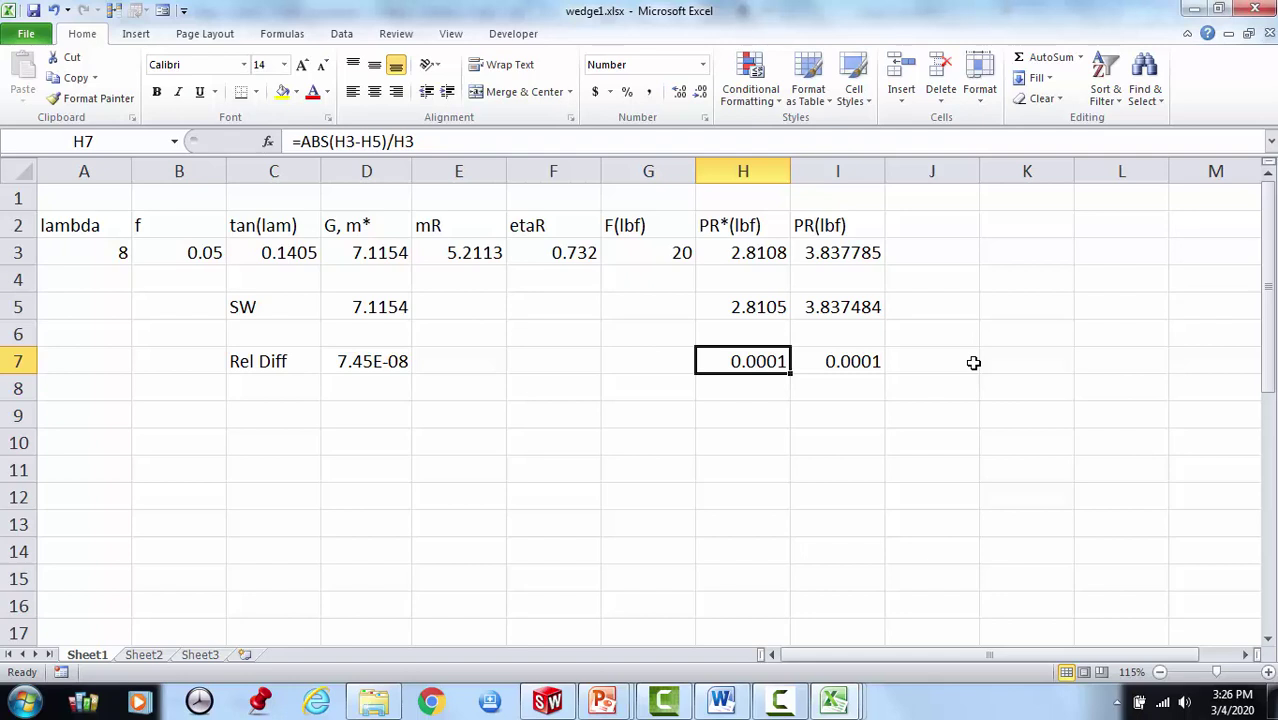
Calculate the SW value of mR in E5 with the formula =G3/I5 and show it to four decimal places.
{"action": "key", "text": "Up"}
{"action": "key", "text": "Up"}
{"action": "key", "text": "Left"}
{"action": "key", "text": "Left"}
{"action": "key", "text": "Left"}
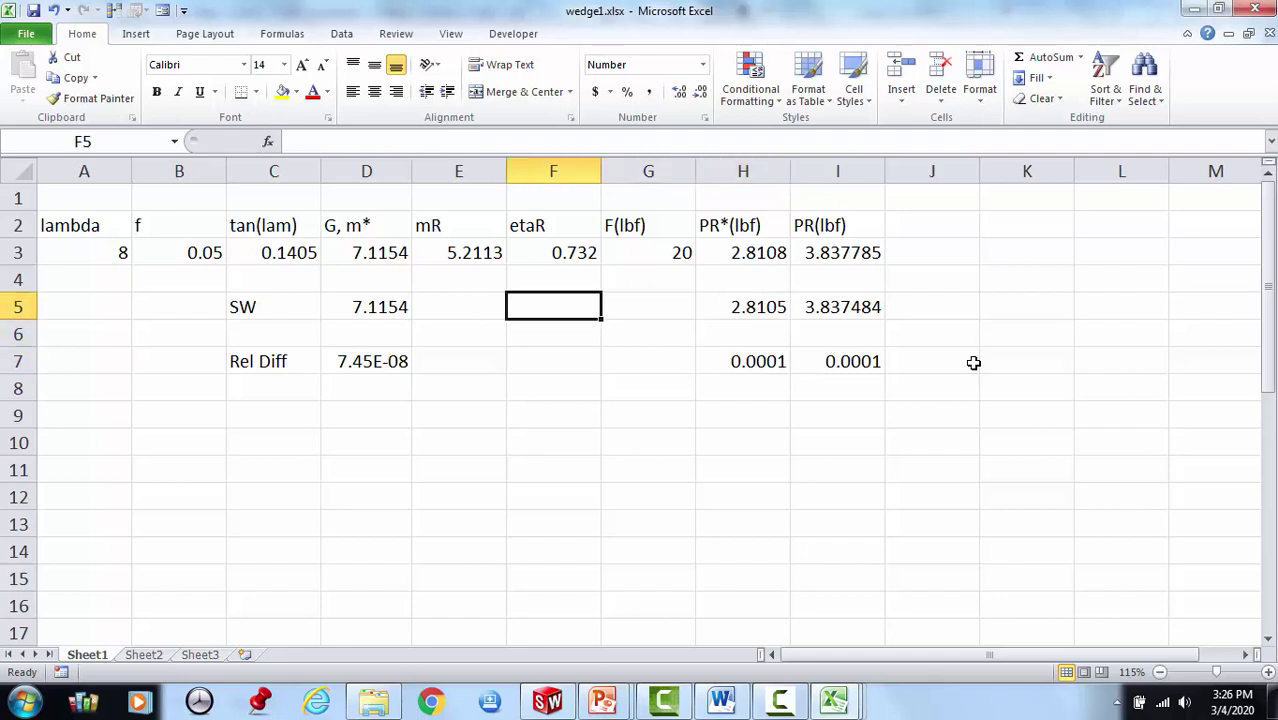
{"action": "type", "text": "="}
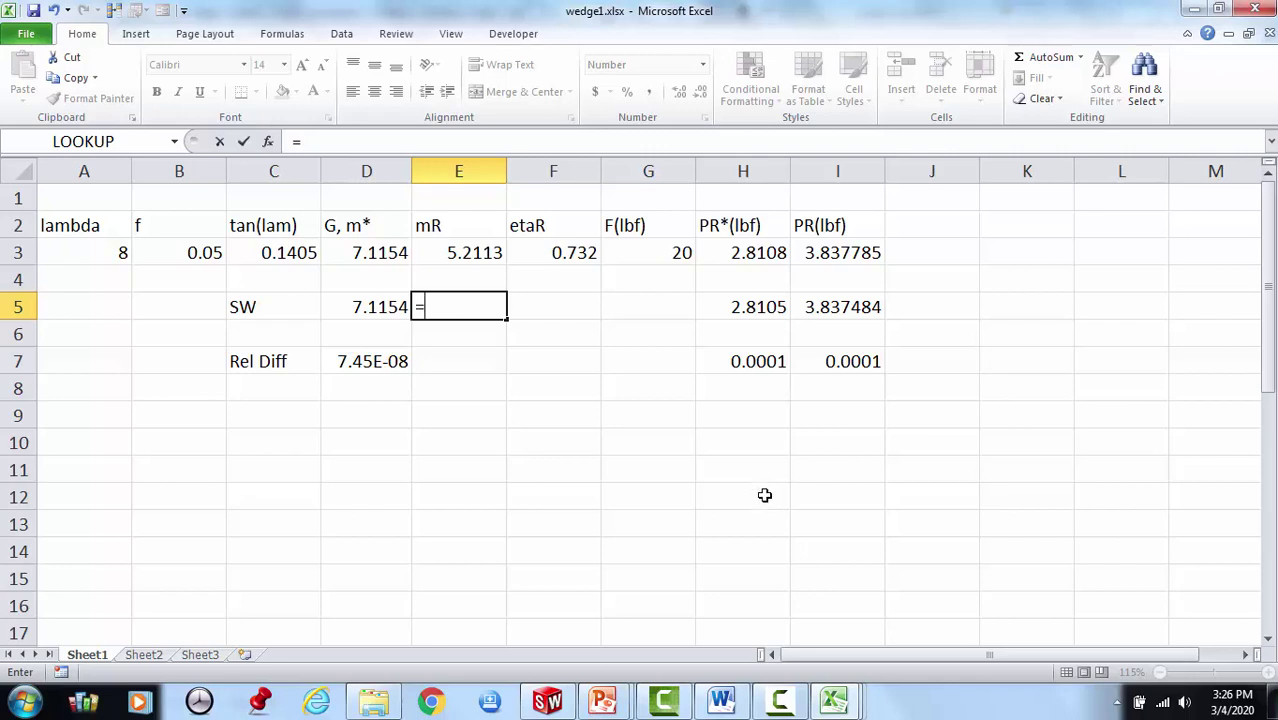
{"action": "left_click", "coordinate": [668, 255]}
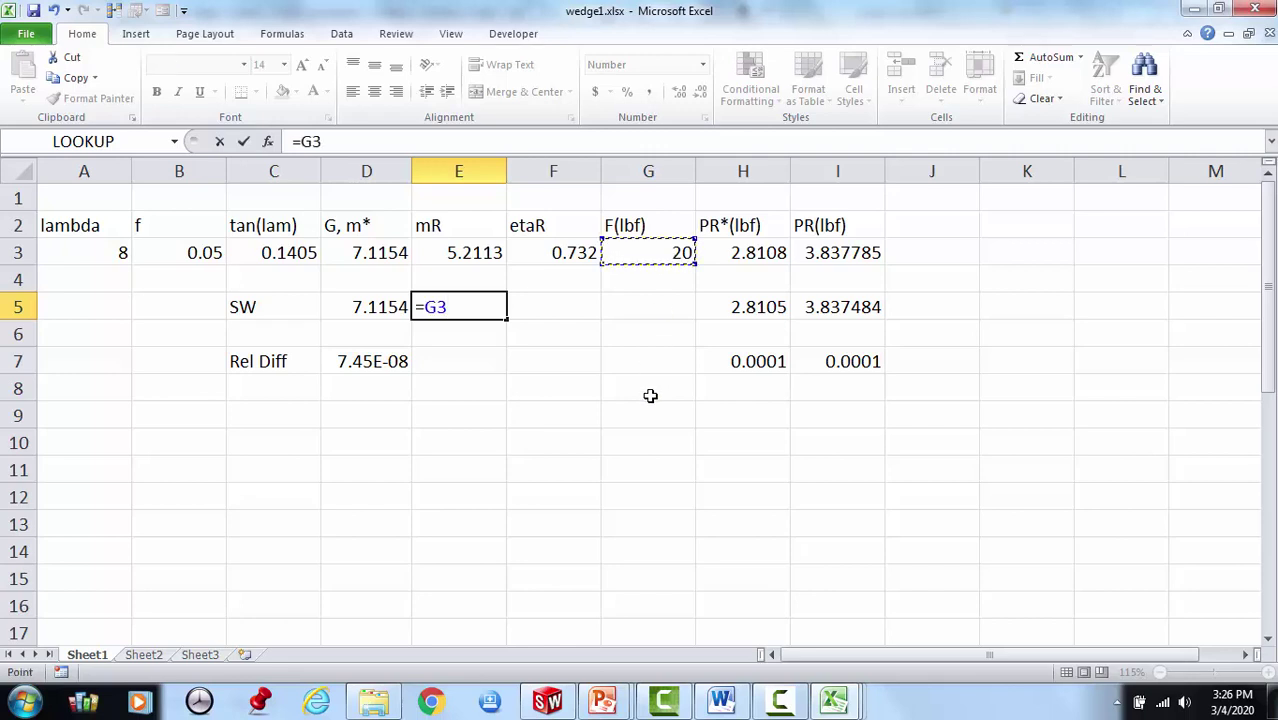
{"action": "type", "text": "/"}
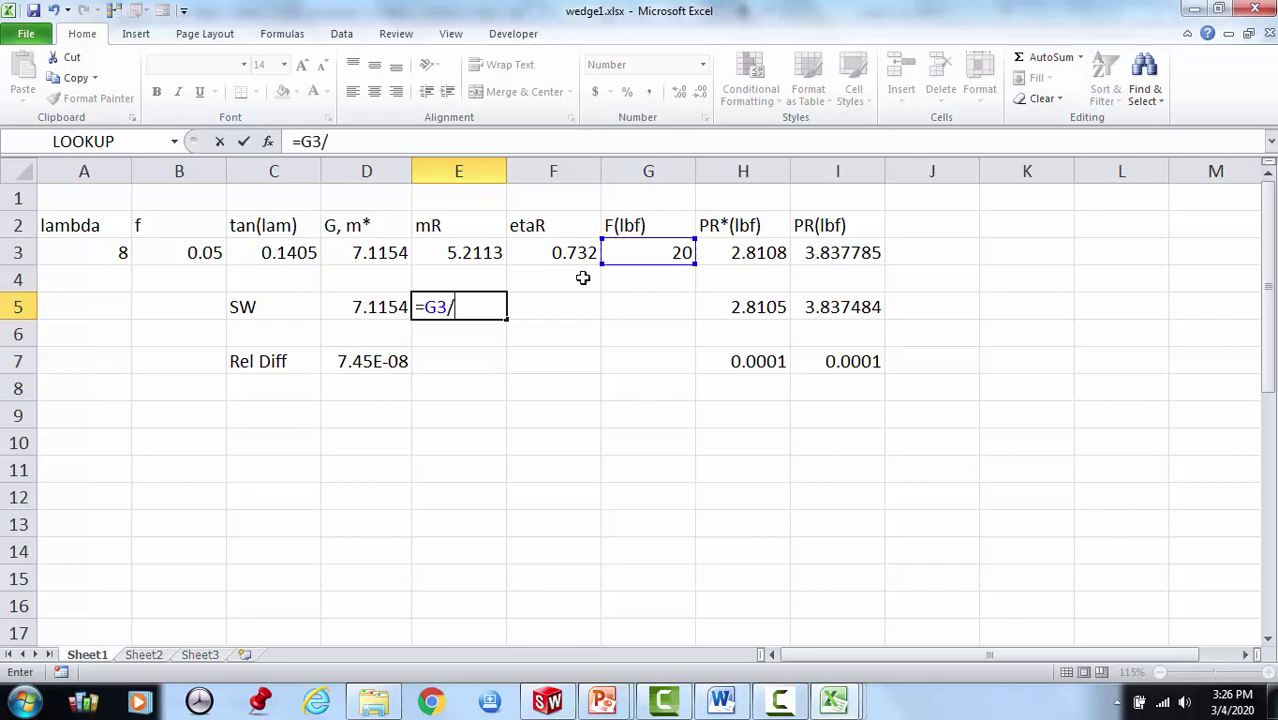
{"action": "left_click", "coordinate": [847, 307]}
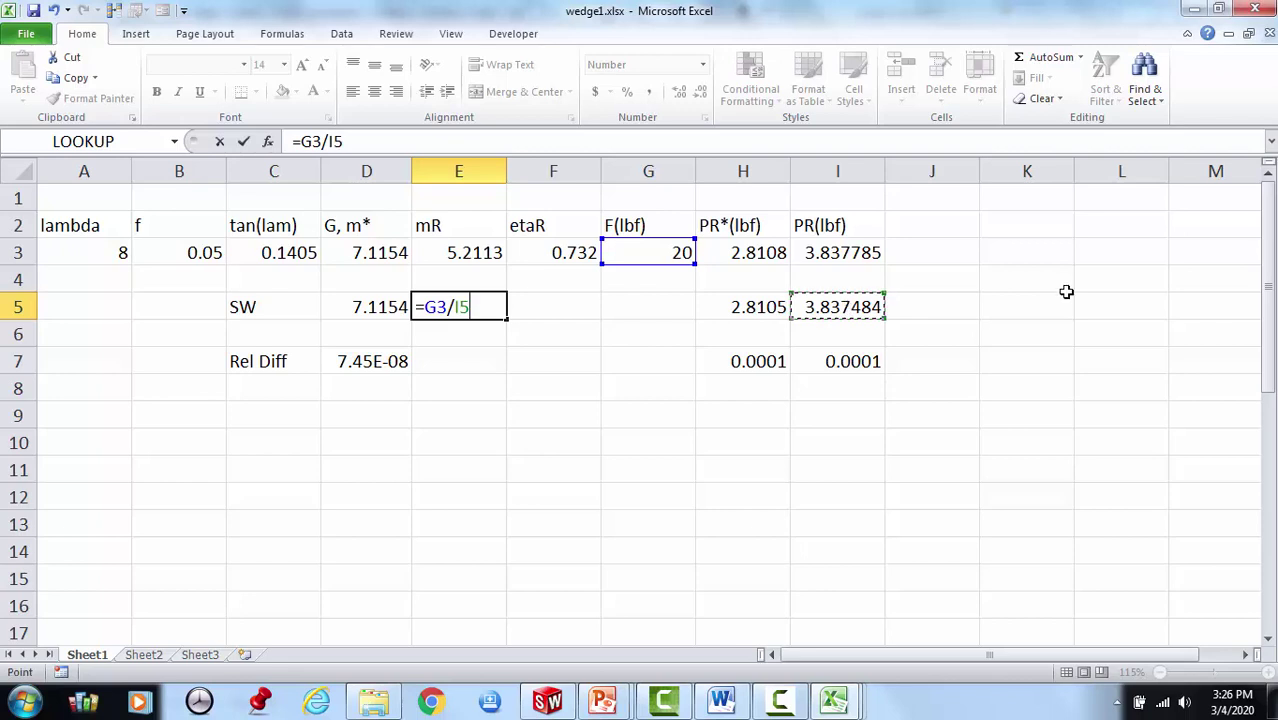
{"action": "key", "text": "Return"}
{"action": "key", "text": "Up"}
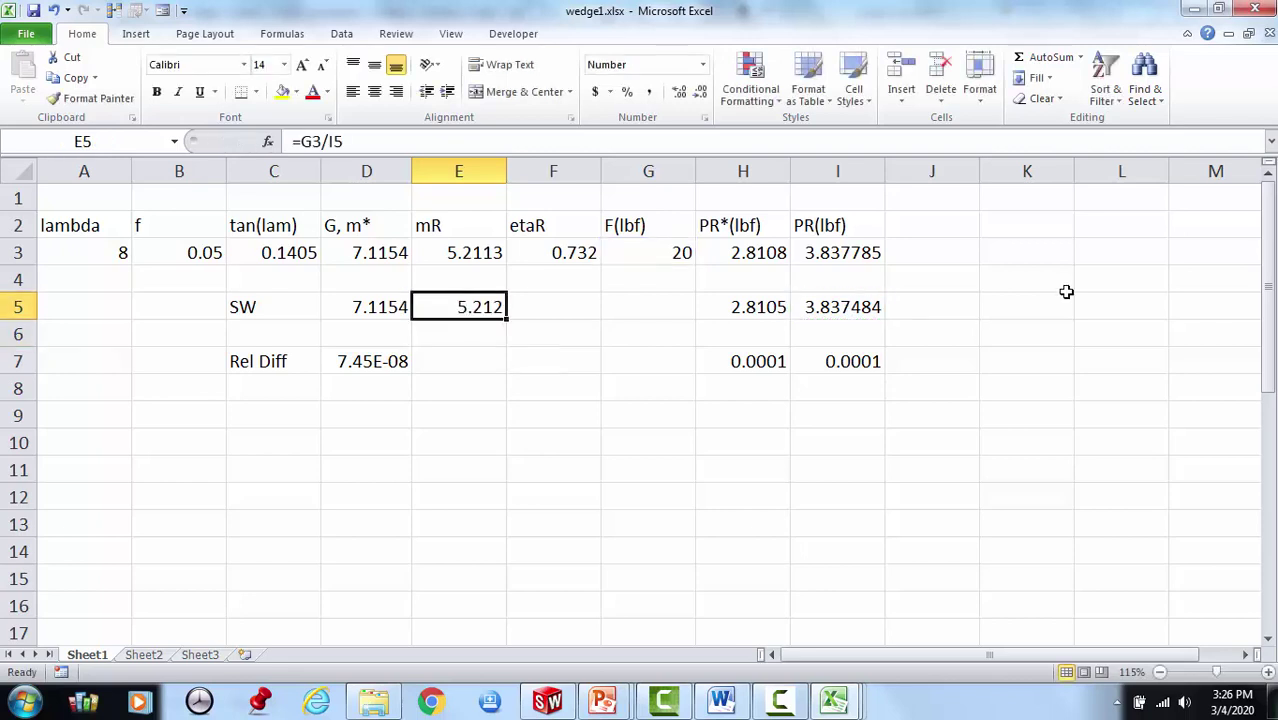
{"action": "left_click", "coordinate": [679, 93]}
Copy the relative difference formula from H7 into E7 for the mR column.
{"action": "left_click", "coordinate": [360, 309]}
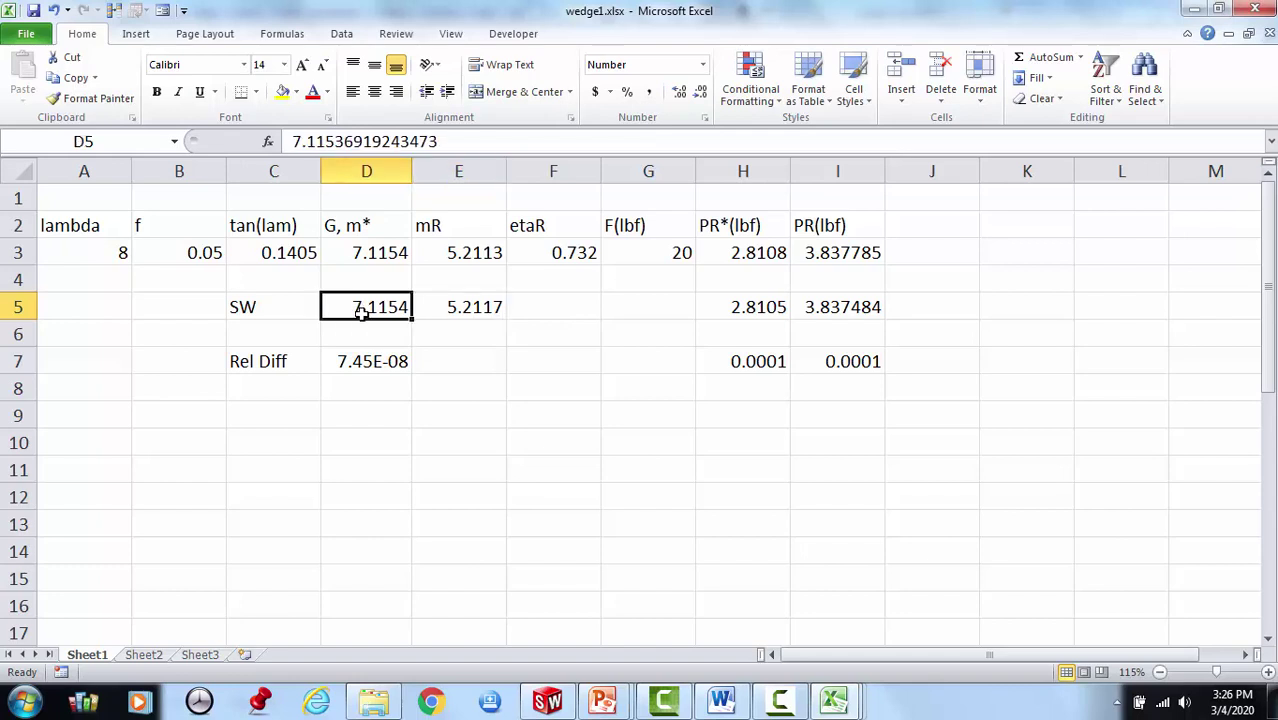
{"action": "left_click", "coordinate": [459, 309]}
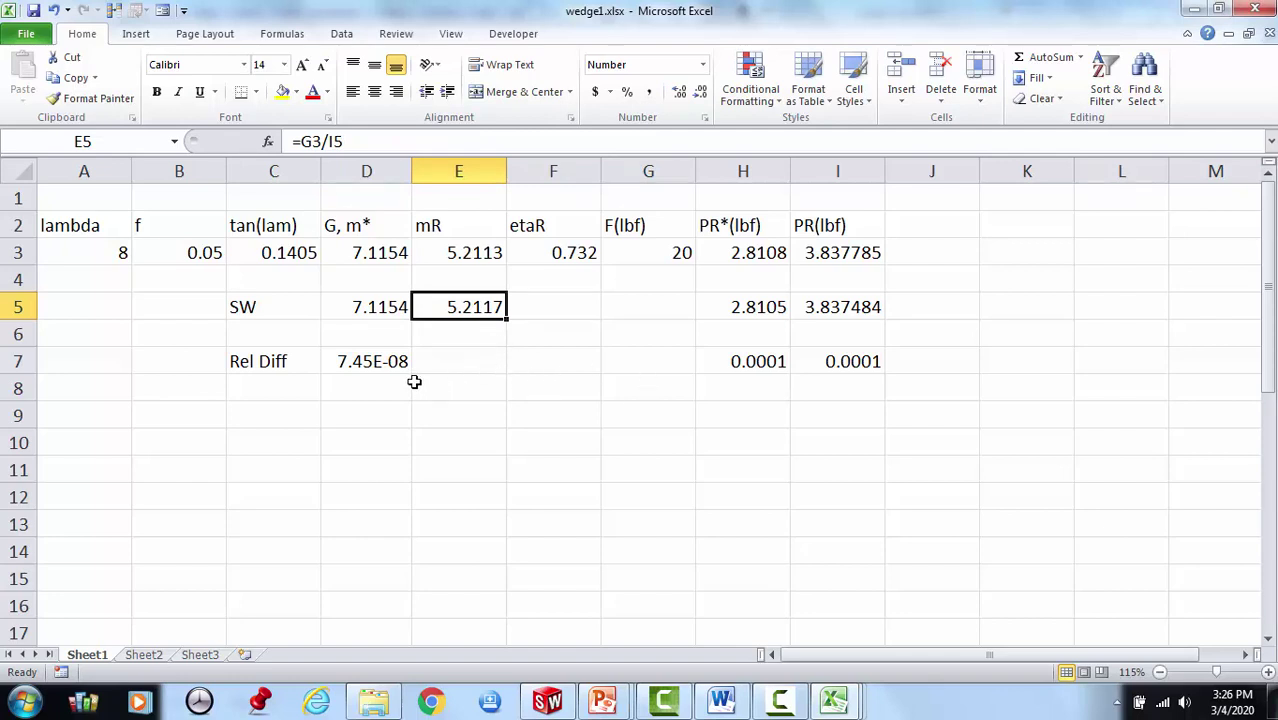
{"action": "left_click", "coordinate": [383, 365]}
{"action": "left_click", "coordinate": [759, 365]}
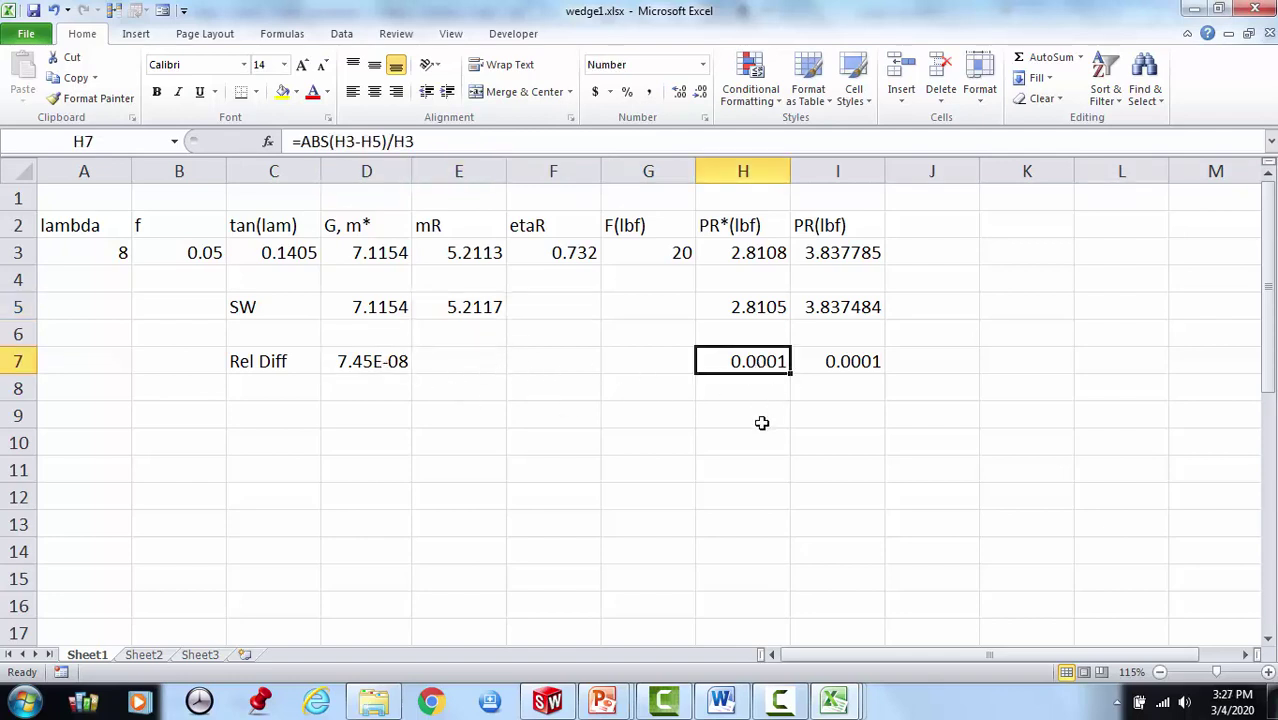
{"action": "key", "text": "ctrl+c"}
{"action": "left_click", "coordinate": [465, 363]}
{"action": "key", "text": "ctrl+v"}
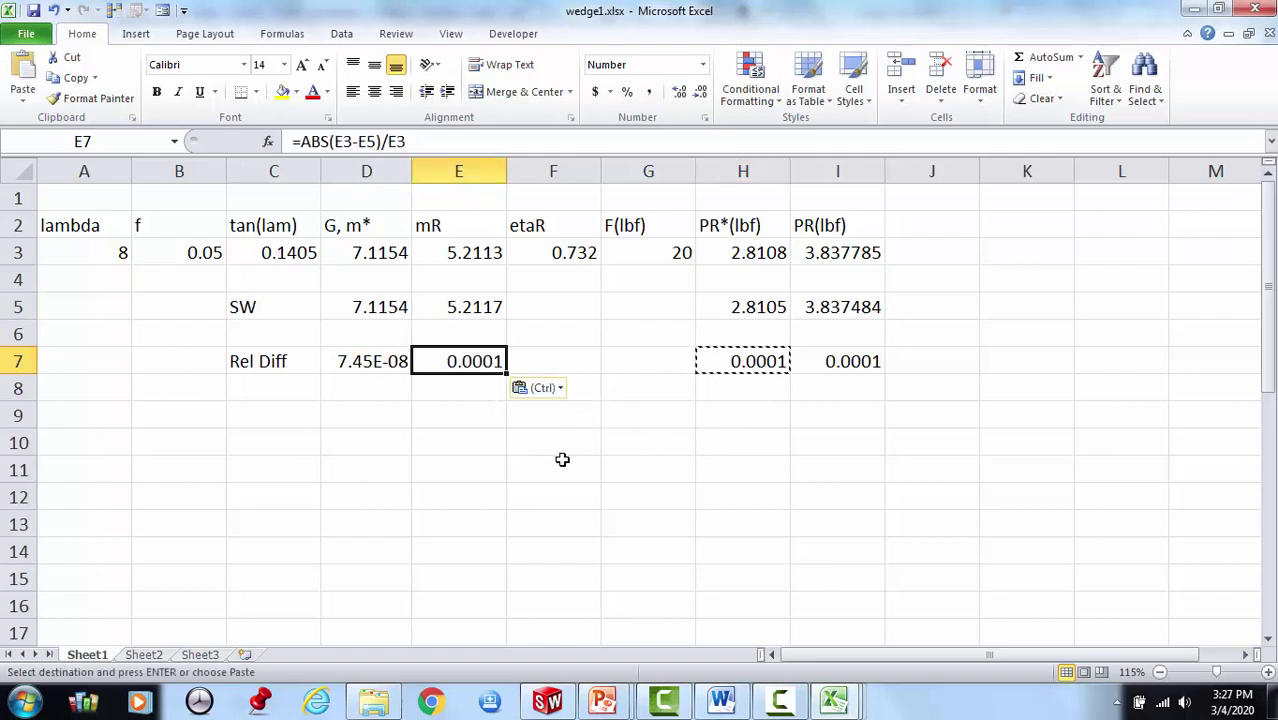
{"action": "key", "text": "Escape"}
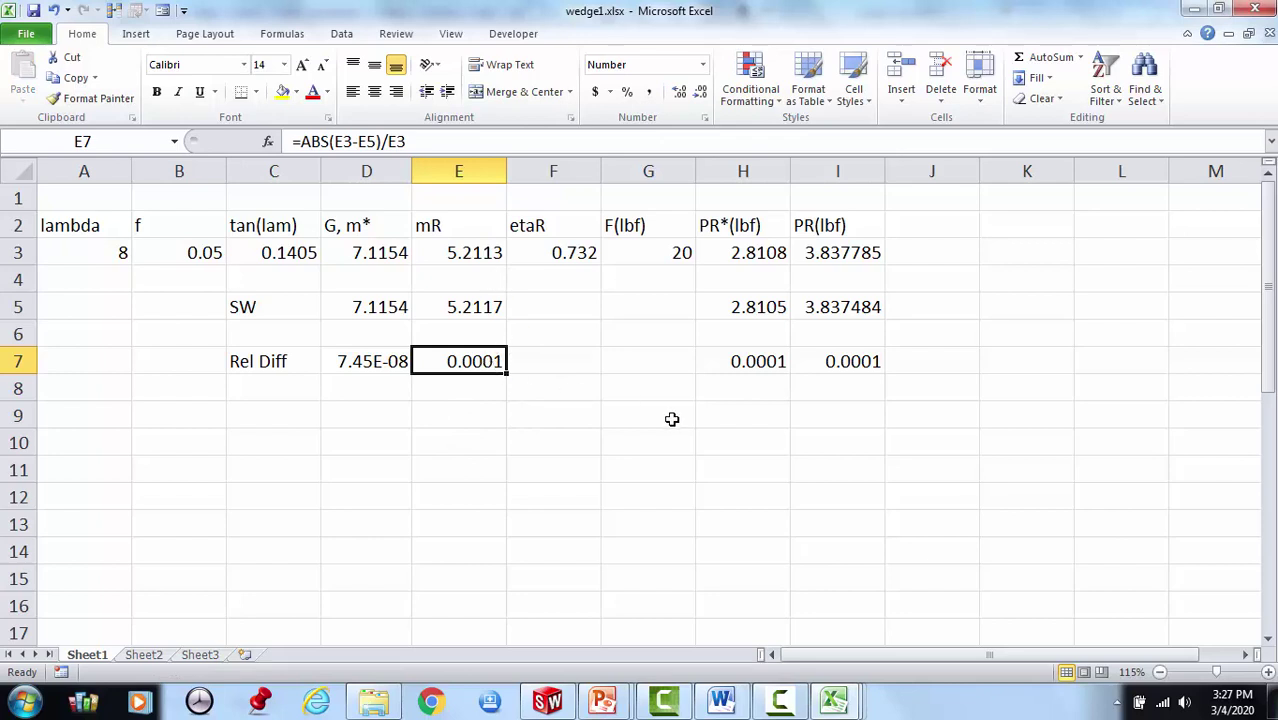
Calculate the SW value of etaR in F5 with the formula =E5/D5.
{"action": "left_click", "coordinate": [558, 307]}
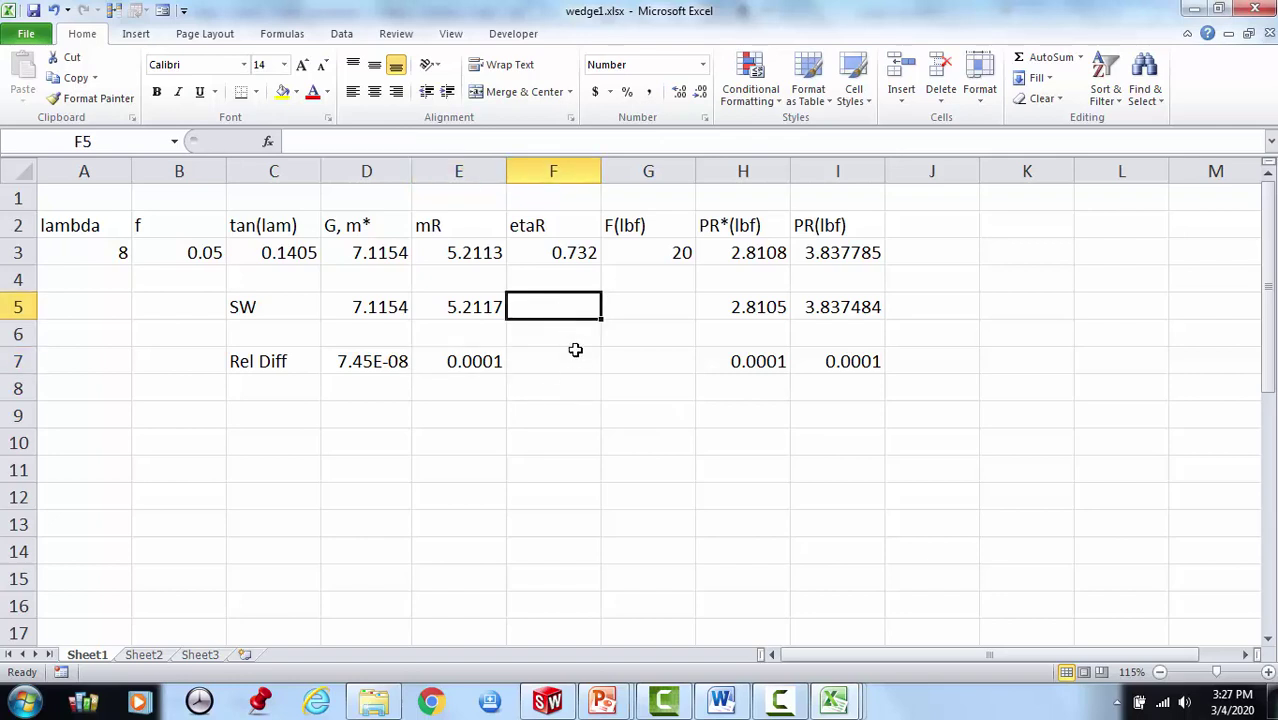
{"action": "type", "text": "="}
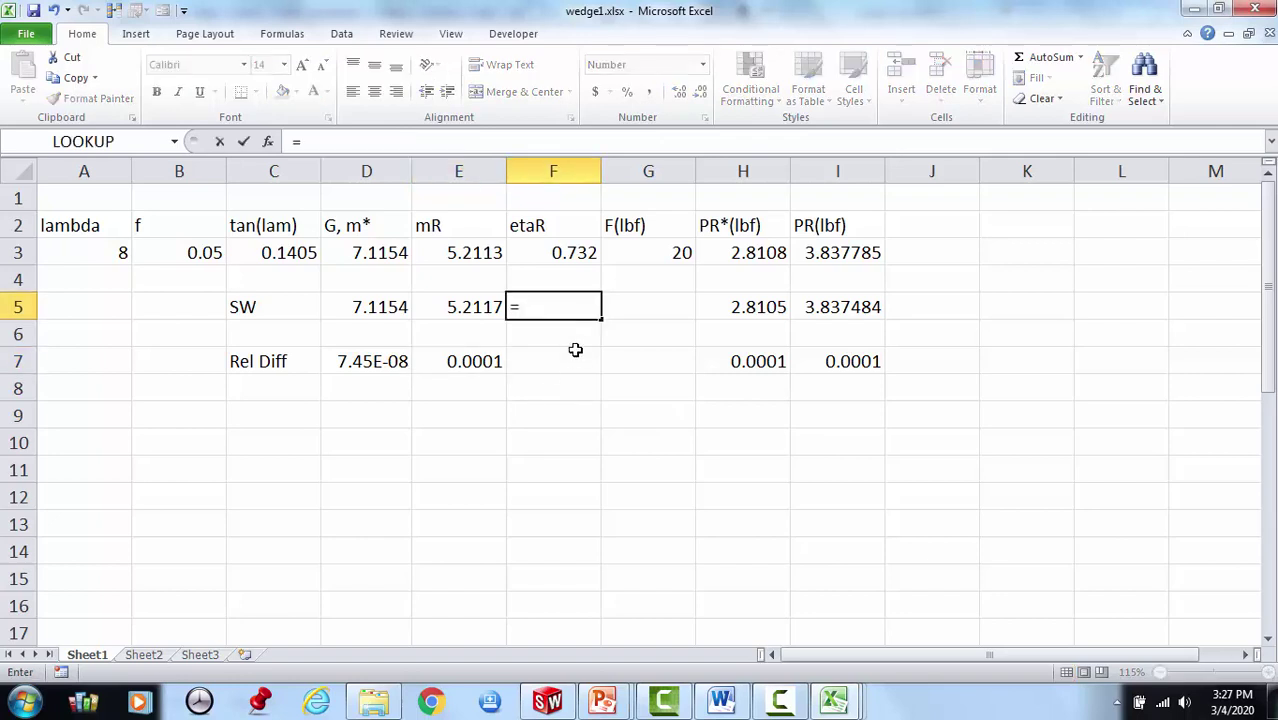
{"action": "left_click", "coordinate": [474, 307]}
{"action": "type", "text": "/"}
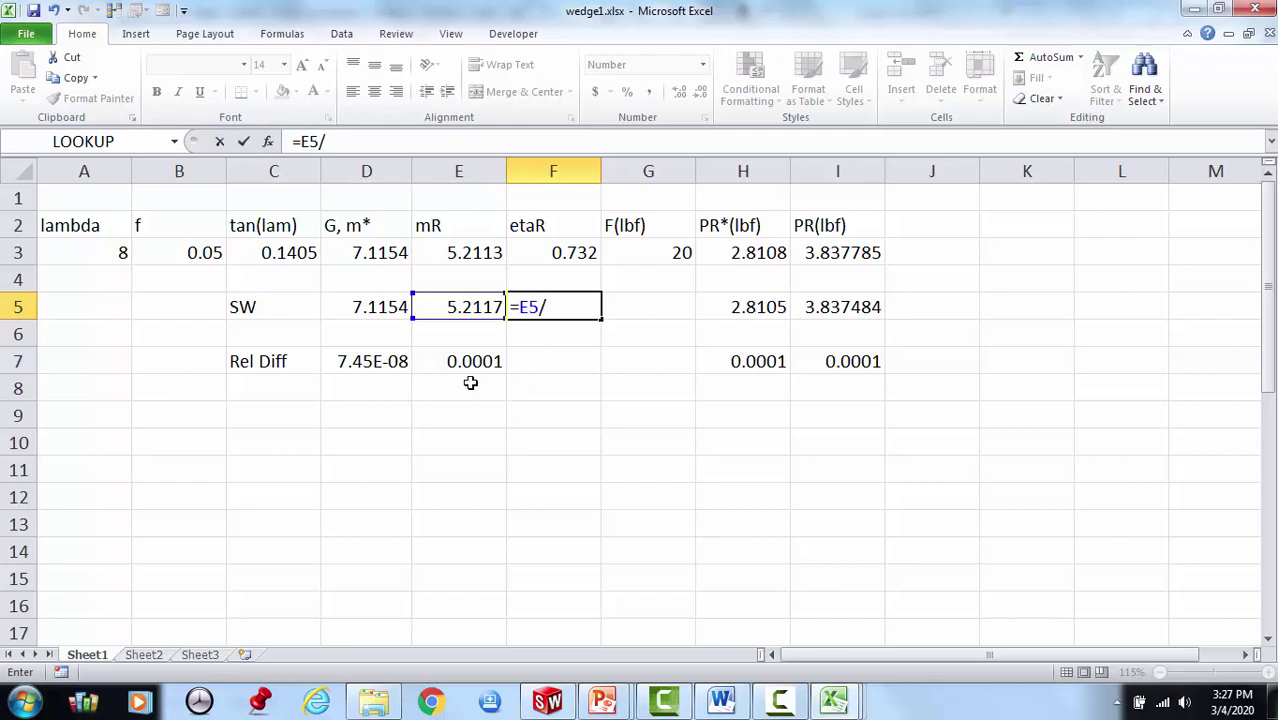
{"action": "left_click", "coordinate": [379, 307]}
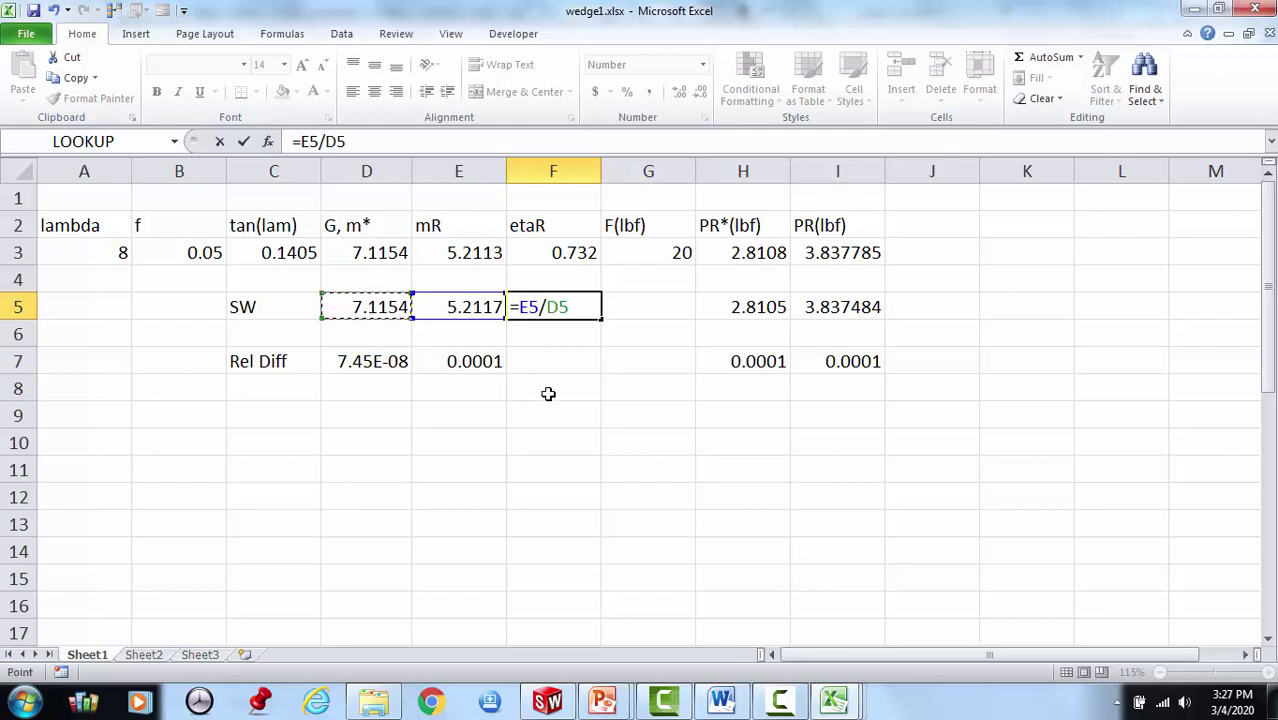
{"action": "key", "text": "Return"}
{"action": "key", "text": "Up"}
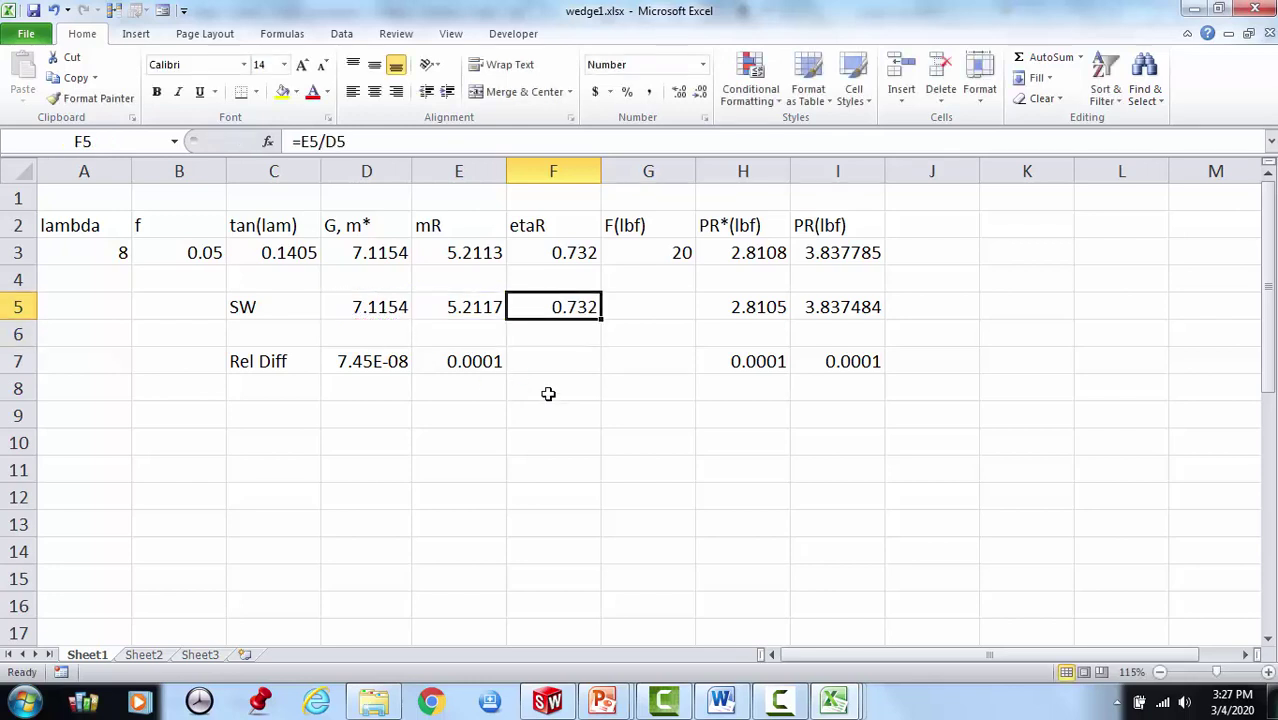
Format the etaR values in cells F5 and F3 to show four decimal places.
{"action": "left_click", "coordinate": [680, 92]}
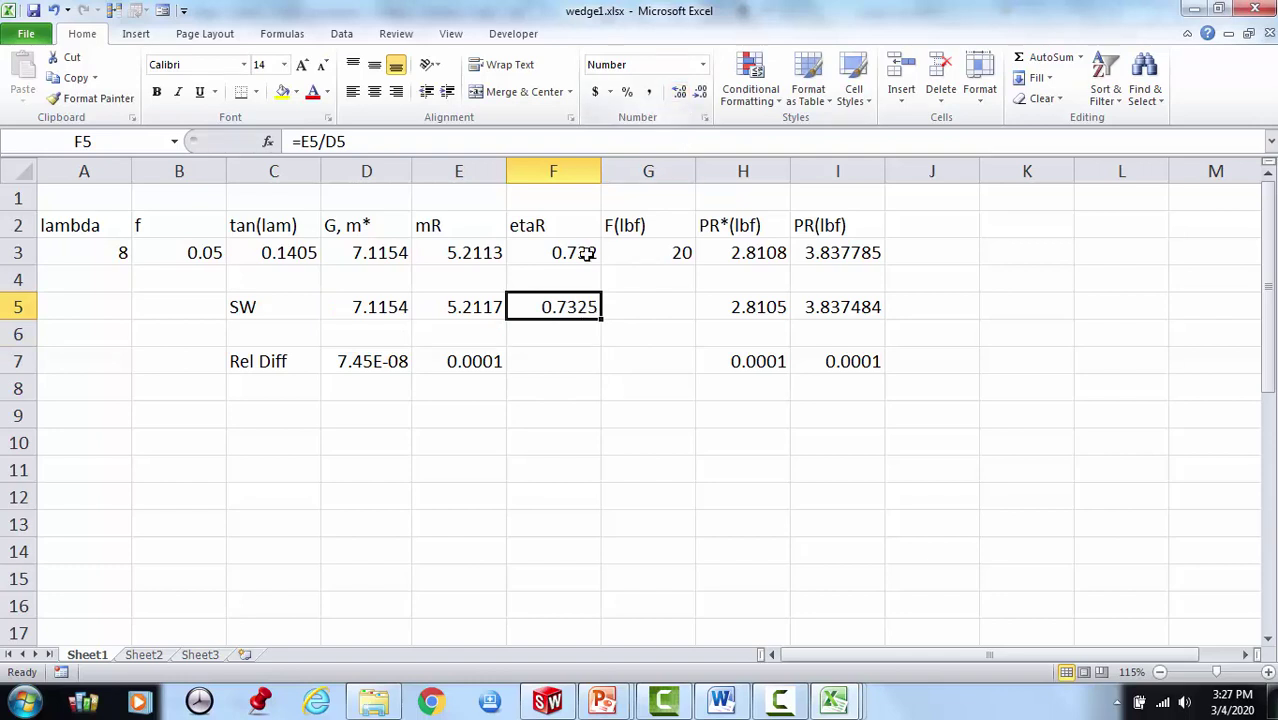
{"action": "left_click", "coordinate": [578, 253]}
{"action": "left_click", "coordinate": [678, 93]}
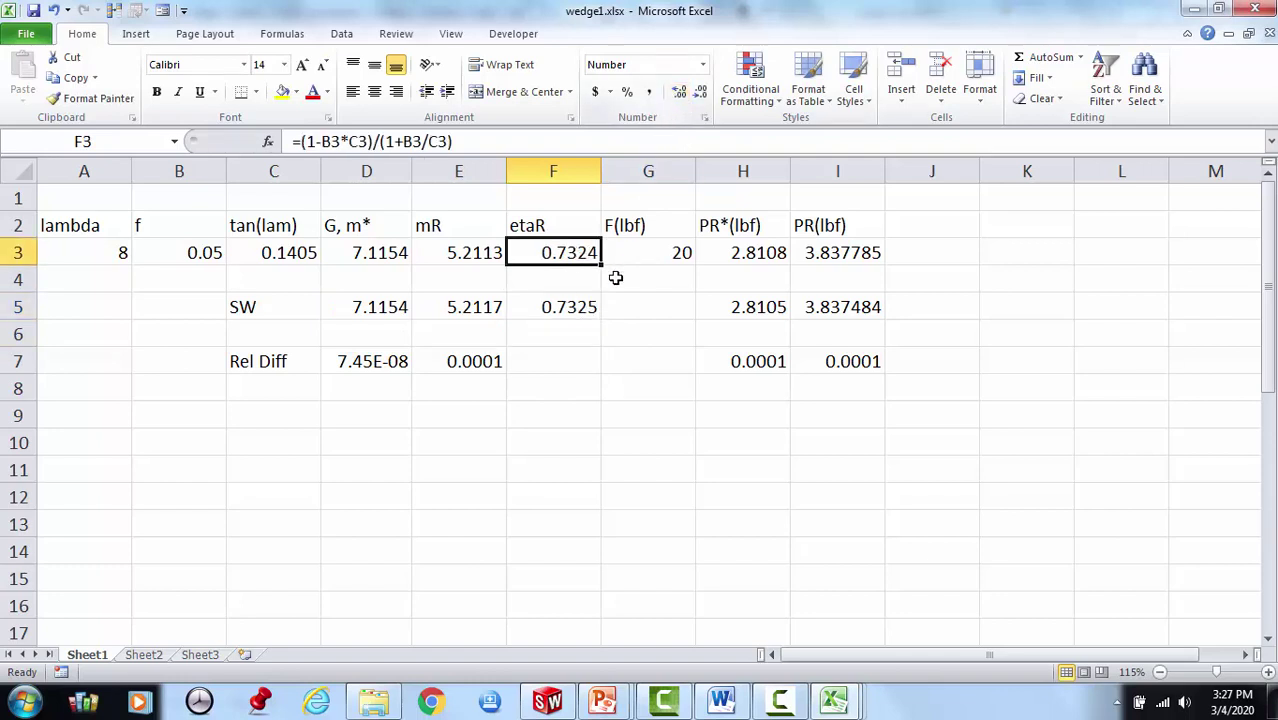
Copy the relative difference formula from E7 into F7 for the etaR column.
{"action": "left_click", "coordinate": [574, 362]}
{"action": "left_click", "coordinate": [492, 362]}
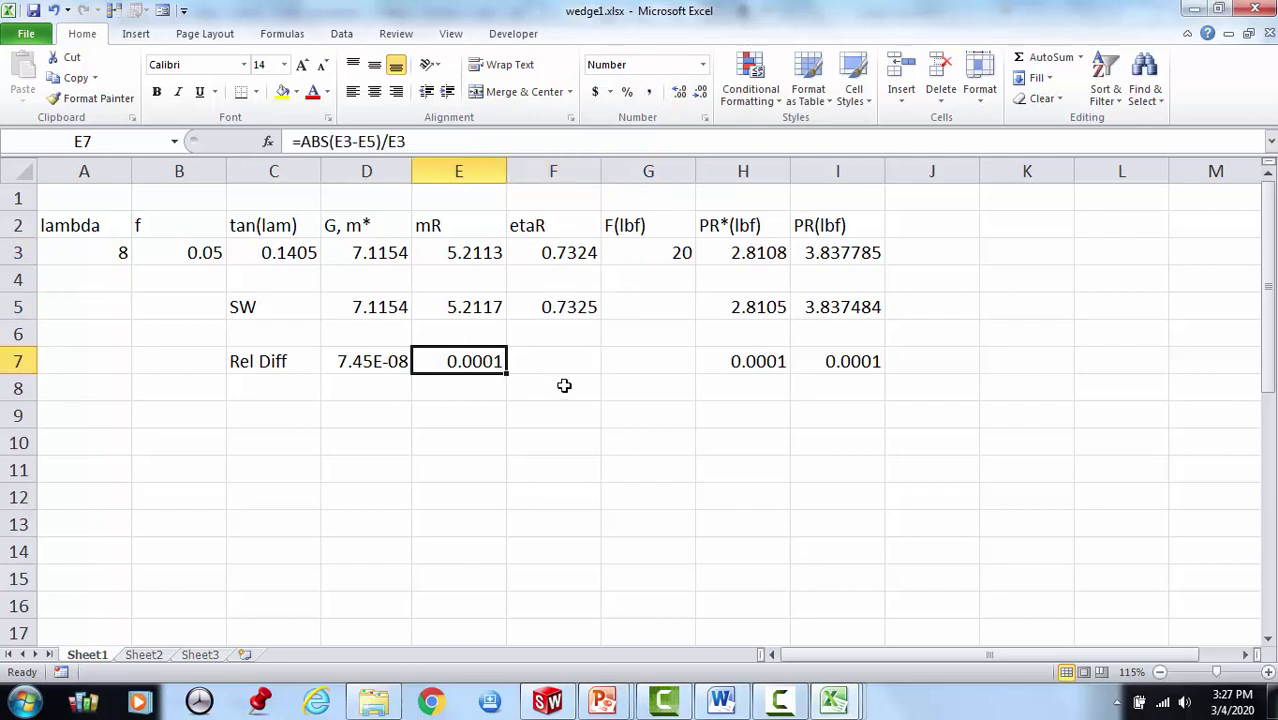
{"action": "key", "text": "ctrl+c"}
{"action": "key", "text": "Right"}
{"action": "key", "text": "ctrl+v"}
{"action": "key", "text": "Escape"}
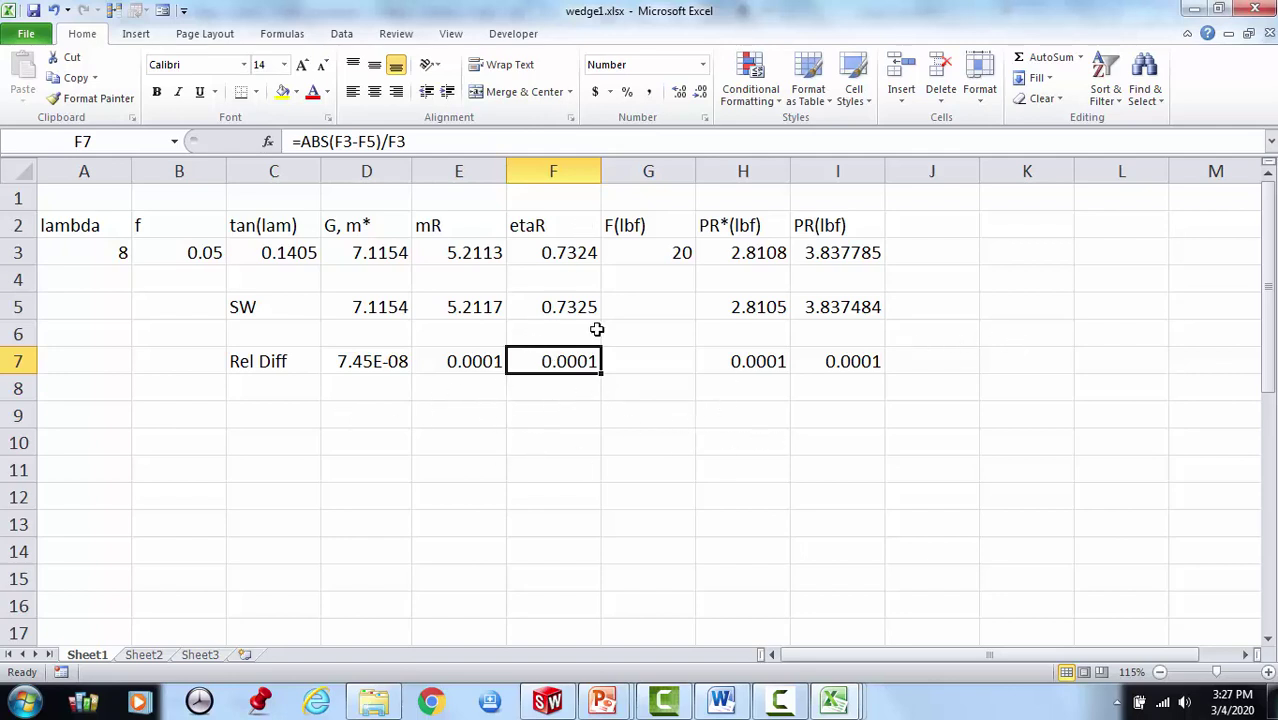
Show the relative differences in F7, E7, H7 and I7 to five decimal places.
{"action": "left_click", "coordinate": [680, 94]}
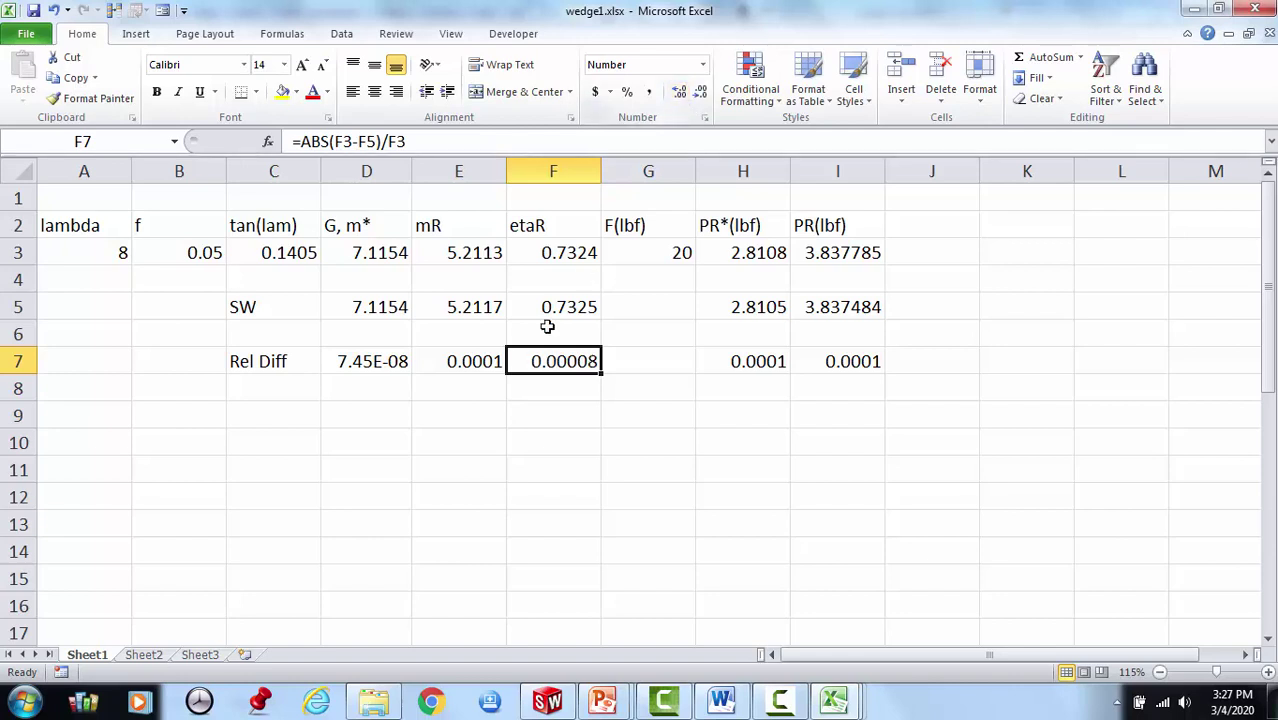
{"action": "left_click", "coordinate": [465, 364]}
{"action": "left_click", "coordinate": [680, 94]}
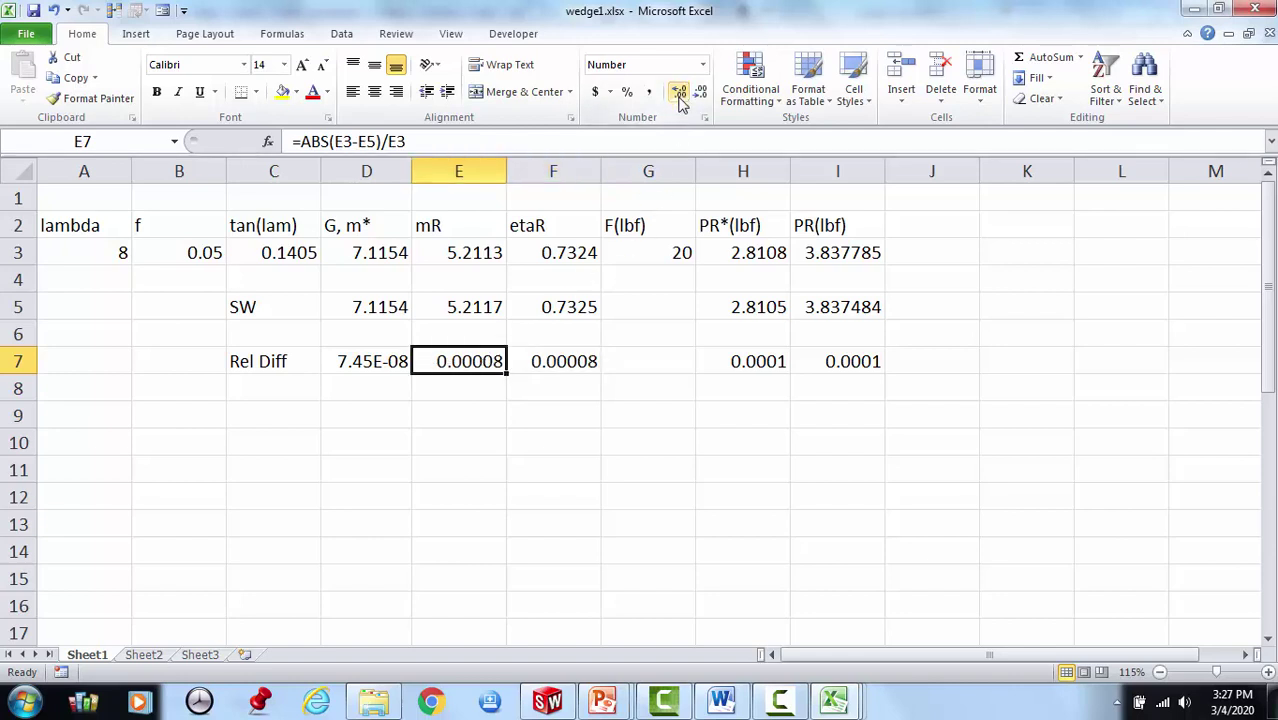
{"action": "left_click", "coordinate": [740, 361]}
{"action": "left_click", "coordinate": [680, 94]}
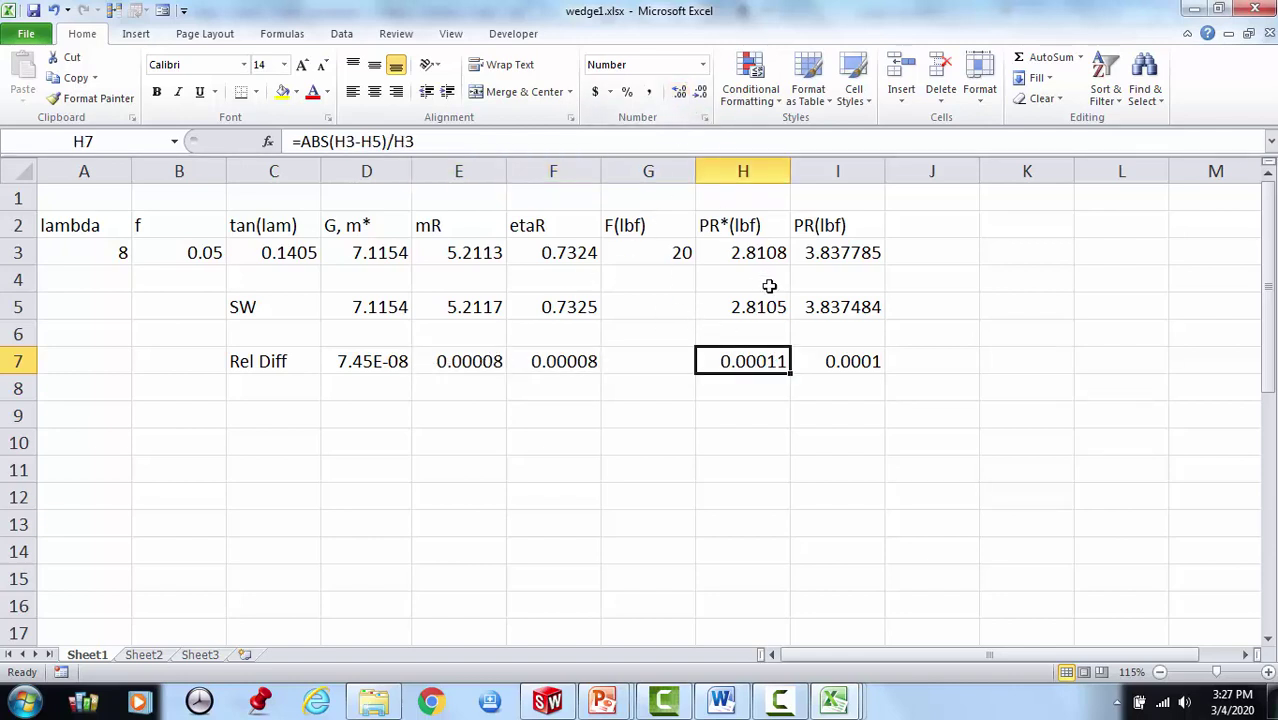
{"action": "left_click", "coordinate": [836, 362]}
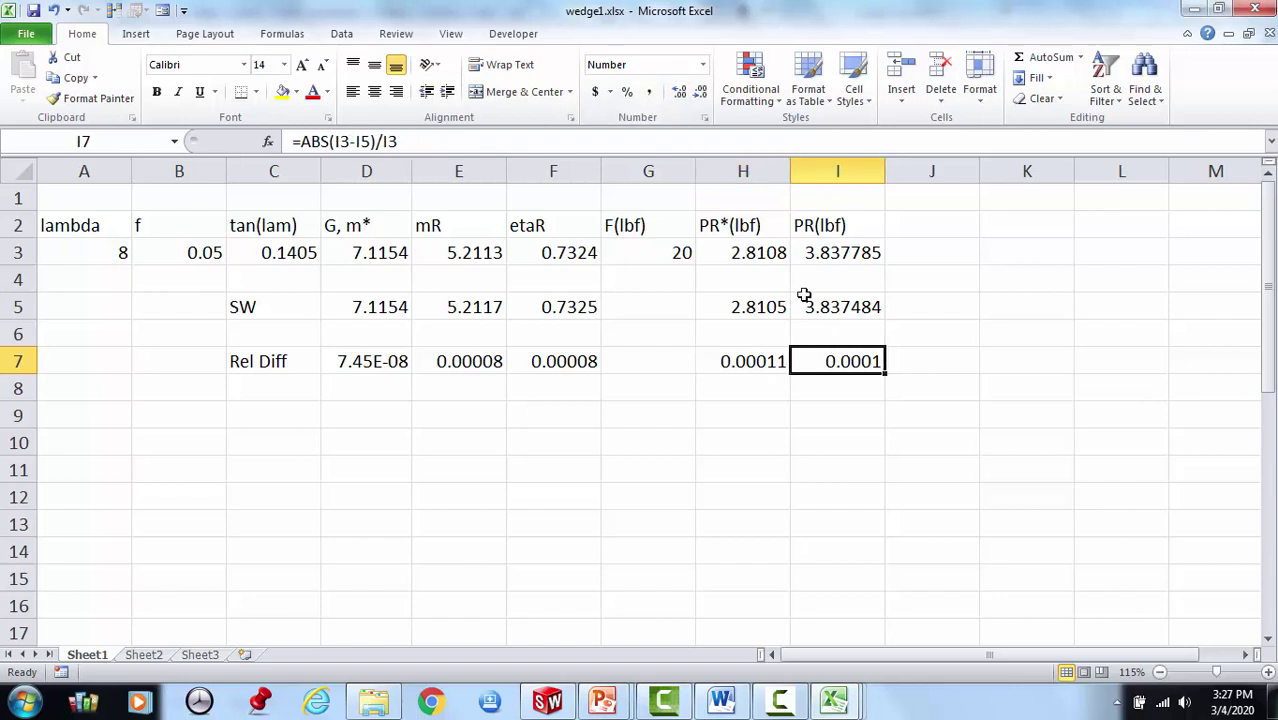
{"action": "left_click", "coordinate": [680, 94]}
{"action": "left_click", "coordinate": [398, 312]}
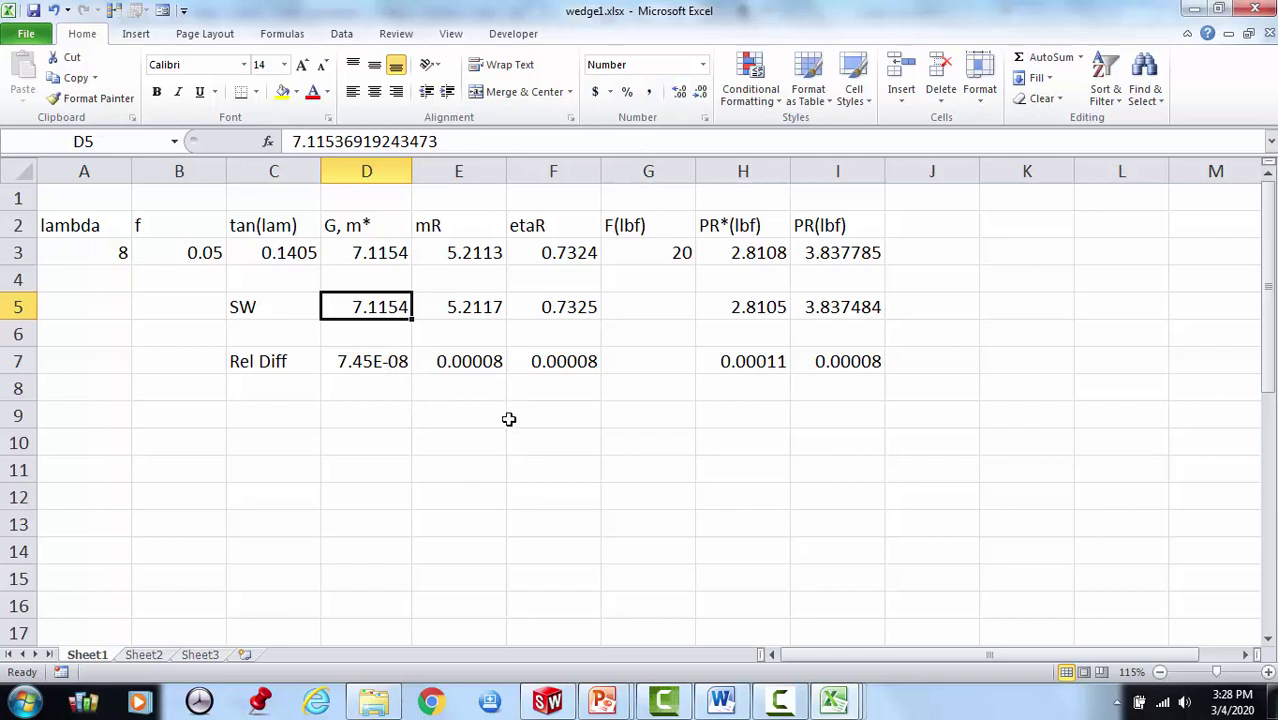
{"action": "left_click", "coordinate": [655, 406]}
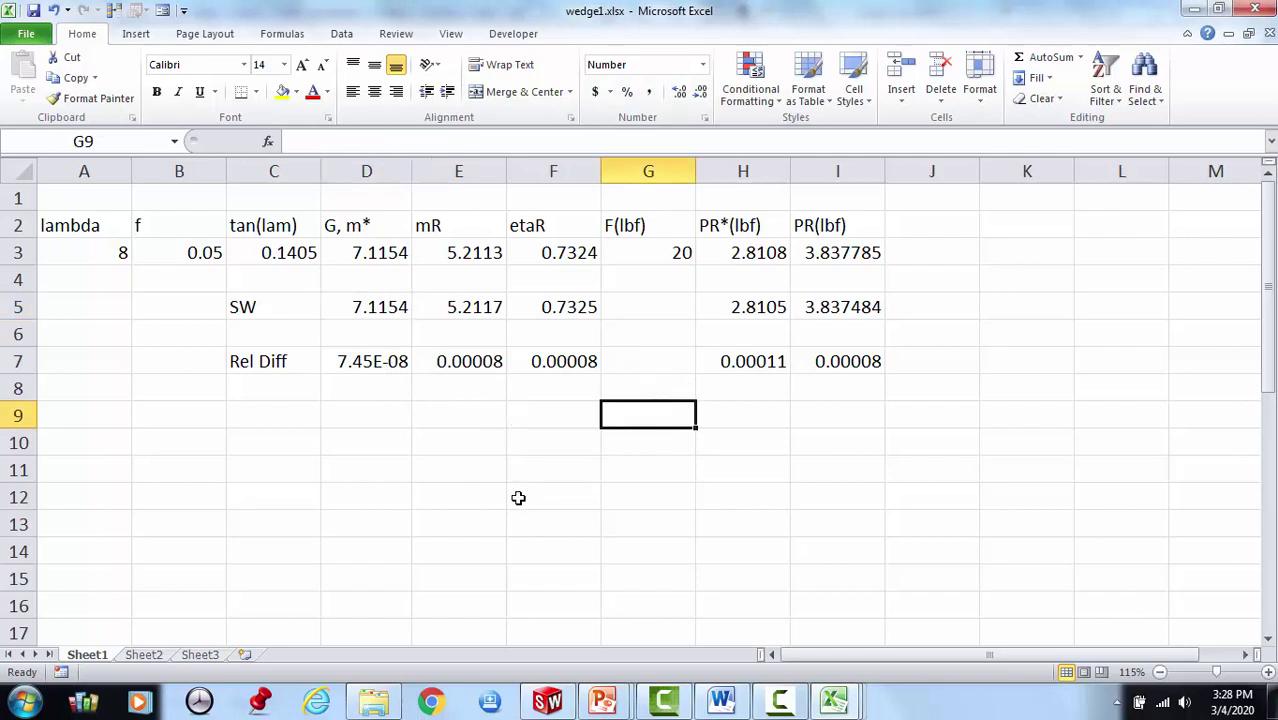
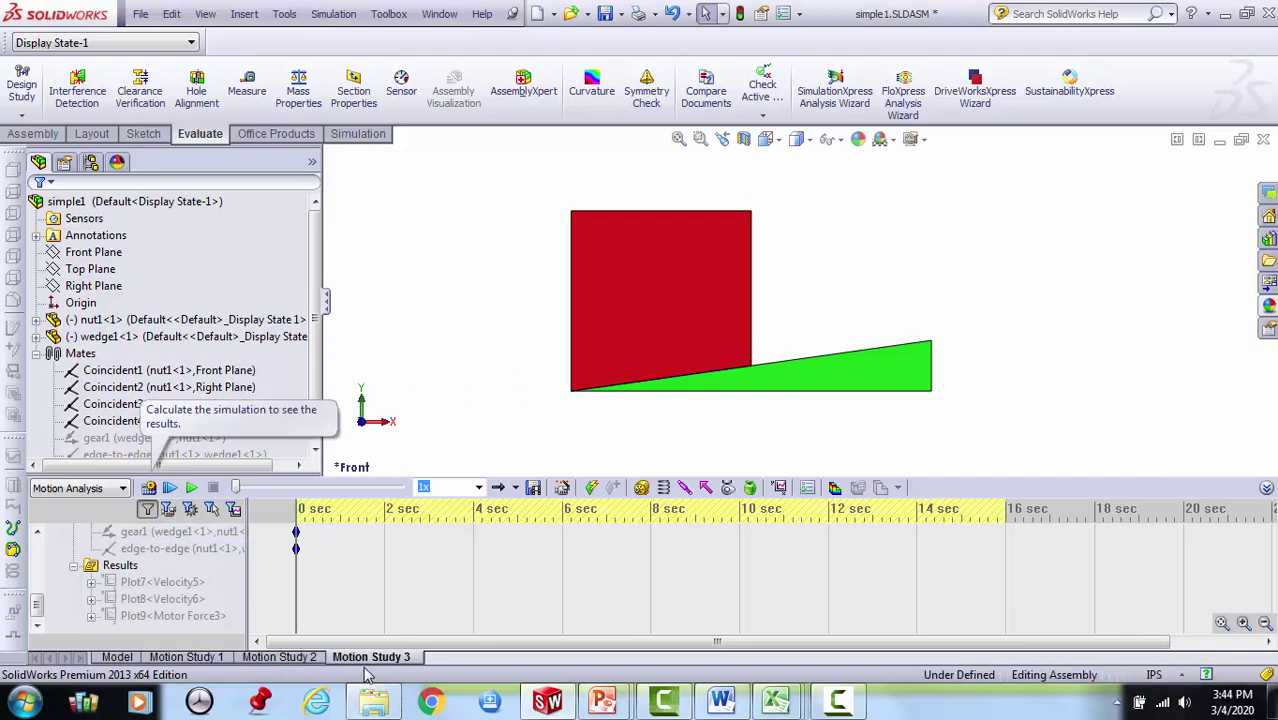
Extend the duration of Motion Study 3 in SolidWorks to 18 seconds.
{"action": "scroll", "coordinate": [37, 594], "scroll_direction": "up", "scroll_amount": 1}
{"action": "left_click_drag", "start_coordinate": [37, 594], "coordinate": [35, 550]}
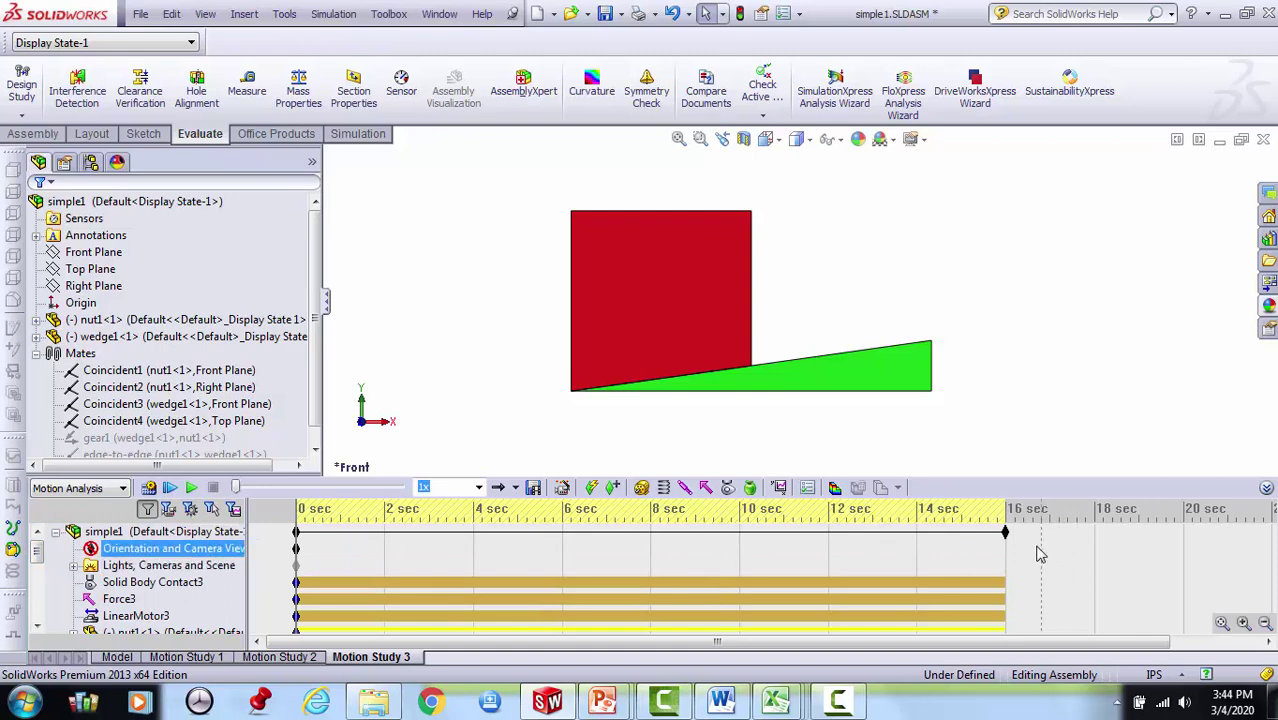
{"action": "mouse_move", "coordinate": [1006, 535]}
{"action": "left_mouse_down"}
{"action": "mouse_move", "coordinate": [1098, 543]}
{"action": "mouse_move", "coordinate": [1110, 577]}
{"action": "left_mouse_up"}
Place a key on LinearMotor3 at 16 seconds and switch the motor off from that point.
{"action": "scroll", "coordinate": [1105, 575], "scroll_direction": "down", "scroll_amount": 1}
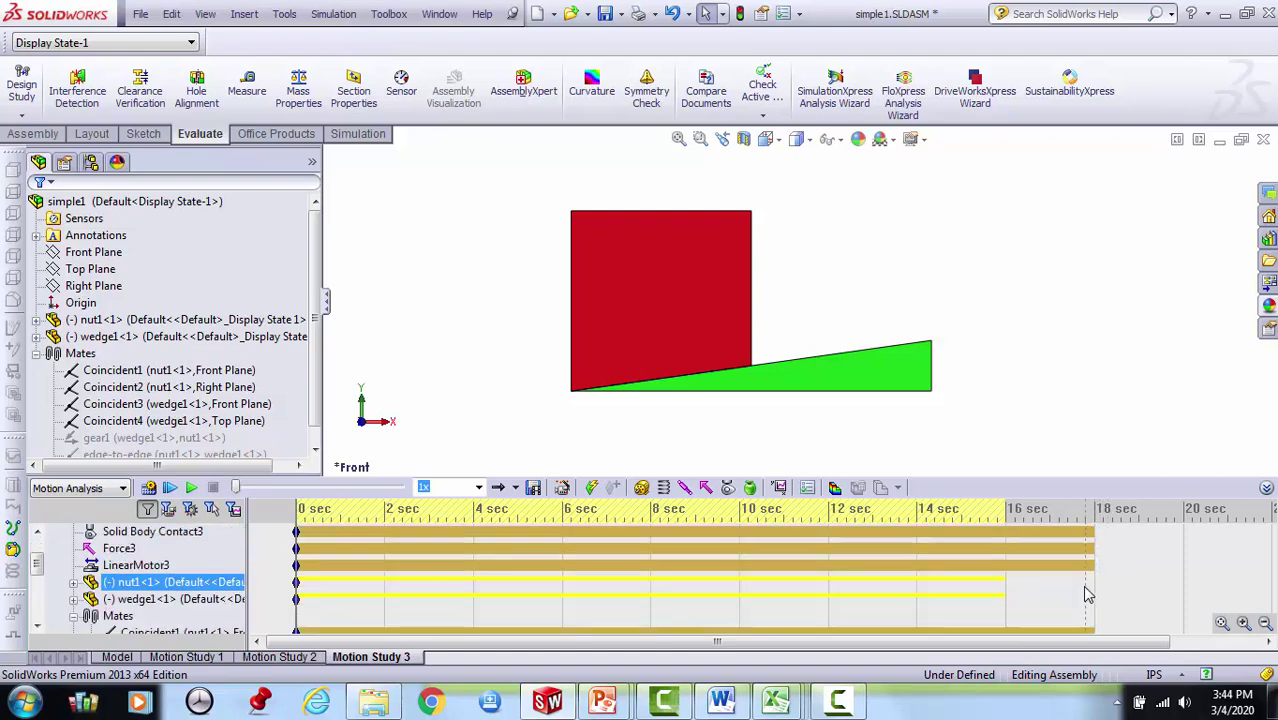
{"action": "left_click", "coordinate": [1006, 570]}
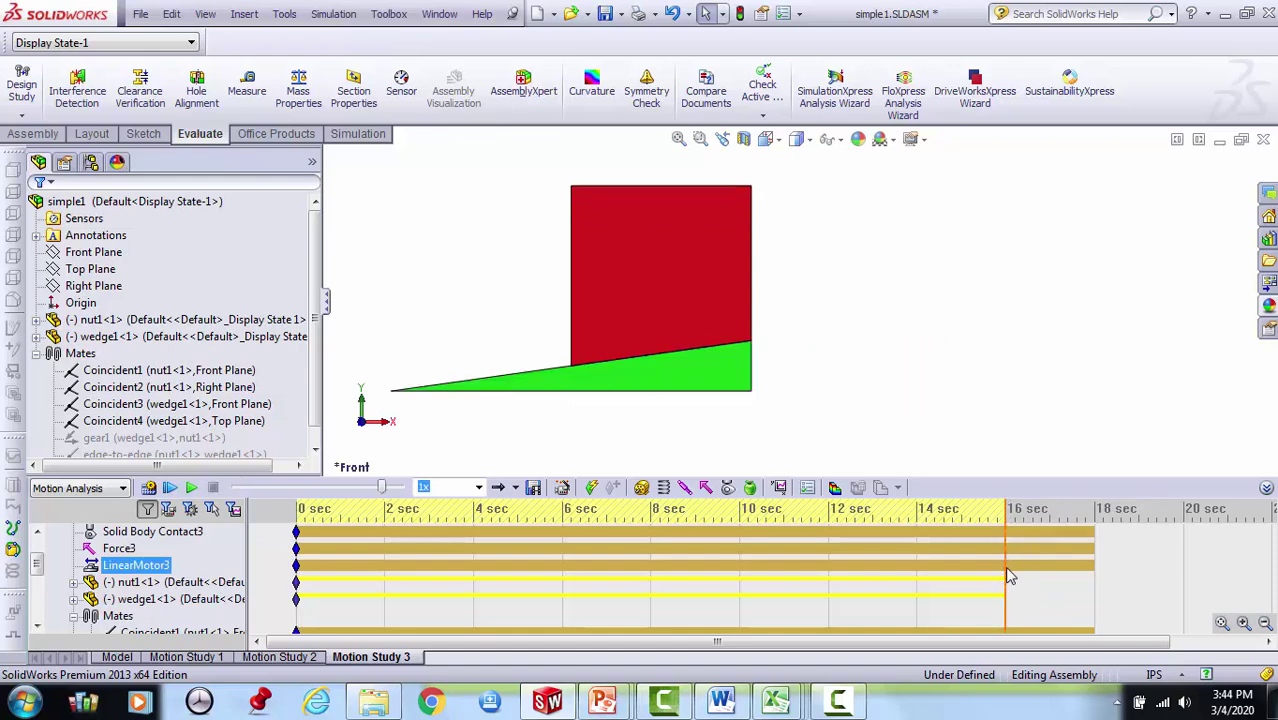
{"action": "right_click", "coordinate": [1006, 570]}
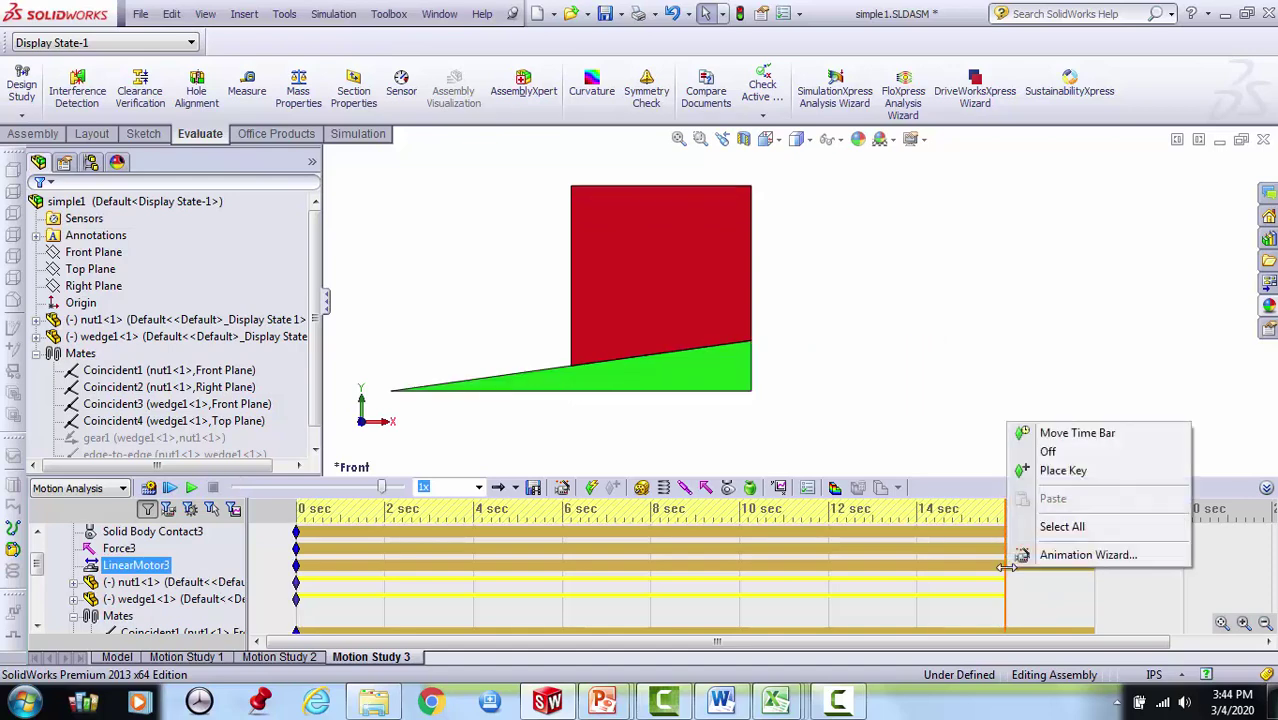
{"action": "left_click", "coordinate": [1050, 470]}
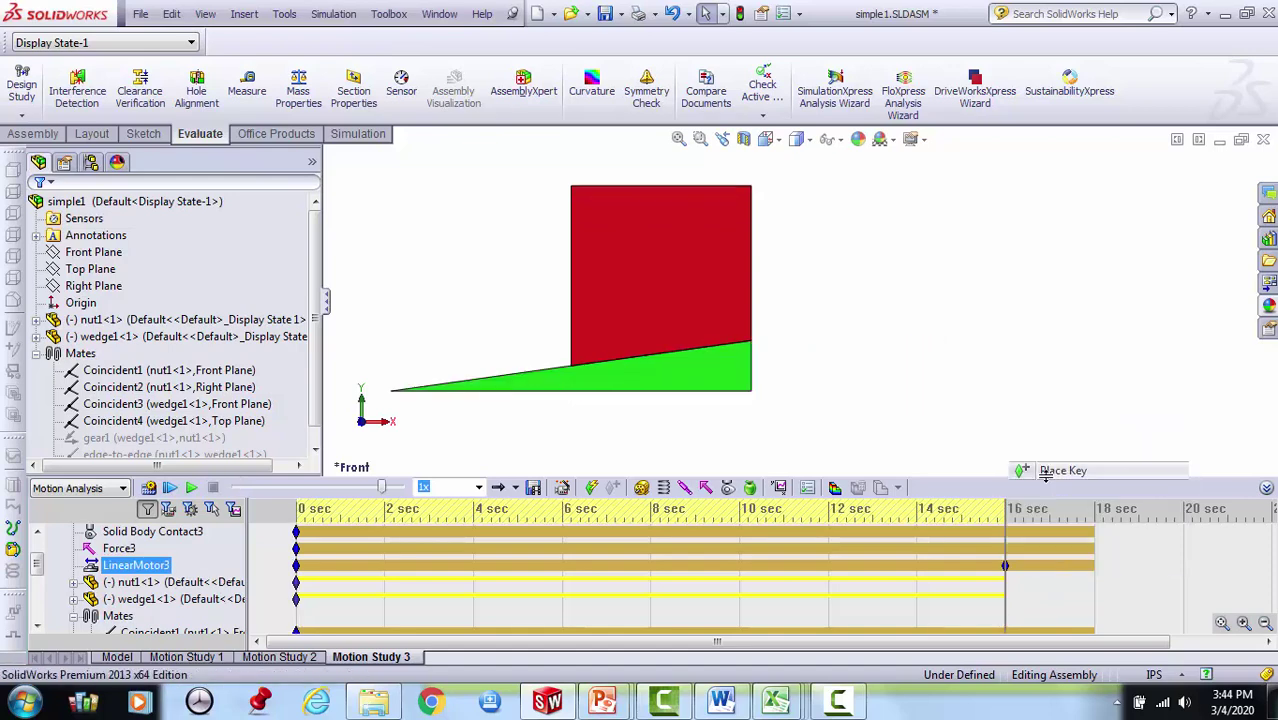
{"action": "right_click", "coordinate": [1004, 565]}
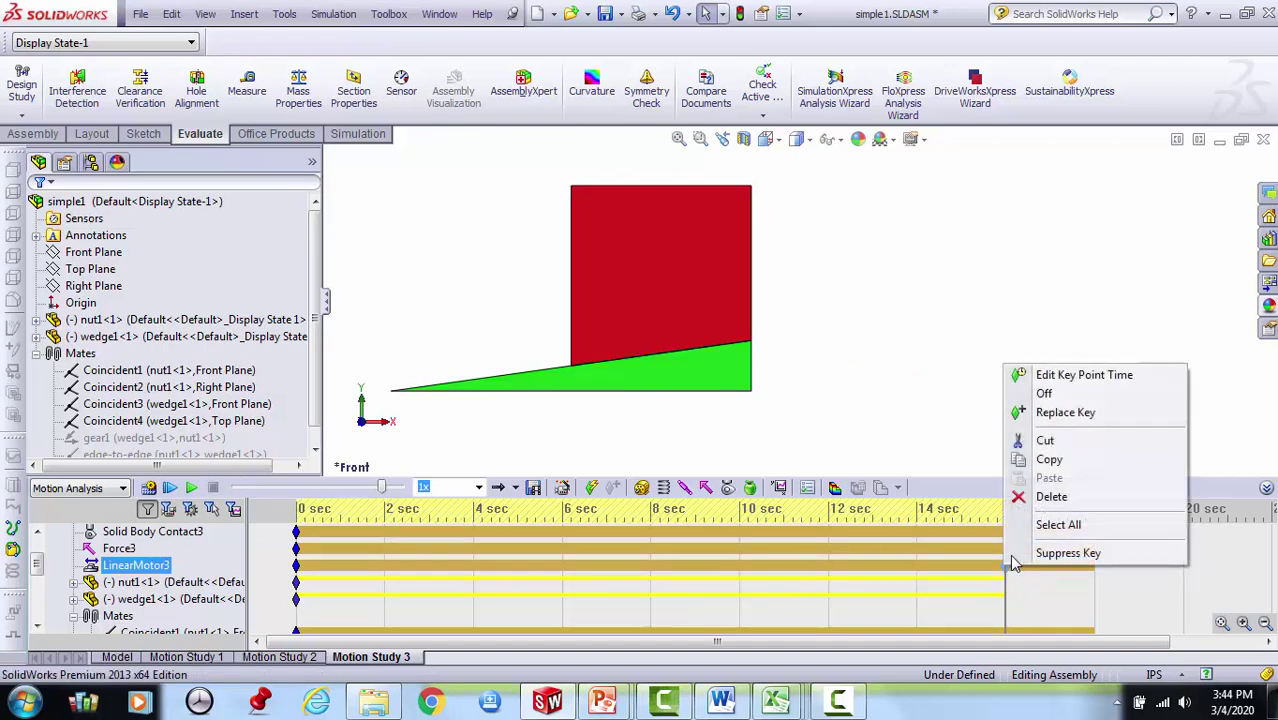
{"action": "left_click", "coordinate": [1044, 394]}
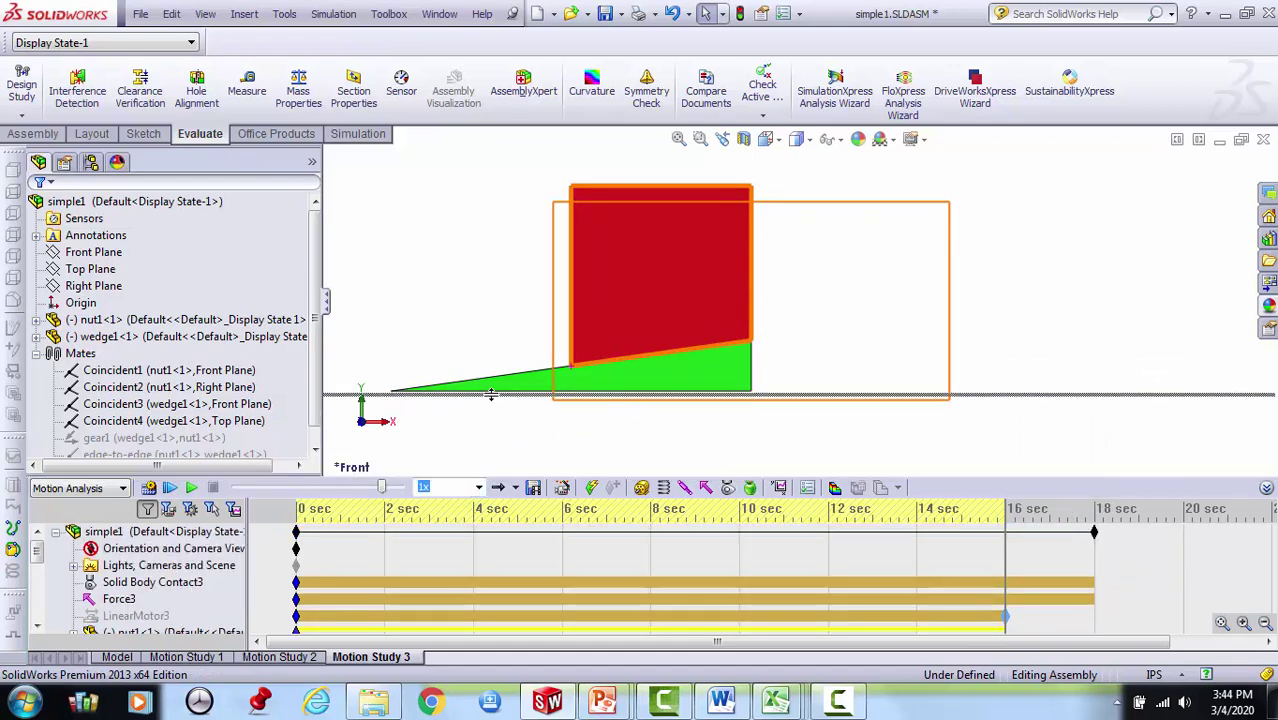
Rewind Motion Study 3 to 0 seconds and calculate the extended simulation.
{"action": "left_click", "coordinate": [1000, 553]}
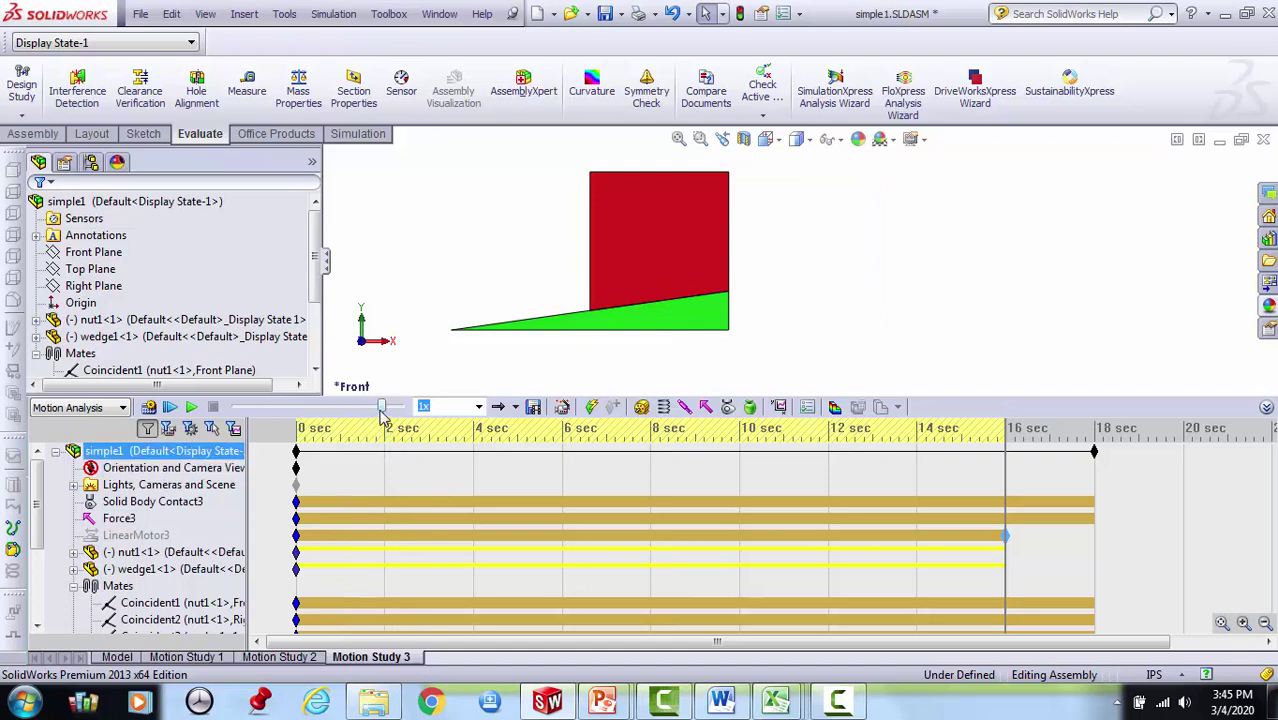
{"action": "mouse_move", "coordinate": [381, 410]}
{"action": "left_click_drag", "start_coordinate": [381, 410], "coordinate": [235, 410]}
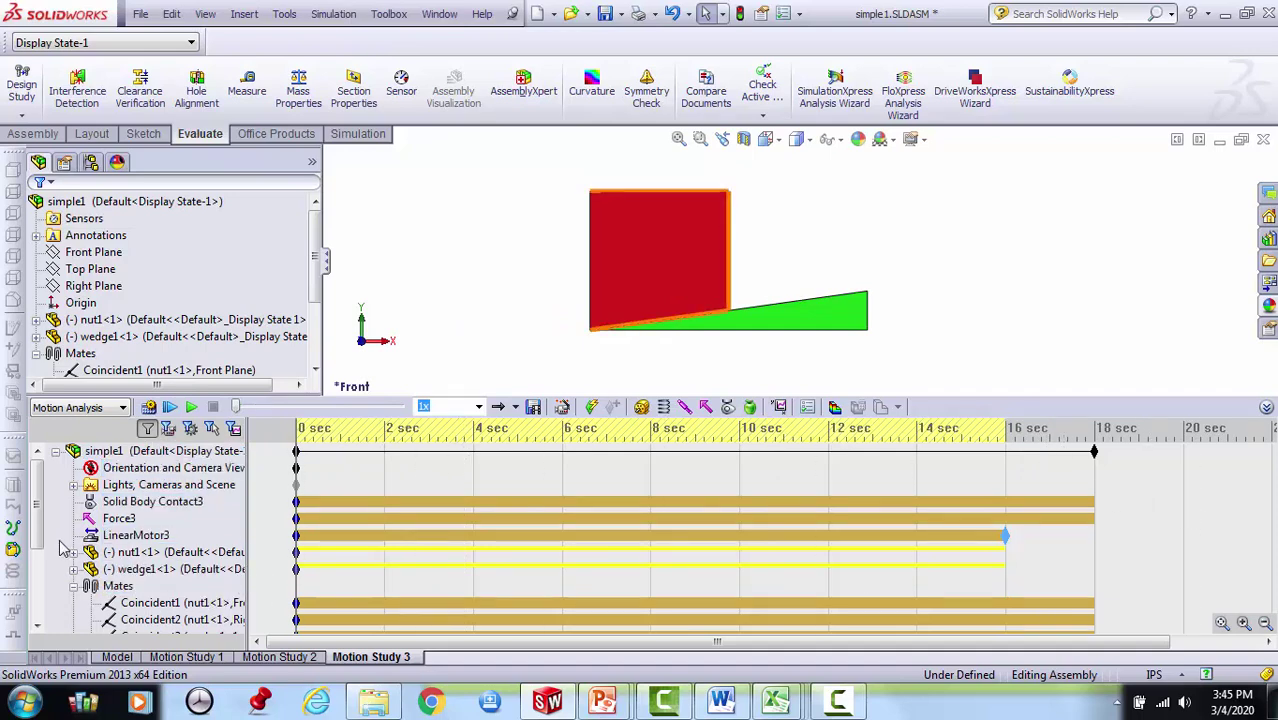
{"action": "left_click", "coordinate": [168, 604]}
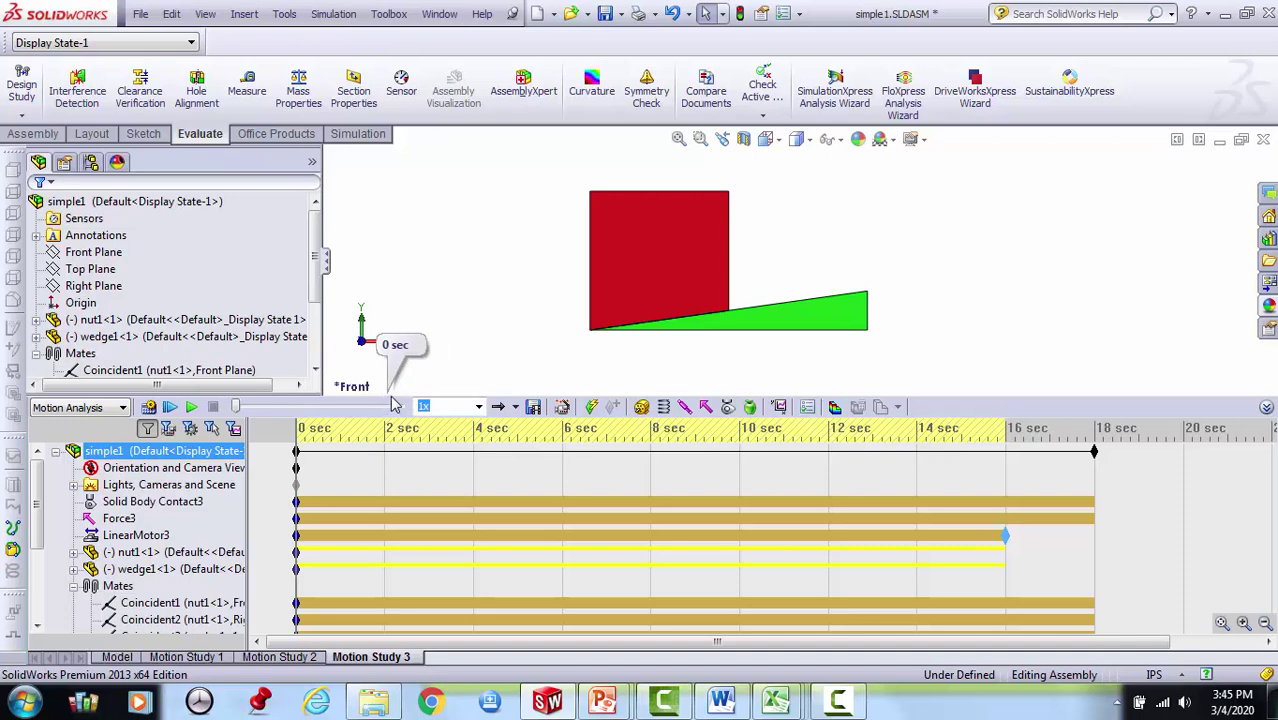
{"action": "left_click_drag", "start_coordinate": [395, 404], "coordinate": [395, 516]}
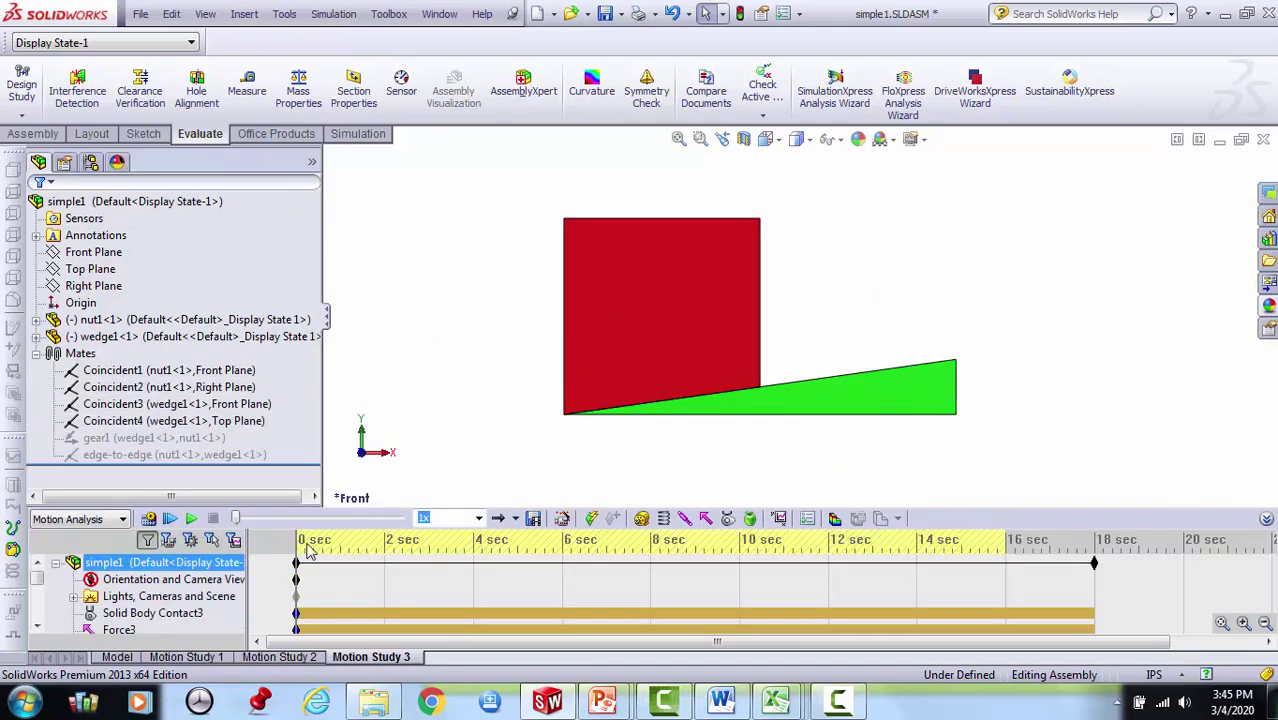
{"action": "left_click", "coordinate": [148, 518]}
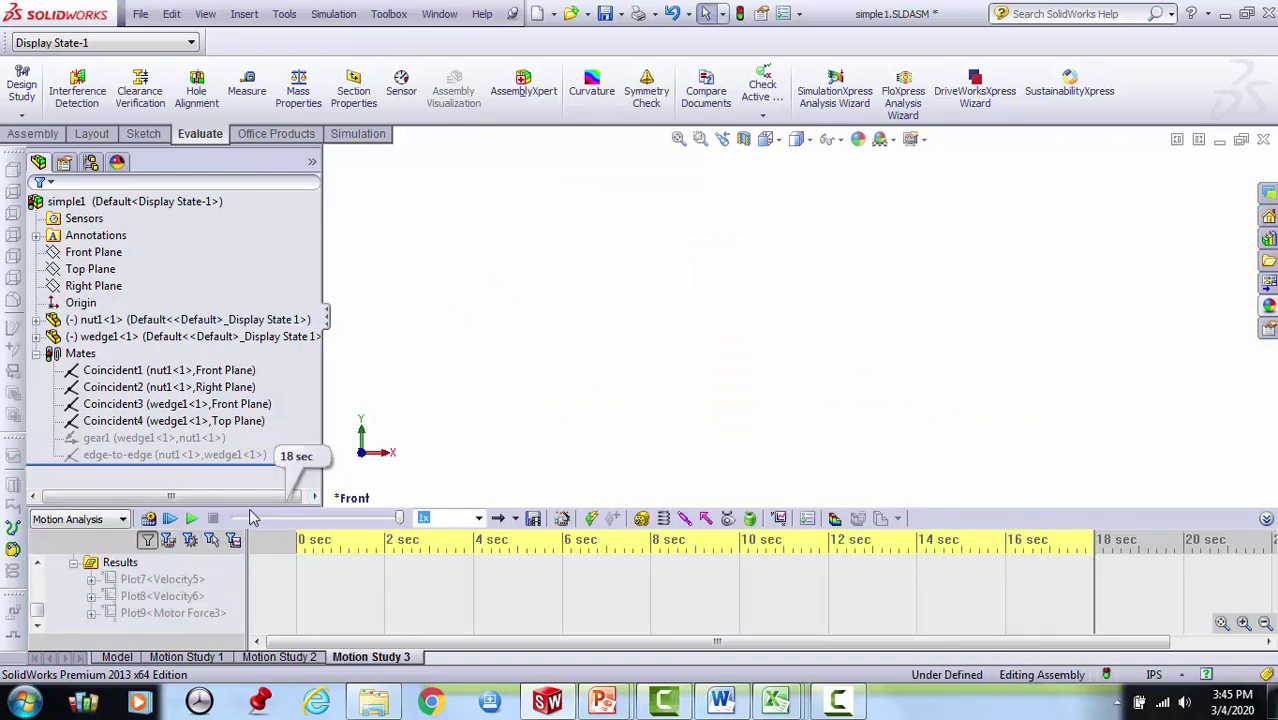
{"action": "left_click_drag", "start_coordinate": [252, 508], "coordinate": [252, 316]}
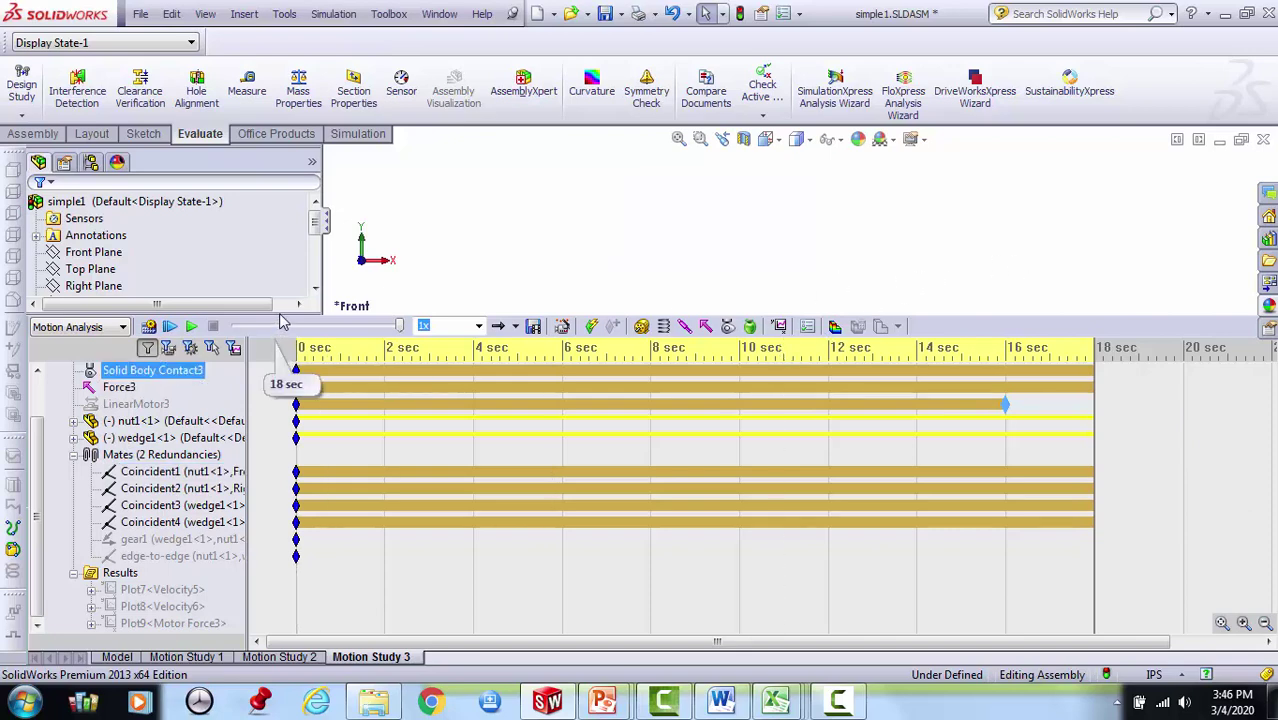
{"action": "left_click", "coordinate": [173, 623]}
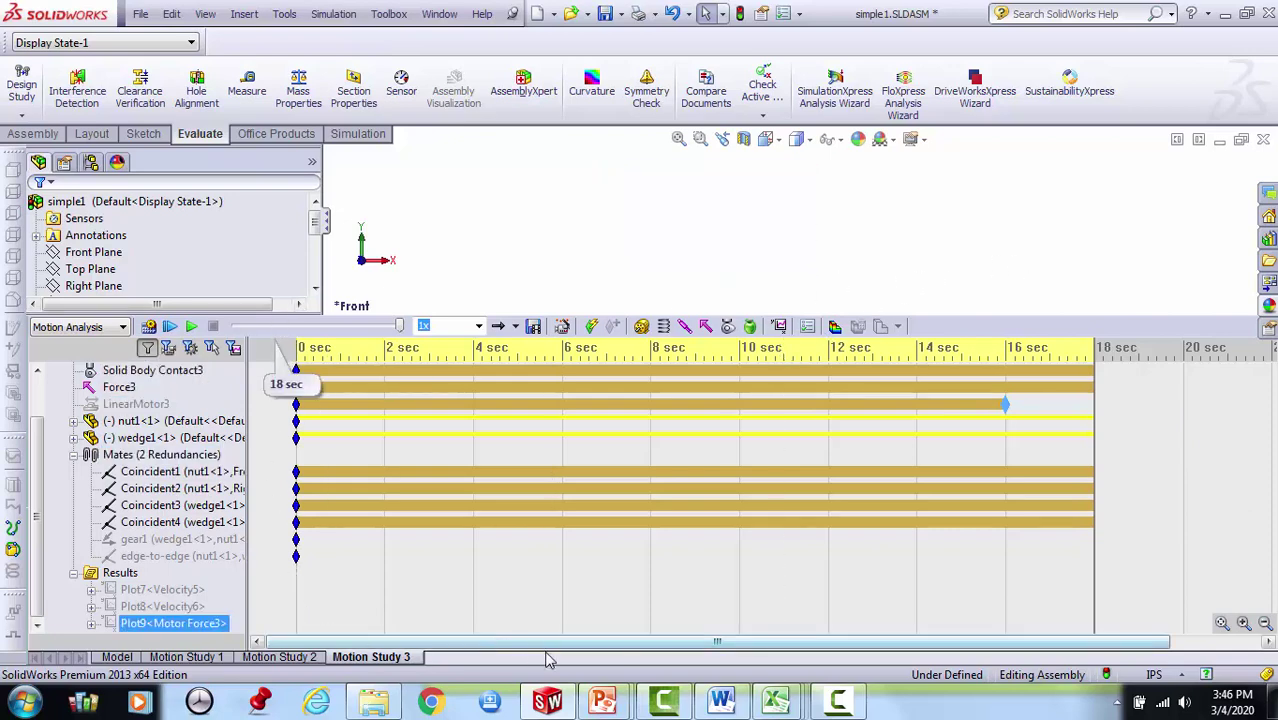
Switch to wedge1.xlsx in Excel and set the friction coefficient f in B3 to 0.2.
{"action": "mouse_move", "coordinate": [773, 707]}
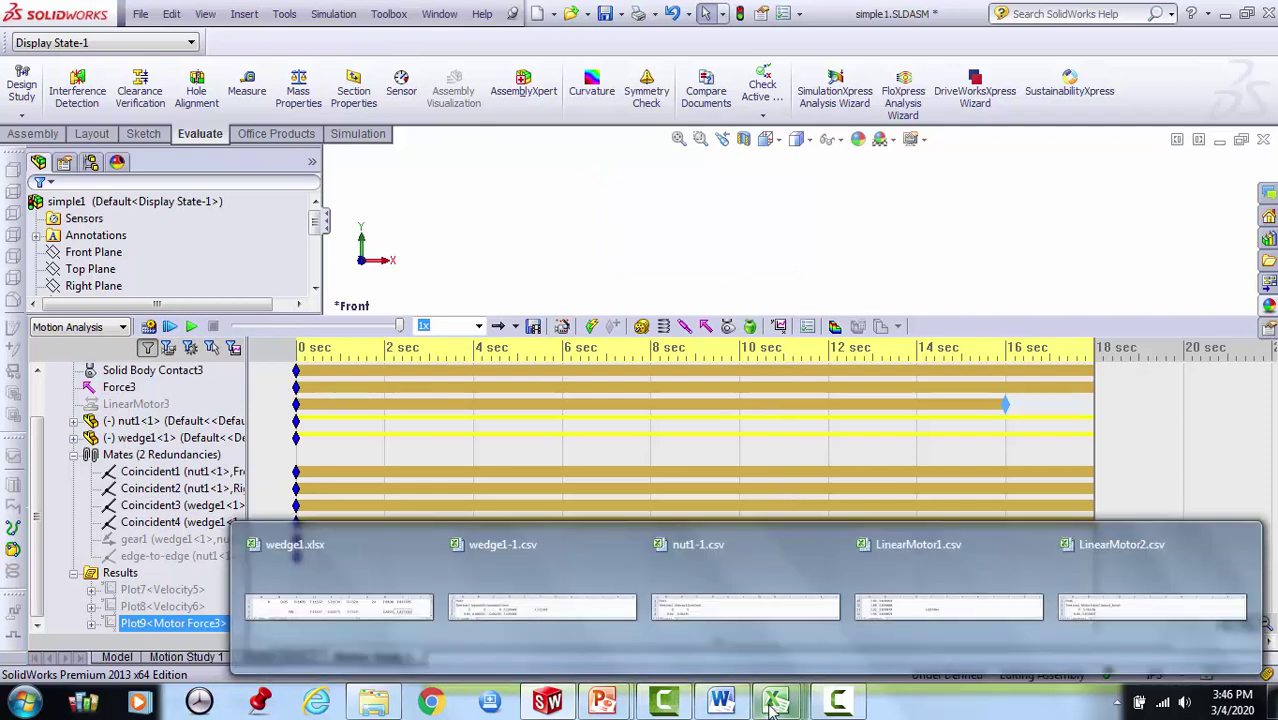
{"action": "left_click", "coordinate": [391, 613]}
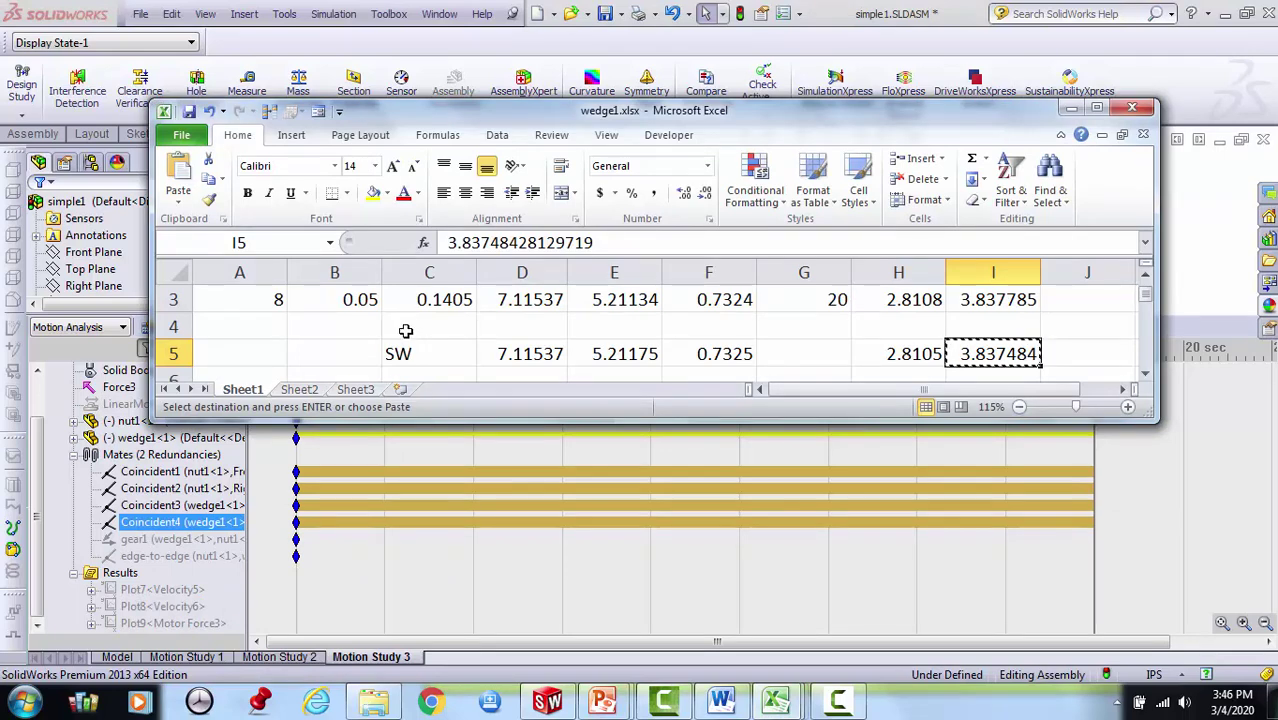
{"action": "left_click", "coordinate": [337, 296]}
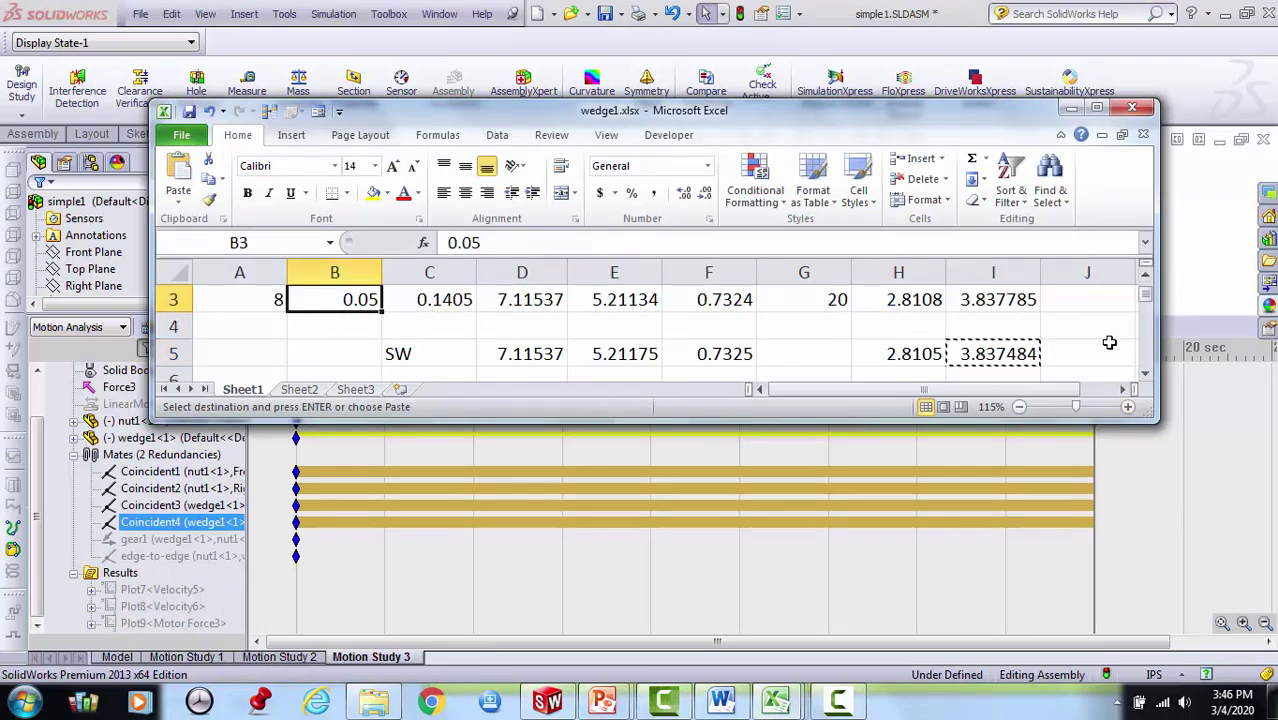
{"action": "key", "text": "Escape"}
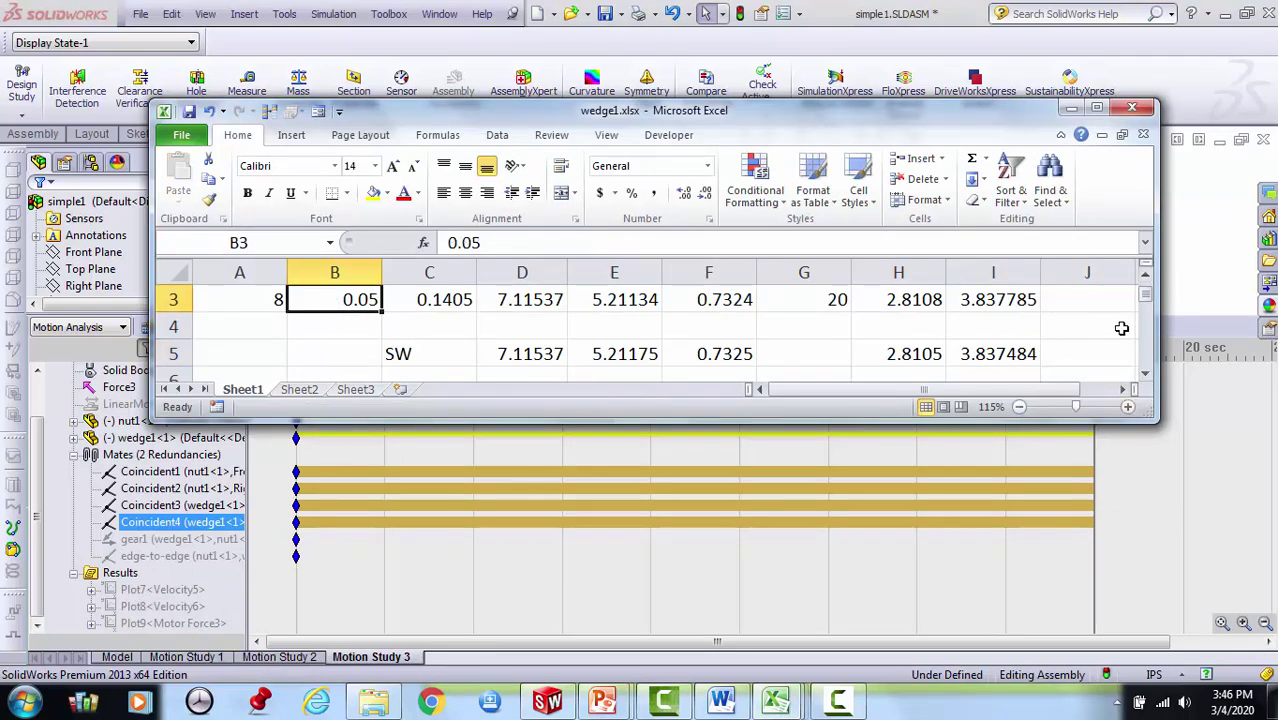
{"action": "left_click", "coordinate": [1146, 282]}
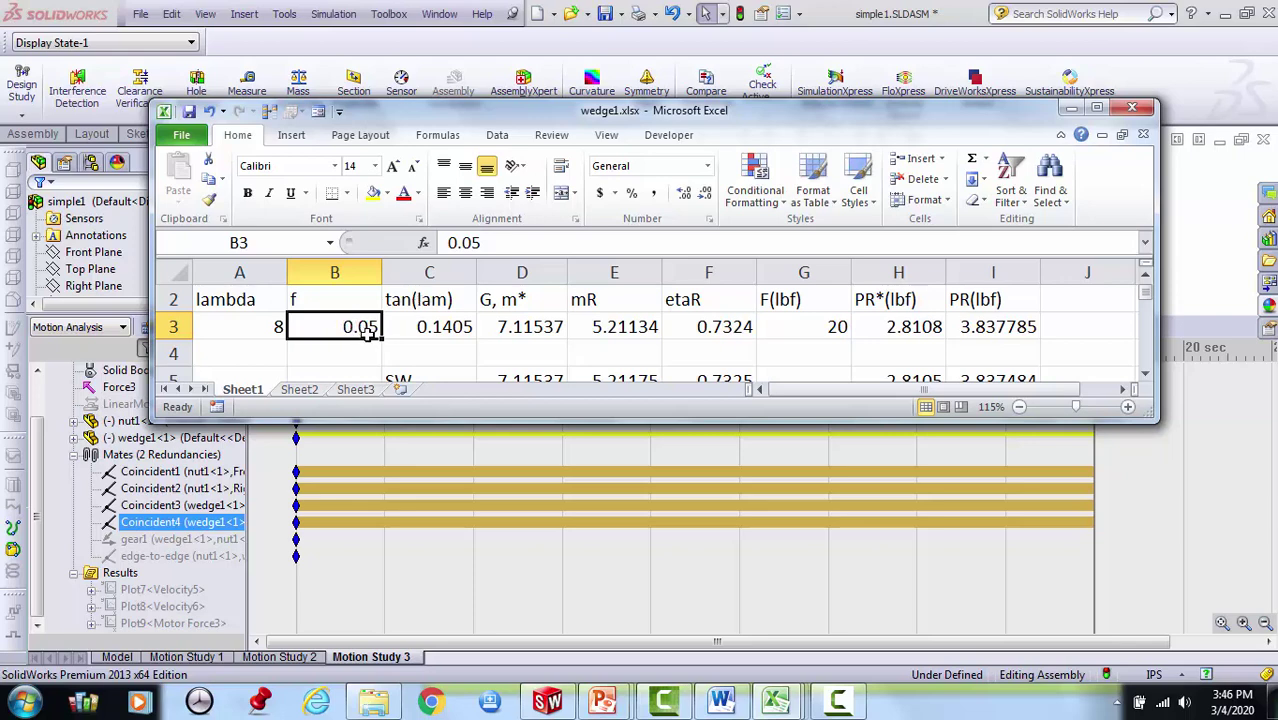
{"action": "type", "text": ".2"}
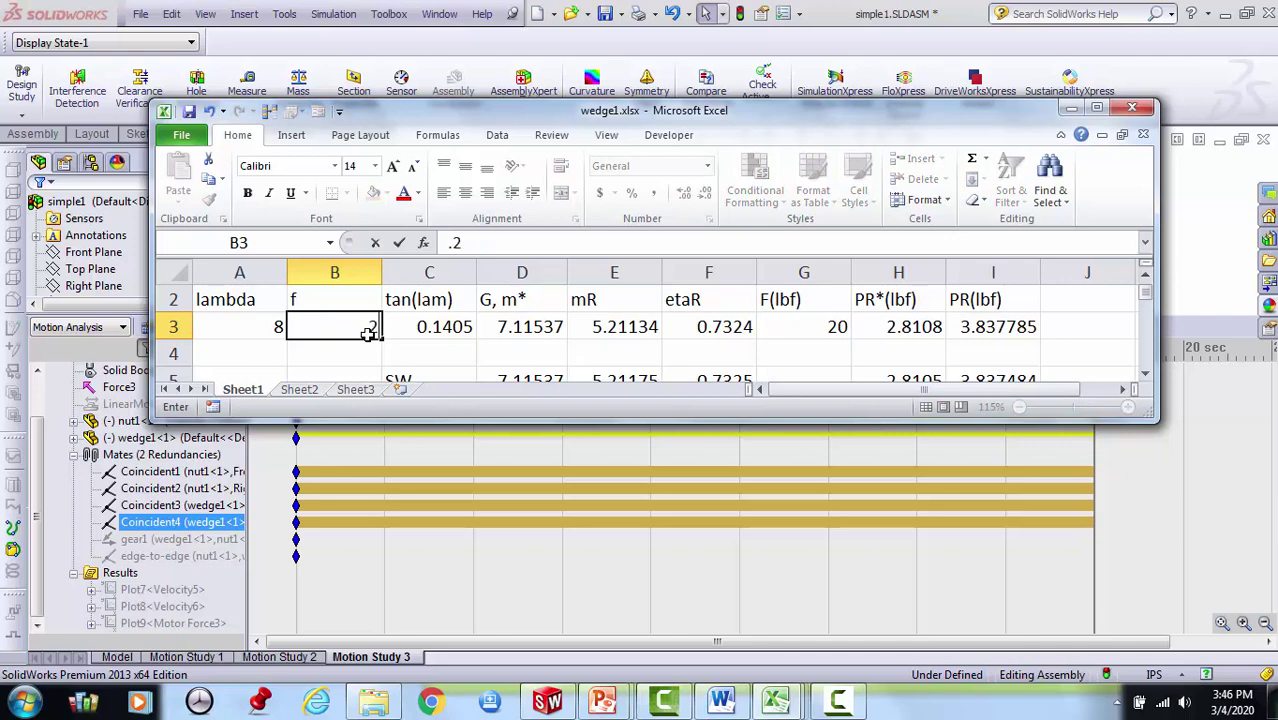
{"action": "key", "text": "Return"}
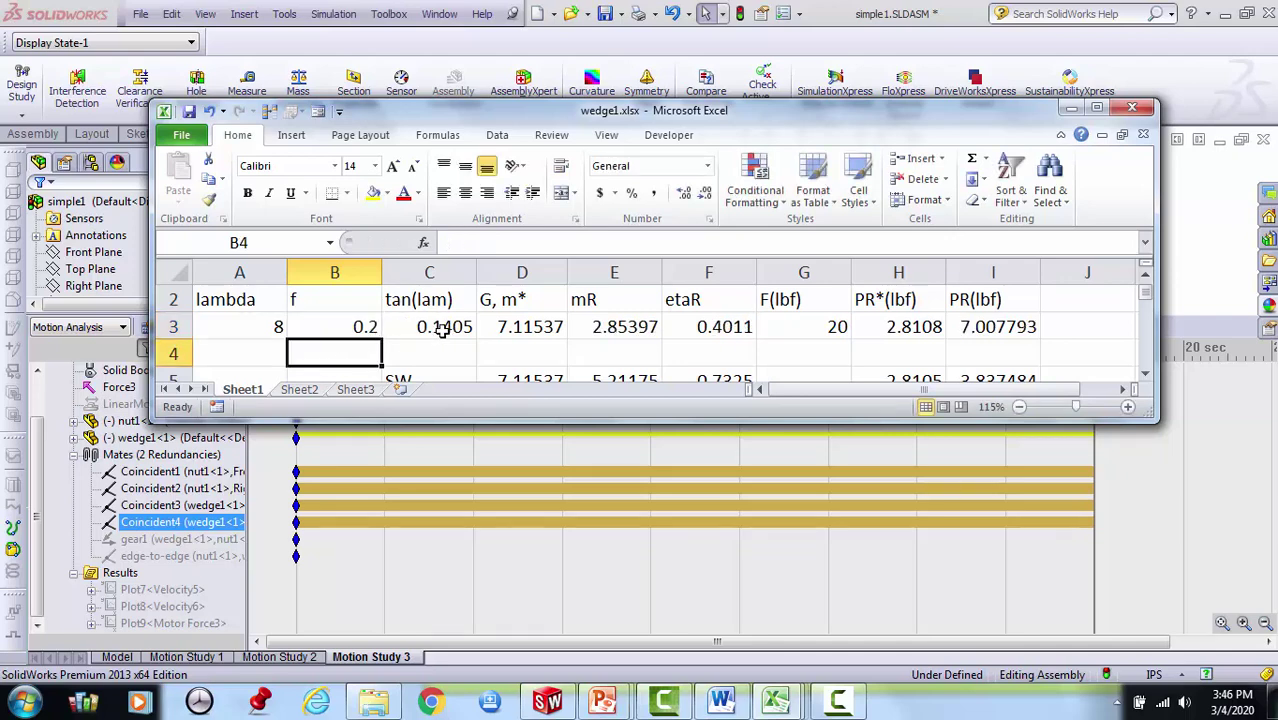
{"action": "left_click", "coordinate": [1073, 110]}
Return Motion Study 3 in SolidWorks to 0 seconds.
{"action": "left_click", "coordinate": [160, 454]}
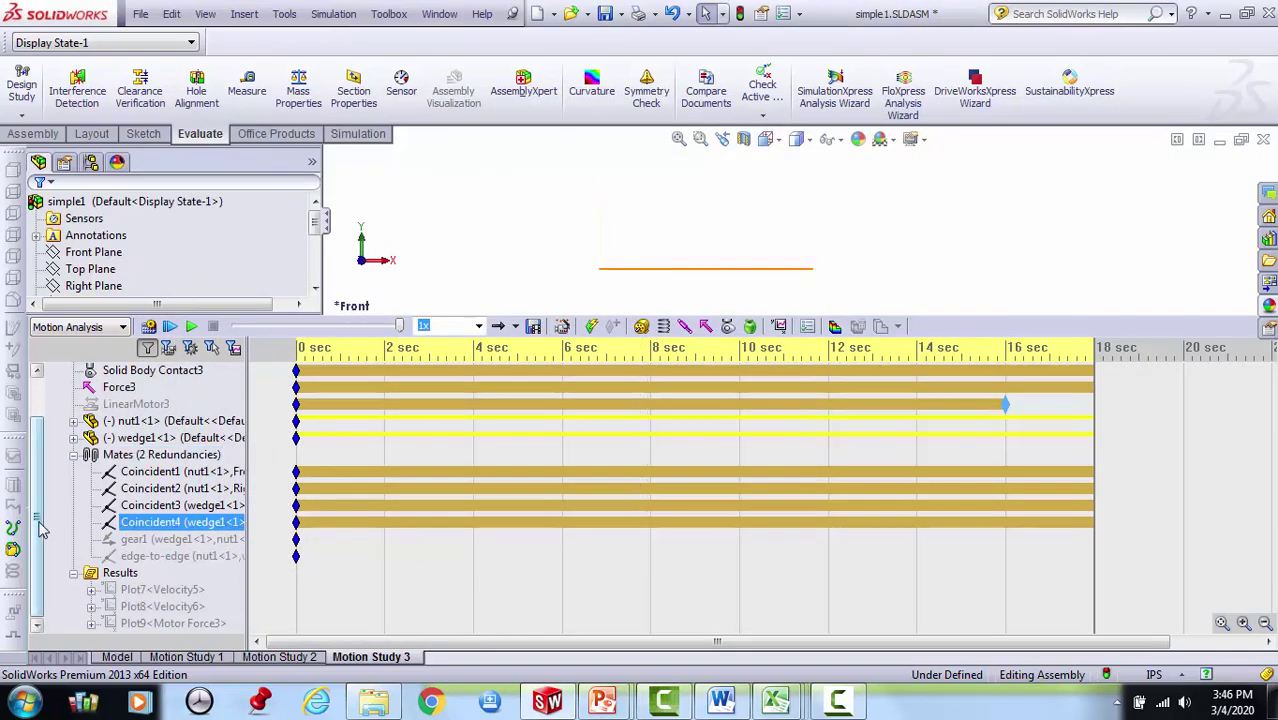
{"action": "scroll", "coordinate": [44, 525], "scroll_direction": "up", "scroll_amount": 1}
{"action": "left_click", "coordinate": [150, 421]}
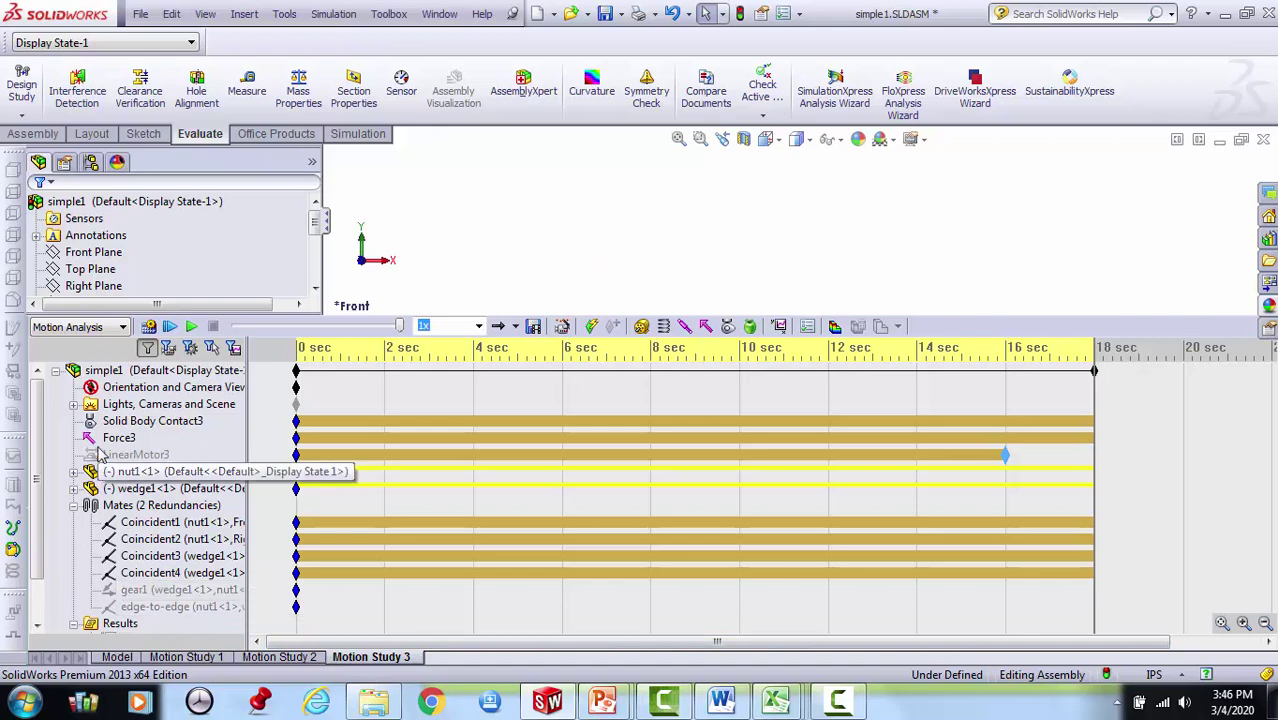
{"action": "left_click", "coordinate": [96, 404]}
{"action": "left_click", "coordinate": [114, 439]}
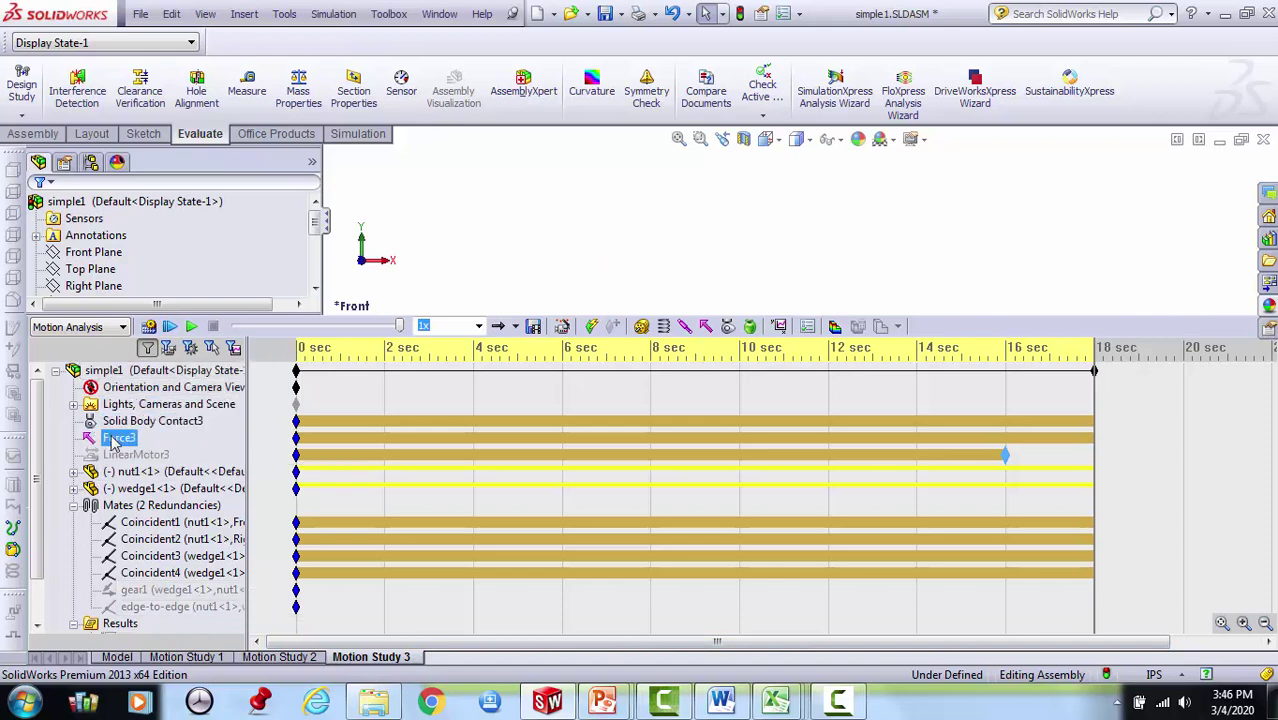
{"action": "left_click", "coordinate": [343, 376]}
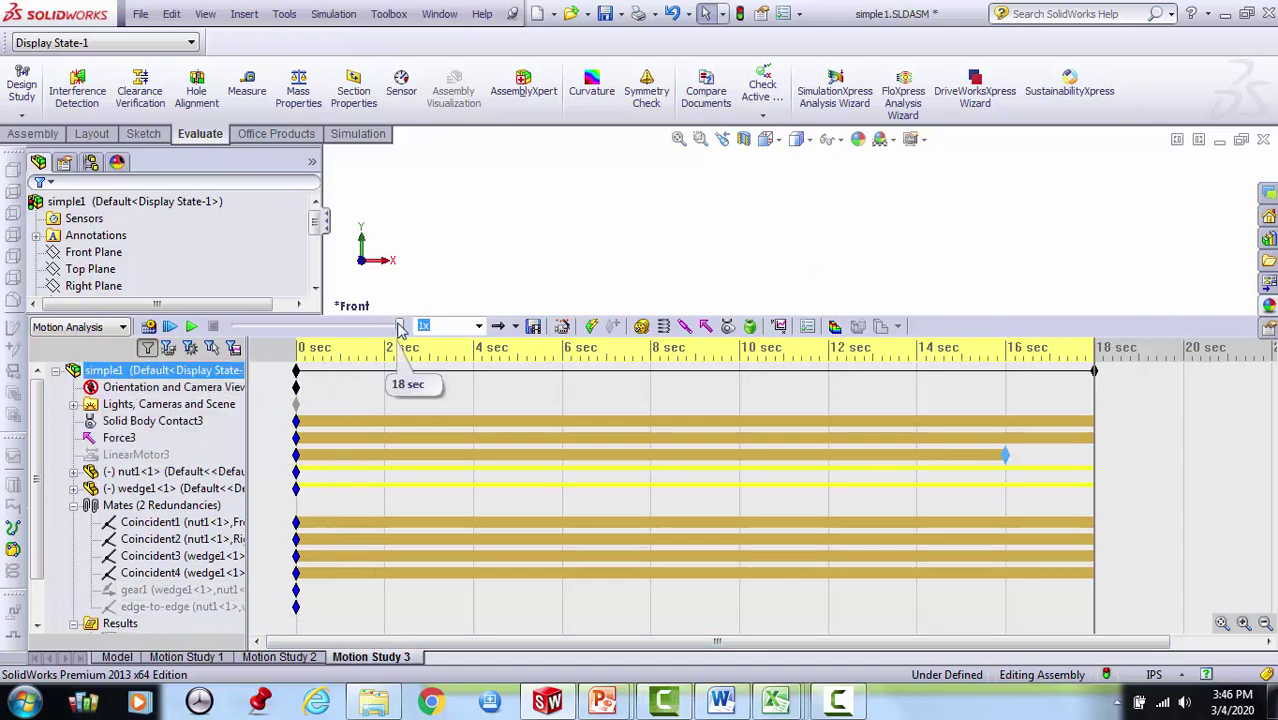
{"action": "left_click_drag", "start_coordinate": [397, 327], "coordinate": [235, 328]}
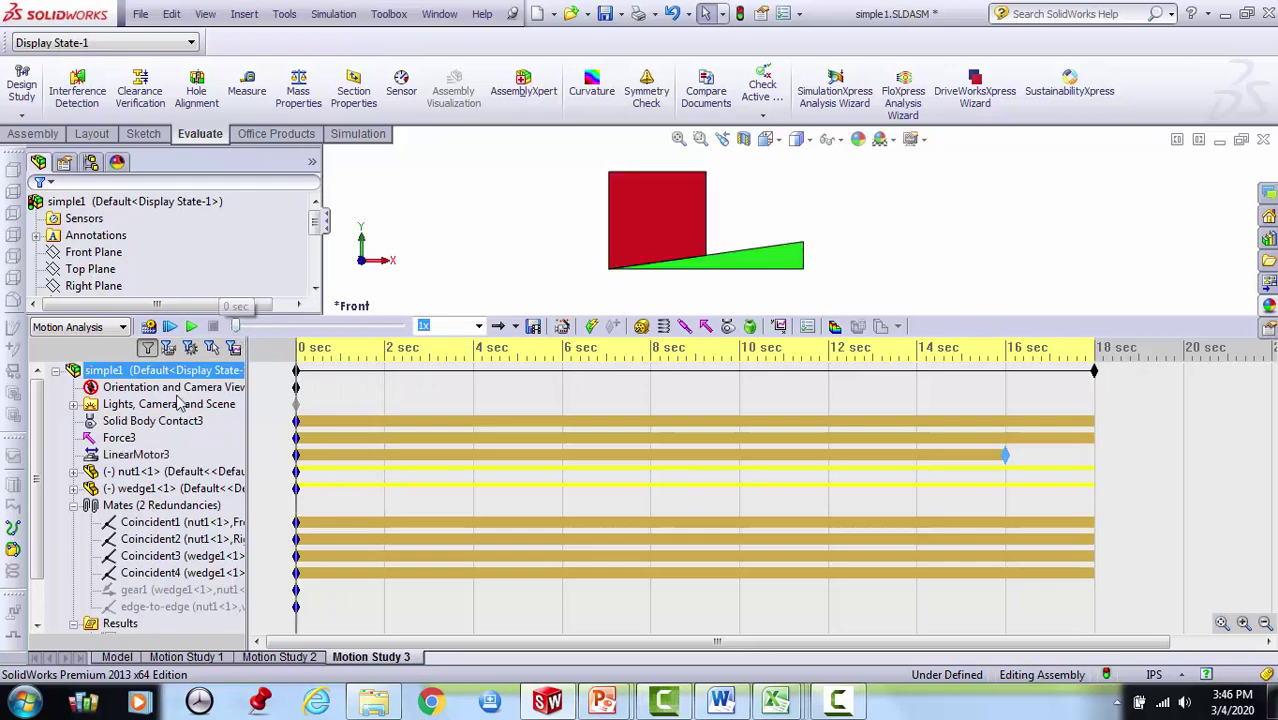
Edit Solid Body Contact3, setting its kinetic friction coefficient to 0.2 and changing its static friction coefficient.
{"action": "left_click", "coordinate": [137, 423]}
{"action": "right_click", "coordinate": [137, 427]}
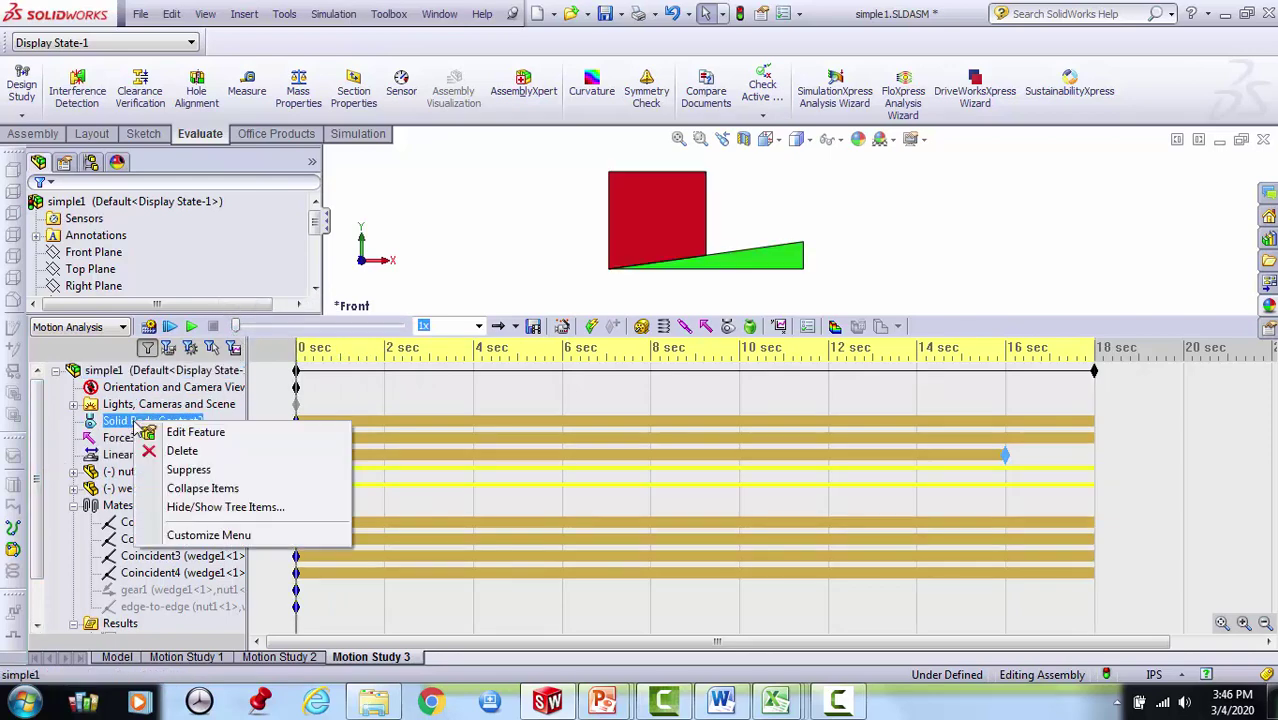
{"action": "left_click", "coordinate": [165, 430]}
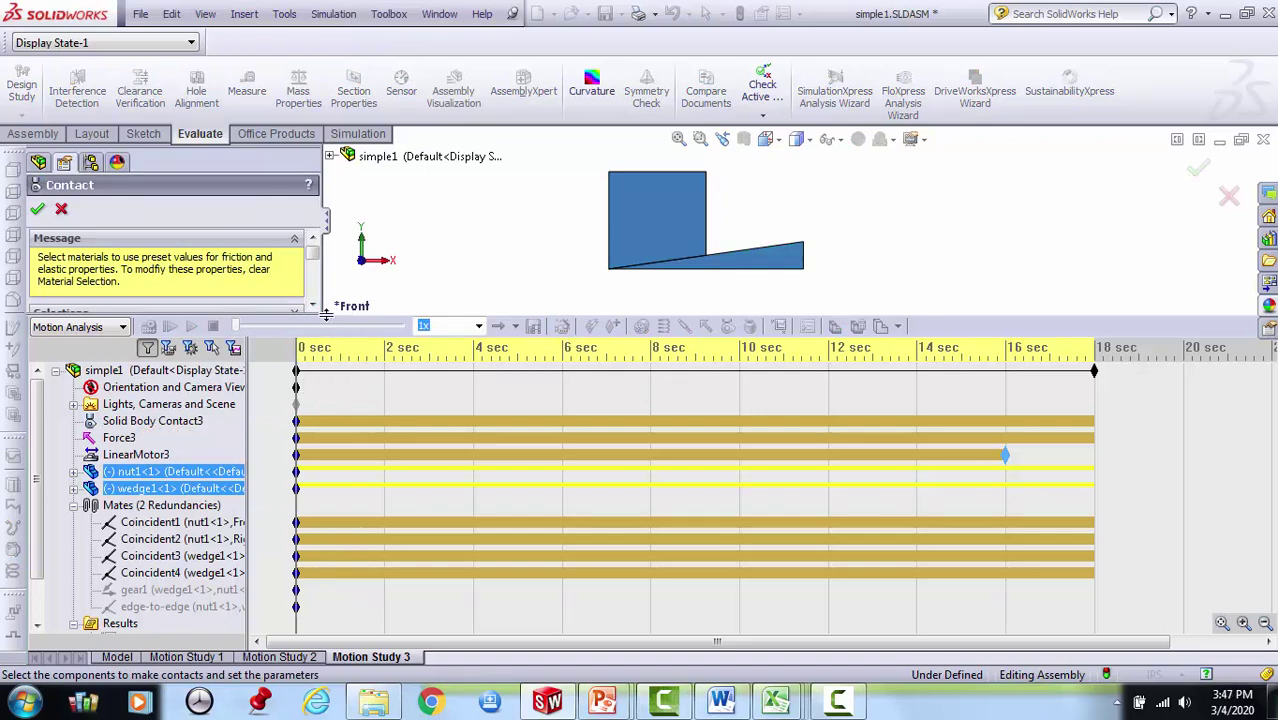
{"action": "left_click_drag", "start_coordinate": [326, 314], "coordinate": [326, 530]}
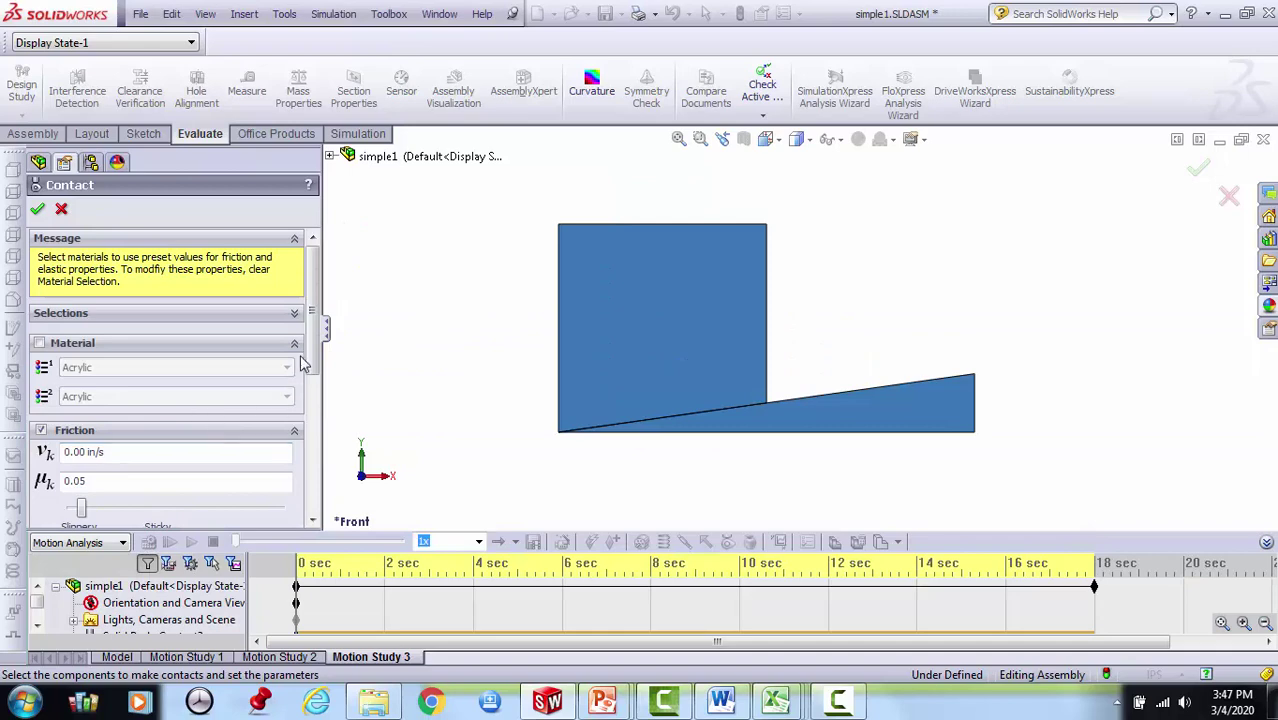
{"action": "scroll", "coordinate": [305, 352], "scroll_direction": "down", "scroll_amount": 3}
{"action": "left_click", "coordinate": [96, 347]}
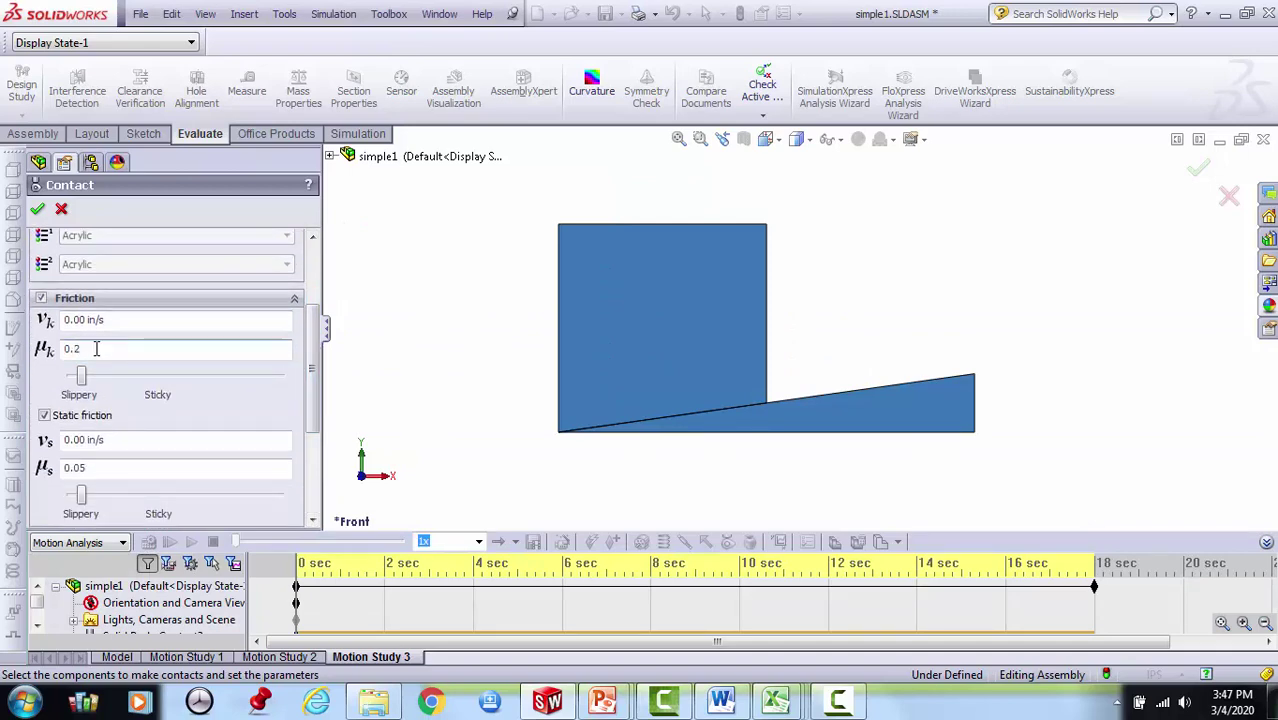
{"action": "type", "text": "0.2"}
{"action": "left_click", "coordinate": [86, 466]}
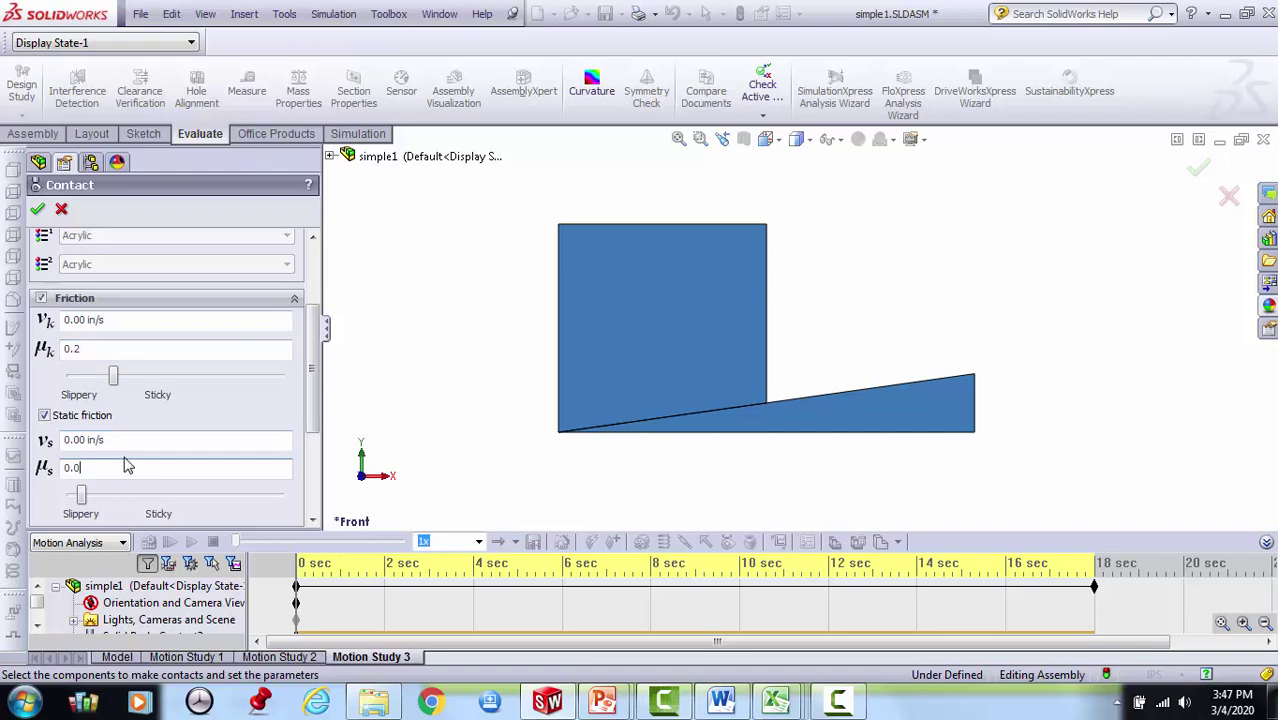
{"action": "left_click", "coordinate": [37, 209]}
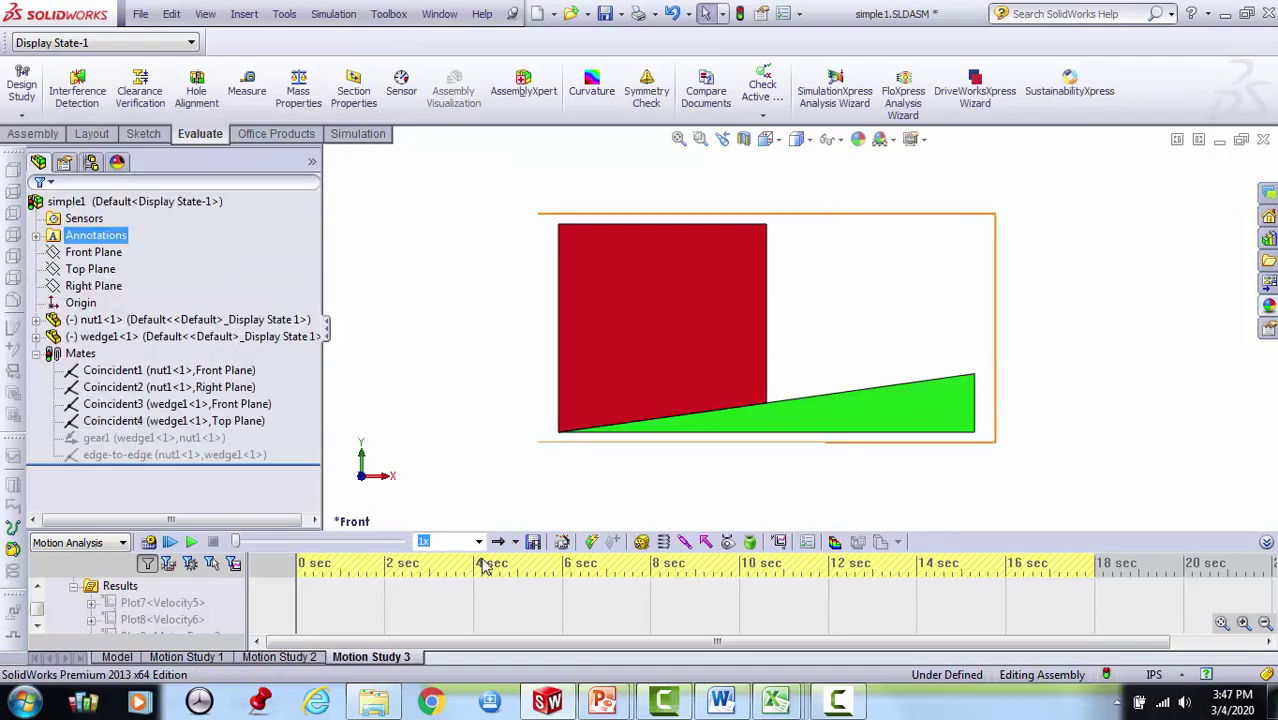
Recalculate Motion Study 3 with the changed contact friction.
{"action": "left_click", "coordinate": [149, 542]}
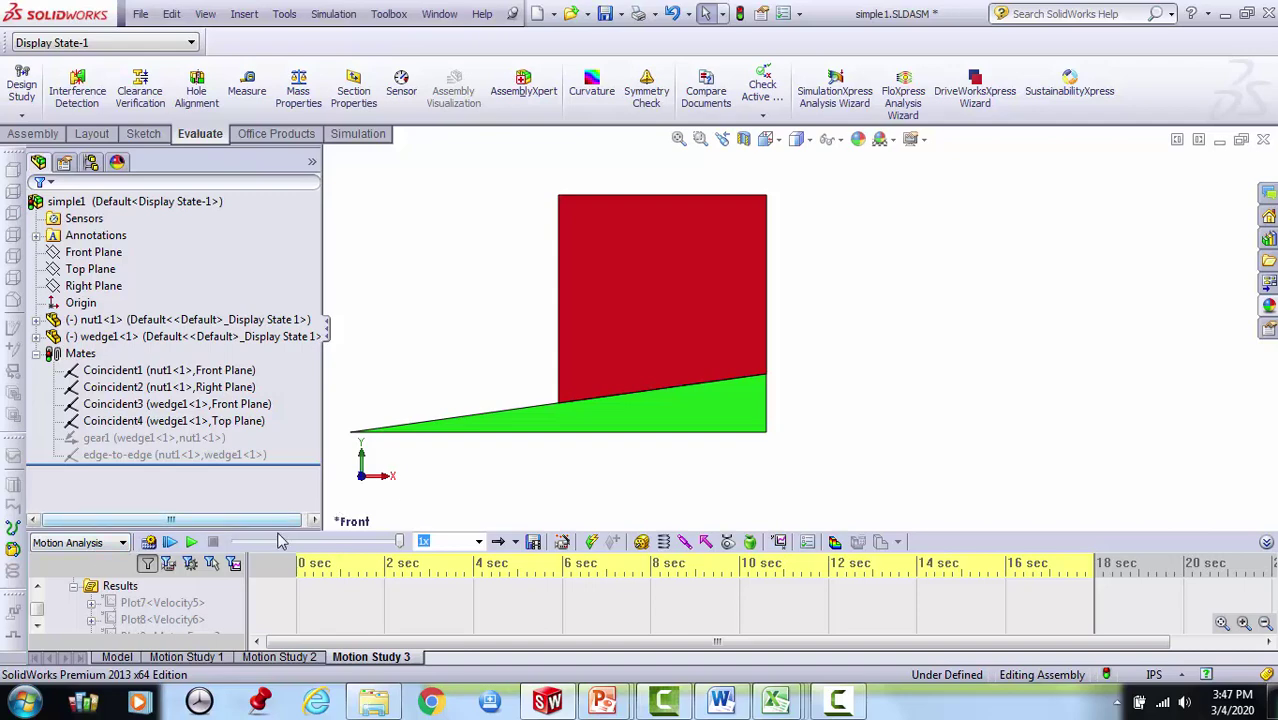
Enlarge the motion study timeline area and save the simple1 assembly, returning to Motion Study 3.
{"action": "mouse_move", "coordinate": [288, 540]}
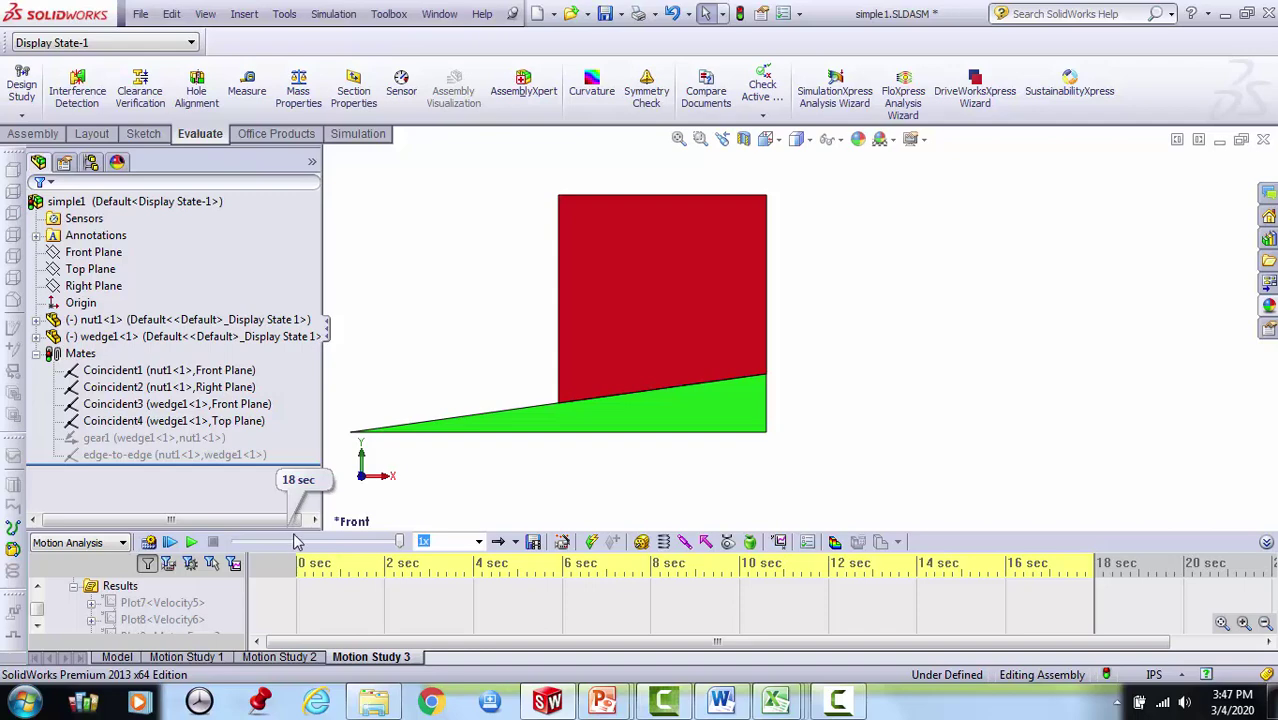
{"action": "left_click_drag", "start_coordinate": [333, 530], "coordinate": [371, 358]}
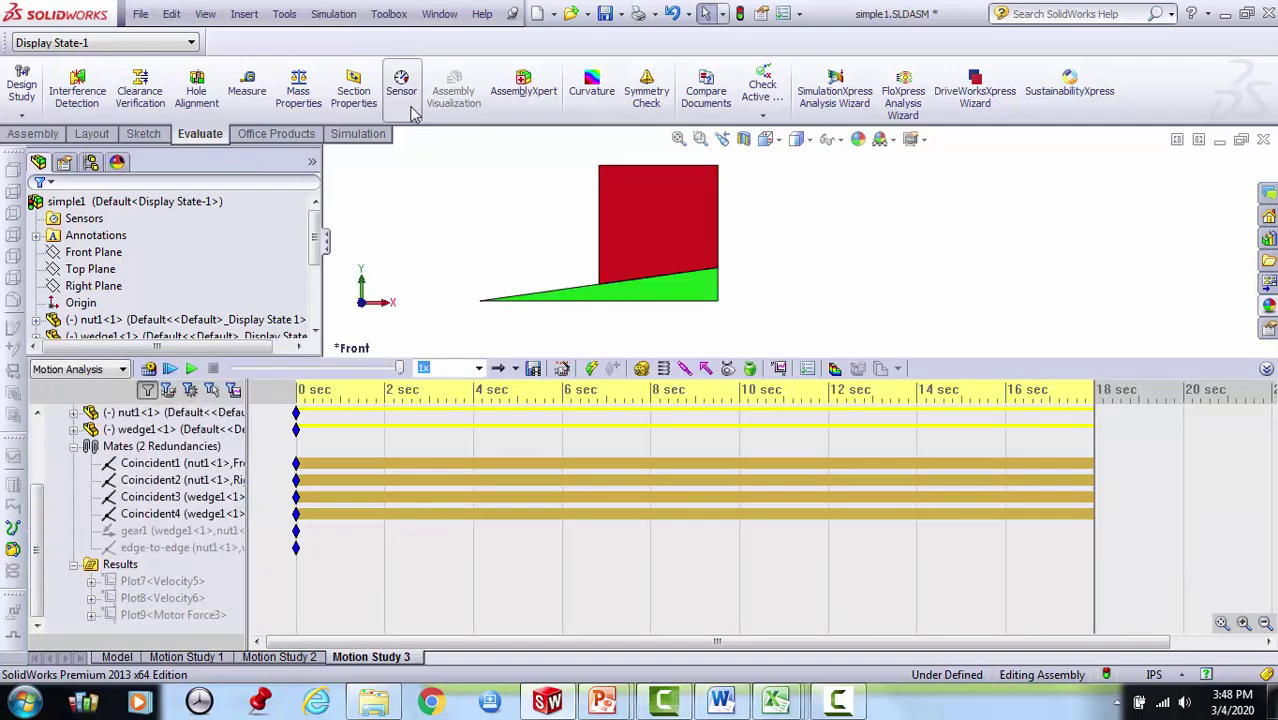
{"action": "left_click", "coordinate": [141, 14]}
{"action": "left_click", "coordinate": [166, 142]}
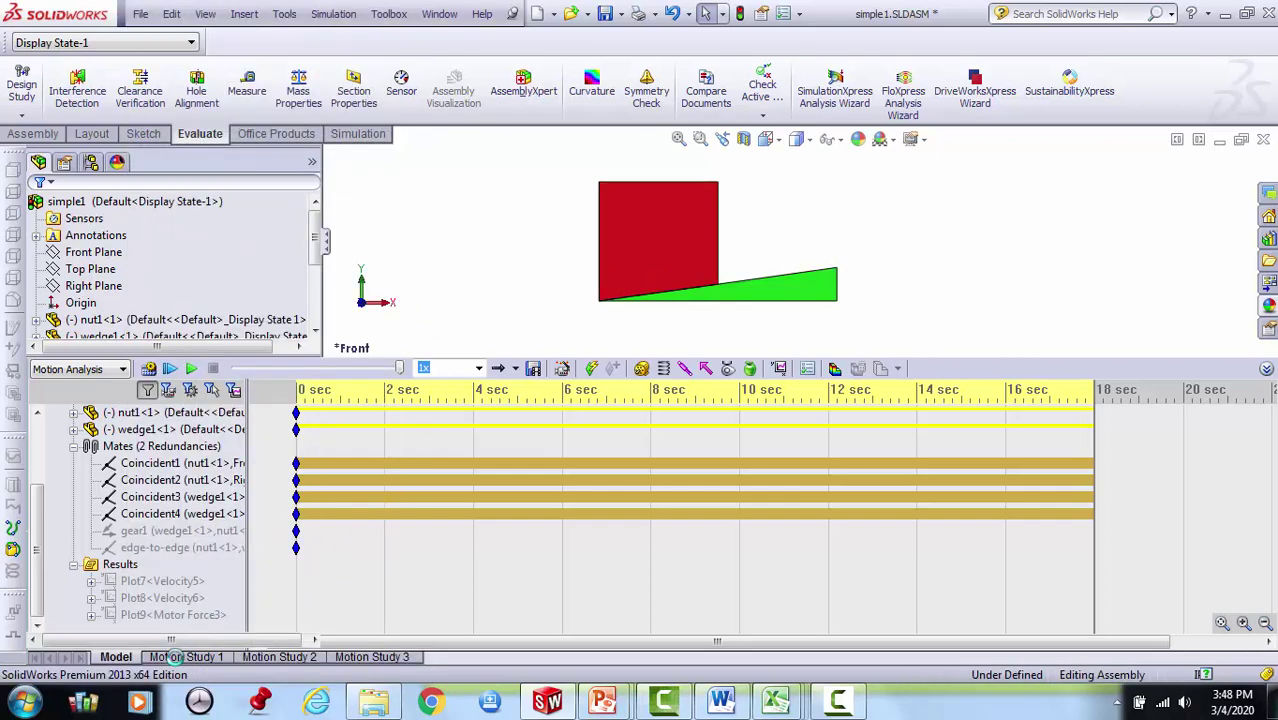
{"action": "left_click", "coordinate": [365, 657]}
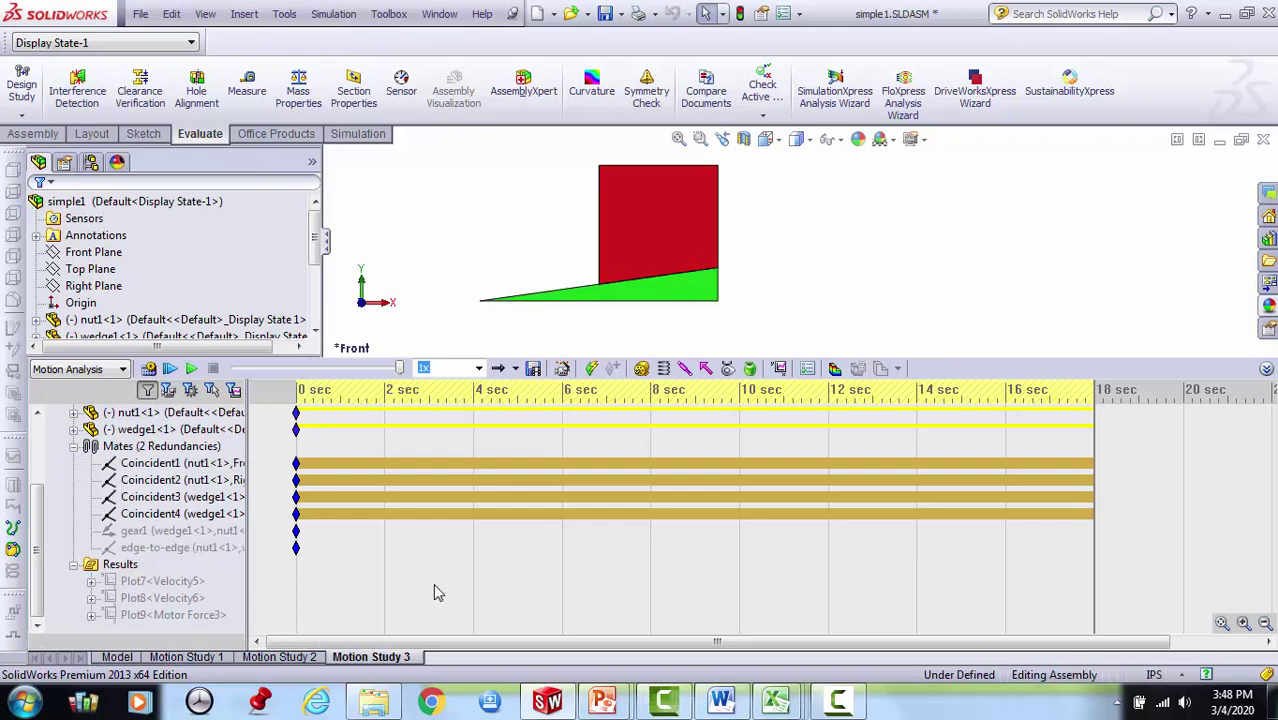
Use Pack and Go to package the simple1 assembly with its simulation results into the Zip file simple1.zip in the wedge0 folder.
{"action": "left_click", "coordinate": [180, 547]}
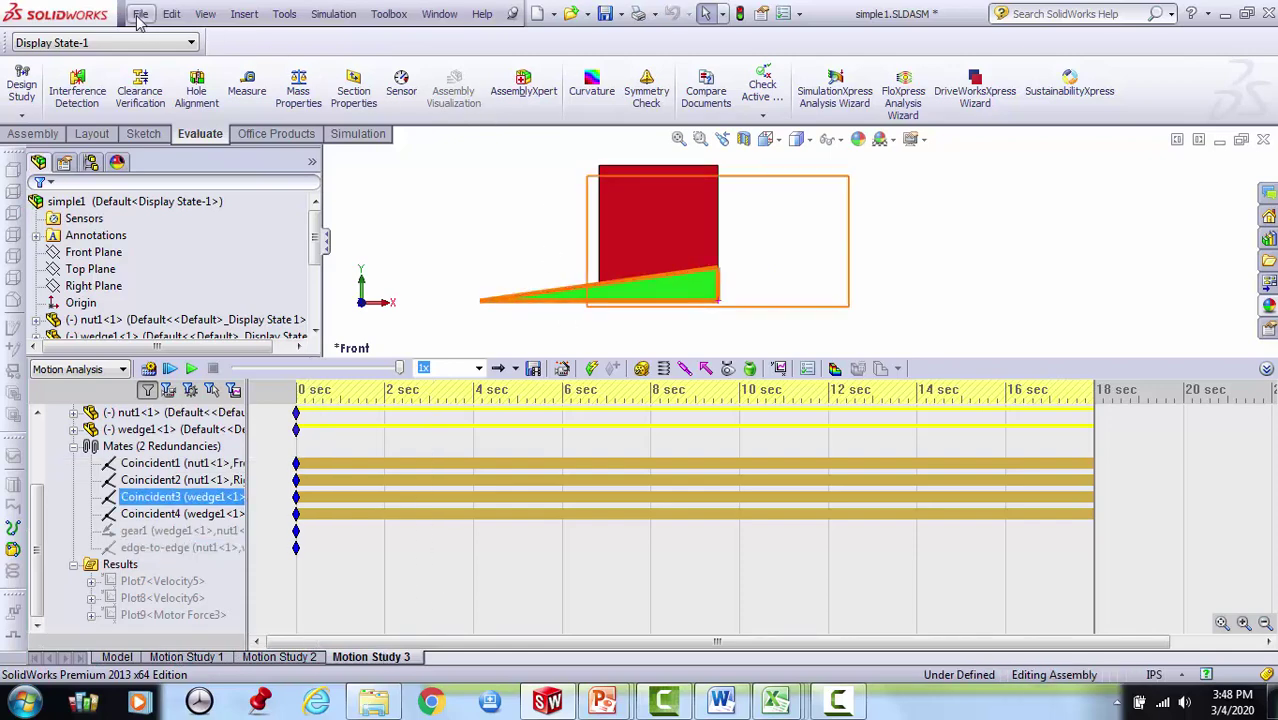
{"action": "left_click", "coordinate": [141, 14]}
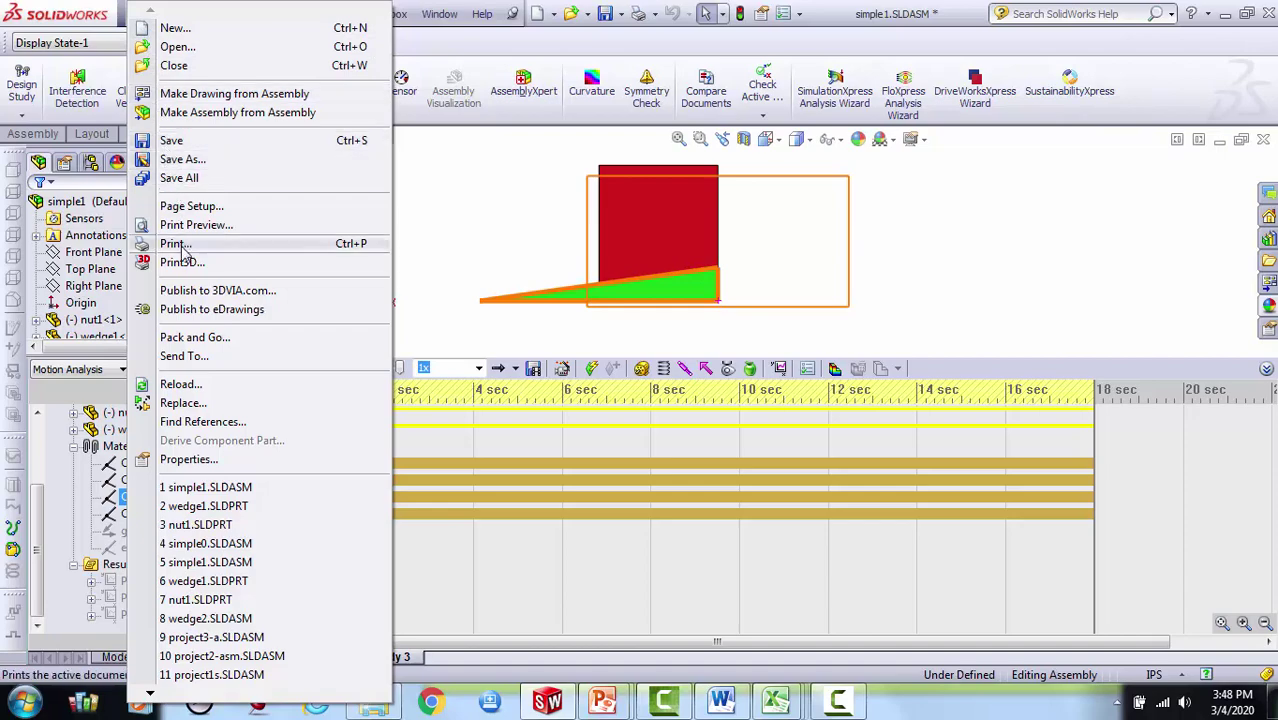
{"action": "left_click", "coordinate": [190, 341]}
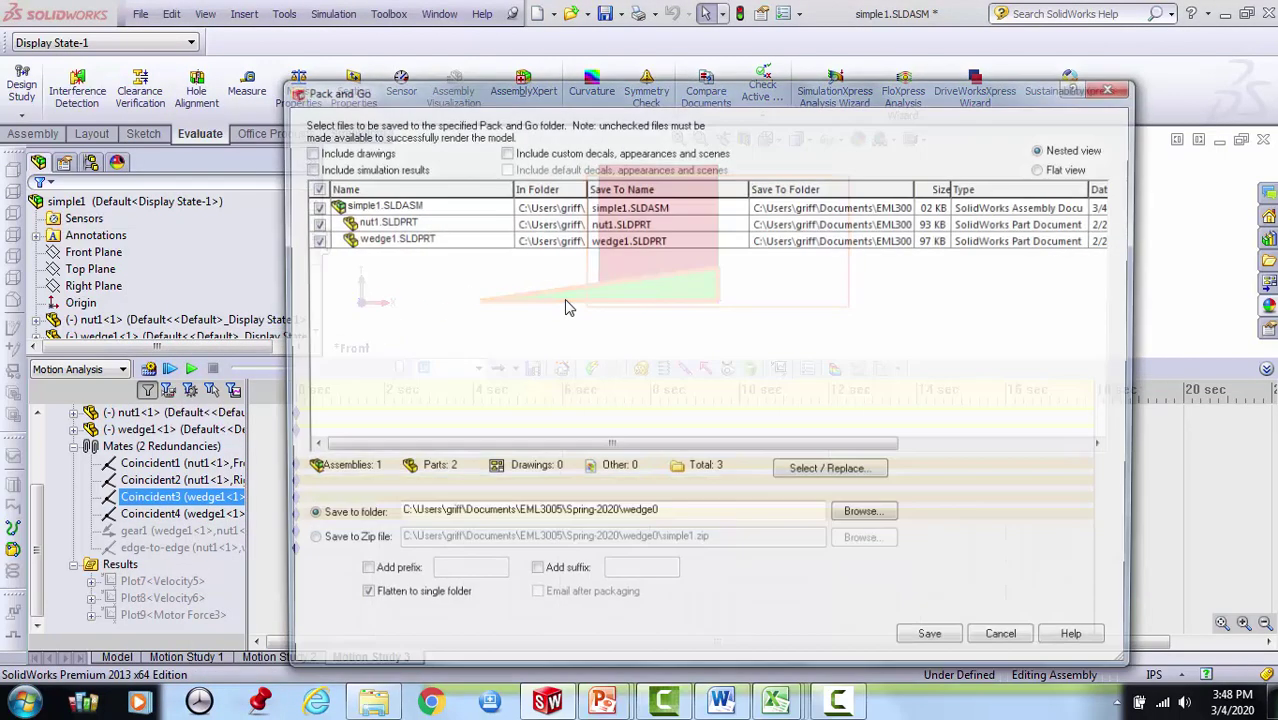
{"action": "left_click", "coordinate": [306, 169]}
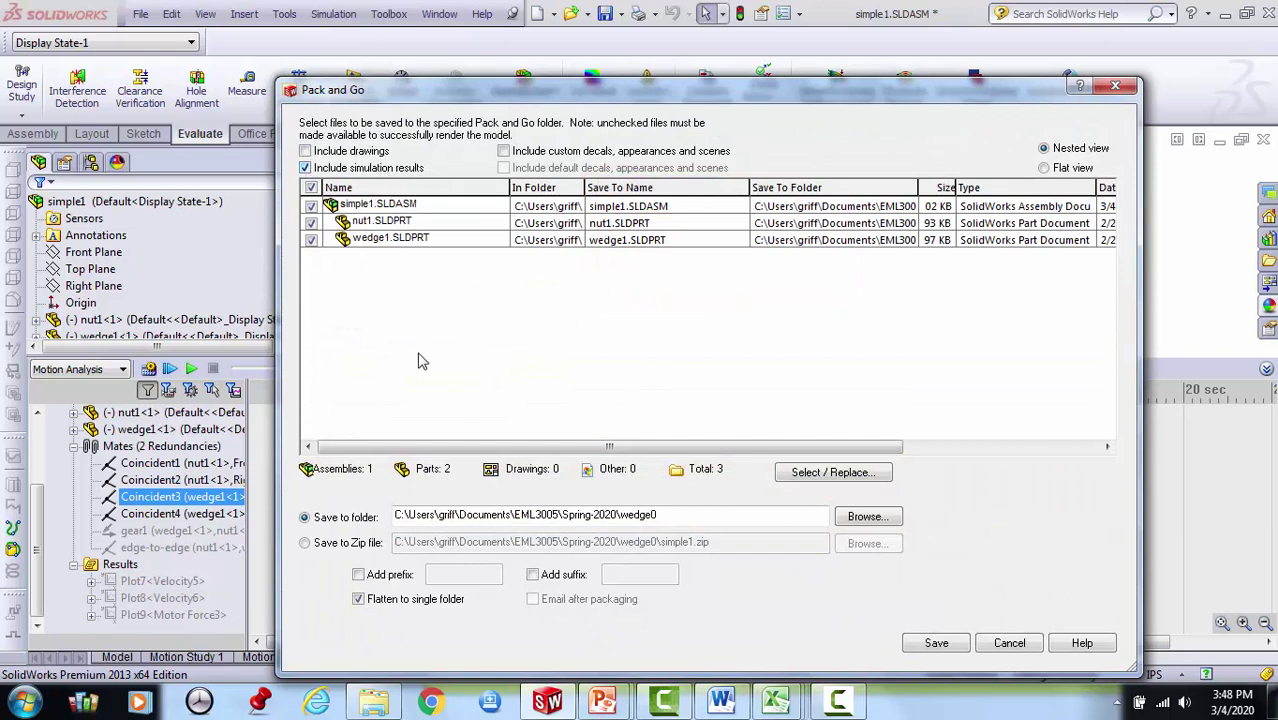
{"action": "left_click", "coordinate": [332, 543]}
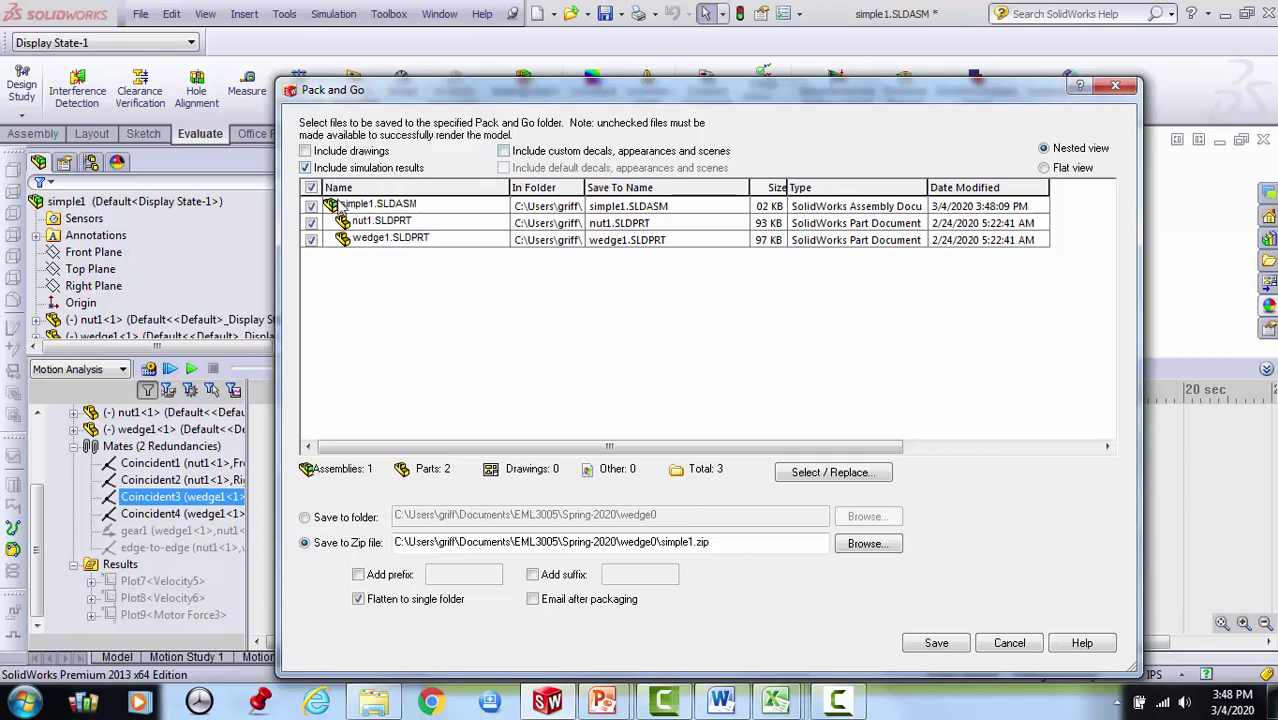
{"action": "left_click", "coordinate": [934, 644]}
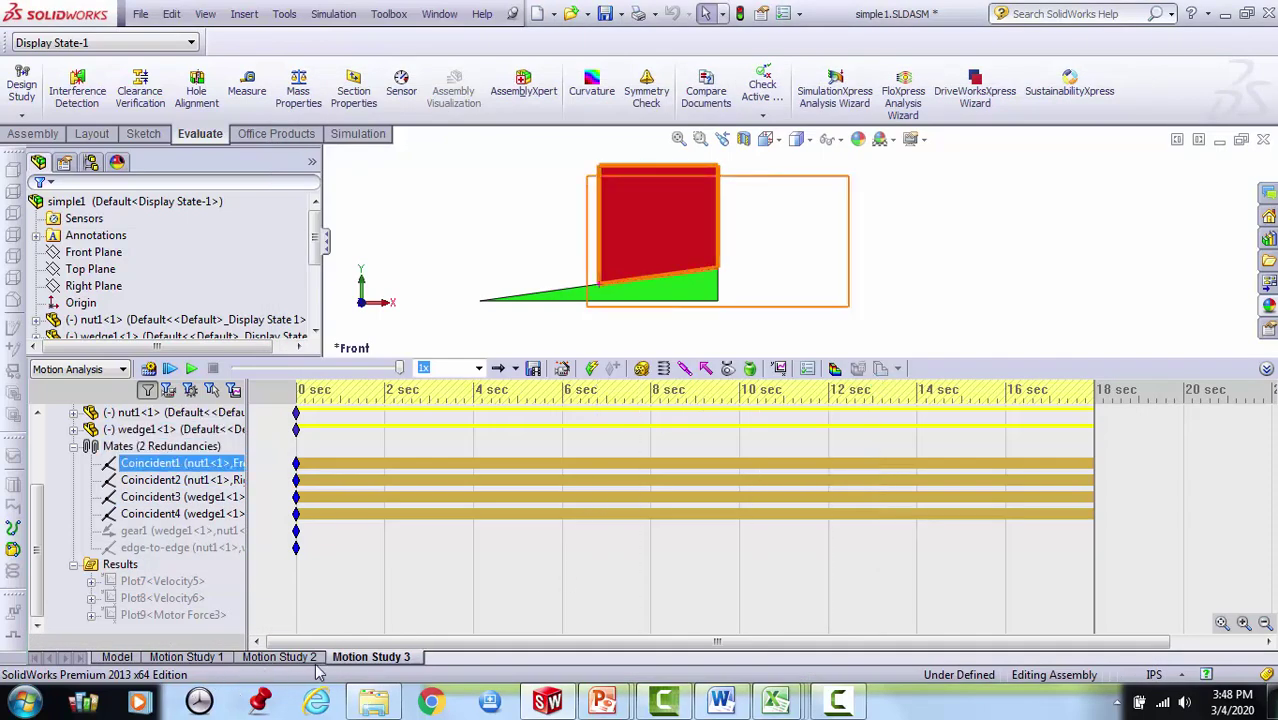
Switch to Windows Explorer, inspect the contents of simple1.zip in the wedge0 folder, and return to that folder.
{"action": "left_click", "coordinate": [376, 703]}
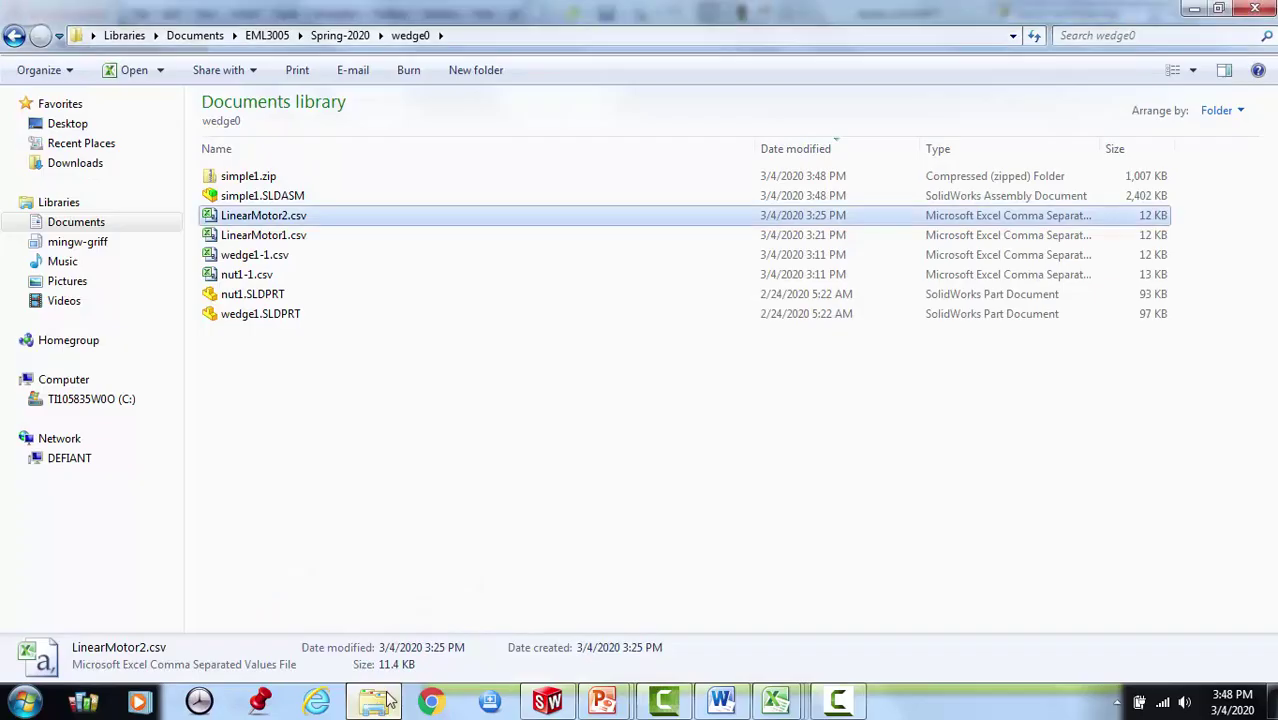
{"action": "left_click", "coordinate": [400, 420]}
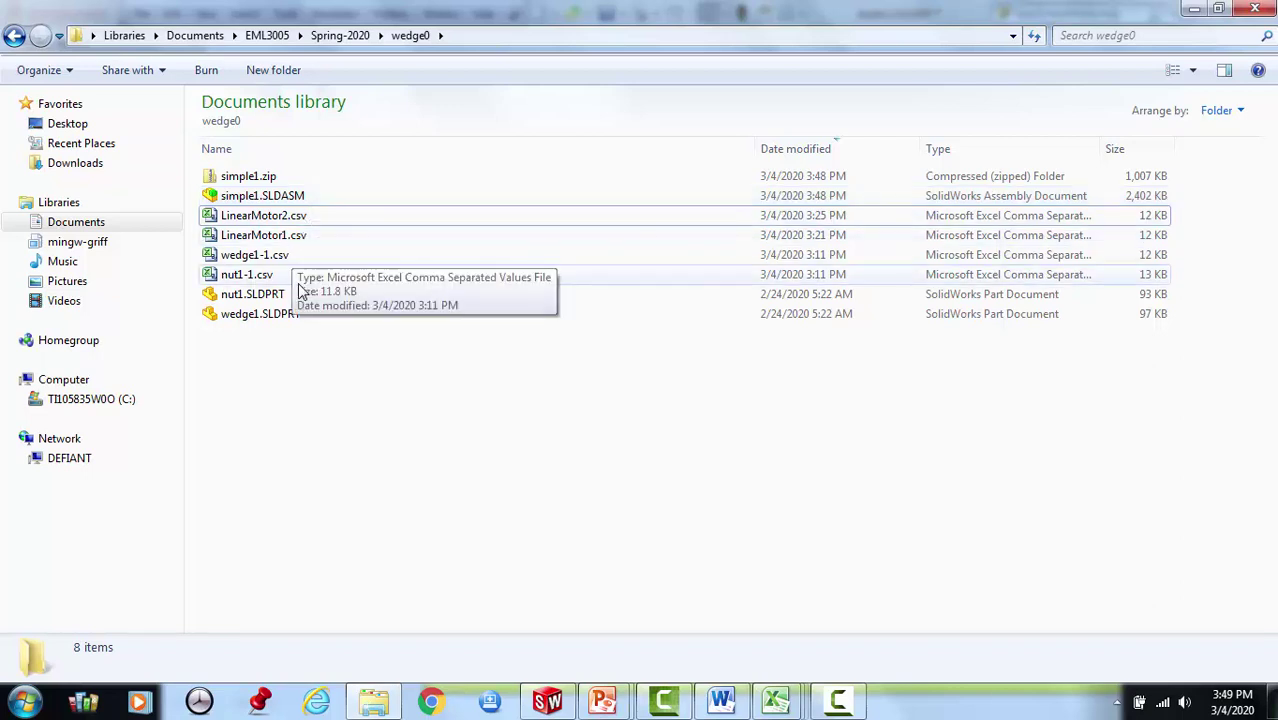
{"action": "double_click", "coordinate": [306, 180]}
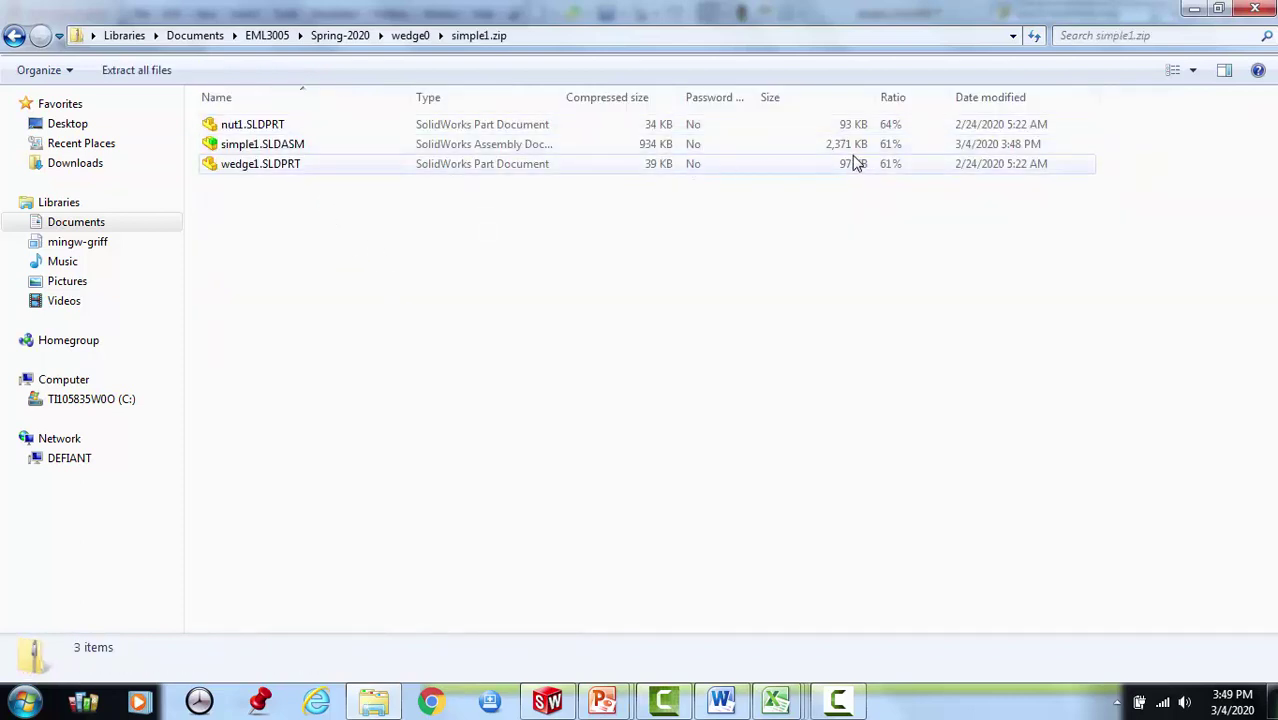
{"action": "left_click", "coordinate": [408, 36]}
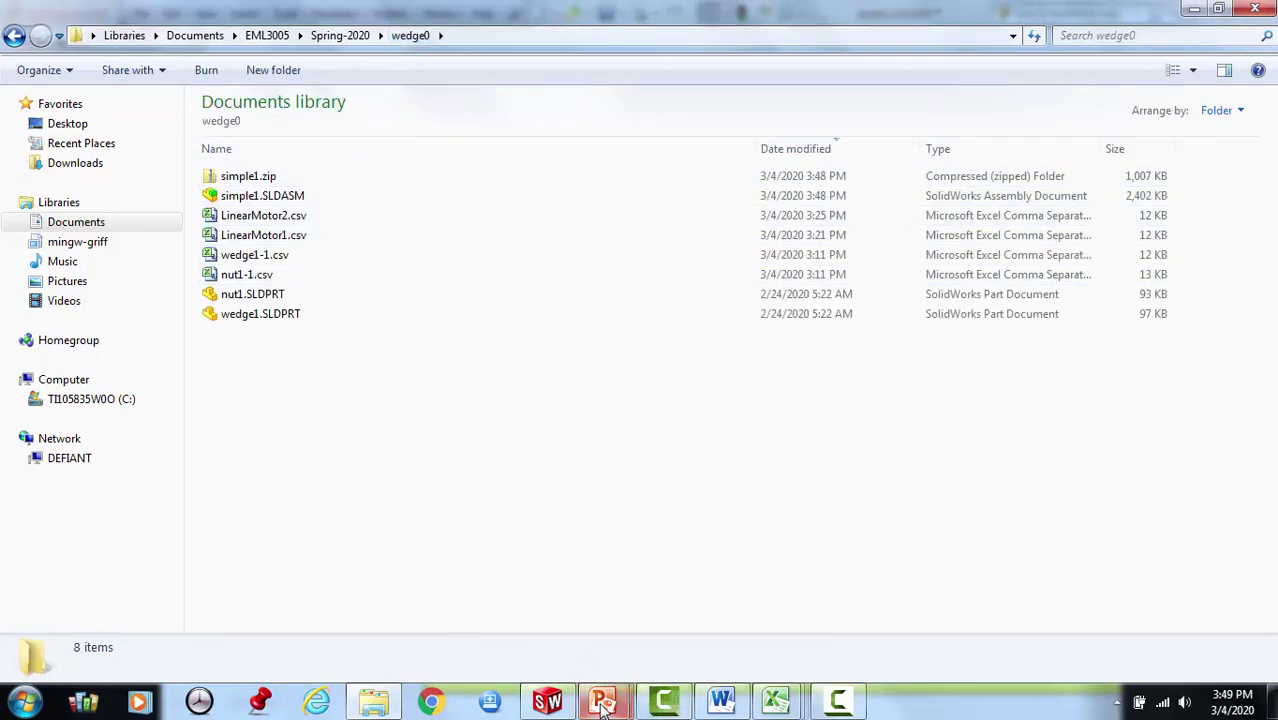
Switch to the PowerPoint slide show to view the Summary slide.
{"action": "mouse_move", "coordinate": [608, 705]}
{"action": "left_click", "coordinate": [780, 570]}
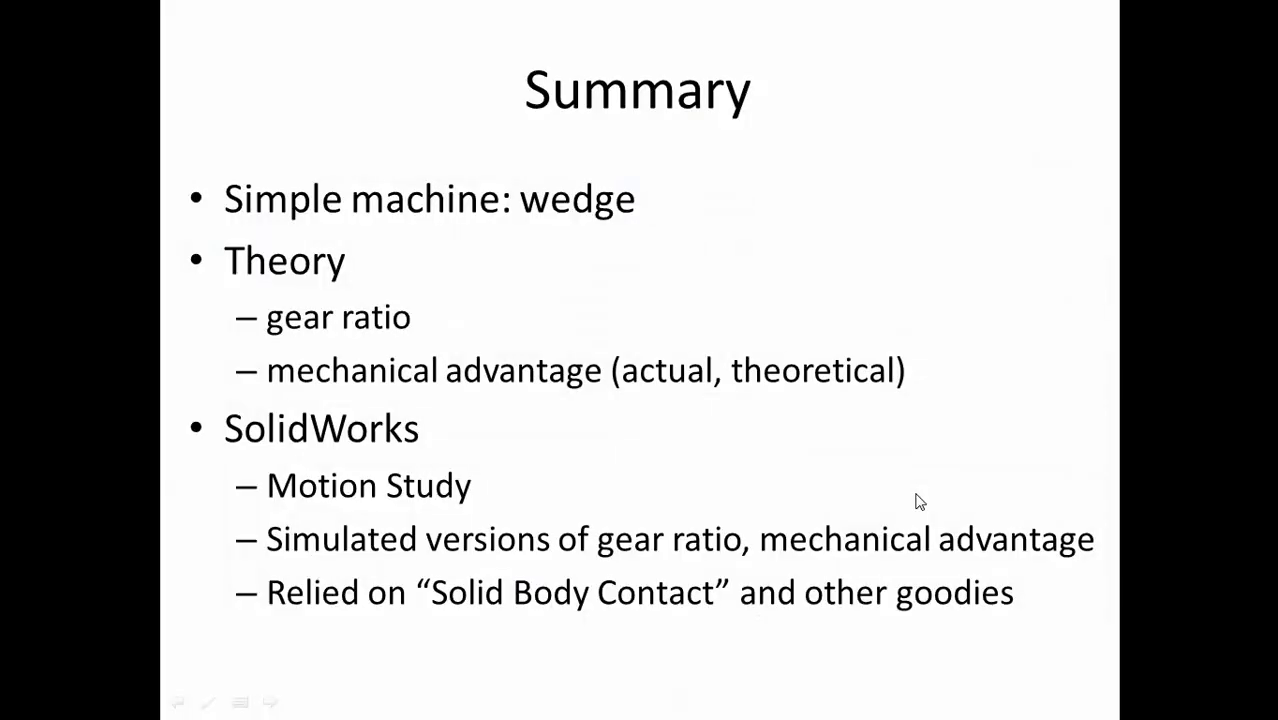